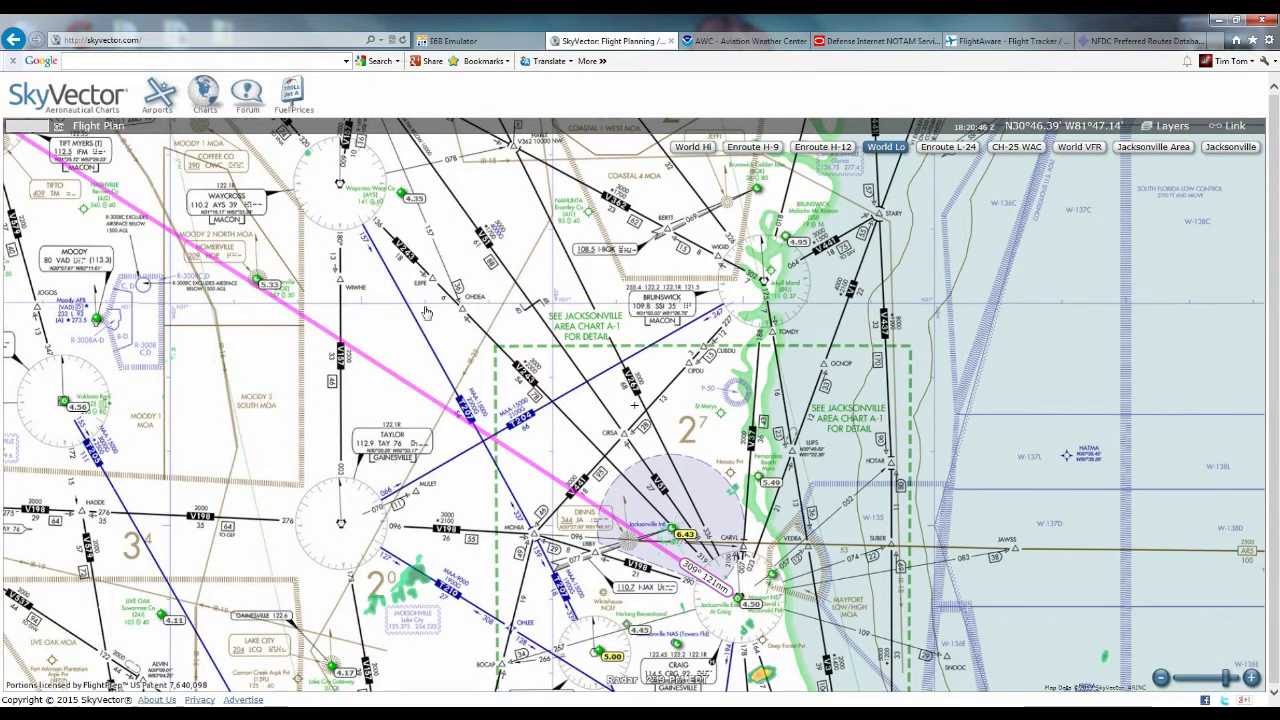
Step: Examine the direct route northwest from Jacksonville Executive at Craig on the World Lo chart
{"action": "left_click_drag", "start_coordinate": [317, 416], "coordinate": [307, 436]}
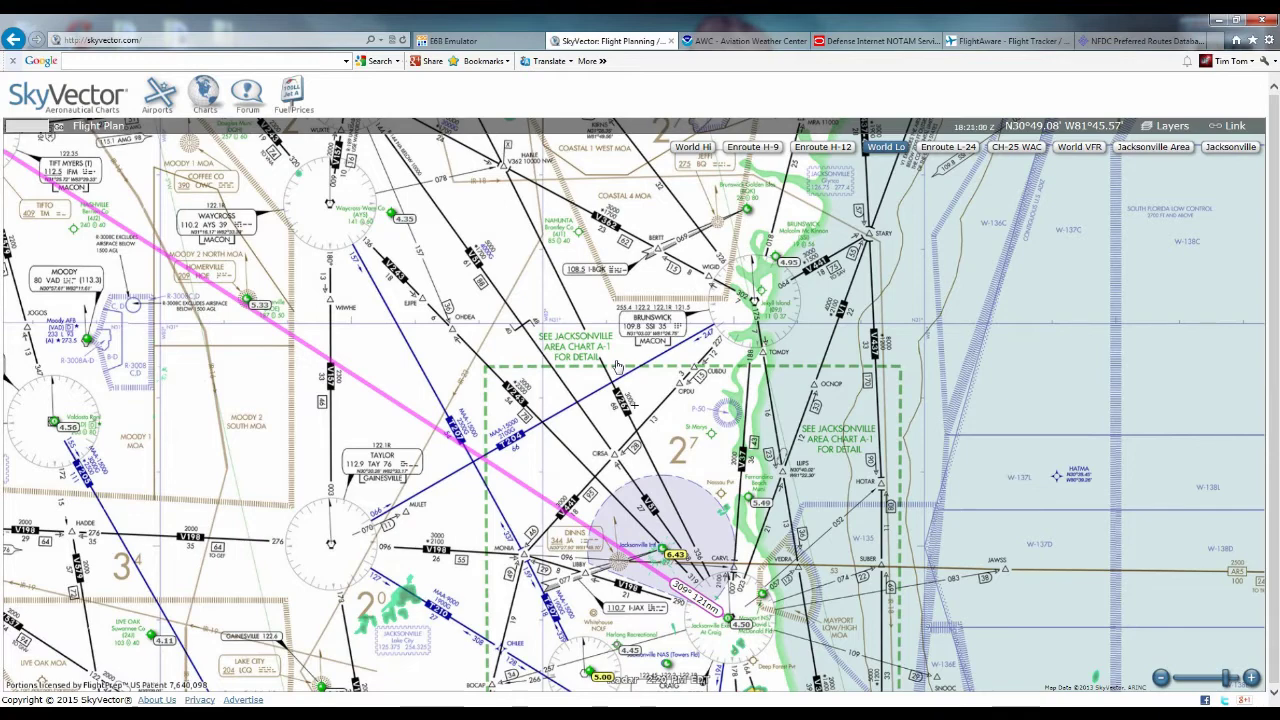
{"action": "key", "text": "Left"}
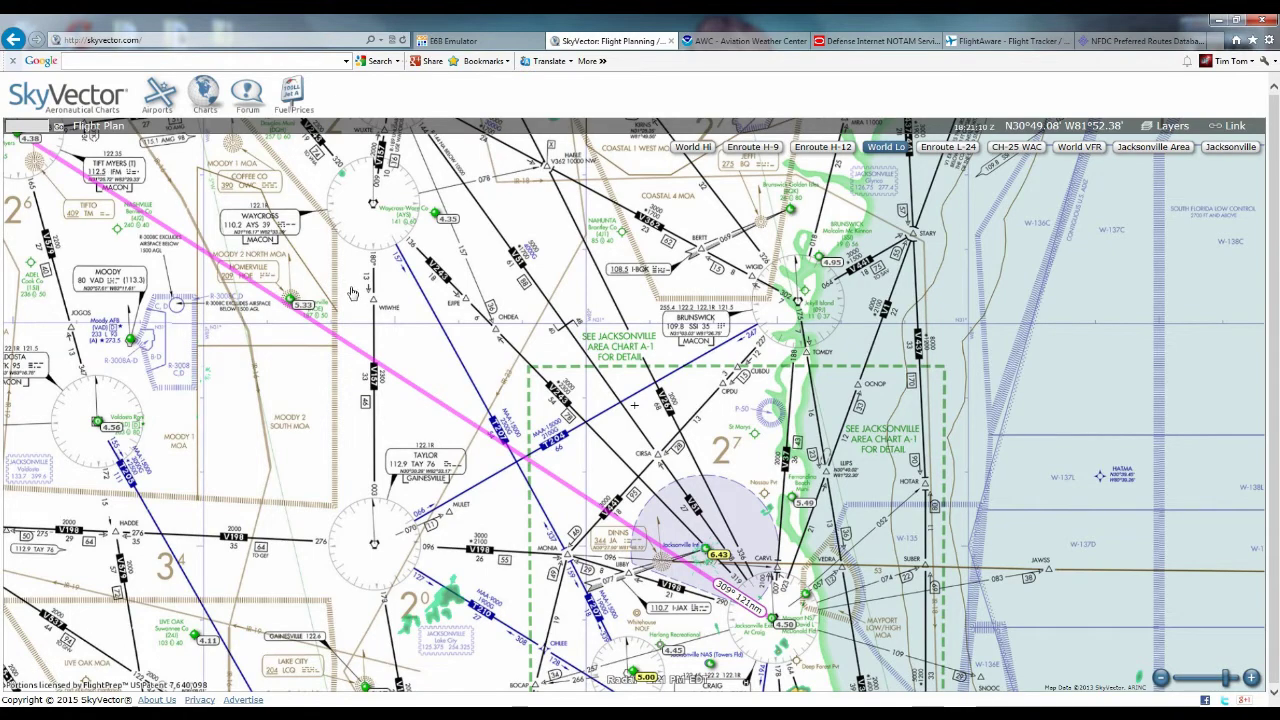
{"action": "left_click_drag", "start_coordinate": [638, 438], "coordinate": [523, 338]}
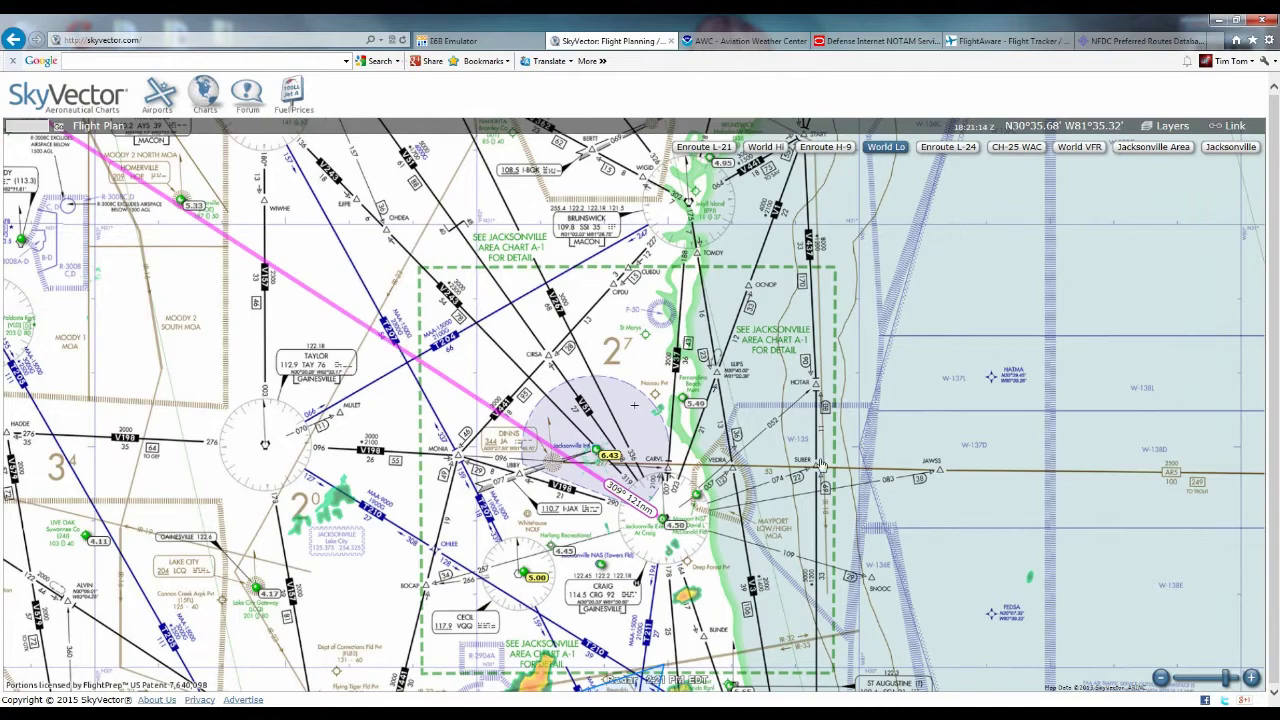
{"action": "left_click_drag", "start_coordinate": [200, 358], "coordinate": [500, 498]}
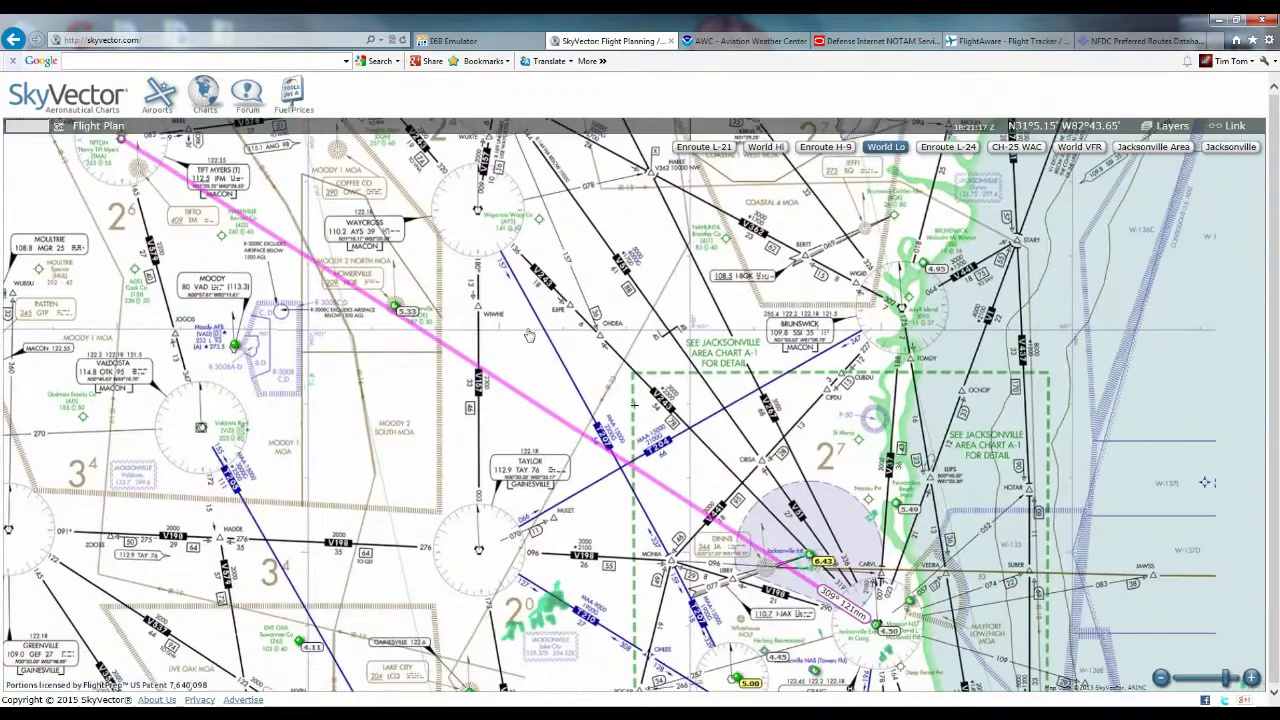
{"action": "left_click_drag", "start_coordinate": [652, 396], "coordinate": [502, 315]}
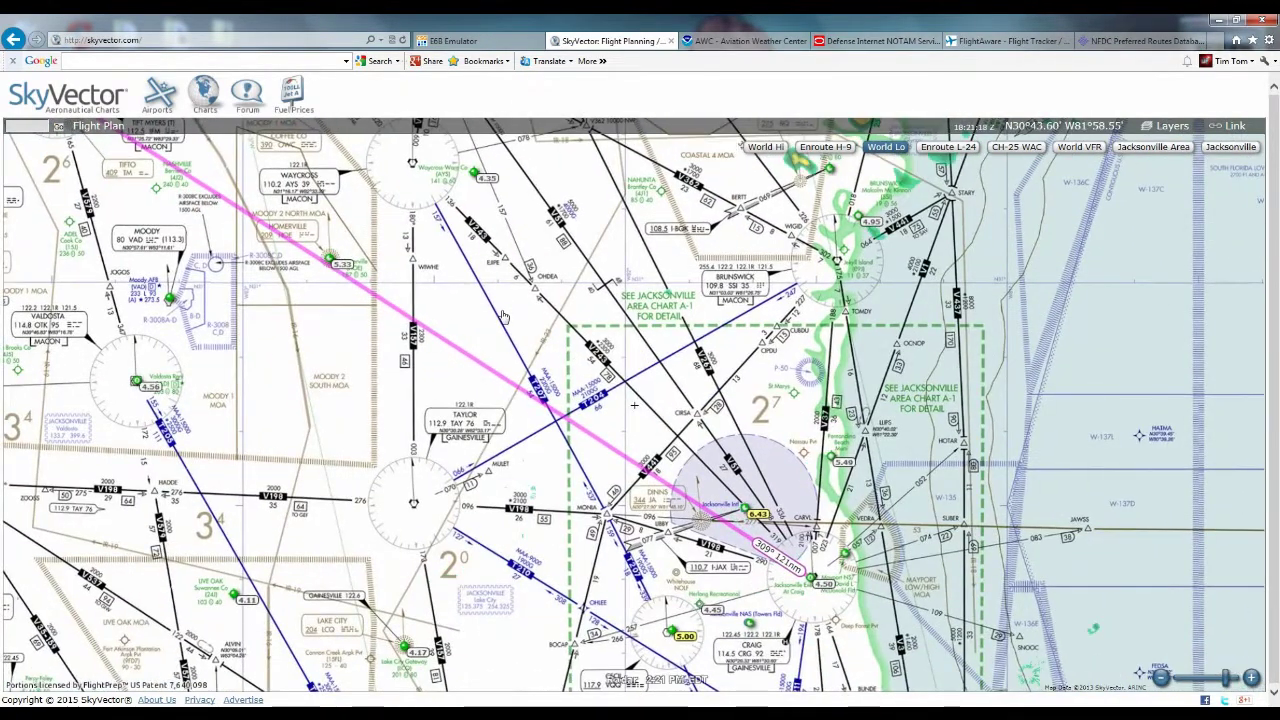
{"action": "left_click_drag", "start_coordinate": [590, 326], "coordinate": [552, 343]}
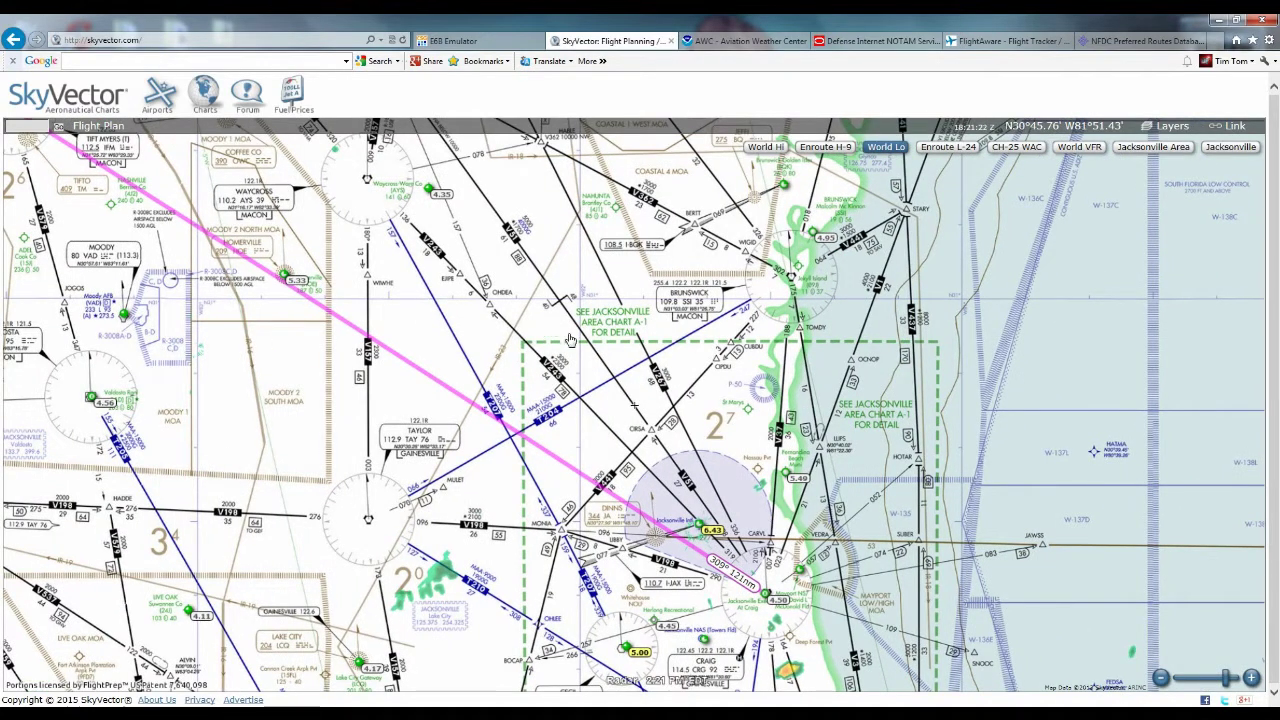
Step: Remove the Henry Tift Myers (KTMA) waypoint from the flight plan and close the plan window
{"action": "left_click", "coordinate": [112, 128]}
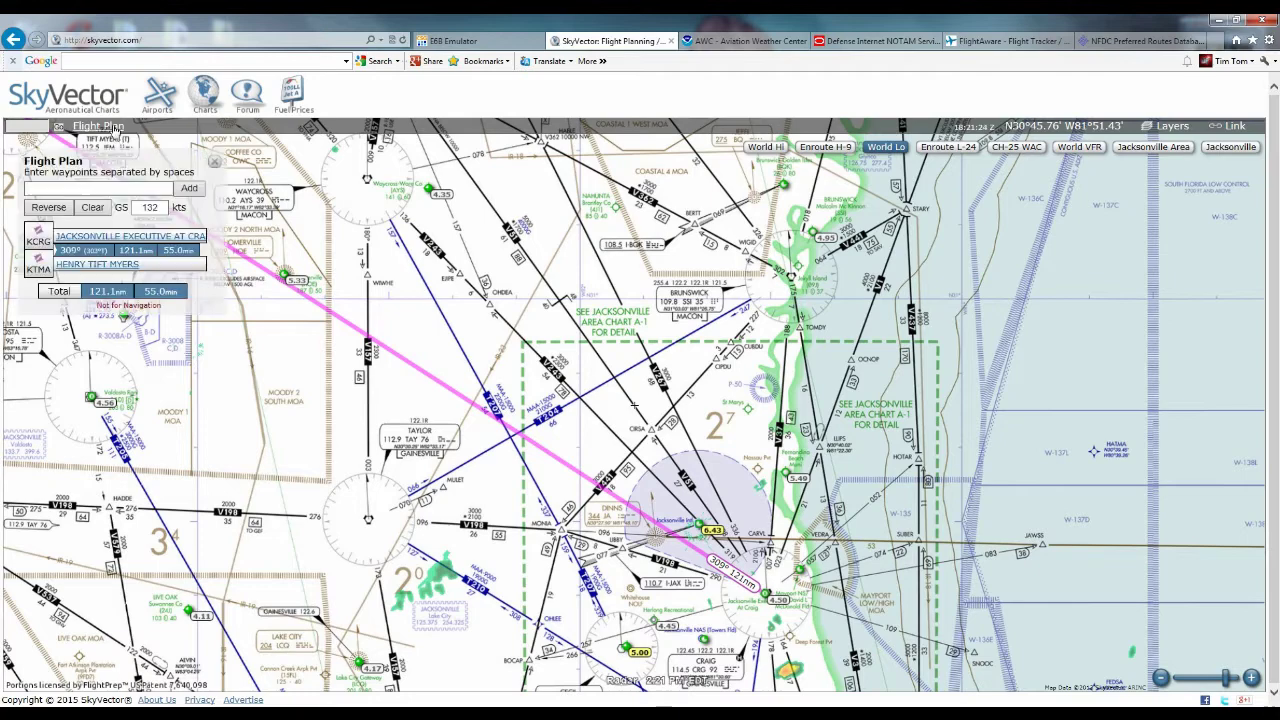
{"action": "left_click", "coordinate": [53, 258]}
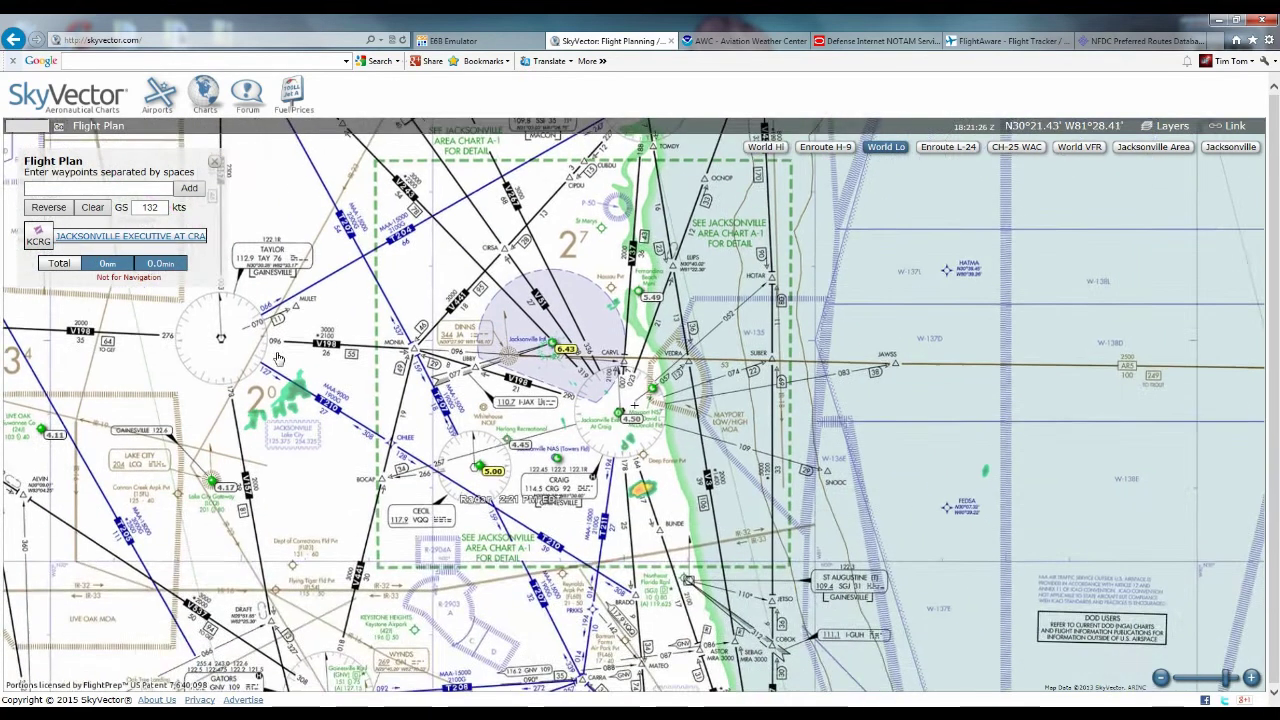
{"action": "left_click", "coordinate": [213, 164]}
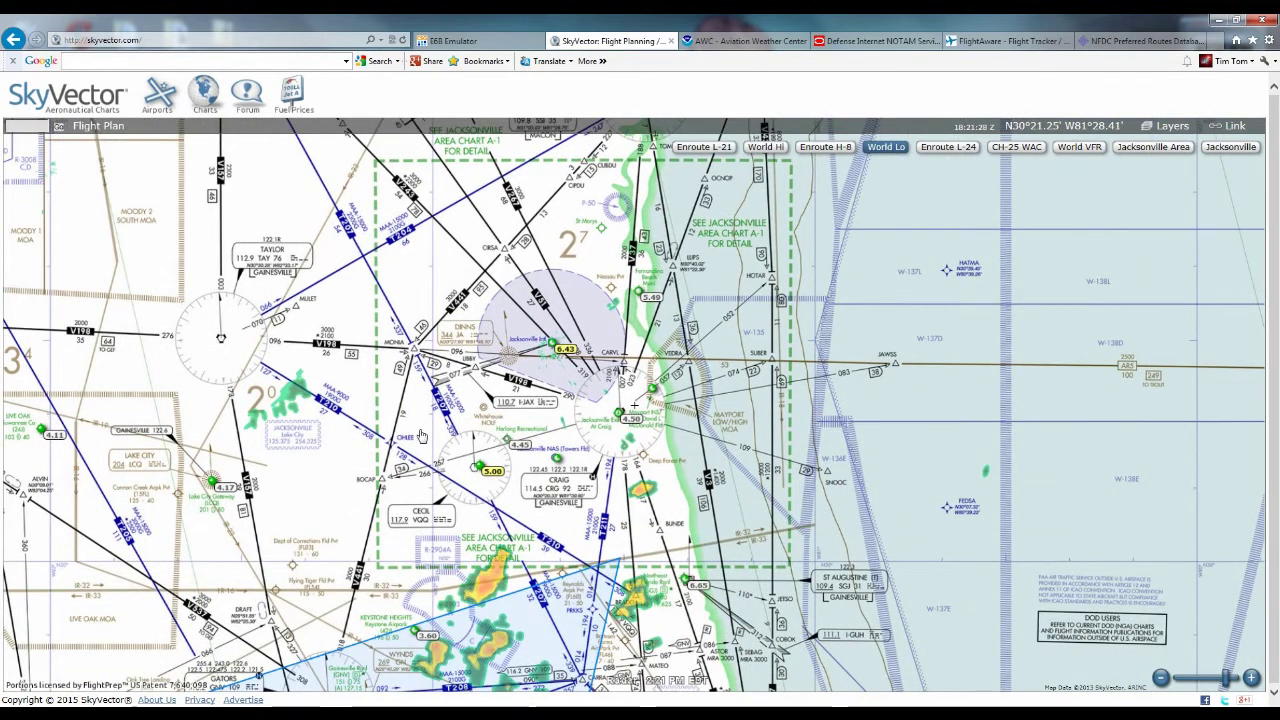
Step: Add Lake City Gateway (KLCQ) and the Cecil VOR (VQQ) to the flight plan from the chart
{"action": "left_click", "coordinate": [218, 484]}
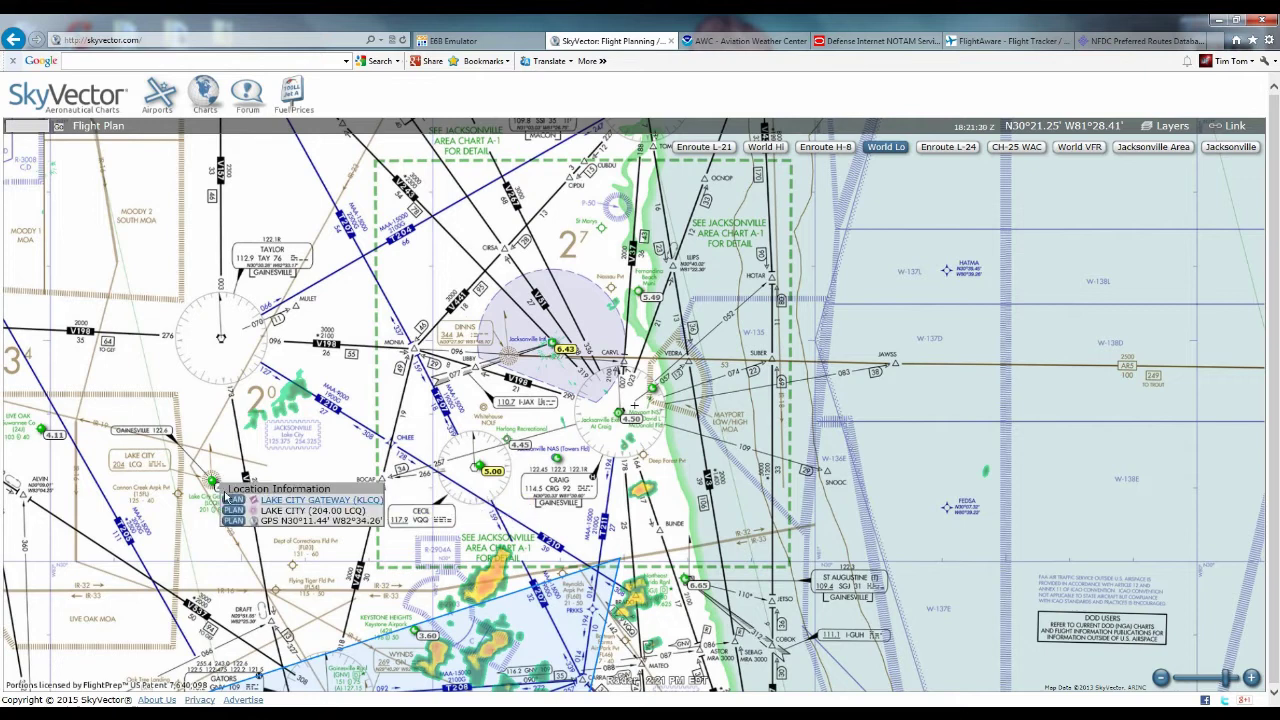
{"action": "left_click", "coordinate": [233, 499]}
{"action": "left_click_drag", "start_coordinate": [470, 437], "coordinate": [475, 465]}
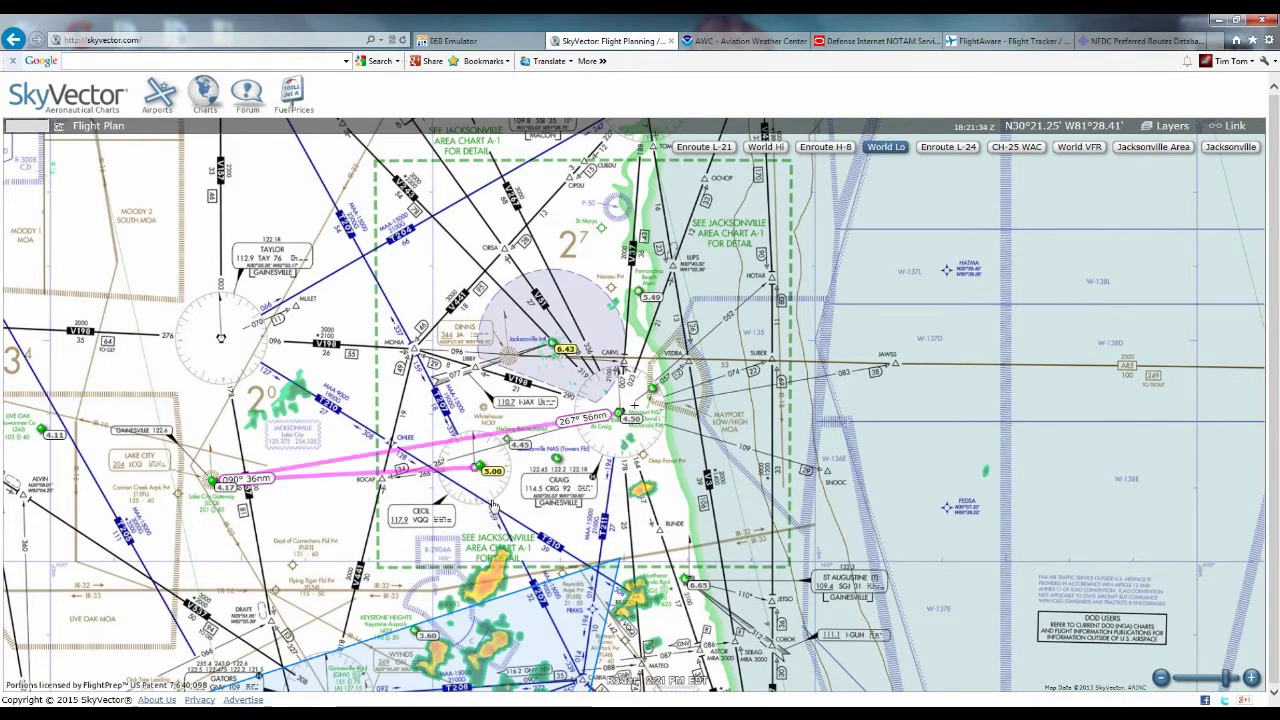
Step: Reopen the flight plan and remove the Cecil VOR and Lake City Gateway waypoints
{"action": "left_click", "coordinate": [85, 126]}
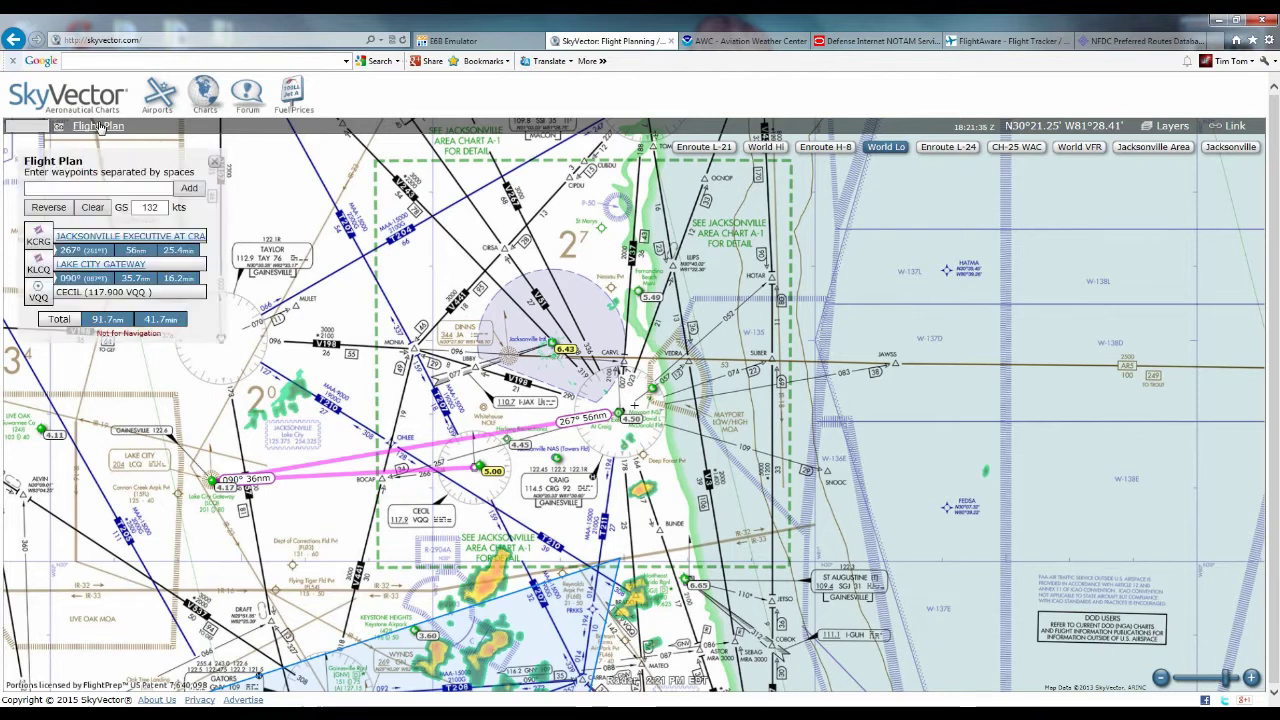
{"action": "left_click", "coordinate": [50, 290]}
{"action": "left_click", "coordinate": [50, 268]}
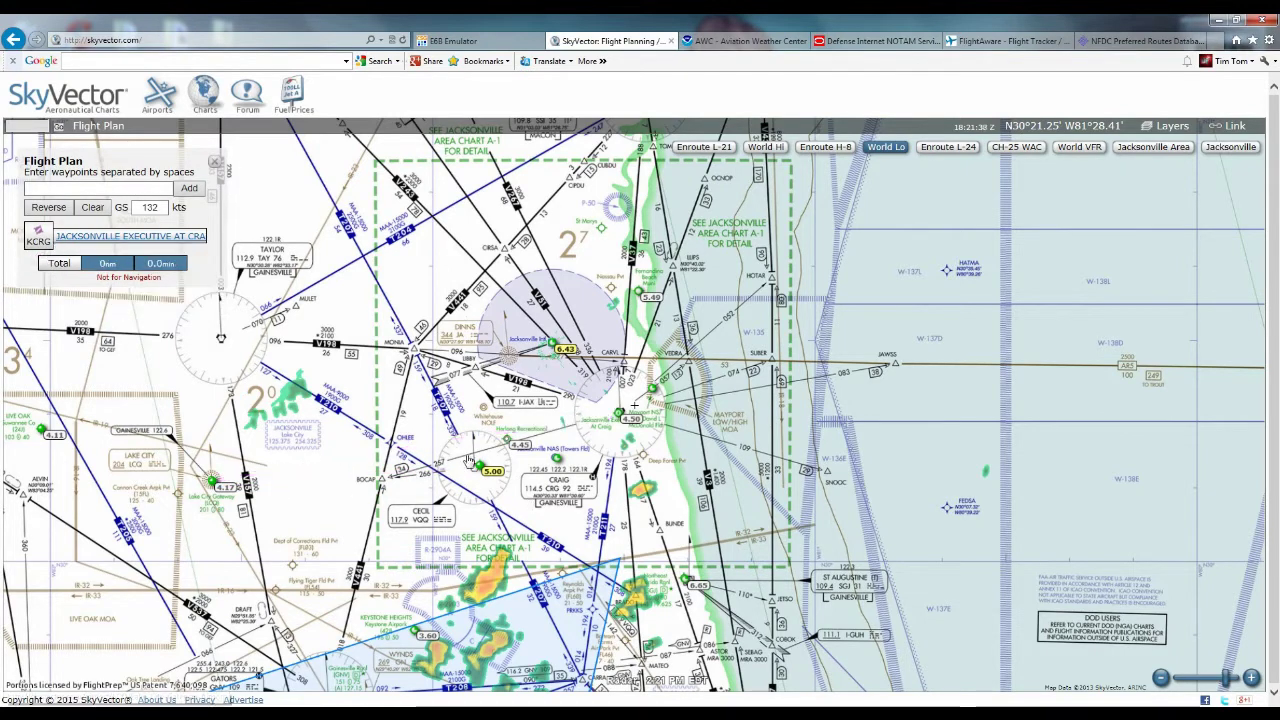
Step: Plan a route from Jacksonville Executive over the Cecil VOR (VQQ) to Lake City Gateway (KLCQ)
{"action": "left_click", "coordinate": [476, 467]}
{"action": "left_click", "coordinate": [488, 491]}
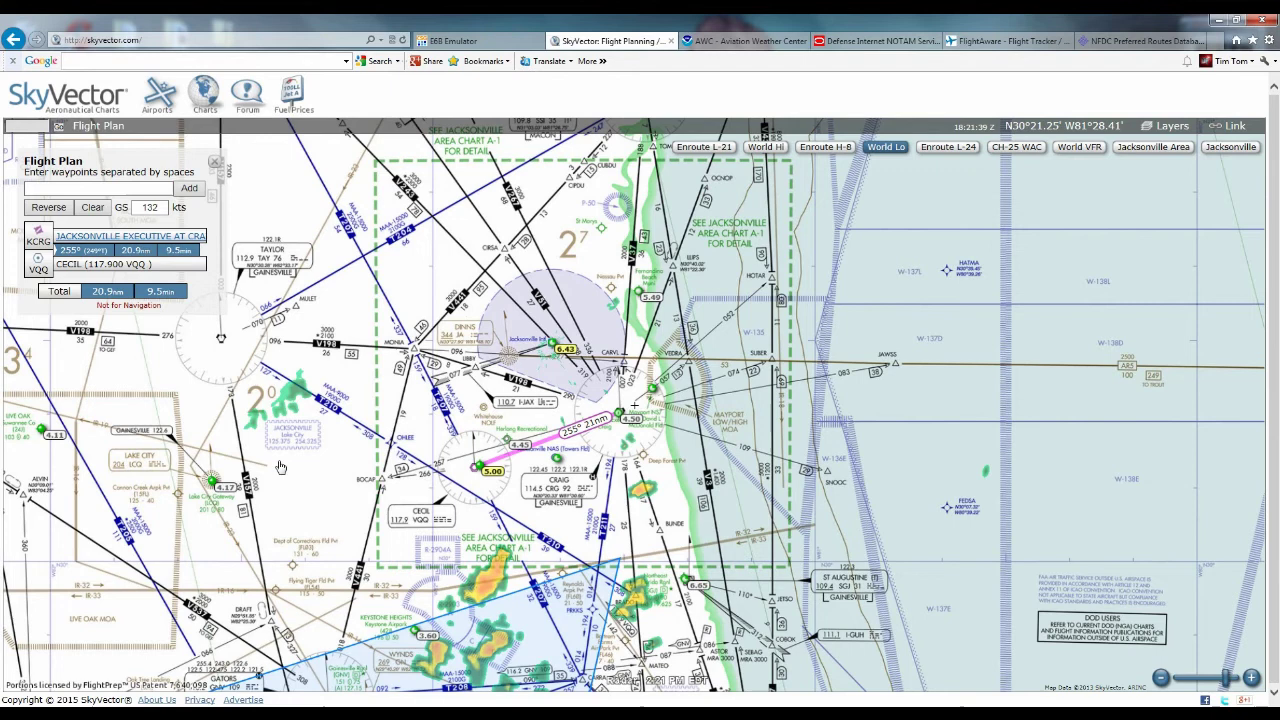
{"action": "left_click", "coordinate": [214, 481]}
{"action": "left_click", "coordinate": [232, 498]}
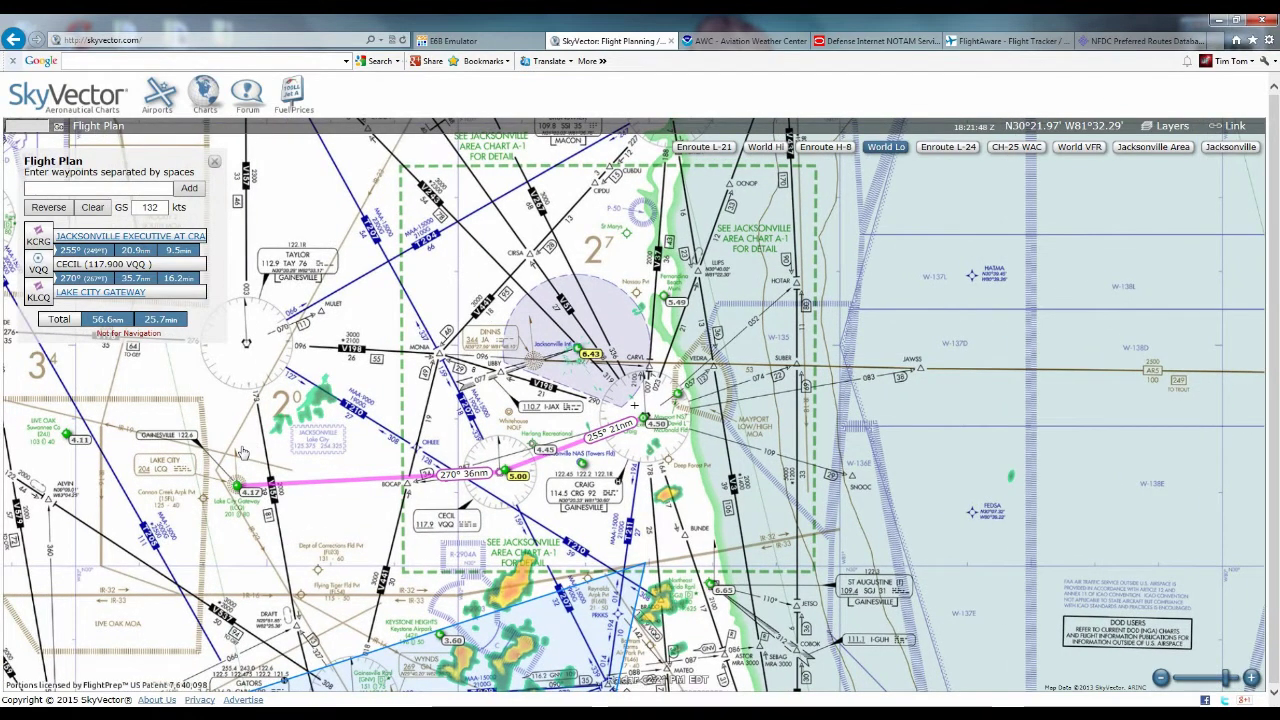
Step: Examine the route via CARRA, GNV and DRAFT to Lake City Gateway against the radar weather and read the KCRG weather station report
{"action": "left_click_drag", "start_coordinate": [376, 358], "coordinate": [446, 381]}
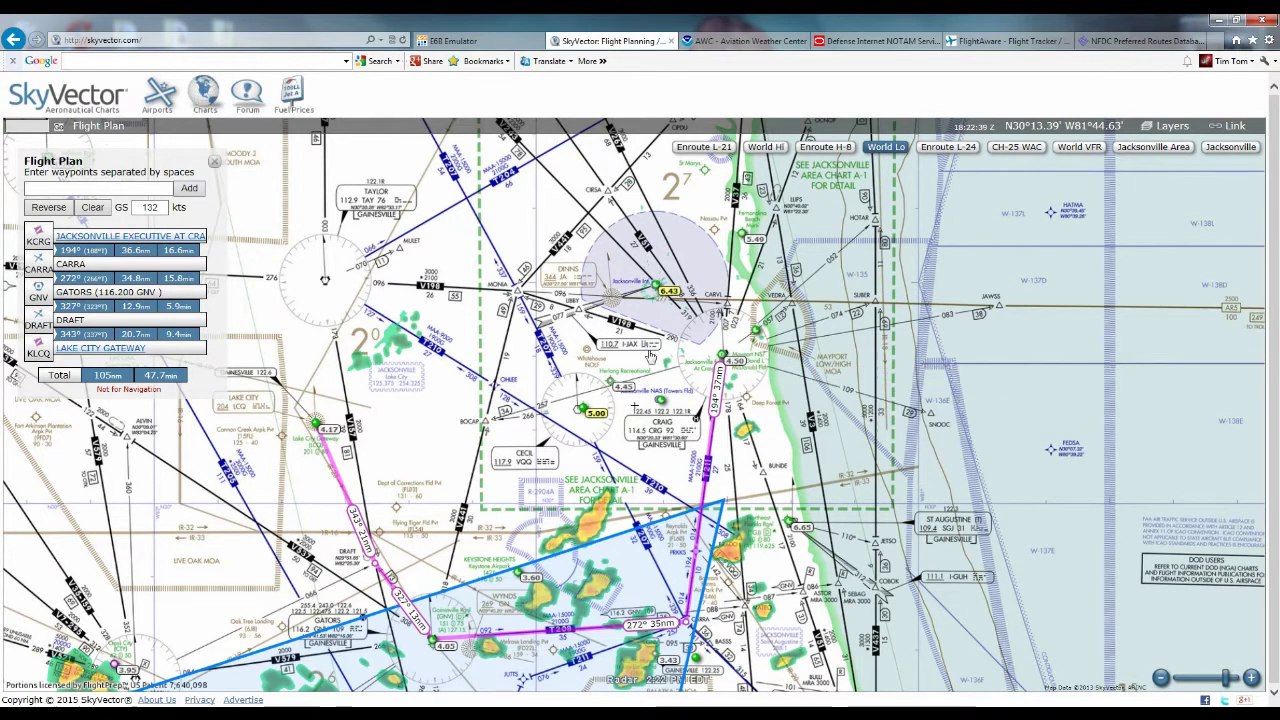
{"action": "mouse_move", "coordinate": [318, 428]}
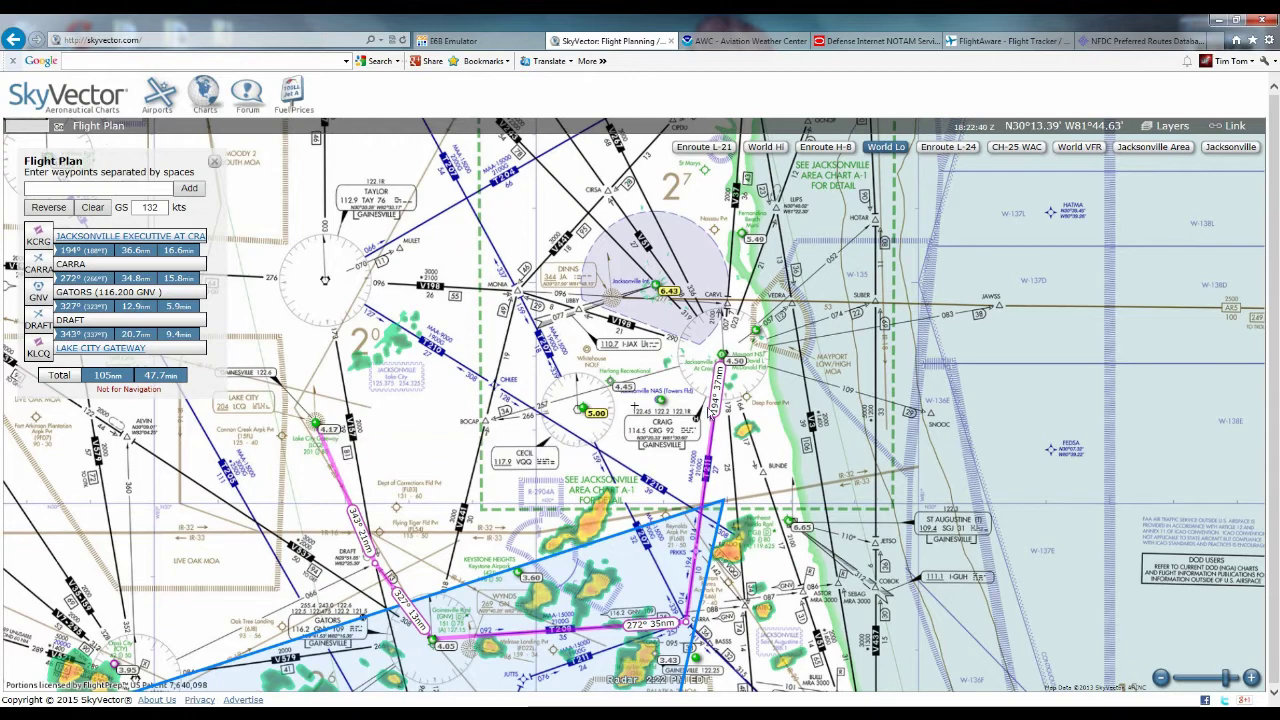
{"action": "mouse_move", "coordinate": [720, 370]}
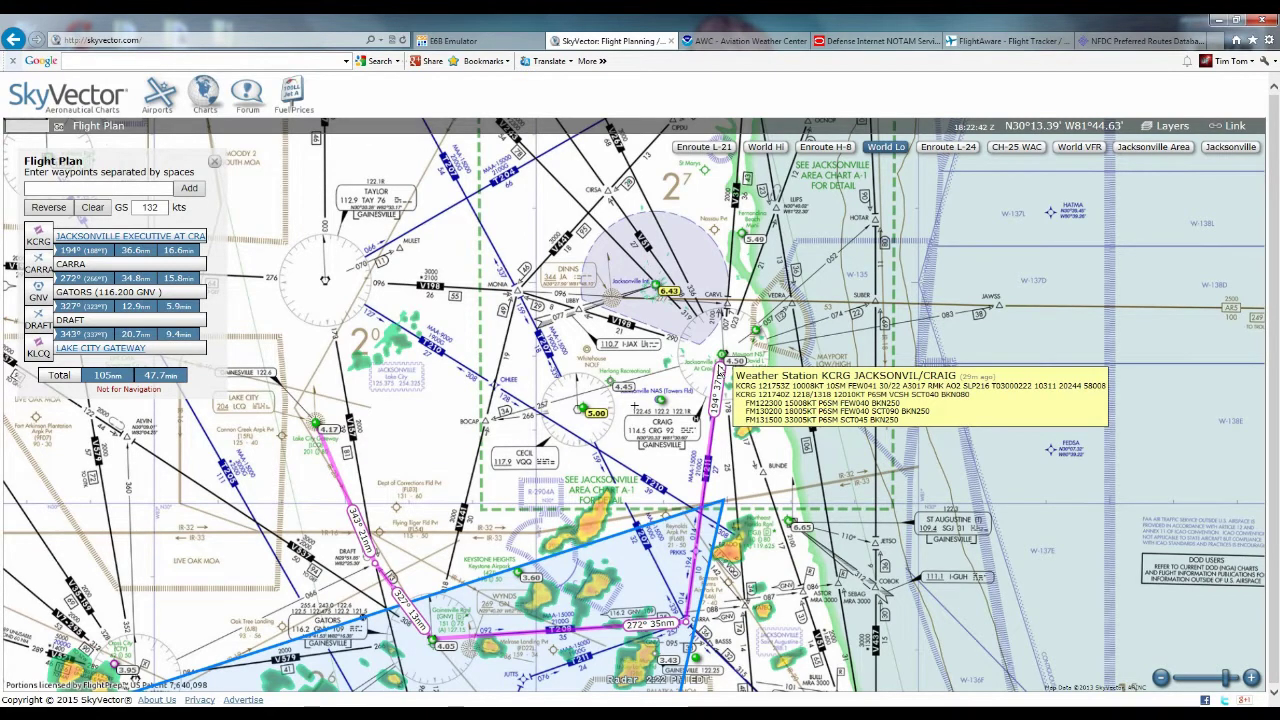
{"action": "mouse_move", "coordinate": [325, 641]}
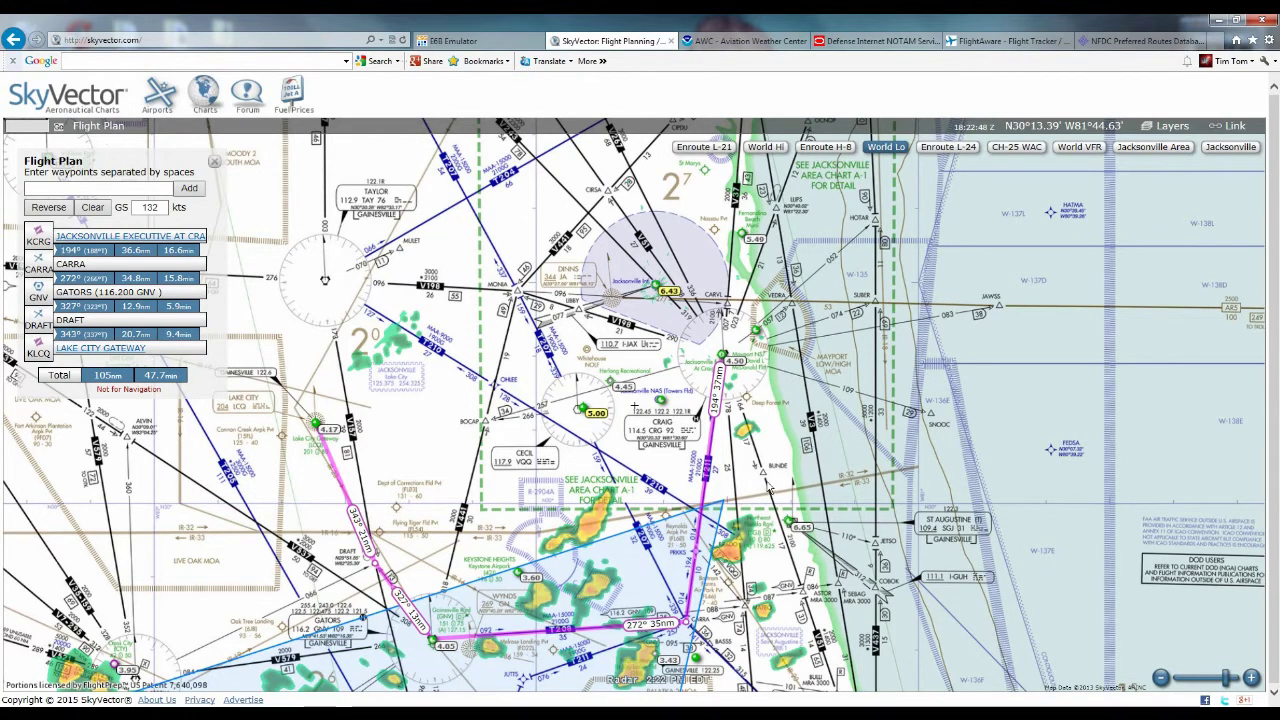
{"action": "left_click_drag", "start_coordinate": [768, 489], "coordinate": [831, 454]}
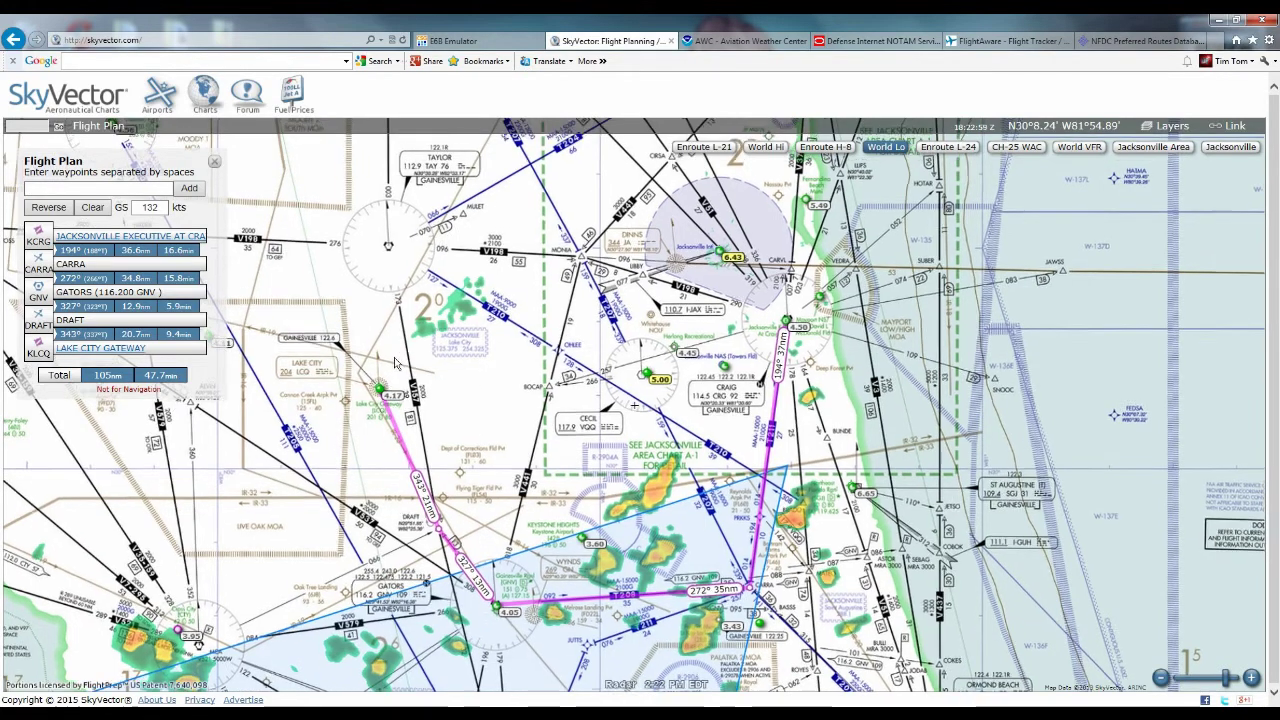
{"action": "left_click_drag", "start_coordinate": [400, 357], "coordinate": [390, 369]}
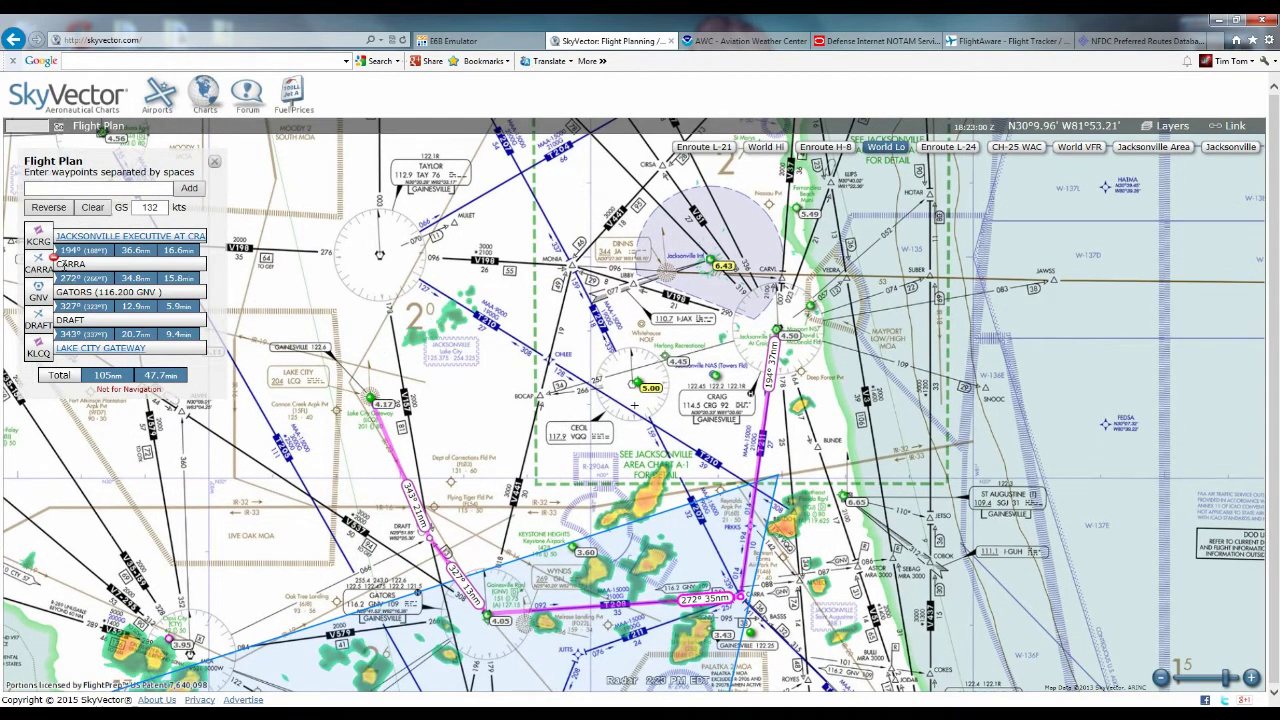
Step: Remove CARRA, GNV, DRAFT and Lake City Gateway from the flight plan and add Henry Tift Myers (KTMA) as the destination
{"action": "left_click", "coordinate": [52, 258]}
{"action": "left_click", "coordinate": [52, 258]}
{"action": "left_click", "coordinate": [52, 258]}
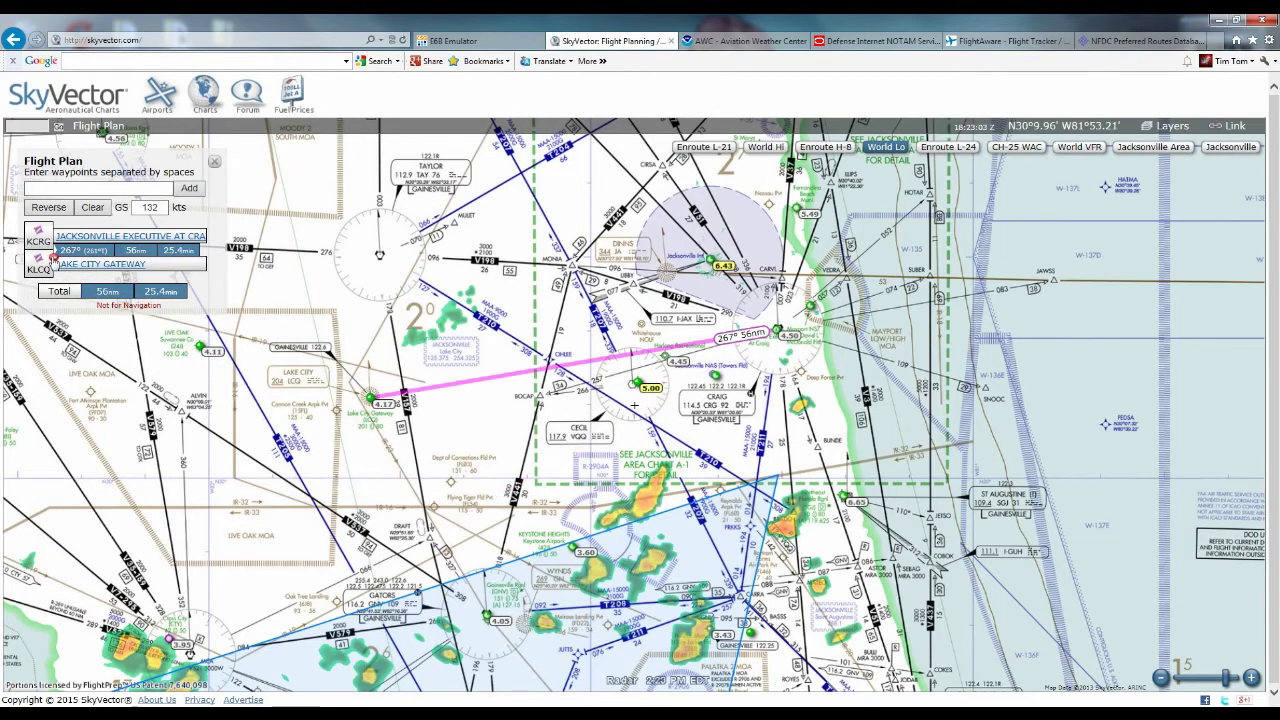
{"action": "left_click", "coordinate": [52, 258]}
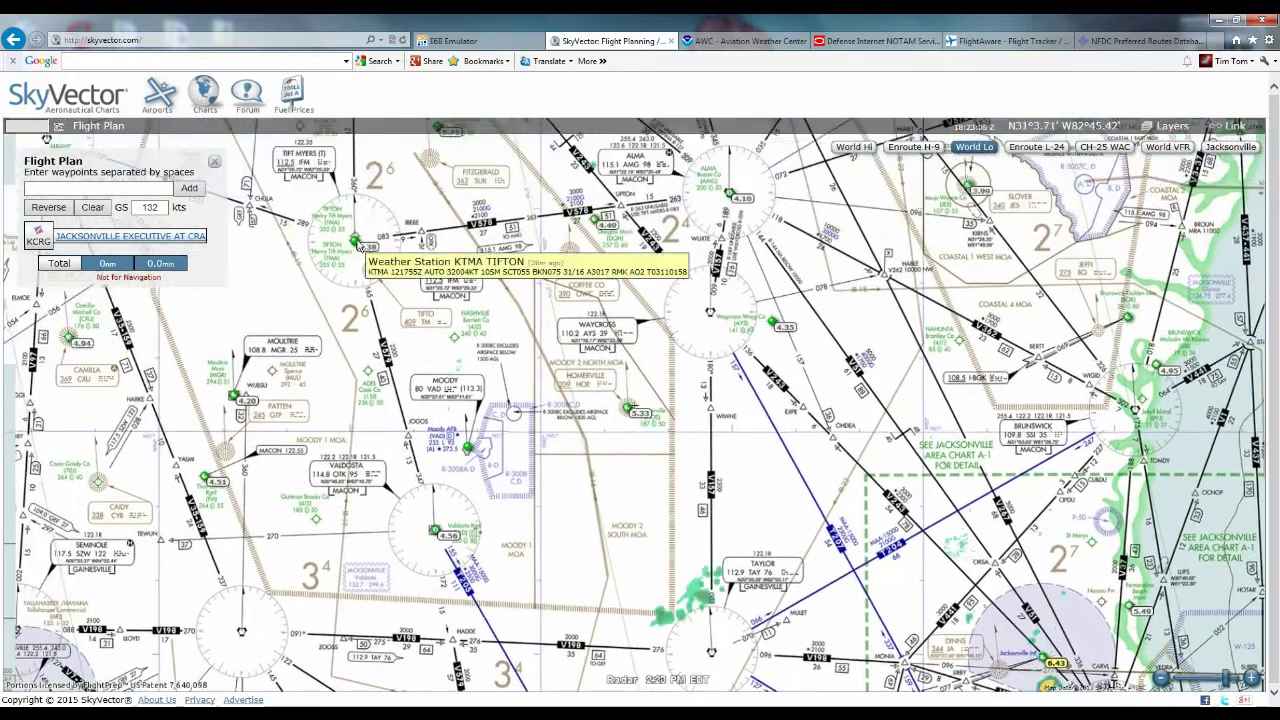
{"action": "left_click", "coordinate": [357, 244]}
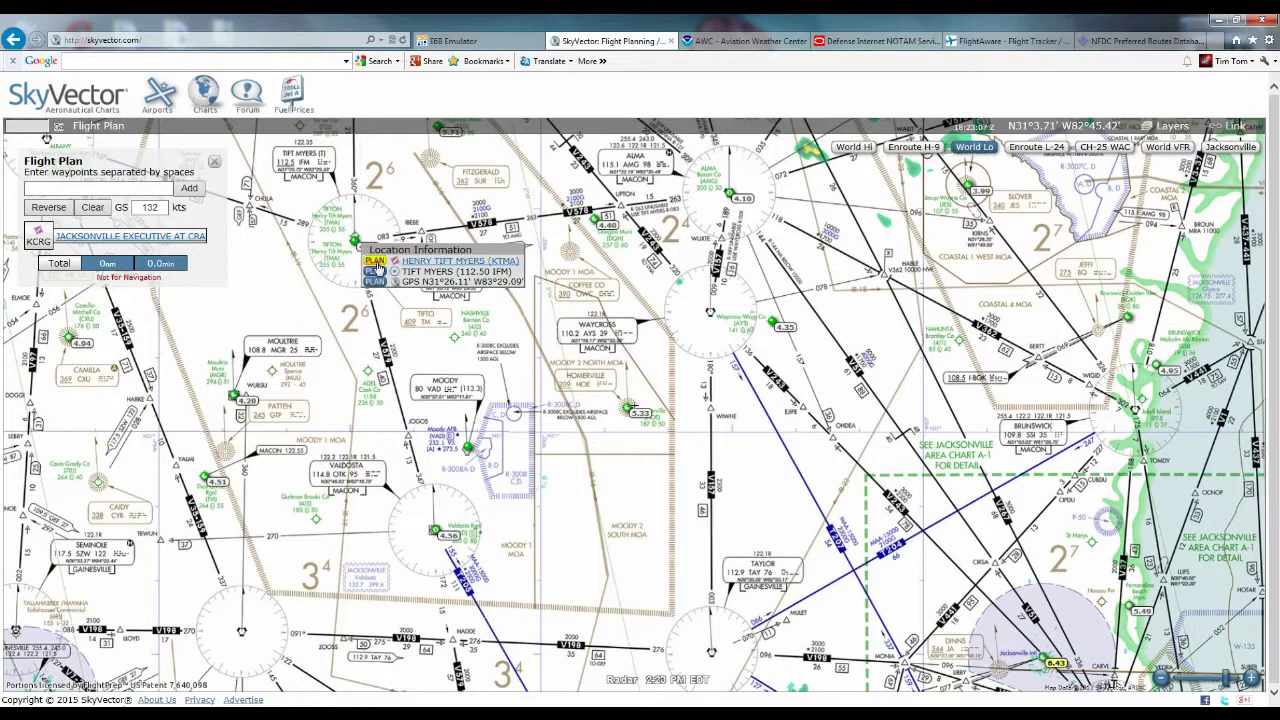
{"action": "left_click", "coordinate": [374, 260]}
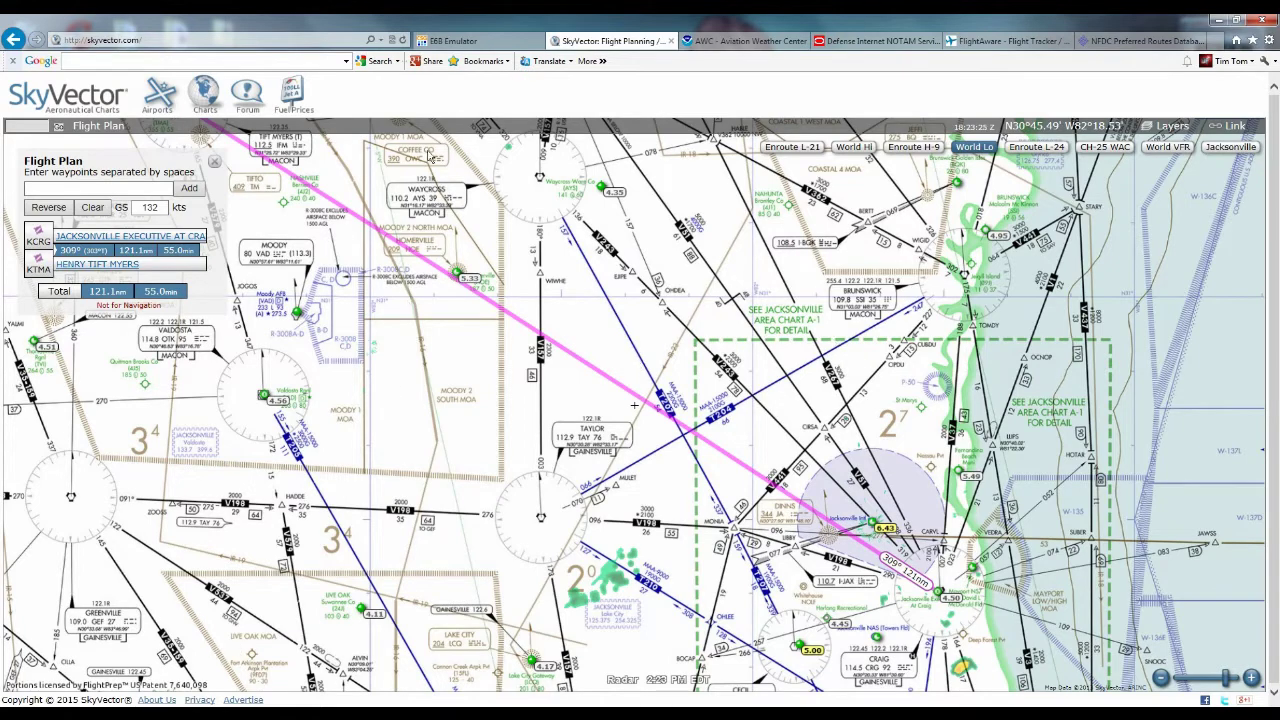
Step: View the Aviation Weather Center overview and the Defense Internet NOTAM Service page, and return to the SkyVector chart
{"action": "left_click", "coordinate": [452, 40]}
{"action": "left_click", "coordinate": [745, 41]}
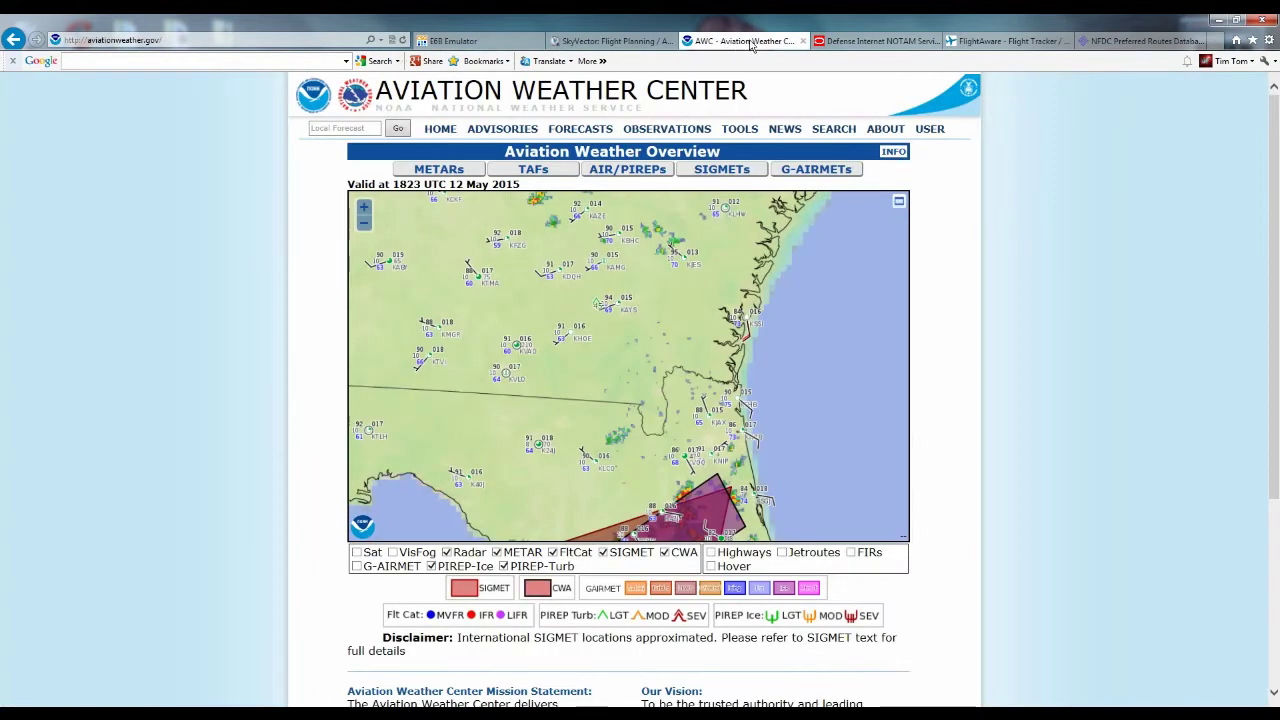
{"action": "left_click", "coordinate": [872, 42]}
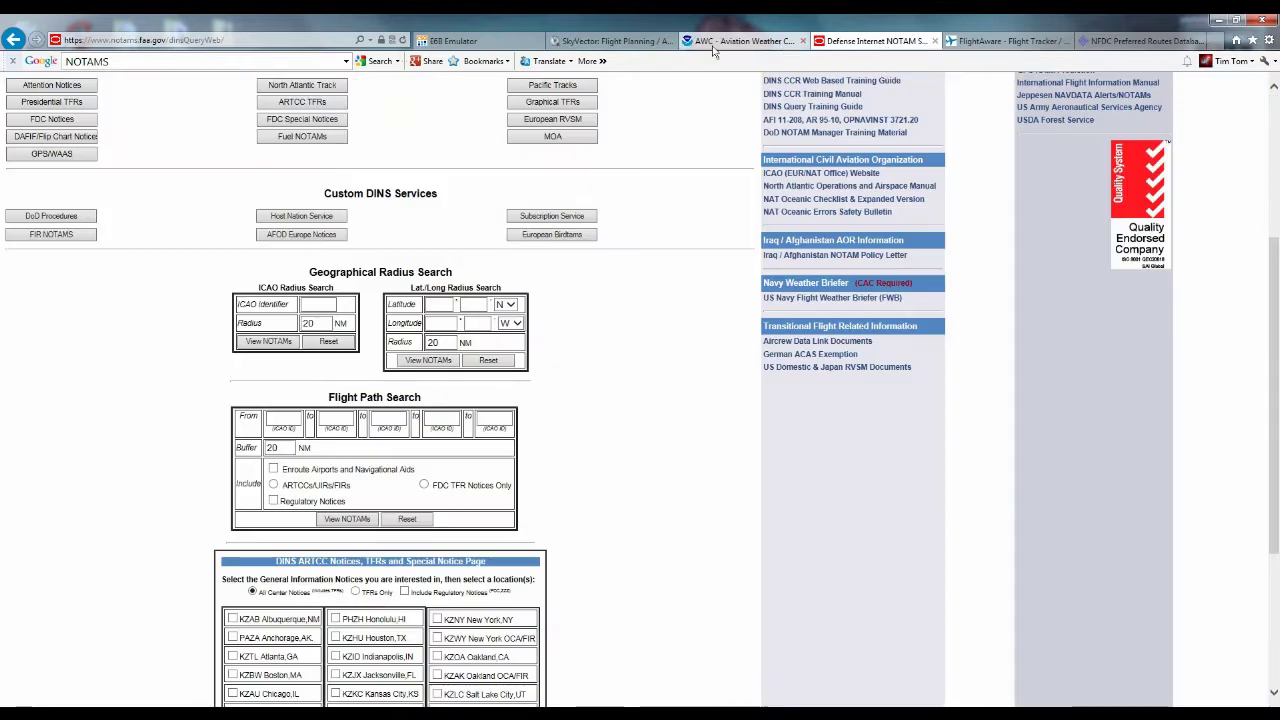
{"action": "left_click", "coordinate": [618, 45]}
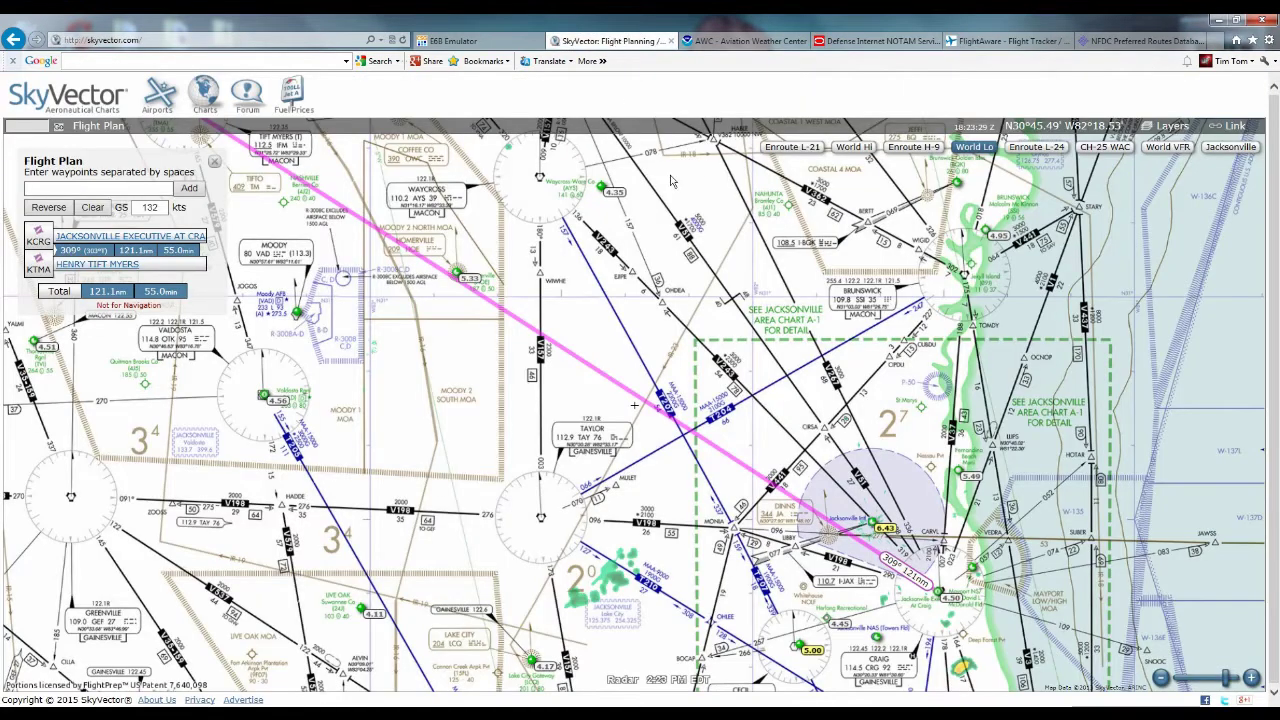
Step: View the FlightAware home page and the NFDC Preferred Routes Database query form, and return to the SkyVector route
{"action": "left_click", "coordinate": [996, 45]}
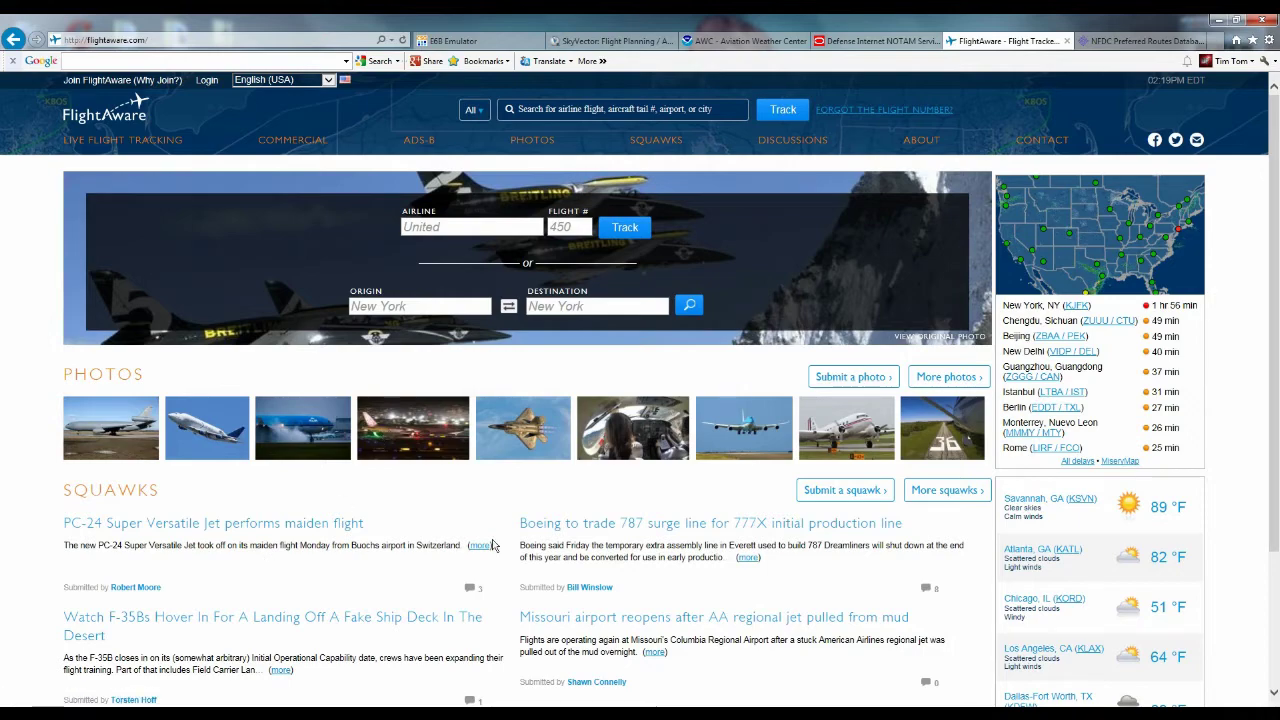
{"action": "scroll", "coordinate": [491, 543], "scroll_direction": "down", "scroll_amount": 1}
{"action": "scroll", "coordinate": [477, 543], "scroll_direction": "up", "scroll_amount": 1}
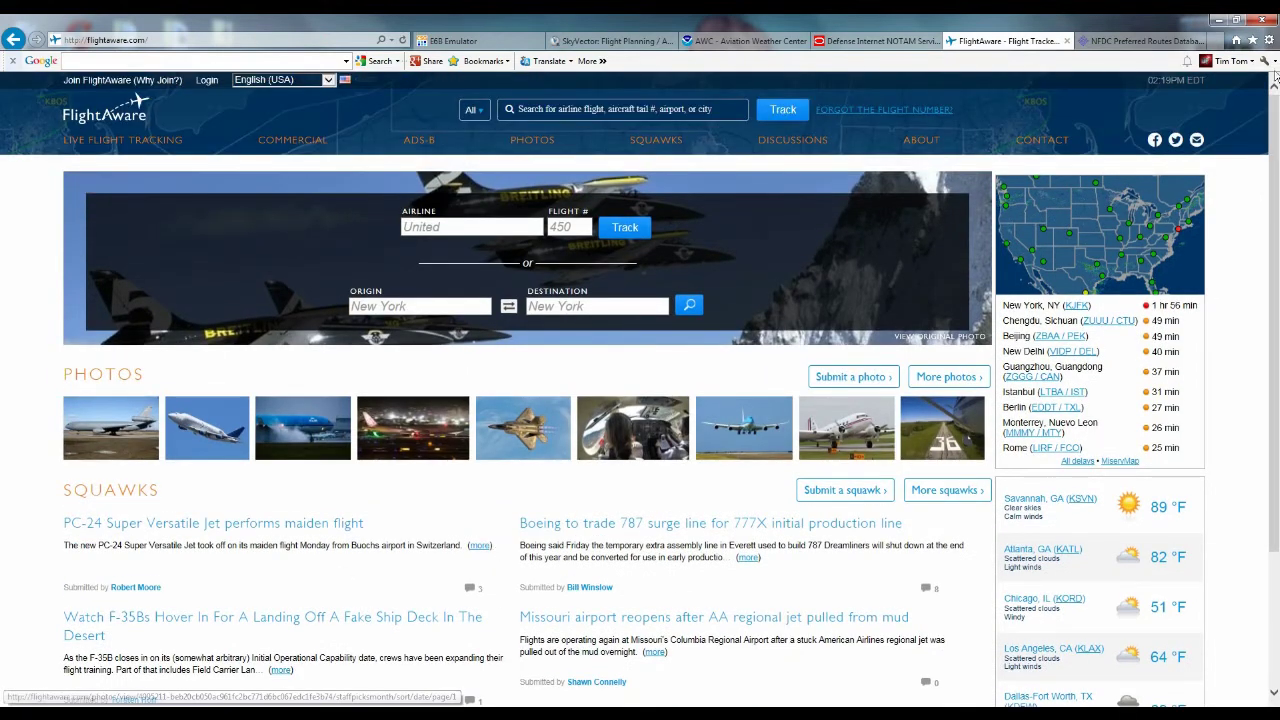
{"action": "left_click", "coordinate": [1160, 42]}
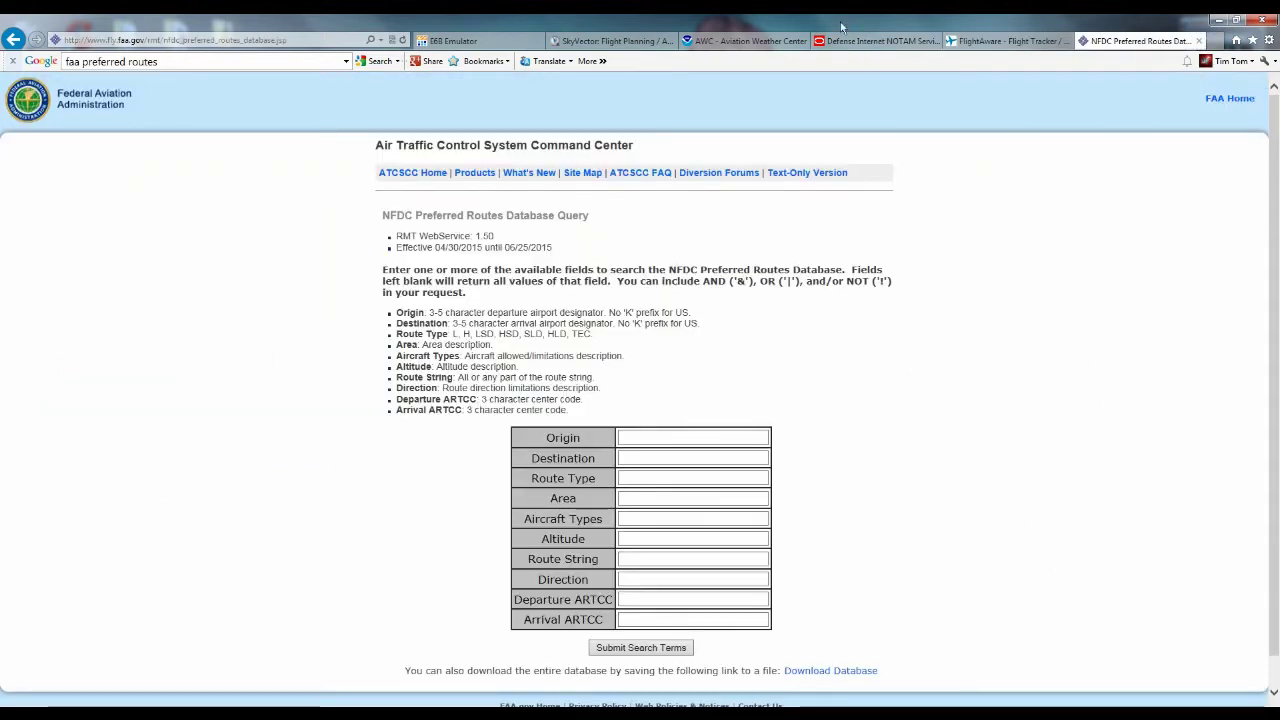
{"action": "left_click", "coordinate": [745, 41]}
{"action": "left_click", "coordinate": [612, 41]}
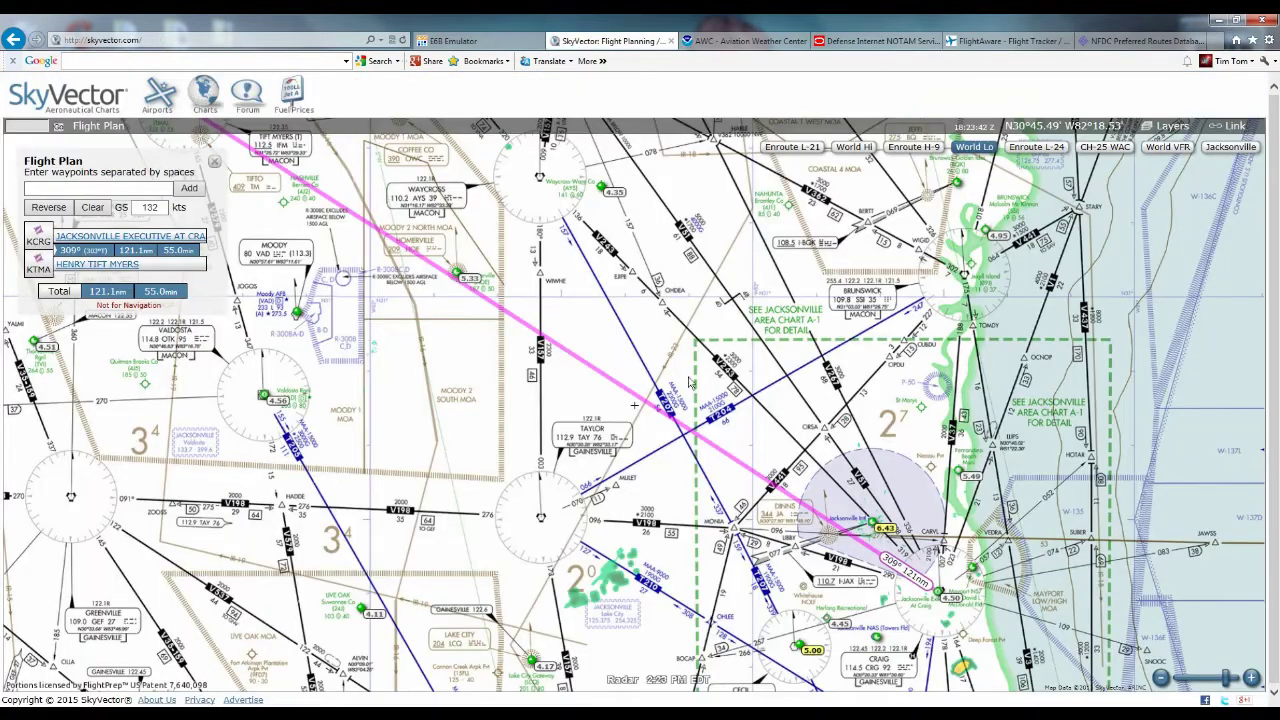
{"action": "left_click_drag", "start_coordinate": [690, 383], "coordinate": [520, 368]}
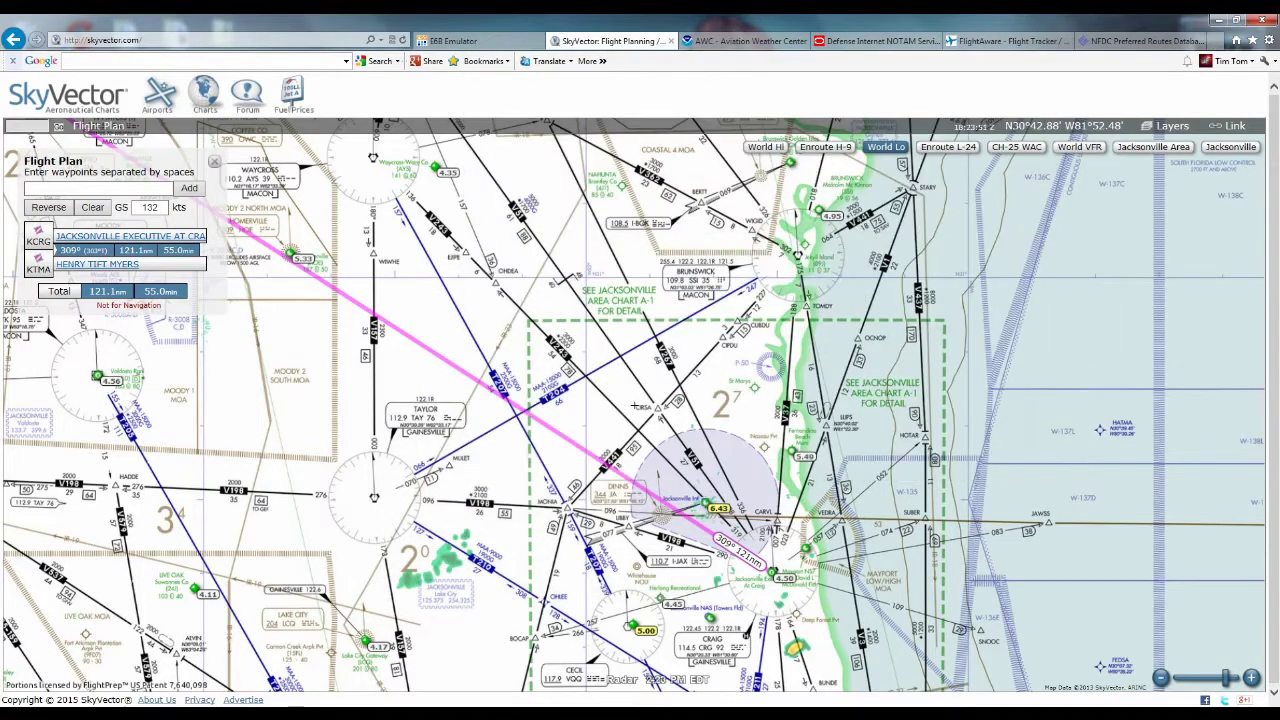
Step: Look over the blank IFR NAVLOG workbook in Excel, from the header and frequency fields to the waypoint rows, and return to SkyVector
{"action": "key", "text": "alt+Tab"}
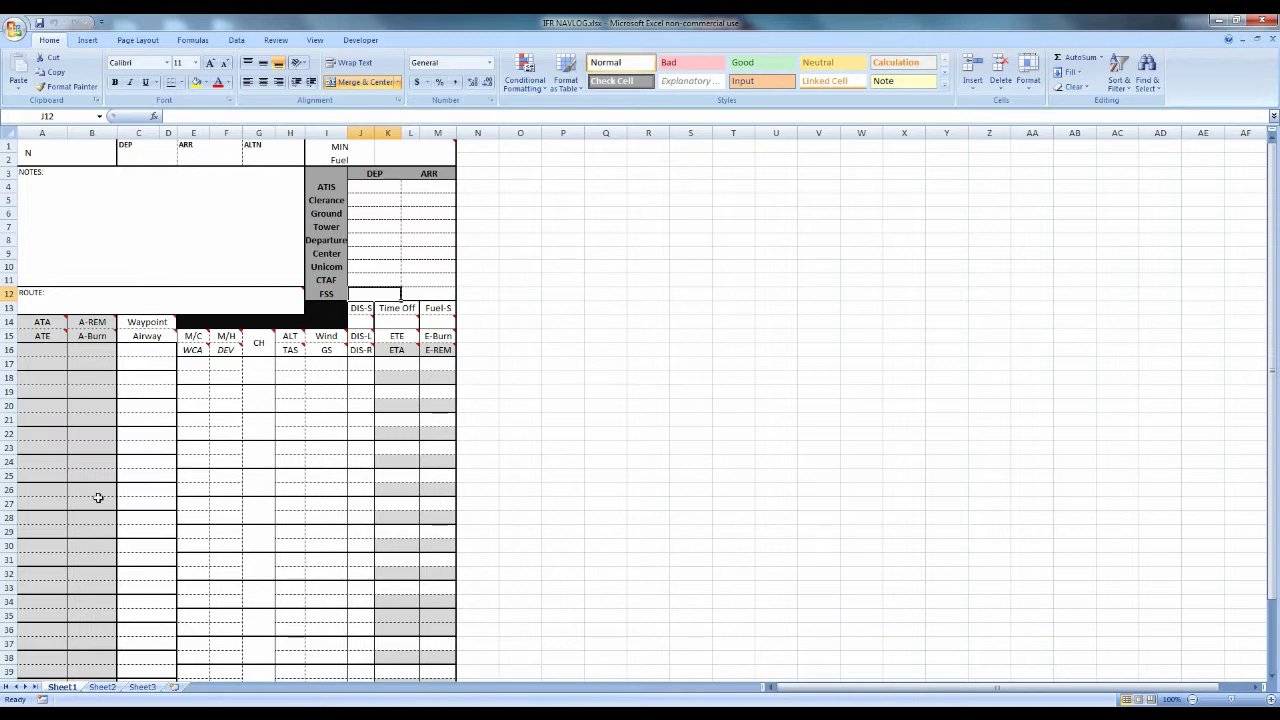
{"action": "scroll", "coordinate": [171, 277], "scroll_direction": "down", "scroll_amount": 10}
{"action": "scroll", "coordinate": [226, 417], "scroll_direction": "up", "scroll_amount": 10}
{"action": "left_click", "coordinate": [184, 225]}
{"action": "left_click", "coordinate": [155, 156]}
{"action": "left_click", "coordinate": [193, 157]}
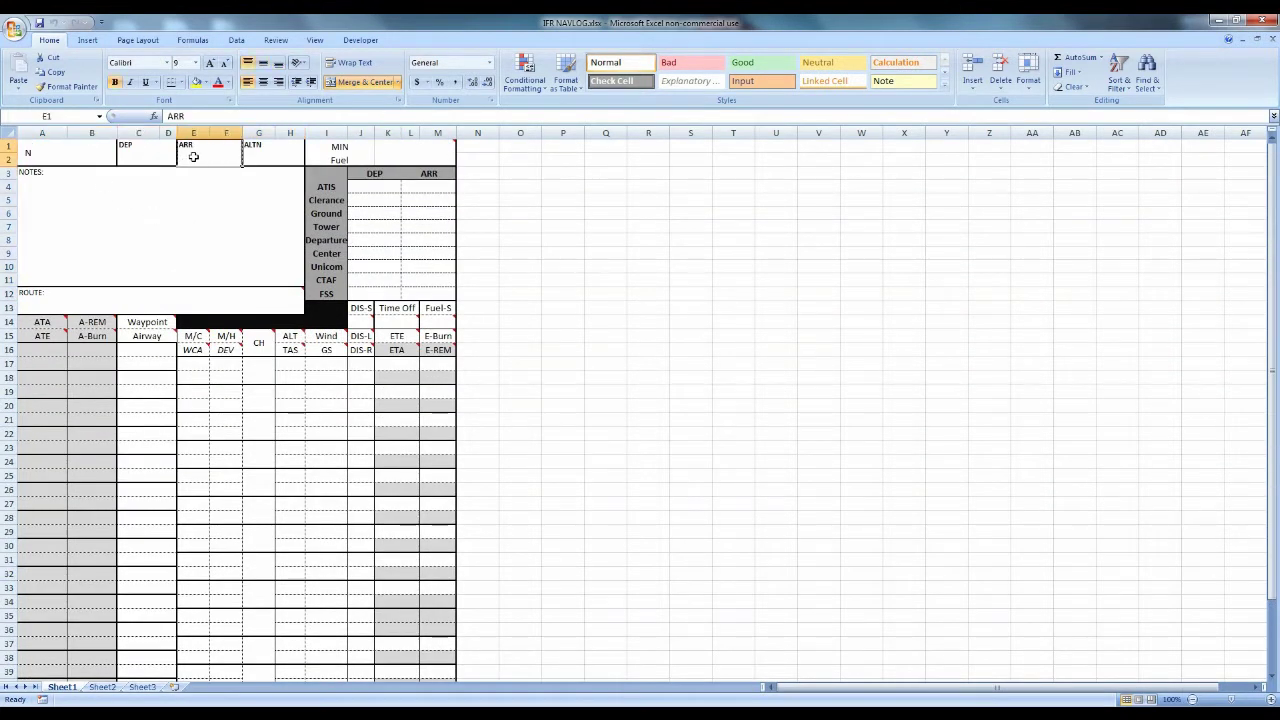
{"action": "left_click", "coordinate": [253, 150]}
{"action": "left_click", "coordinate": [563, 240]}
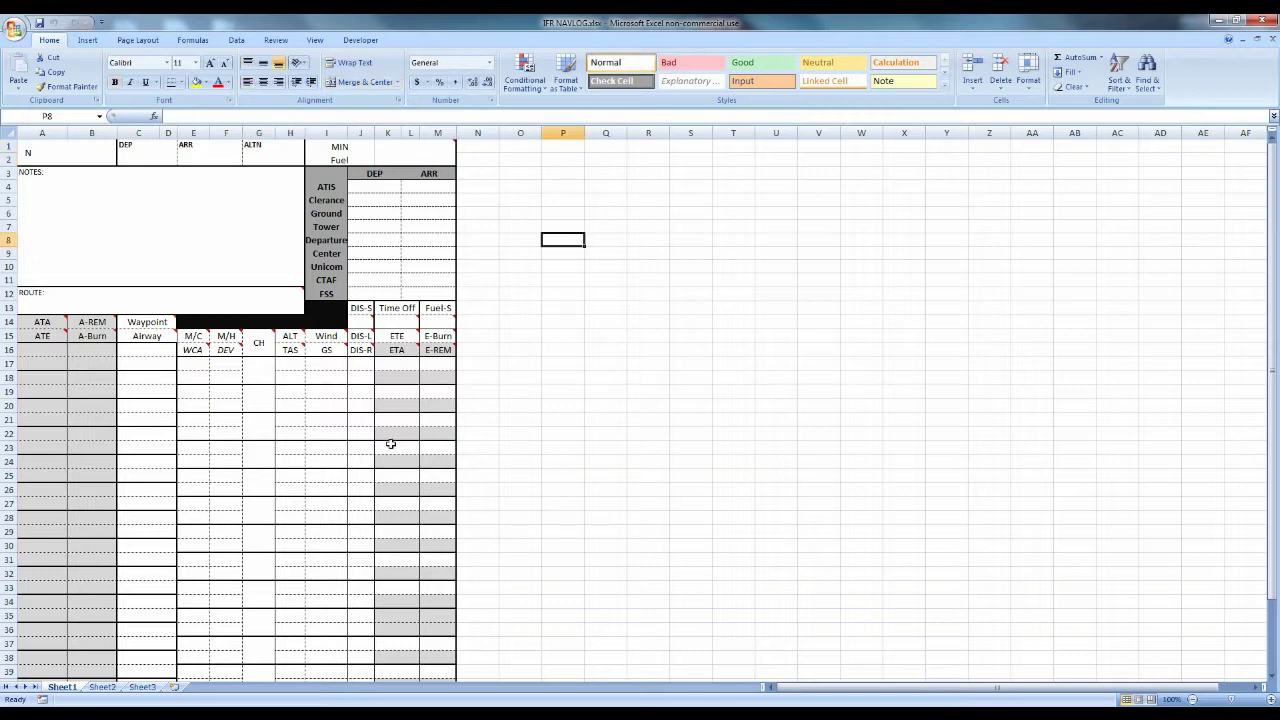
{"action": "scroll", "coordinate": [348, 462], "scroll_direction": "down", "scroll_amount": 4}
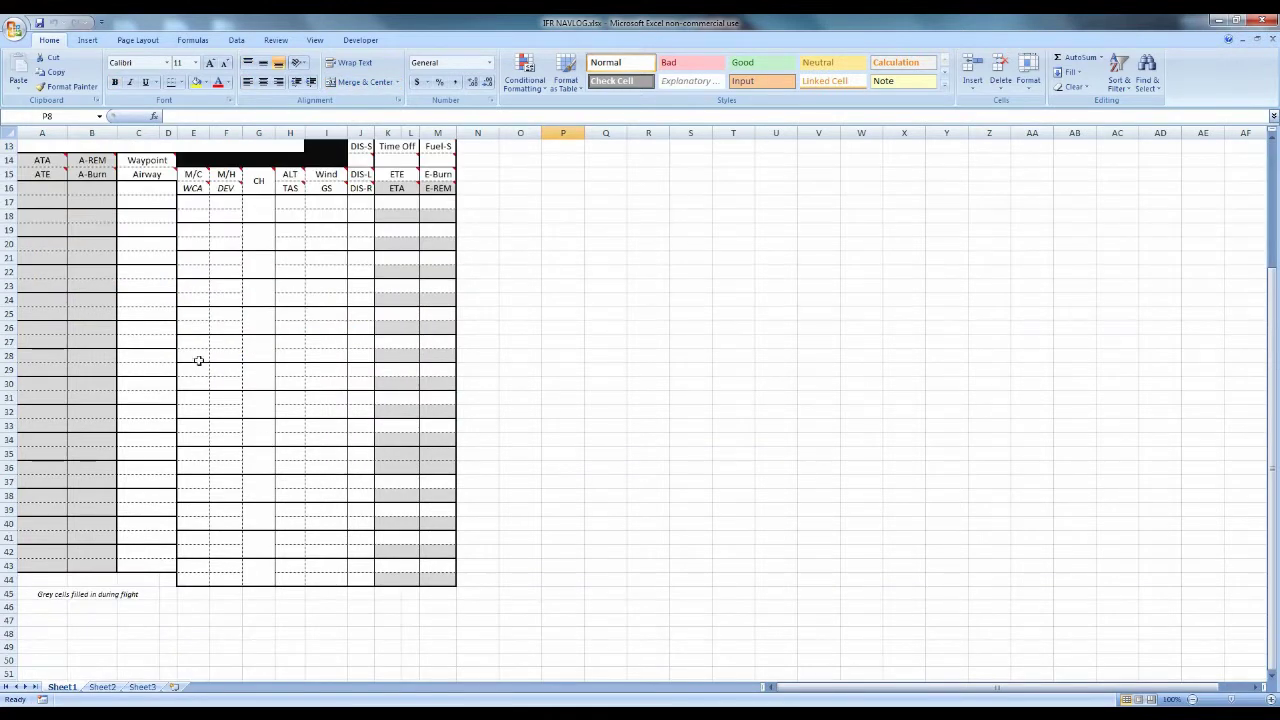
{"action": "scroll", "coordinate": [199, 360], "scroll_direction": "up", "scroll_amount": 4}
{"action": "scroll", "coordinate": [666, 354], "scroll_direction": "down", "scroll_amount": 1}
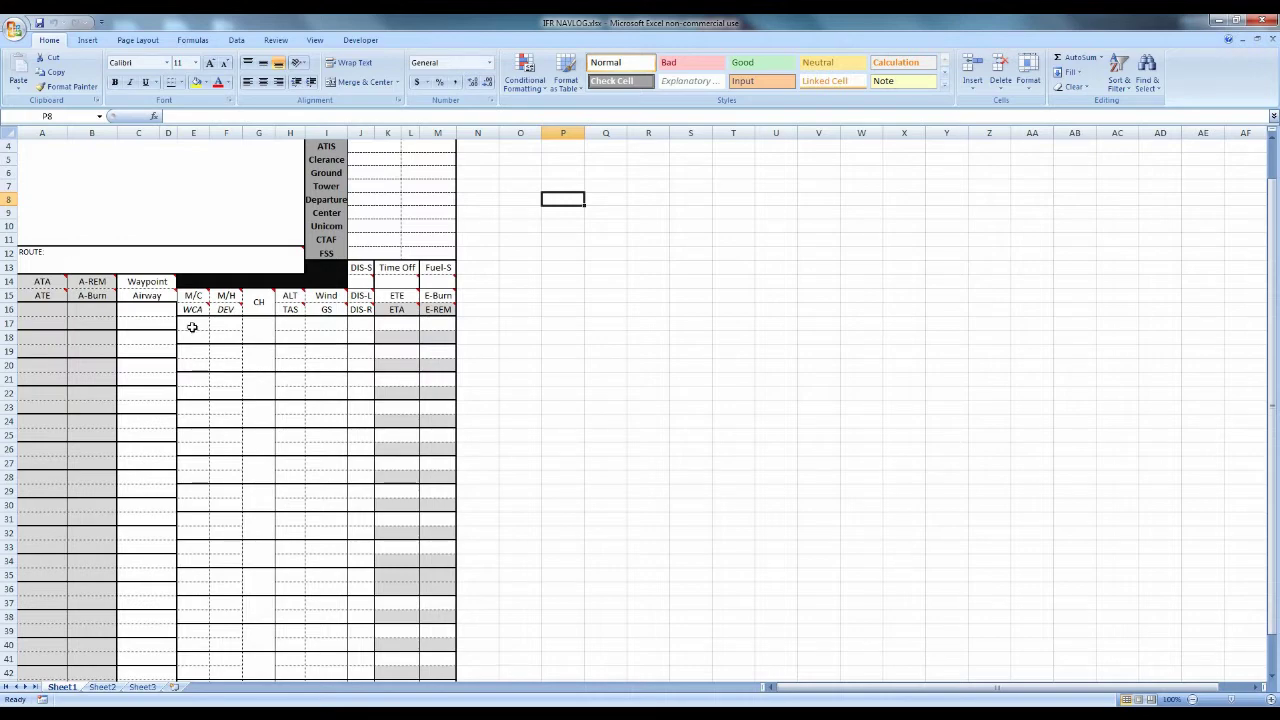
{"action": "left_click", "coordinate": [1219, 21]}
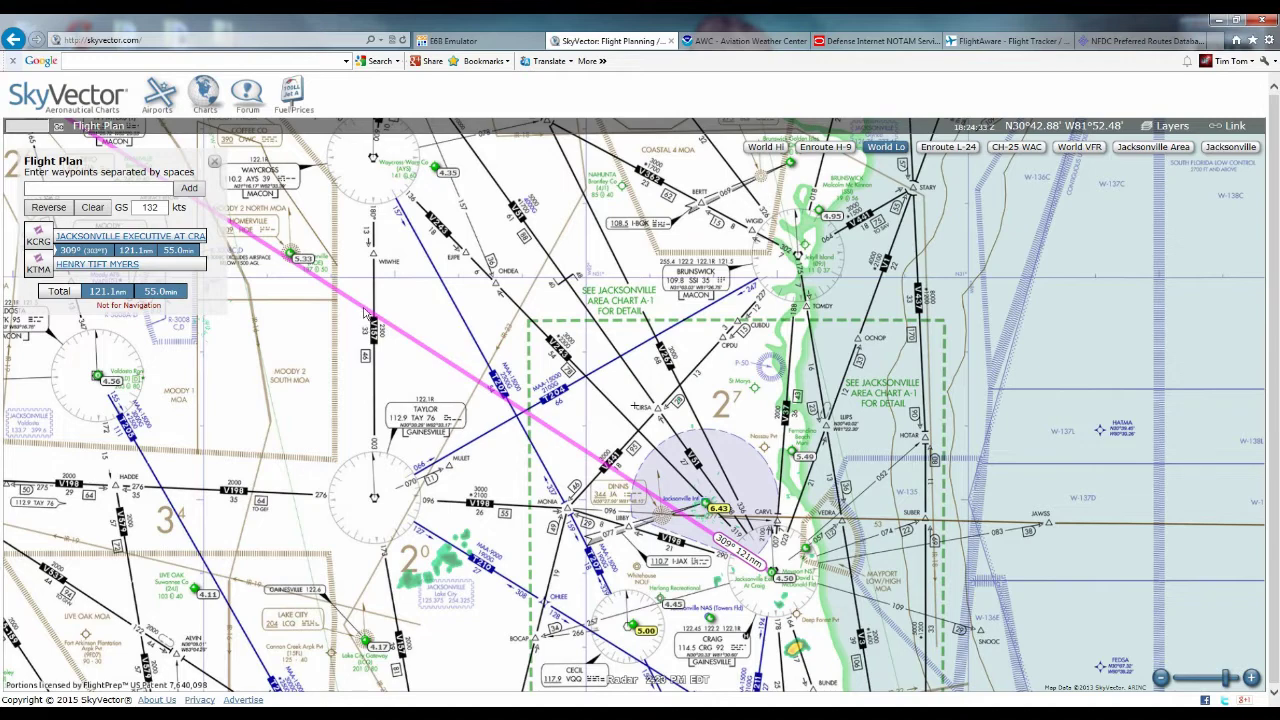
Step: Hide the SkyVector flight plan window and bring the full KCRG to KTMA route into view on the low enroute chart
{"action": "left_click_drag", "start_coordinate": [366, 313], "coordinate": [366, 320]}
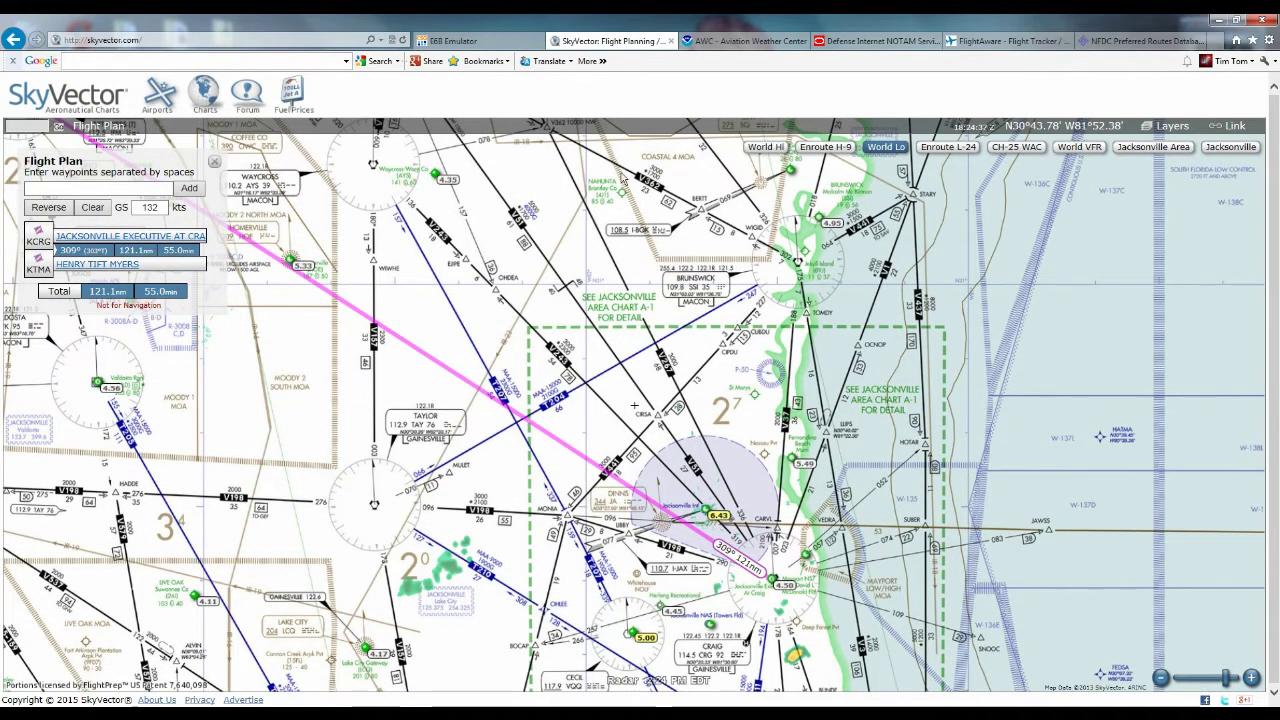
{"action": "left_click_drag", "start_coordinate": [366, 320], "coordinate": [357, 349]}
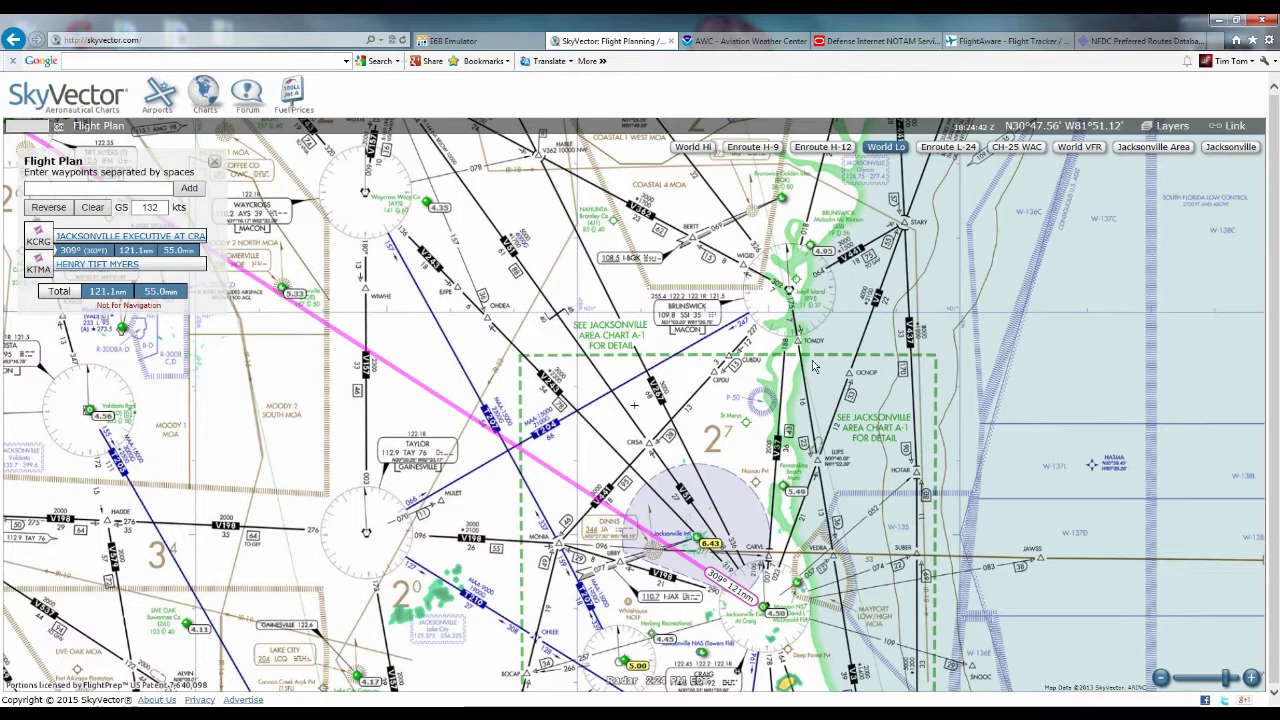
{"action": "left_click", "coordinate": [214, 161]}
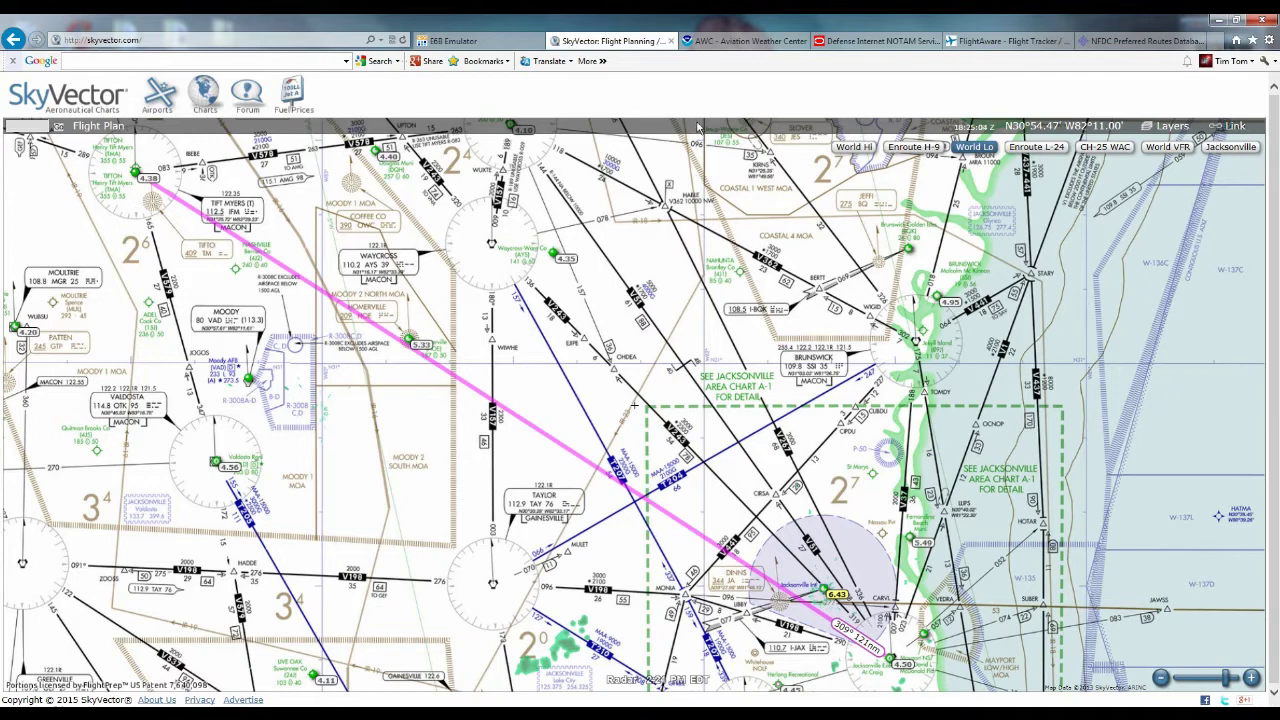
Step: Switch to the Aviation Weather Center and open its Flight Path Tool page
{"action": "left_click", "coordinate": [711, 41]}
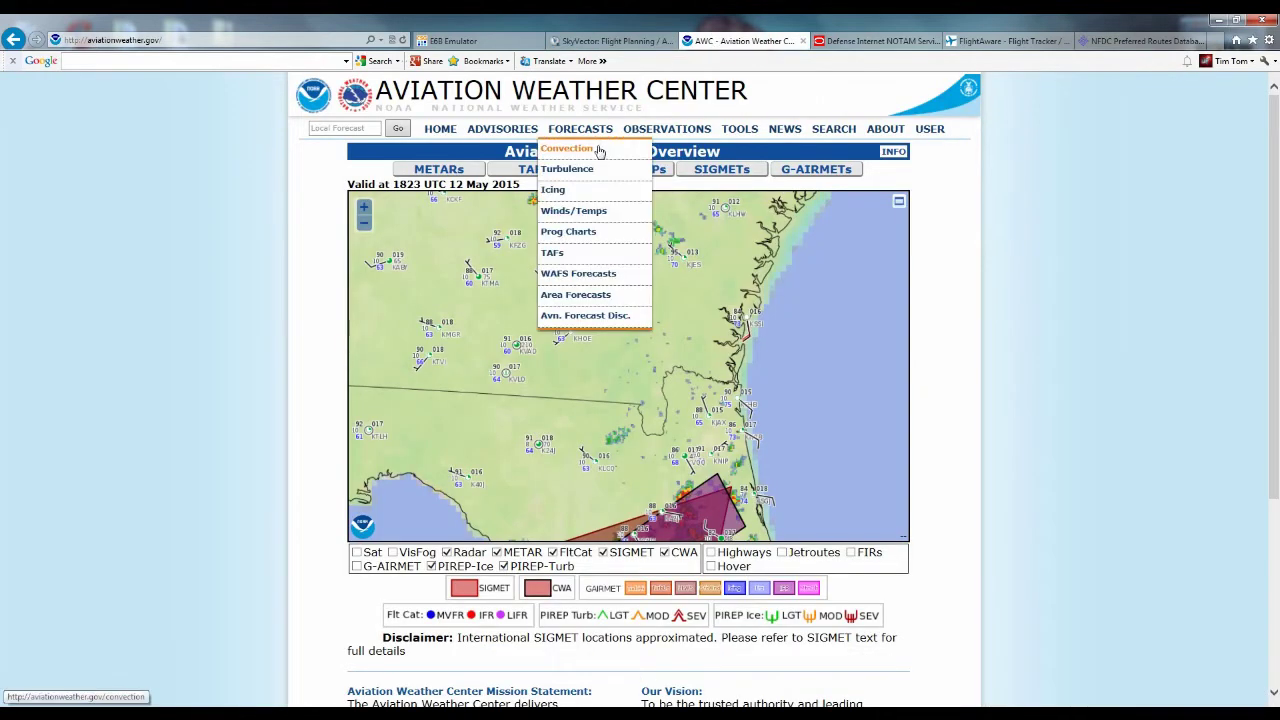
{"action": "mouse_move", "coordinate": [675, 140]}
{"action": "mouse_move", "coordinate": [758, 131]}
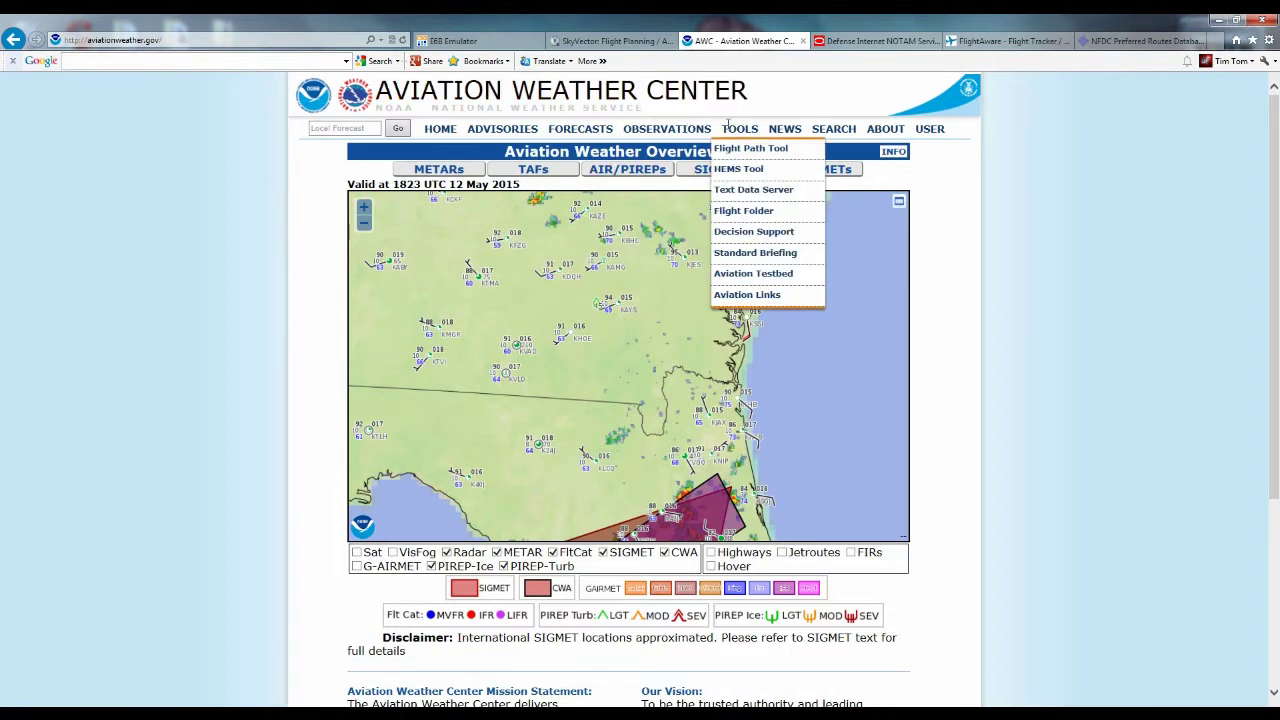
{"action": "left_click", "coordinate": [737, 150]}
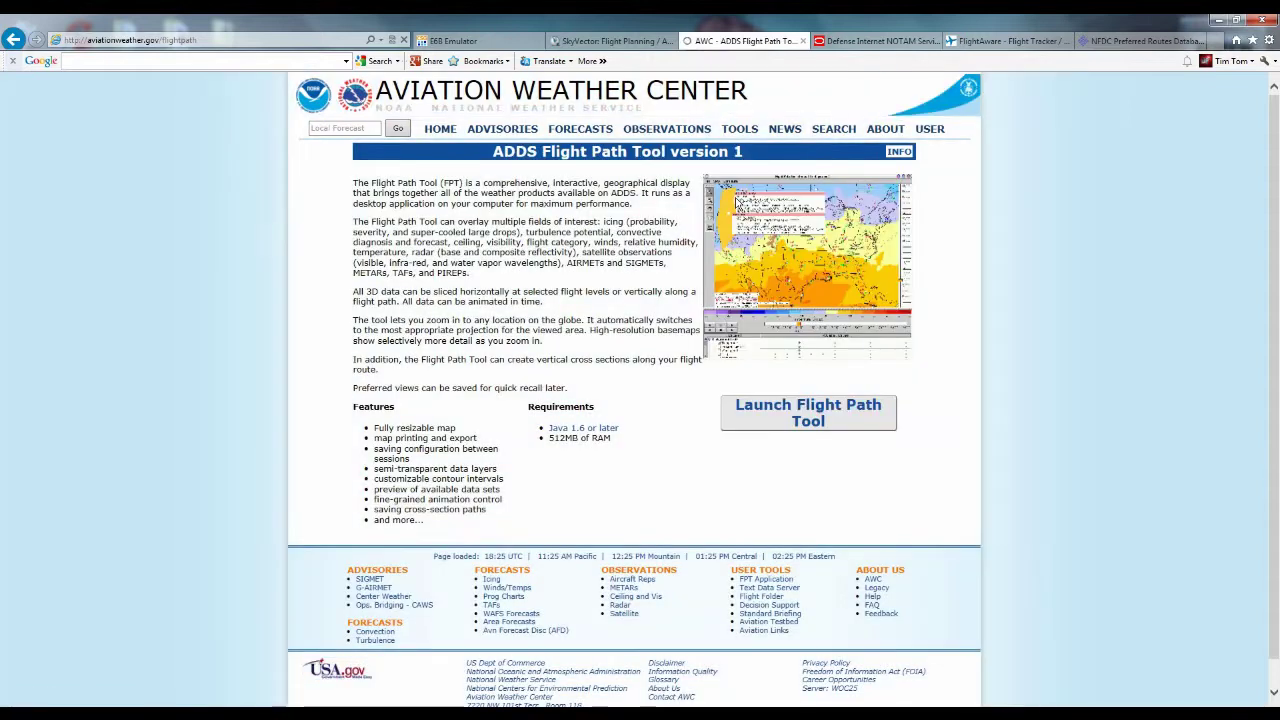
Step: Open the Aviation Weather Center's Standard Briefing page, skim its product sections, and return to the SkyVector chart
{"action": "mouse_move", "coordinate": [725, 157]}
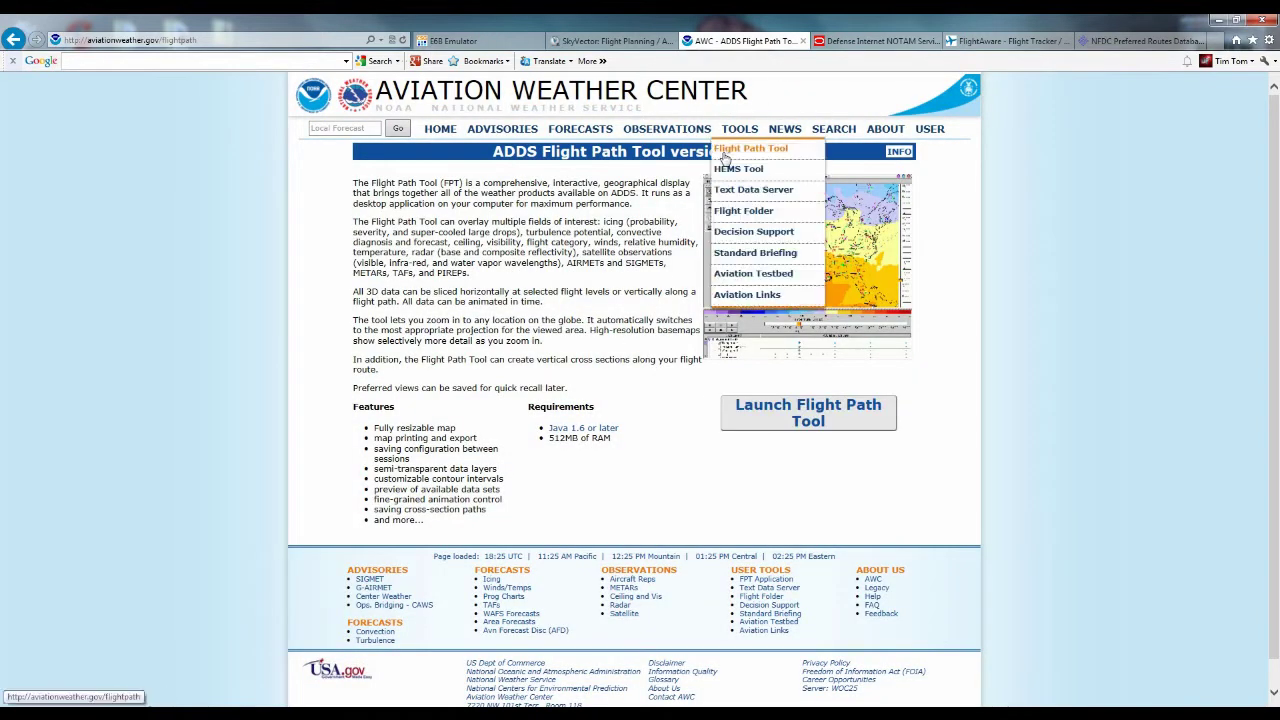
{"action": "left_click", "coordinate": [736, 253]}
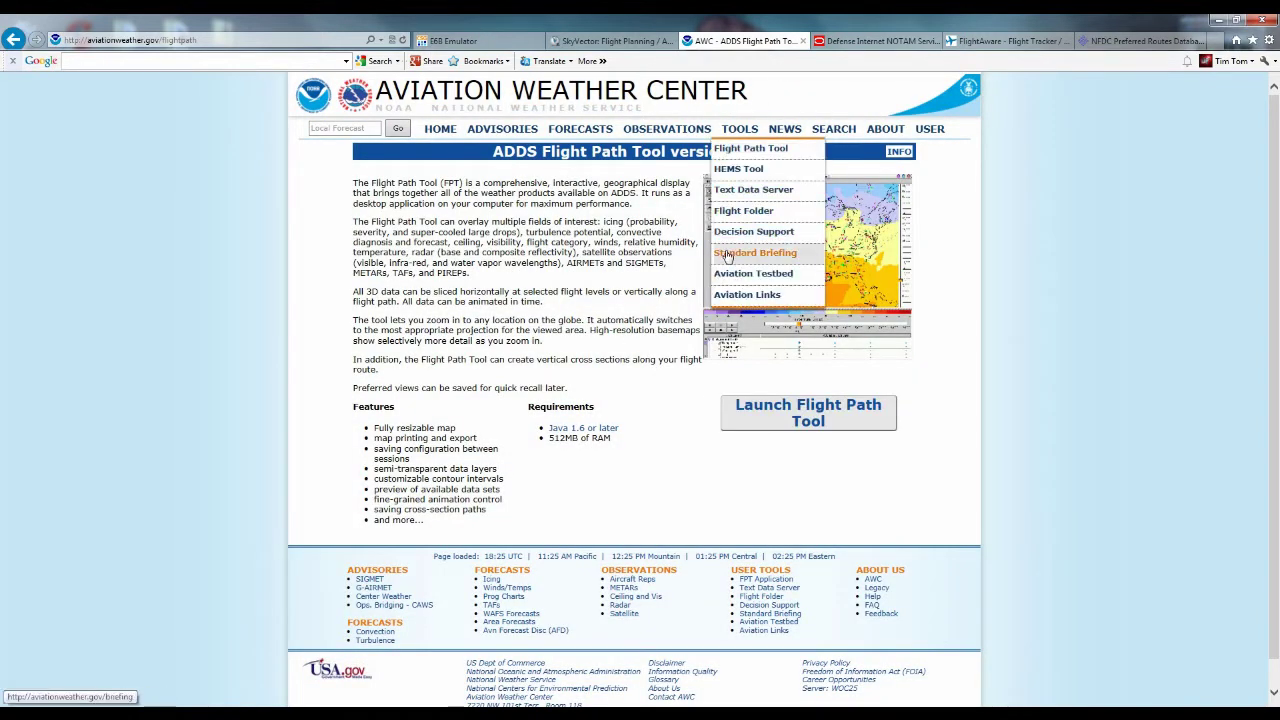
{"action": "scroll", "coordinate": [543, 337], "scroll_direction": "down", "scroll_amount": 4}
{"action": "scroll", "coordinate": [537, 334], "scroll_direction": "up", "scroll_amount": 4}
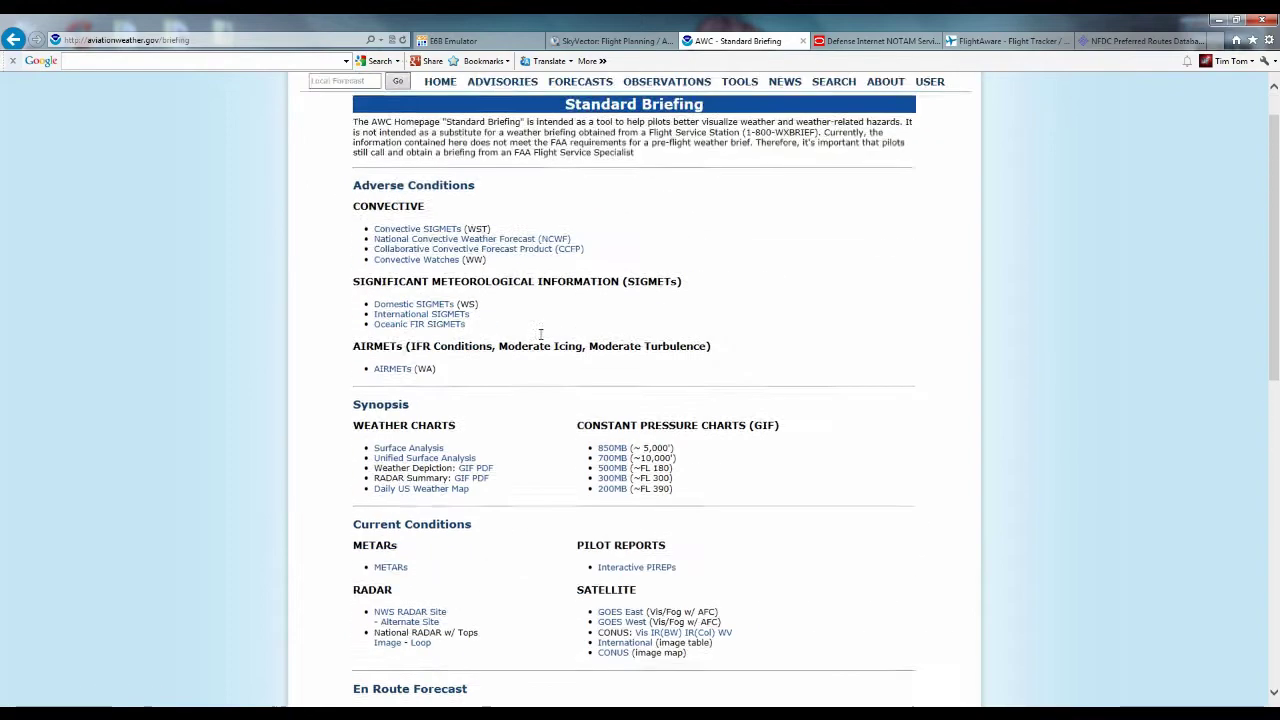
{"action": "scroll", "coordinate": [490, 347], "scroll_direction": "down", "scroll_amount": 6}
{"action": "scroll", "coordinate": [500, 329], "scroll_direction": "up", "scroll_amount": 6}
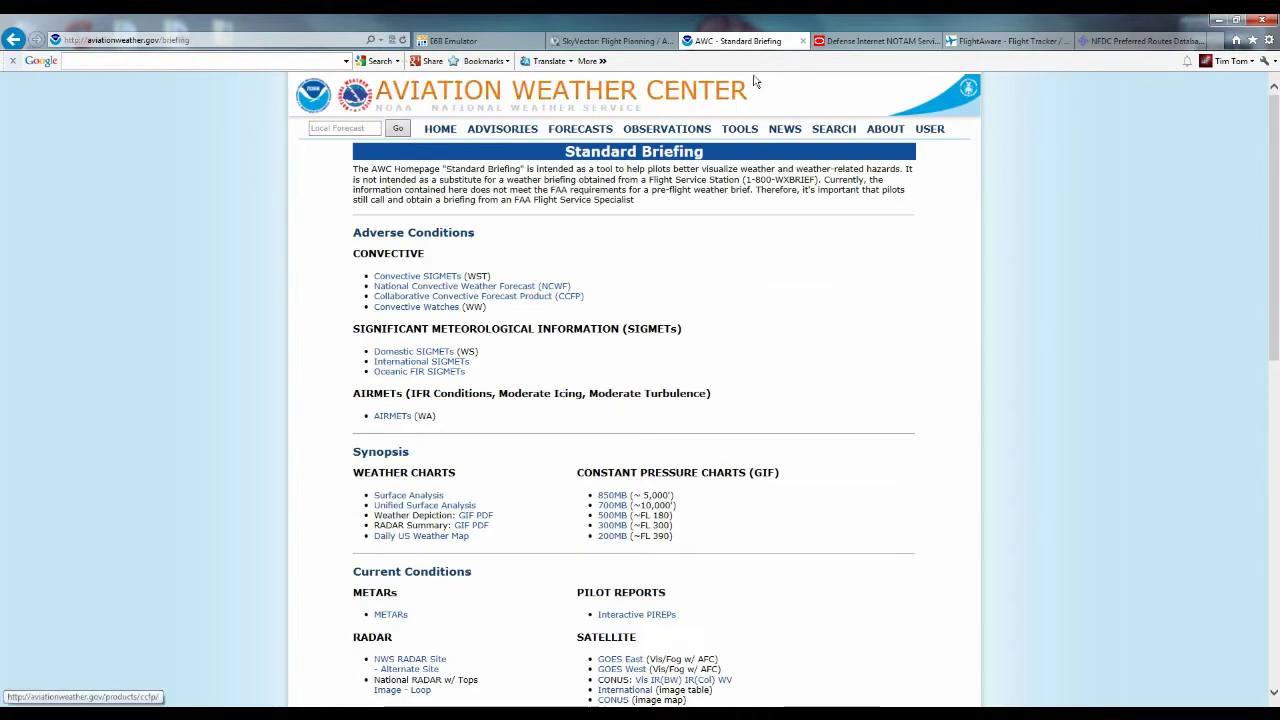
{"action": "left_click", "coordinate": [612, 46]}
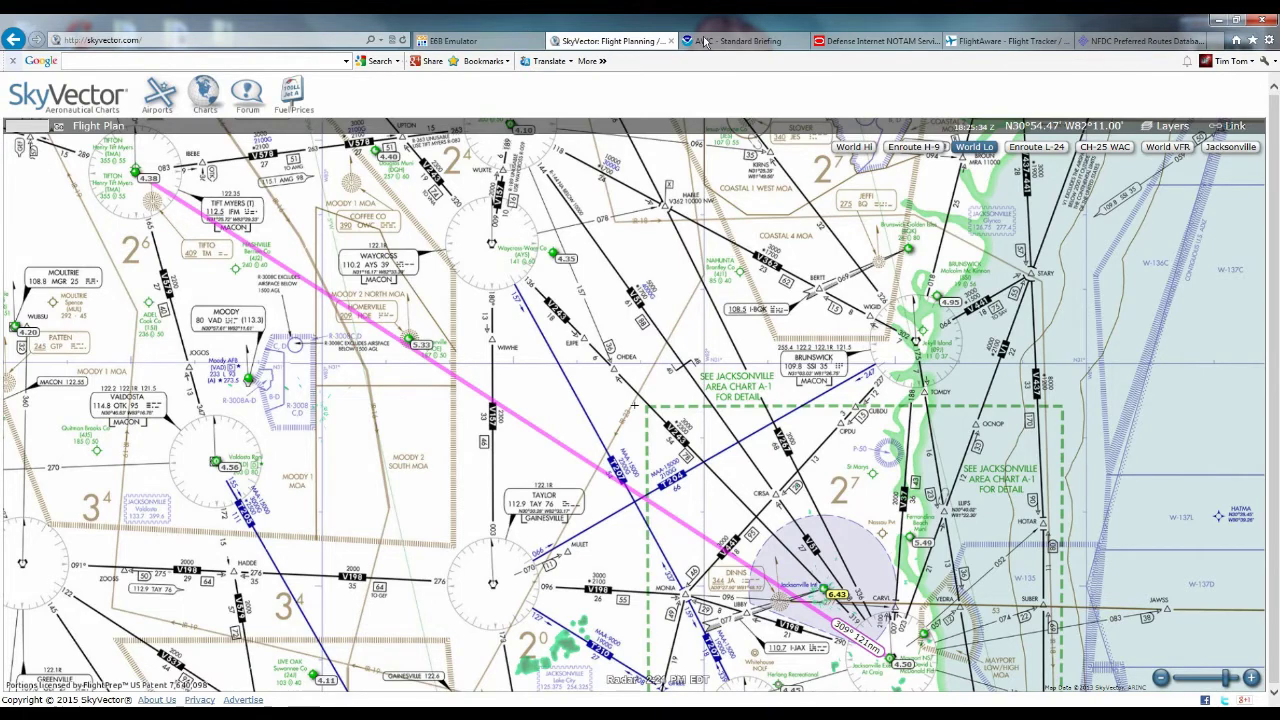
Step: Run a DINS flight path NOTAM search from KCRG to KTMA, including enroute airports and navigational aids and FDC TFR notices only
{"action": "left_click", "coordinate": [838, 41]}
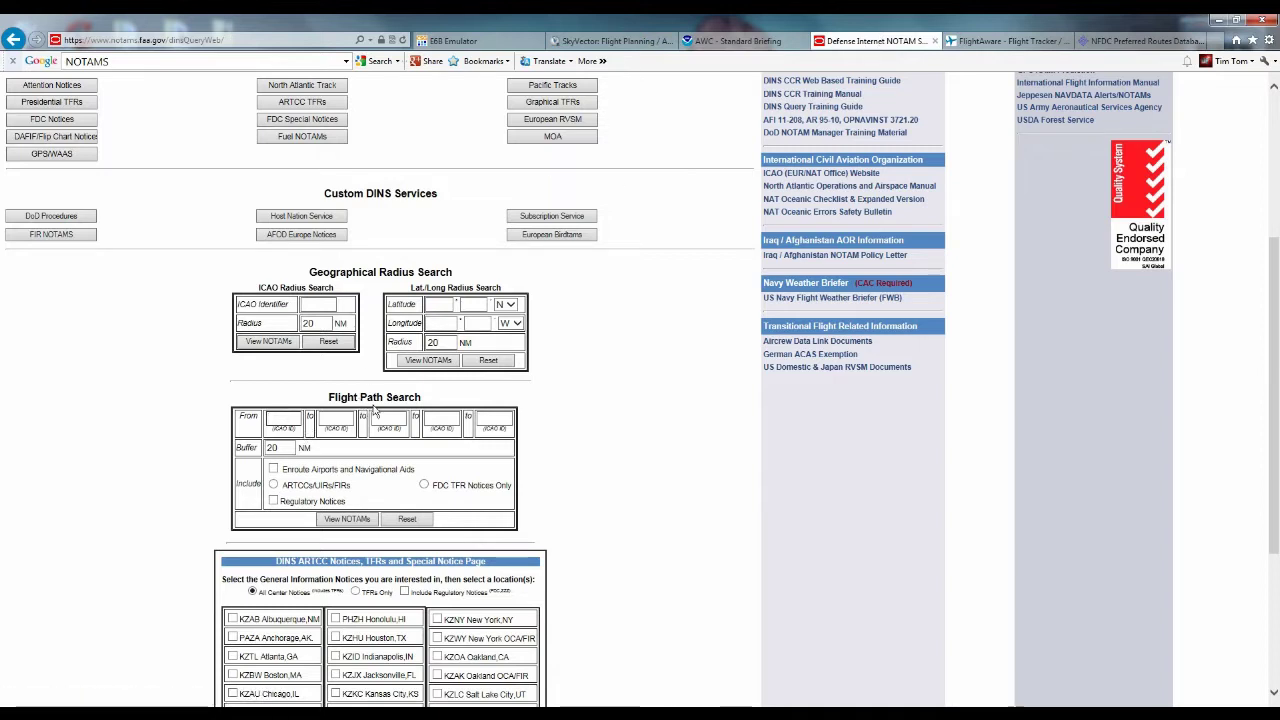
{"action": "type", "text": "KCRG"}
{"action": "key", "text": "Tab"}
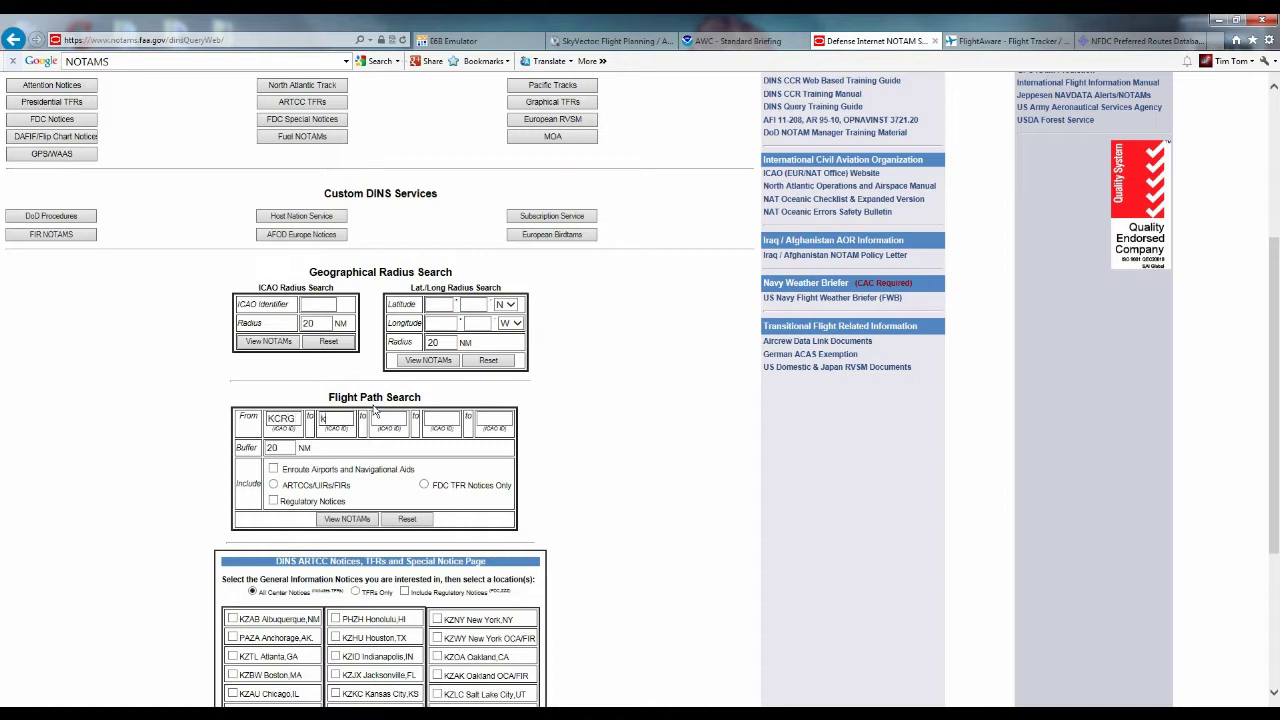
{"action": "left_click", "coordinate": [274, 469]}
{"action": "left_click", "coordinate": [425, 485]}
{"action": "left_click", "coordinate": [361, 520]}
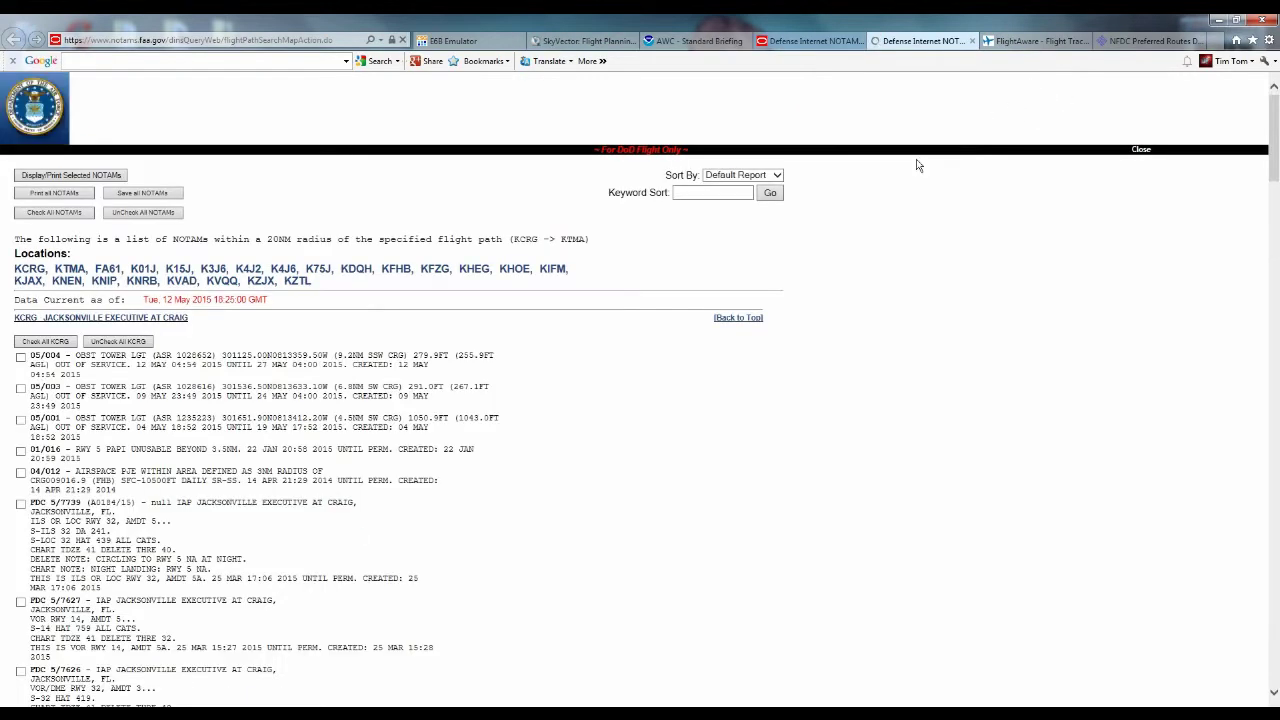
Step: Select the KCRG NOTAMs 01/016 for the runway 5 PAPI and 04/012 for the PJE airspace
{"action": "scroll", "coordinate": [193, 404], "scroll_direction": "down", "scroll_amount": 3}
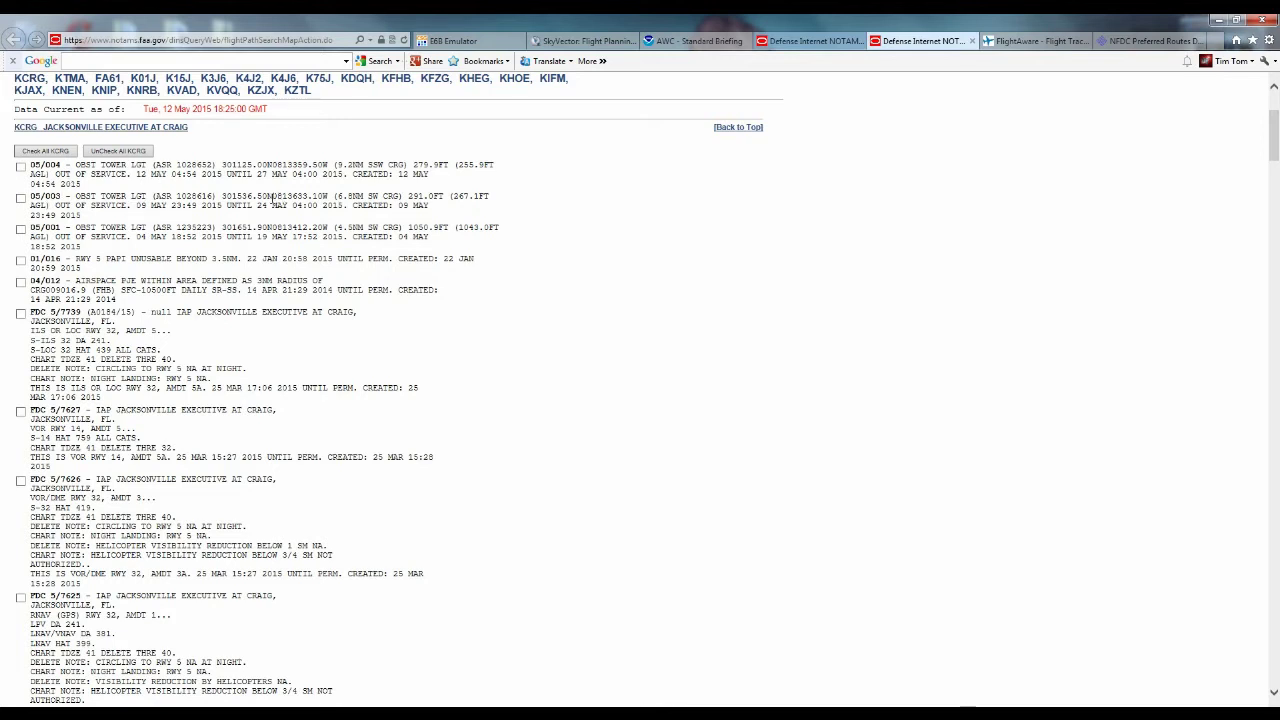
{"action": "left_click", "coordinate": [20, 282]}
{"action": "scroll", "coordinate": [186, 368], "scroll_direction": "down", "scroll_amount": 1}
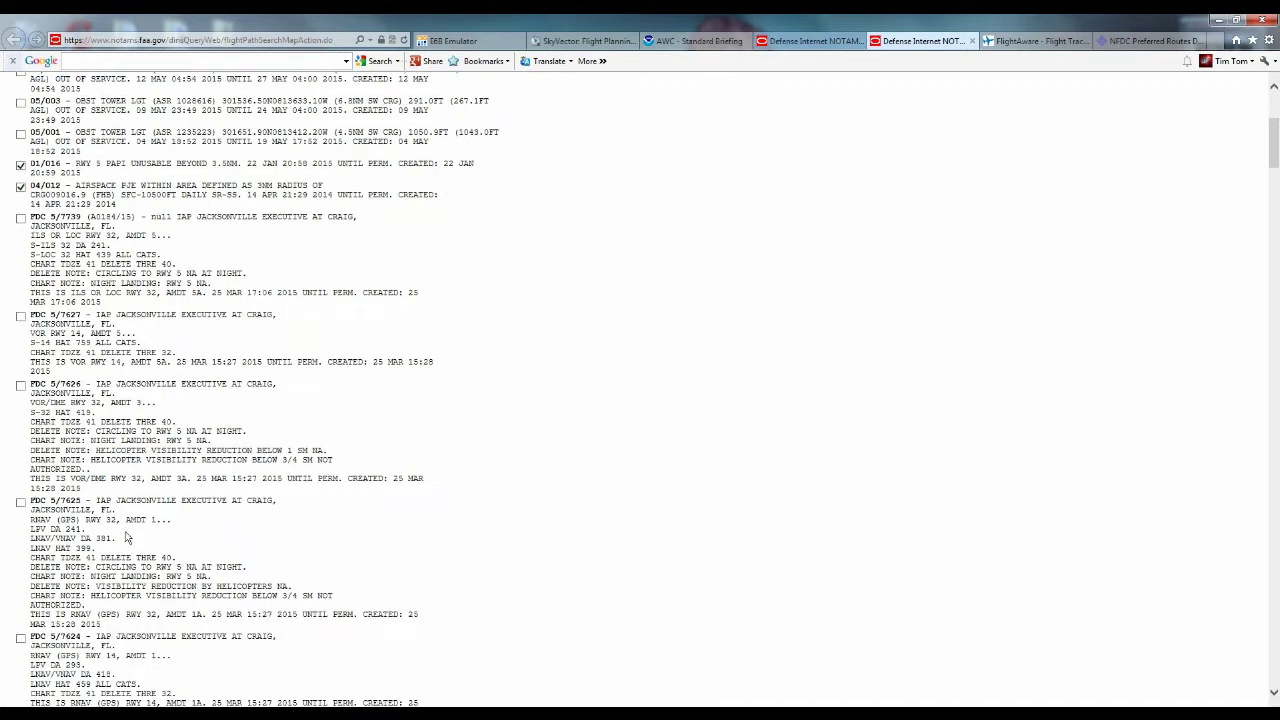
Step: Read the KCRG instrument approach NOTAMs, highlighting the text of FDC 5/7626 and FDC 5/7624
{"action": "left_click_drag", "start_coordinate": [124, 586], "coordinate": [28, 384]}
{"action": "left_click", "coordinate": [86, 515]}
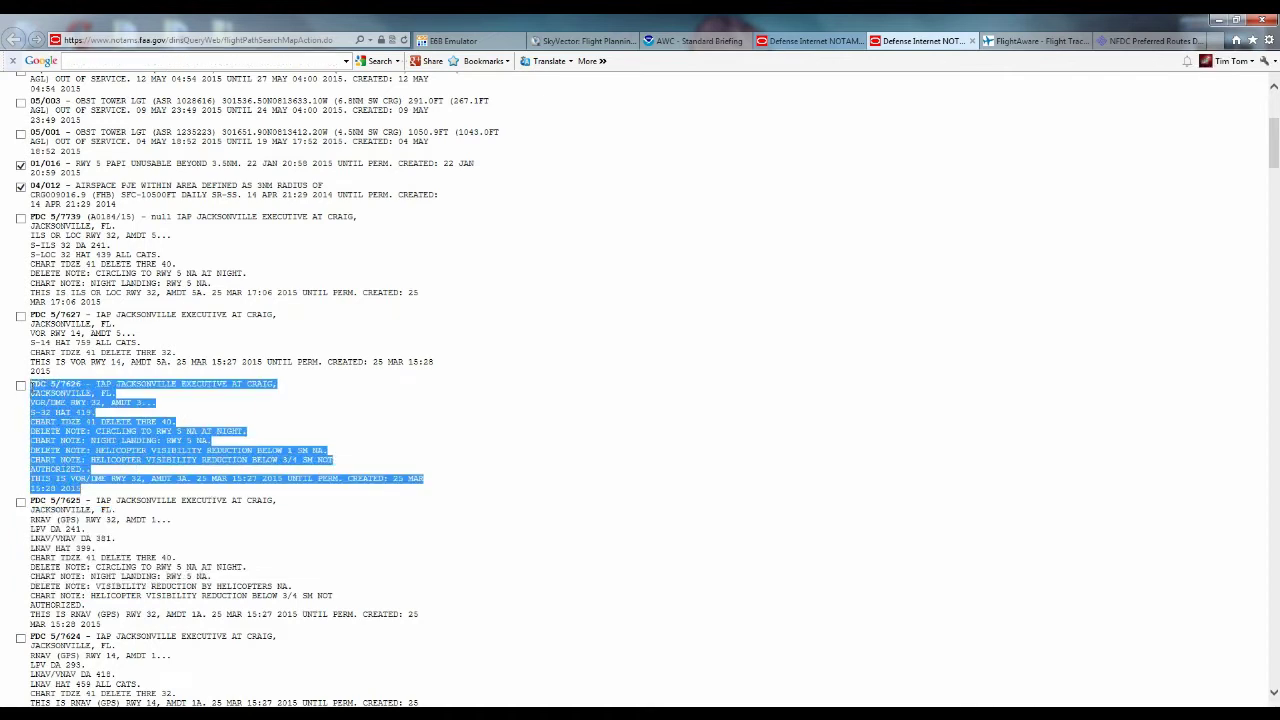
{"action": "left_click", "coordinate": [589, 434]}
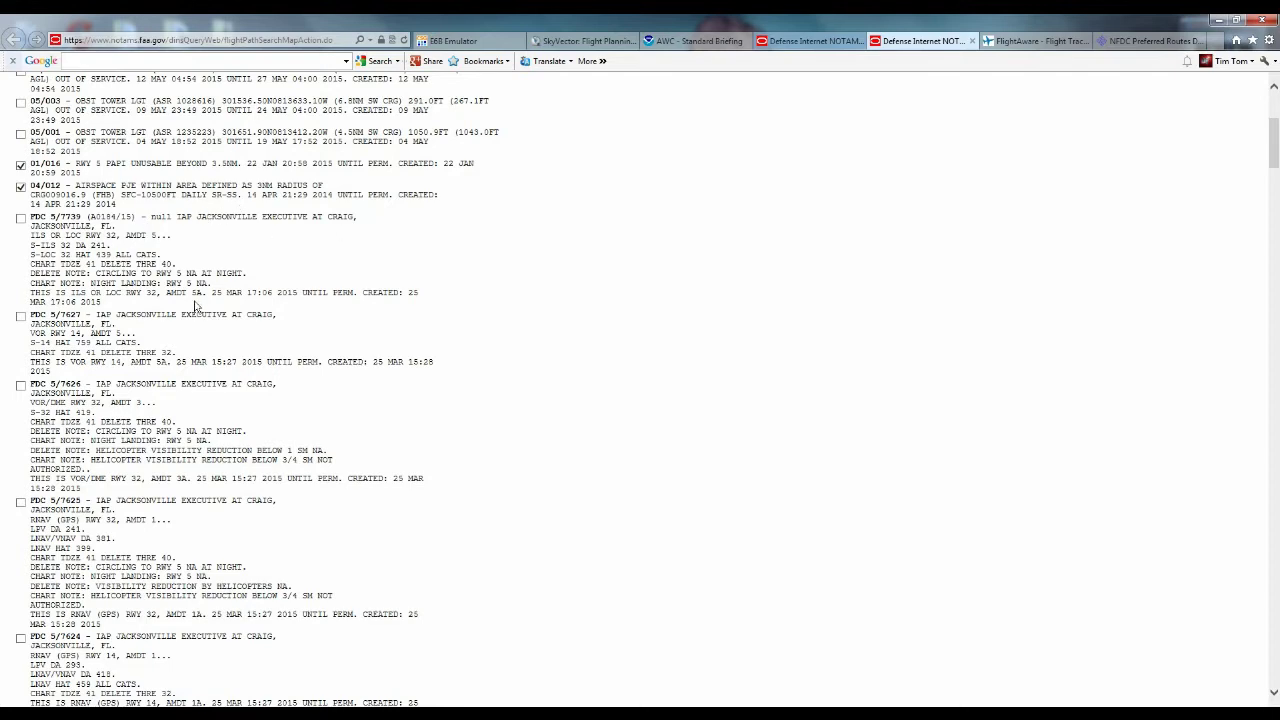
{"action": "scroll", "coordinate": [192, 304], "scroll_direction": "down", "scroll_amount": 2}
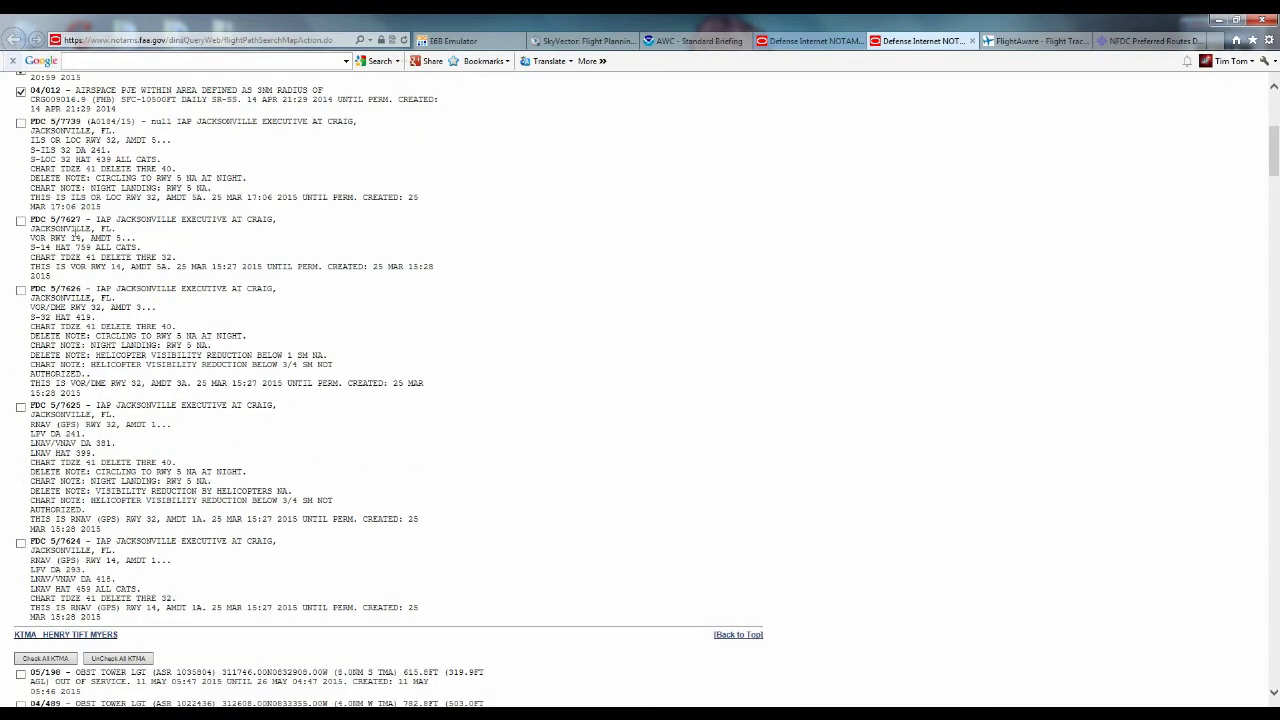
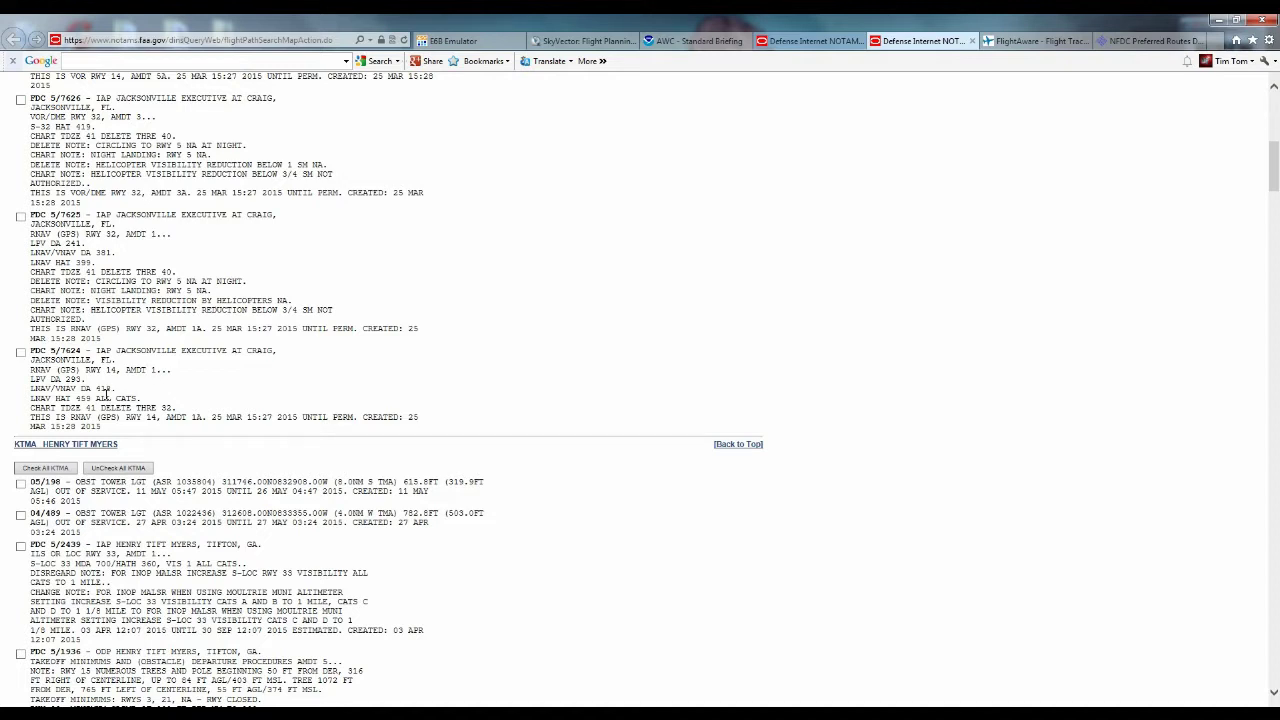
{"action": "left_click_drag", "start_coordinate": [117, 437], "coordinate": [29, 360]}
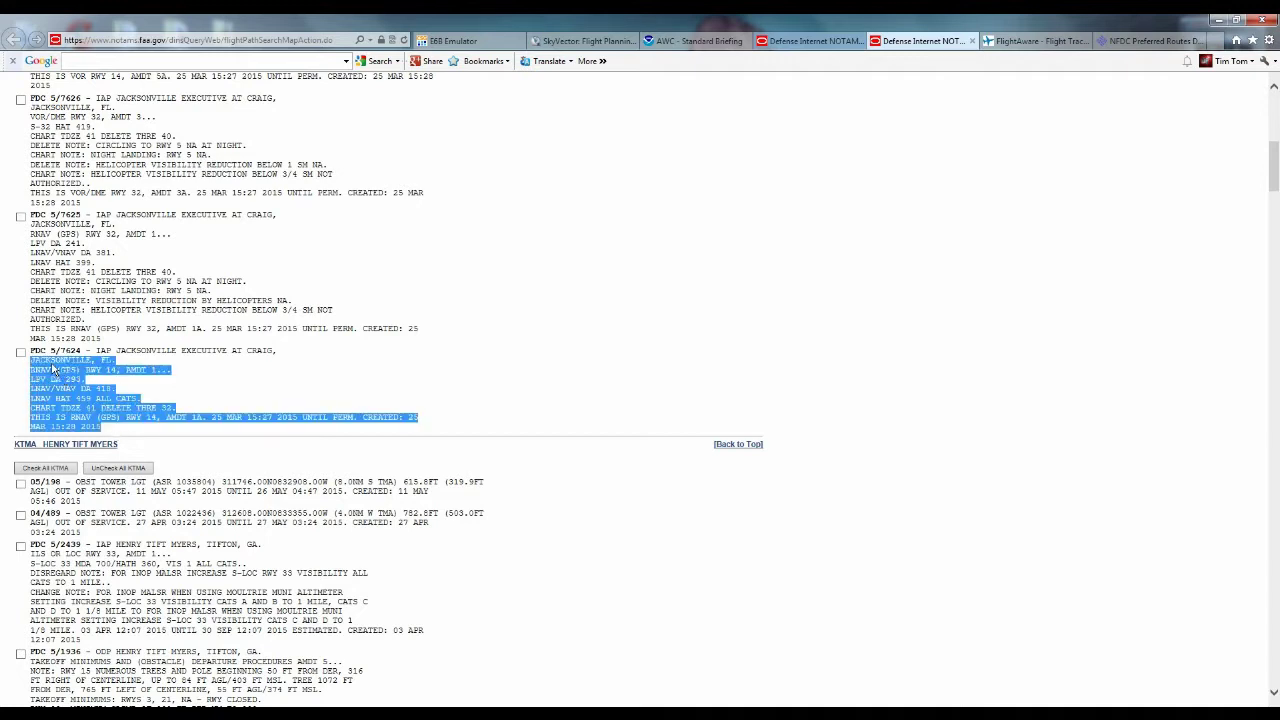
{"action": "left_click", "coordinate": [228, 349]}
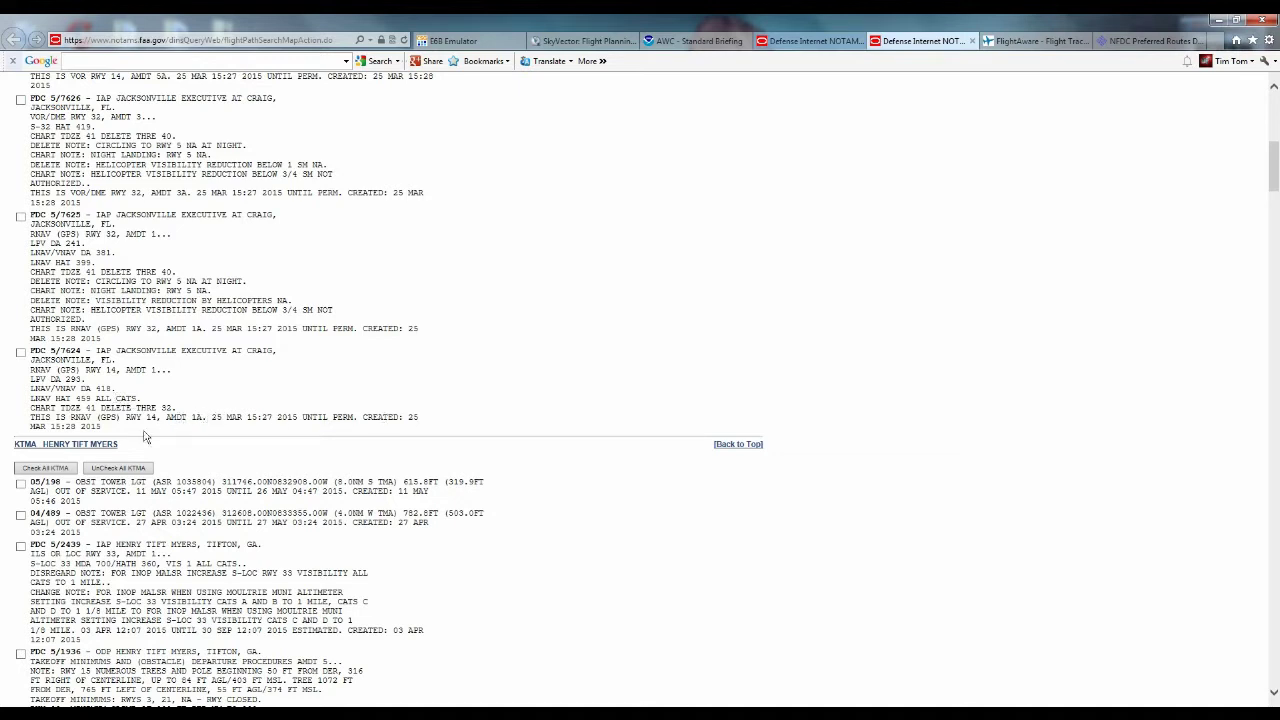
{"action": "left_click_drag", "start_coordinate": [178, 412], "coordinate": [28, 350]}
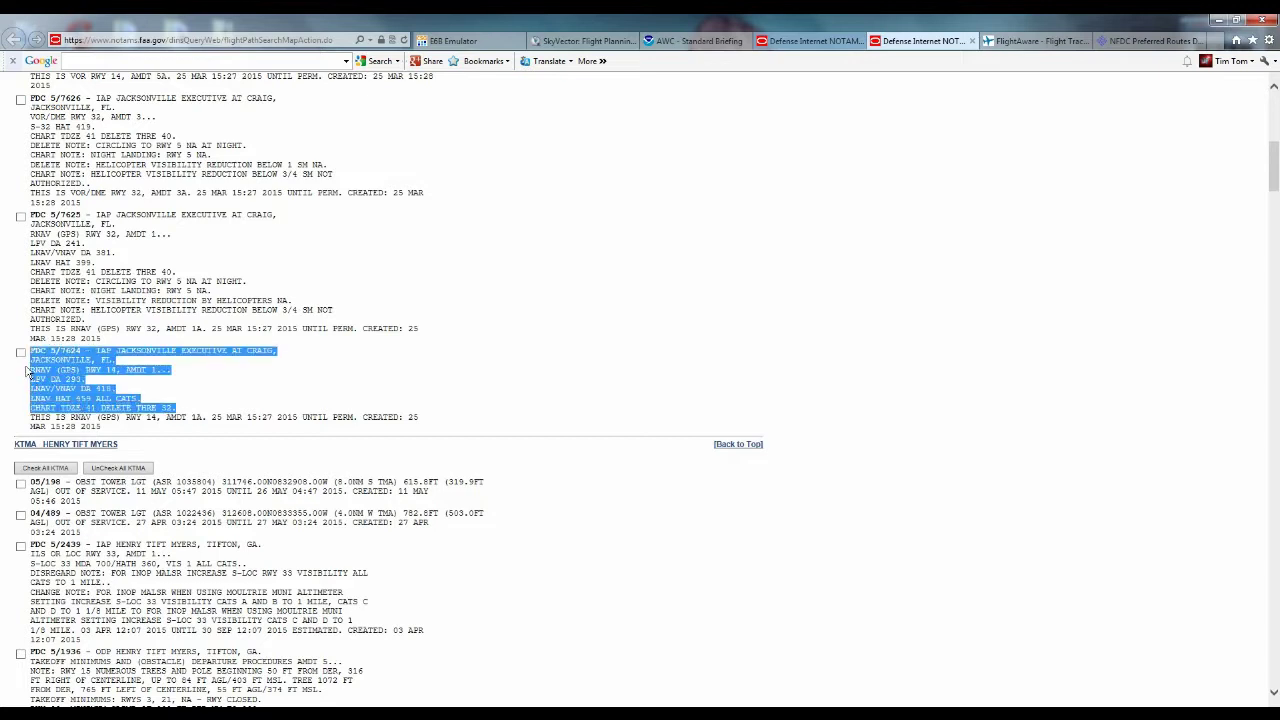
{"action": "left_click", "coordinate": [306, 370]}
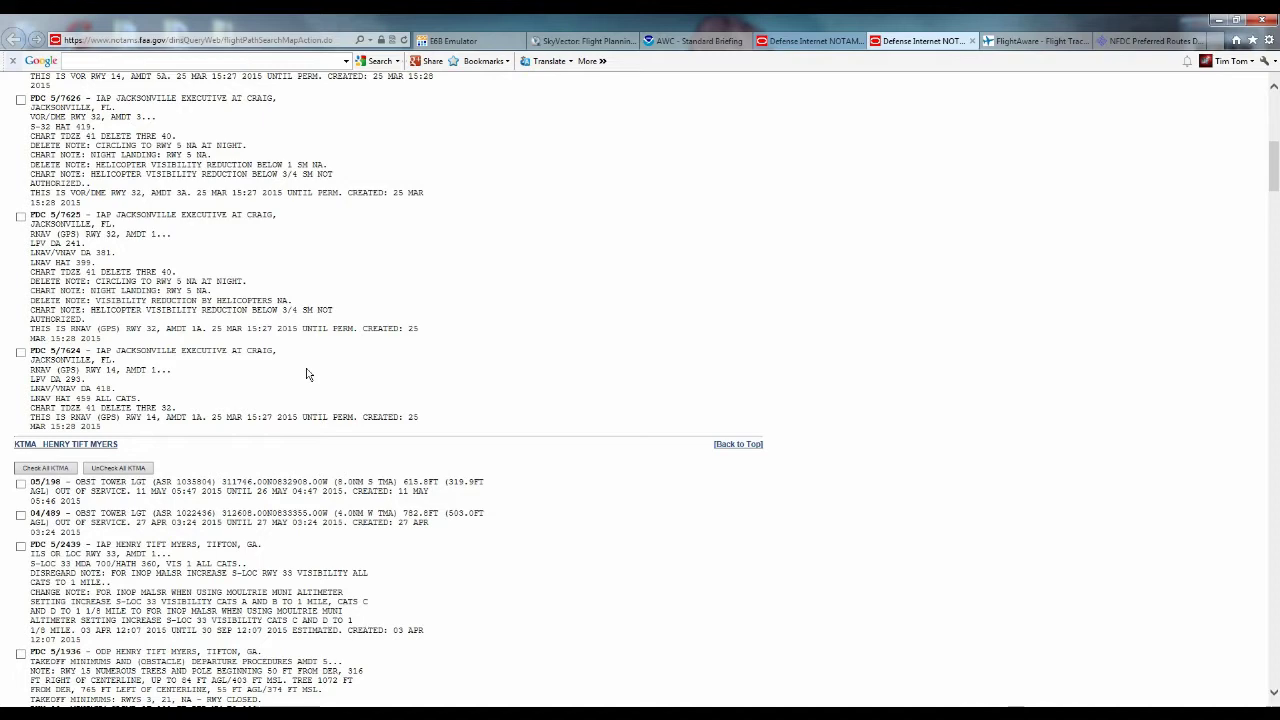
Step: Deselect the KCRG NOTAMs 01/016 and 04/012
{"action": "scroll", "coordinate": [212, 376], "scroll_direction": "up", "scroll_amount": 6}
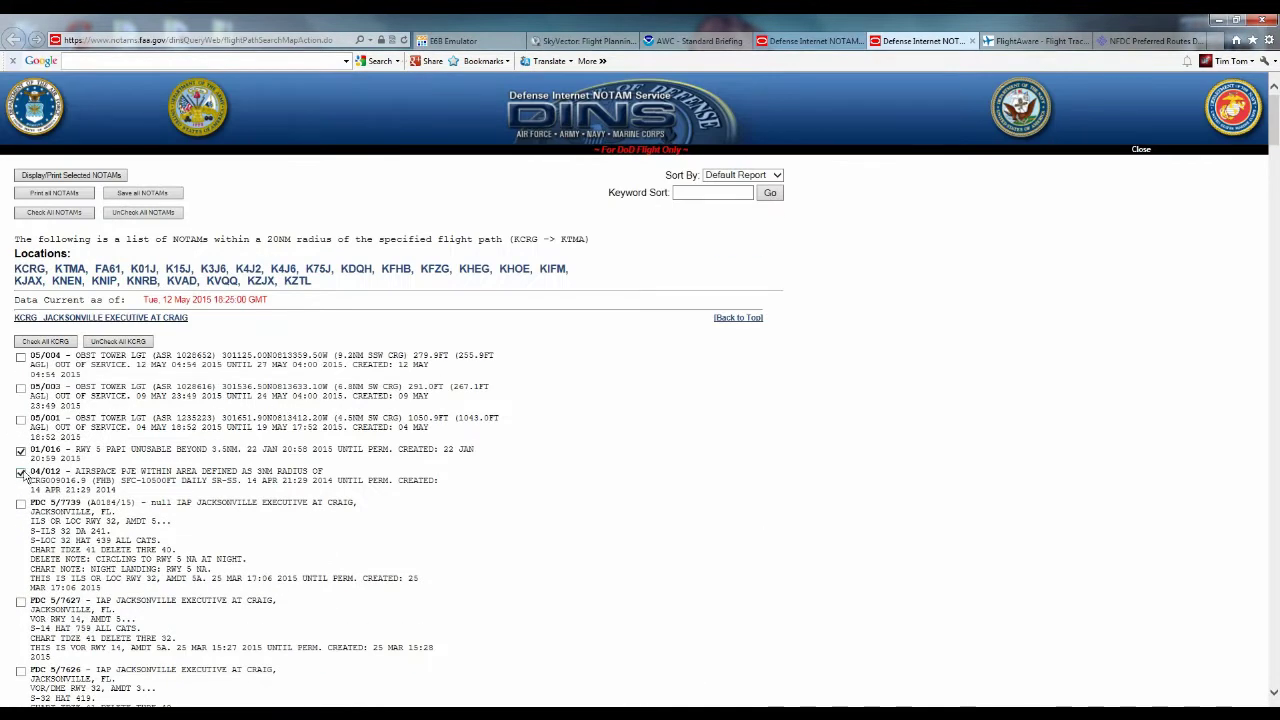
{"action": "left_click", "coordinate": [21, 451]}
{"action": "left_click", "coordinate": [21, 472]}
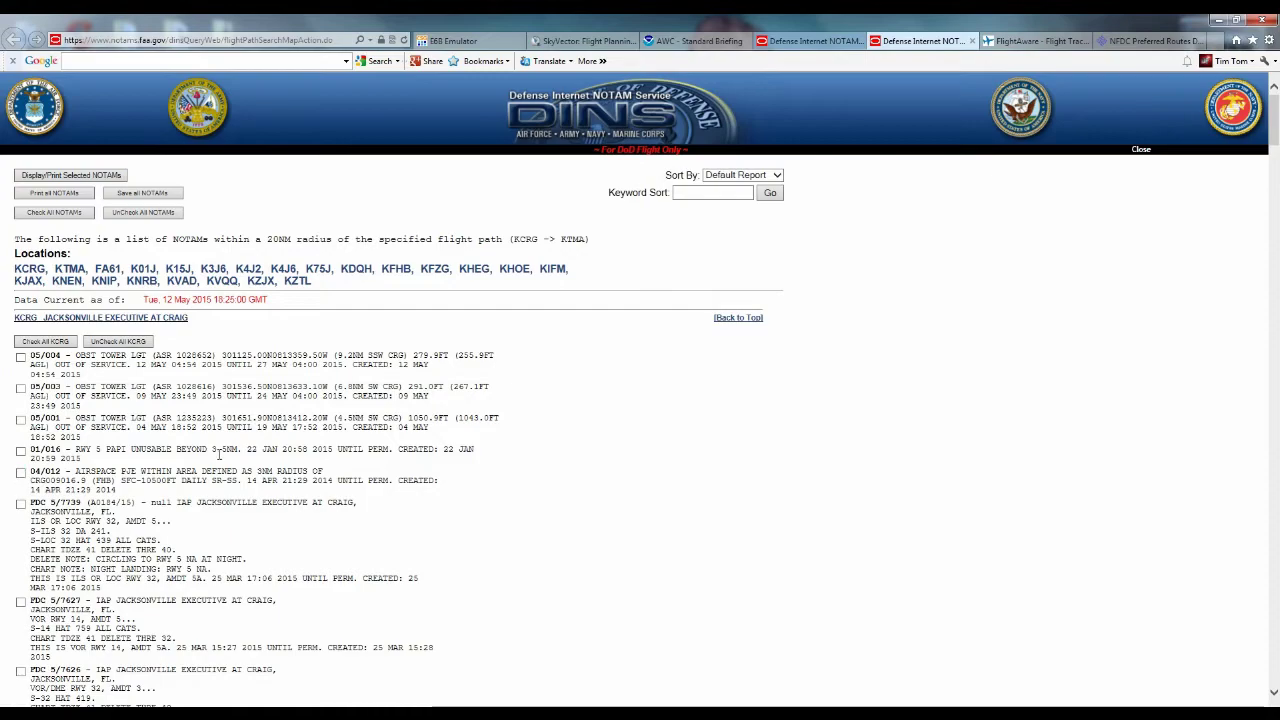
Step: Review the enroute airport and navigational aid NOTAMs along the flight path, down to the FDC TFR notices
{"action": "scroll", "coordinate": [219, 454], "scroll_direction": "down", "scroll_amount": 15}
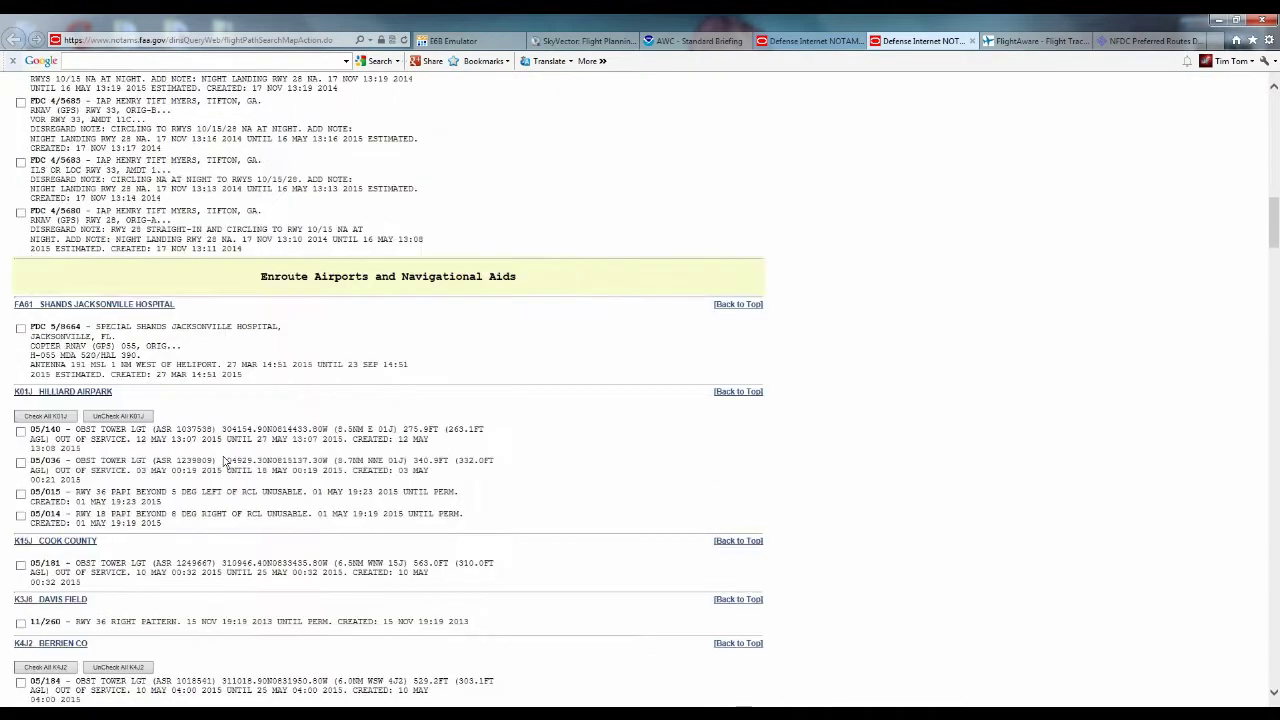
{"action": "scroll", "coordinate": [224, 460], "scroll_direction": "down", "scroll_amount": 1}
{"action": "scroll", "coordinate": [260, 547], "scroll_direction": "down", "scroll_amount": 8}
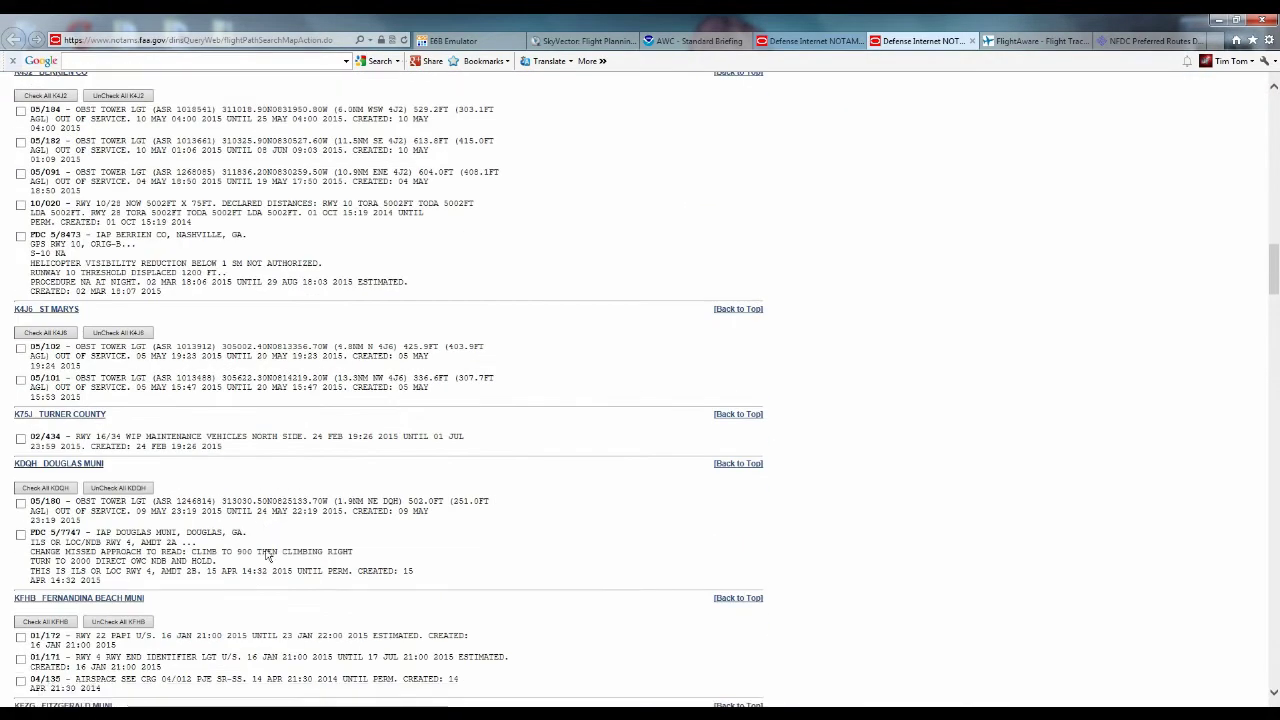
{"action": "scroll", "coordinate": [265, 551], "scroll_direction": "down", "scroll_amount": 10}
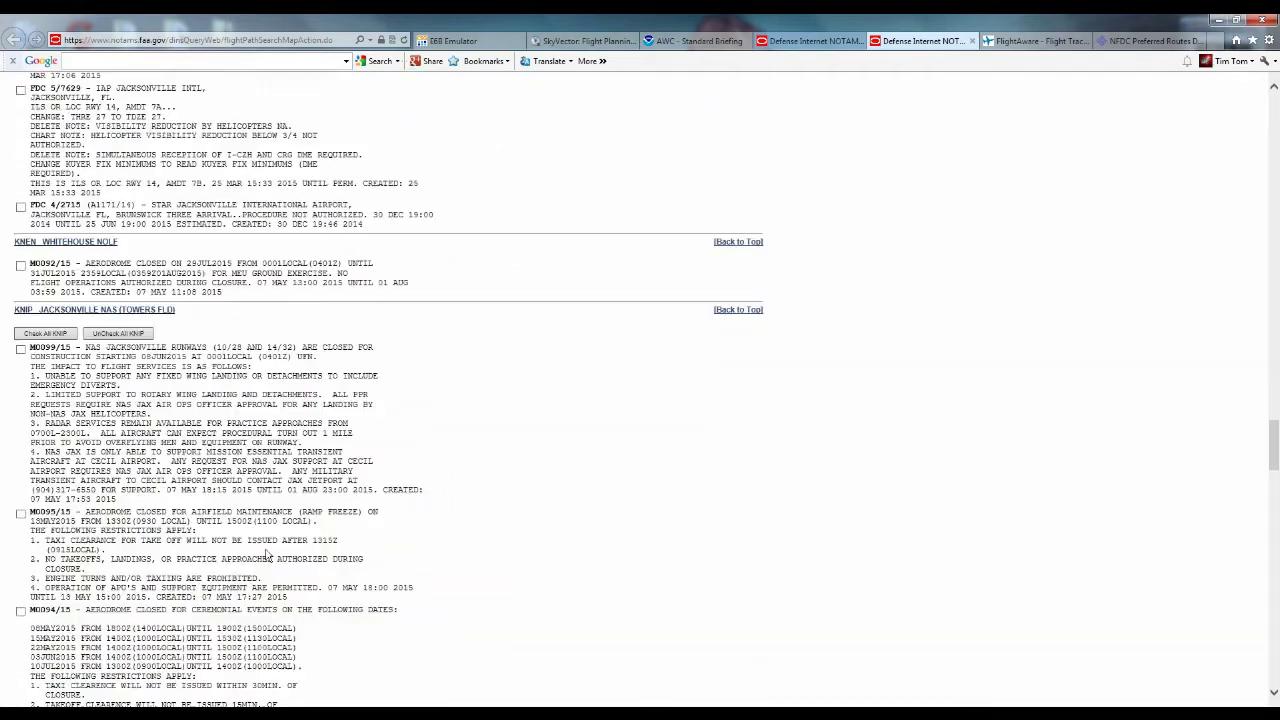
{"action": "scroll", "coordinate": [268, 422], "scroll_direction": "down", "scroll_amount": 10}
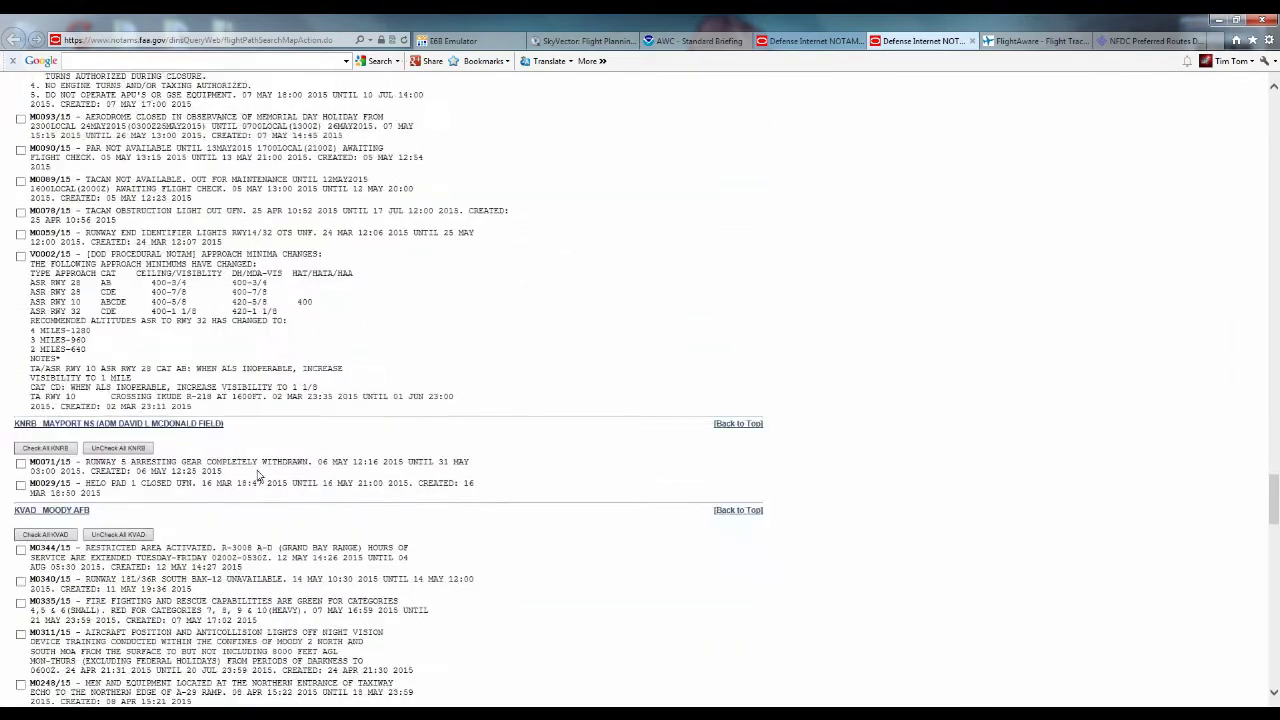
{"action": "scroll", "coordinate": [258, 487], "scroll_direction": "down", "scroll_amount": 10}
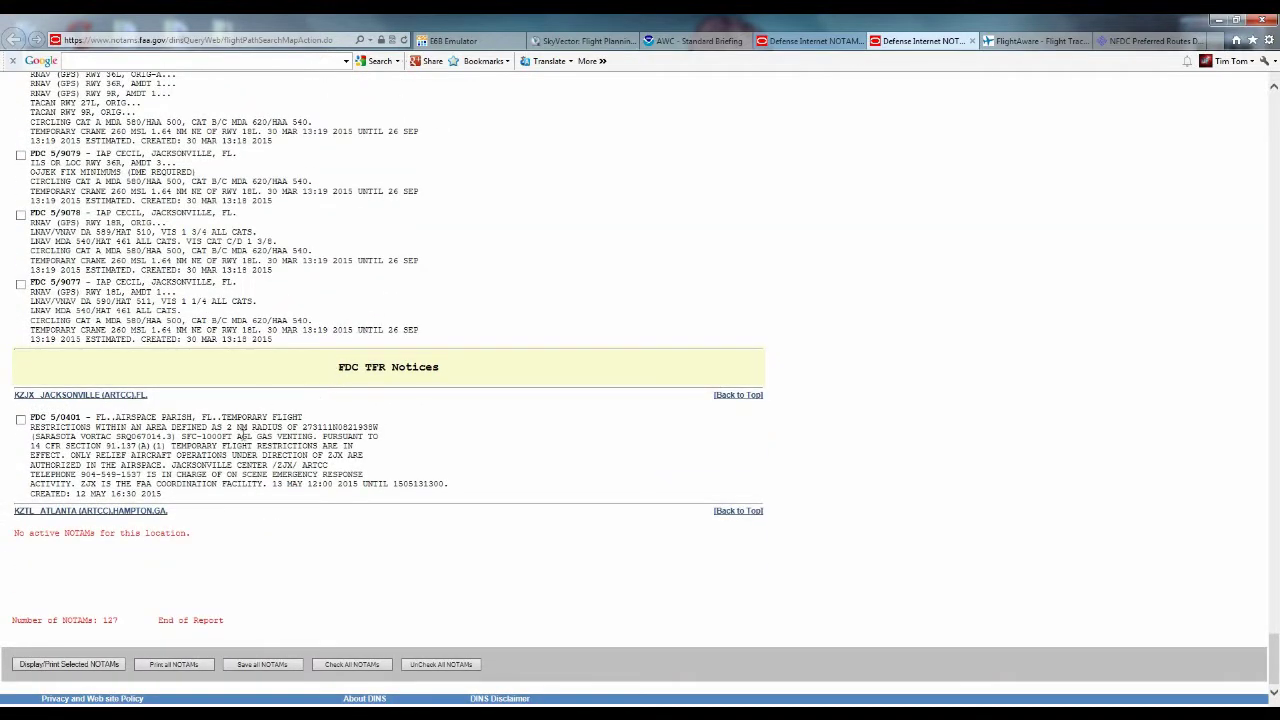
Step: Read the Jacksonville ARTCC TFR notice FDC 5/0401, highlighting its airspace and effective-time text
{"action": "left_click_drag", "start_coordinate": [96, 420], "coordinate": [256, 446]}
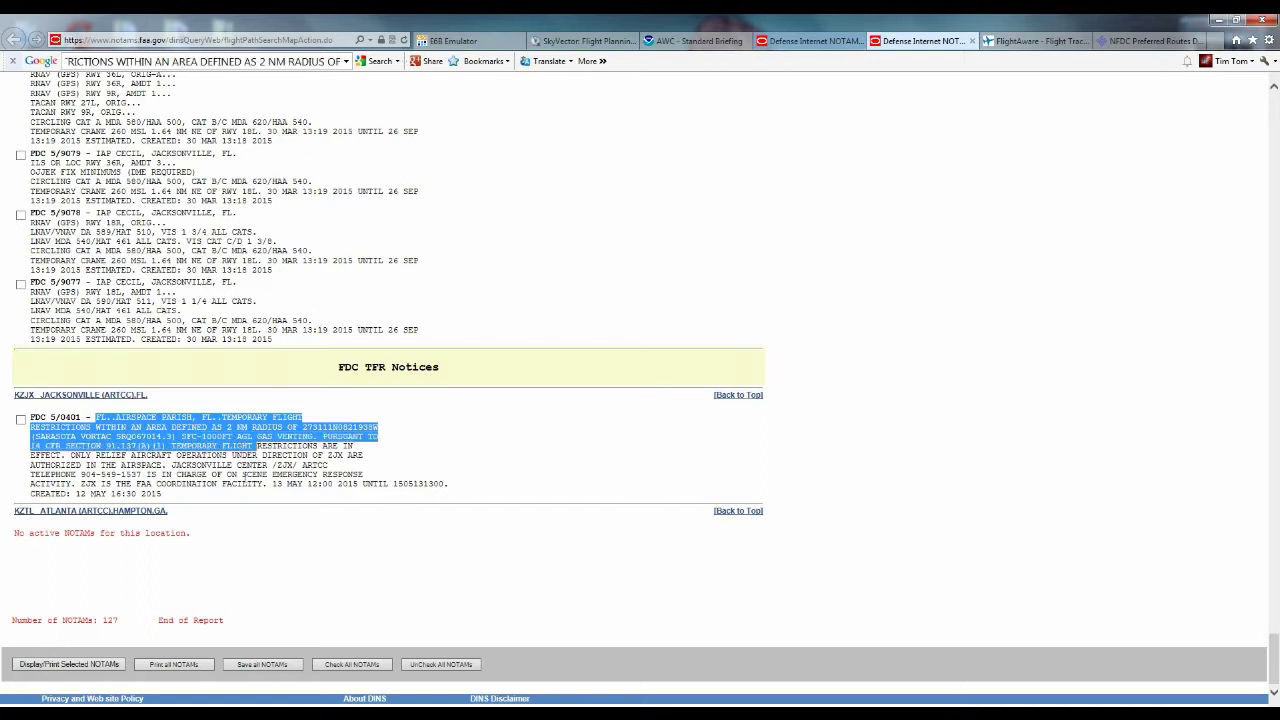
{"action": "left_click", "coordinate": [256, 471]}
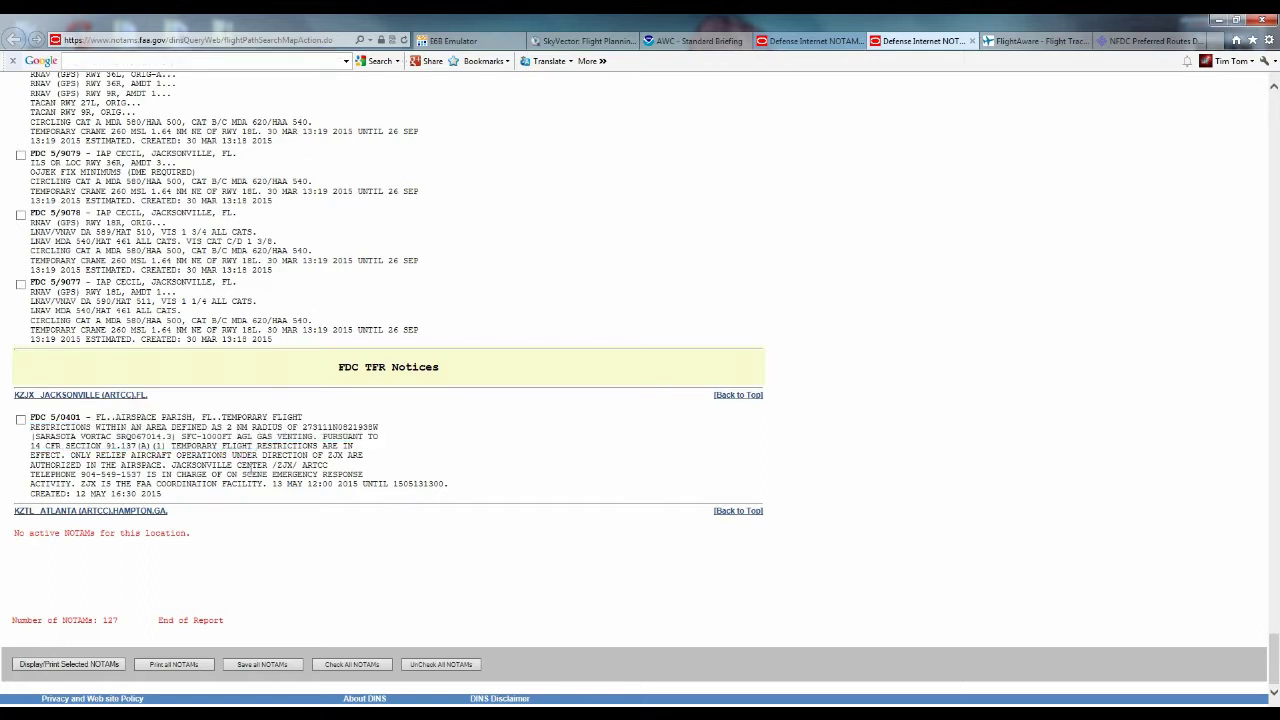
{"action": "left_click_drag", "start_coordinate": [163, 497], "coordinate": [29, 415]}
{"action": "left_click", "coordinate": [210, 455]}
{"action": "left_click_drag", "start_coordinate": [165, 497], "coordinate": [143, 437]}
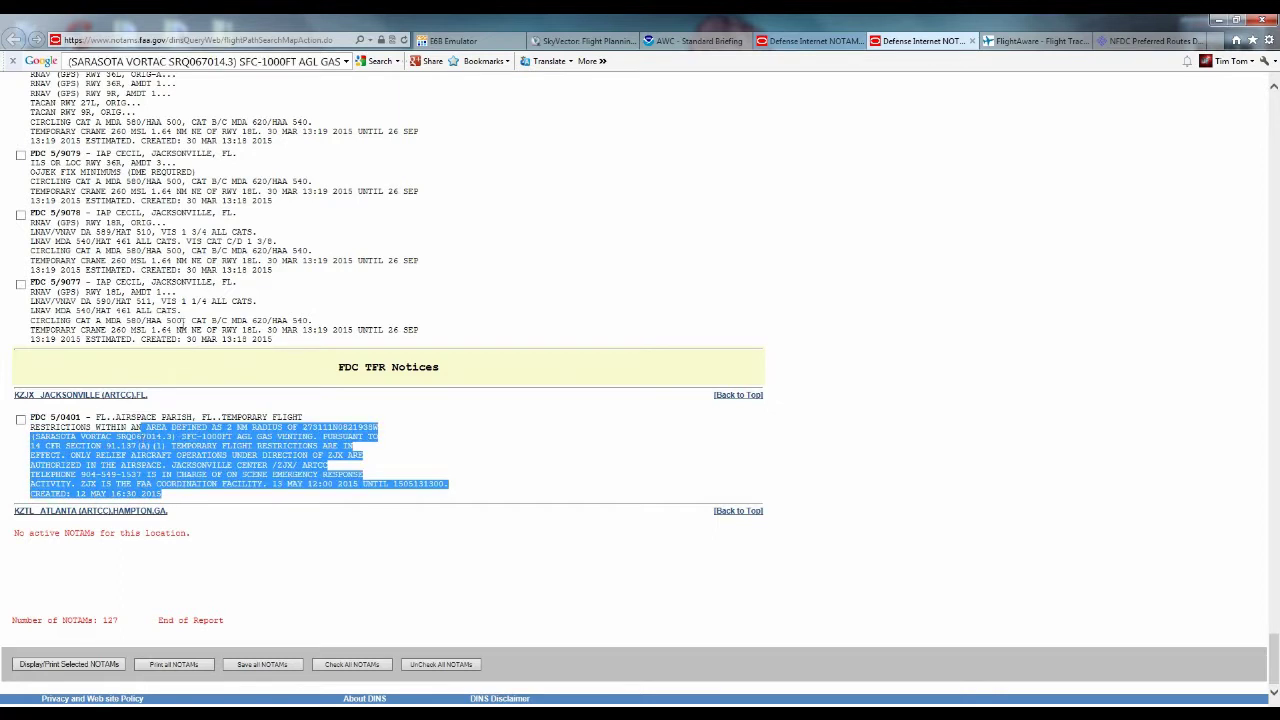
{"action": "left_click", "coordinate": [176, 436]}
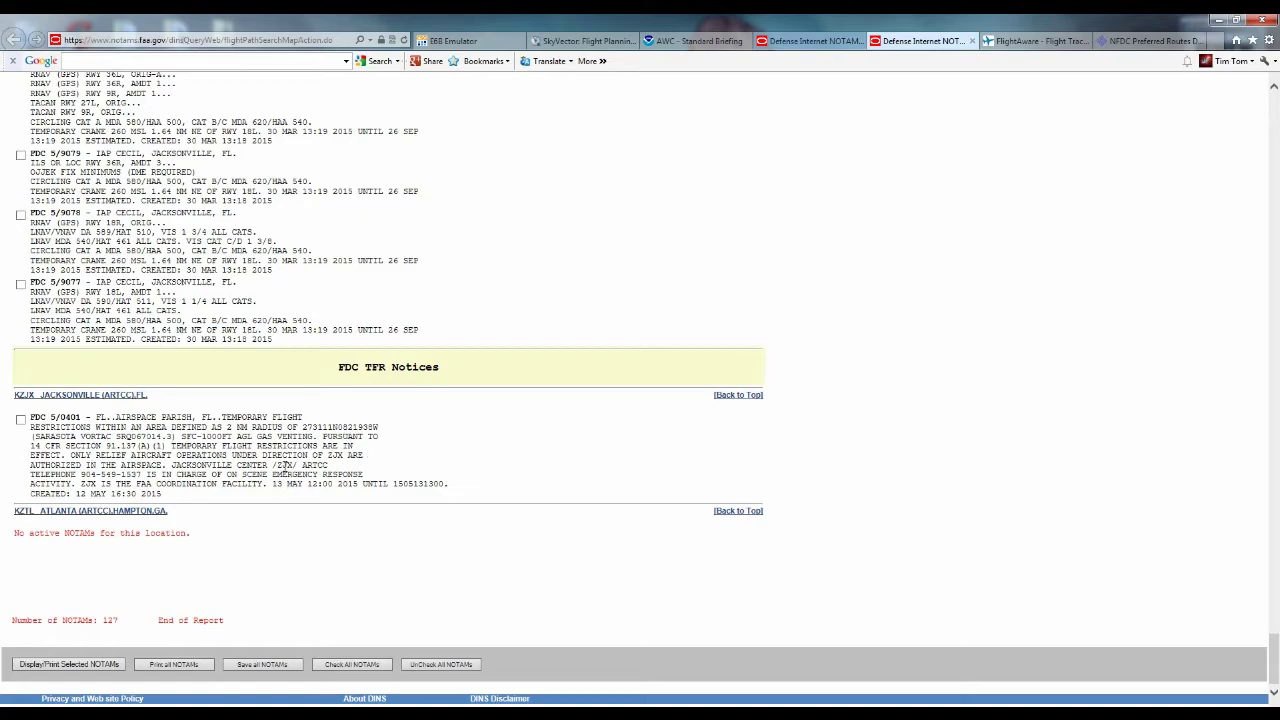
Step: Look back through the enroute NOTAMs and switch to SkyVector to view the KCRG to KTMA route
{"action": "scroll", "coordinate": [315, 489], "scroll_direction": "up", "scroll_amount": 20}
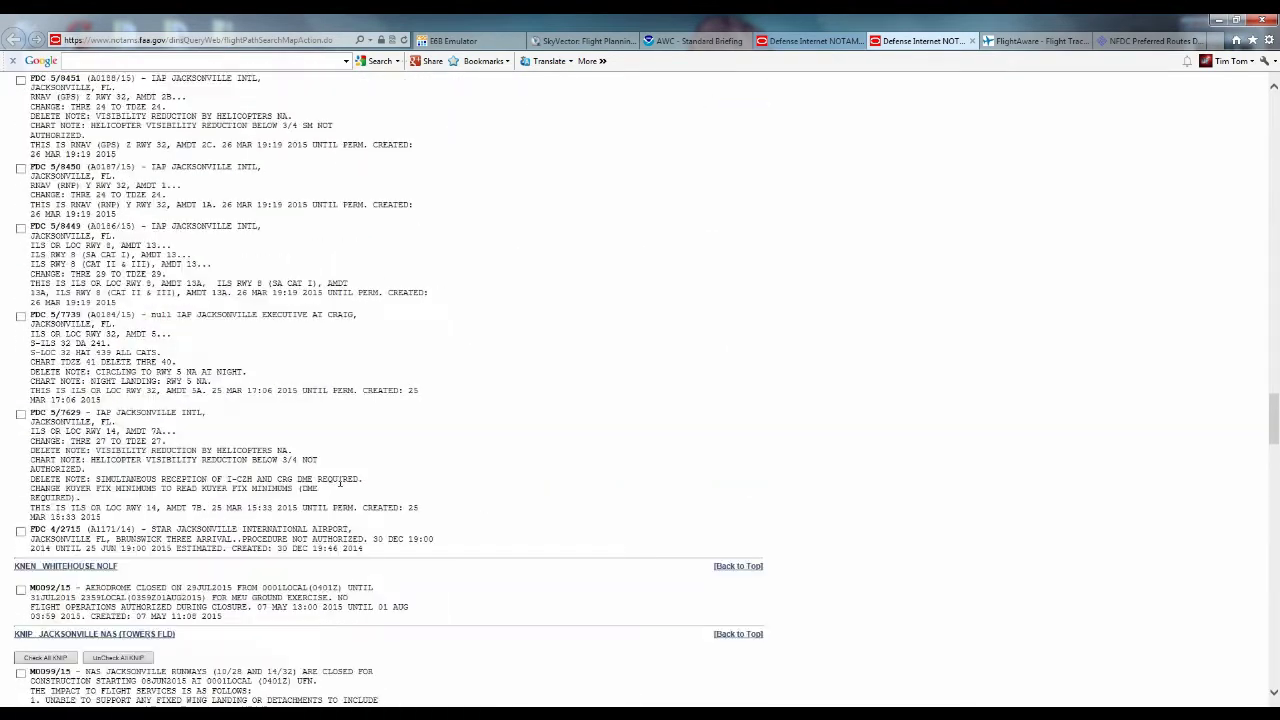
{"action": "scroll", "coordinate": [337, 487], "scroll_direction": "up", "scroll_amount": 10}
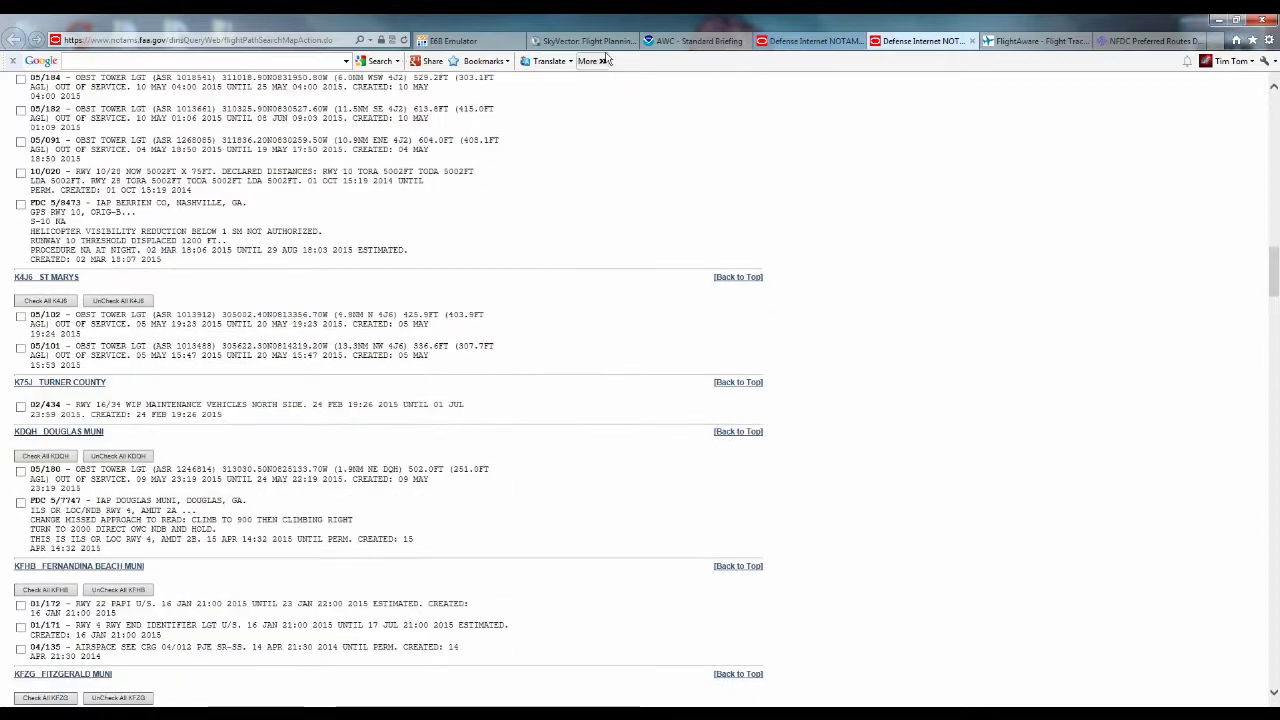
{"action": "left_click", "coordinate": [595, 42]}
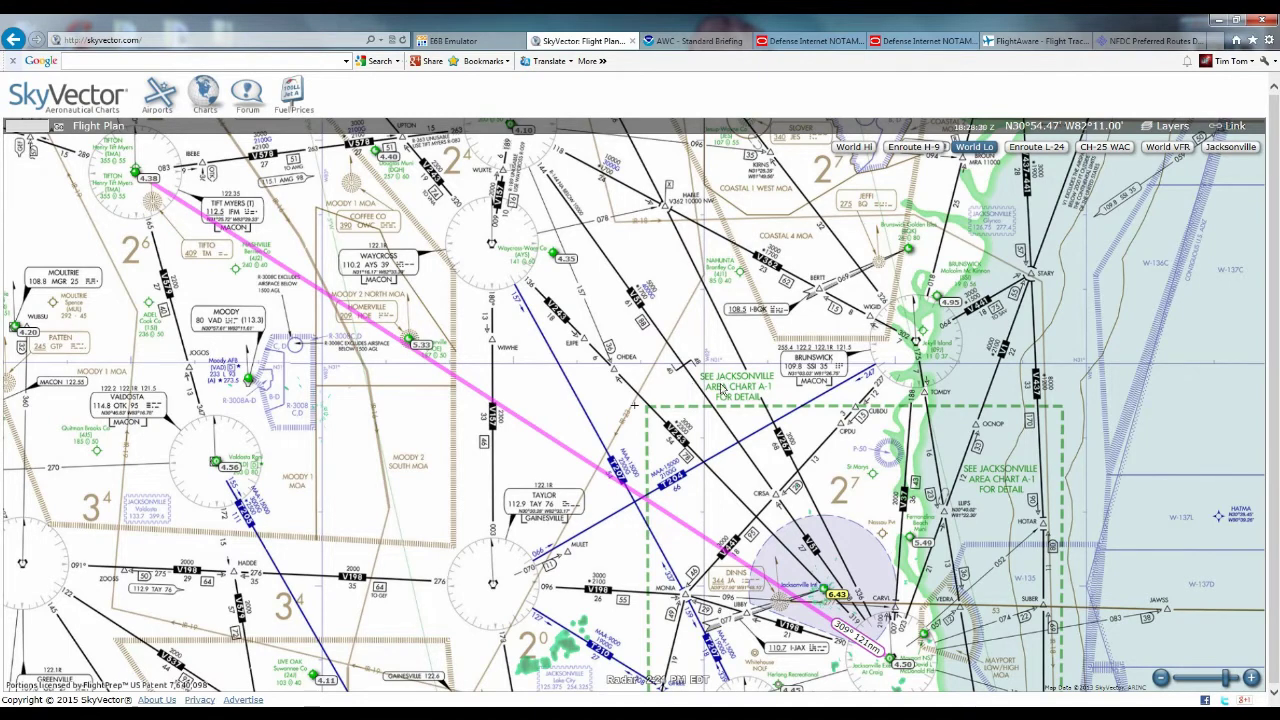
Step: Switch to FlightAware and use the IFR Route Analyzer to find routes from KCRG to KTMA
{"action": "left_click", "coordinate": [1020, 38]}
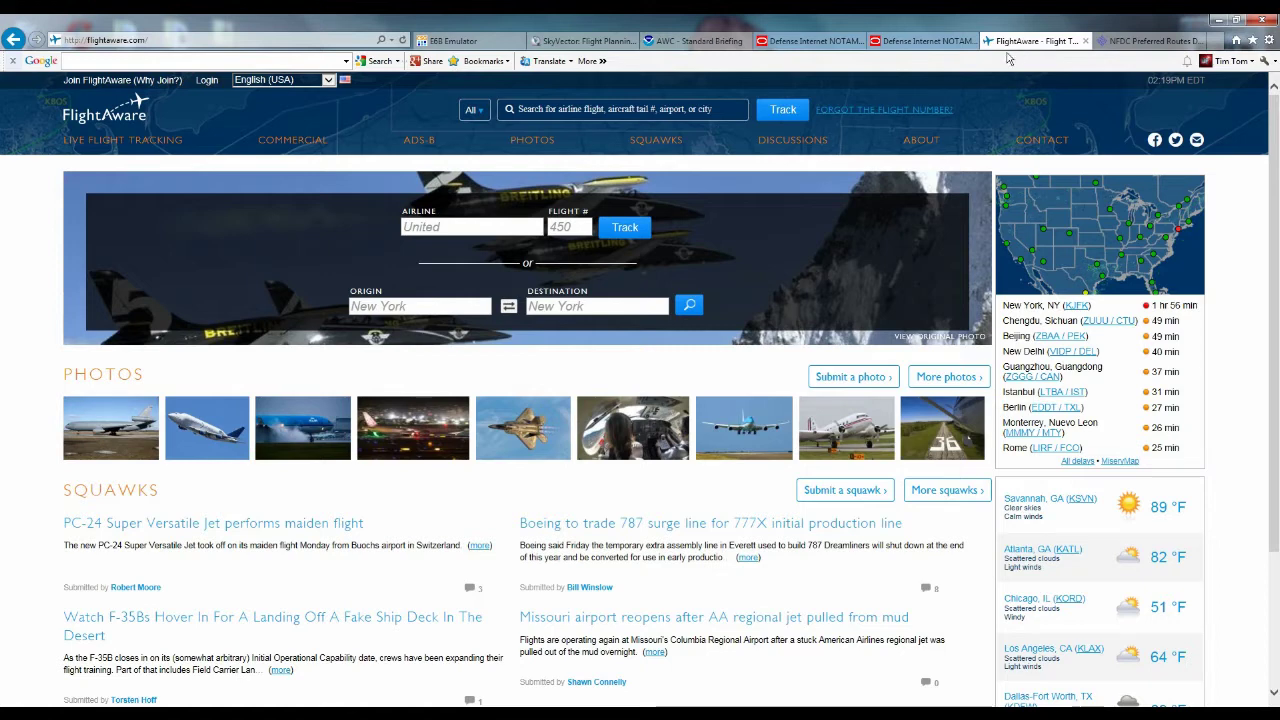
{"action": "mouse_move", "coordinate": [120, 140]}
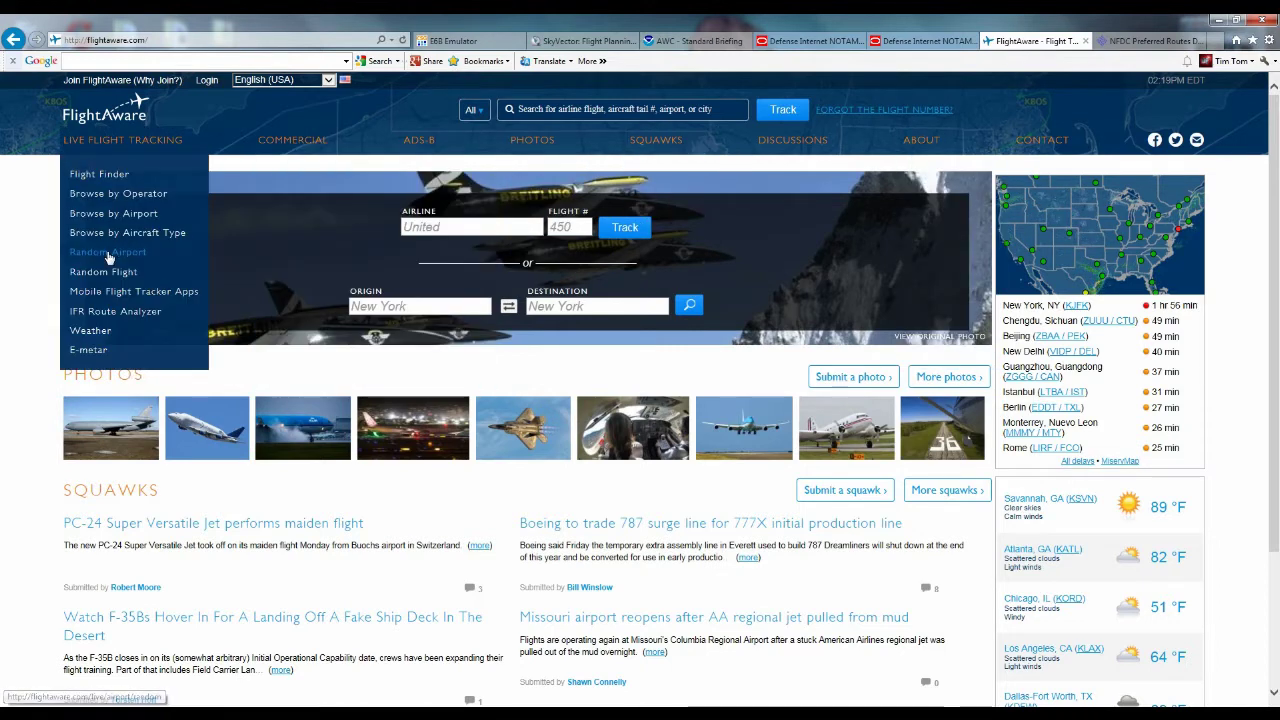
{"action": "left_click", "coordinate": [113, 314]}
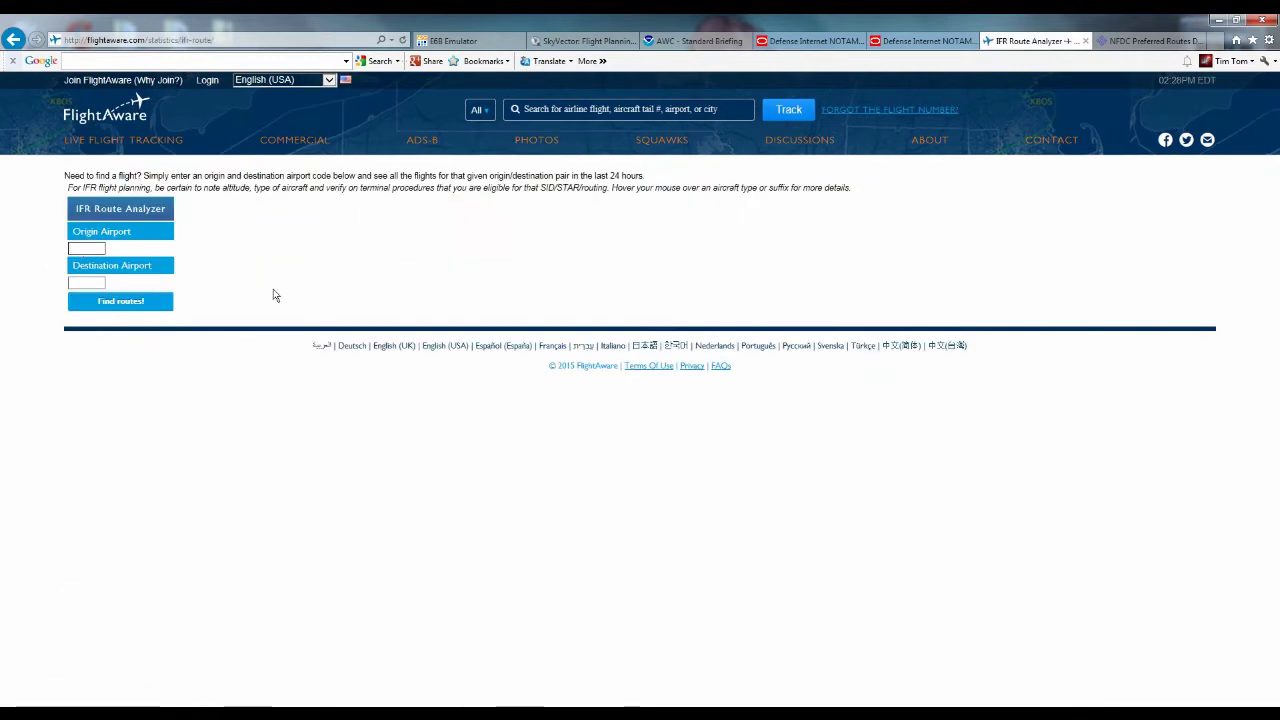
{"action": "type", "text": "kcrg"}
{"action": "key", "text": "Tab"}
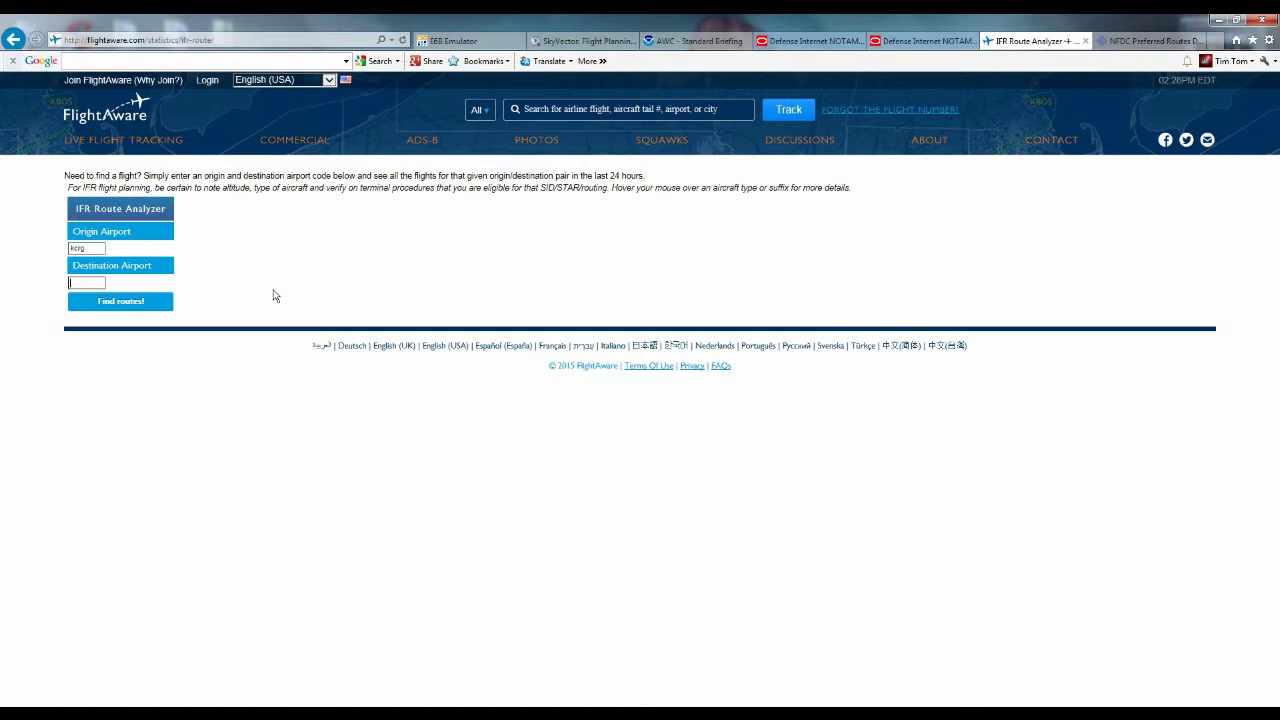
{"action": "type", "text": "ktma"}
{"action": "key", "text": "Return"}
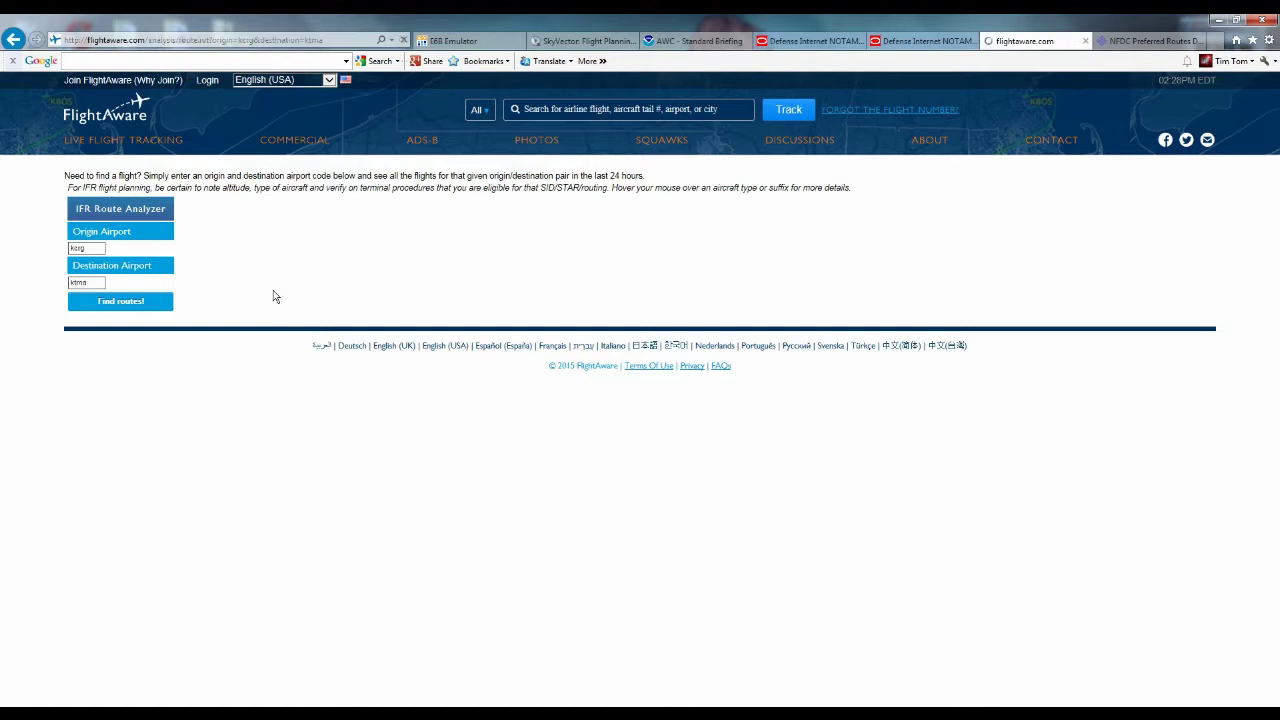
{"action": "scroll", "coordinate": [363, 355], "scroll_direction": "down", "scroll_amount": 1}
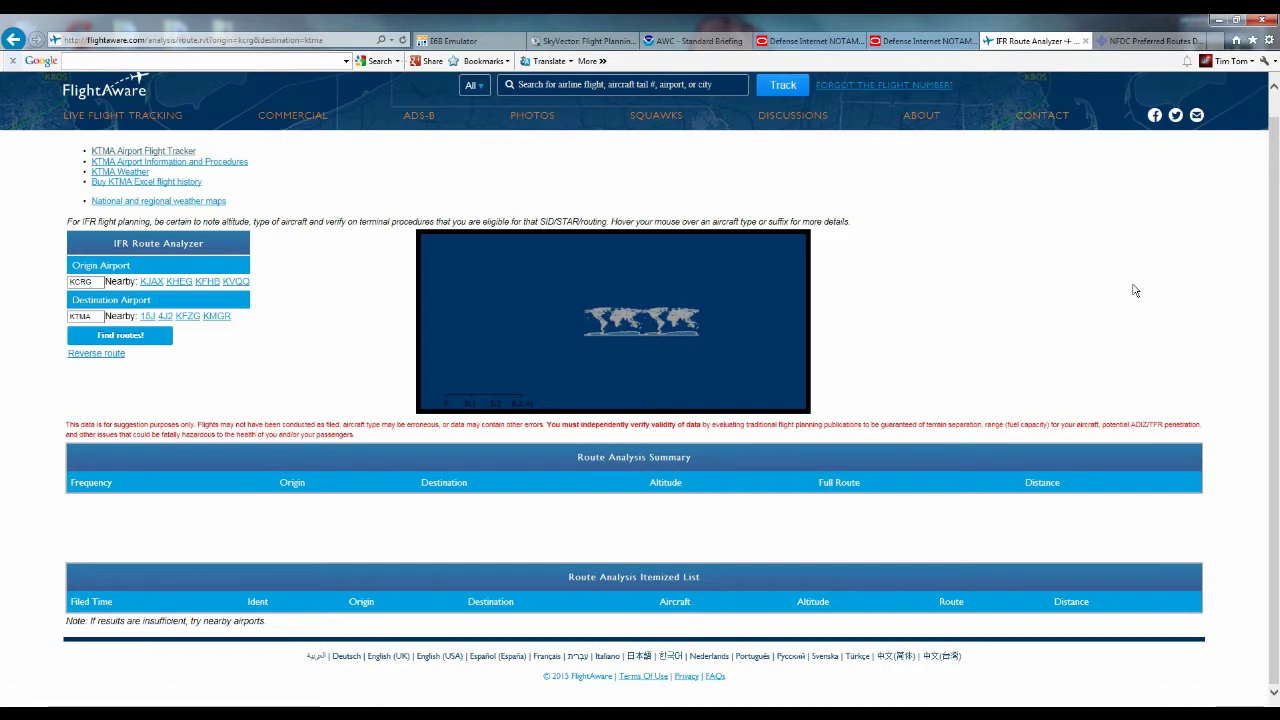
Step: Check the SkyVector route, return FlightAware to its home page, and switch to the NFDC Preferred Routes Database query
{"action": "left_click", "coordinate": [598, 42]}
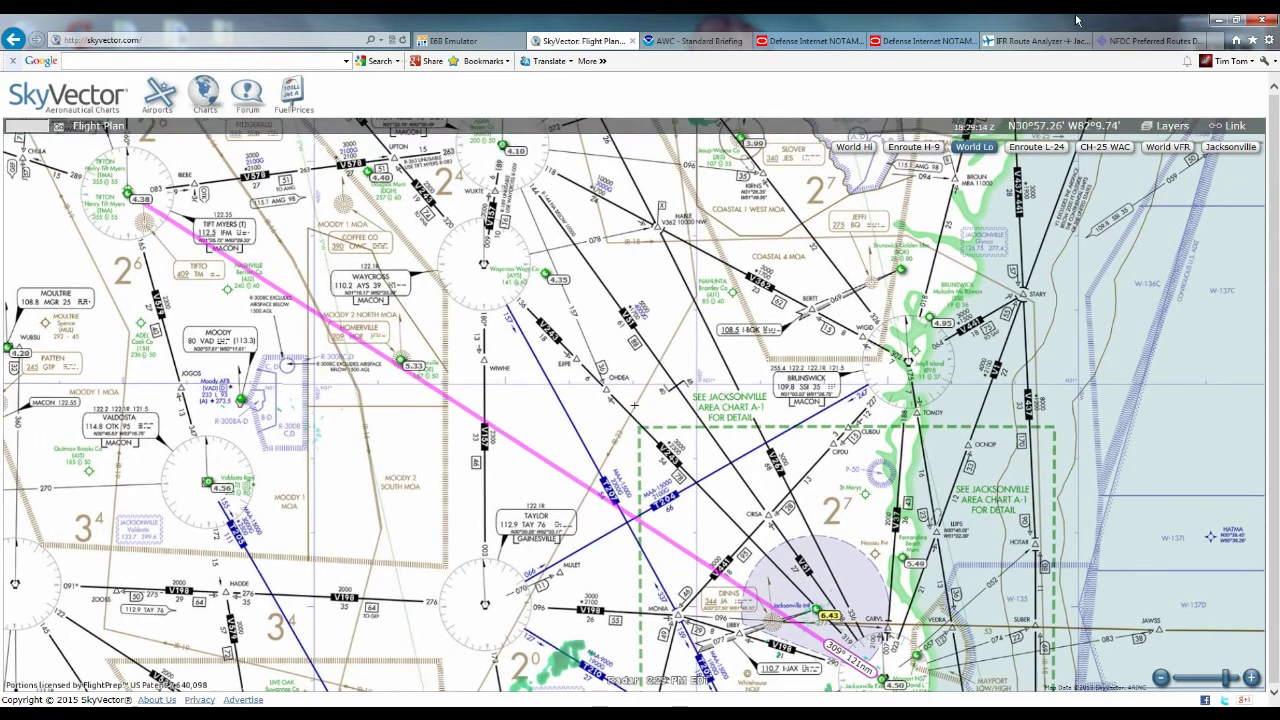
{"action": "left_click", "coordinate": [1040, 42]}
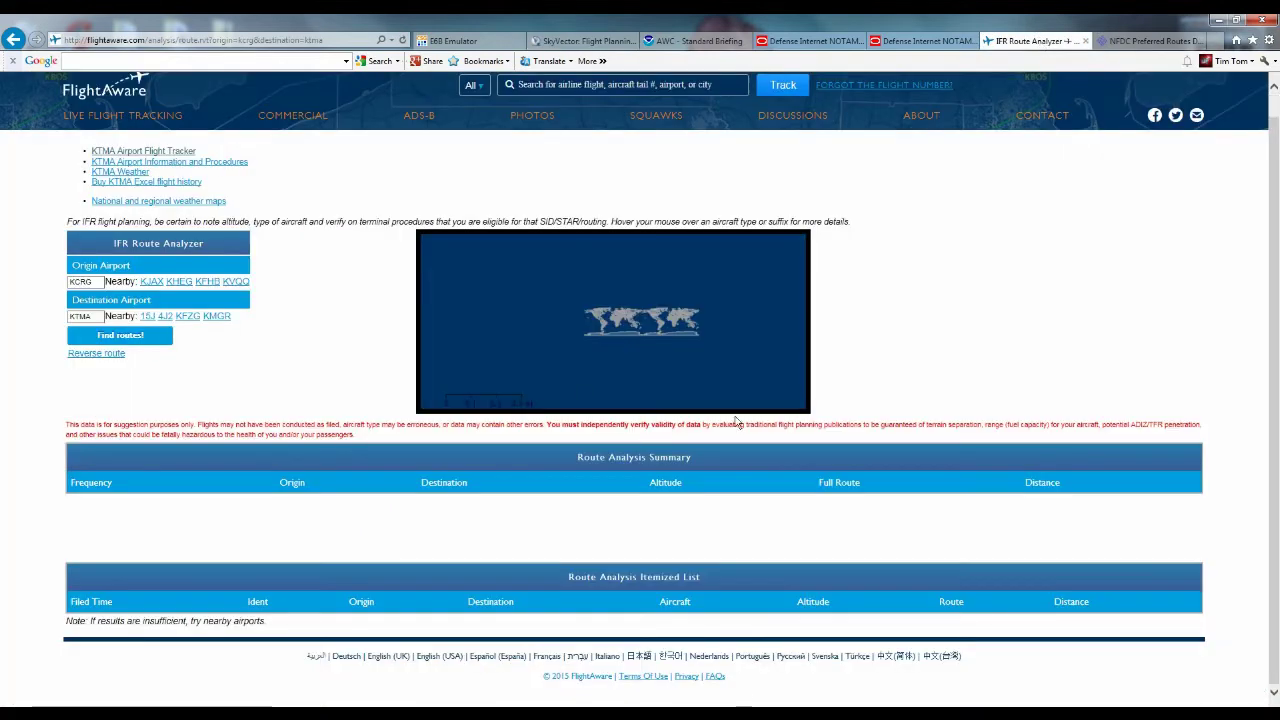
{"action": "left_click", "coordinate": [120, 93]}
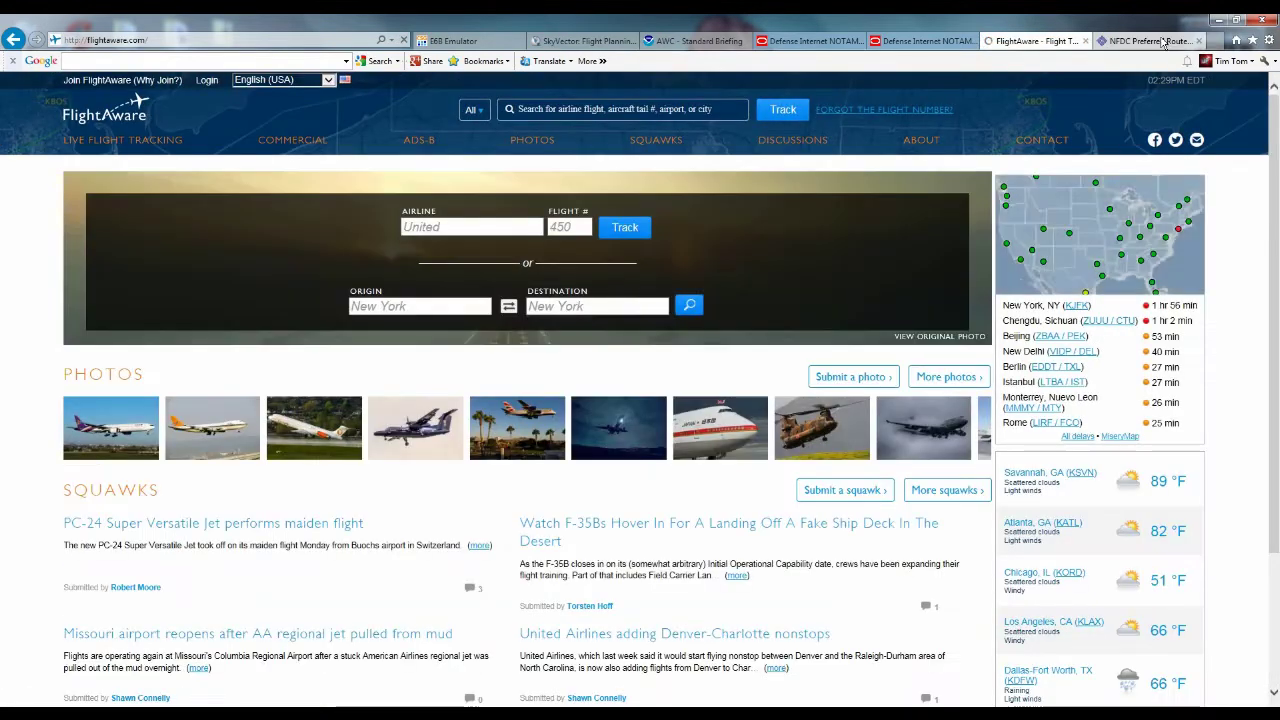
{"action": "left_click", "coordinate": [1150, 41]}
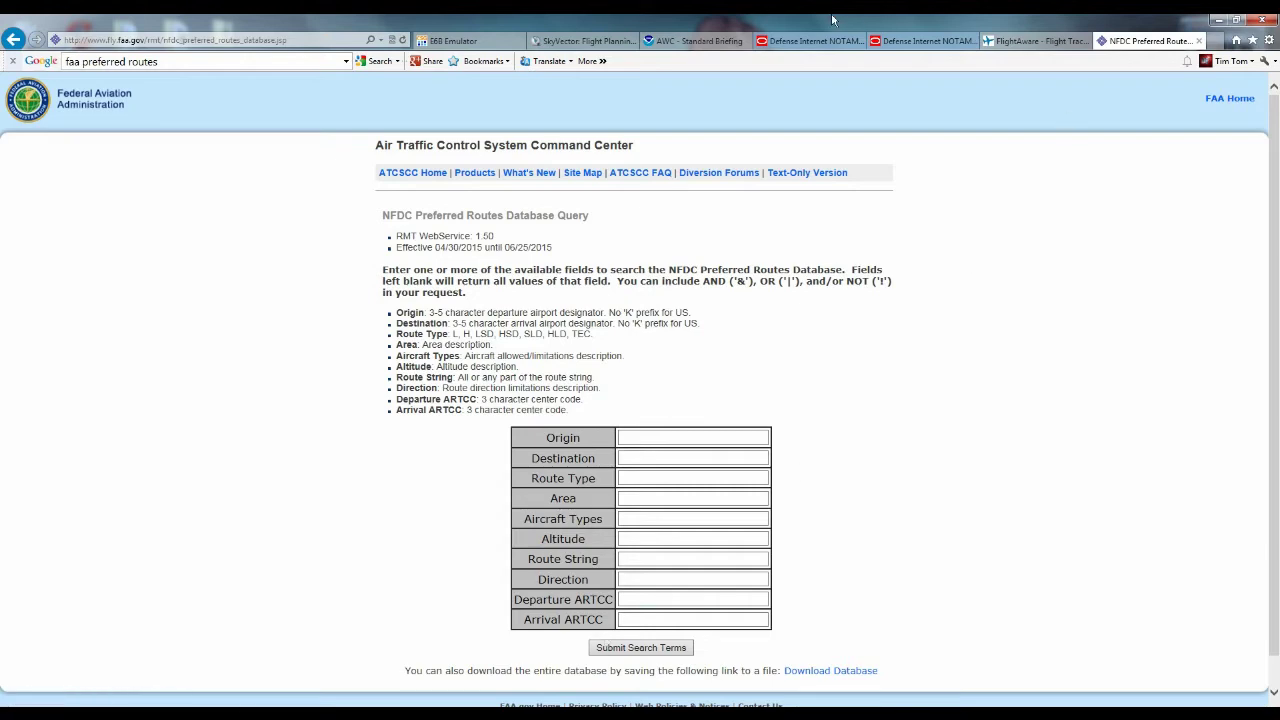
Step: Switch to SkyVector and examine the departure area around Jacksonville on the World Lo chart
{"action": "left_click", "coordinate": [568, 44]}
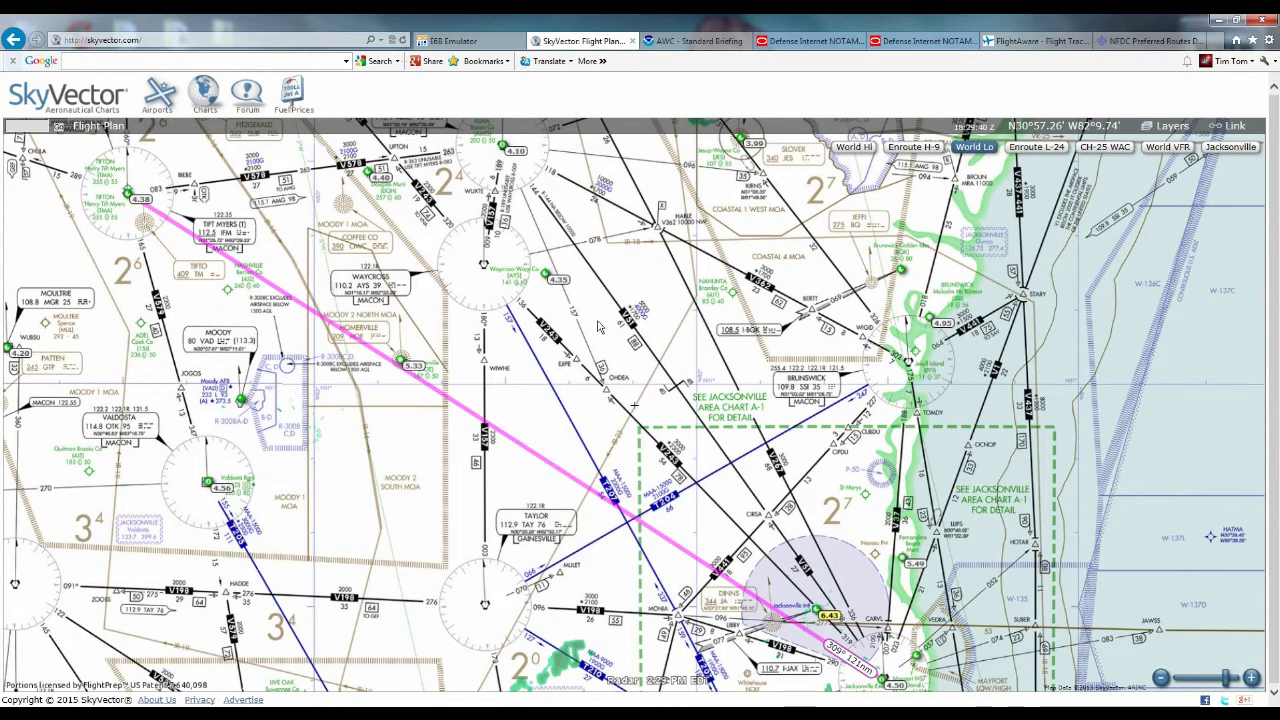
{"action": "left_click_drag", "start_coordinate": [597, 398], "coordinate": [459, 247]}
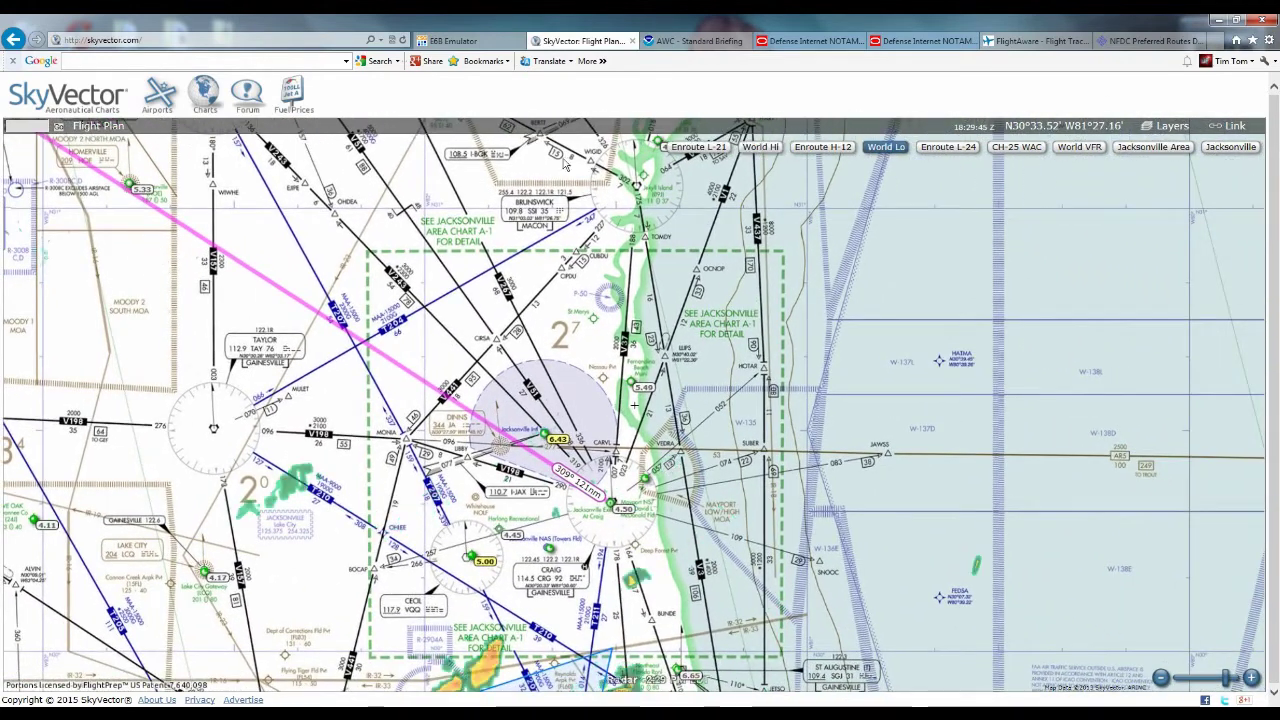
{"action": "left_click", "coordinate": [697, 41]}
{"action": "mouse_move", "coordinate": [479, 172]}
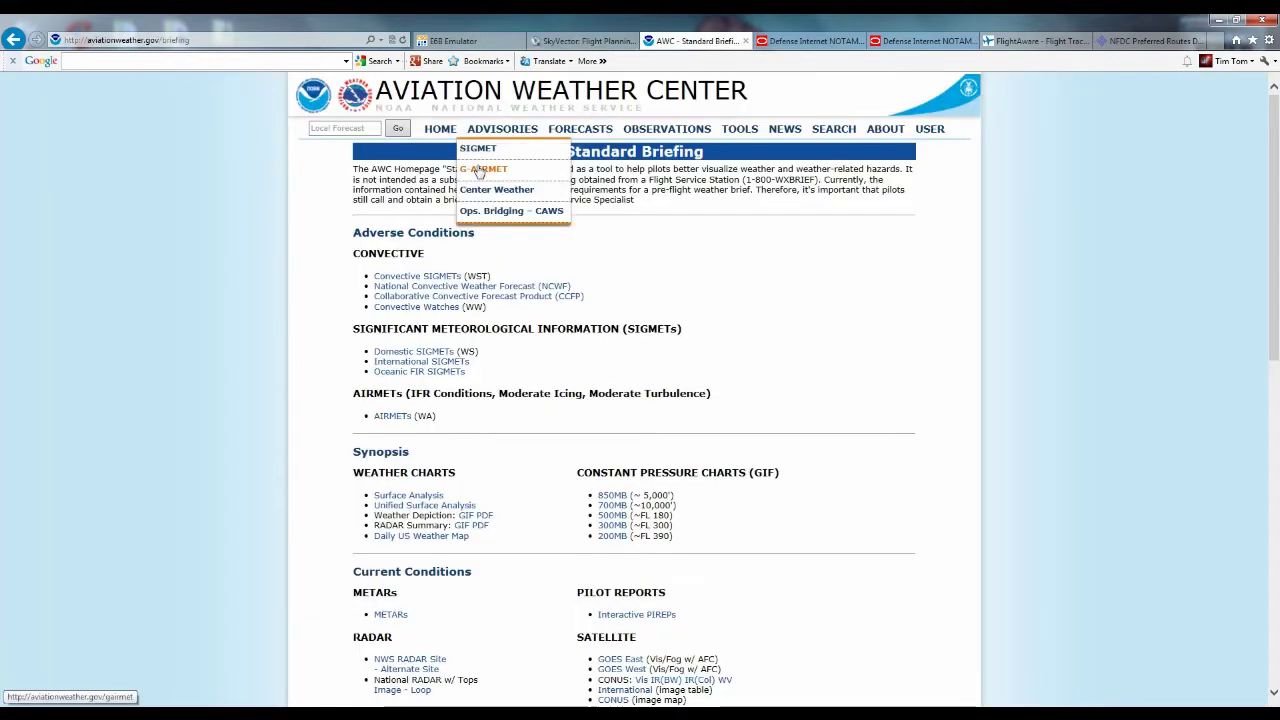
{"action": "left_click", "coordinate": [585, 41]}
Step: Search FlightAware for KCRG and open the airport's IFR plates to review the available terminal procedures
{"action": "left_click", "coordinate": [1072, 41]}
{"action": "left_click", "coordinate": [597, 112]}
{"action": "type", "text": "kcrg"}
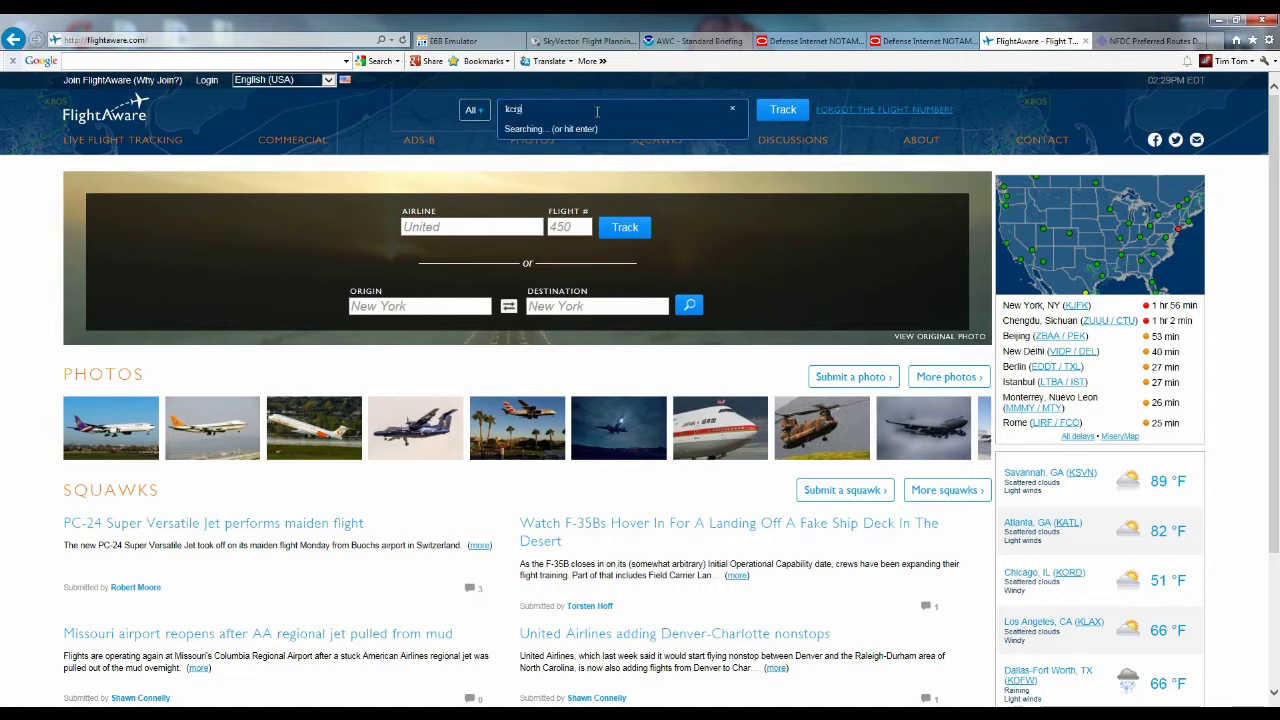
{"action": "key", "text": "Return"}
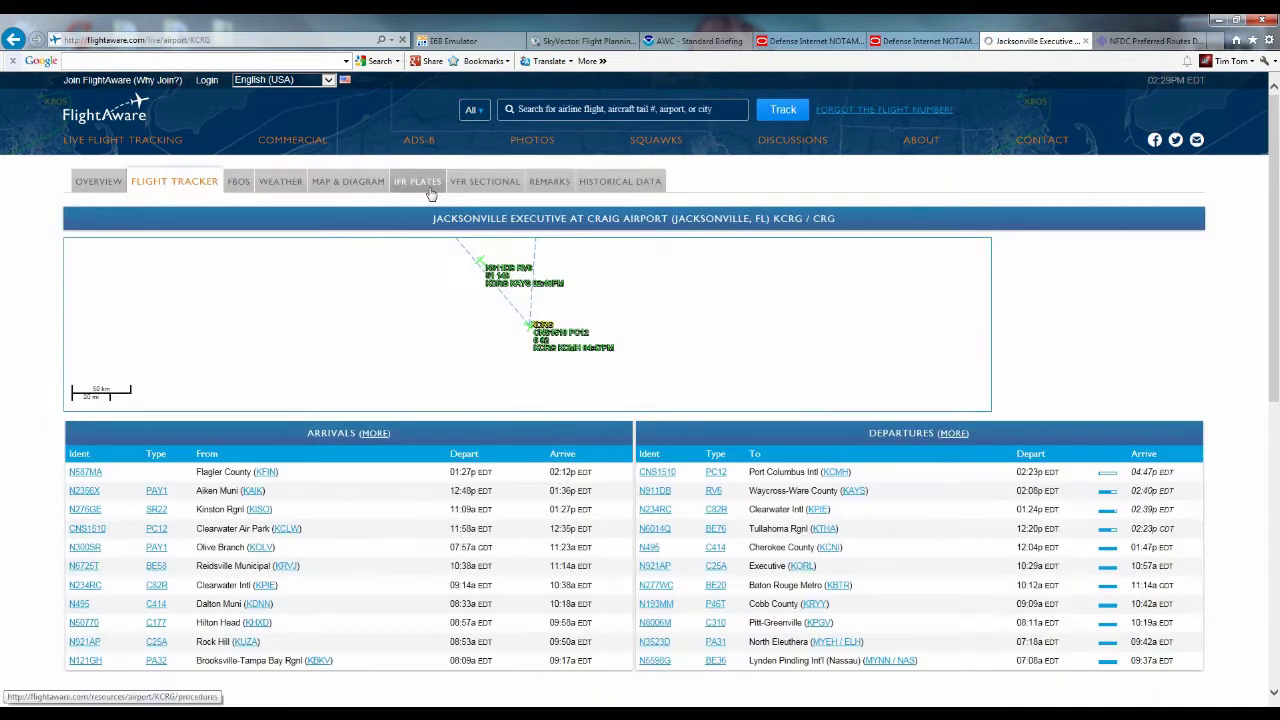
{"action": "left_click", "coordinate": [430, 194]}
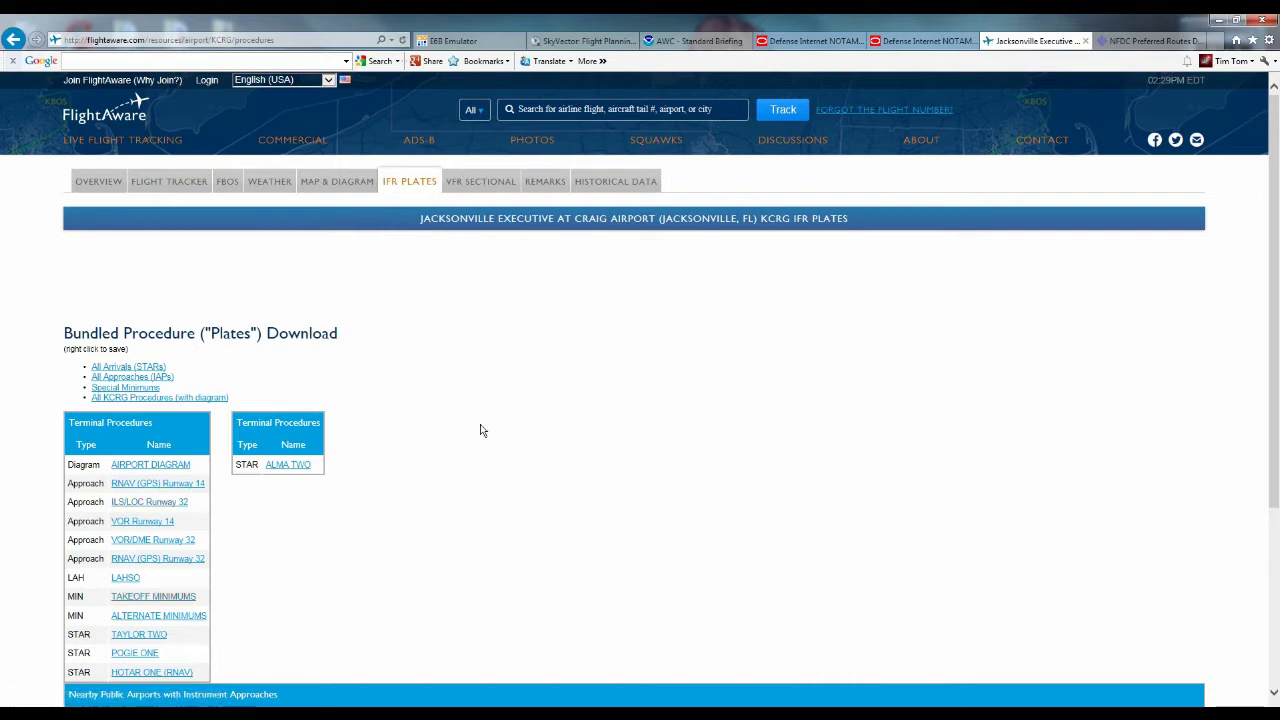
{"action": "scroll", "coordinate": [480, 430], "scroll_direction": "down", "scroll_amount": 2}
{"action": "scroll", "coordinate": [479, 431], "scroll_direction": "up", "scroll_amount": 2}
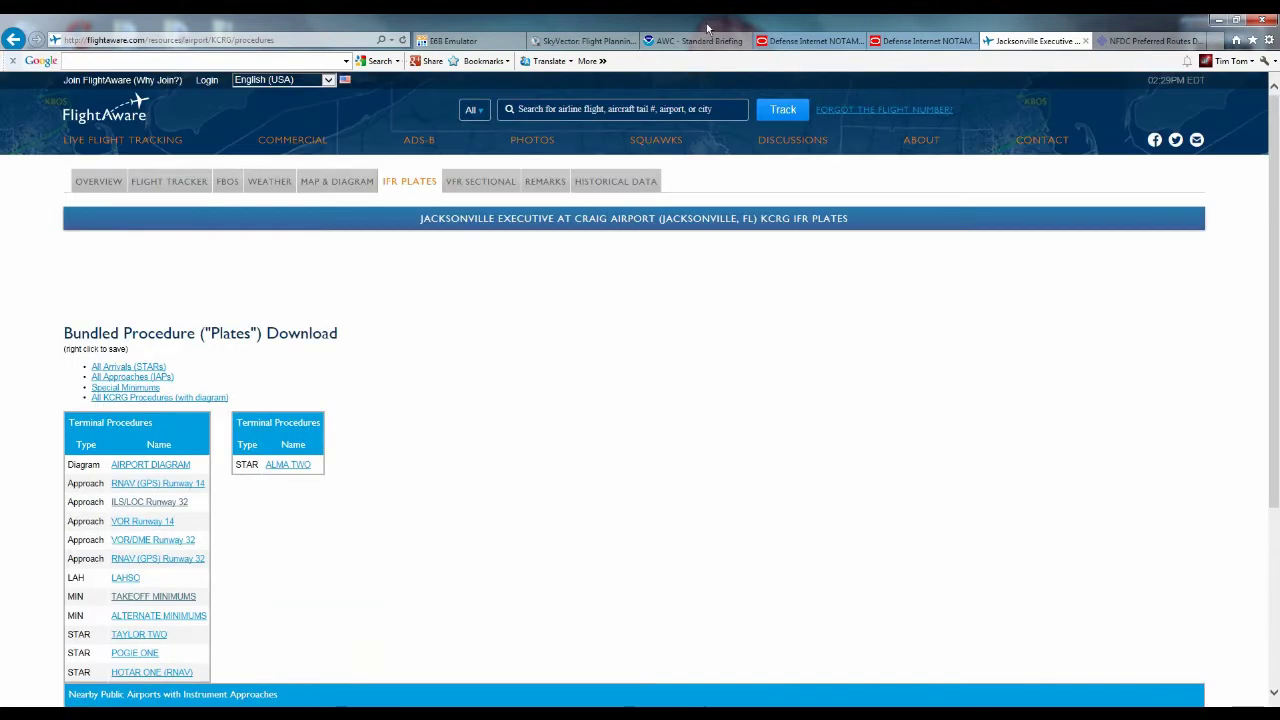
Step: Check the route on SkyVector, then open the Takeoff Minimums document from FlightAware's KCRG IFR plates
{"action": "left_click", "coordinate": [585, 40]}
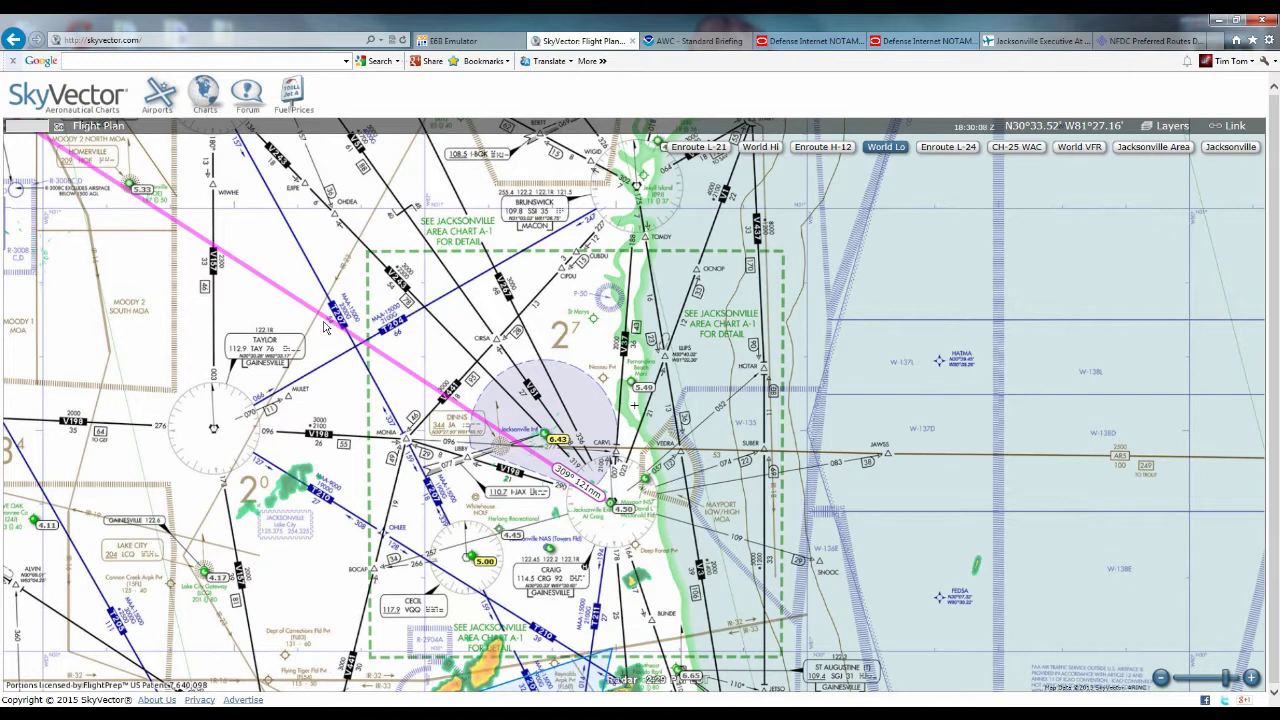
{"action": "left_click", "coordinate": [1028, 41]}
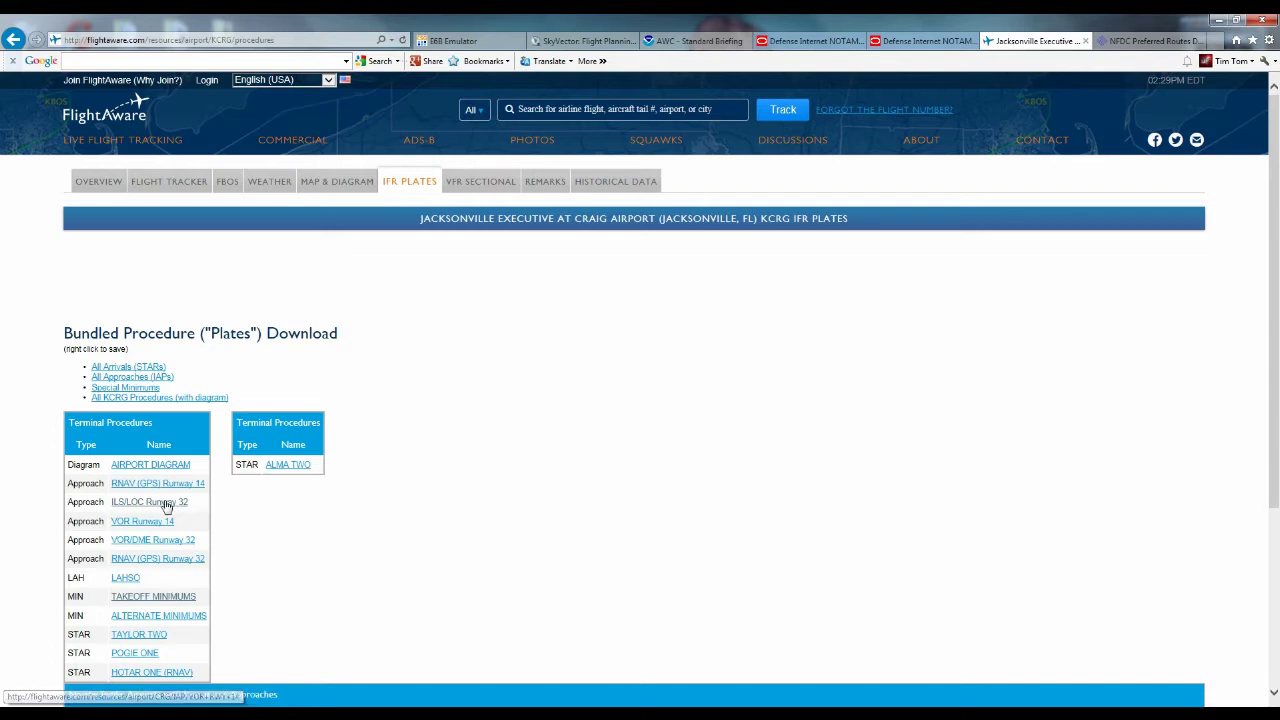
{"action": "left_click", "coordinate": [143, 597]}
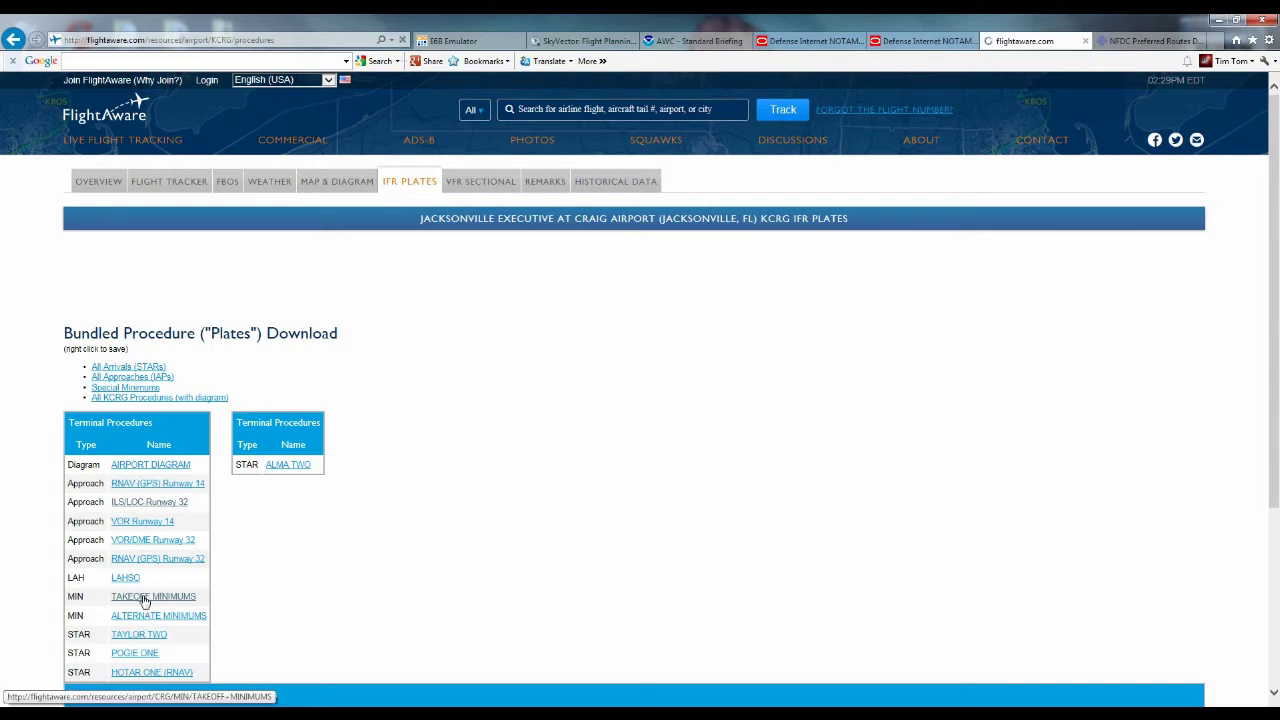
{"action": "left_click", "coordinate": [173, 310]}
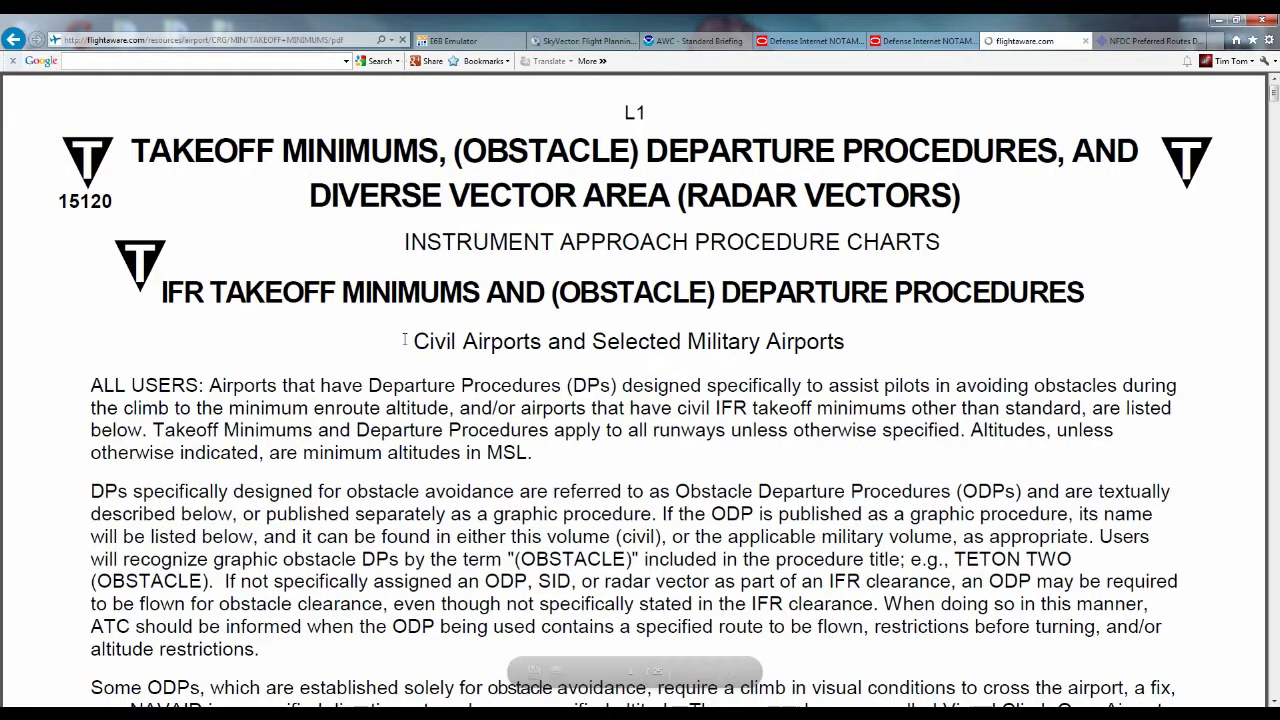
Step: Find the Jacksonville Executive at Craig (CRG) entry in the takeoff minimums and obstacle departure procedures document
{"action": "left_click", "coordinate": [684, 672]}
{"action": "scroll", "coordinate": [687, 600], "scroll_direction": "down", "scroll_amount": 10}
{"action": "scroll", "coordinate": [1277, 155], "scroll_direction": "down", "scroll_amount": 20}
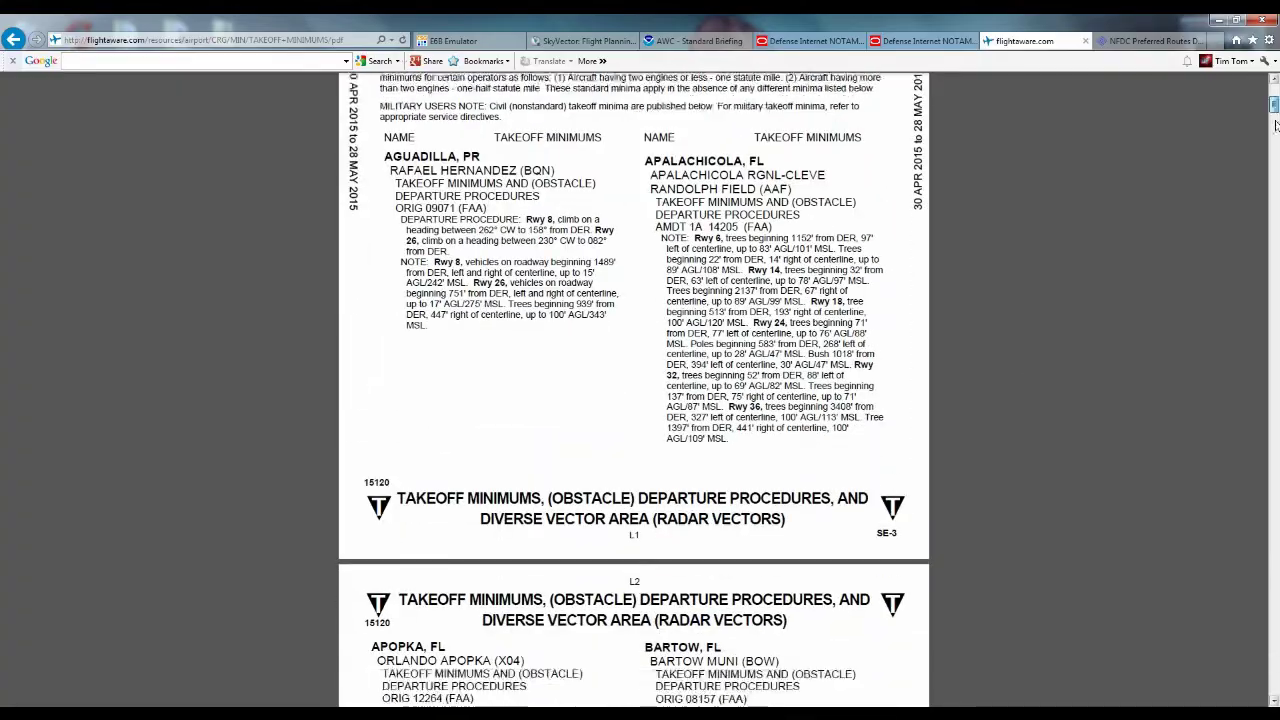
{"action": "left_click_drag", "start_coordinate": [1268, 214], "coordinate": [1268, 291]}
{"action": "left_click_drag", "start_coordinate": [873, 291], "coordinate": [873, 291]}
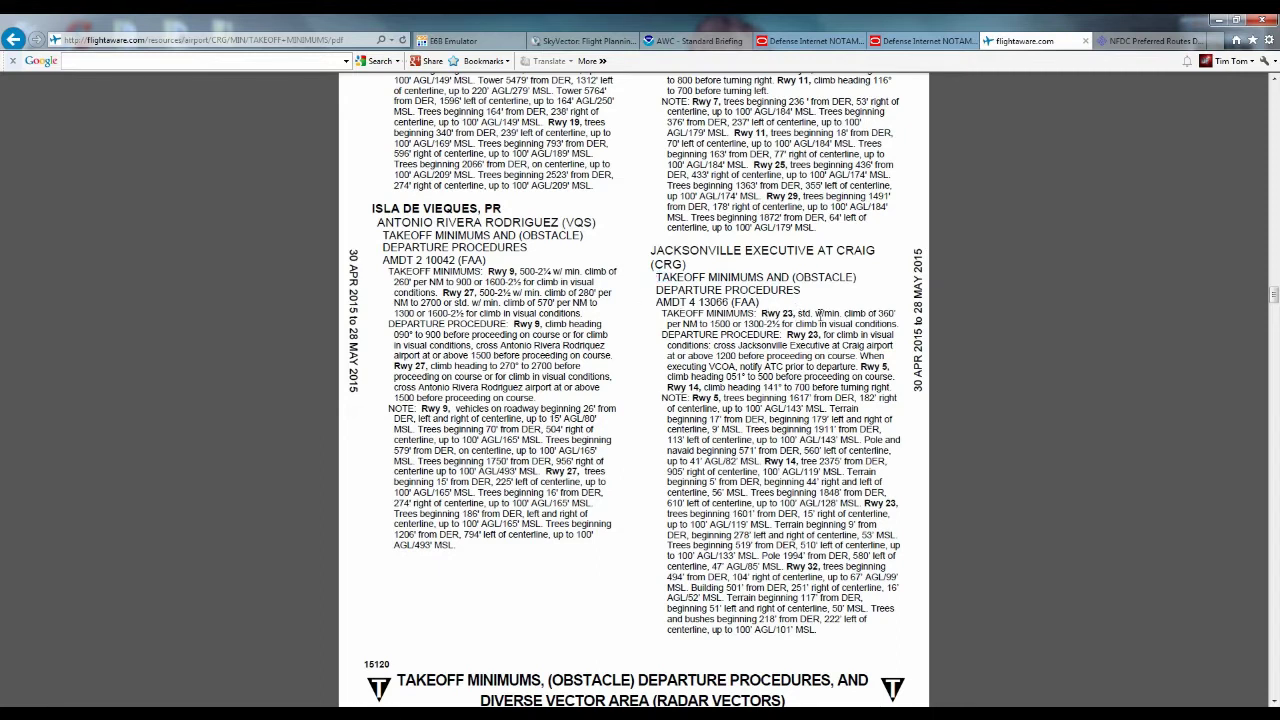
Step: Read the Runway 23 takeoff minimums in the Jacksonville Executive at Craig (CRG) entry, highlighting the climb gradient and visual-climb wording
{"action": "left_click_drag", "start_coordinate": [816, 313], "coordinate": [880, 324]}
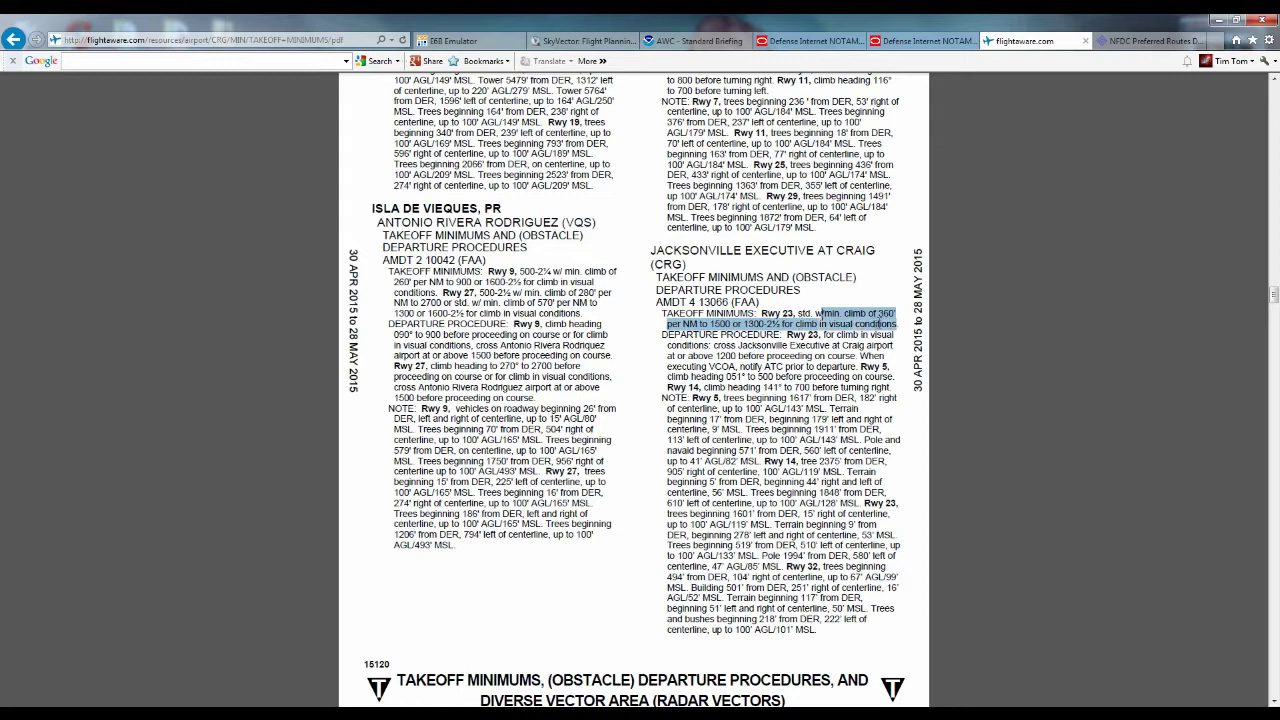
{"action": "left_click", "coordinate": [771, 306]}
{"action": "left_click_drag", "start_coordinate": [798, 313], "coordinate": [698, 324]}
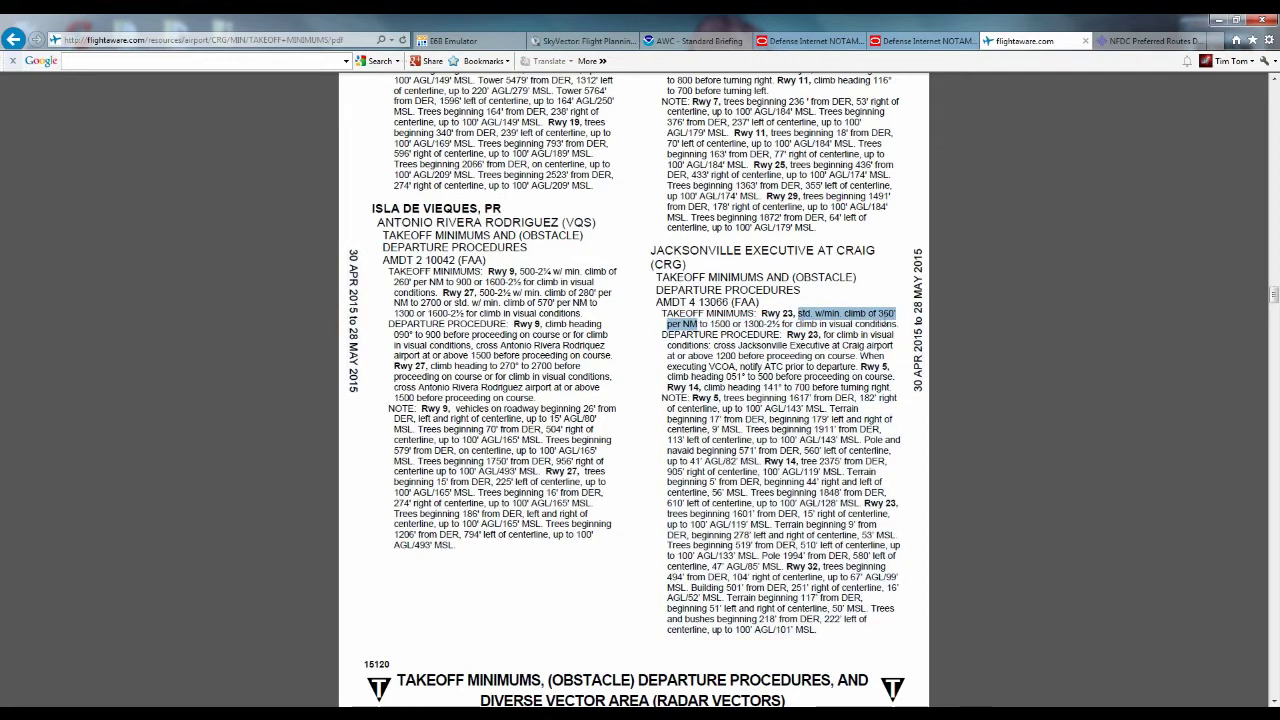
{"action": "left_click", "coordinate": [831, 326]}
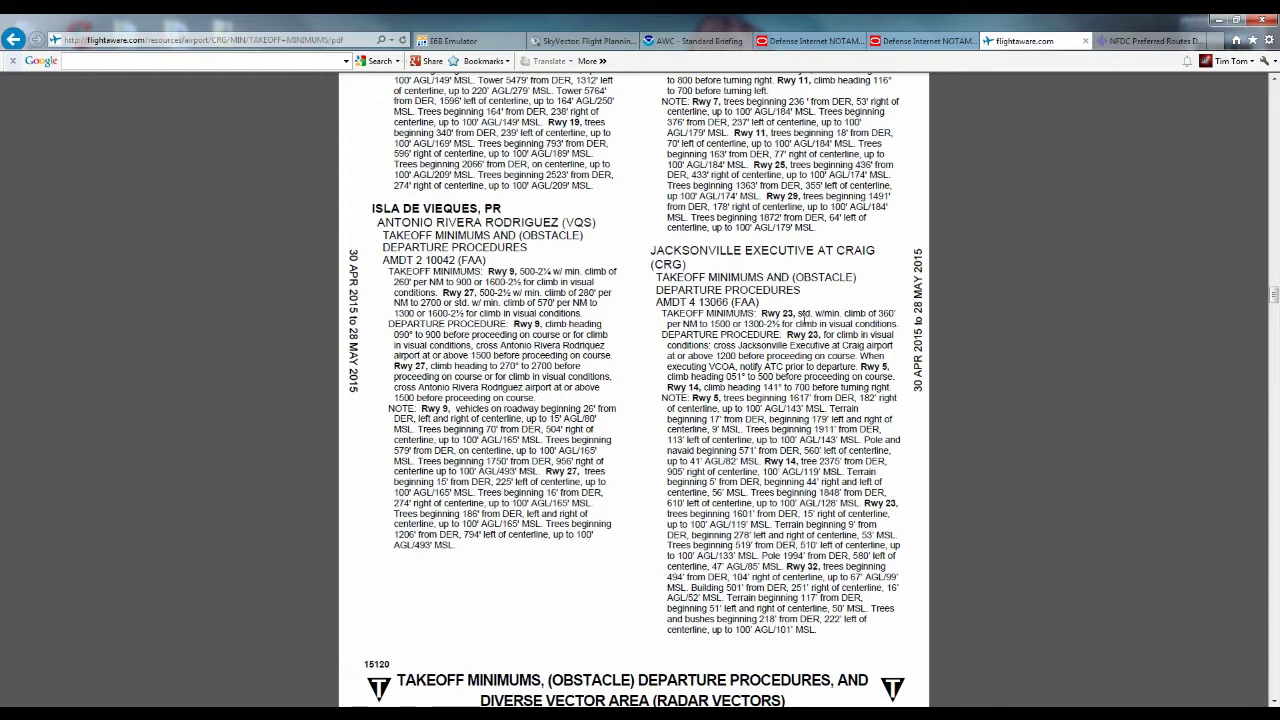
{"action": "left_click_drag", "start_coordinate": [661, 313], "coordinate": [876, 314]}
{"action": "left_click", "coordinate": [854, 324]}
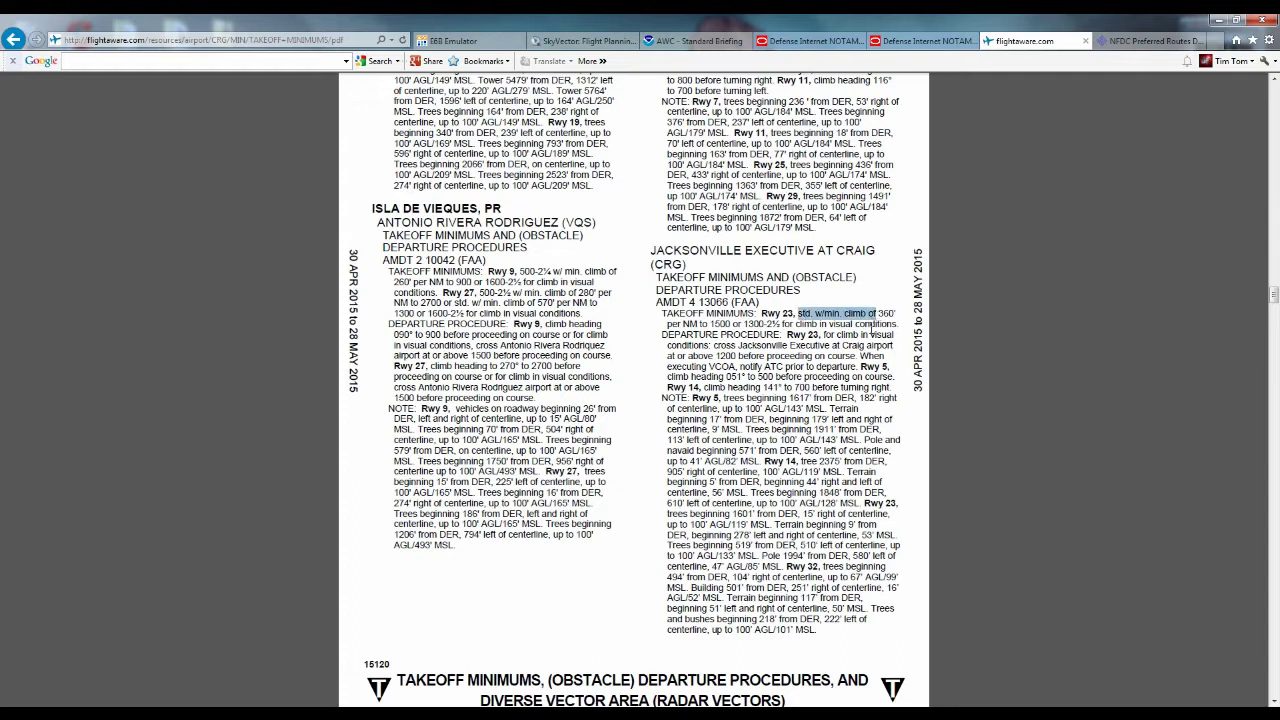
{"action": "left_click_drag", "start_coordinate": [683, 325], "coordinate": [819, 325]}
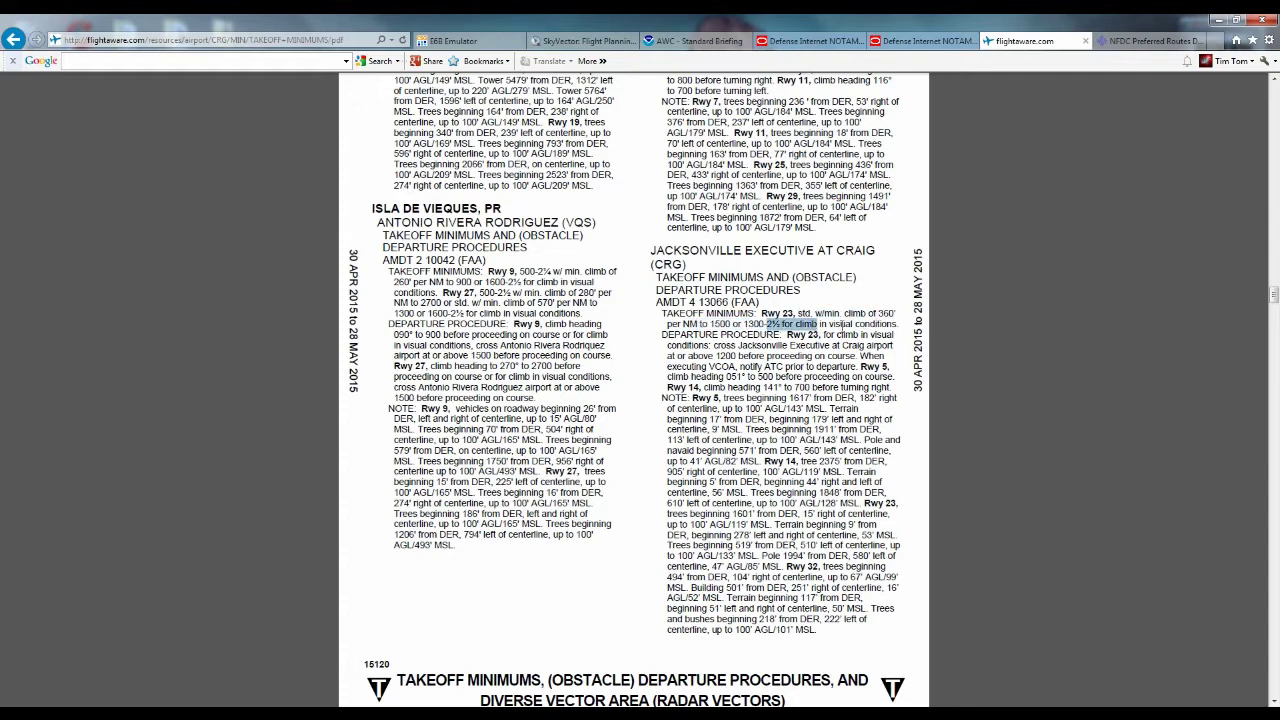
{"action": "left_click", "coordinate": [819, 325]}
{"action": "left_click_drag", "start_coordinate": [876, 313], "coordinate": [830, 322]}
{"action": "left_click", "coordinate": [830, 322]}
Step: Read the CRG obstacle departure procedures for Runways 23, 5 and 14, highlighting each runway's instructions
{"action": "left_click_drag", "start_coordinate": [661, 334], "coordinate": [858, 335]}
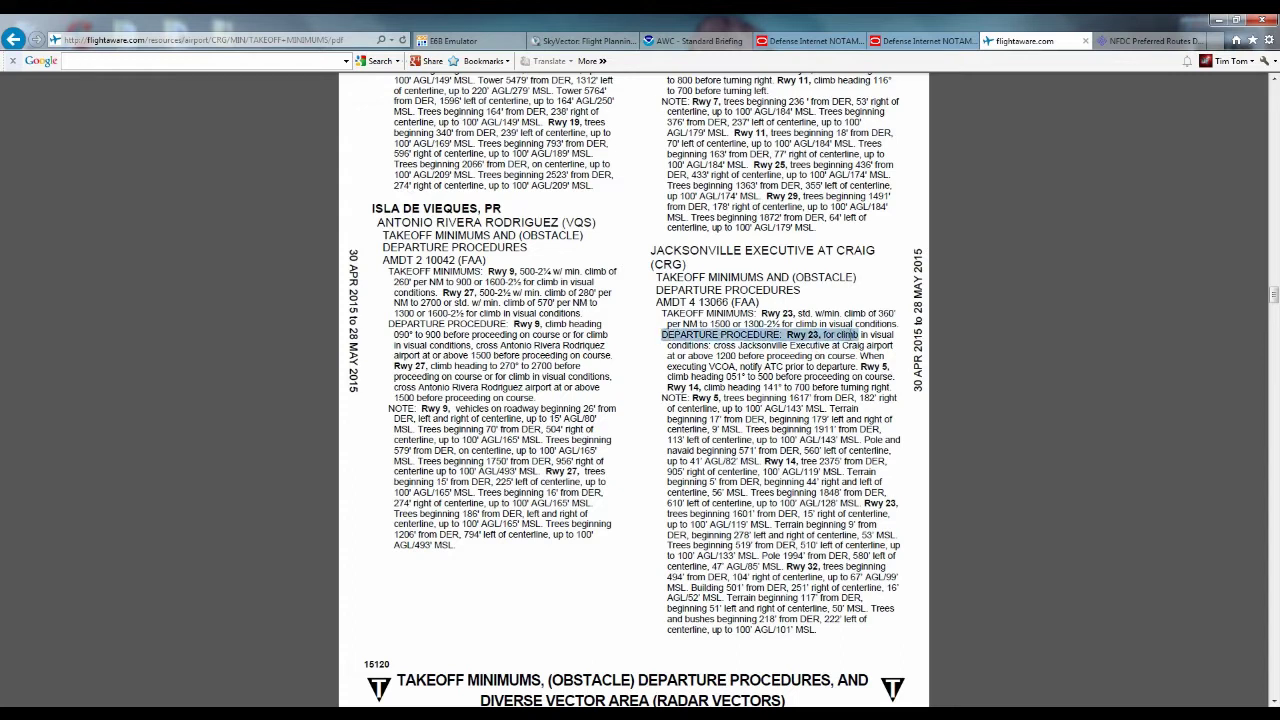
{"action": "left_click", "coordinate": [779, 356]}
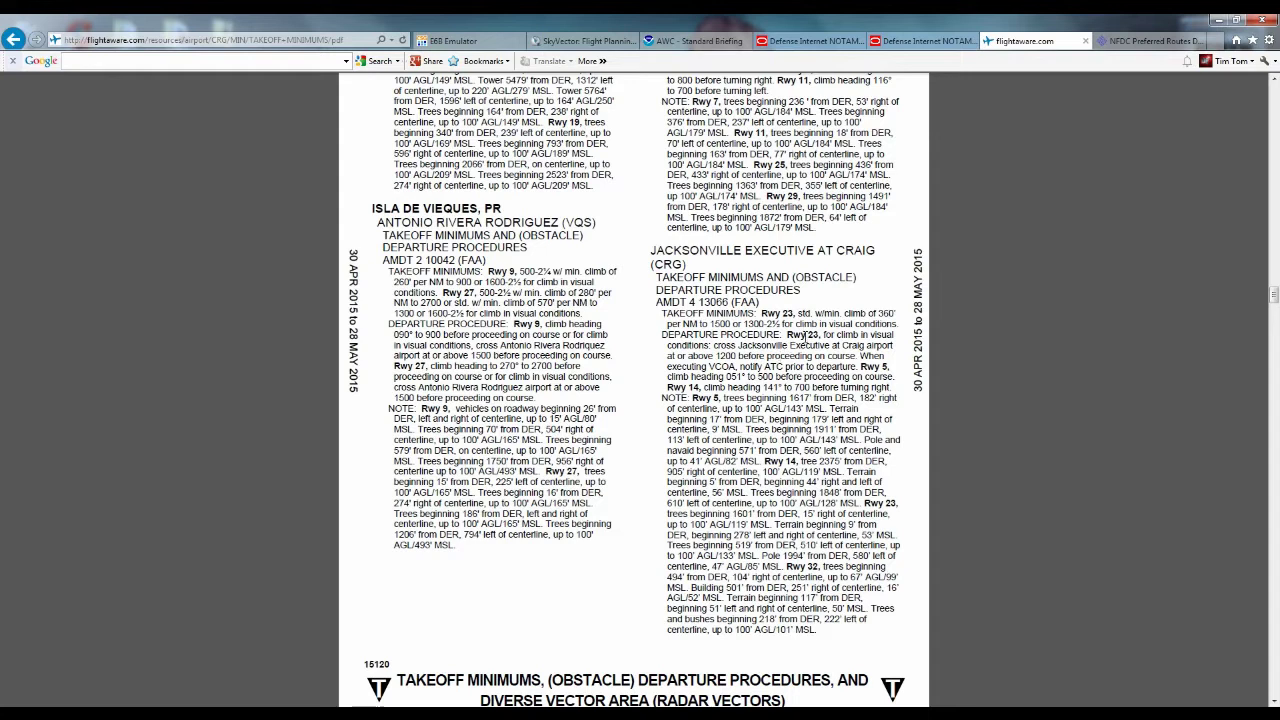
{"action": "left_click_drag", "start_coordinate": [806, 335], "coordinate": [870, 337]}
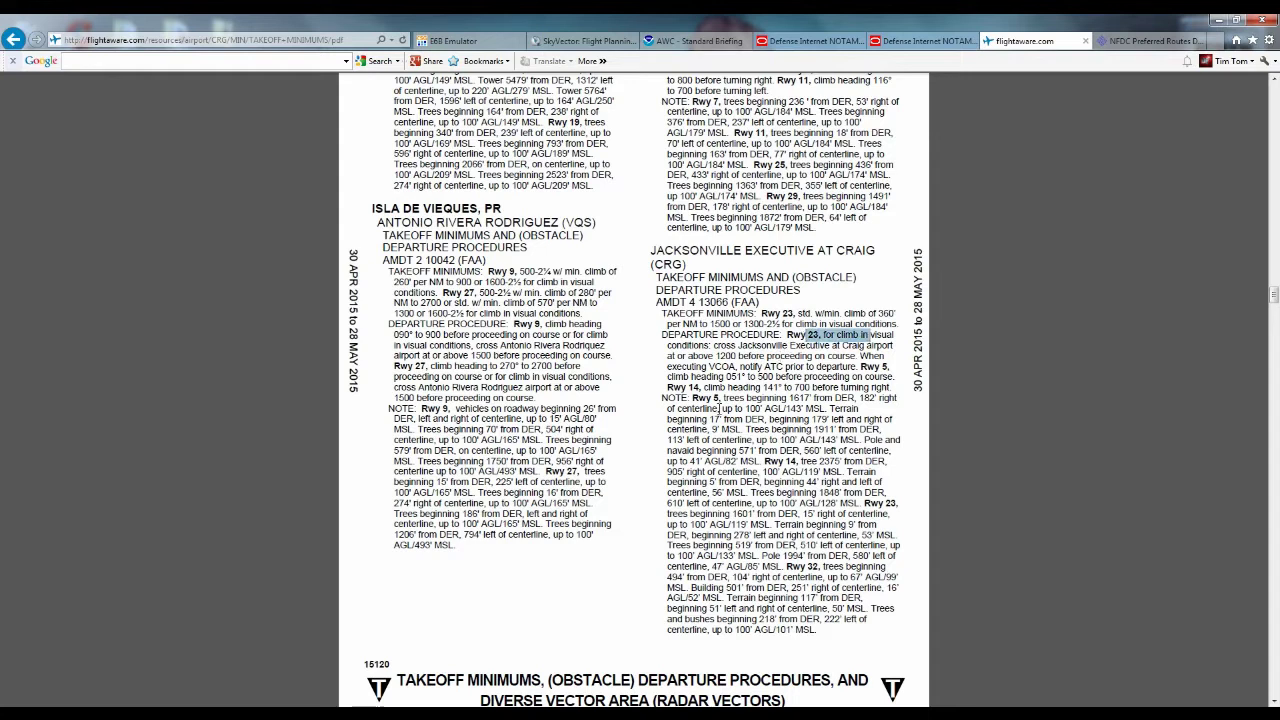
{"action": "left_click", "coordinate": [789, 336]}
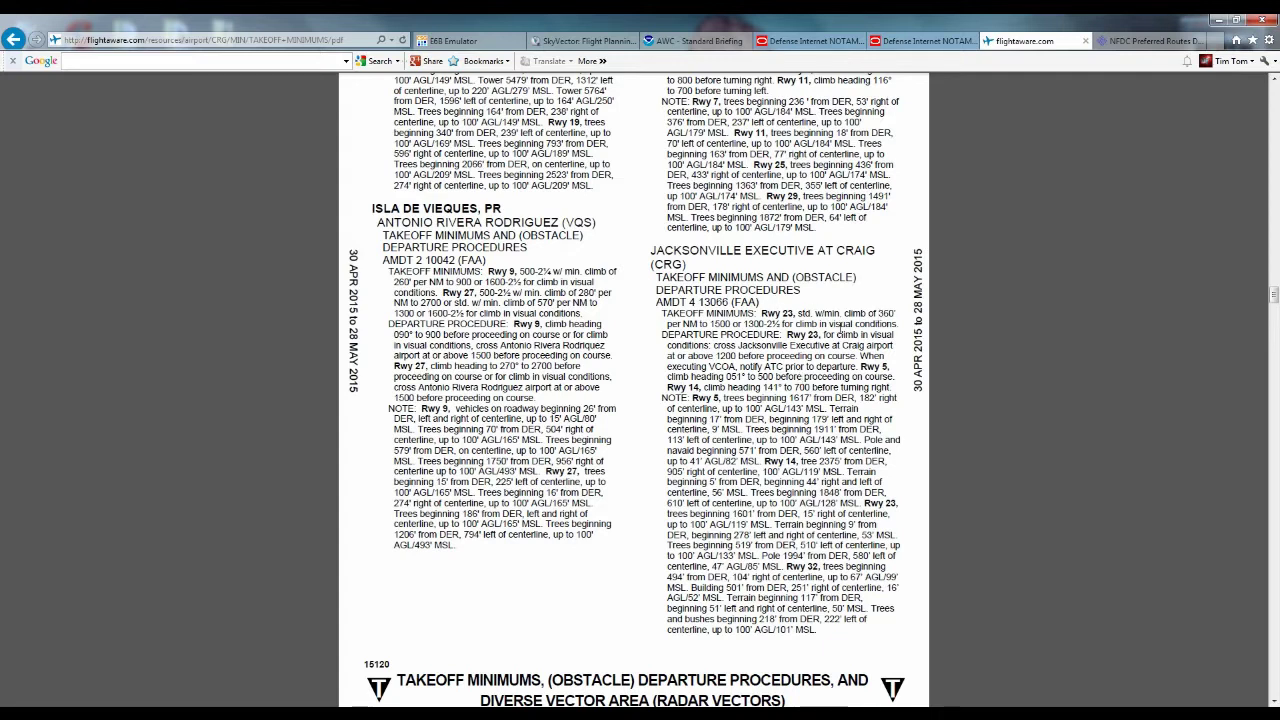
{"action": "left_click_drag", "start_coordinate": [787, 334], "coordinate": [893, 368]}
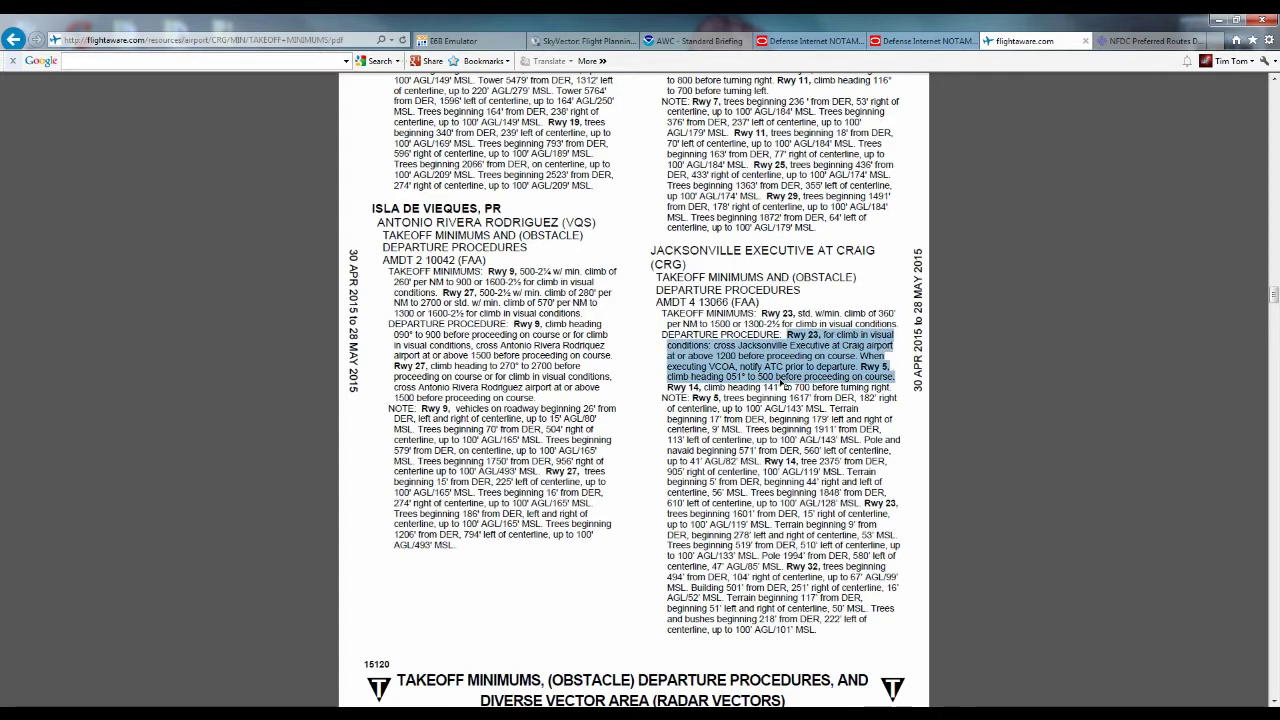
{"action": "left_click", "coordinate": [782, 380]}
{"action": "left_click_drag", "start_coordinate": [676, 387], "coordinate": [872, 388]}
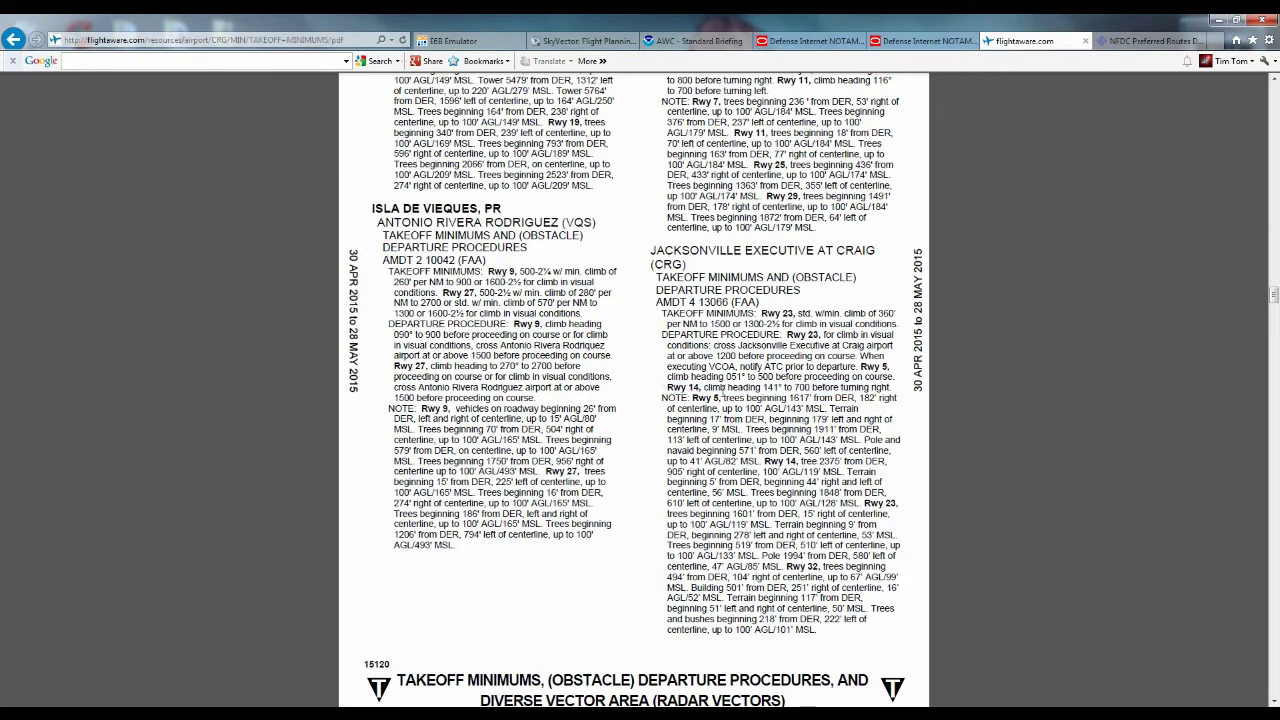
{"action": "left_click_drag", "start_coordinate": [667, 388], "coordinate": [776, 394]}
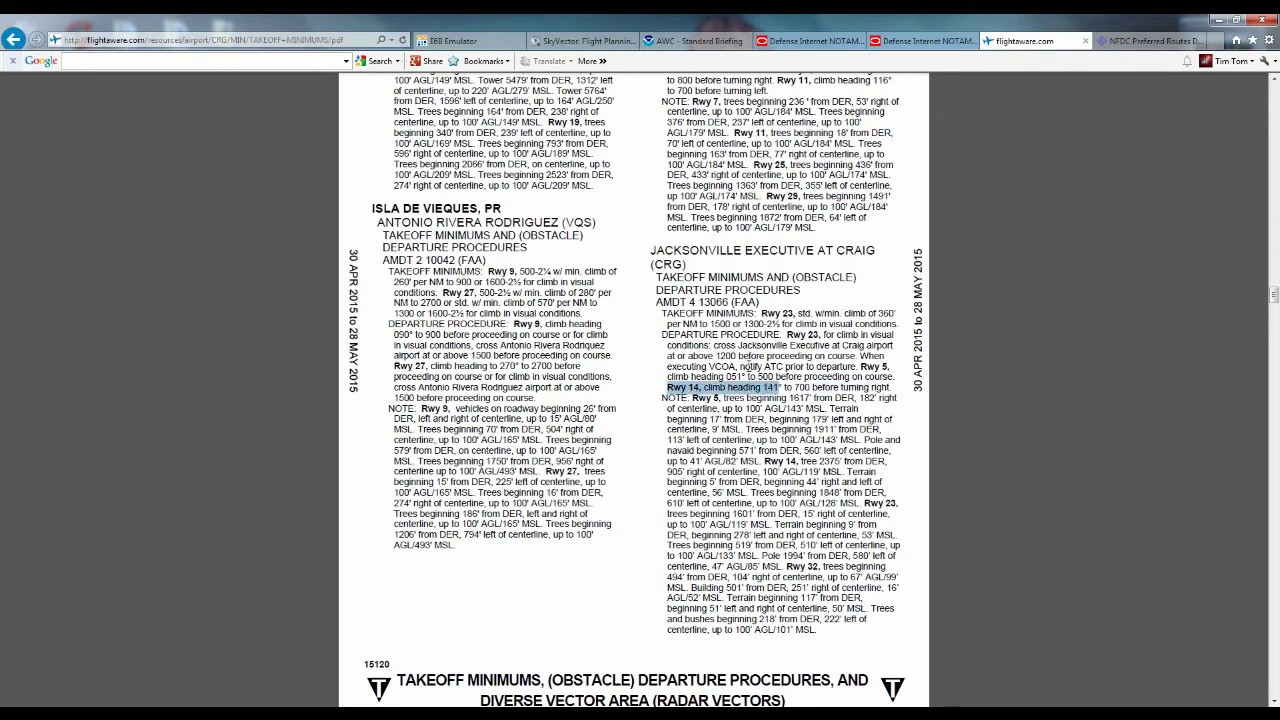
{"action": "left_click", "coordinate": [776, 394]}
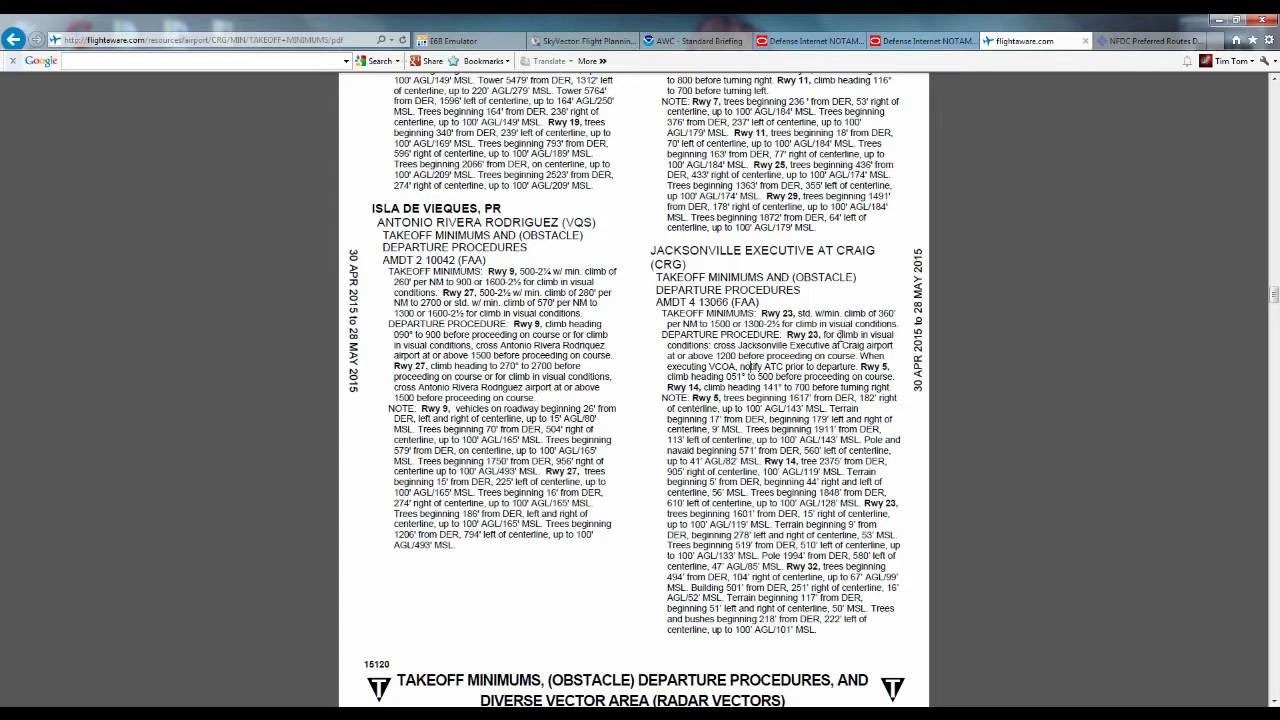
{"action": "left_click_drag", "start_coordinate": [862, 367], "coordinate": [890, 370]}
Step: Check the Craig departure area on SkyVector, then return to the takeoff minimums document and highlight the Runway 5 departure procedure
{"action": "left_click", "coordinate": [577, 44]}
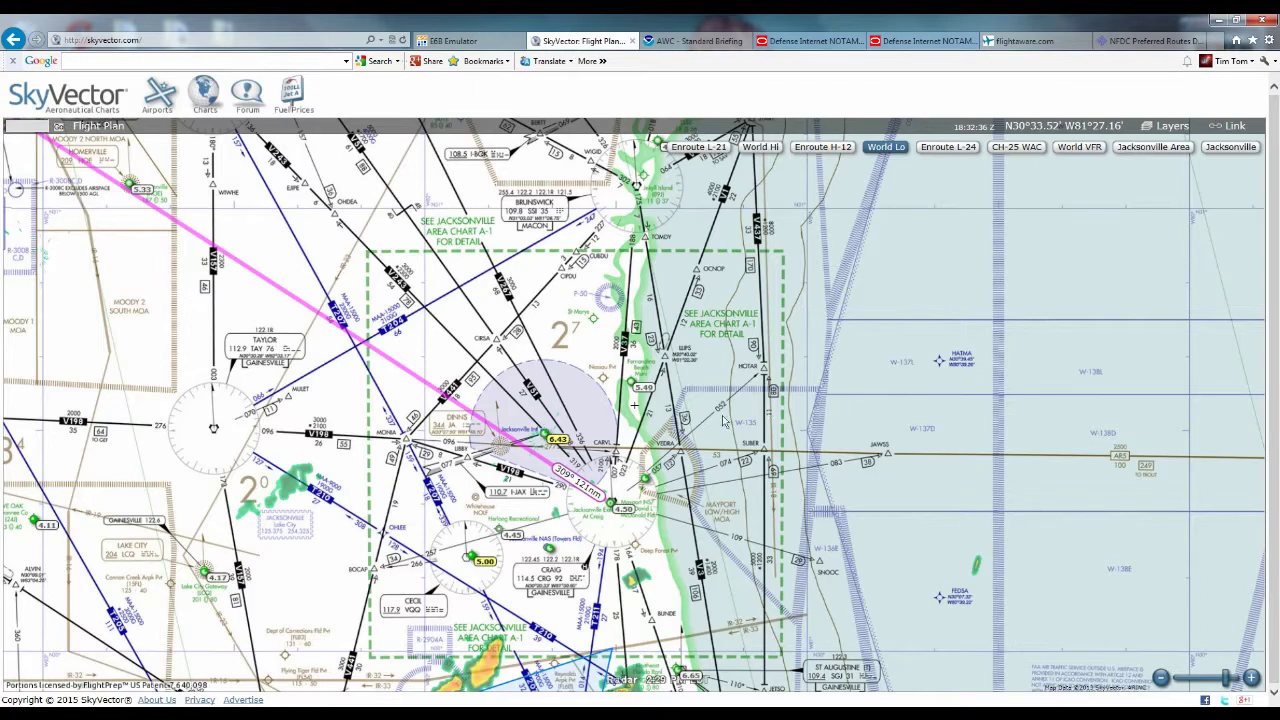
{"action": "mouse_move", "coordinate": [613, 510]}
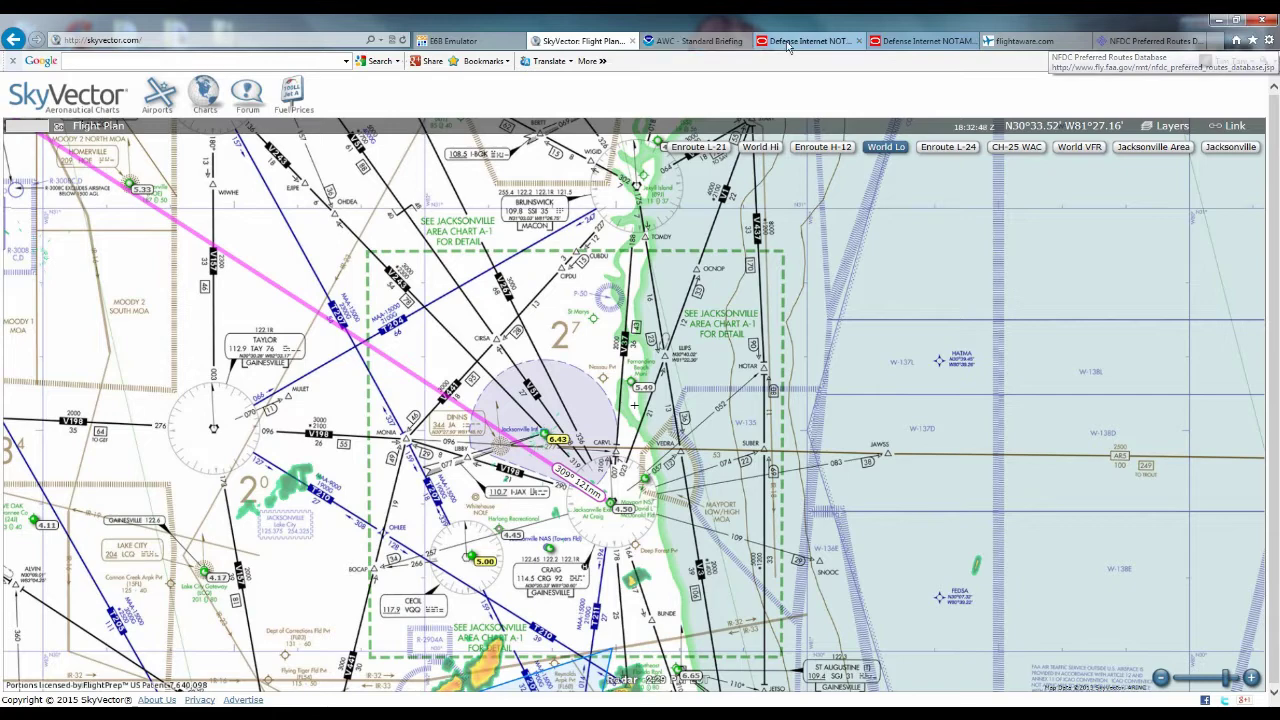
{"action": "left_click", "coordinate": [1140, 41]}
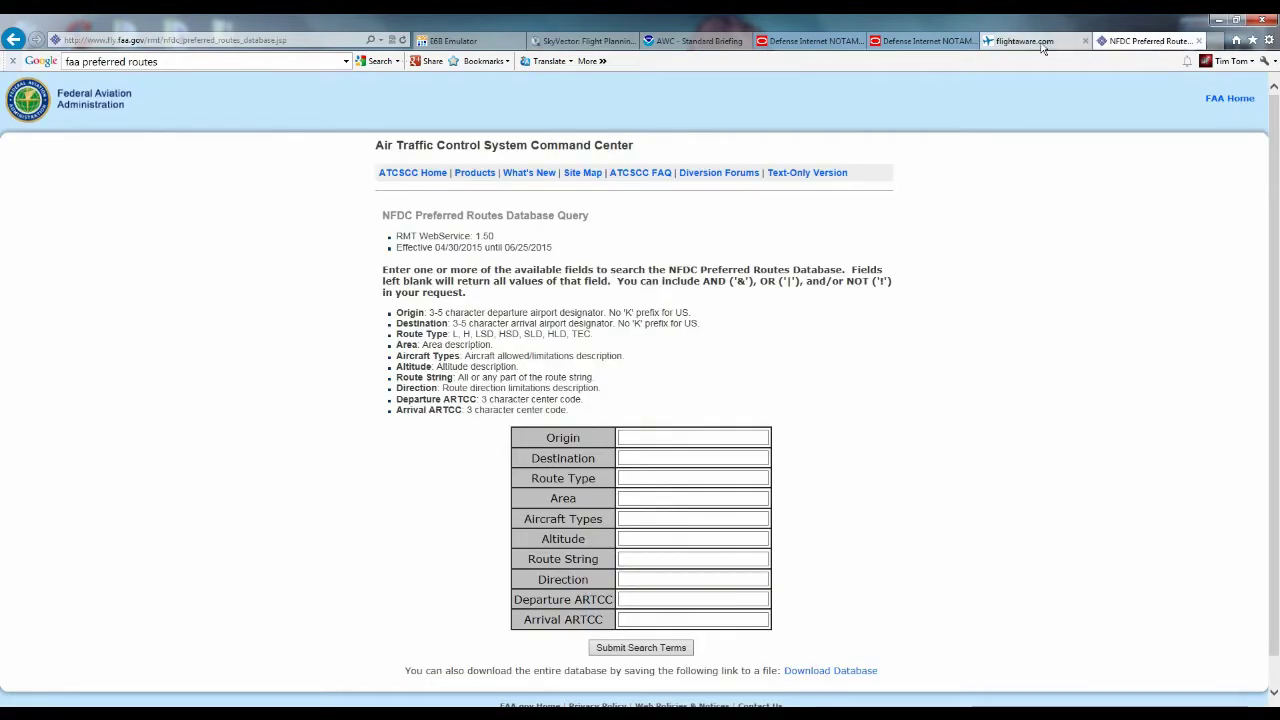
{"action": "left_click", "coordinate": [1022, 41]}
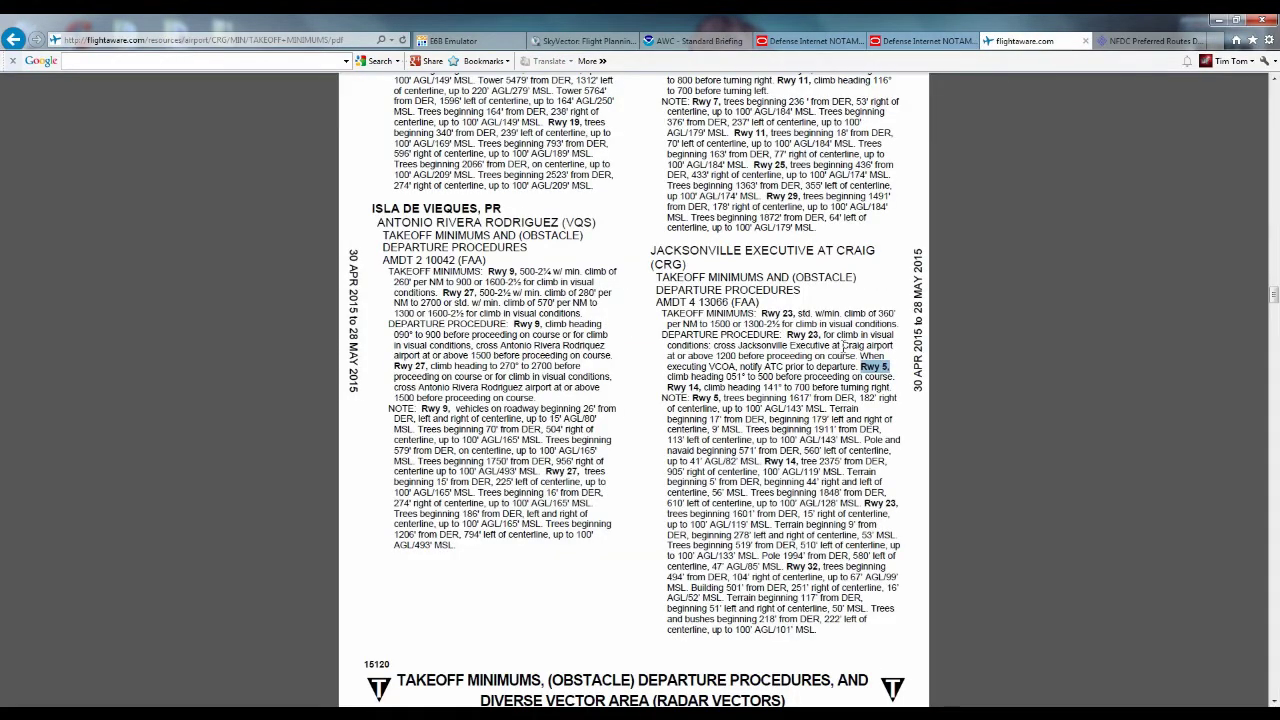
{"action": "left_click_drag", "start_coordinate": [858, 366], "coordinate": [894, 372]}
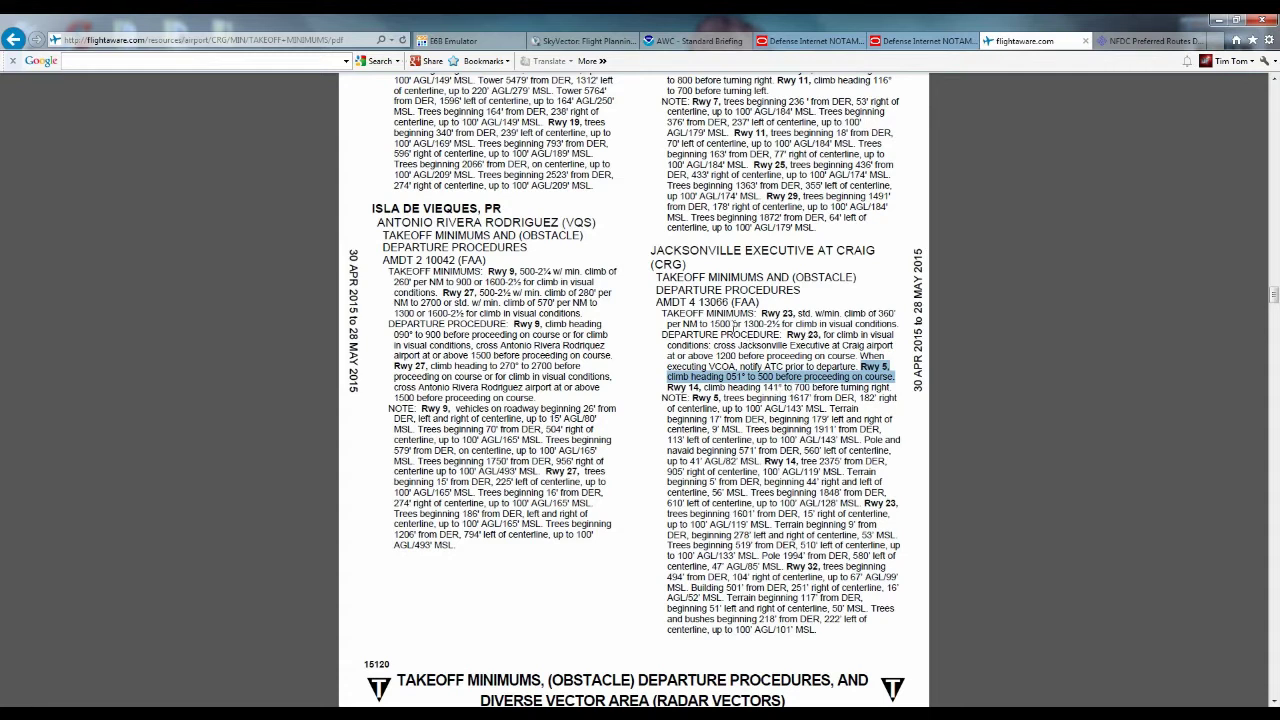
Step: Switch to SkyVector and examine the World Lo chart along the route from Jacksonville northwest to Tift Myers
{"action": "left_click", "coordinate": [577, 40]}
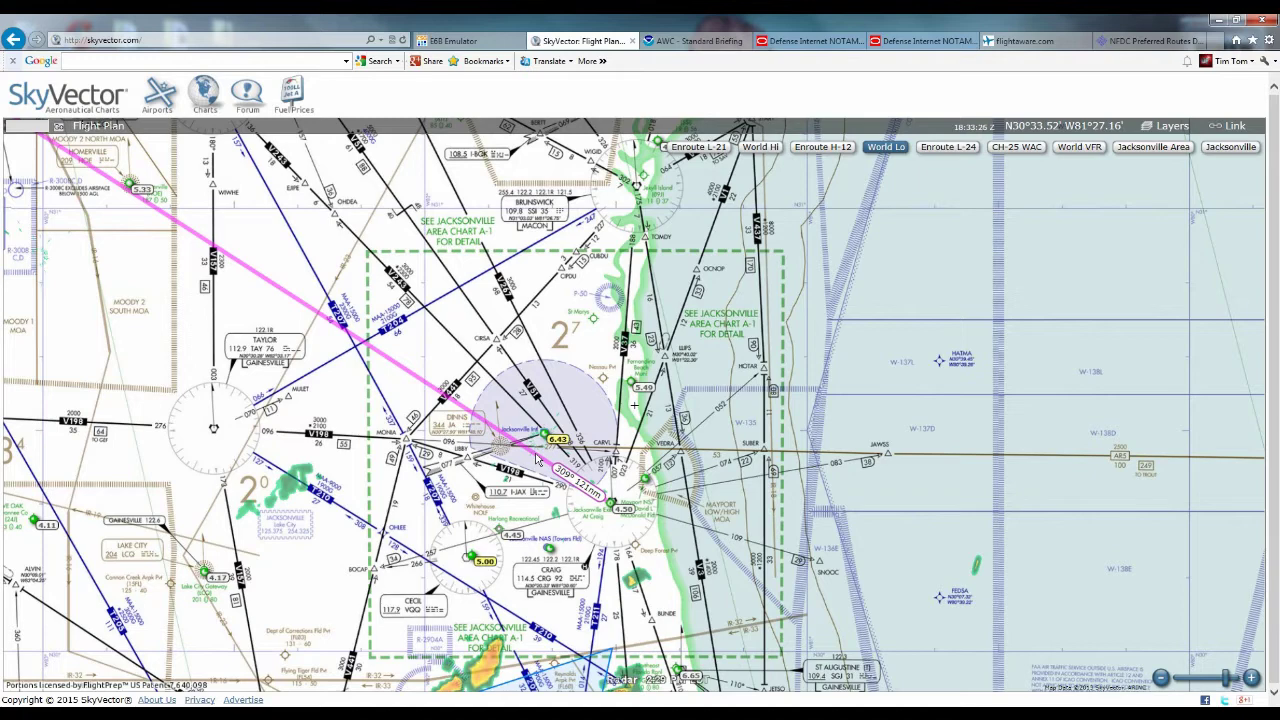
{"action": "left_click_drag", "start_coordinate": [350, 414], "coordinate": [459, 414]}
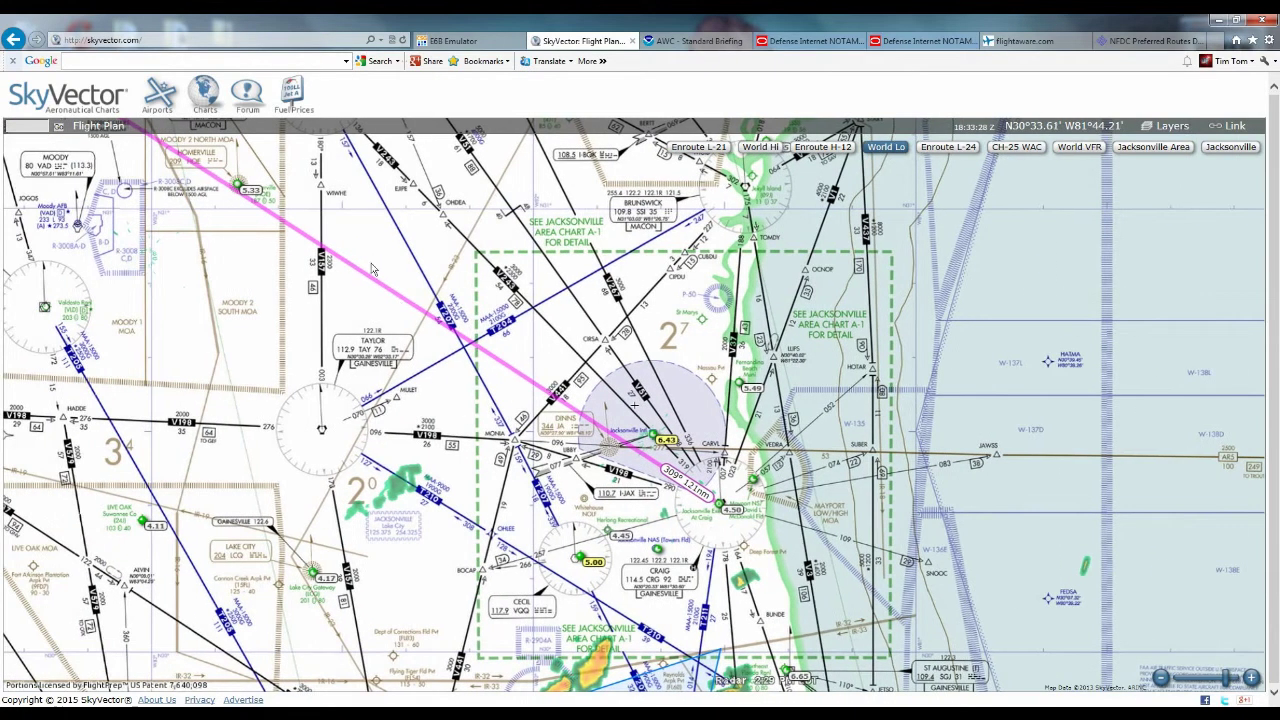
{"action": "left_click_drag", "start_coordinate": [385, 268], "coordinate": [421, 280]}
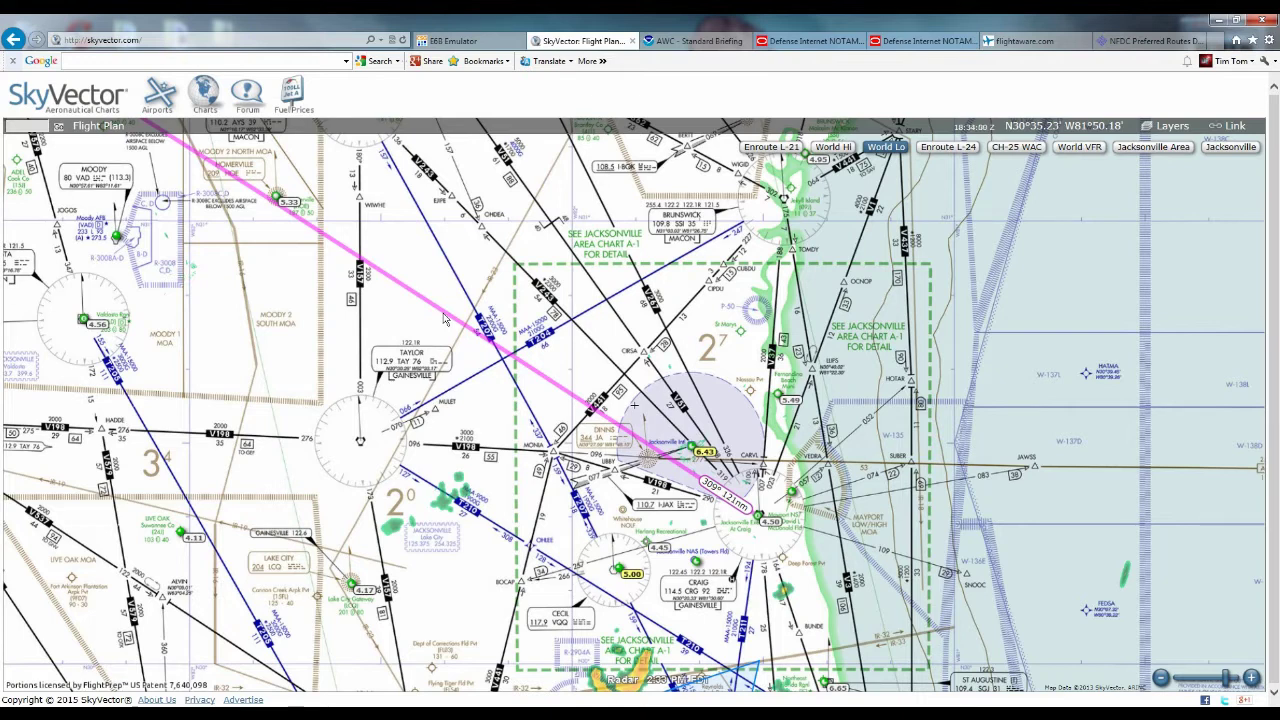
{"action": "mouse_move", "coordinate": [858, 686]}
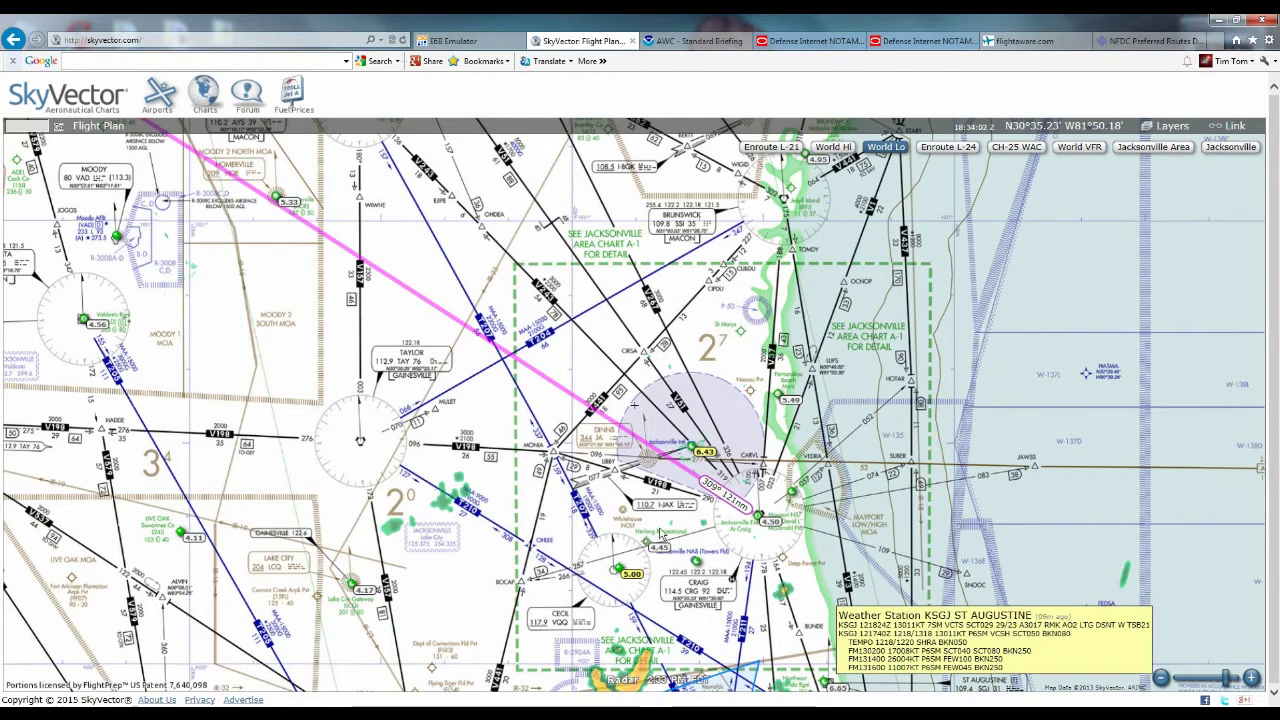
{"action": "left_click_drag", "start_coordinate": [693, 535], "coordinate": [897, 630]}
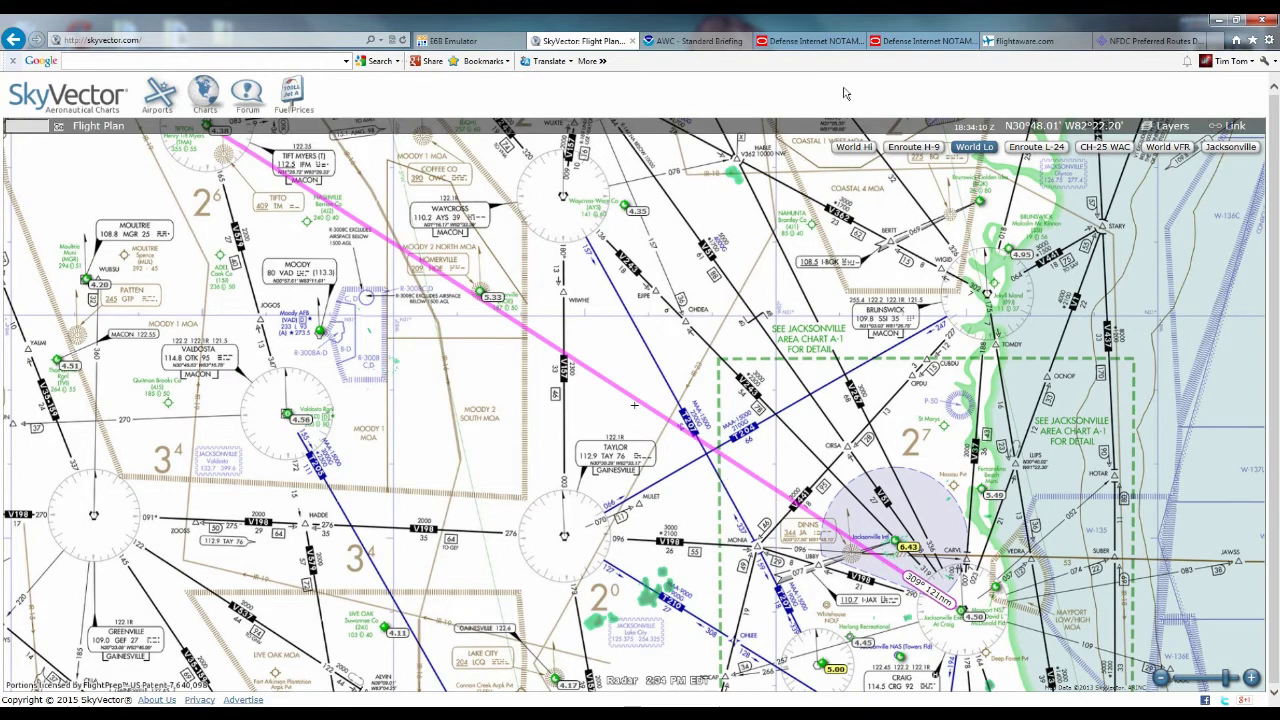
Step: Search FlightAware for KTMA and open the airport's IFR plates
{"action": "left_click", "coordinate": [1030, 41]}
{"action": "left_click", "coordinate": [12, 40]}
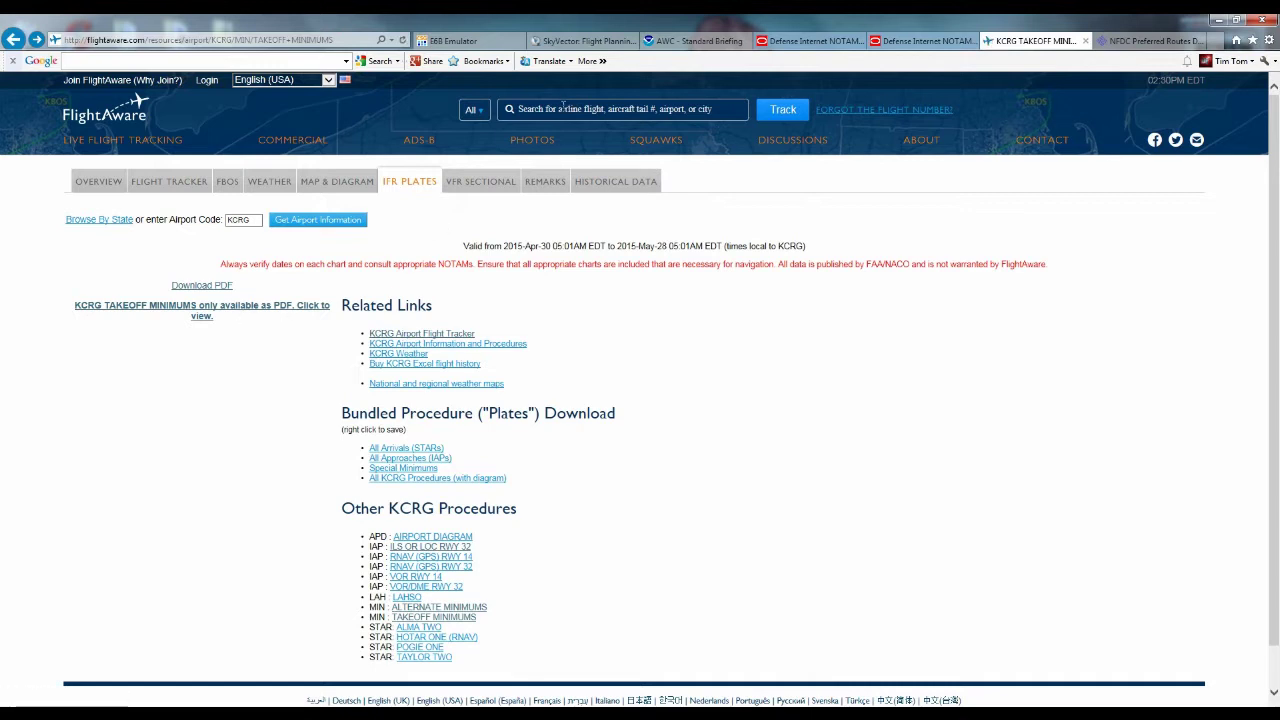
{"action": "left_click", "coordinate": [562, 105]}
{"action": "type", "text": "ktma"}
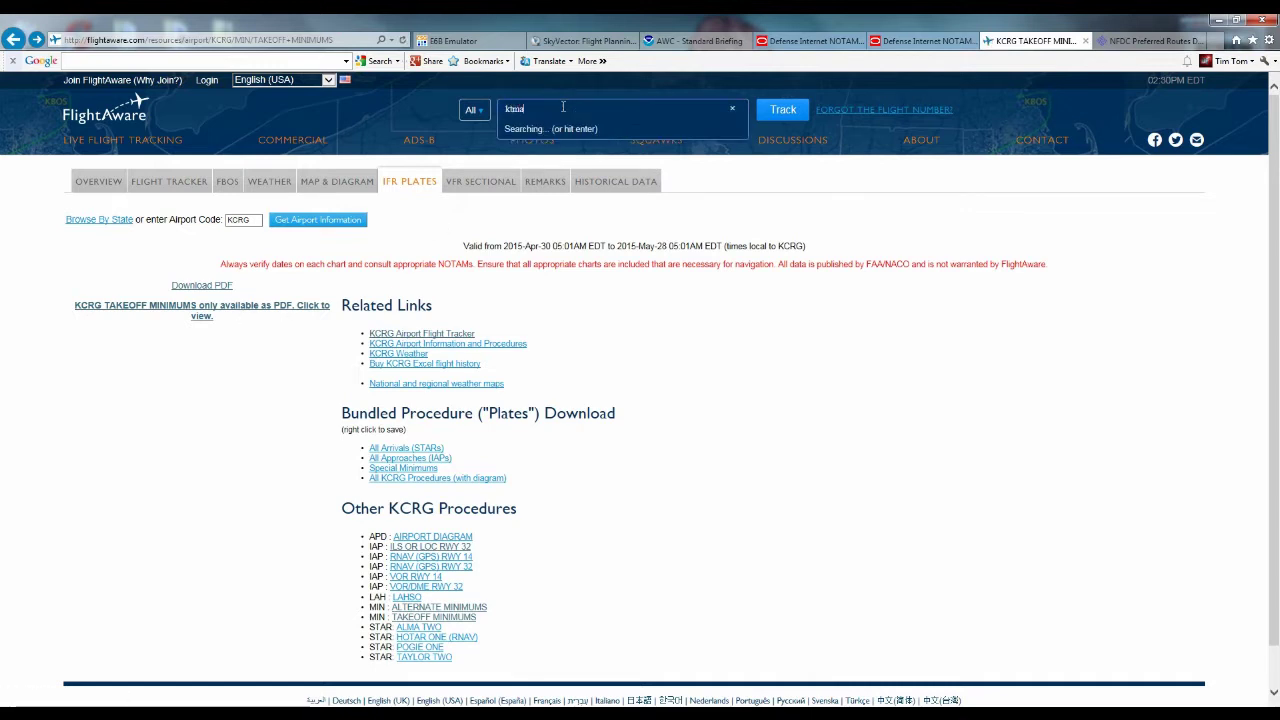
{"action": "key", "text": "Return"}
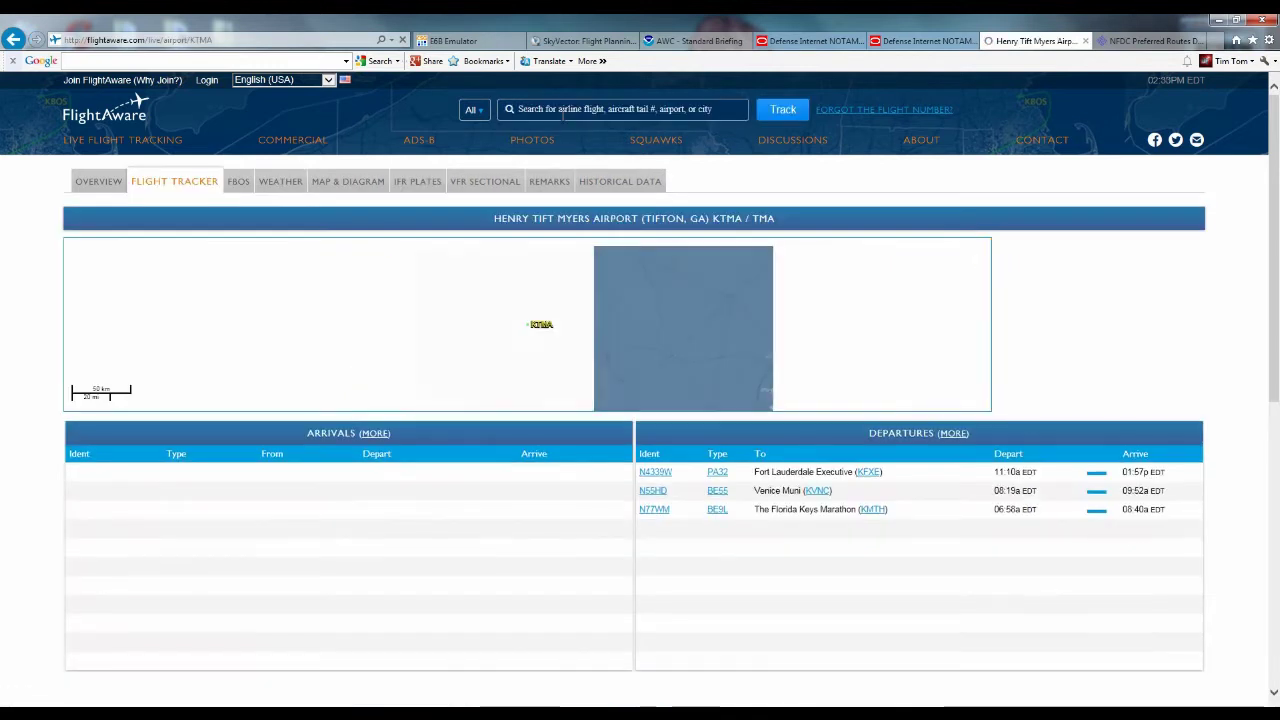
{"action": "left_click", "coordinate": [418, 183]}
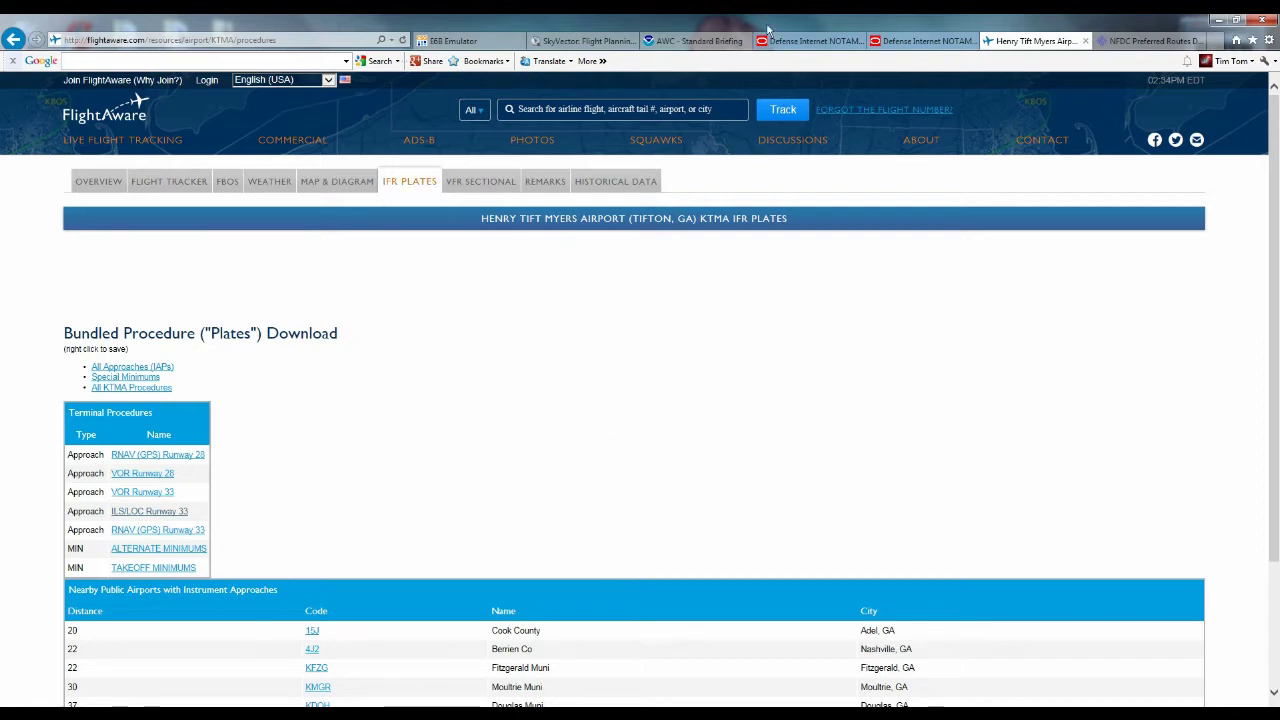
Step: Check the route on SkyVector, then review the ILS/LOC Runway 33 approach plate for KTMA on FlightAware
{"action": "left_click", "coordinate": [601, 42]}
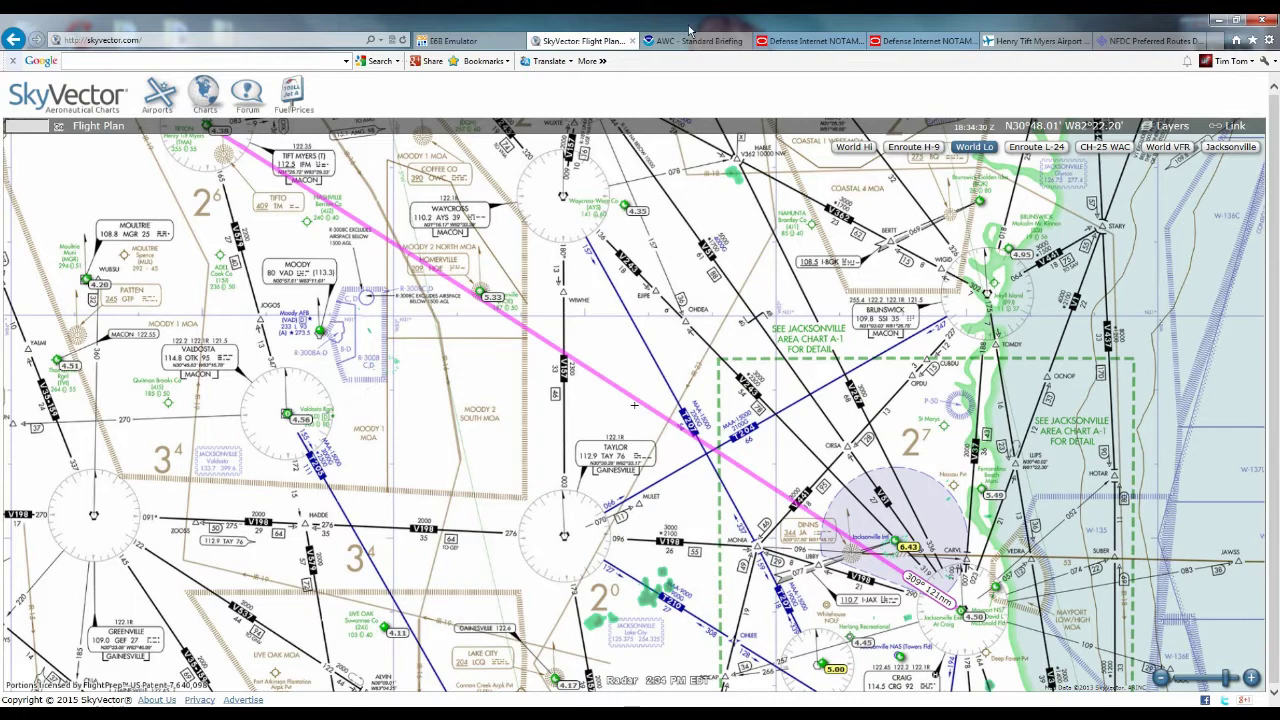
{"action": "left_click", "coordinate": [1022, 40]}
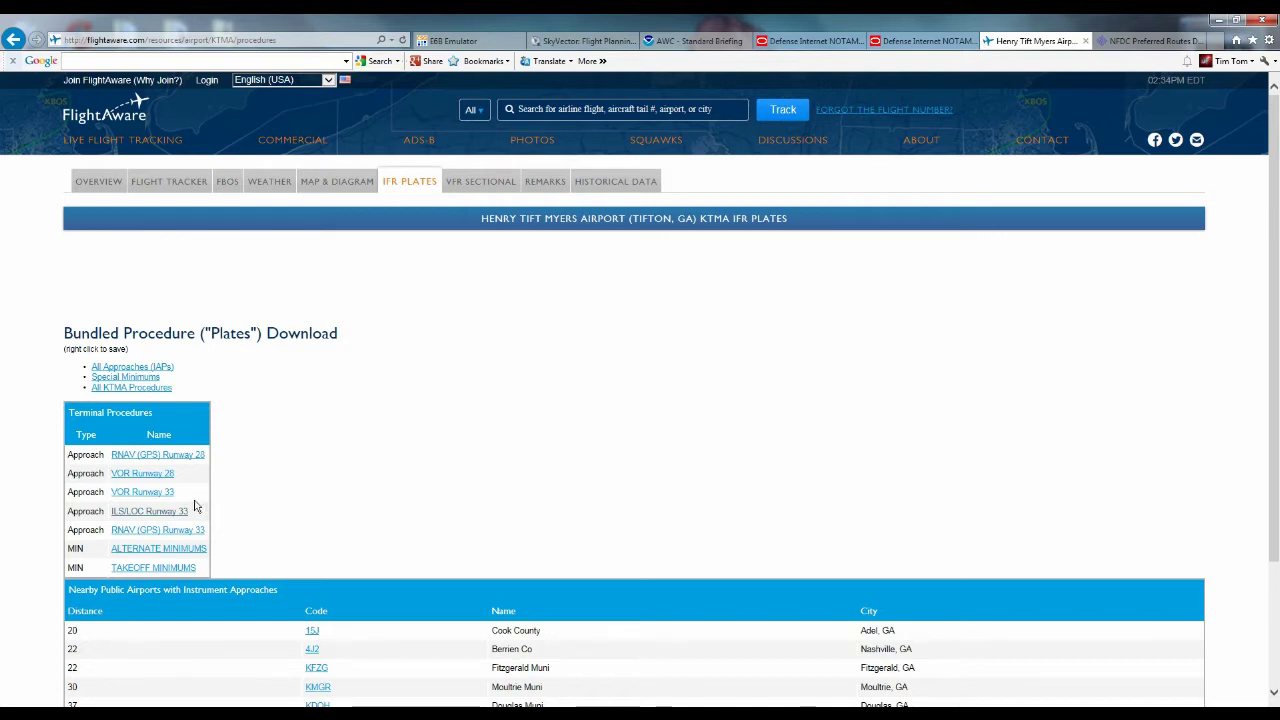
{"action": "left_click", "coordinate": [127, 514]}
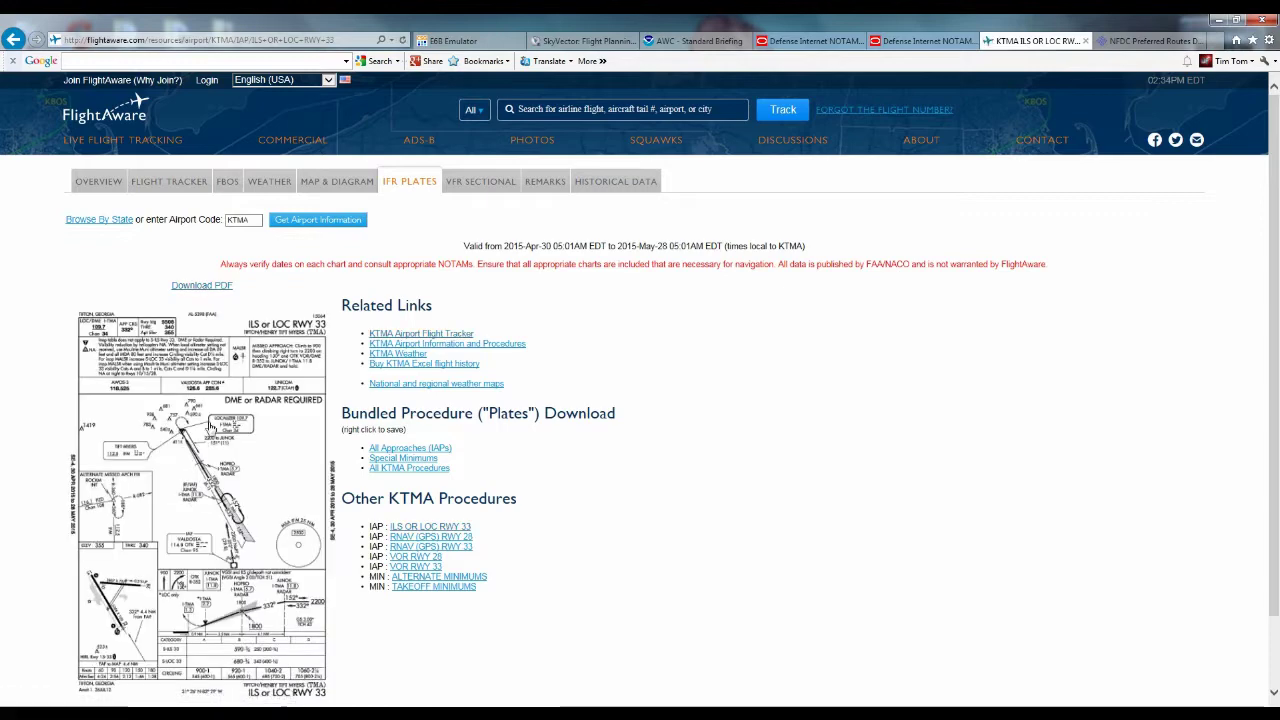
{"action": "scroll", "coordinate": [268, 431], "scroll_direction": "down", "scroll_amount": 1}
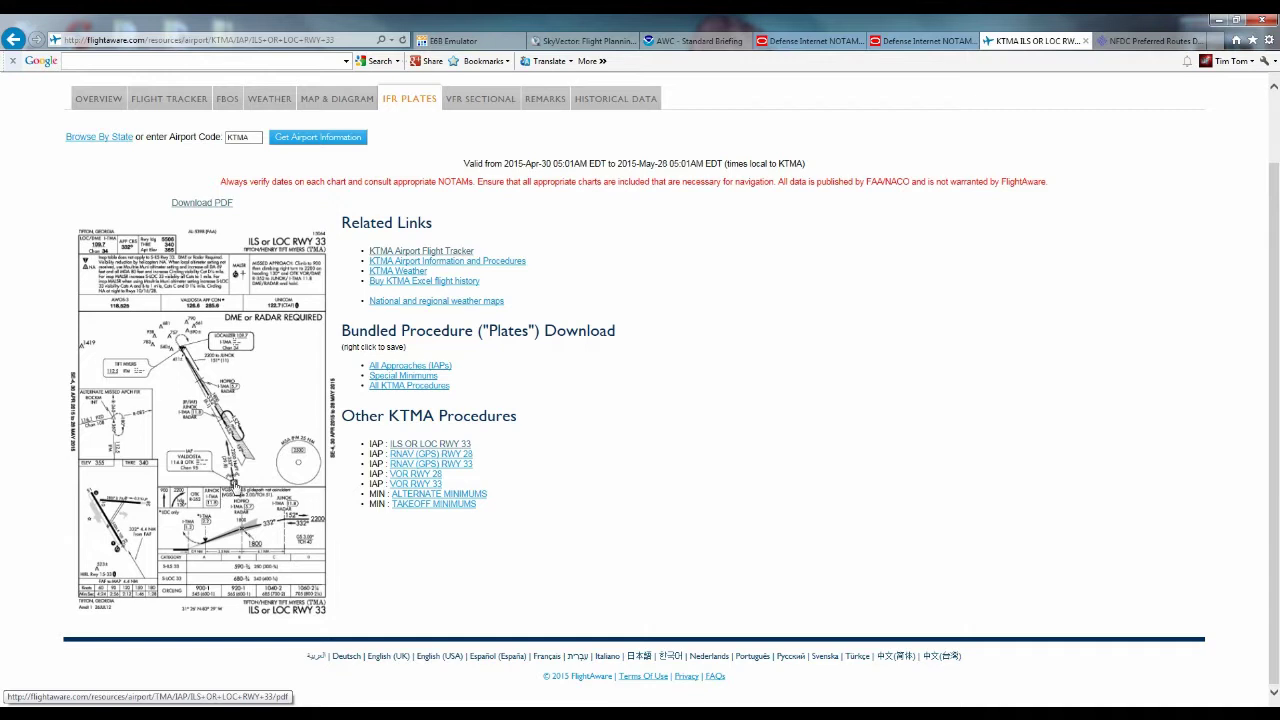
{"action": "key", "text": "alt+Left"}
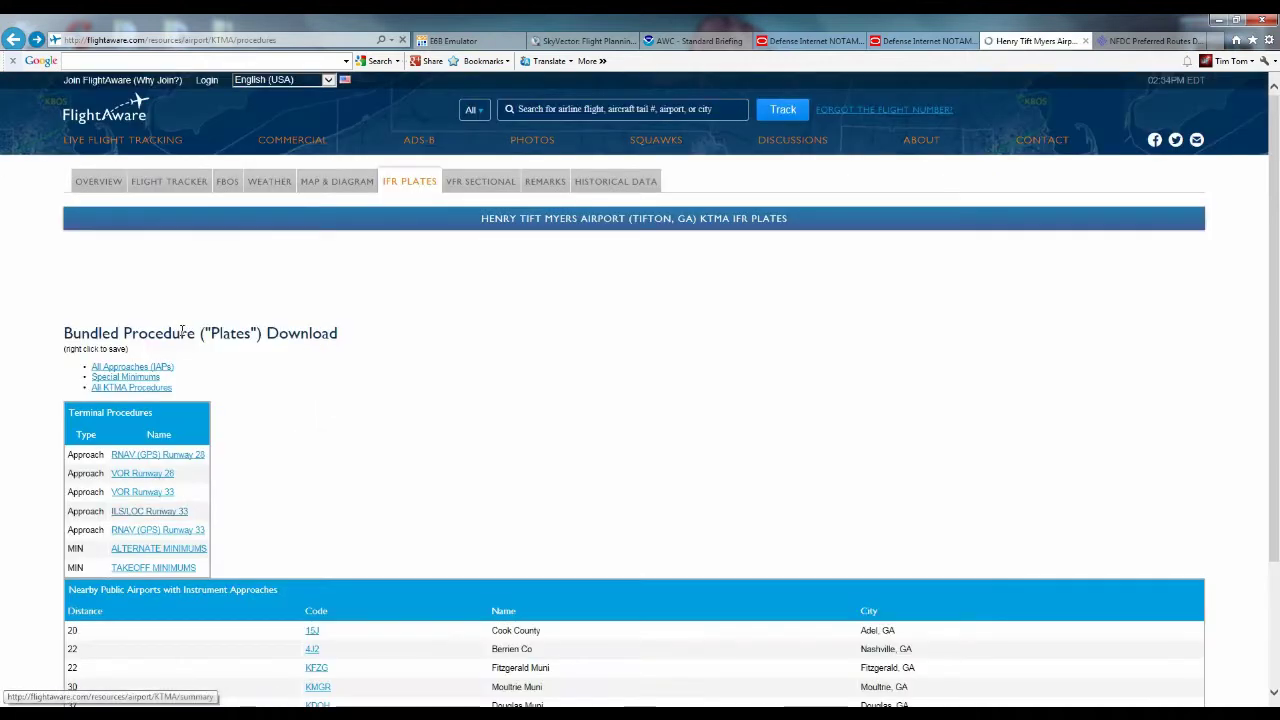
Step: Review the KTMA RNAV (GPS) Runway 28 and Runway 33 approach plates, then return to the terminal procedures list
{"action": "left_click", "coordinate": [165, 455]}
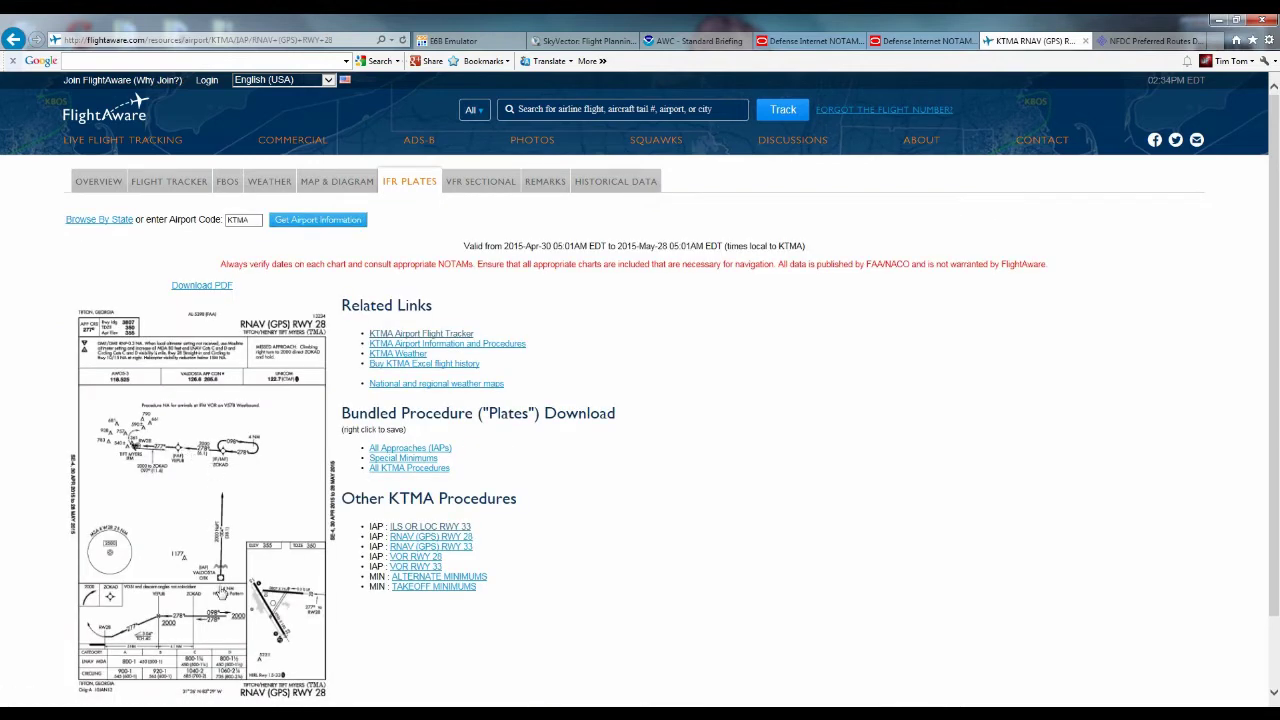
{"action": "left_click", "coordinate": [12, 40]}
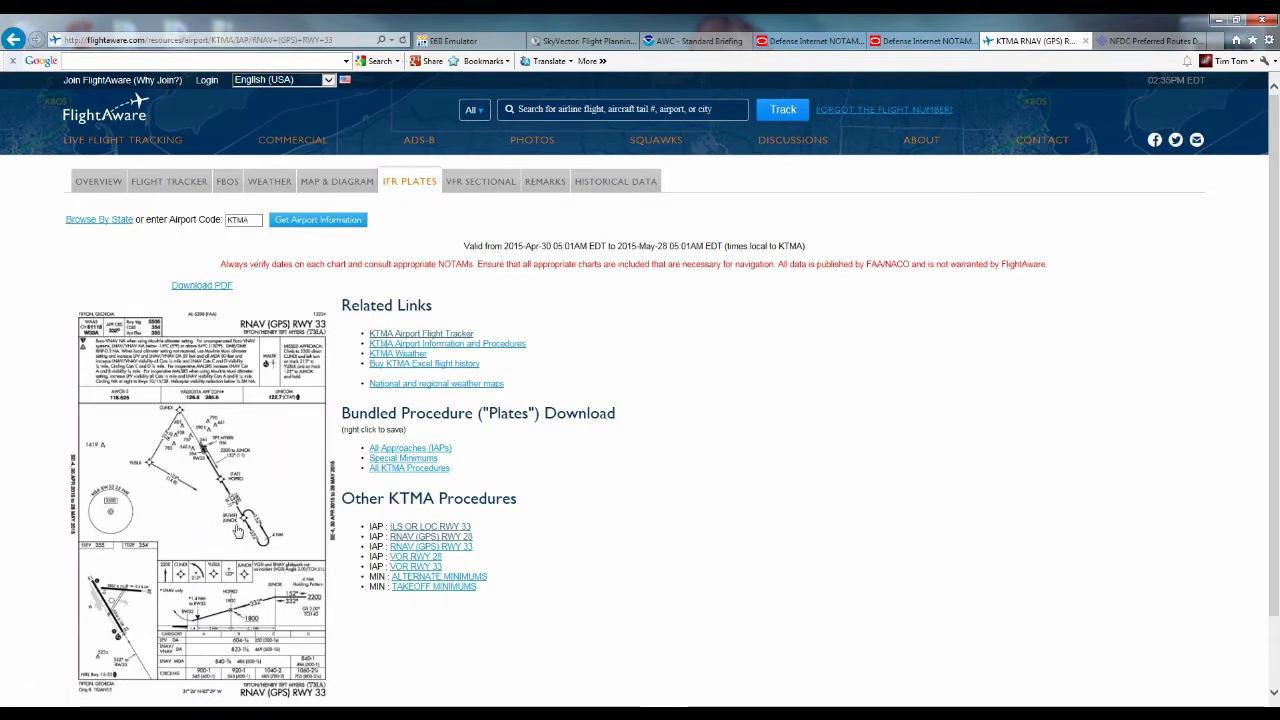
{"action": "left_click", "coordinate": [14, 42]}
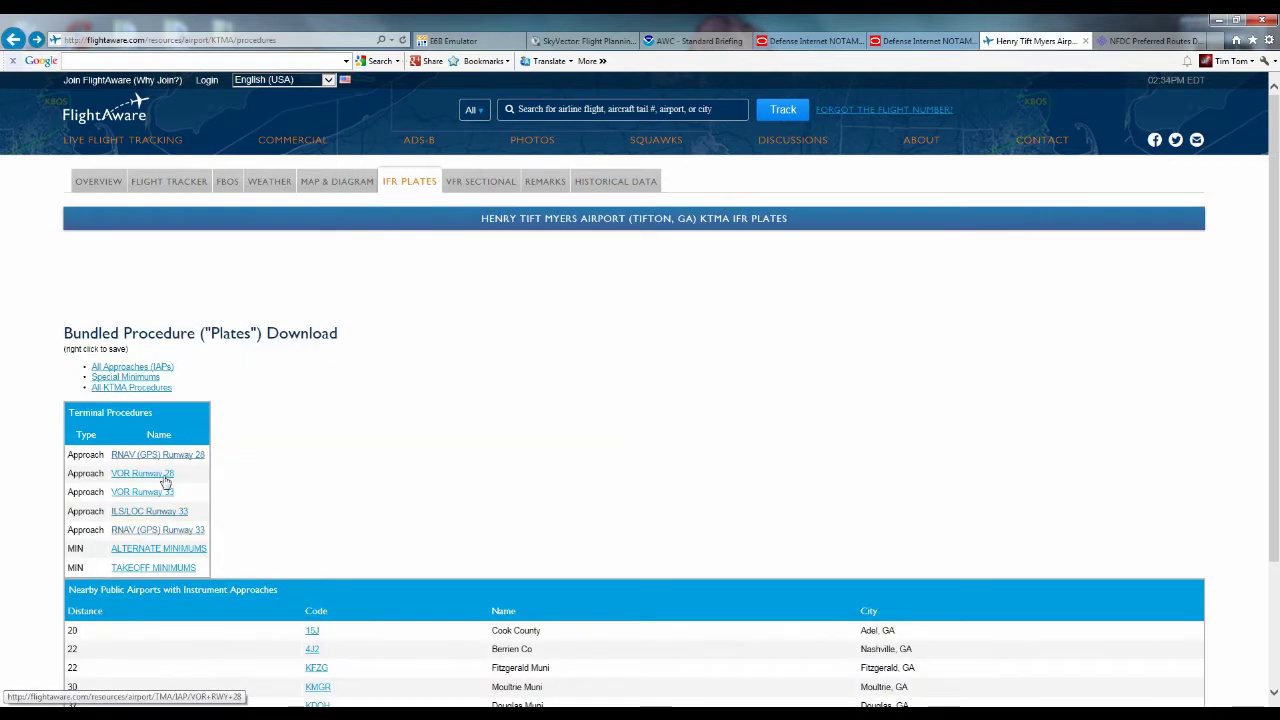
Step: Switch to SkyVector and replace KTMA with the Valdosta VOR (OTK) after KCRG in the flight plan
{"action": "left_click", "coordinate": [165, 482]}
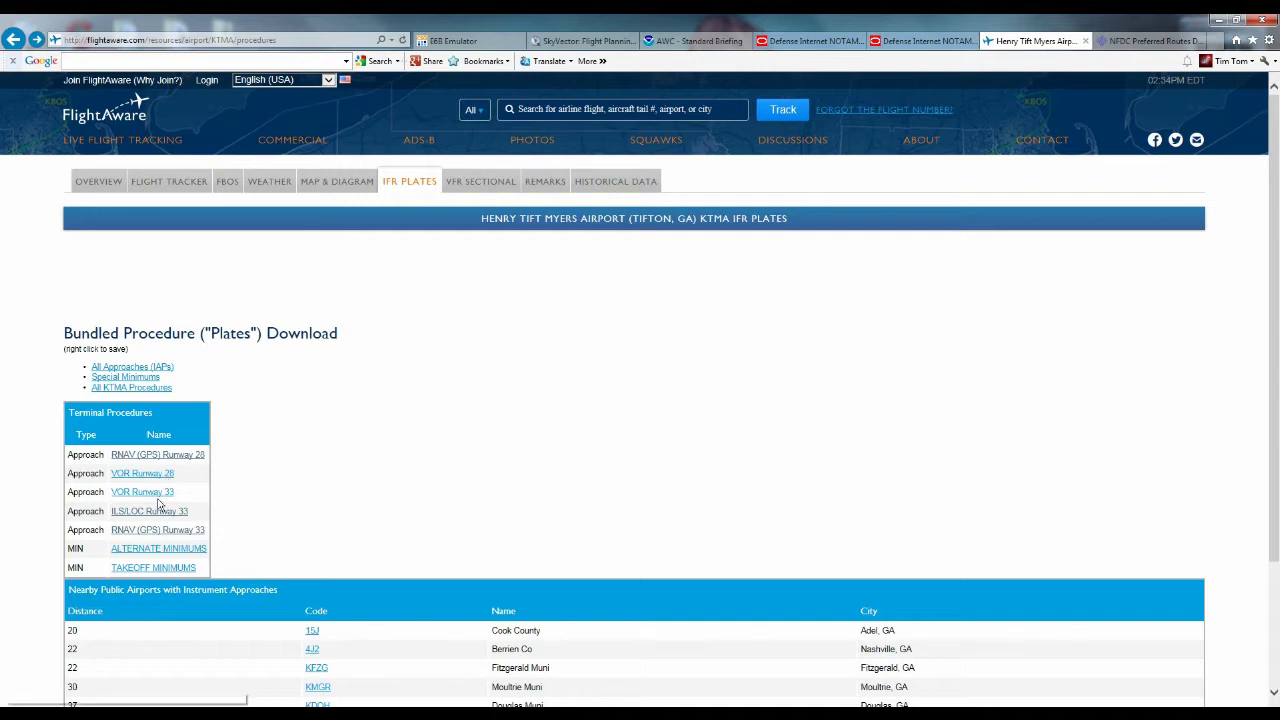
{"action": "left_click", "coordinate": [585, 40]}
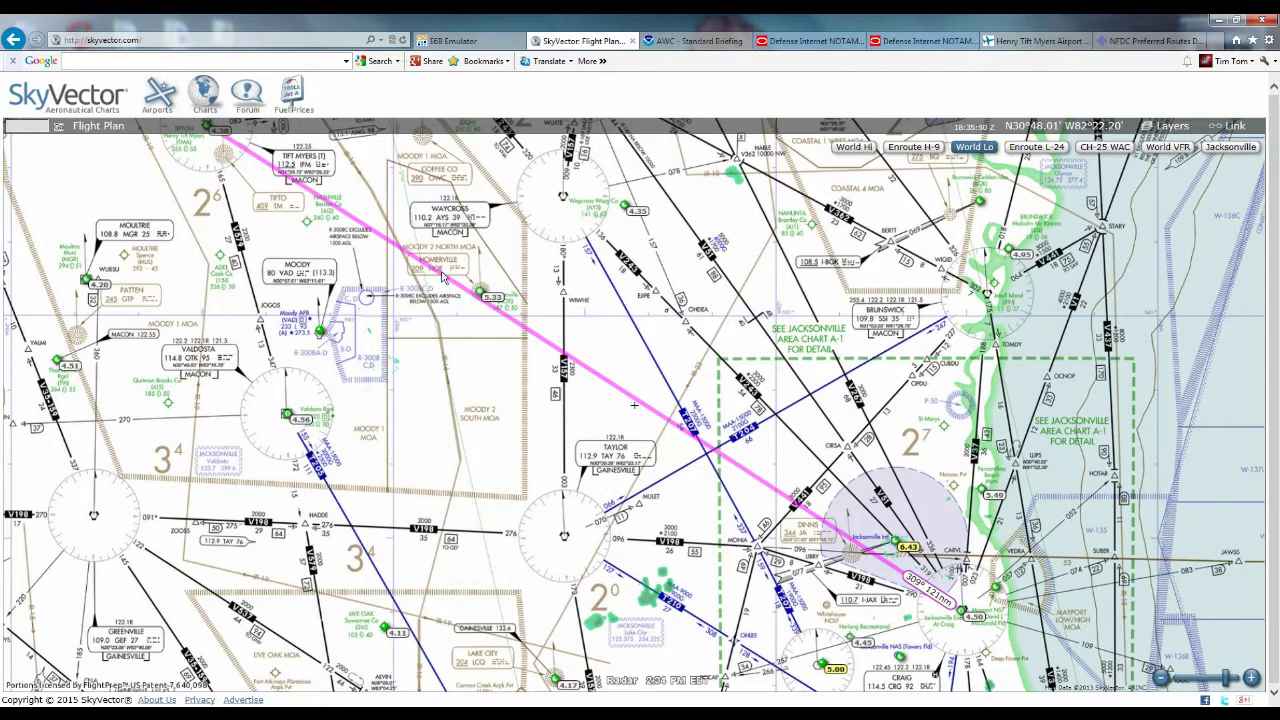
{"action": "left_click", "coordinate": [100, 127]}
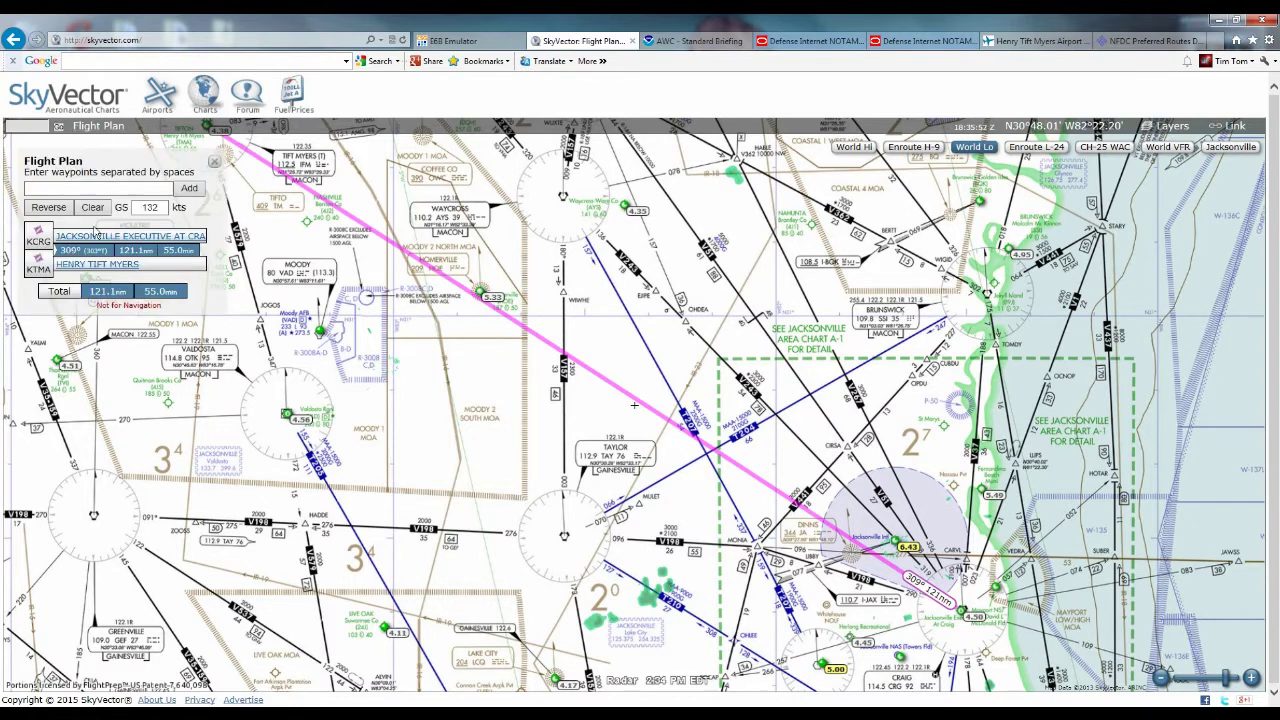
{"action": "left_click", "coordinate": [55, 259]}
{"action": "left_click", "coordinate": [287, 413]}
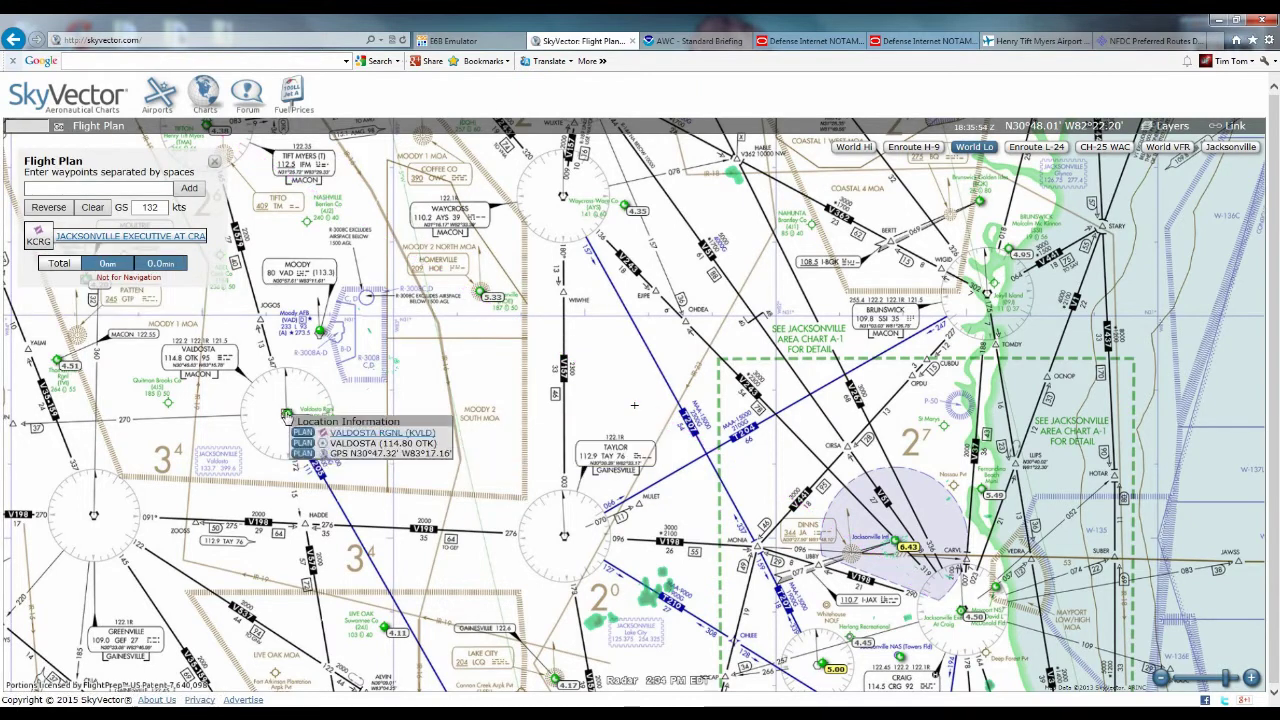
{"action": "left_click", "coordinate": [301, 443]}
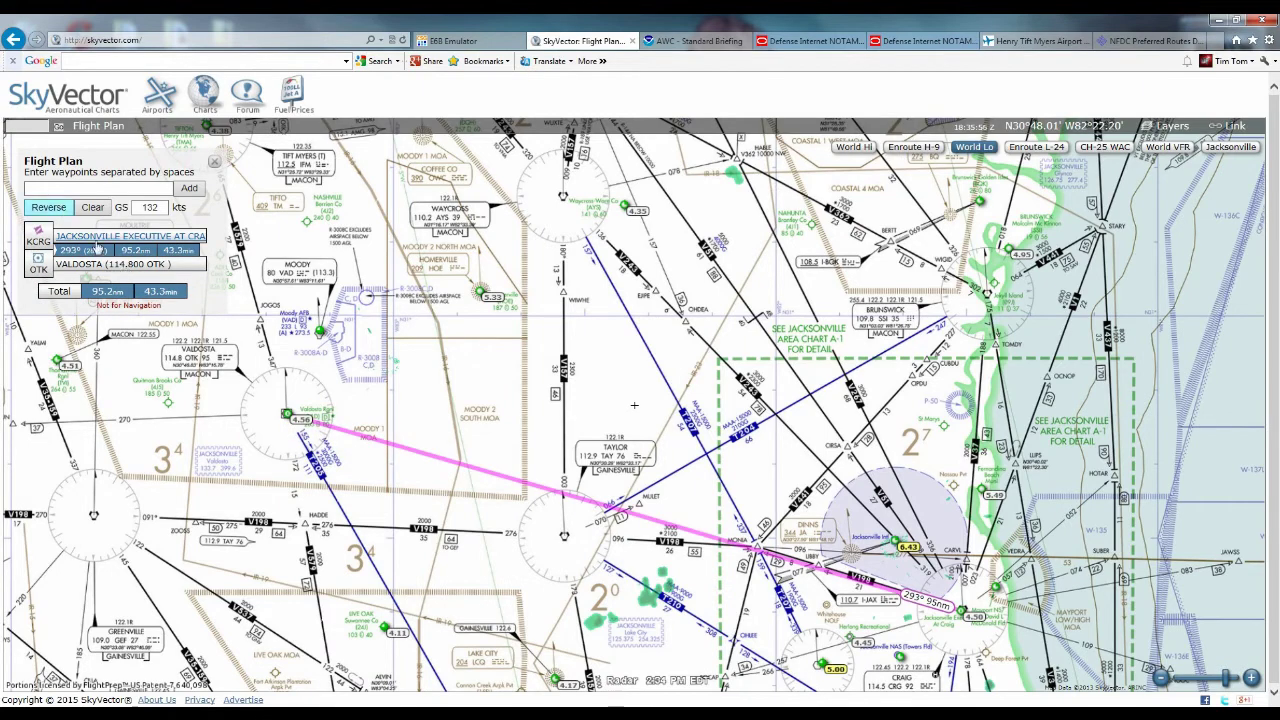
Step: Add Henry Tift Myers (KTMA) to the flight plan as the destination after the Valdosta VOR
{"action": "left_click_drag", "start_coordinate": [229, 189], "coordinate": [293, 241]}
{"action": "left_click", "coordinate": [271, 178]}
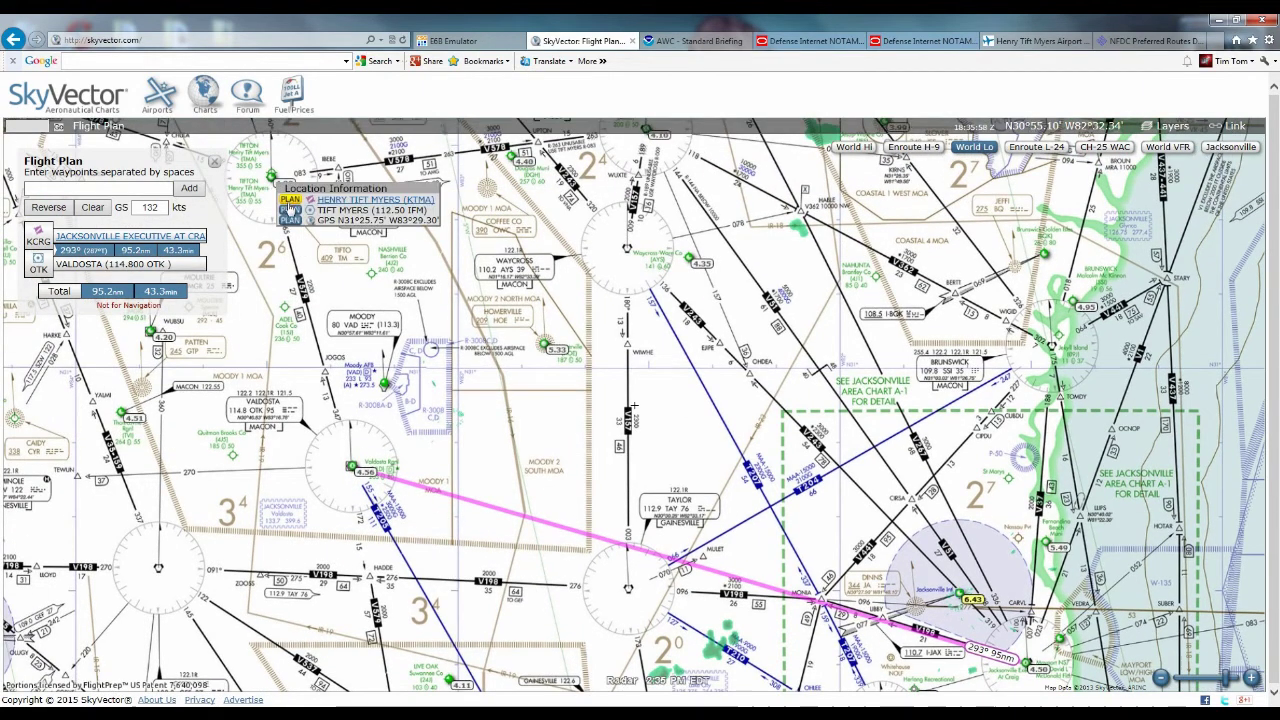
{"action": "left_click", "coordinate": [289, 202]}
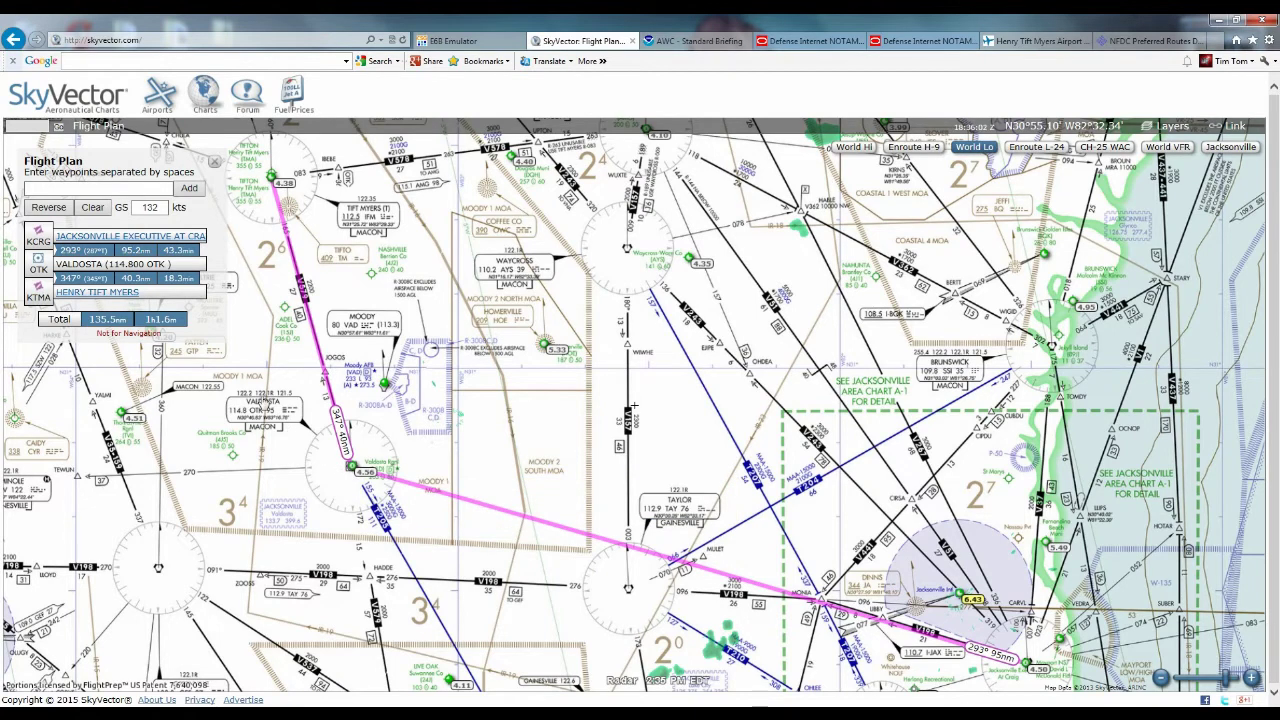
{"action": "left_click_drag", "start_coordinate": [492, 450], "coordinate": [378, 325]}
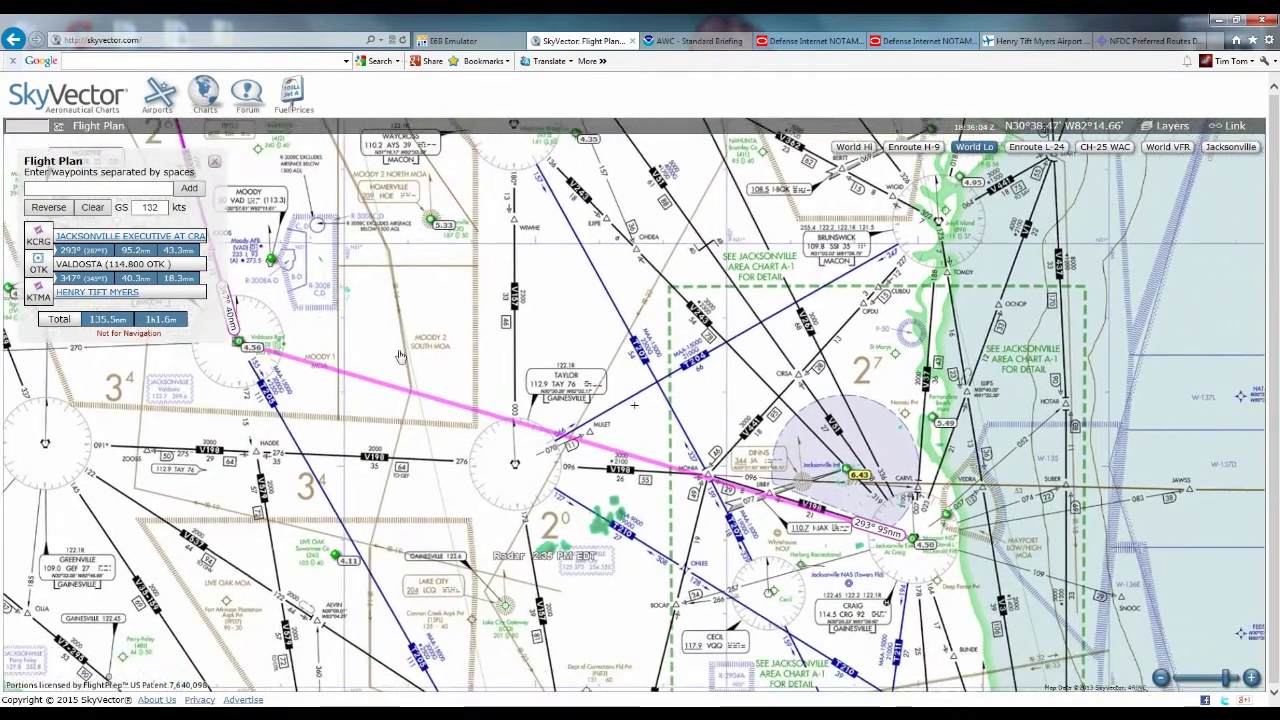
{"action": "left_click_drag", "start_coordinate": [539, 372], "coordinate": [520, 373]}
{"action": "left_click_drag", "start_coordinate": [448, 304], "coordinate": [410, 372]}
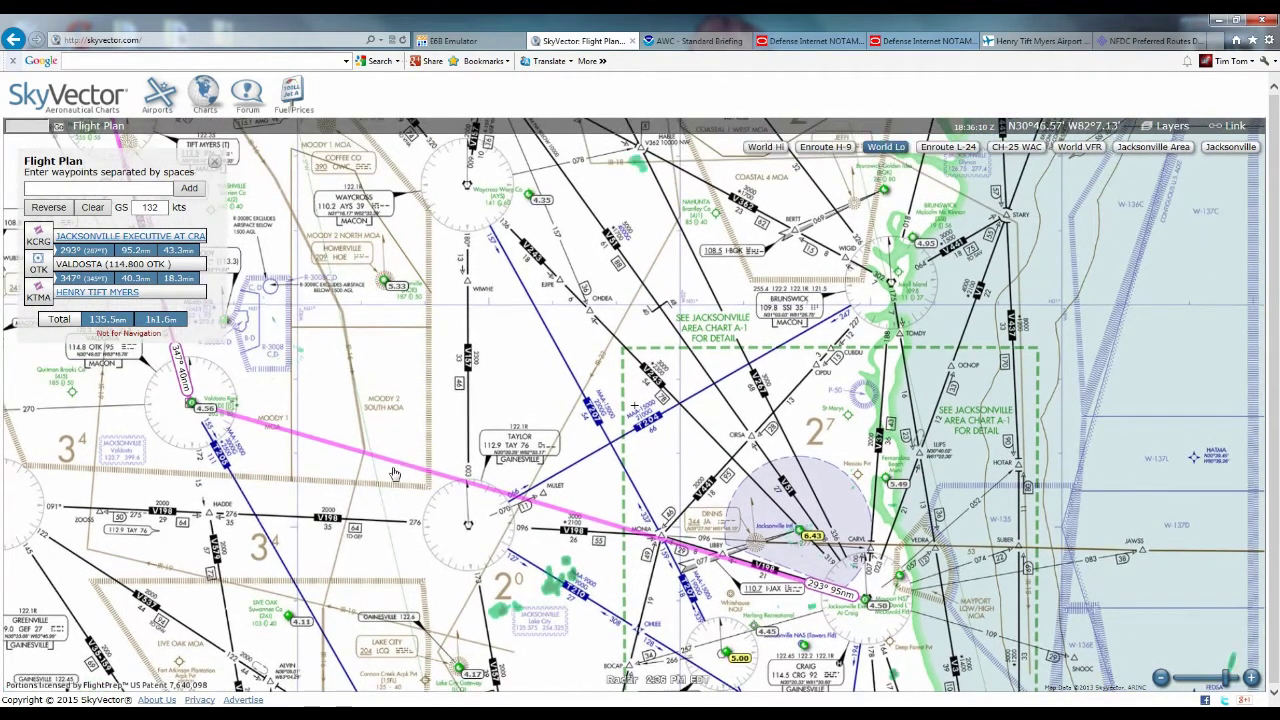
{"action": "left_click_drag", "start_coordinate": [395, 469], "coordinate": [400, 340]}
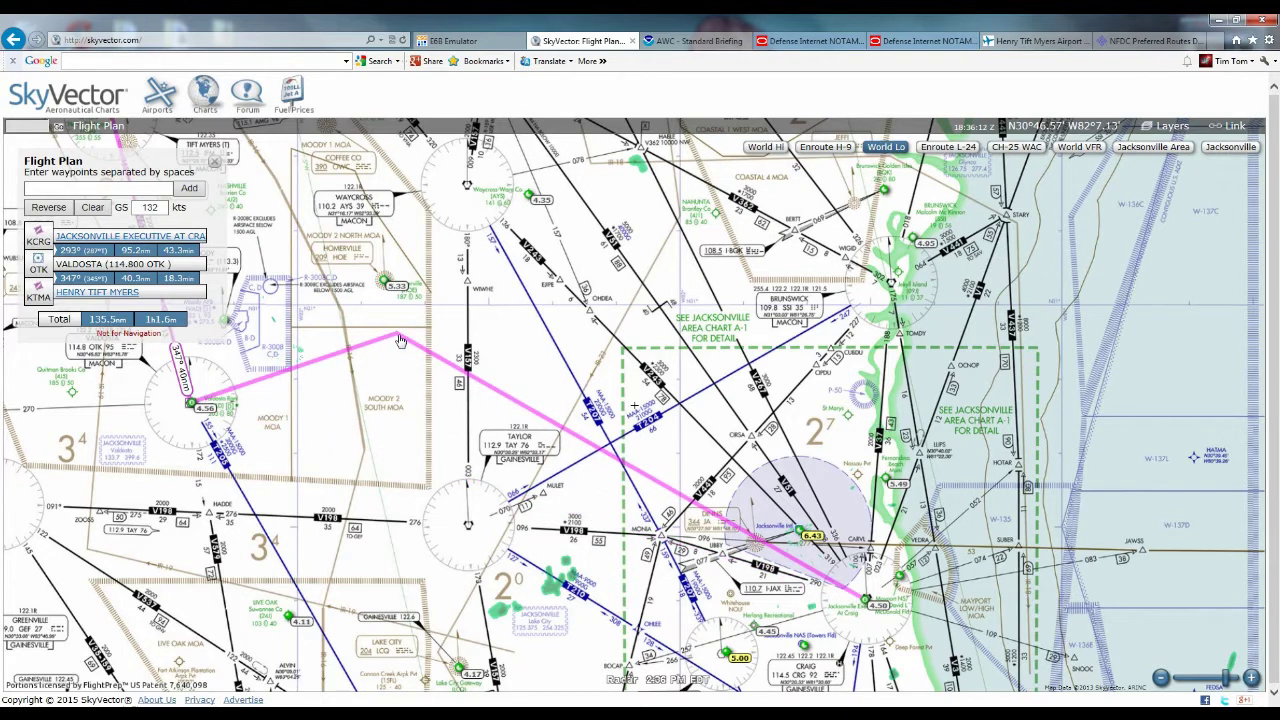
{"action": "left_click_drag", "start_coordinate": [400, 340], "coordinate": [650, 534]}
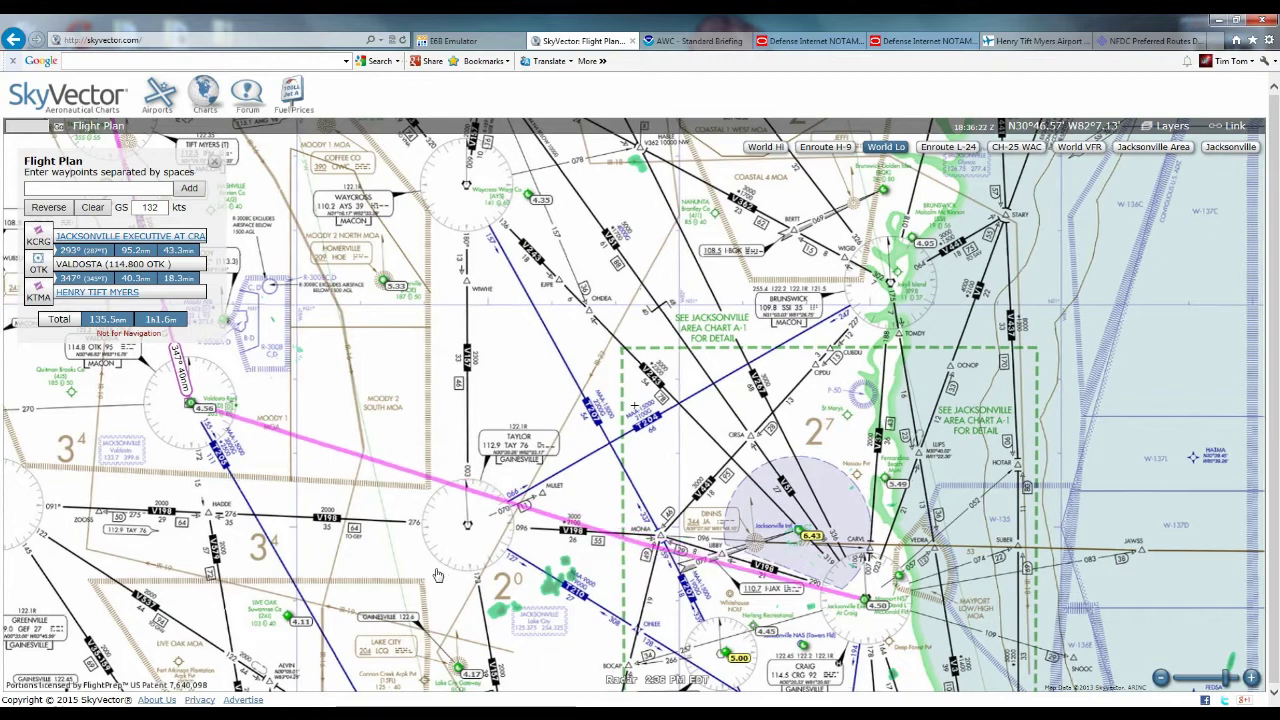
Step: Insert the MONIA intersection into the flight plan between Jacksonville Executive (KCRG) and the Valdosta VOR
{"action": "left_click_drag", "start_coordinate": [444, 577], "coordinate": [390, 563]}
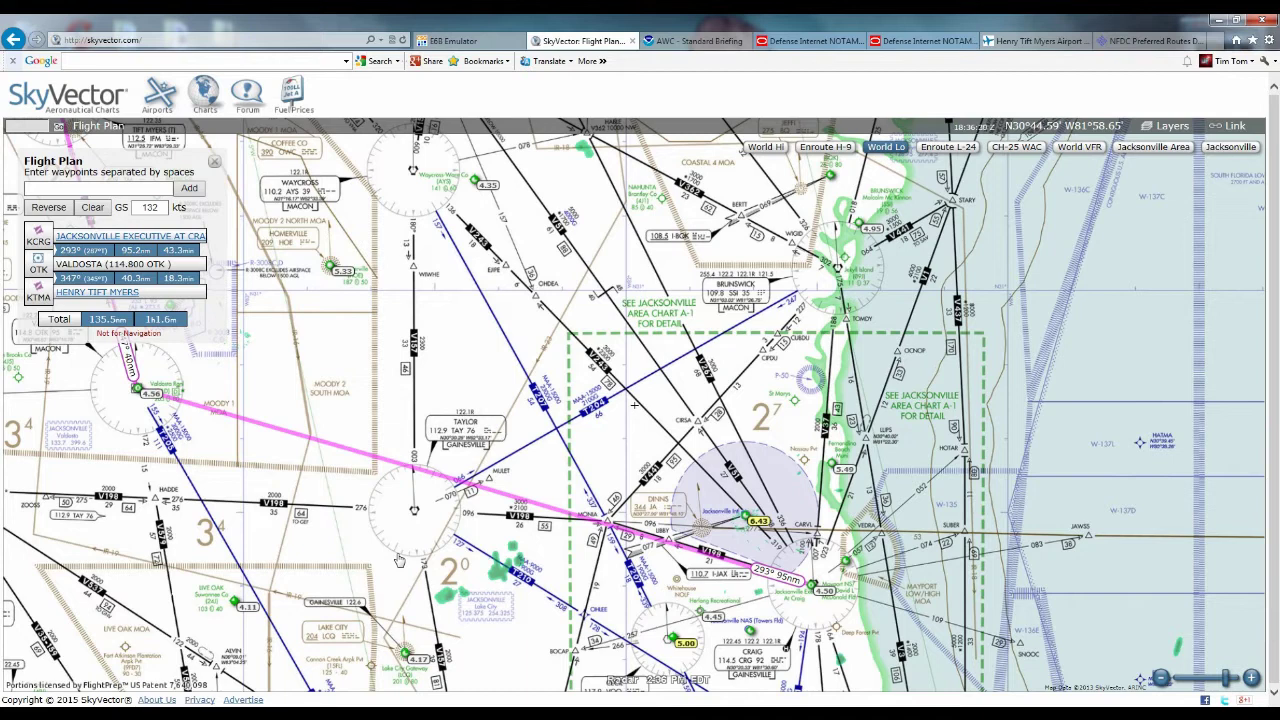
{"action": "left_click_drag", "start_coordinate": [616, 380], "coordinate": [492, 290]}
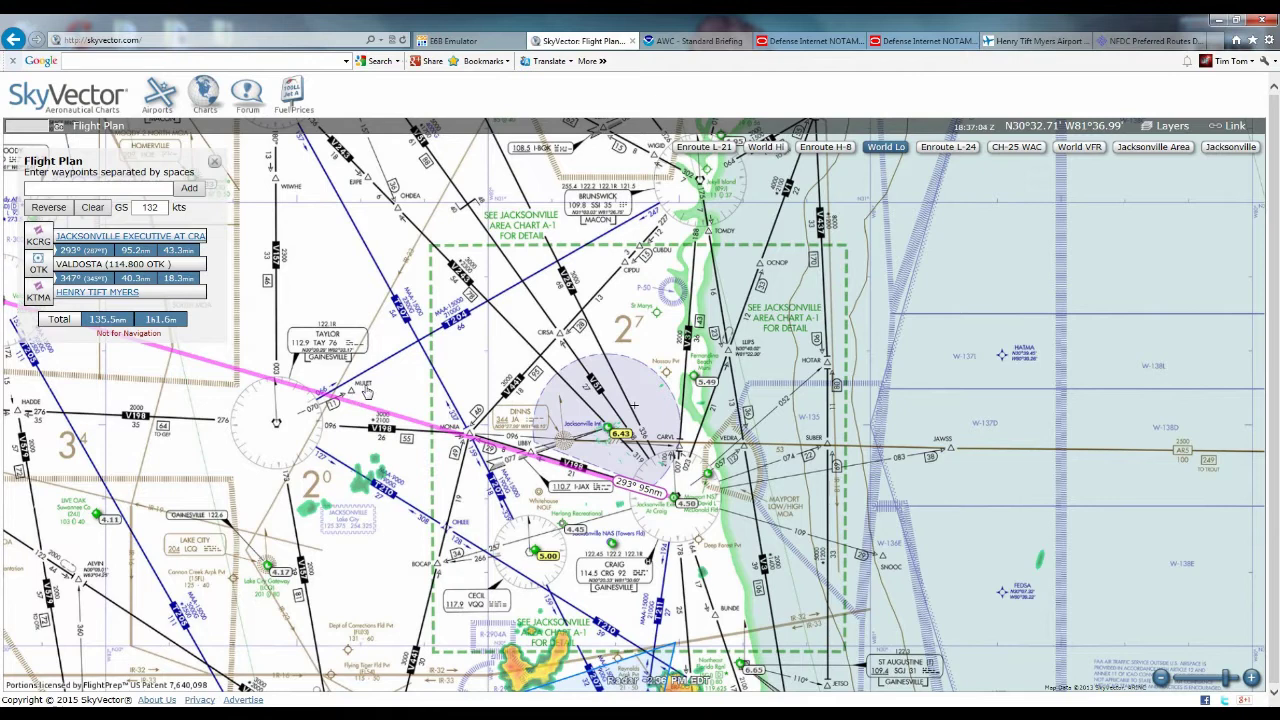
{"action": "left_click_drag", "start_coordinate": [353, 410], "coordinate": [340, 503]}
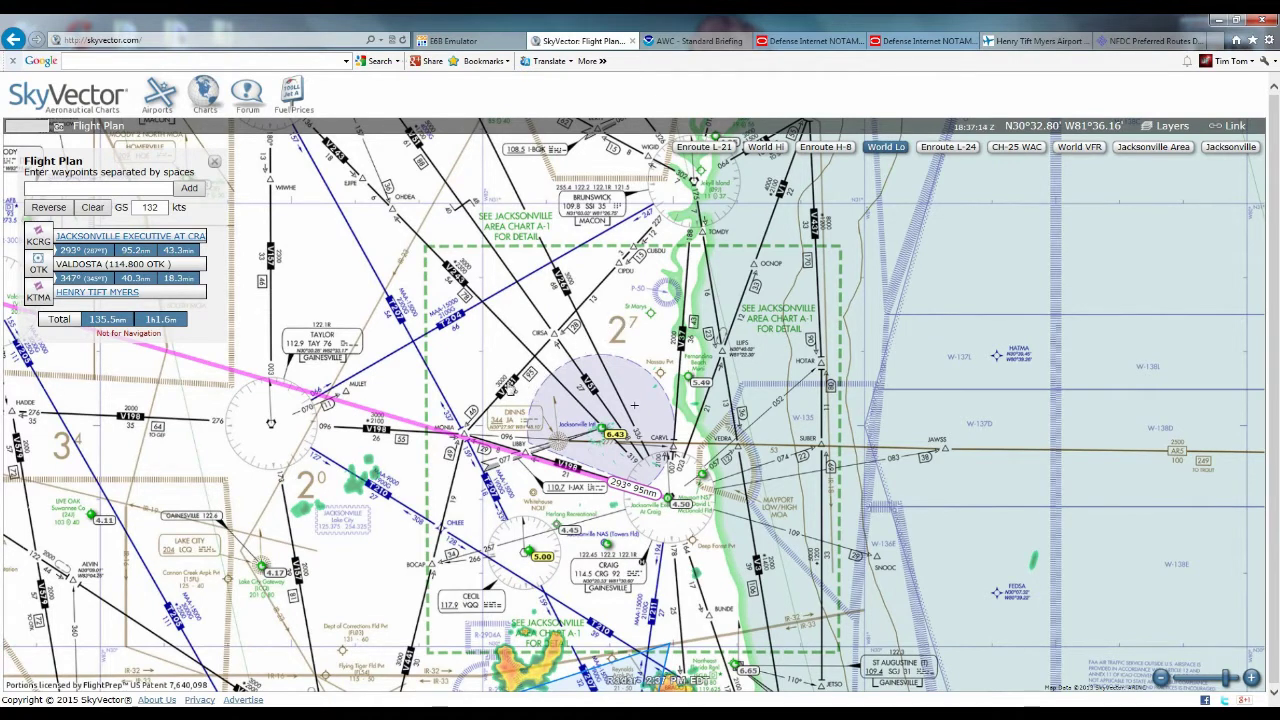
{"action": "left_click_drag", "start_coordinate": [464, 440], "coordinate": [463, 437]}
{"action": "left_click", "coordinate": [466, 440]}
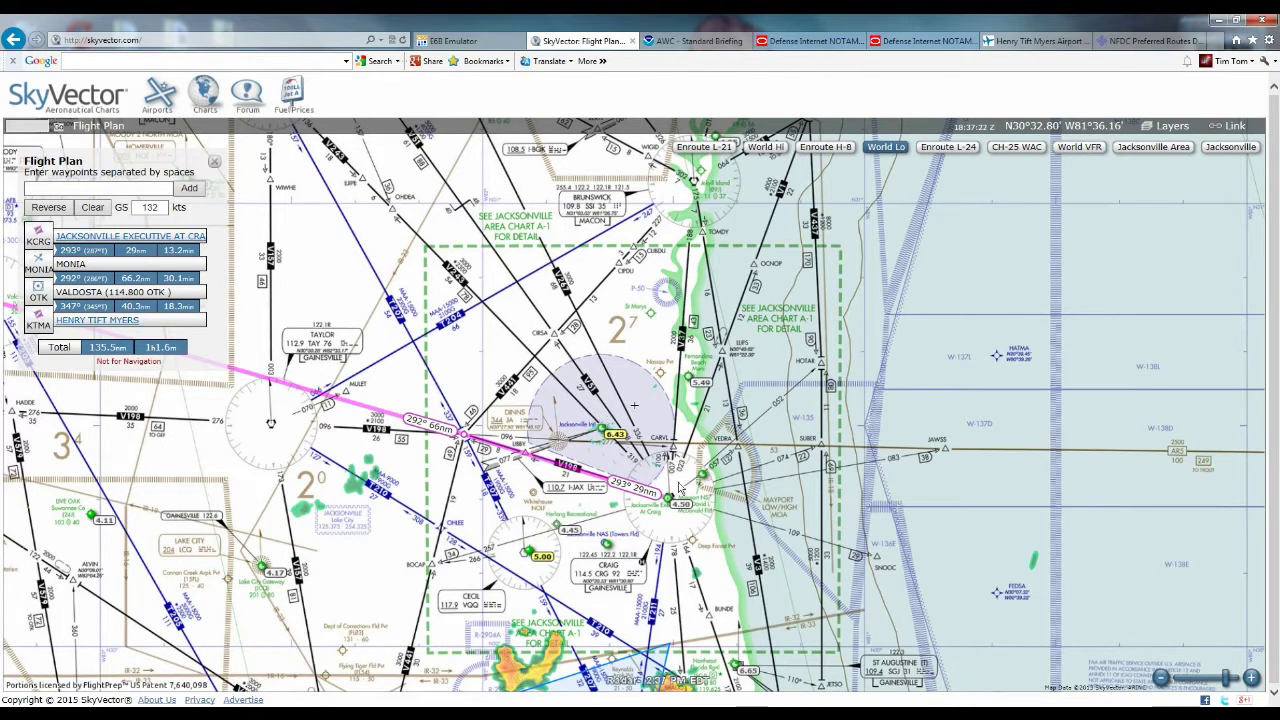
Step: Examine the World Lo chart along the route from Jacksonville to Valdosta, including the V198 airway and the surrounding weather
{"action": "mouse_move", "coordinate": [676, 497]}
{"action": "left_click_drag", "start_coordinate": [623, 484], "coordinate": [603, 517]}
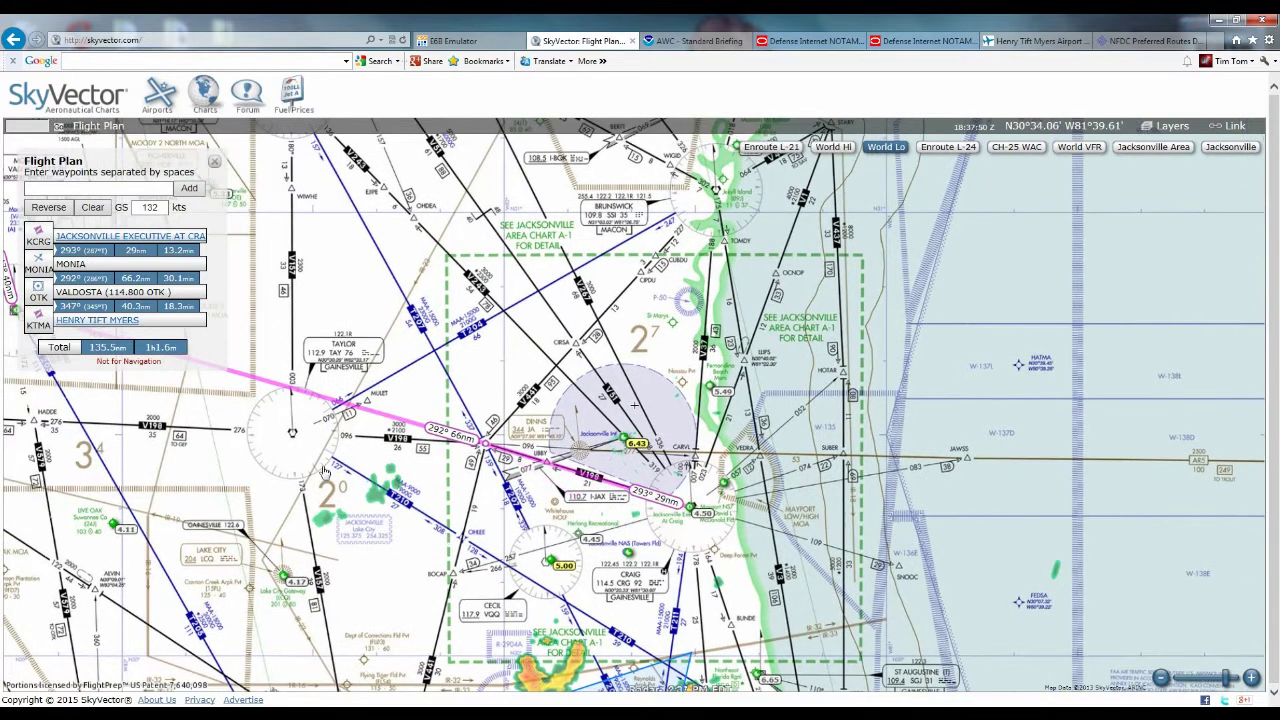
{"action": "left_click_drag", "start_coordinate": [378, 510], "coordinate": [646, 493]}
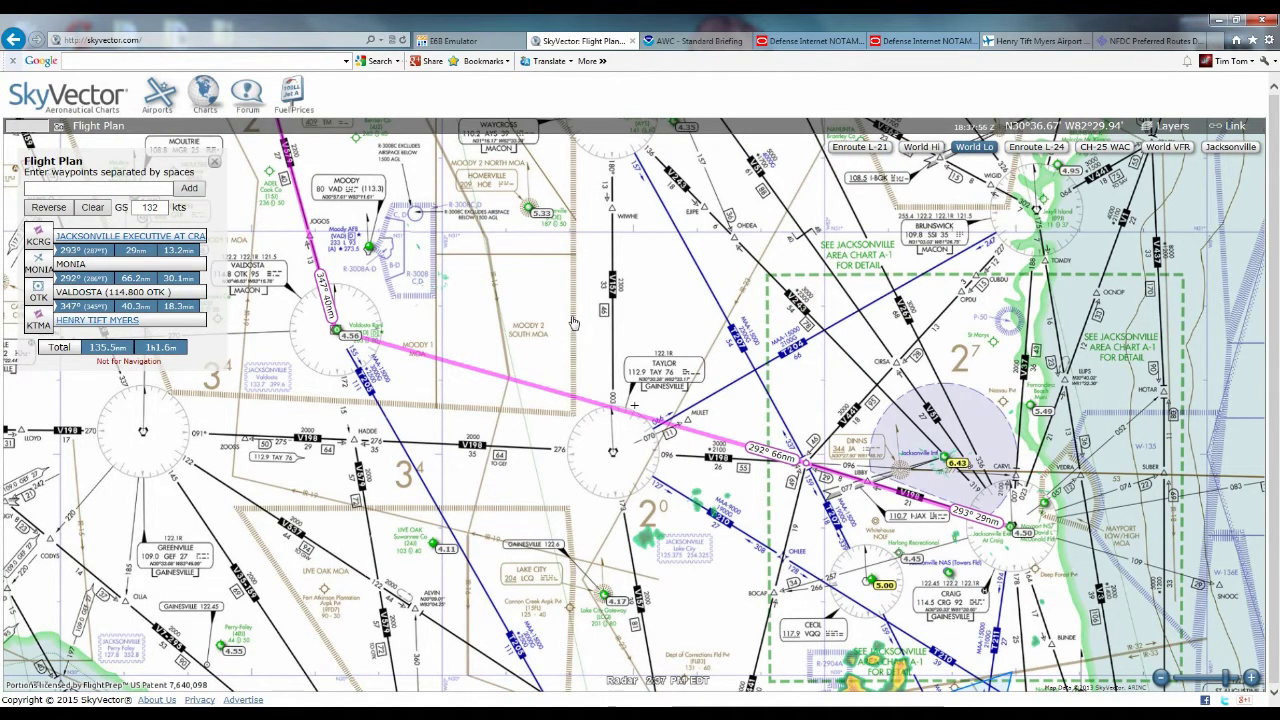
{"action": "left_click_drag", "start_coordinate": [507, 371], "coordinate": [458, 382]}
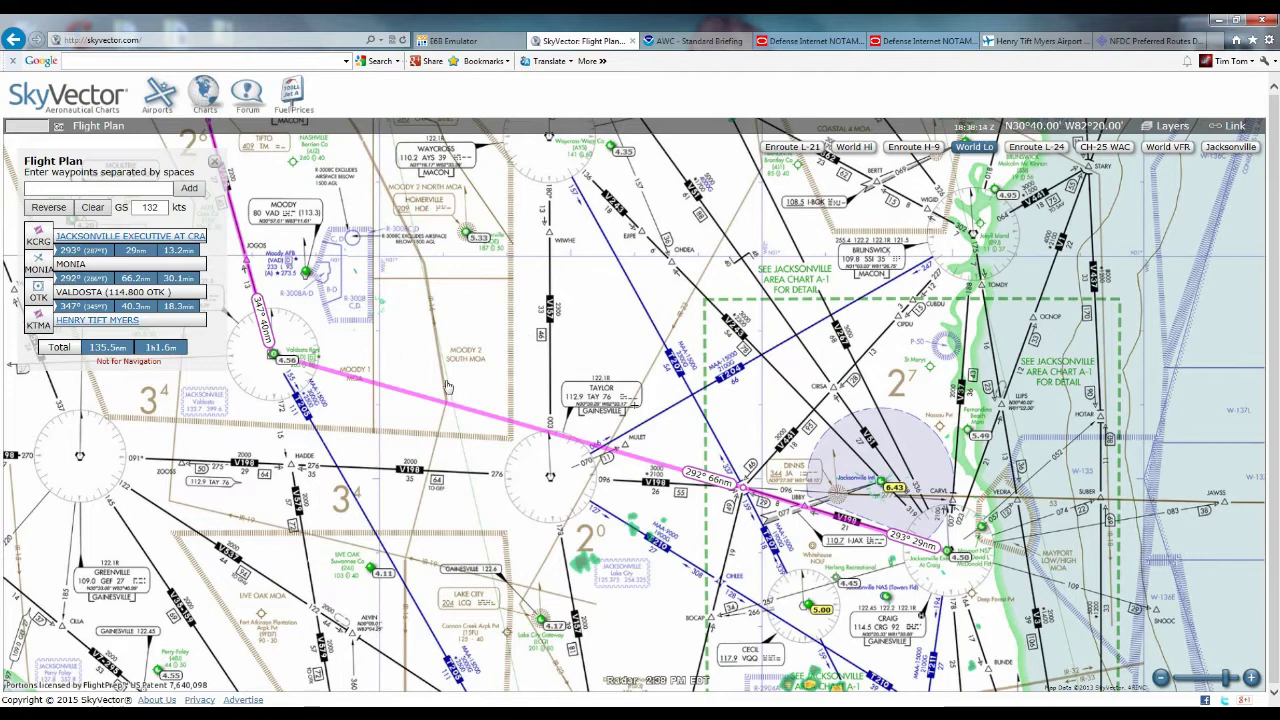
{"action": "key", "text": "Left"}
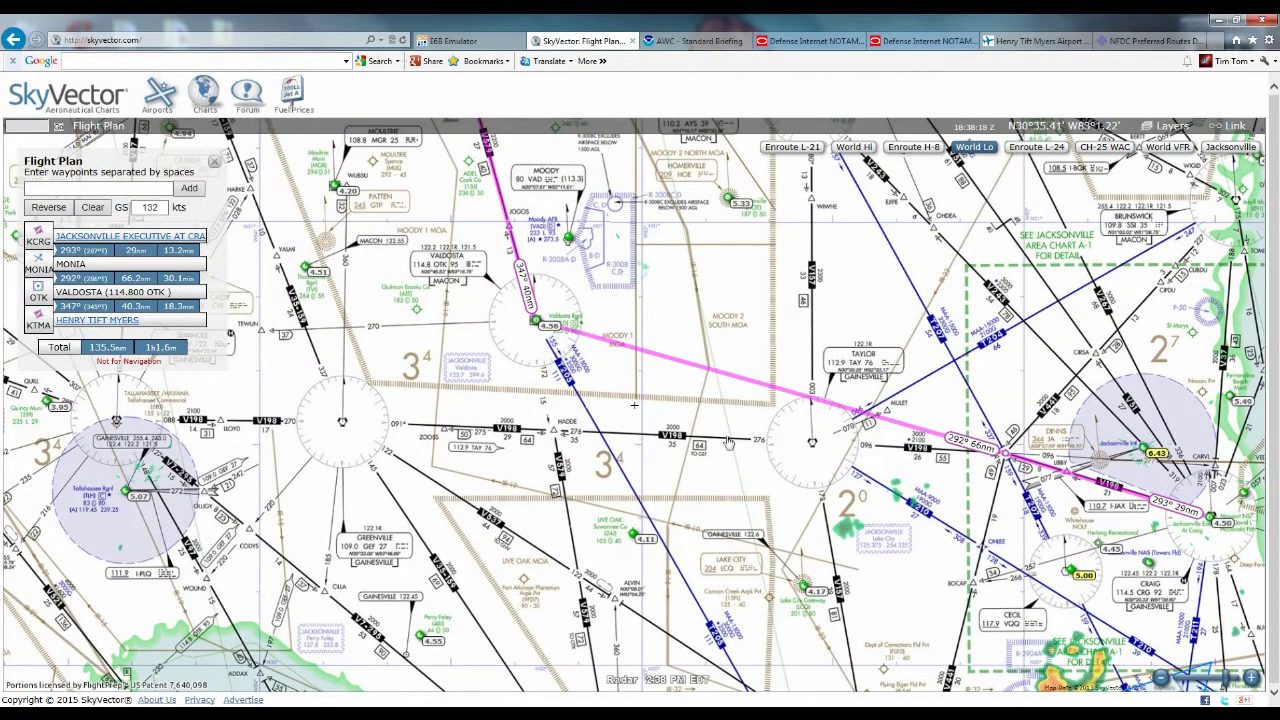
{"action": "key", "text": "Right"}
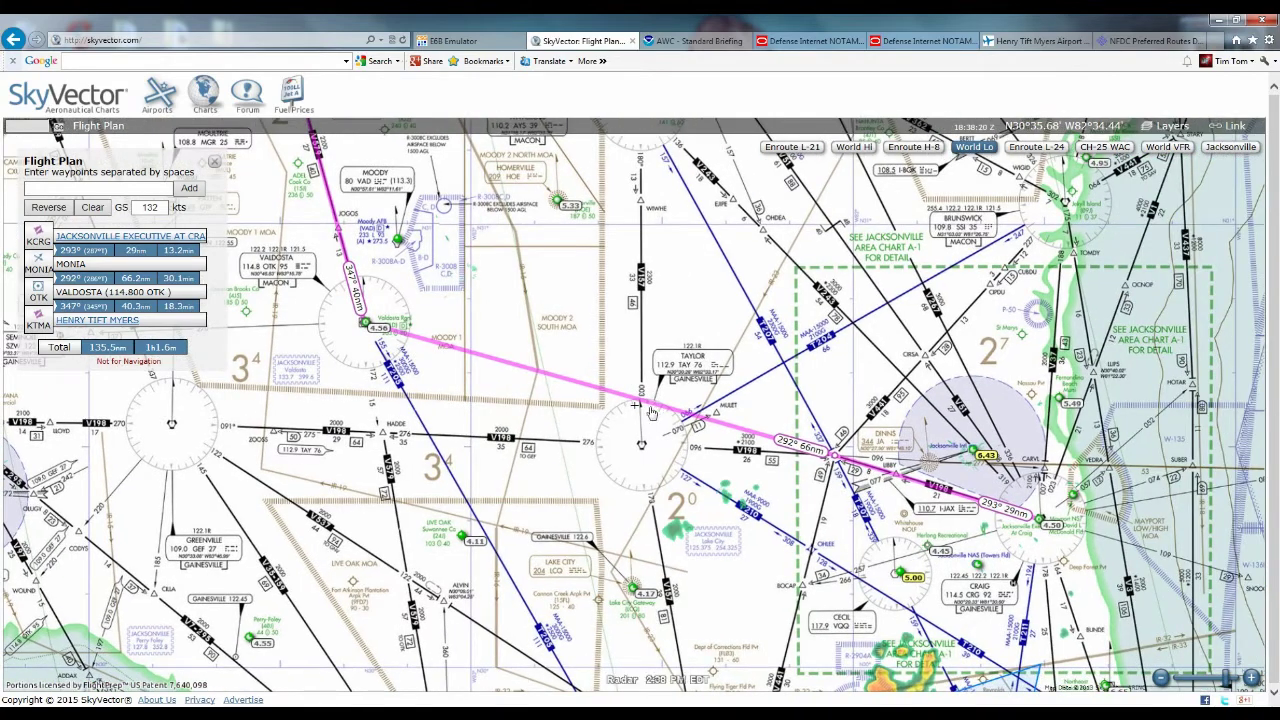
{"action": "key", "text": "Right"}
{"action": "key", "text": "Down"}
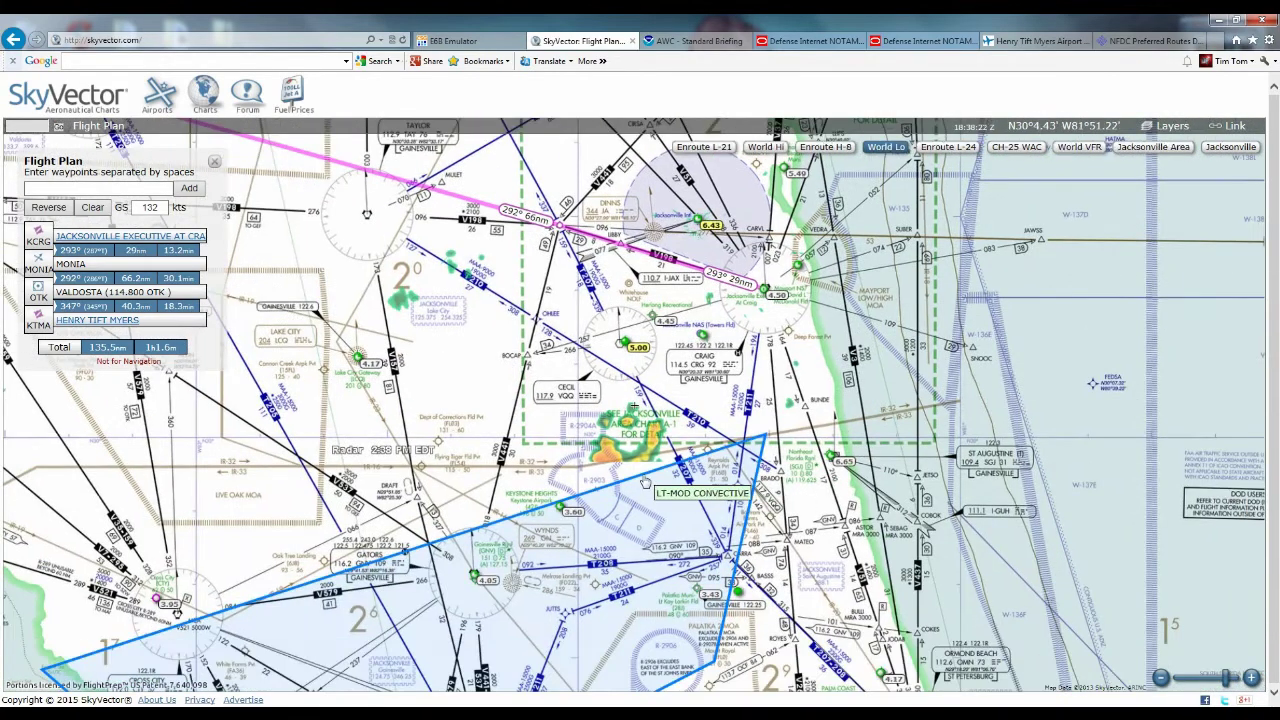
{"action": "key", "text": "Up"}
{"action": "key", "text": "Up"}
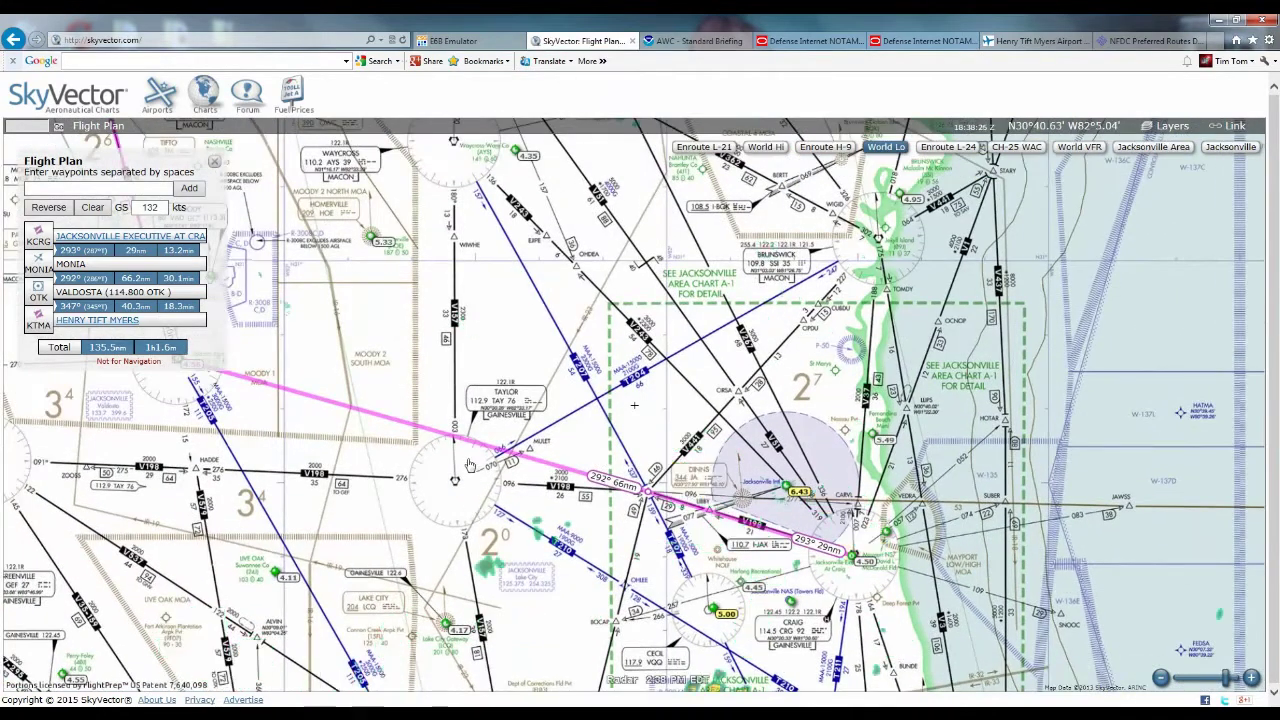
Step: Reroute the leg between MONIA and Valdosta through the Taylor VOR (TAY)
{"action": "left_click_drag", "start_coordinate": [268, 454], "coordinate": [512, 457]}
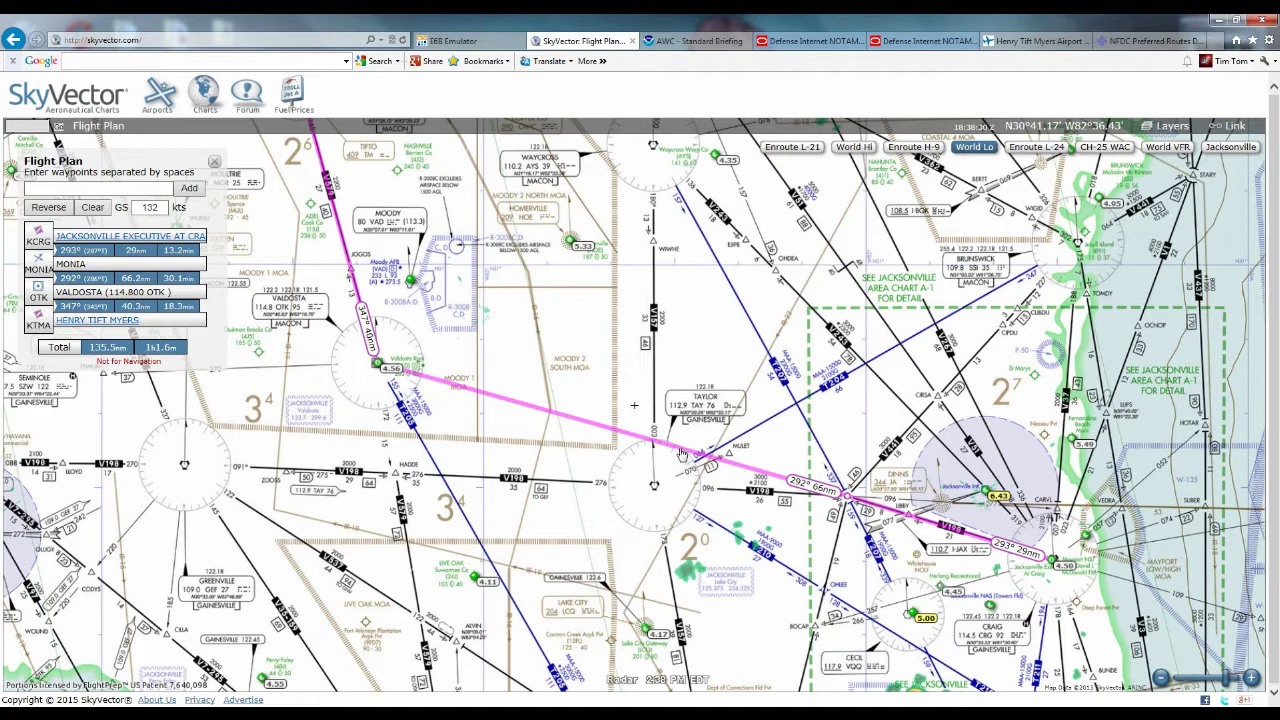
{"action": "left_click_drag", "start_coordinate": [681, 453], "coordinate": [654, 485]}
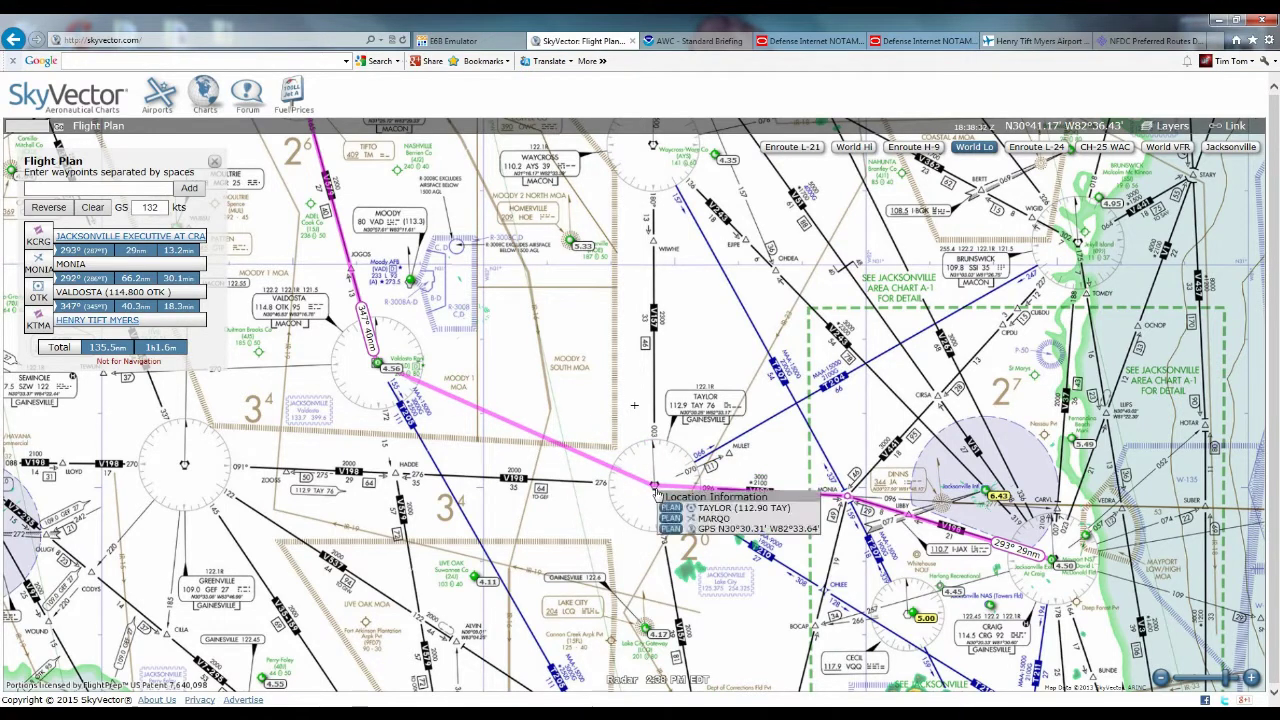
{"action": "left_click", "coordinate": [669, 508]}
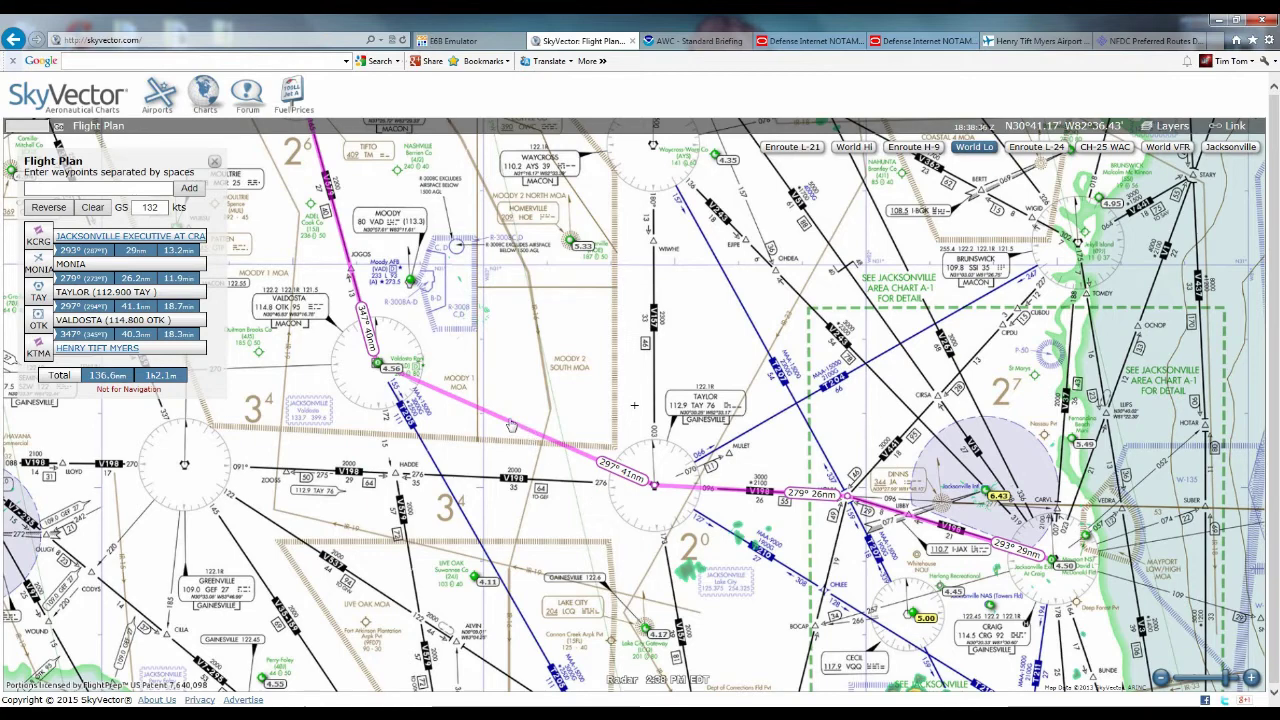
Step: Reroute the leg between the Taylor and Valdosta VORs through the HADDE intersection on V198
{"action": "left_click_drag", "start_coordinate": [568, 410], "coordinate": [550, 400]}
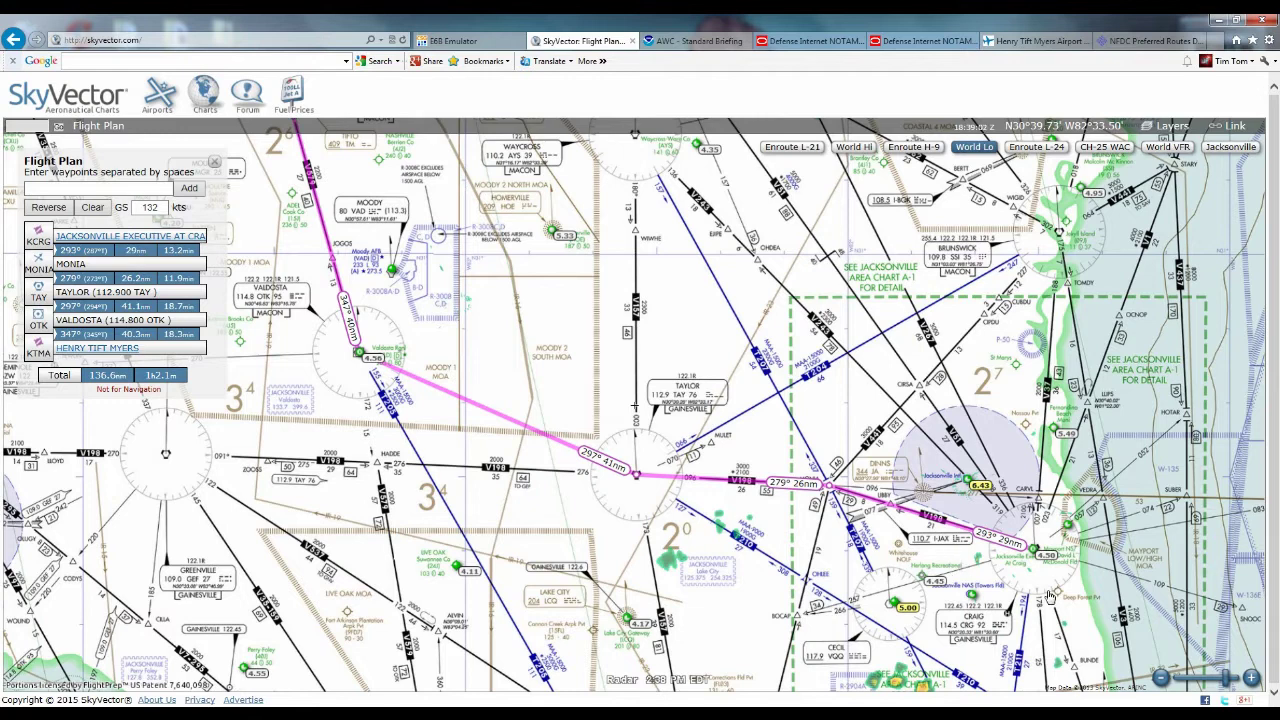
{"action": "mouse_move", "coordinate": [1045, 557]}
{"action": "left_click_drag", "start_coordinate": [450, 395], "coordinate": [460, 432]}
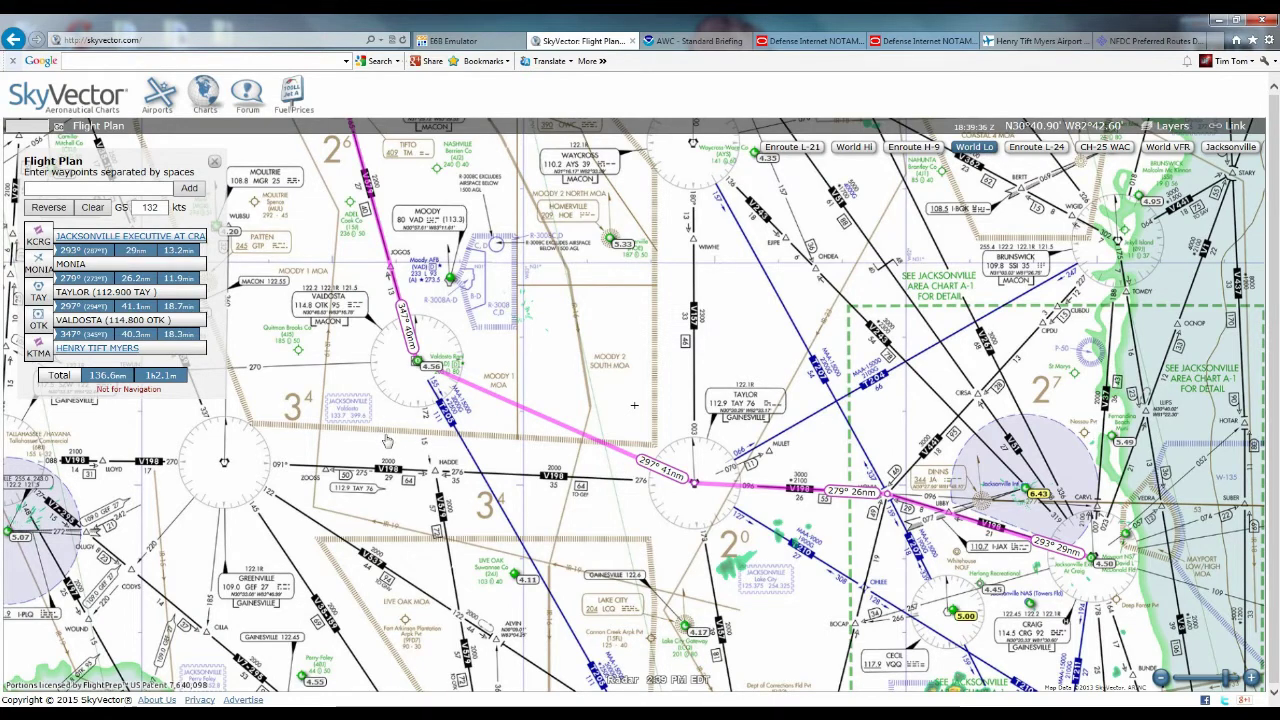
{"action": "left_click_drag", "start_coordinate": [541, 418], "coordinate": [438, 478]}
{"action": "left_click", "coordinate": [446, 484]}
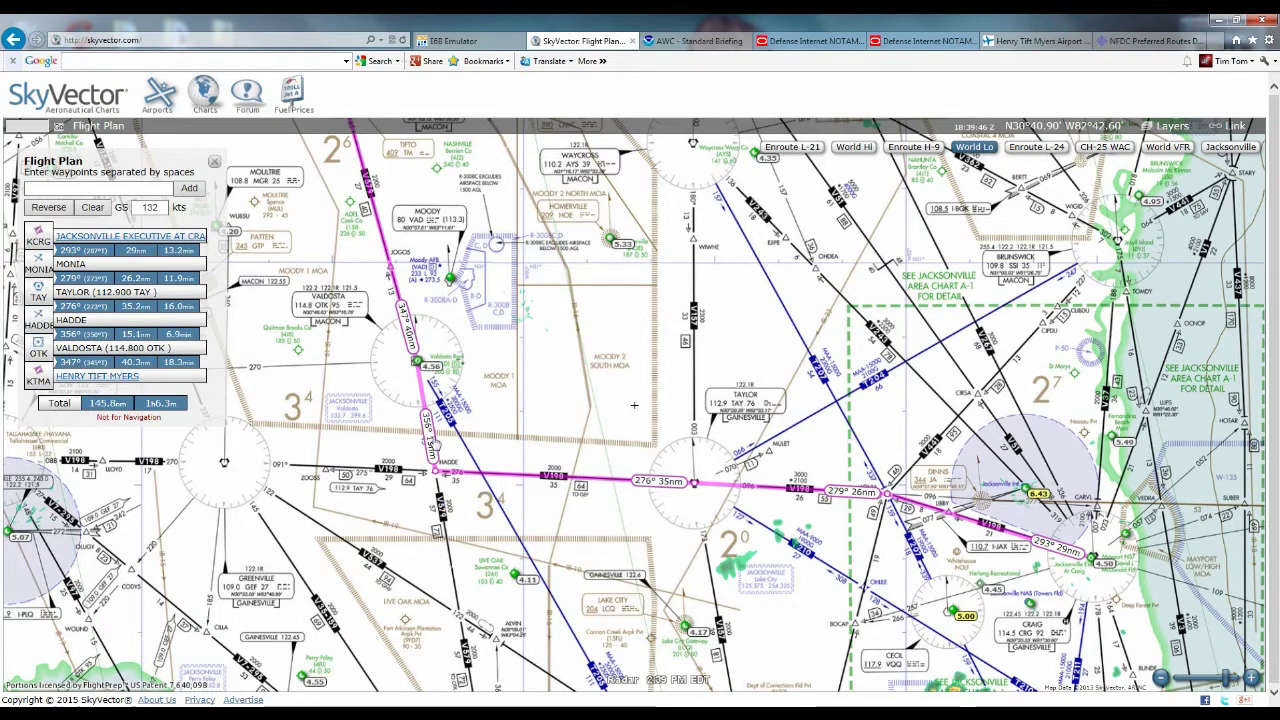
{"action": "left_click_drag", "start_coordinate": [368, 370], "coordinate": [422, 352]}
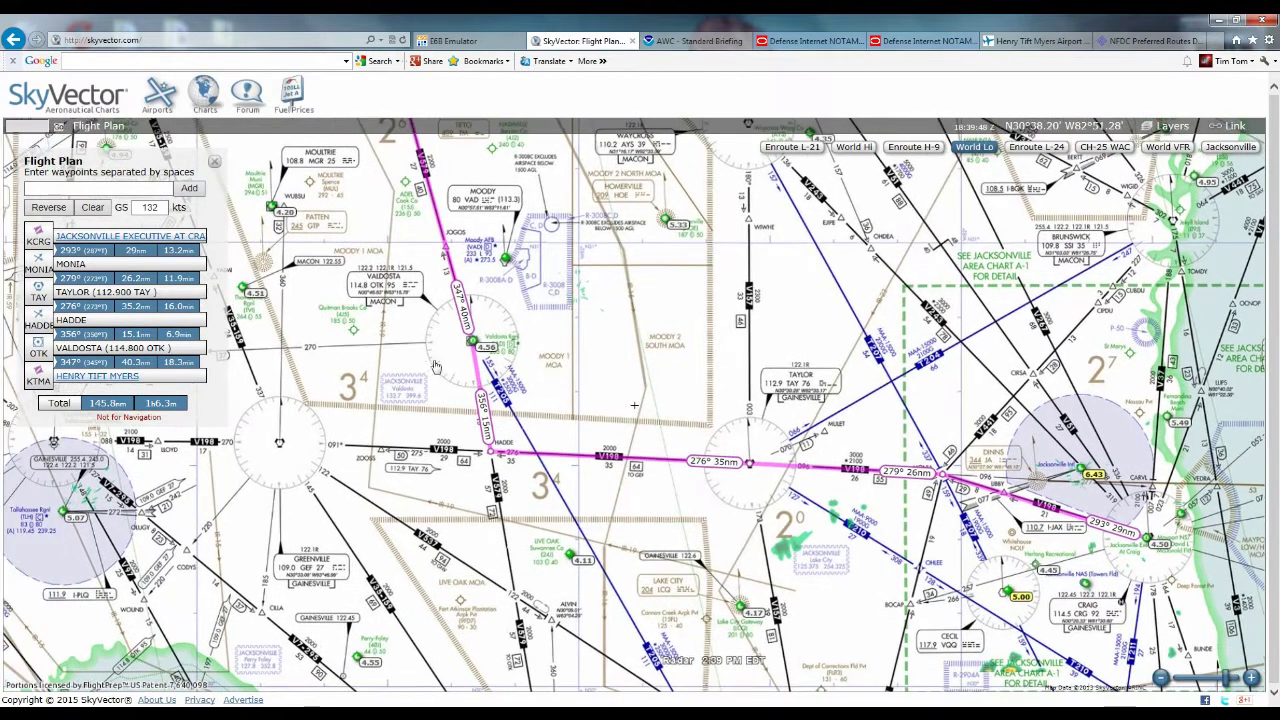
{"action": "mouse_move", "coordinate": [472, 339]}
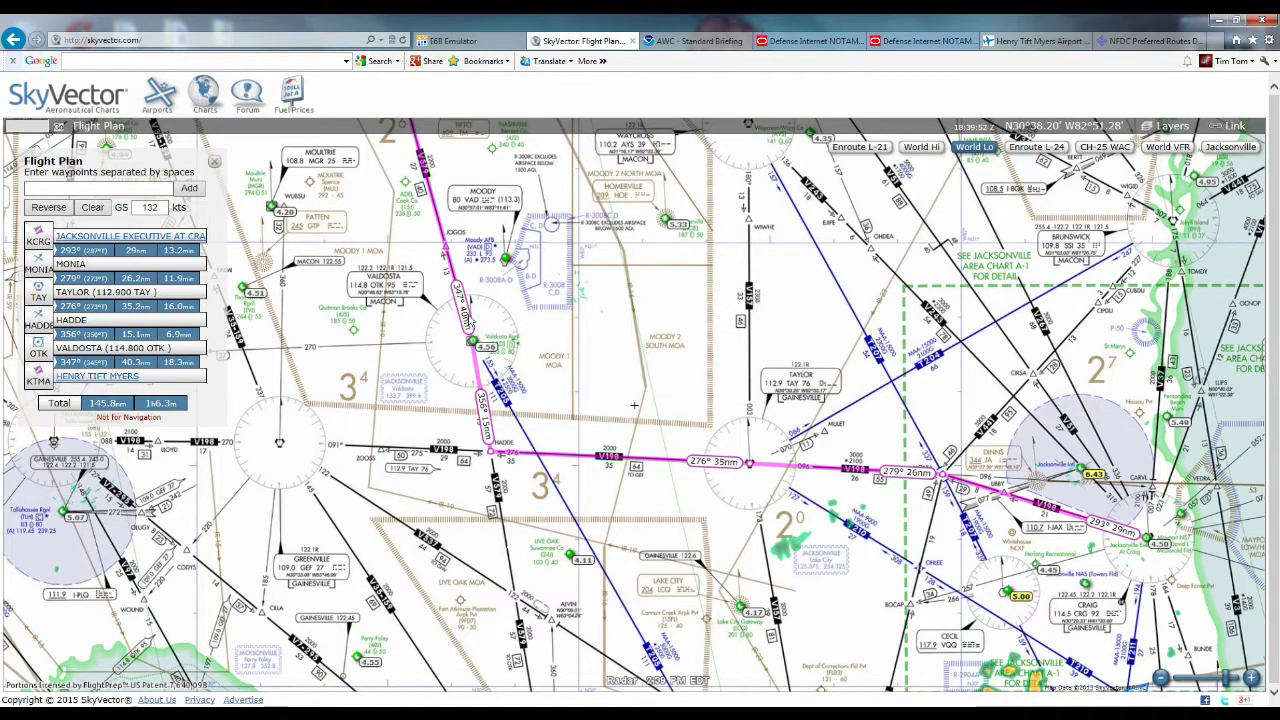
{"action": "left_click_drag", "start_coordinate": [545, 322], "coordinate": [501, 302]}
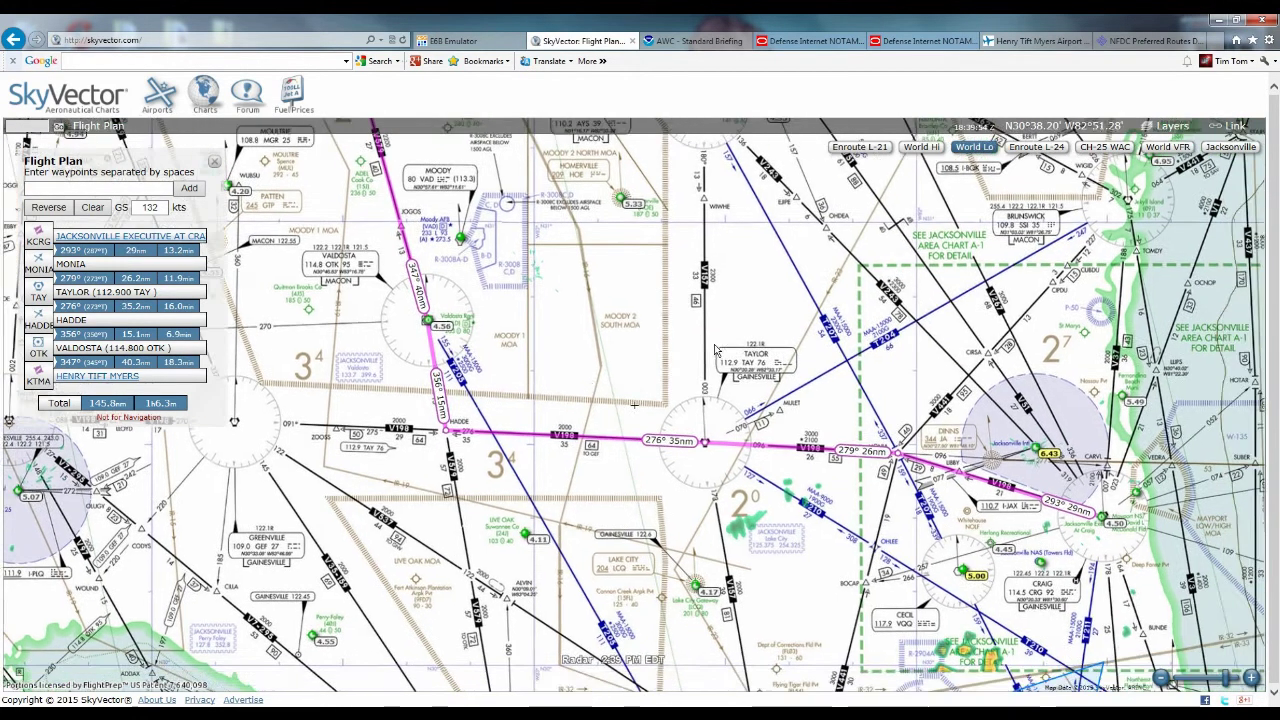
Step: Switch to the WordPad flight summary document and move its window clear of the SkyVector flight plan list
{"action": "key", "text": "alt+Tab"}
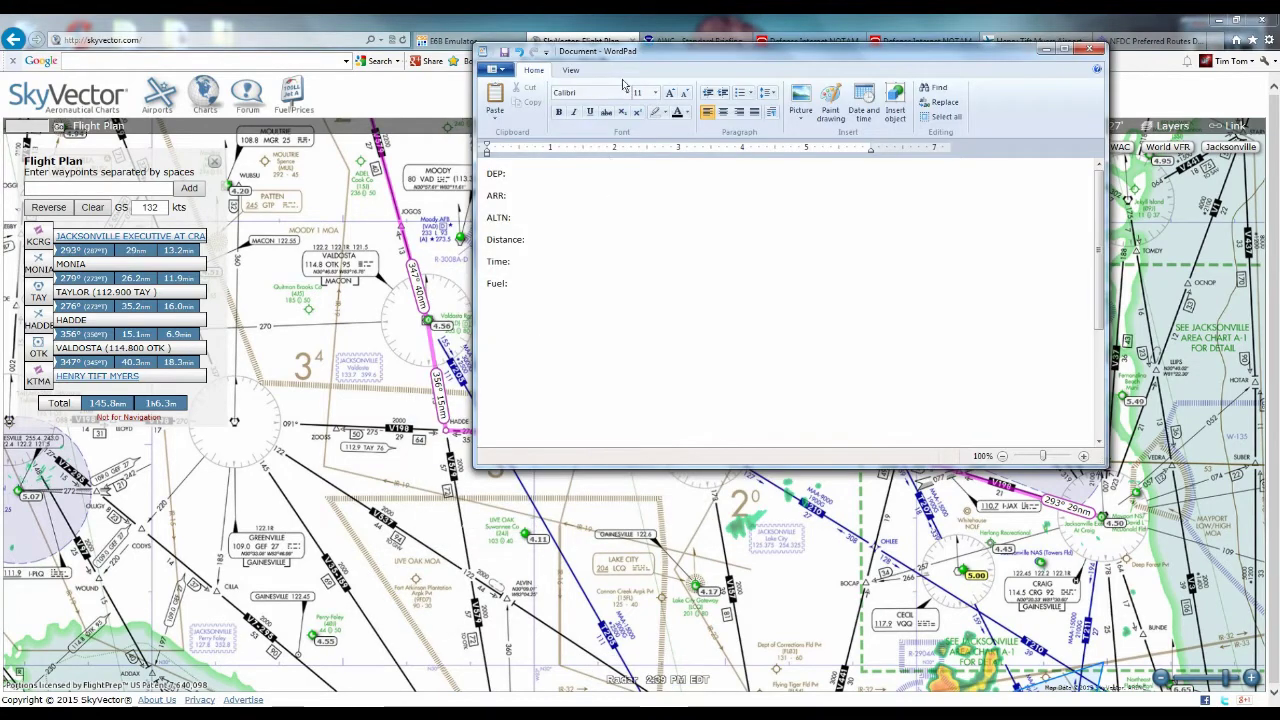
{"action": "left_click_drag", "start_coordinate": [651, 54], "coordinate": [740, 180]}
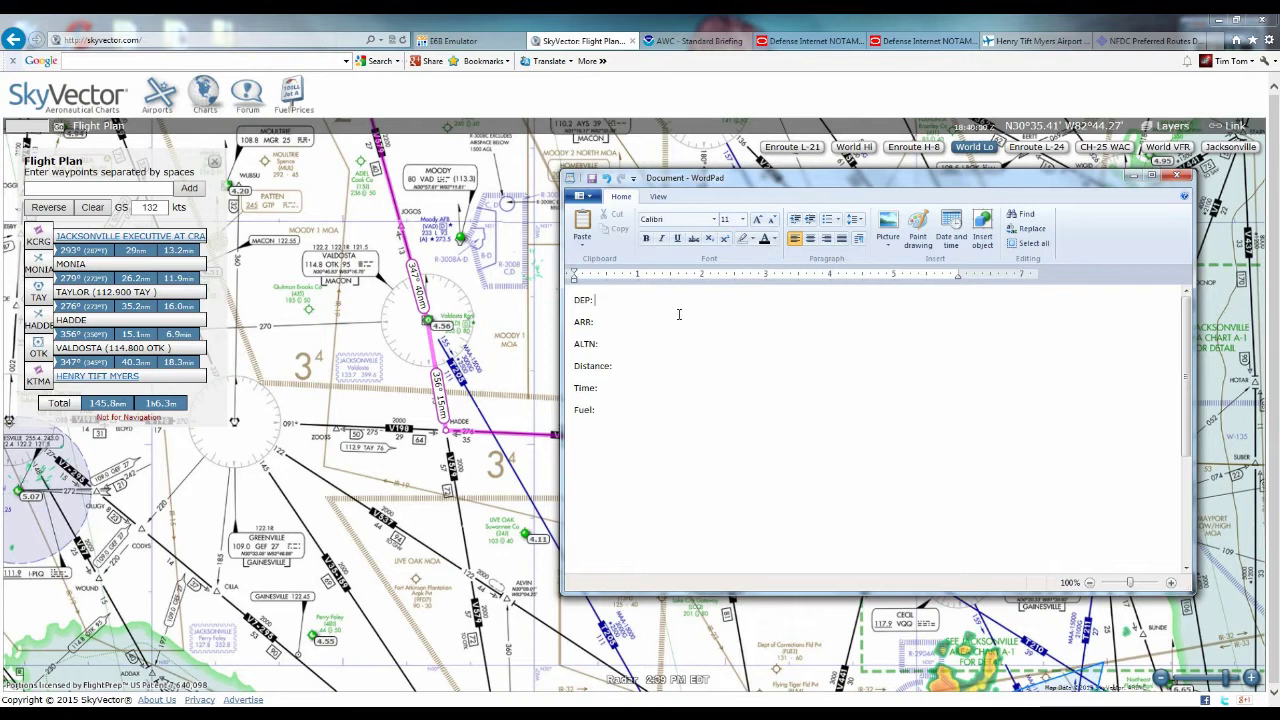
{"action": "type", "text": "g"}
{"action": "key", "text": "BackSpace"}
{"action": "key", "text": "BackSpace"}
{"action": "key", "text": "BackSpace"}
Step: Examine the World Lo chart along the planned route from Jacksonville to Tifton, including the weather report at KTMA
{"action": "left_click_drag", "start_coordinate": [520, 356], "coordinate": [484, 352]}
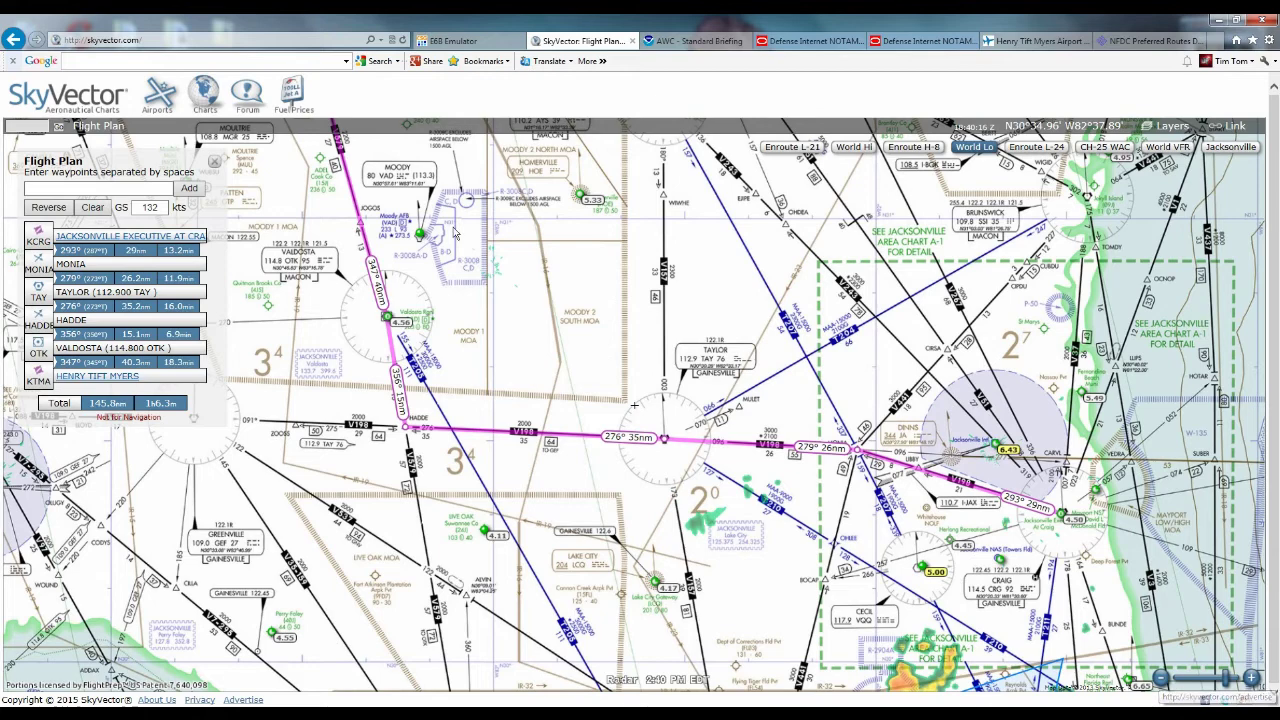
{"action": "left_click_drag", "start_coordinate": [487, 303], "coordinate": [440, 358]}
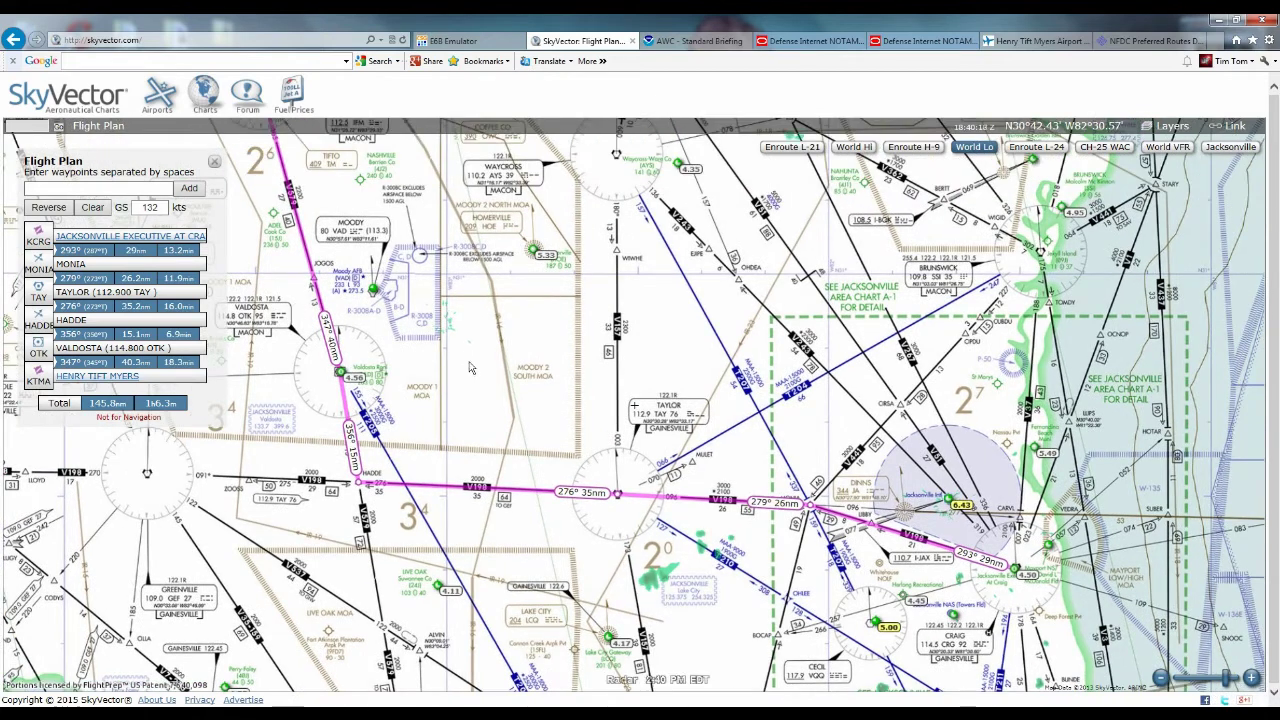
{"action": "left_click_drag", "start_coordinate": [466, 338], "coordinate": [591, 553]}
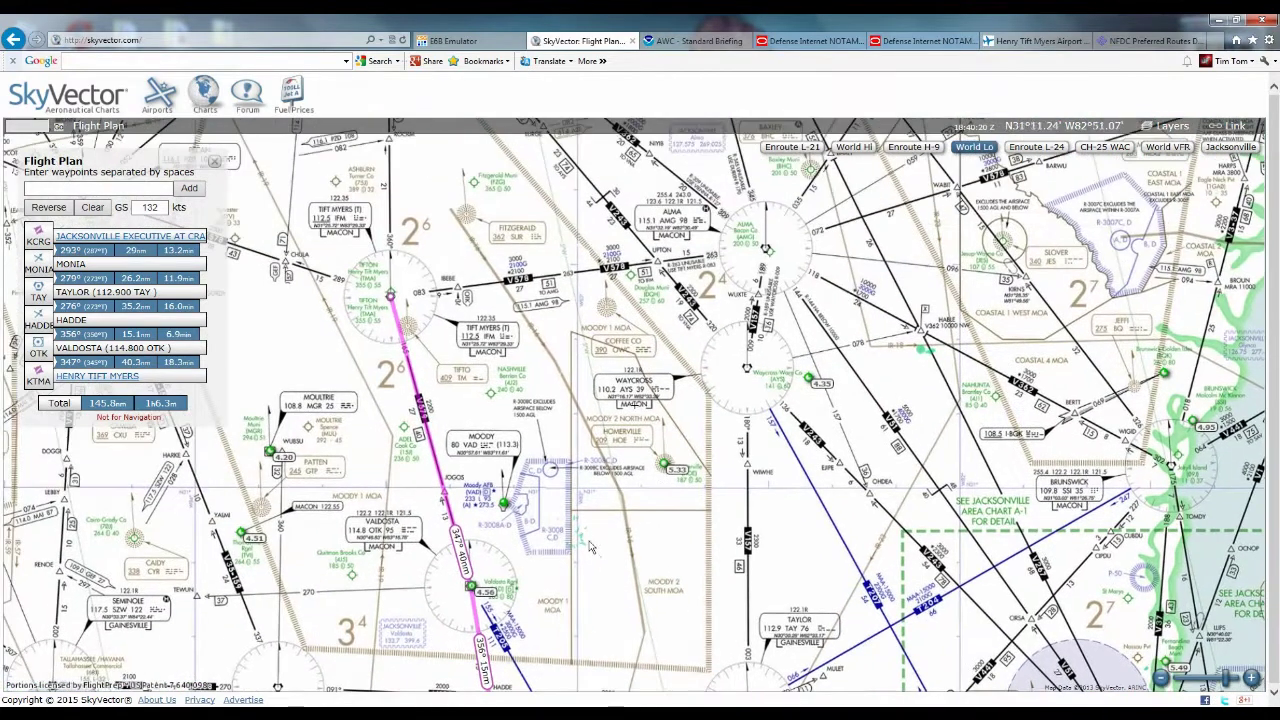
{"action": "mouse_move", "coordinate": [395, 303]}
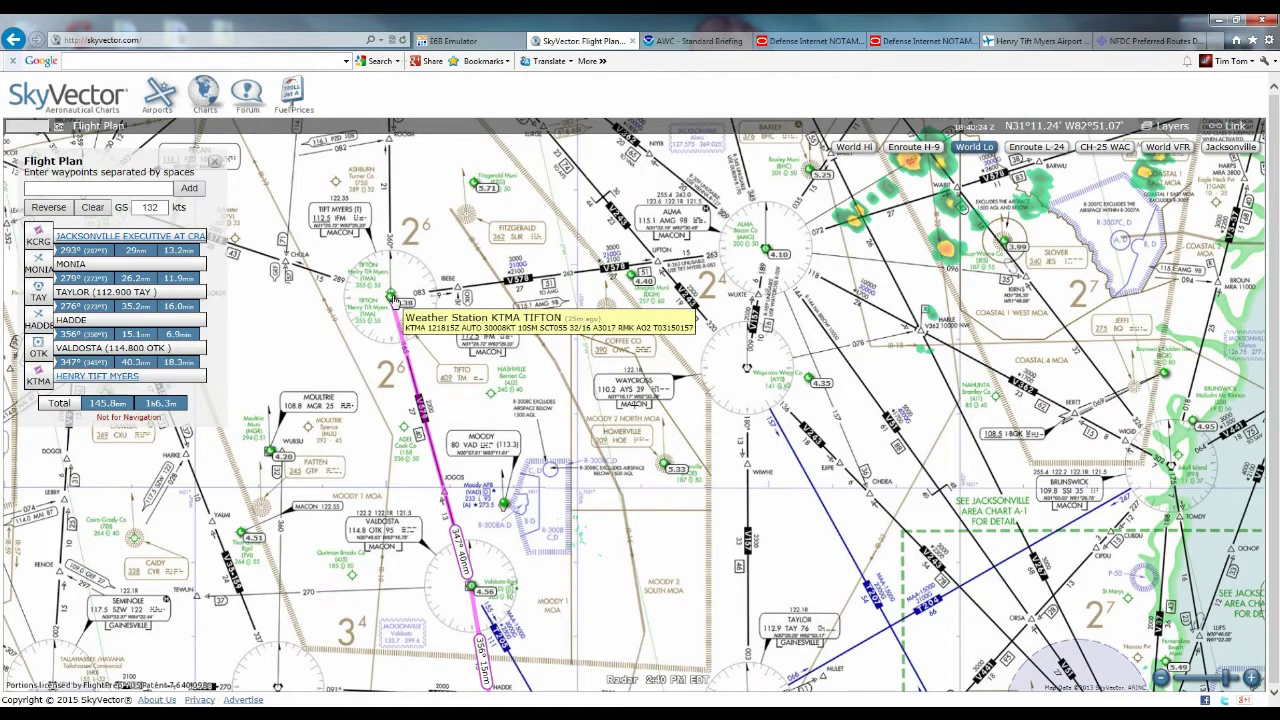
{"action": "left_click_drag", "start_coordinate": [407, 229], "coordinate": [555, 356]}
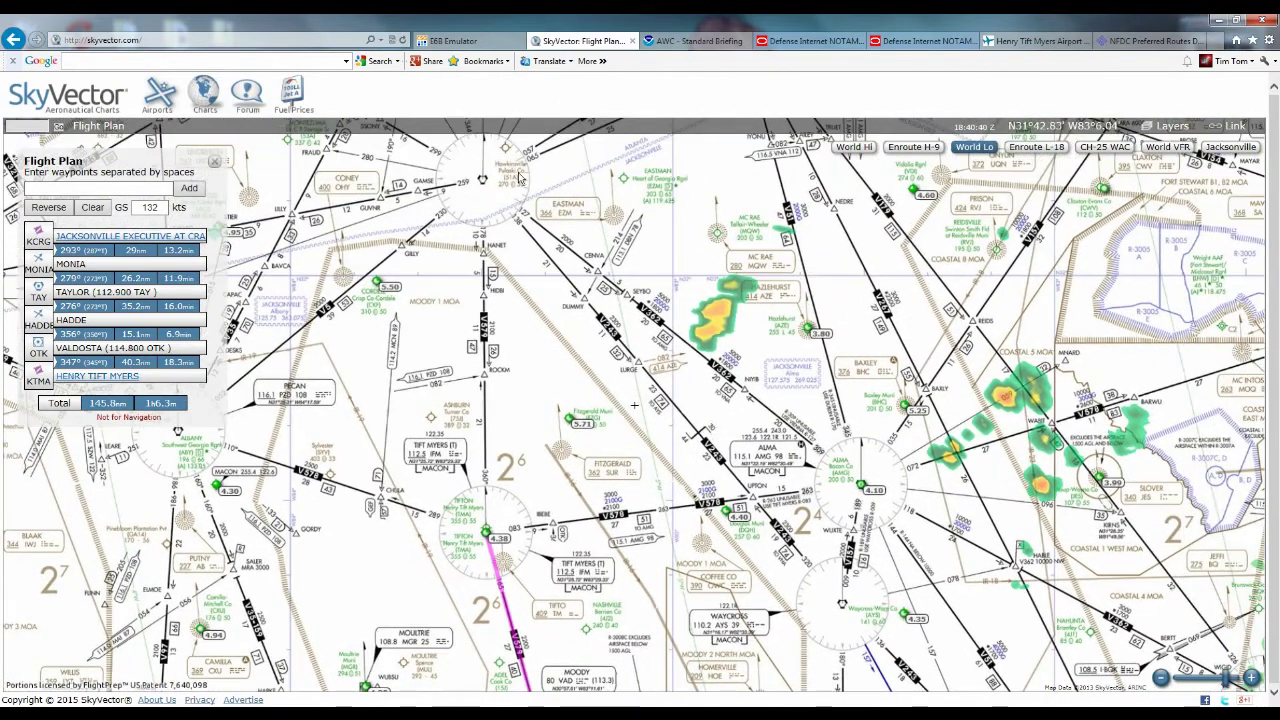
{"action": "left_click_drag", "start_coordinate": [842, 576], "coordinate": [815, 549]}
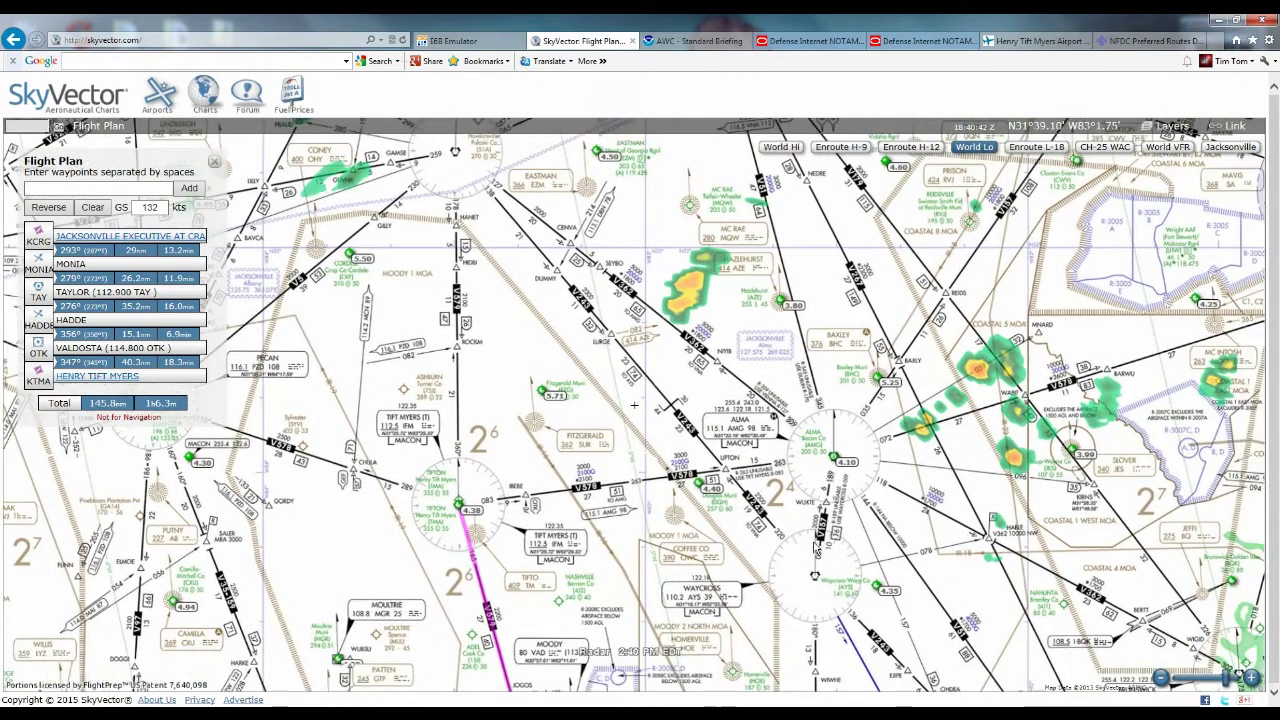
{"action": "mouse_move", "coordinate": [834, 462]}
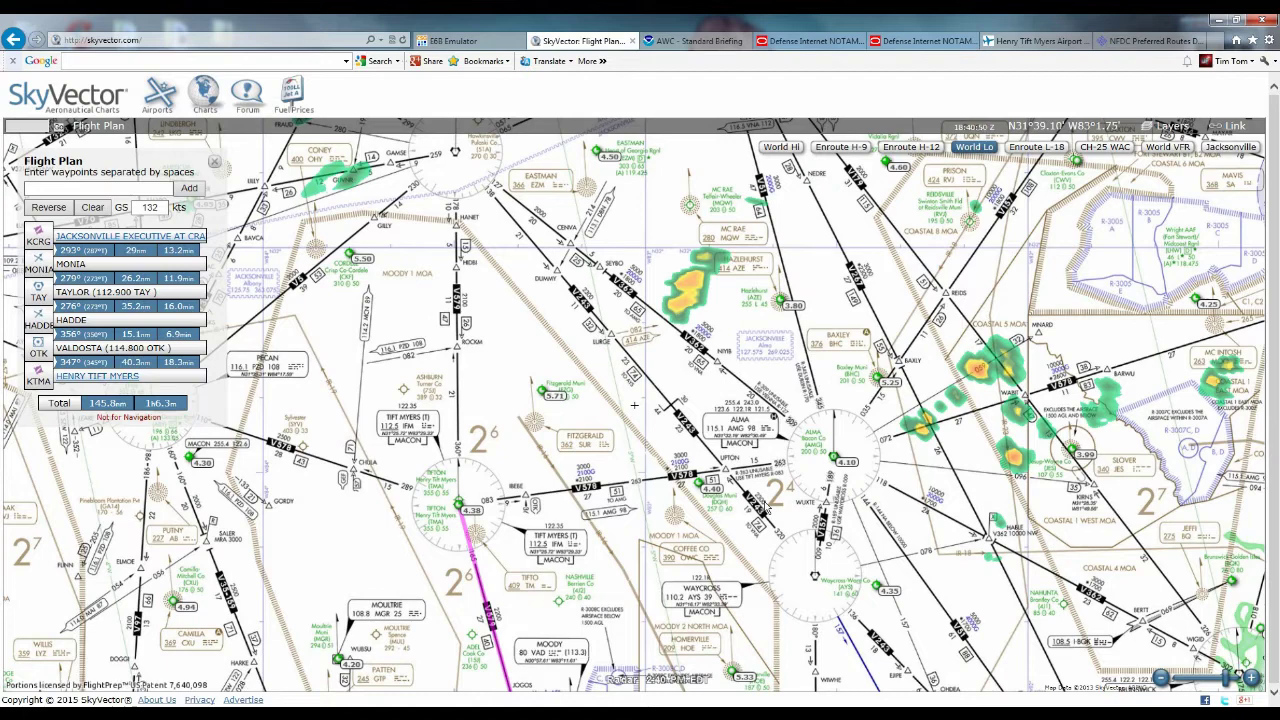
{"action": "left_click_drag", "start_coordinate": [750, 535], "coordinate": [620, 309]}
{"action": "left_click_drag", "start_coordinate": [771, 533], "coordinate": [764, 473]}
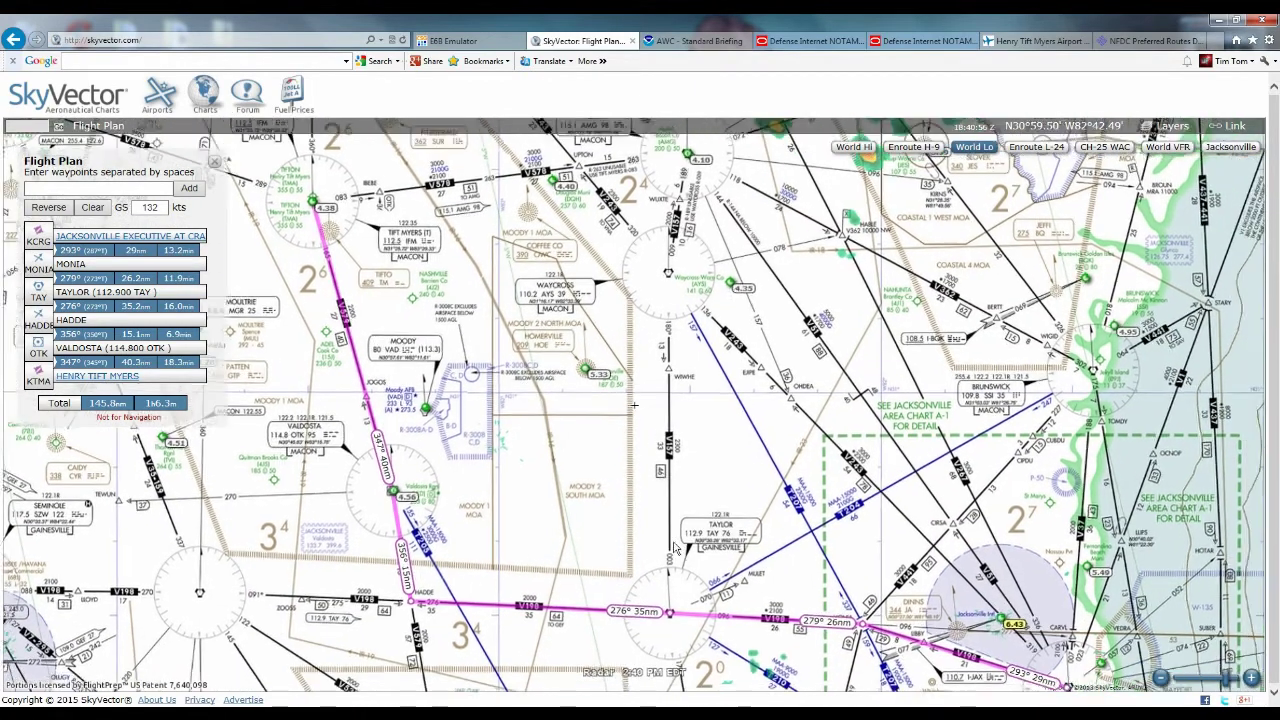
Step: Examine the airports, airways and radar weather surrounding Tifton on the World Lo chart for a suitable alternate
{"action": "left_click_drag", "start_coordinate": [459, 301], "coordinate": [554, 436]}
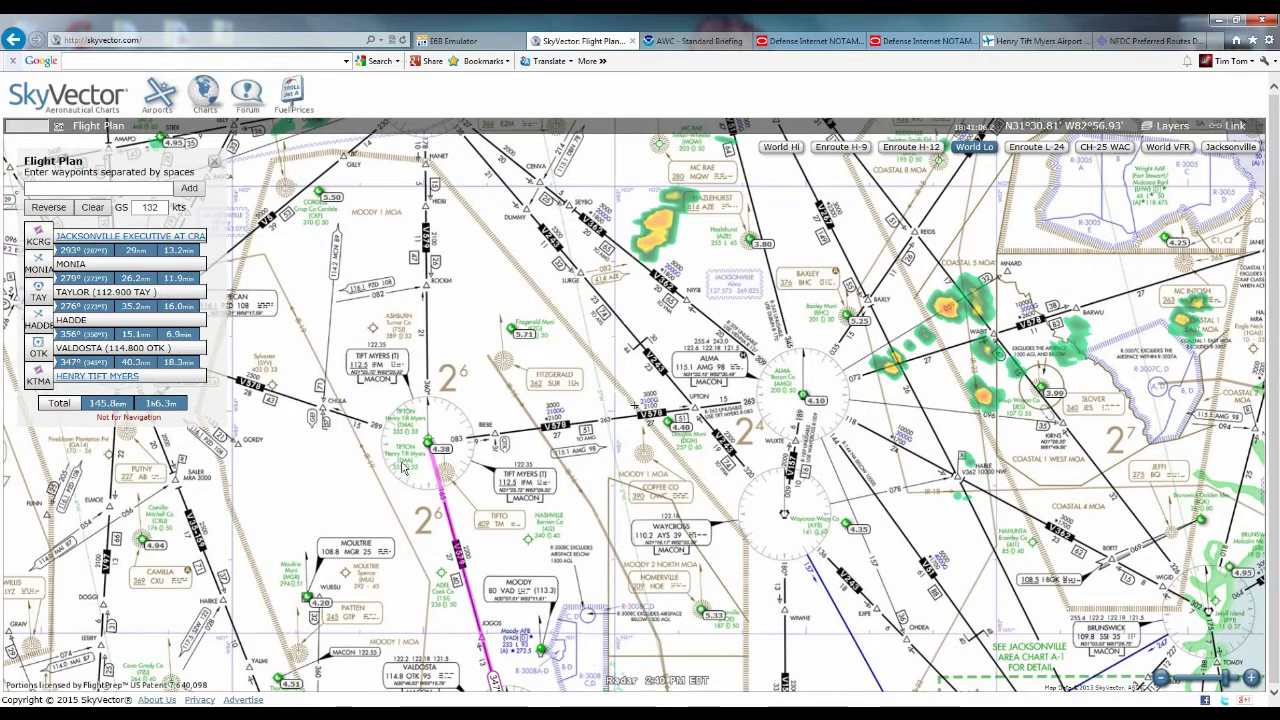
{"action": "left_click_drag", "start_coordinate": [527, 387], "coordinate": [530, 510]}
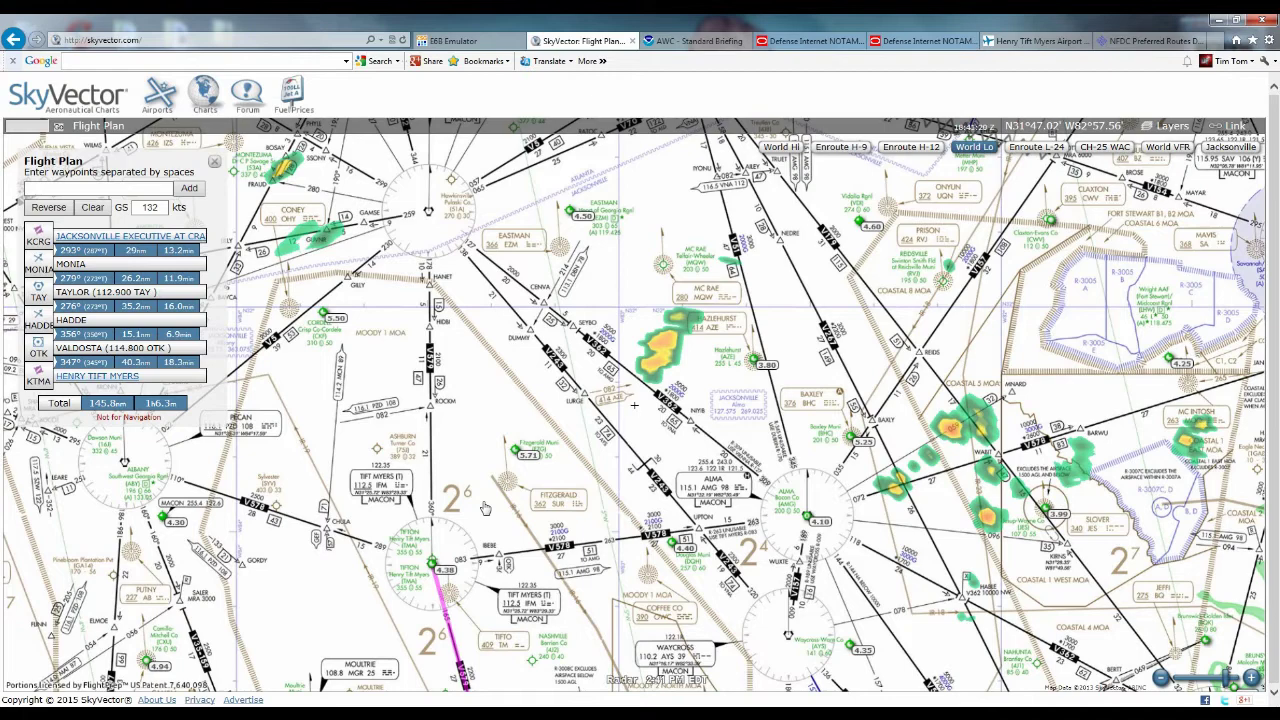
{"action": "left_click_drag", "start_coordinate": [591, 486], "coordinate": [530, 492]}
{"action": "left_click_drag", "start_coordinate": [390, 462], "coordinate": [676, 470]}
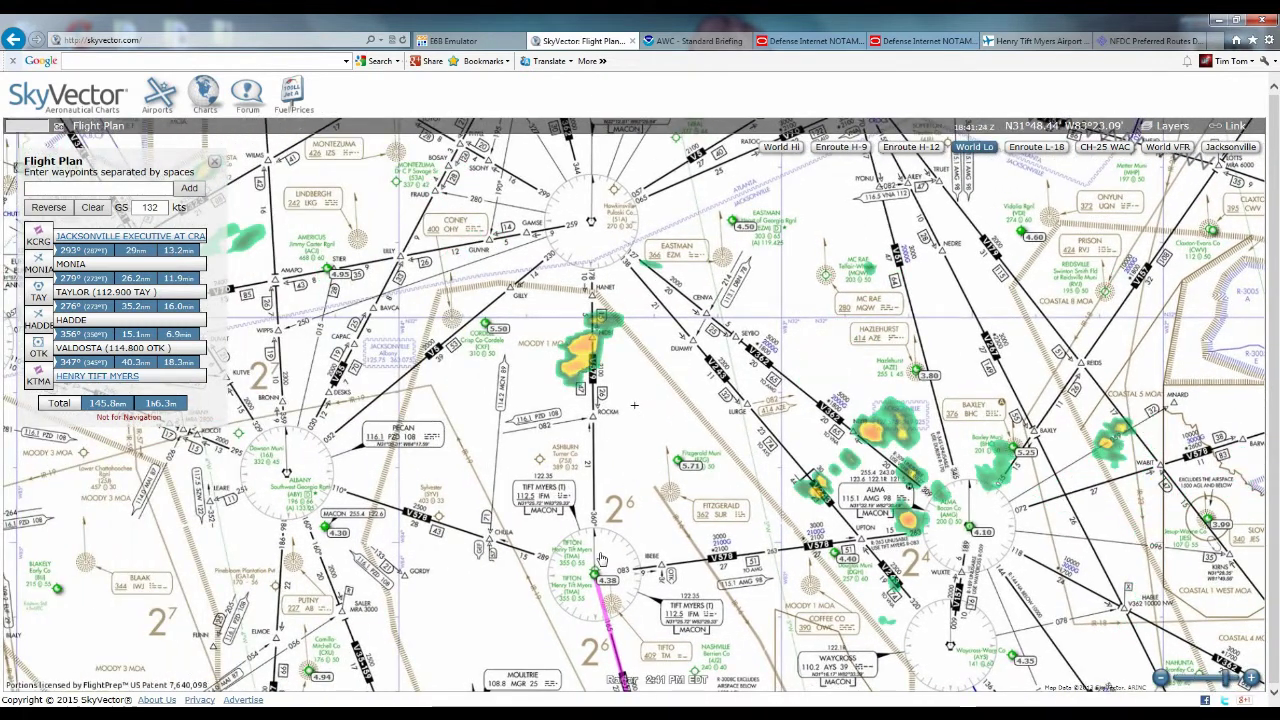
{"action": "left_click_drag", "start_coordinate": [724, 424], "coordinate": [672, 378]}
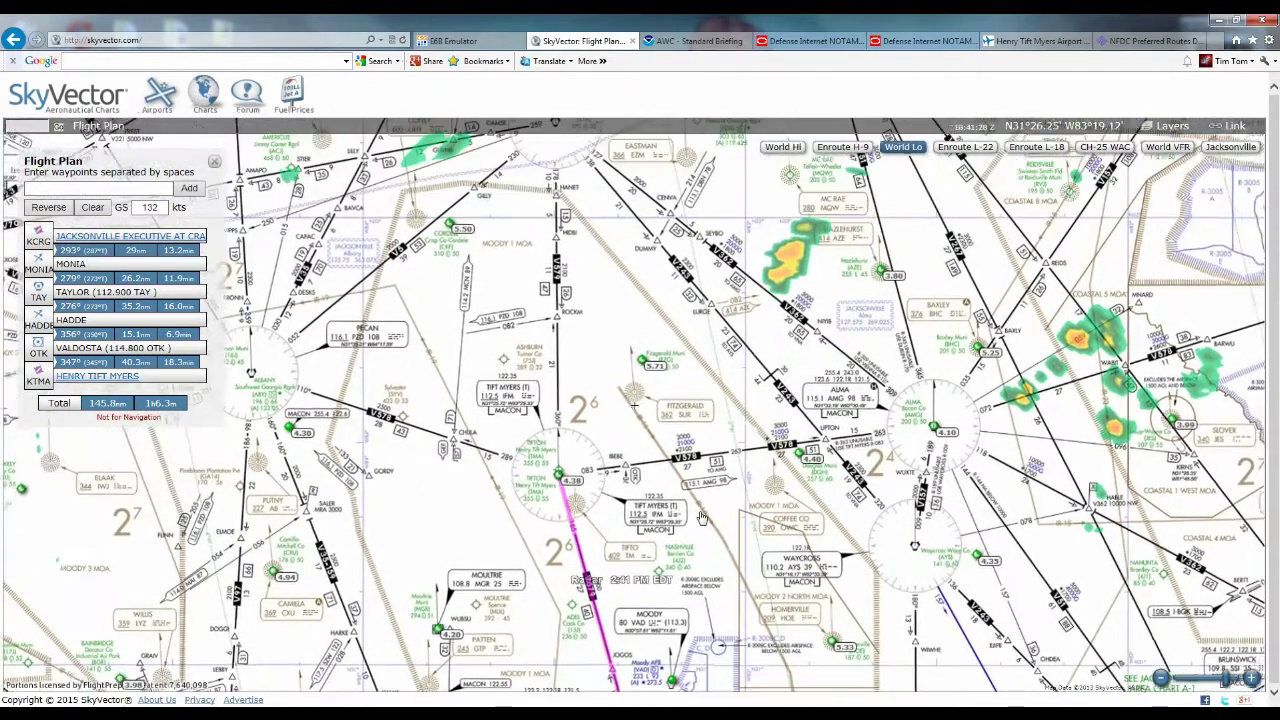
{"action": "left_click_drag", "start_coordinate": [545, 496], "coordinate": [565, 498]}
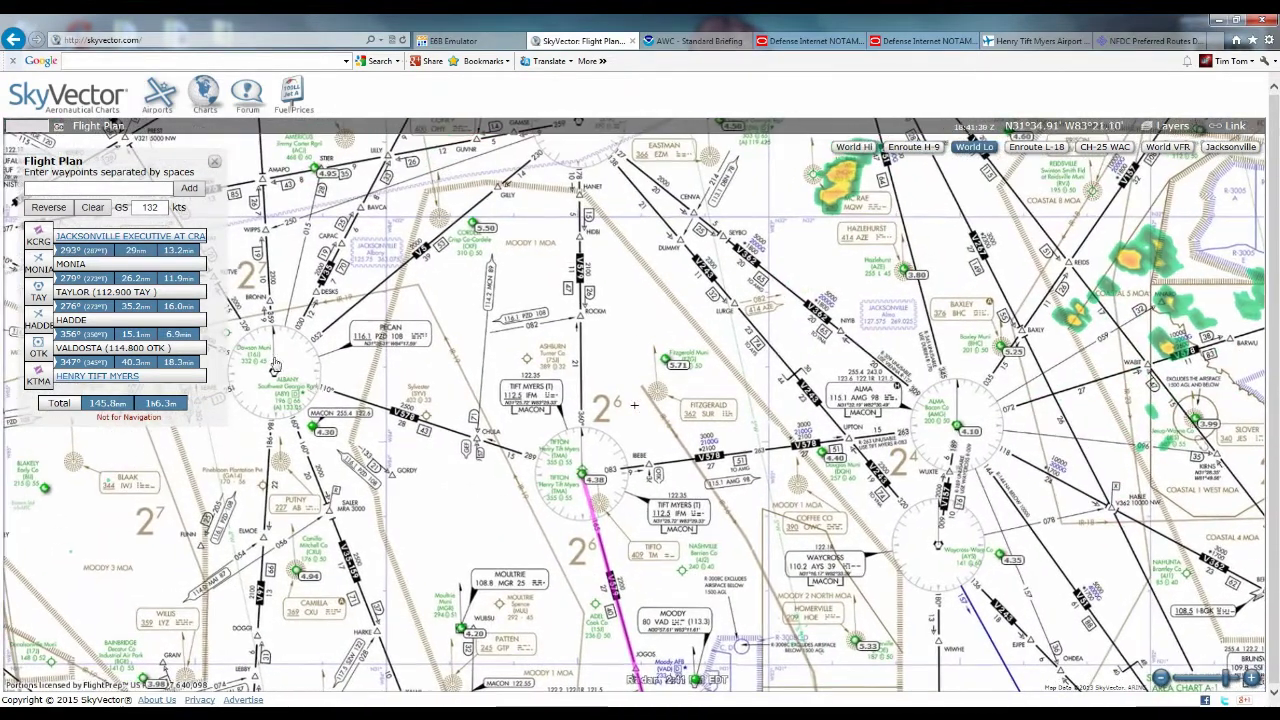
{"action": "left_click_drag", "start_coordinate": [745, 325], "coordinate": [743, 341]}
{"action": "left_click_drag", "start_coordinate": [572, 158], "coordinate": [517, 355]}
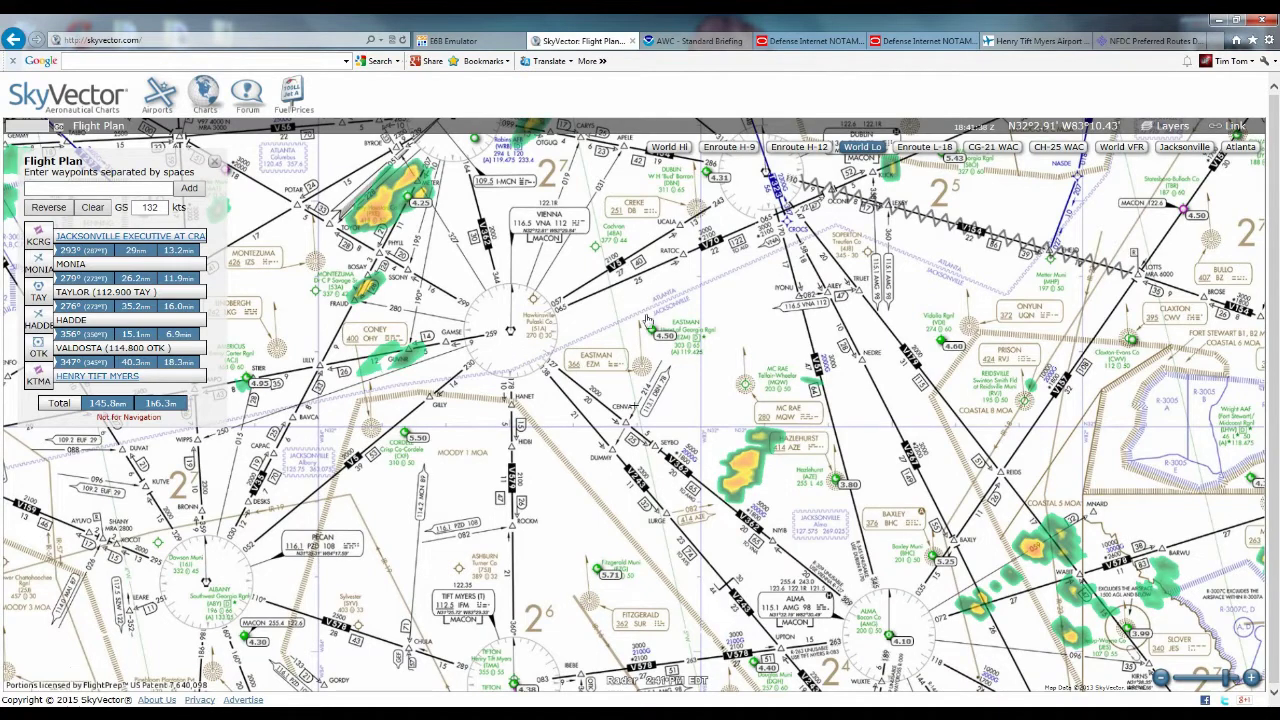
{"action": "left_click_drag", "start_coordinate": [451, 332], "coordinate": [463, 402]}
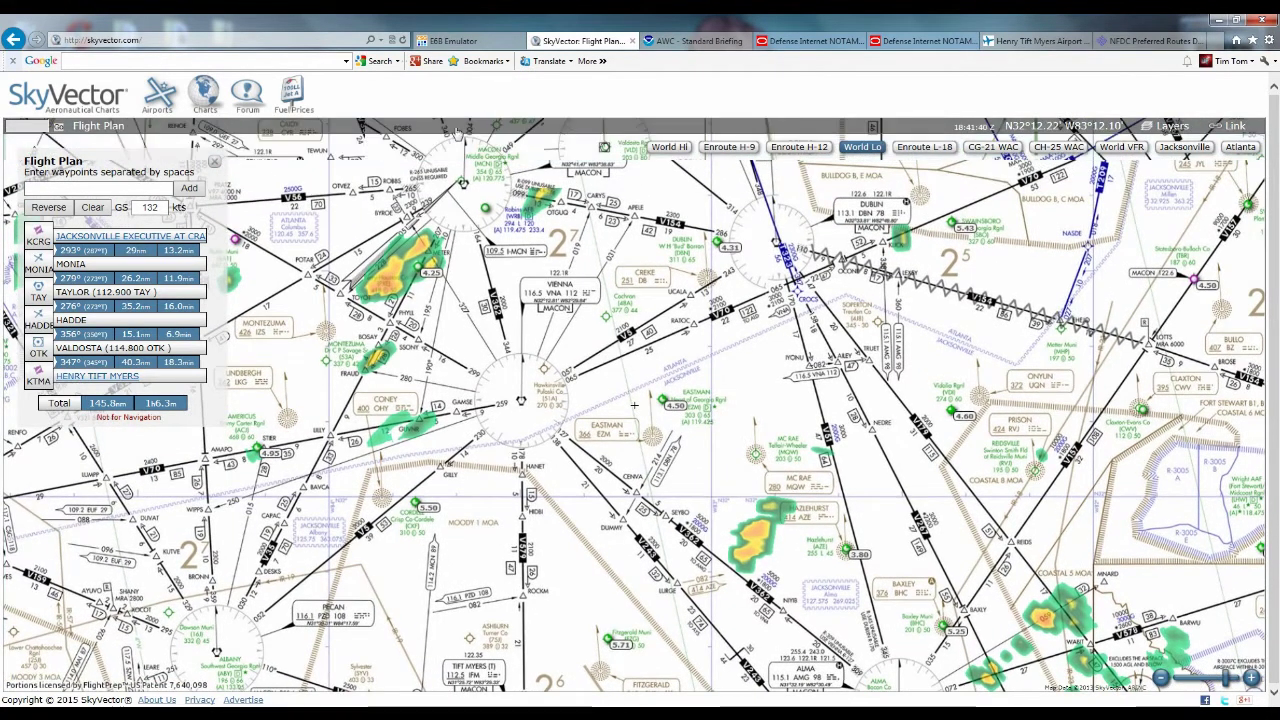
{"action": "left_click_drag", "start_coordinate": [490, 482], "coordinate": [375, 245]}
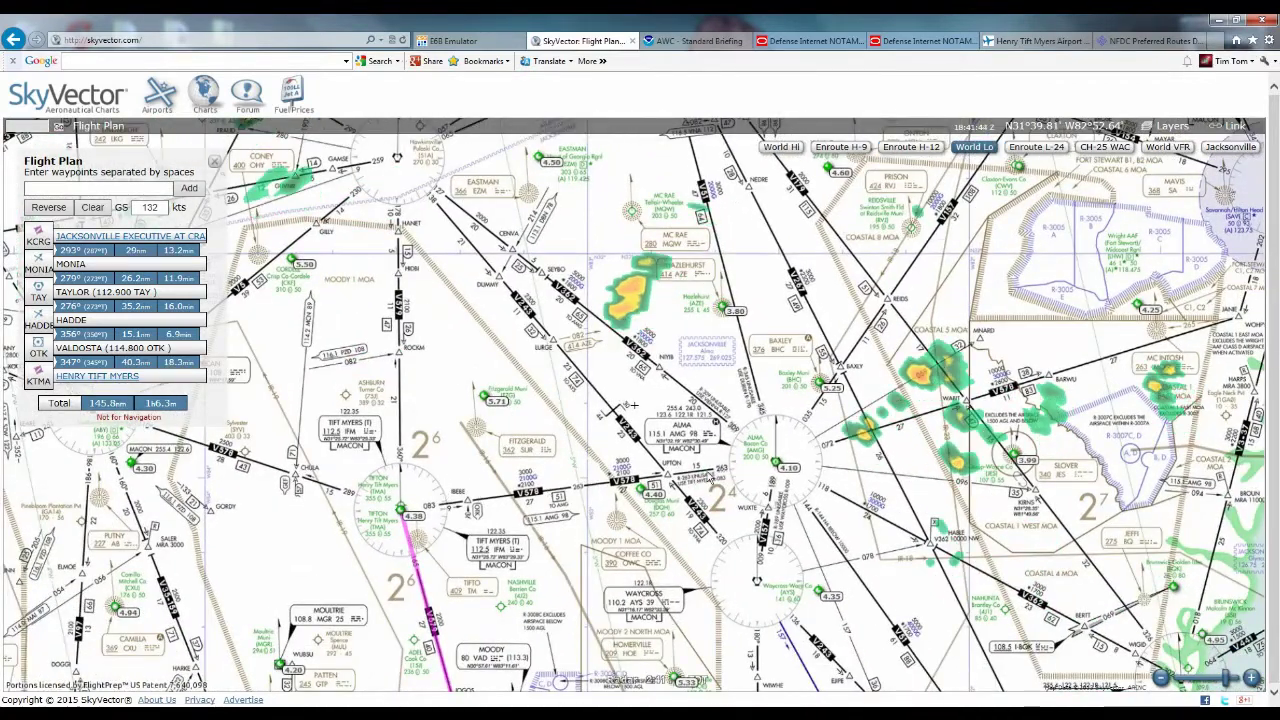
Step: Add Southwest Georgia Regional (KABY) at Albany to the flight plan after Henry Tift Myers as the alternate
{"action": "mouse_move", "coordinate": [776, 466]}
{"action": "left_click_drag", "start_coordinate": [460, 465], "coordinate": [670, 500]}
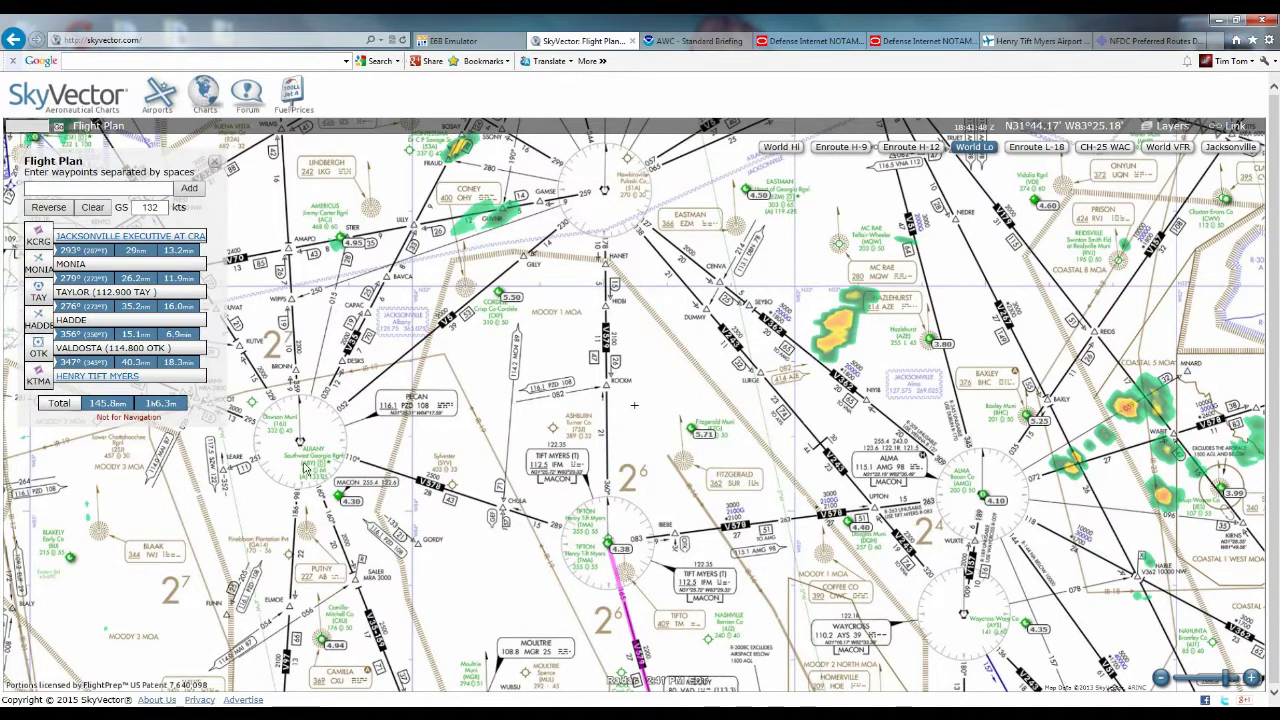
{"action": "mouse_move", "coordinate": [339, 500]}
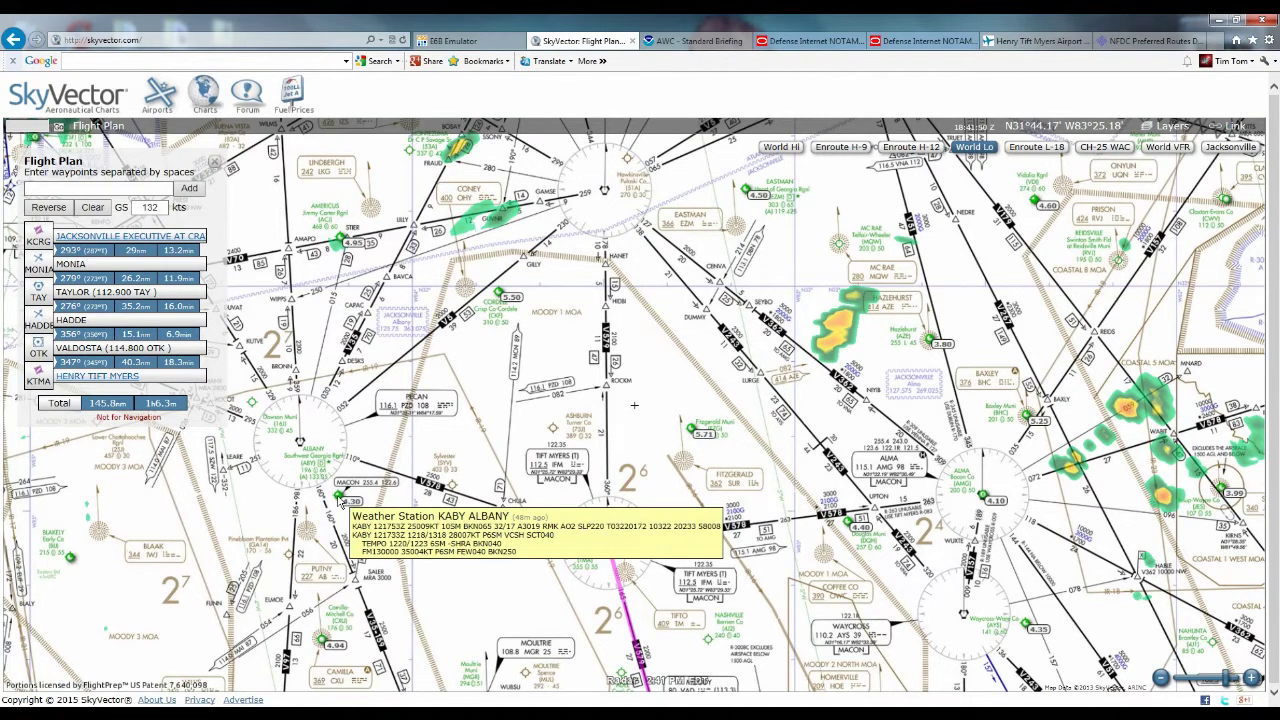
{"action": "left_click", "coordinate": [340, 502]}
{"action": "left_click", "coordinate": [357, 517]}
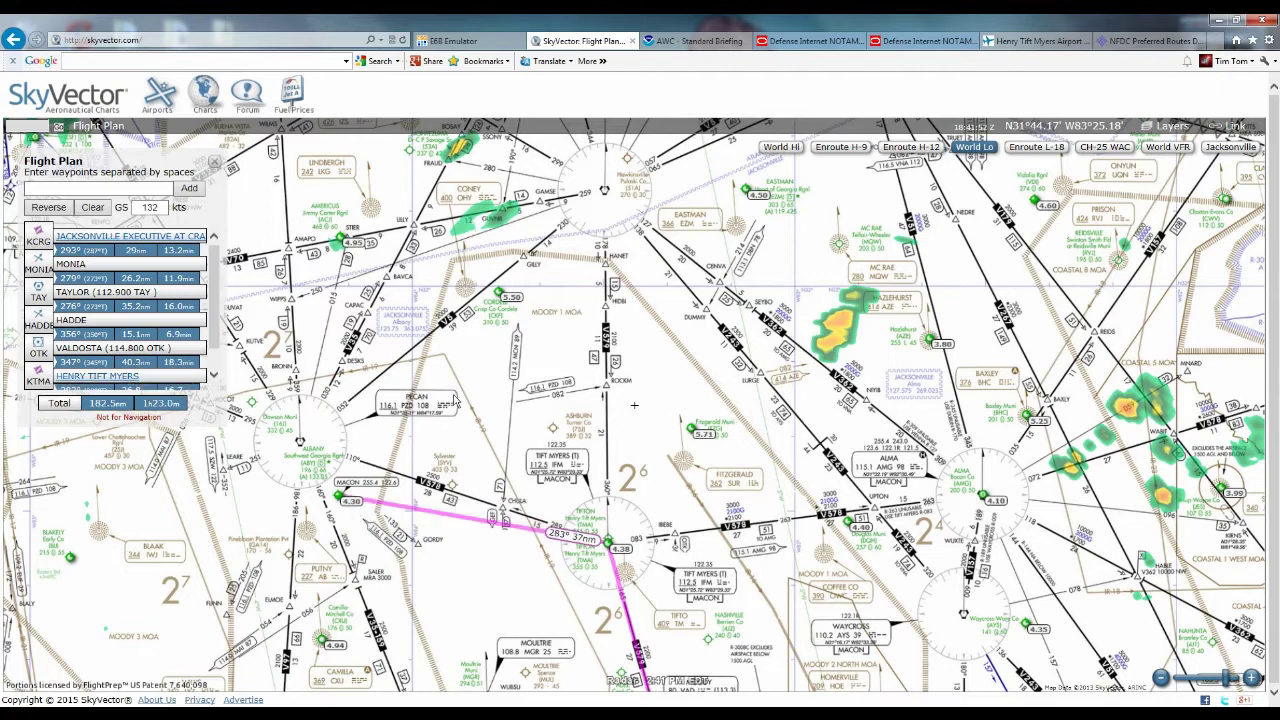
{"action": "left_click_drag", "start_coordinate": [458, 394], "coordinate": [588, 309]}
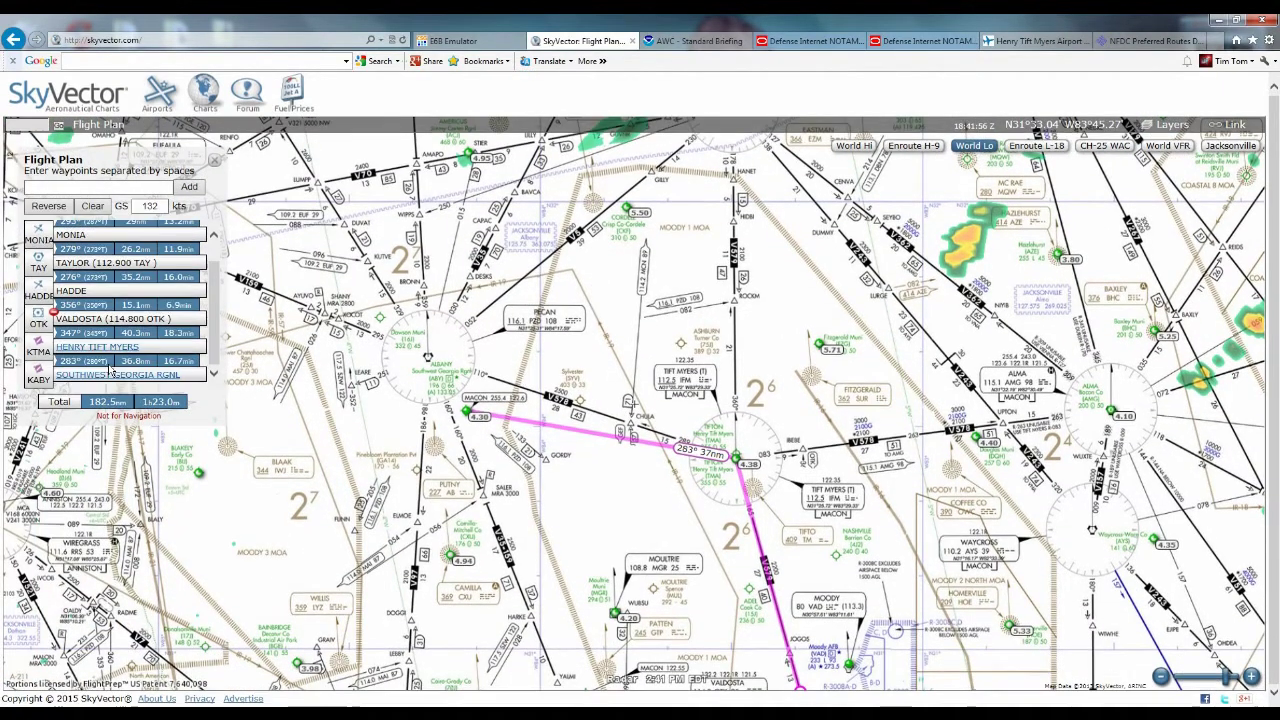
Step: Switch to the WordPad flight summary and enter KABY as the alternate on the ALTN line
{"action": "key", "text": "alt+Tab"}
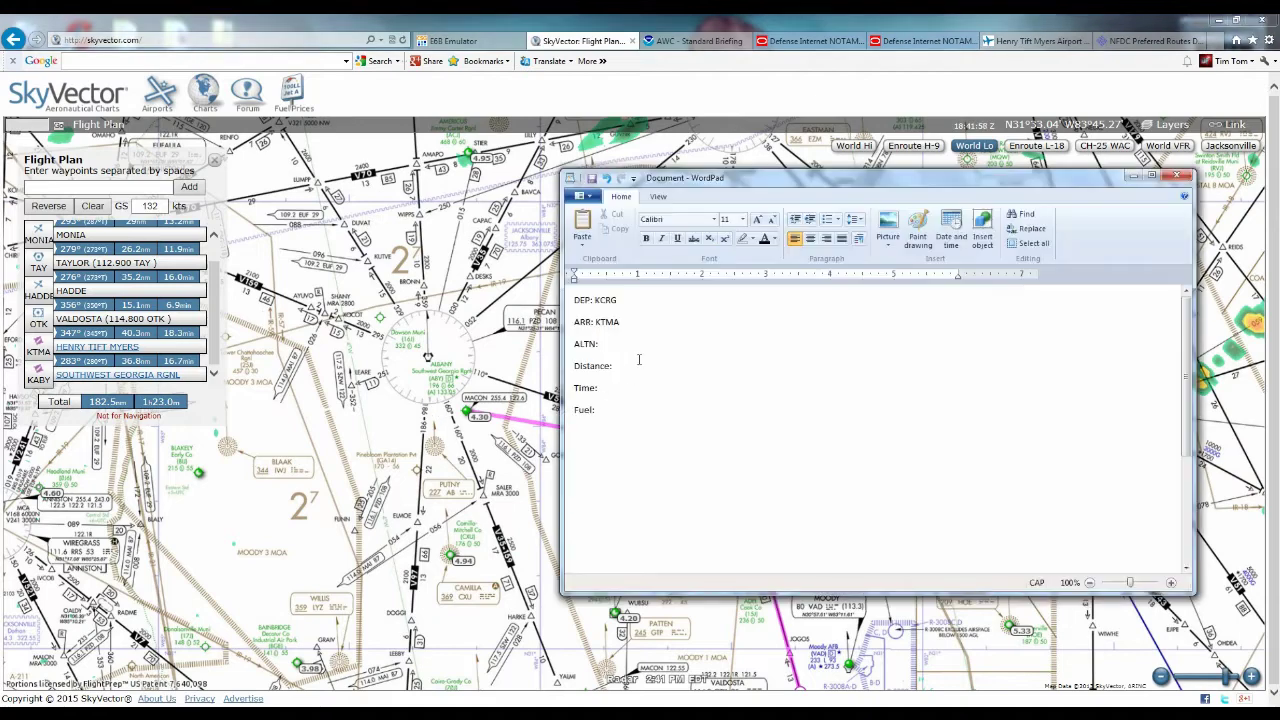
{"action": "type", "text": "KABY"}
{"action": "key", "text": "alt+Tab"}
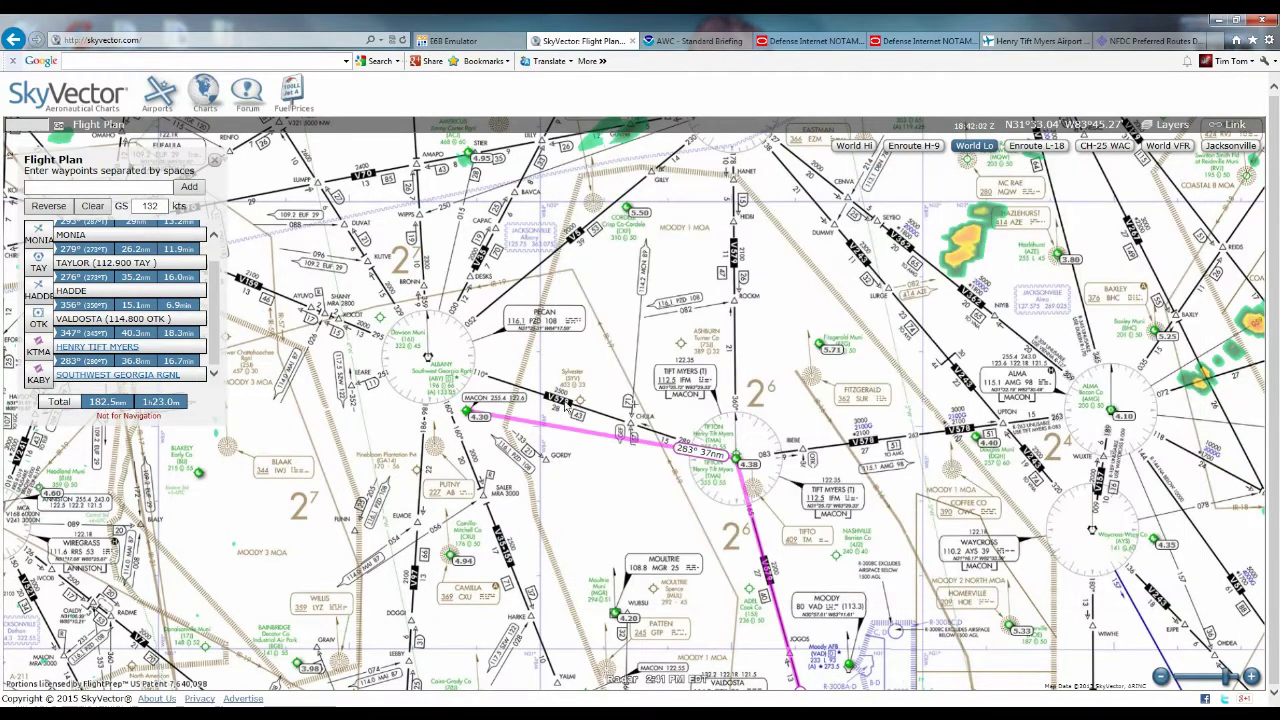
Step: Reroute the leg between Henry Tift Myers and Southwest Georgia Regional through the Pecan VOR (PZD) along V578
{"action": "mouse_move", "coordinate": [479, 414]}
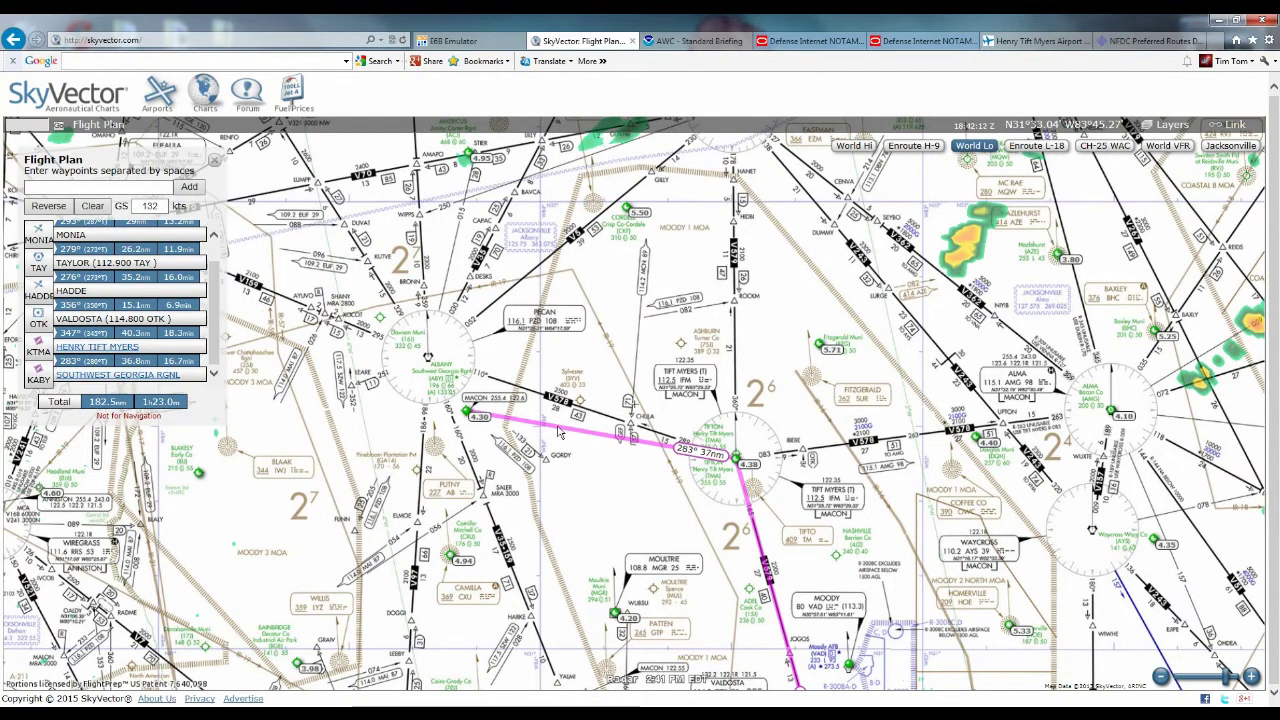
{"action": "left_click_drag", "start_coordinate": [555, 430], "coordinate": [430, 359]}
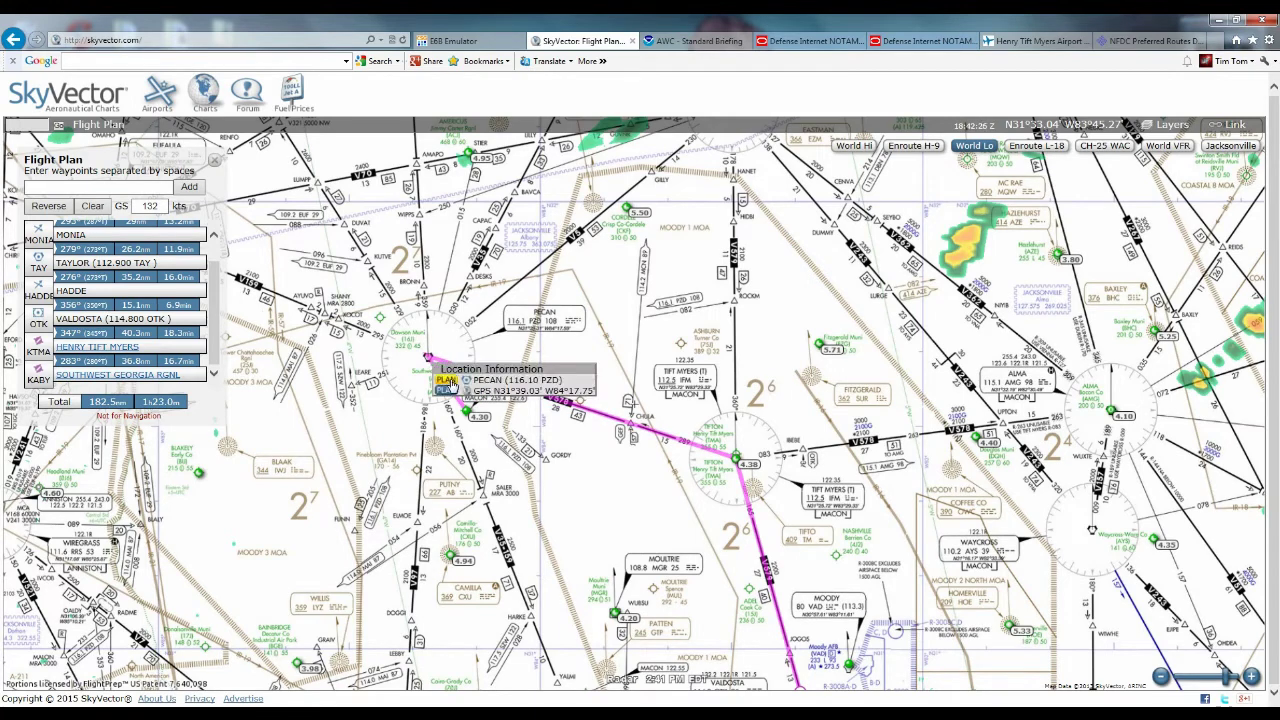
{"action": "left_click", "coordinate": [425, 388]}
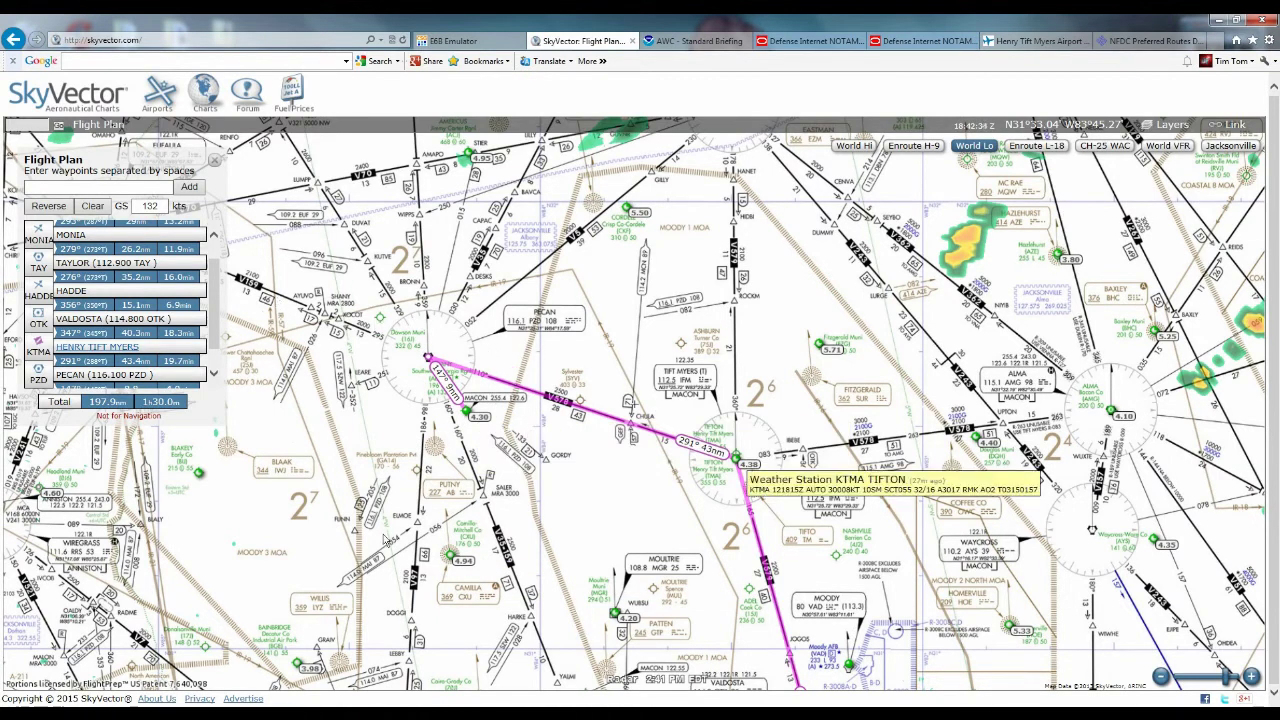
Step: Check the flight plan through KABY, switch to the WordPad flight summary and enter 198 on the Distance line
{"action": "scroll", "coordinate": [120, 316], "scroll_direction": "down", "scroll_amount": 1}
{"action": "left_click_drag", "start_coordinate": [647, 632], "coordinate": [497, 630]}
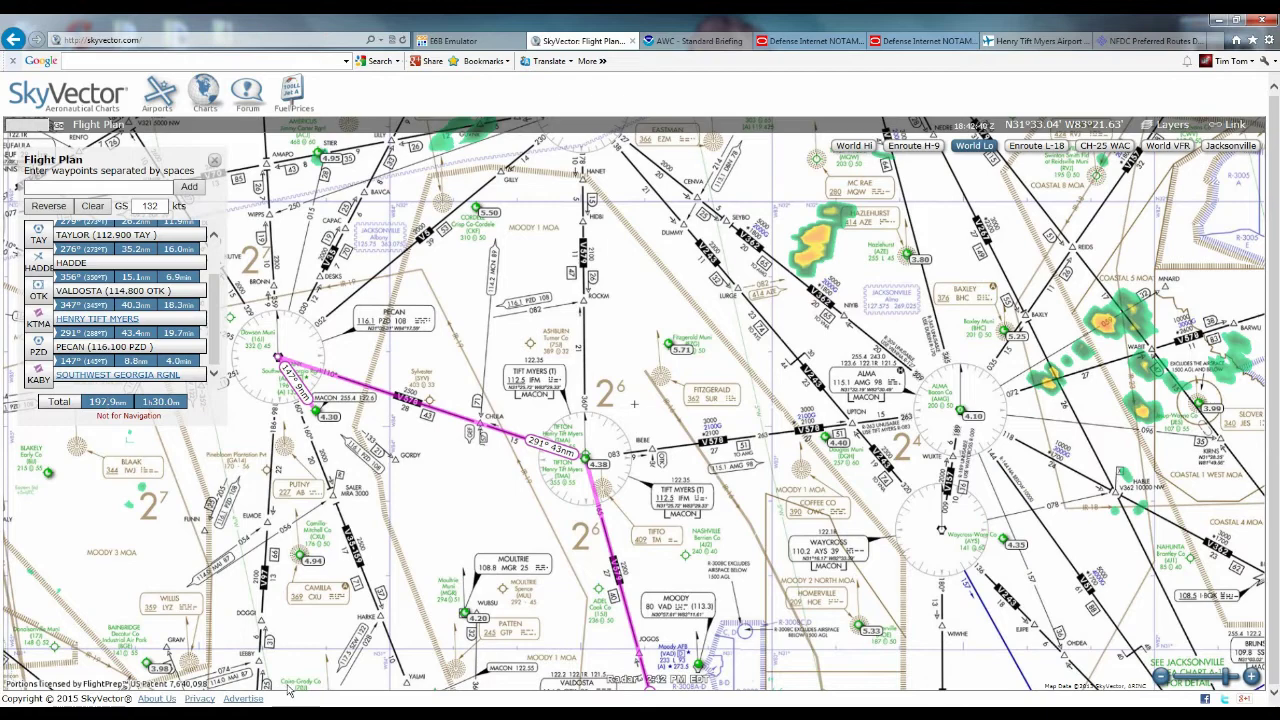
{"action": "left_click", "coordinate": [303, 640]}
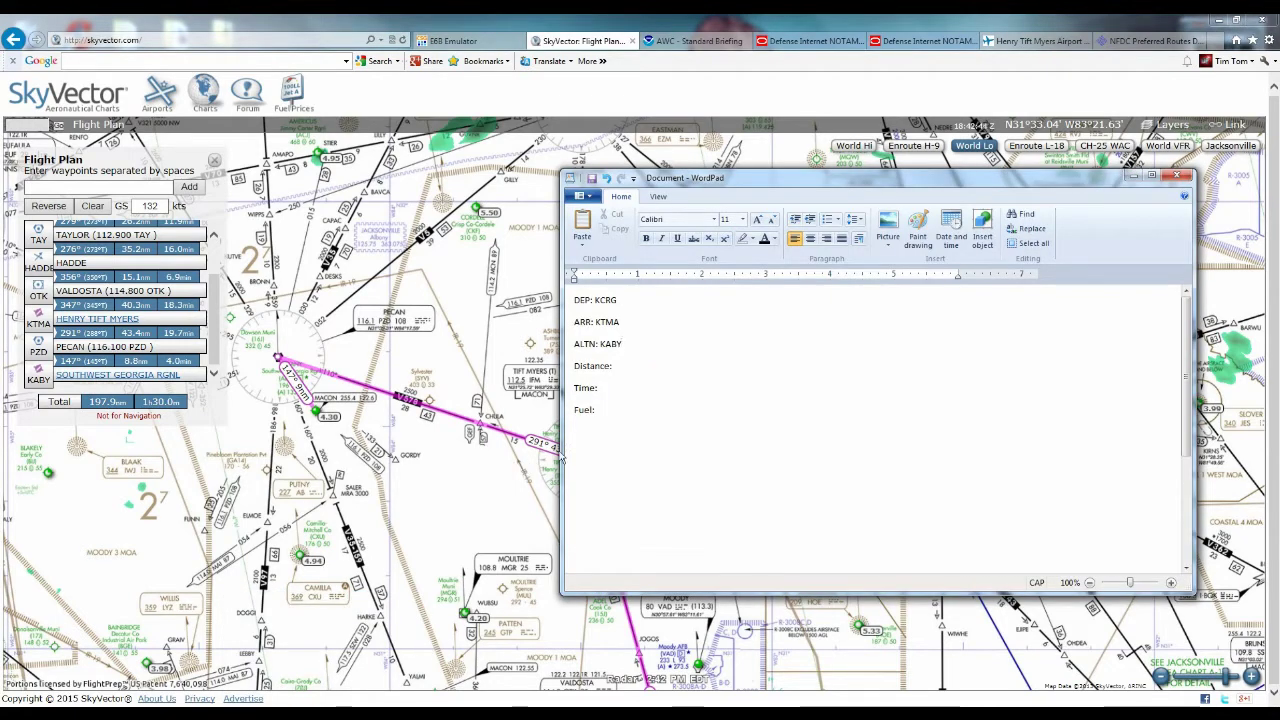
{"action": "left_click", "coordinate": [634, 365]}
{"action": "type", "text": "198"}
{"action": "left_click", "coordinate": [447, 469]}
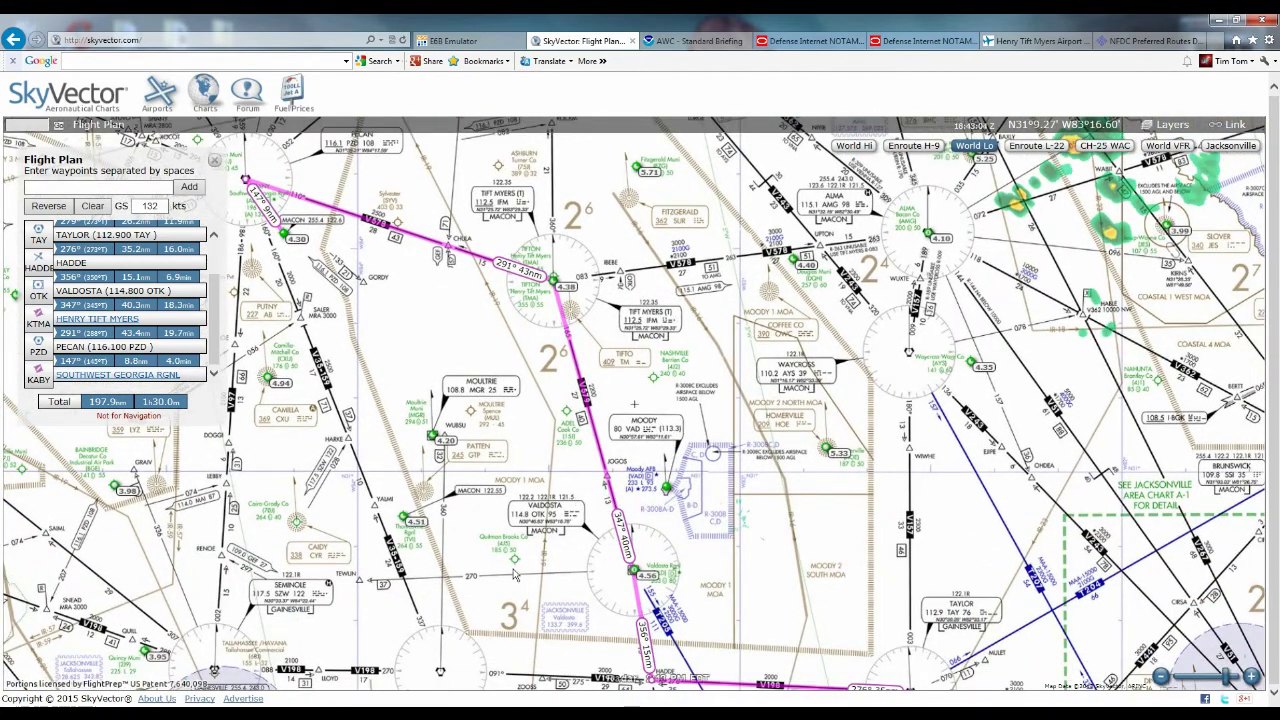
Step: Review the charted route back from Henry Tift Myers to Craig, switch to the Excel navlog and examine the first leg's course and heading cells
{"action": "left_click_drag", "start_coordinate": [510, 563], "coordinate": [505, 386]}
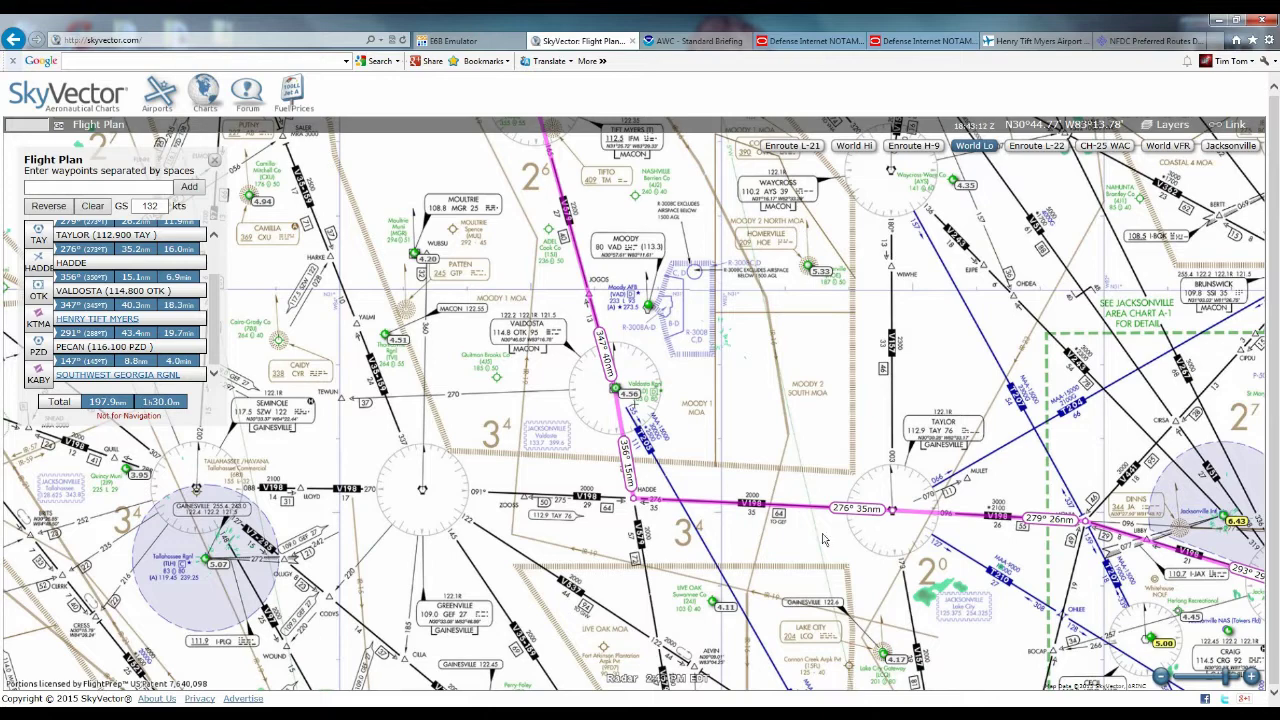
{"action": "left_click_drag", "start_coordinate": [459, 578], "coordinate": [409, 551]}
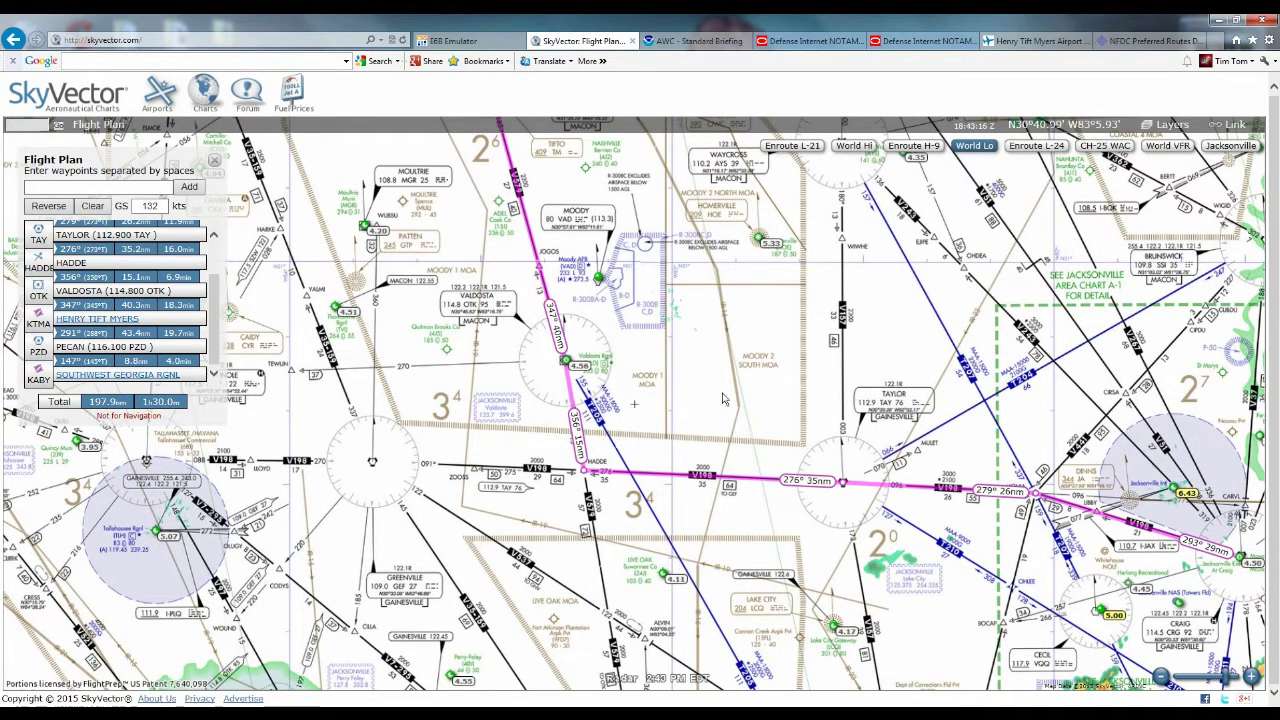
{"action": "left_click_drag", "start_coordinate": [724, 399], "coordinate": [433, 435]}
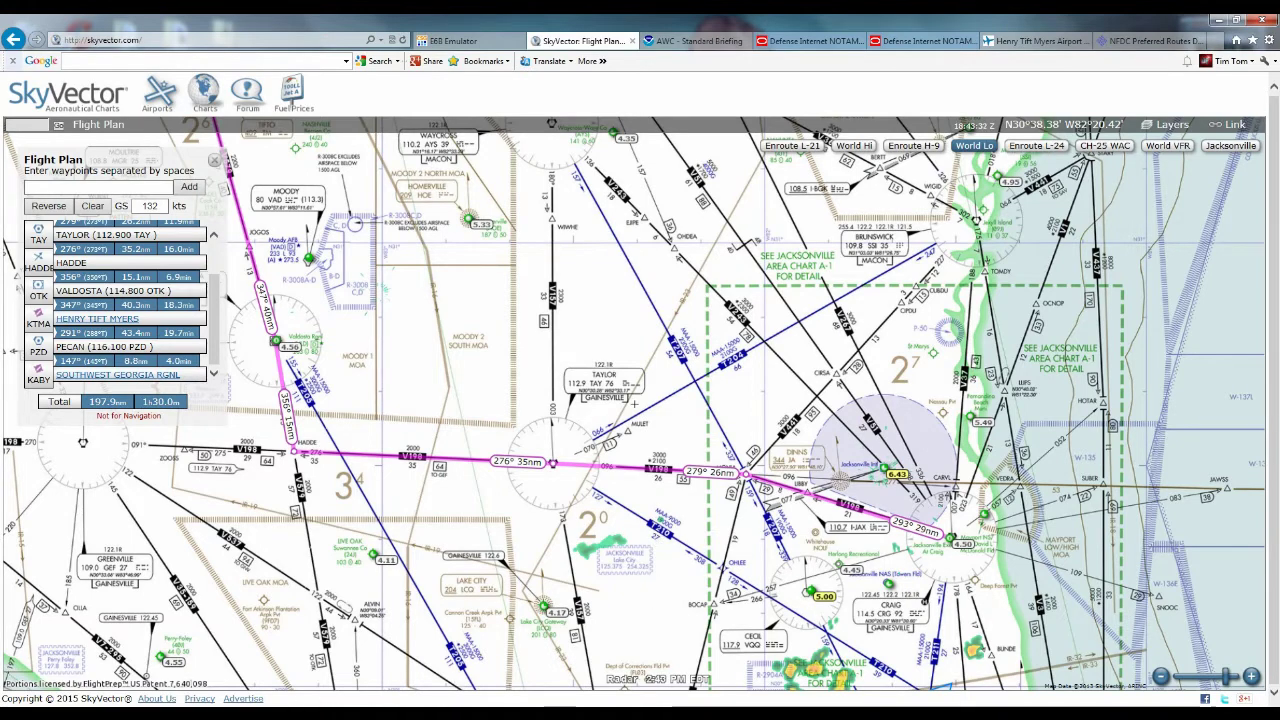
{"action": "key", "text": "alt+Tab"}
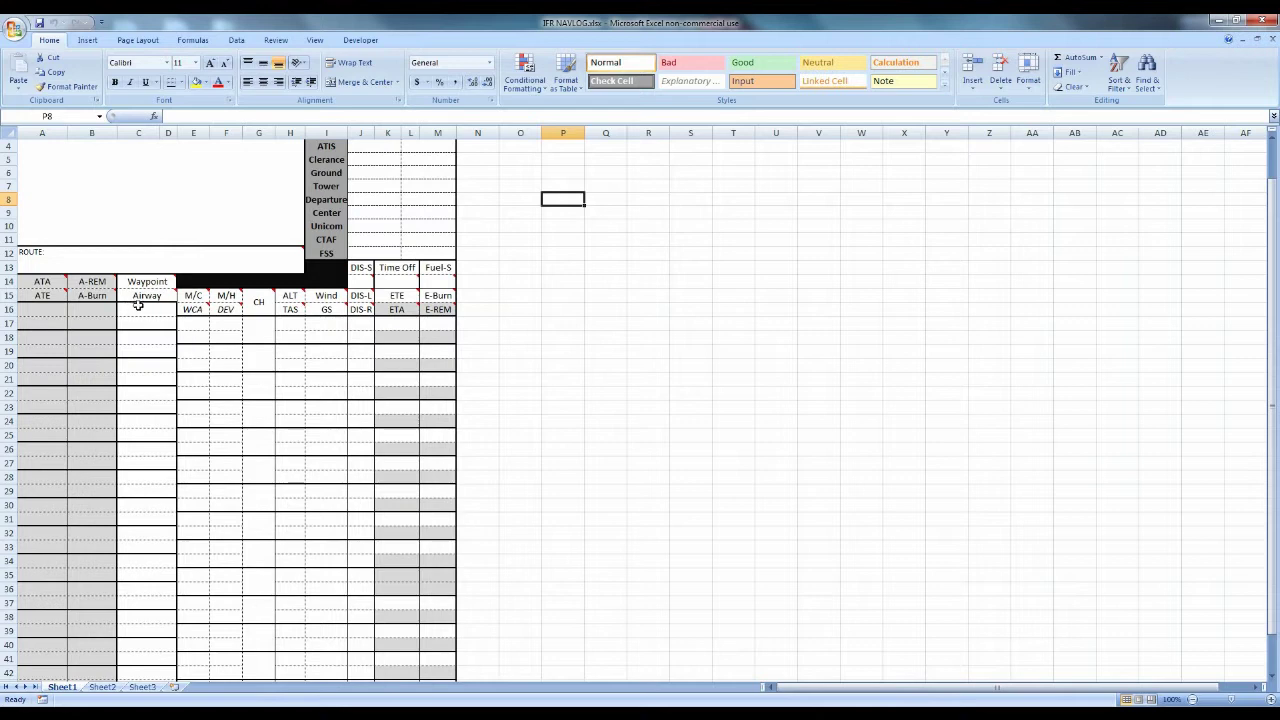
{"action": "left_click", "coordinate": [194, 322]}
{"action": "left_click", "coordinate": [190, 338]}
{"action": "left_click", "coordinate": [214, 327]}
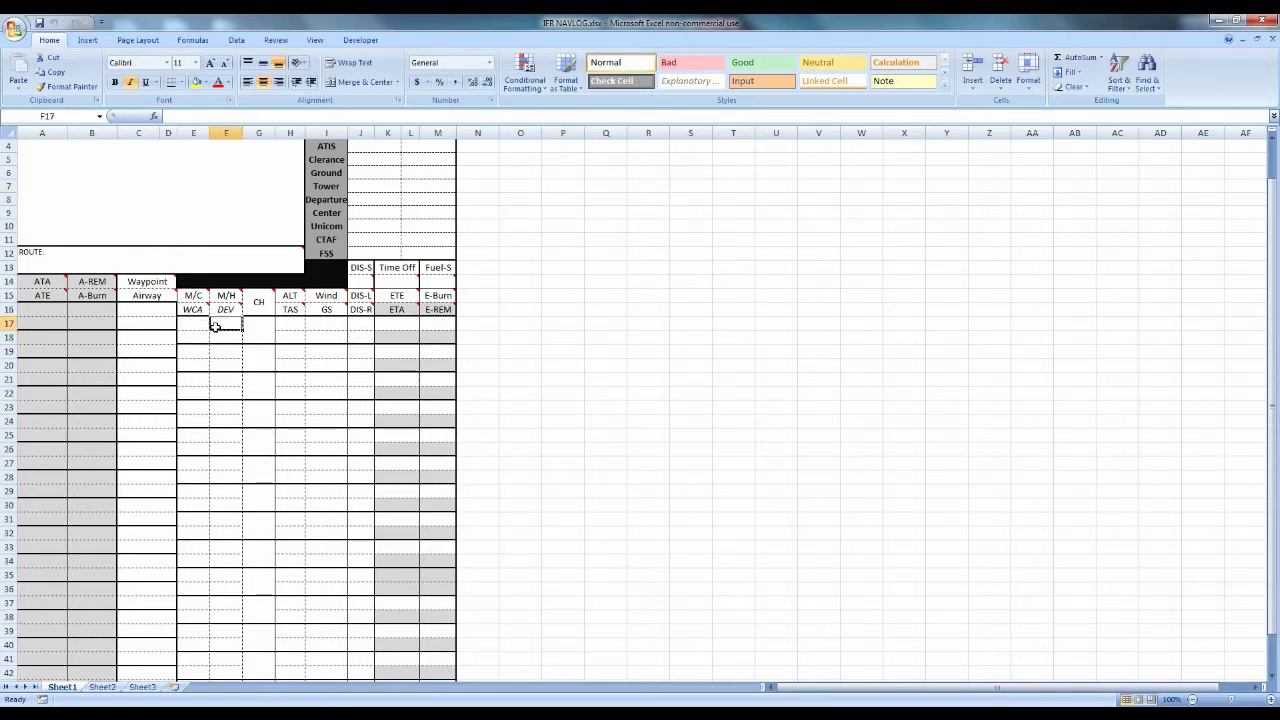
{"action": "left_click", "coordinate": [217, 342]}
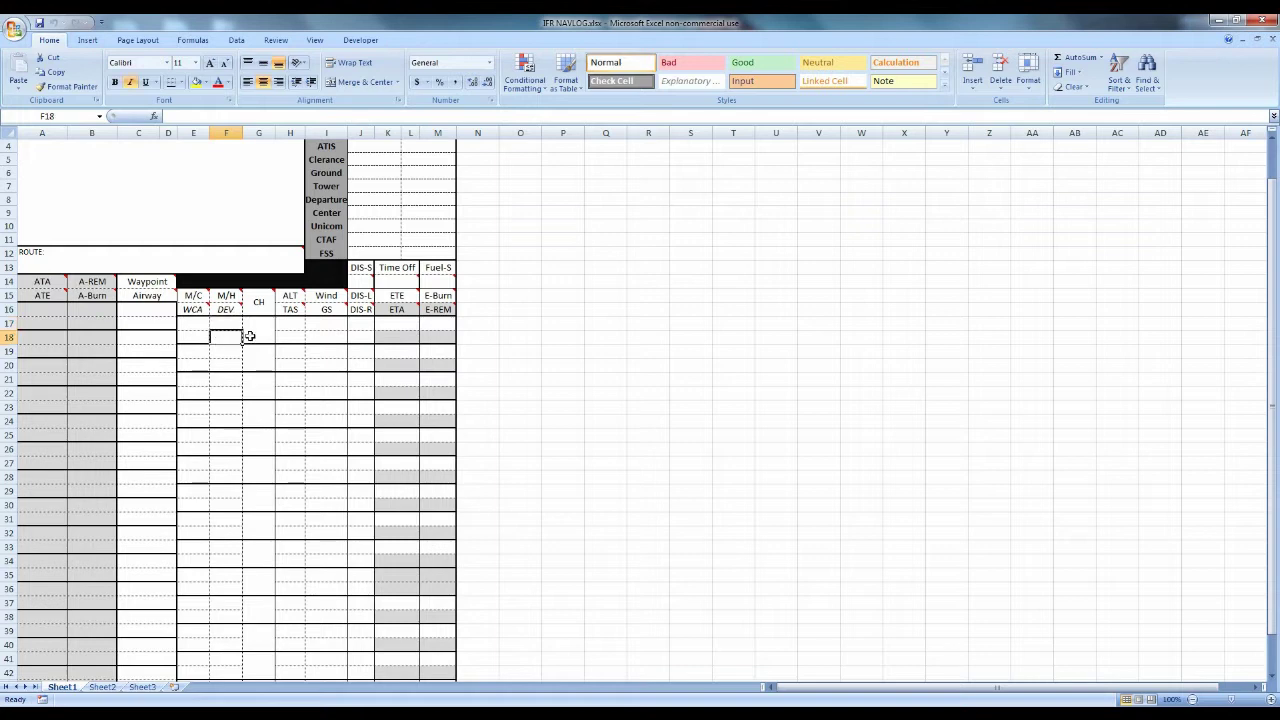
{"action": "left_click", "coordinate": [255, 332]}
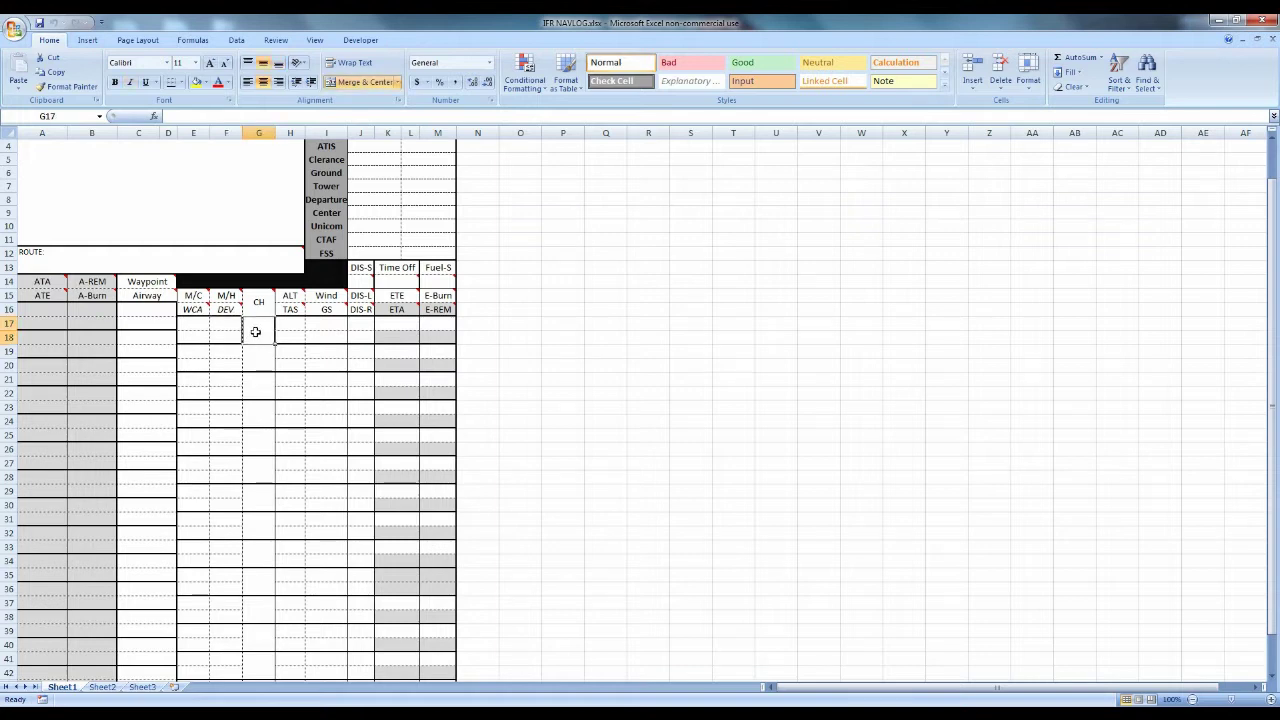
Step: In the Excel navlog's first leg, enter magnetic course 276 in E17, wind correction angle -3 in E18 and magnetic heading 273 in F17
{"action": "left_click", "coordinate": [181, 321]}
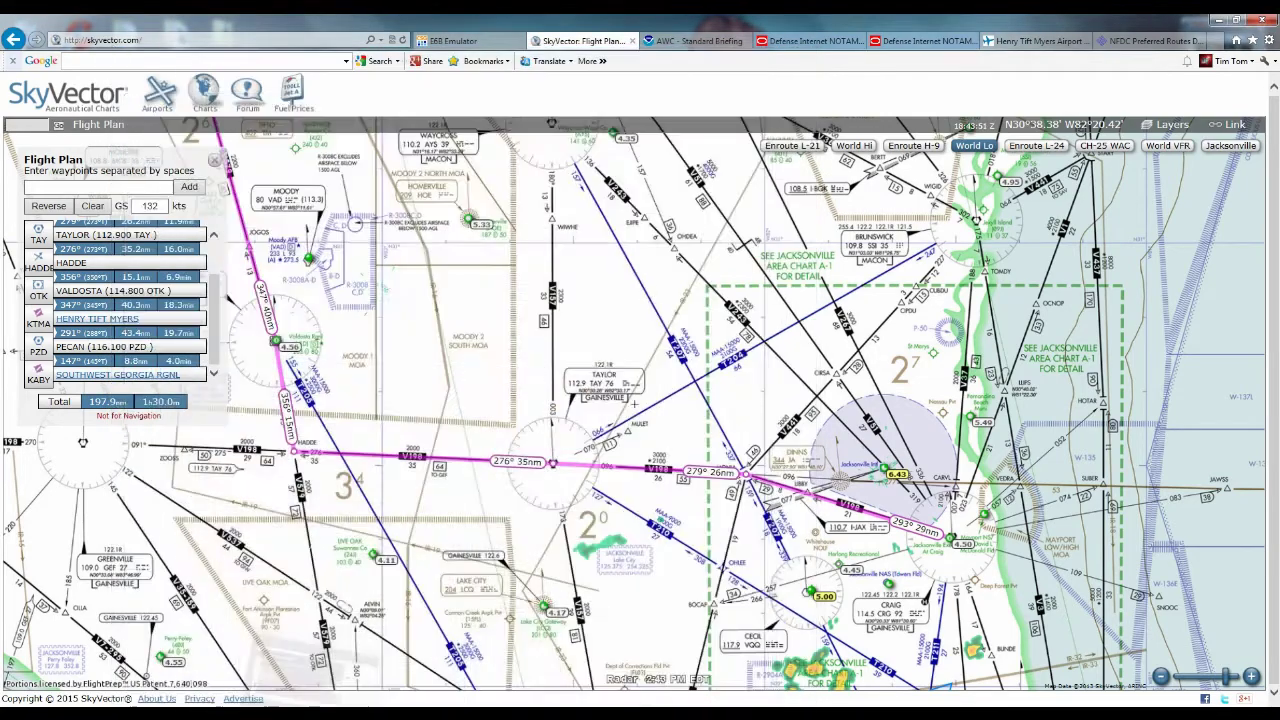
{"action": "key", "text": "alt+Tab"}
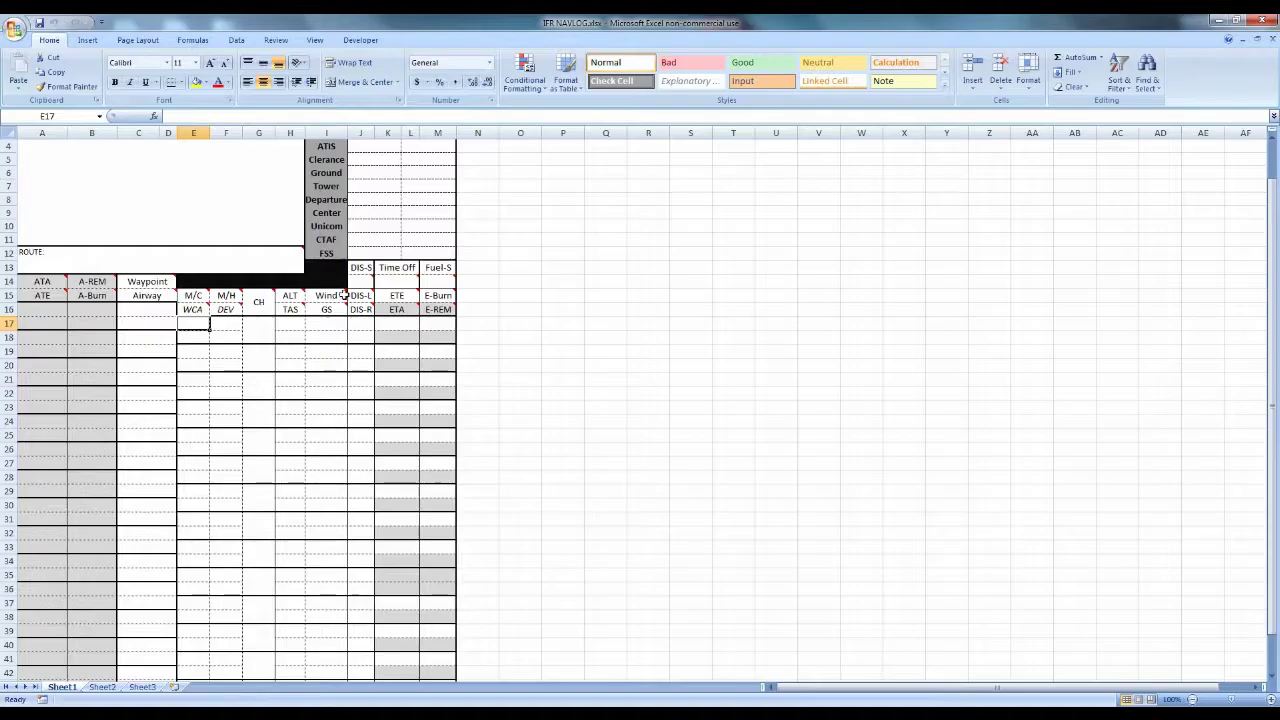
{"action": "type", "text": "276"}
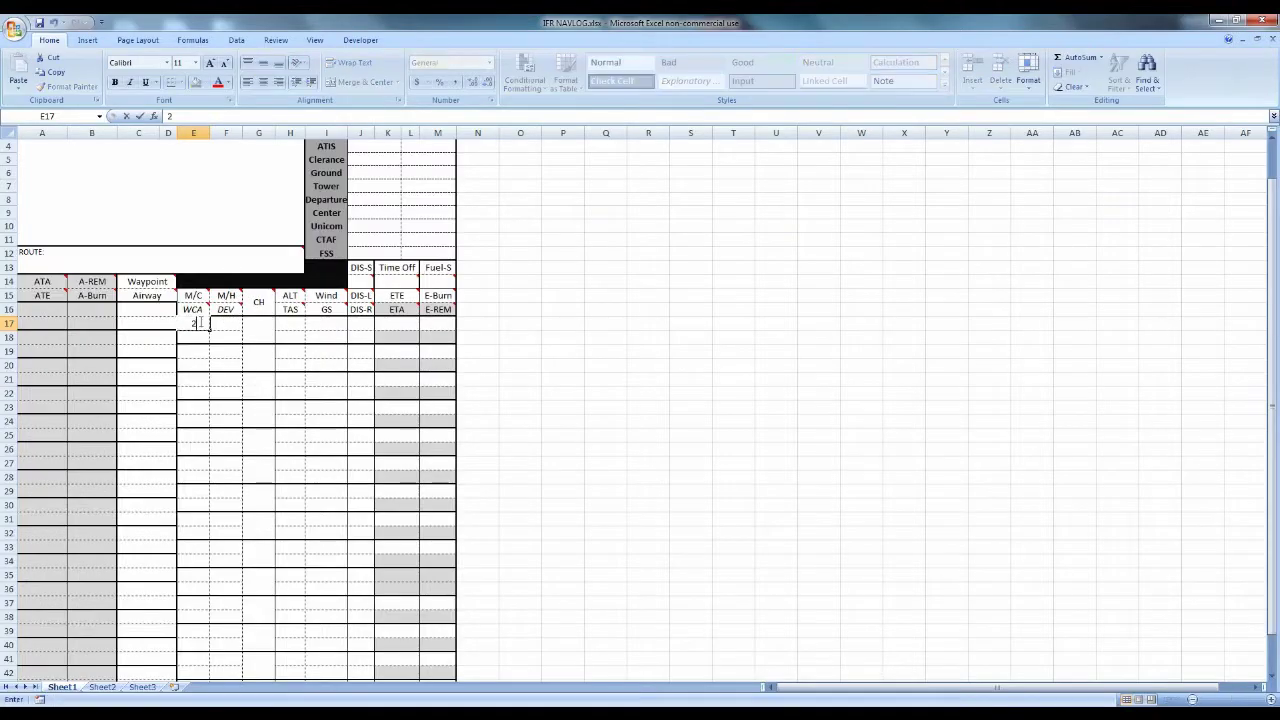
{"action": "left_click", "coordinate": [198, 339]}
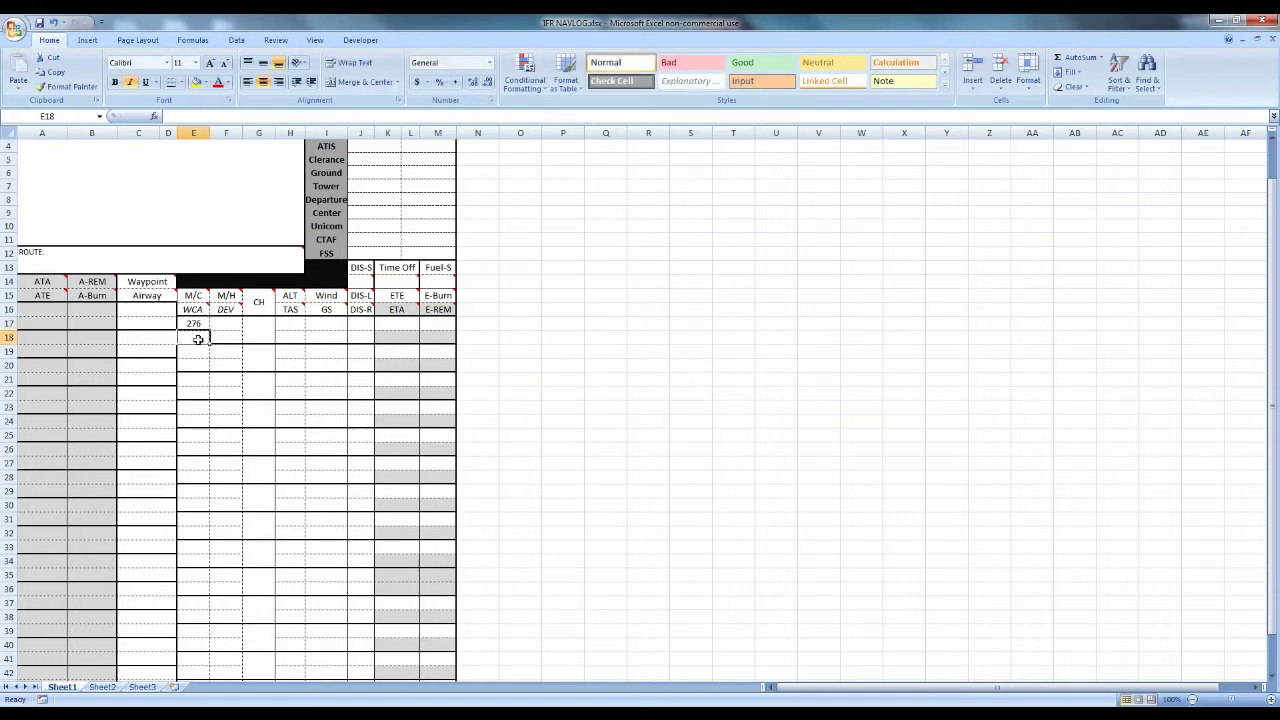
{"action": "type", "text": "-3"}
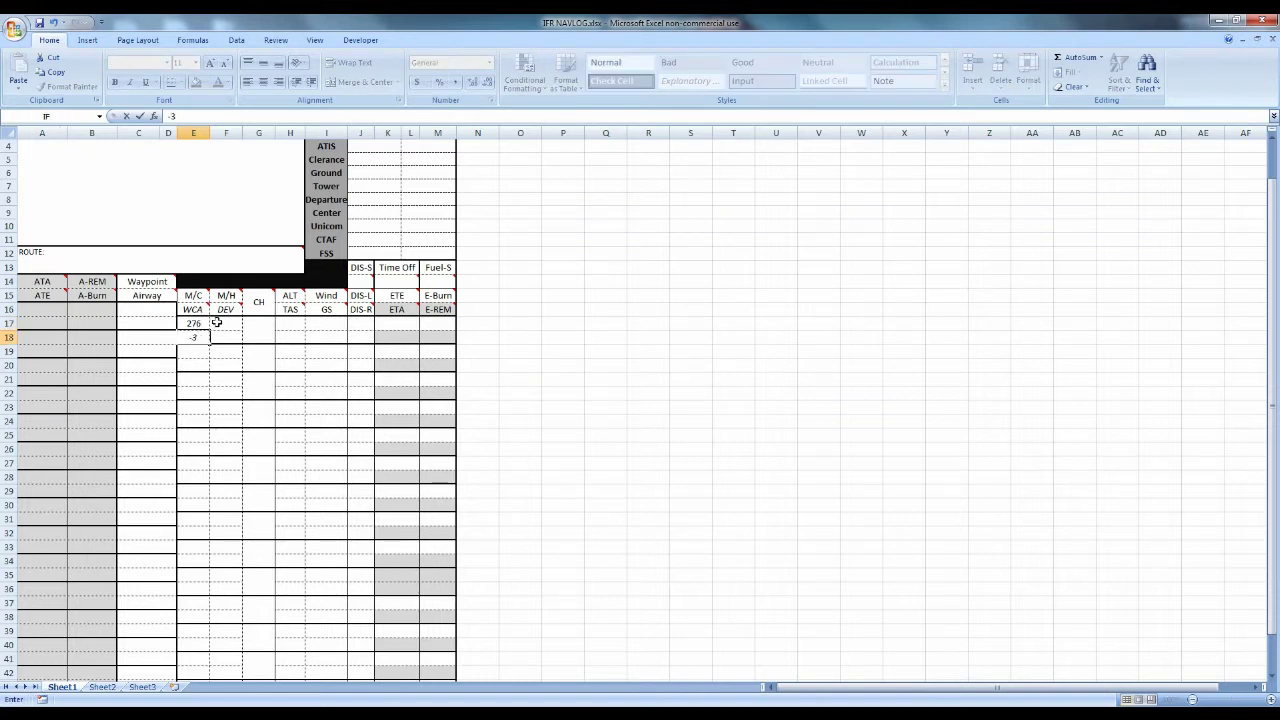
{"action": "left_click", "coordinate": [217, 322]}
{"action": "type", "text": "273"}
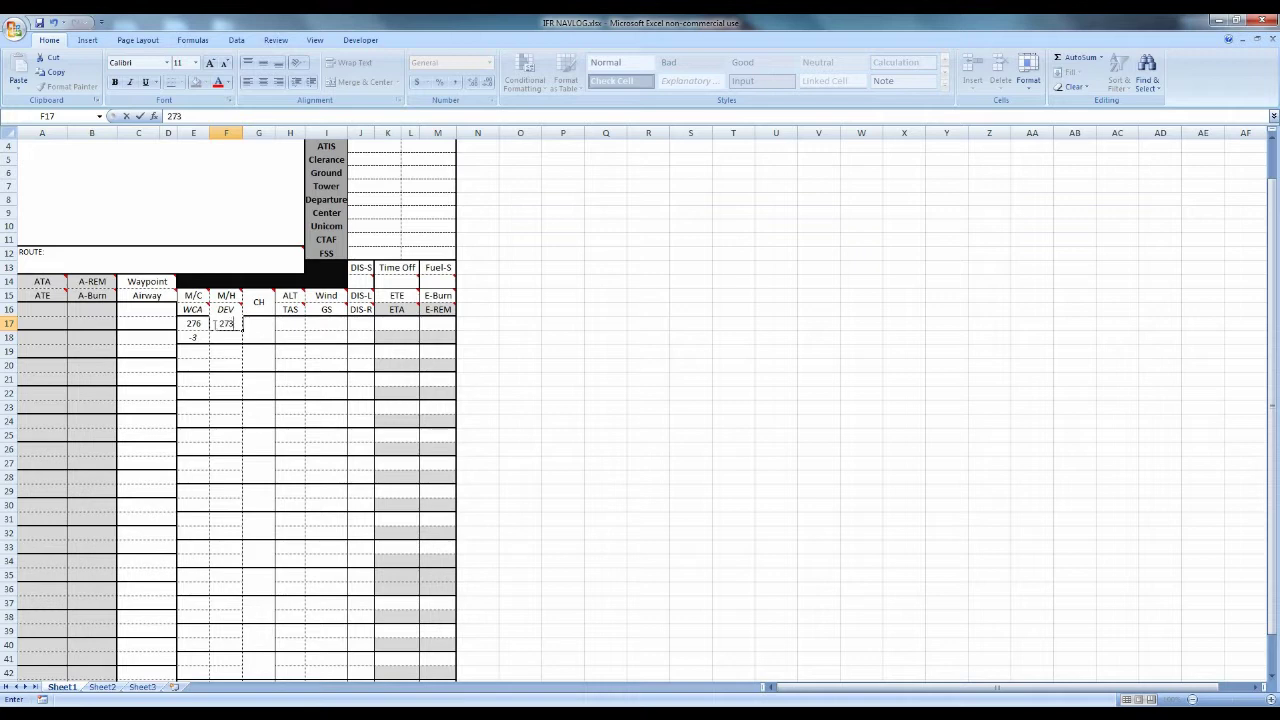
{"action": "left_click", "coordinate": [228, 339]}
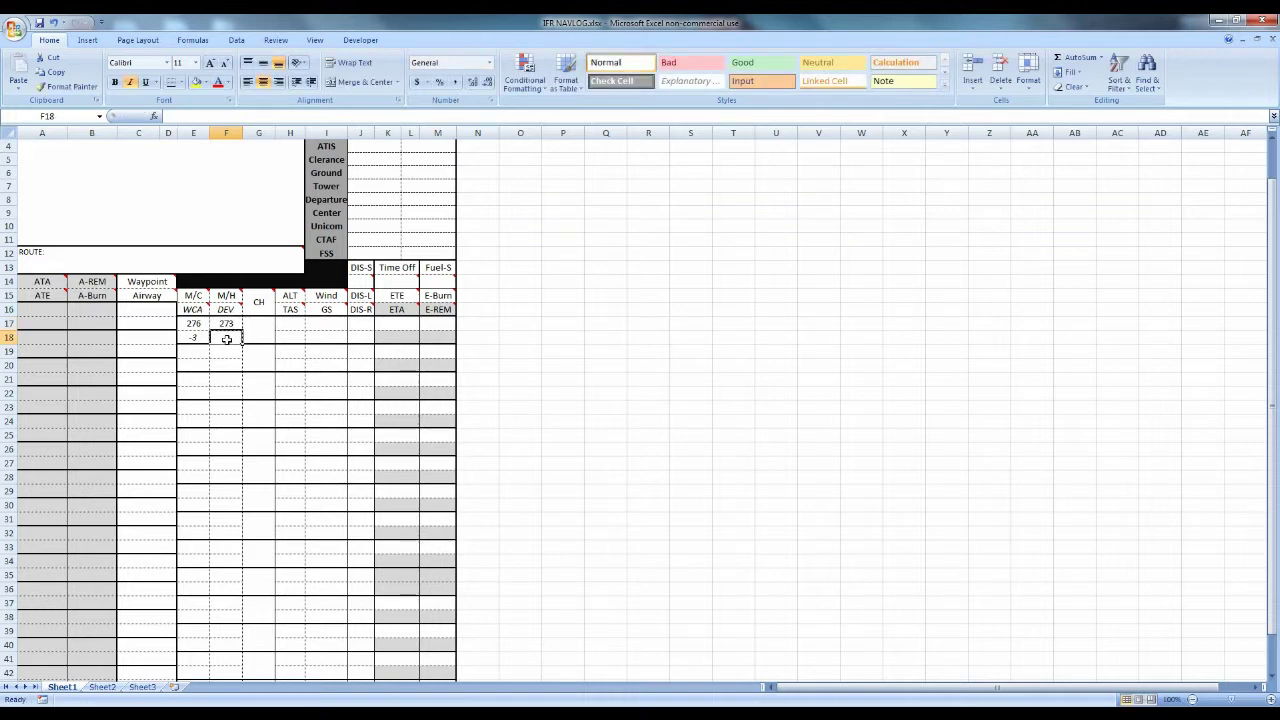
Step: Enter a deviation of 1 and a compass heading of 274 in the navlog's first leg
{"action": "type", "text": "1"}
{"action": "left_click", "coordinate": [295, 340]}
{"action": "left_click", "coordinate": [250, 327]}
{"action": "type", "text": "2"}
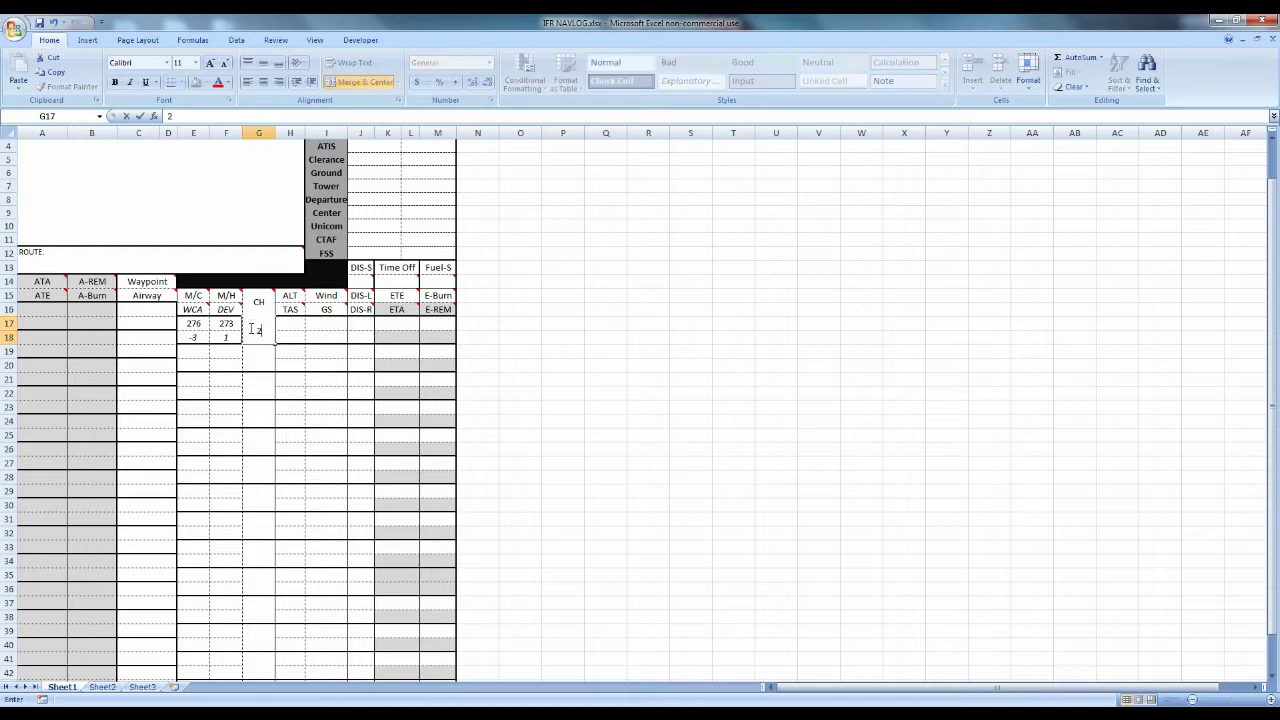
{"action": "type", "text": "74"}
{"action": "left_click", "coordinate": [250, 385]}
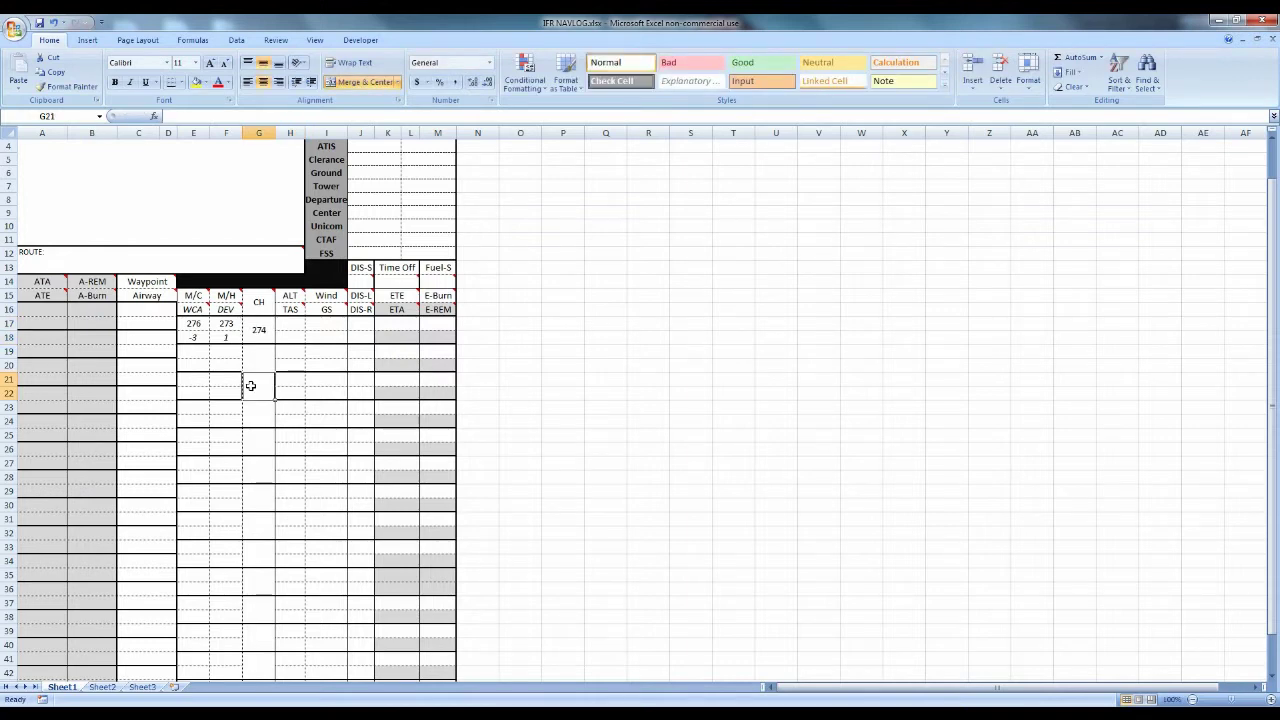
Step: Clear the first leg's course, wind correction, heading, deviation and compass heading entries, and minimize the workbook
{"action": "left_click_drag", "start_coordinate": [256, 330], "coordinate": [185, 332]}
{"action": "key", "text": "Delete"}
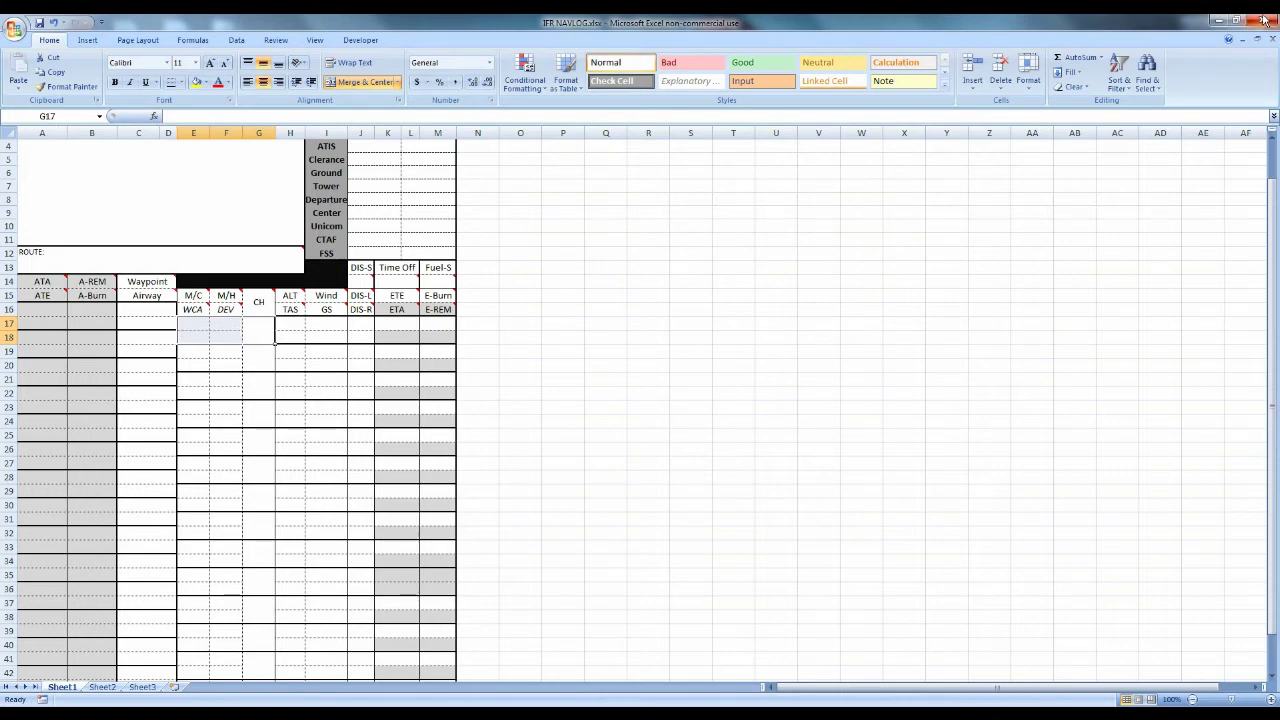
{"action": "left_click", "coordinate": [1215, 20]}
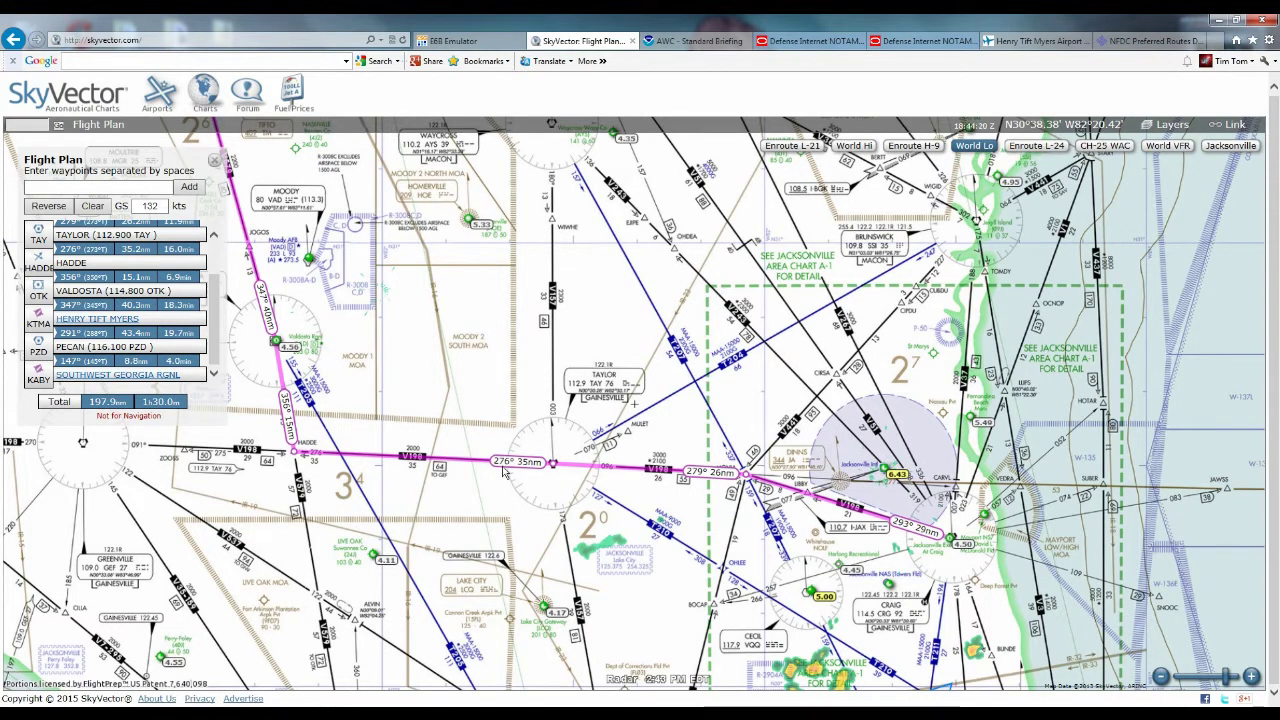
Step: In the E6B Emulator's heading and ground speed calculator, enter wind speed 260, wind direction 7 and true airspeed 131
{"action": "left_click", "coordinate": [482, 42]}
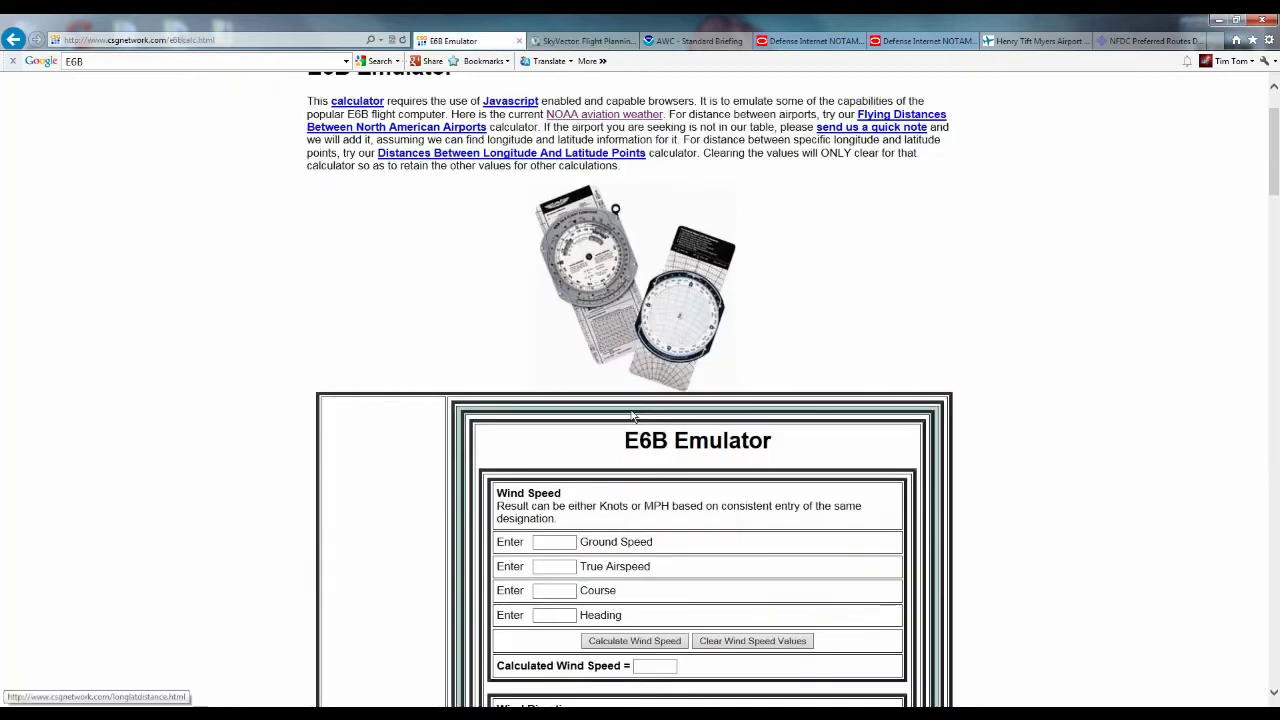
{"action": "scroll", "coordinate": [657, 443], "scroll_direction": "down", "scroll_amount": 8}
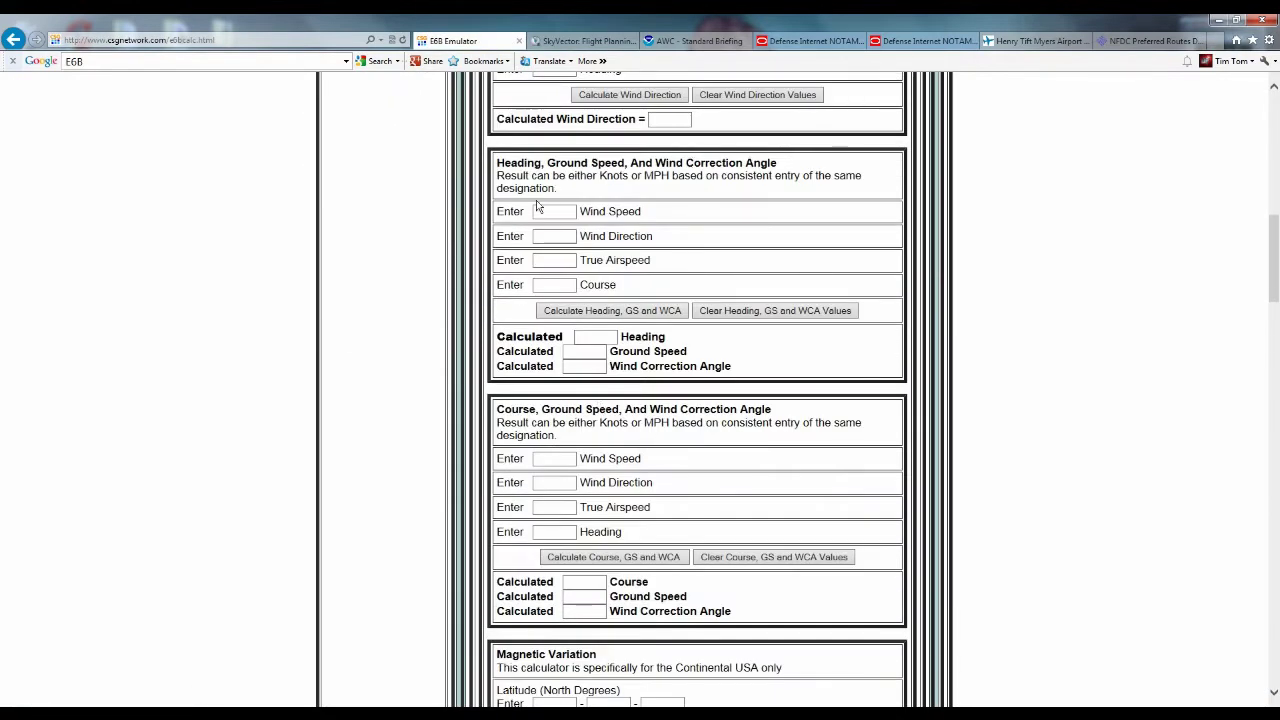
{"action": "left_click", "coordinate": [548, 212]}
{"action": "type", "text": "280"}
{"action": "left_click", "coordinate": [555, 238]}
{"action": "left_click", "coordinate": [560, 260]}
Step: Check the Taylor–HADDE leg on the SkyVector chart, enter 276 as the course, and calculate heading, ground speed and wind correction angle
{"action": "left_click", "coordinate": [583, 41]}
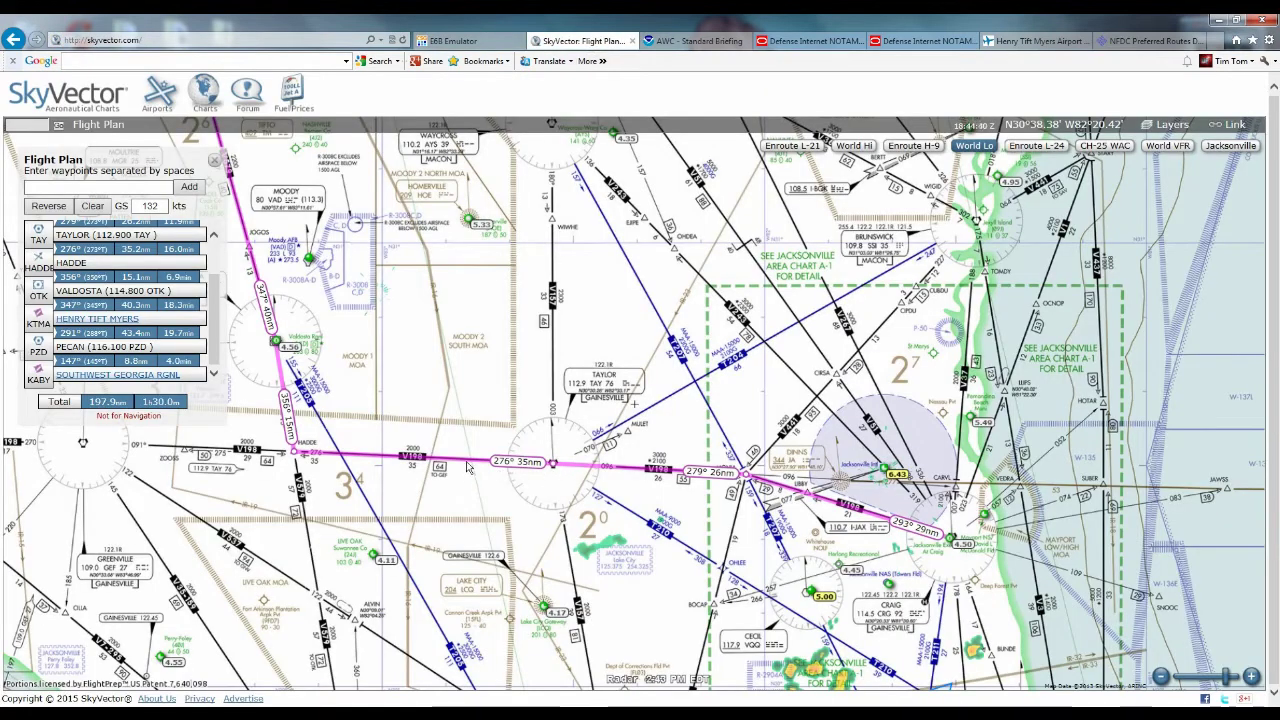
{"action": "left_click", "coordinate": [485, 46]}
{"action": "type", "text": "276"}
{"action": "left_click", "coordinate": [600, 314]}
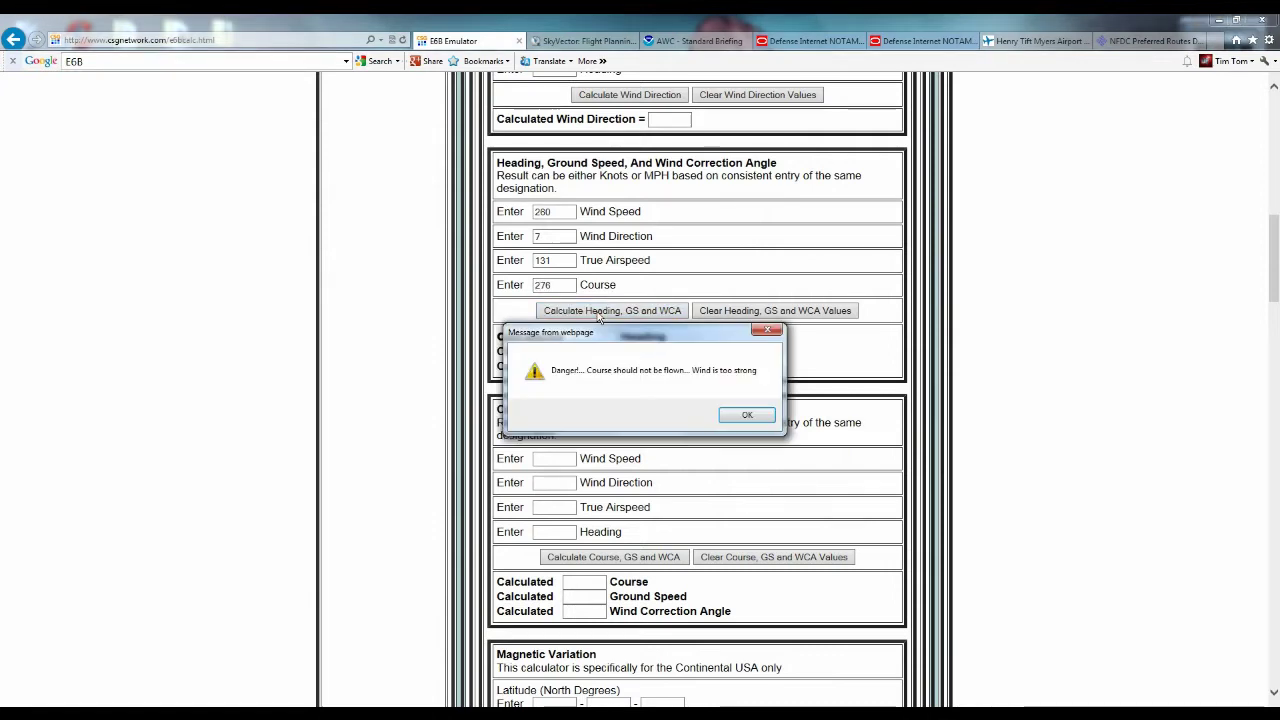
{"action": "left_click", "coordinate": [747, 417]}
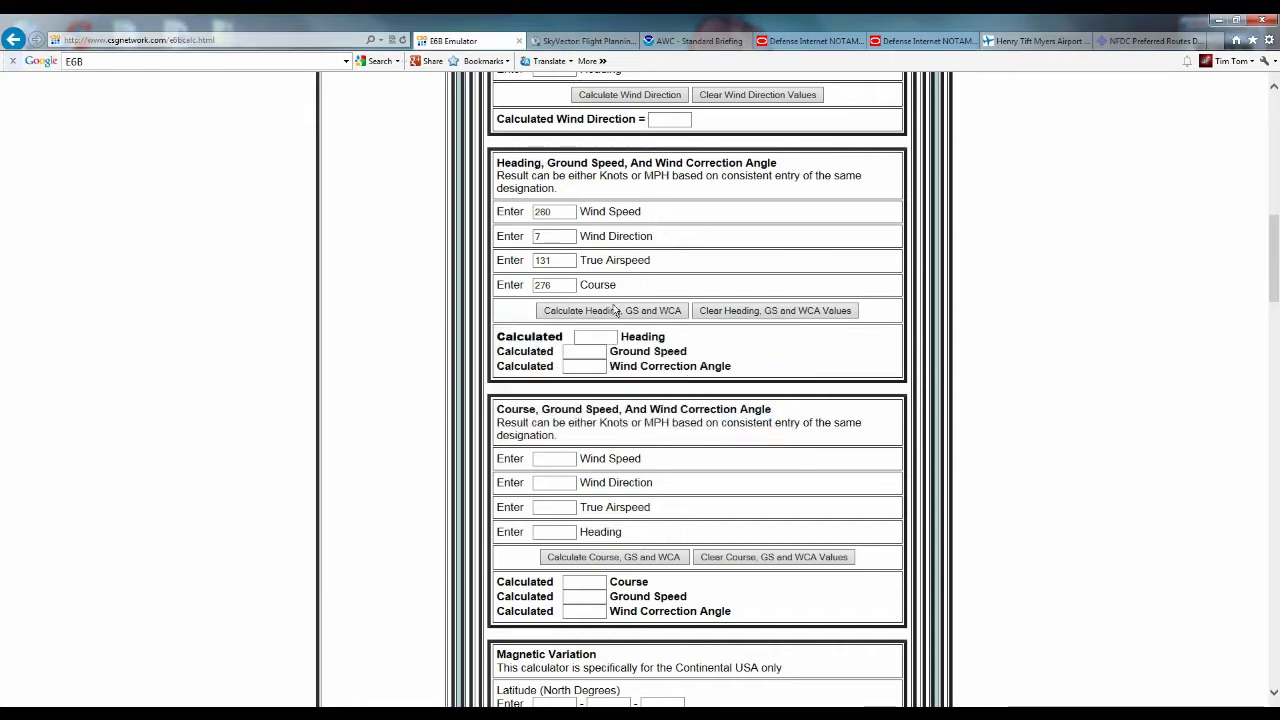
Step: Correct the wind speed to 7 and the wind direction to 260, and recalculate heading, ground speed and wind correction angle
{"action": "double_click", "coordinate": [556, 212]}
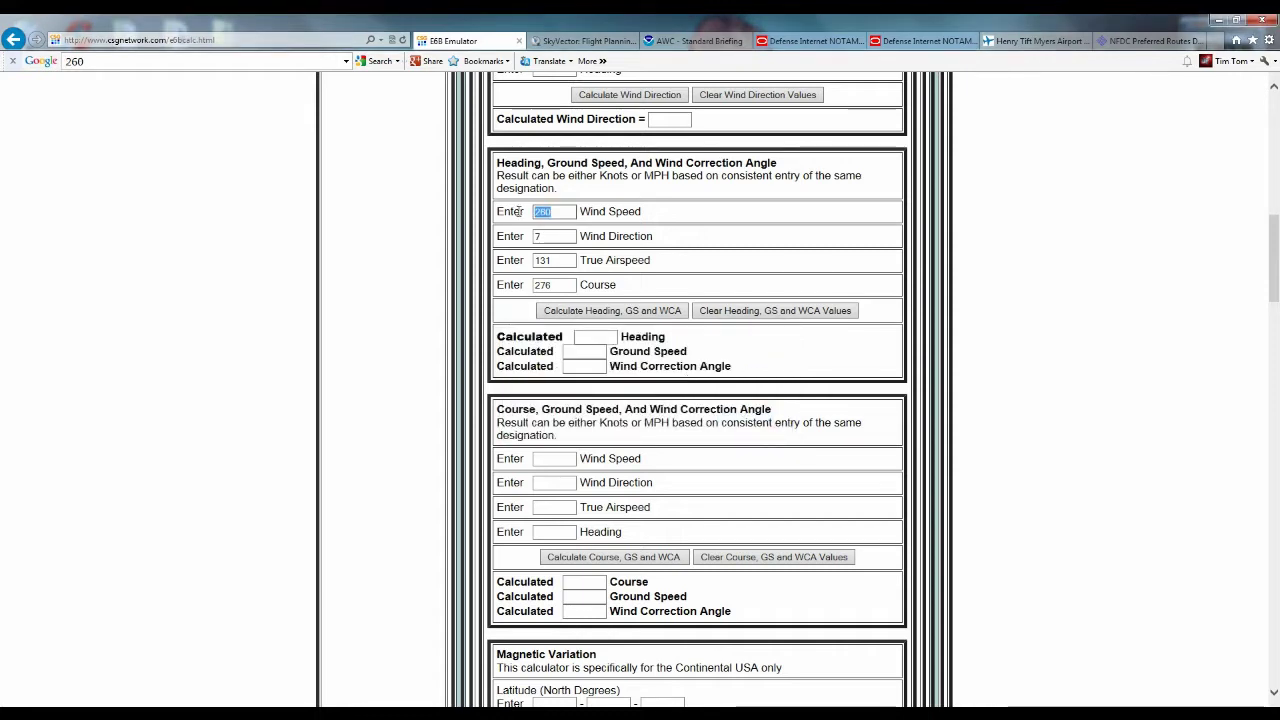
{"action": "type", "text": "7"}
{"action": "double_click", "coordinate": [548, 236]}
{"action": "type", "text": "260"}
{"action": "left_click", "coordinate": [580, 313]}
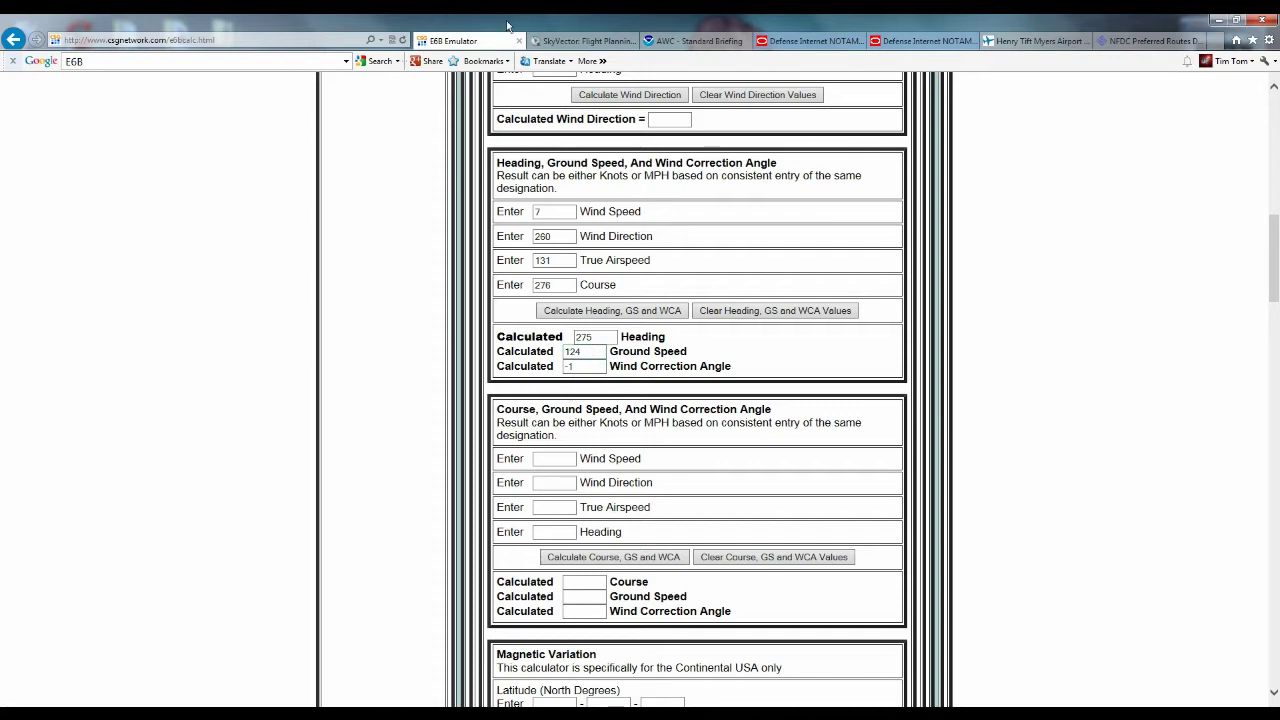
Step: Examine the planned route's legs between Jacksonville, Taylor, HADDE and Valdosta on the SkyVector enroute chart
{"action": "left_click", "coordinate": [585, 41]}
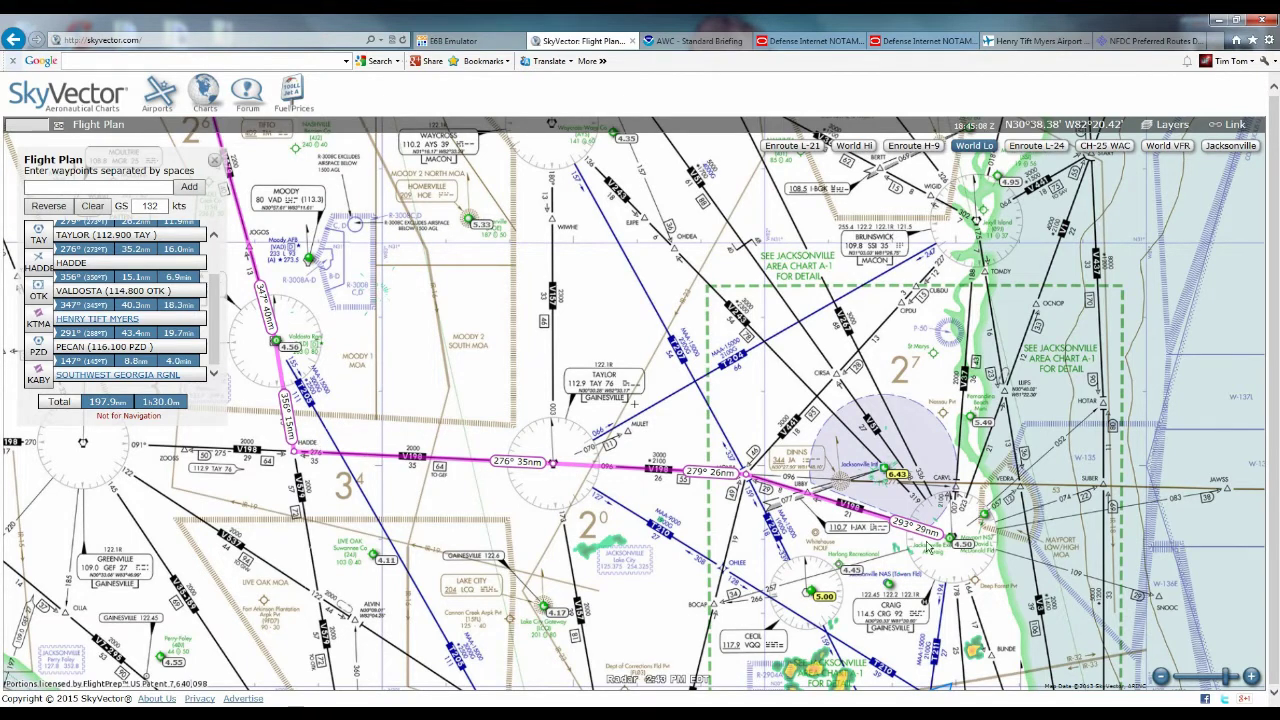
{"action": "left_click_drag", "start_coordinate": [346, 340], "coordinate": [613, 504]}
{"action": "left_click_drag", "start_coordinate": [698, 606], "coordinate": [557, 465]}
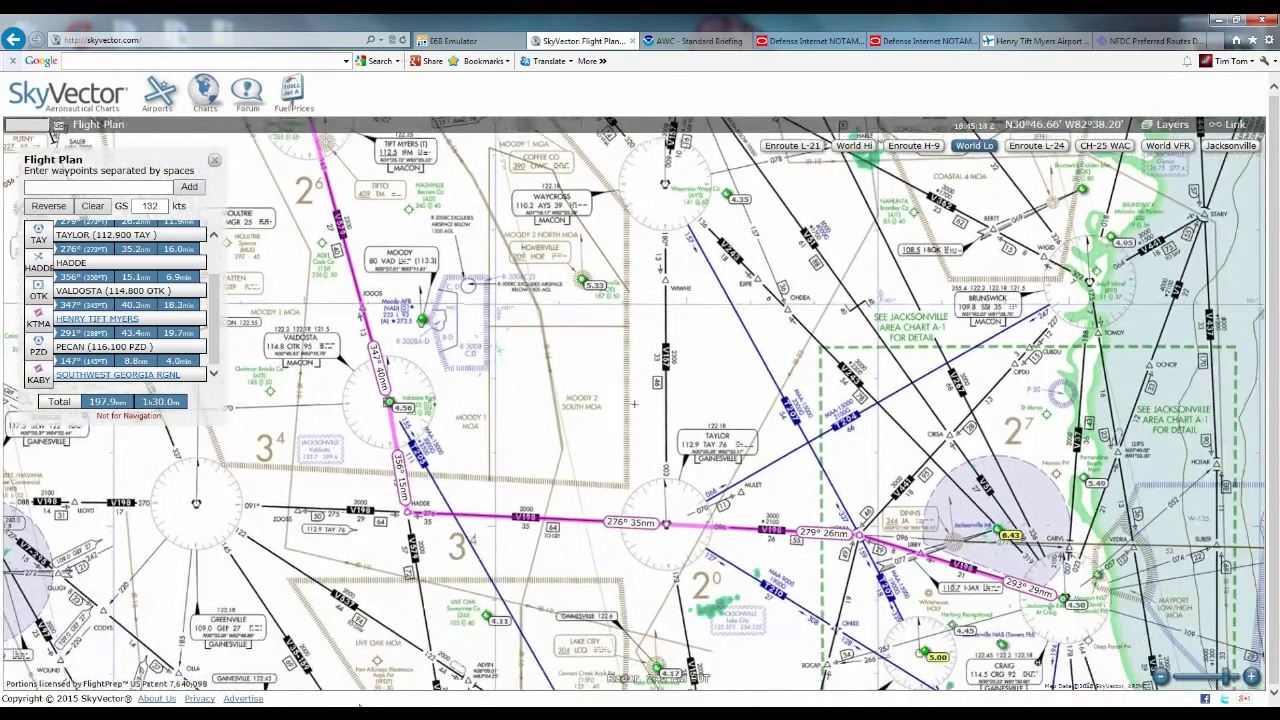
{"action": "left_click_drag", "start_coordinate": [537, 385], "coordinate": [525, 395]}
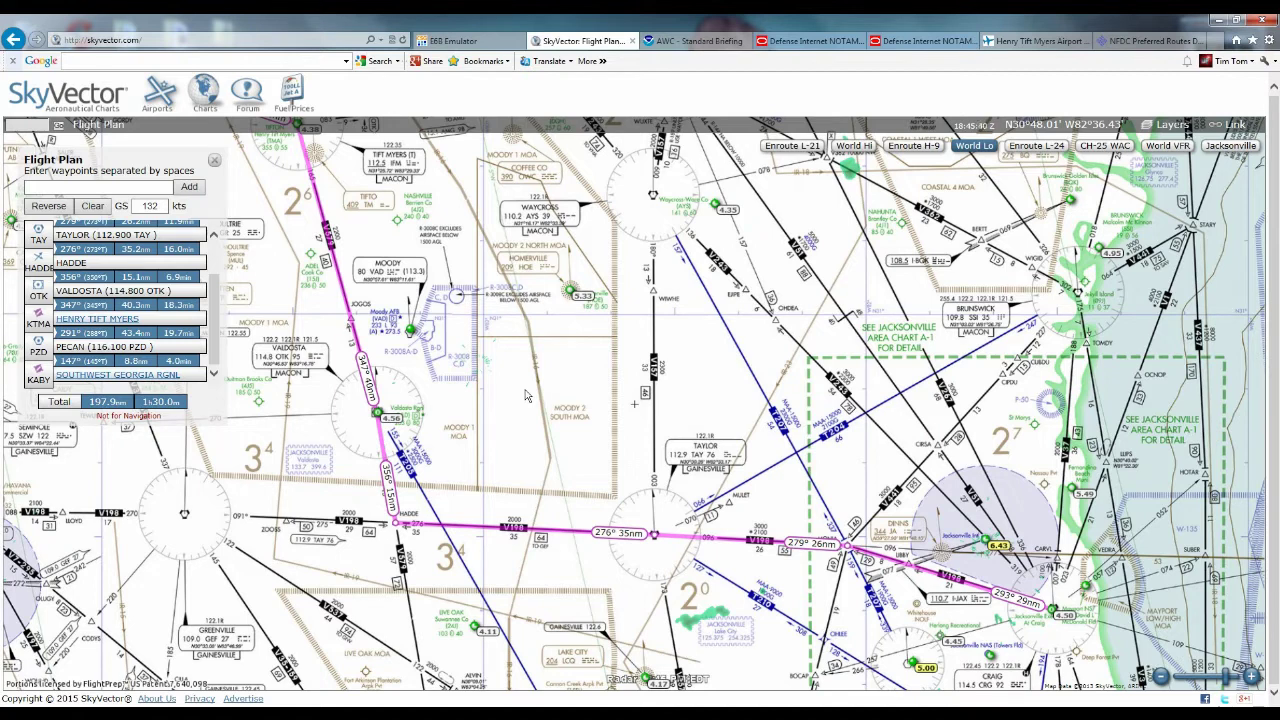
Step: Clear the existing SkyVector flight plan
{"action": "left_click", "coordinate": [214, 160]}
{"action": "left_click_drag", "start_coordinate": [640, 443], "coordinate": [556, 443]}
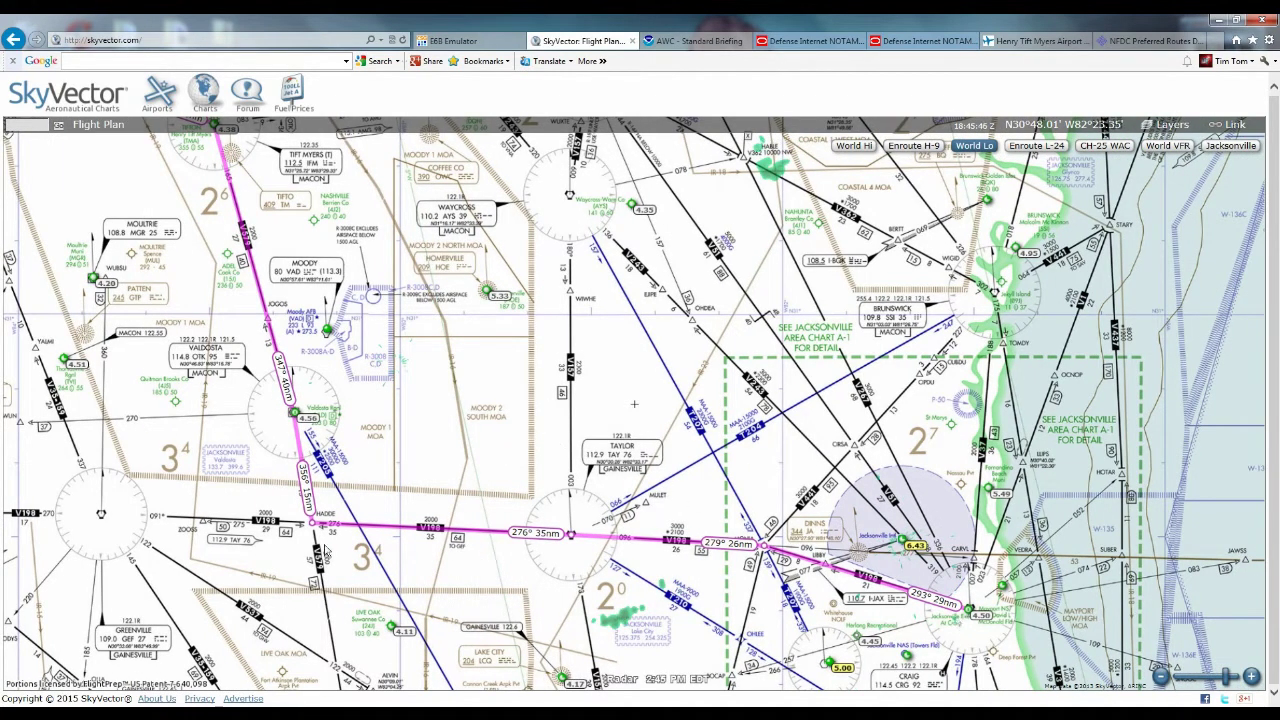
{"action": "left_click", "coordinate": [88, 125]}
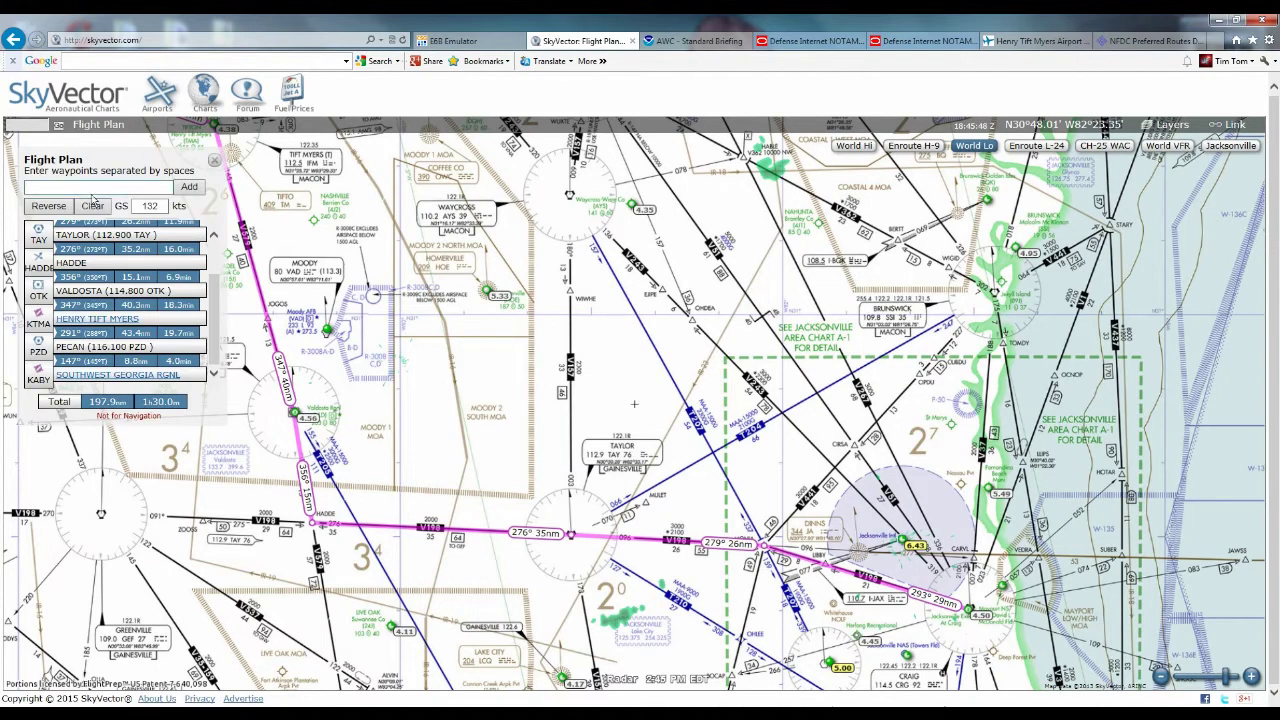
{"action": "left_click", "coordinate": [93, 207]}
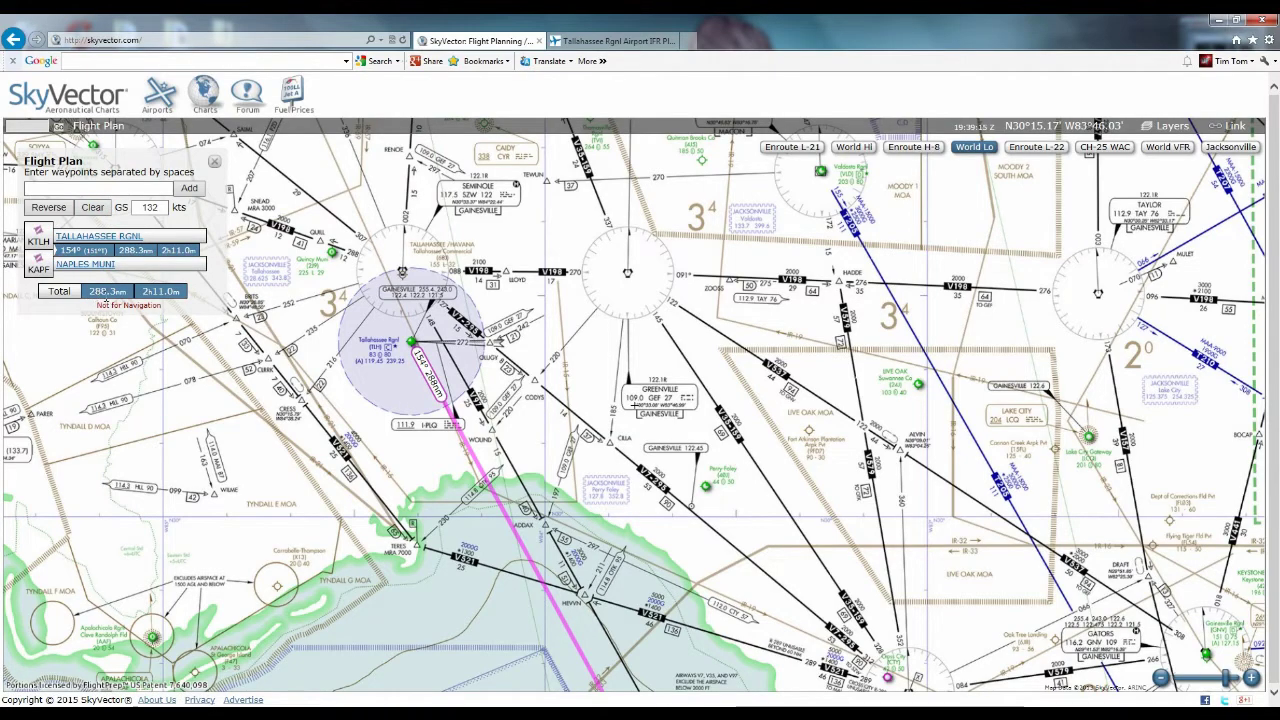
Step: Trace the direct route from Tallahassee Rgnl to Naples Muni on the low enroute chart
{"action": "left_click_drag", "start_coordinate": [670, 396], "coordinate": [548, 168]}
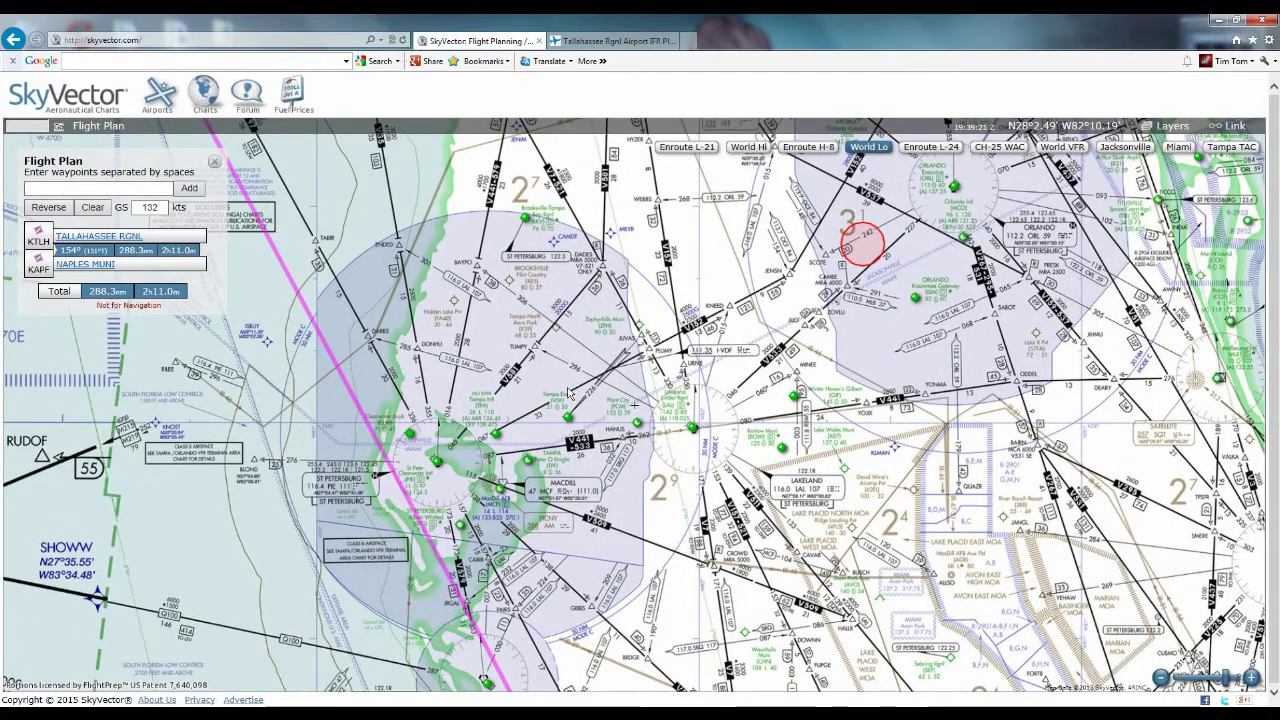
{"action": "left_click_drag", "start_coordinate": [568, 392], "coordinate": [518, 60]}
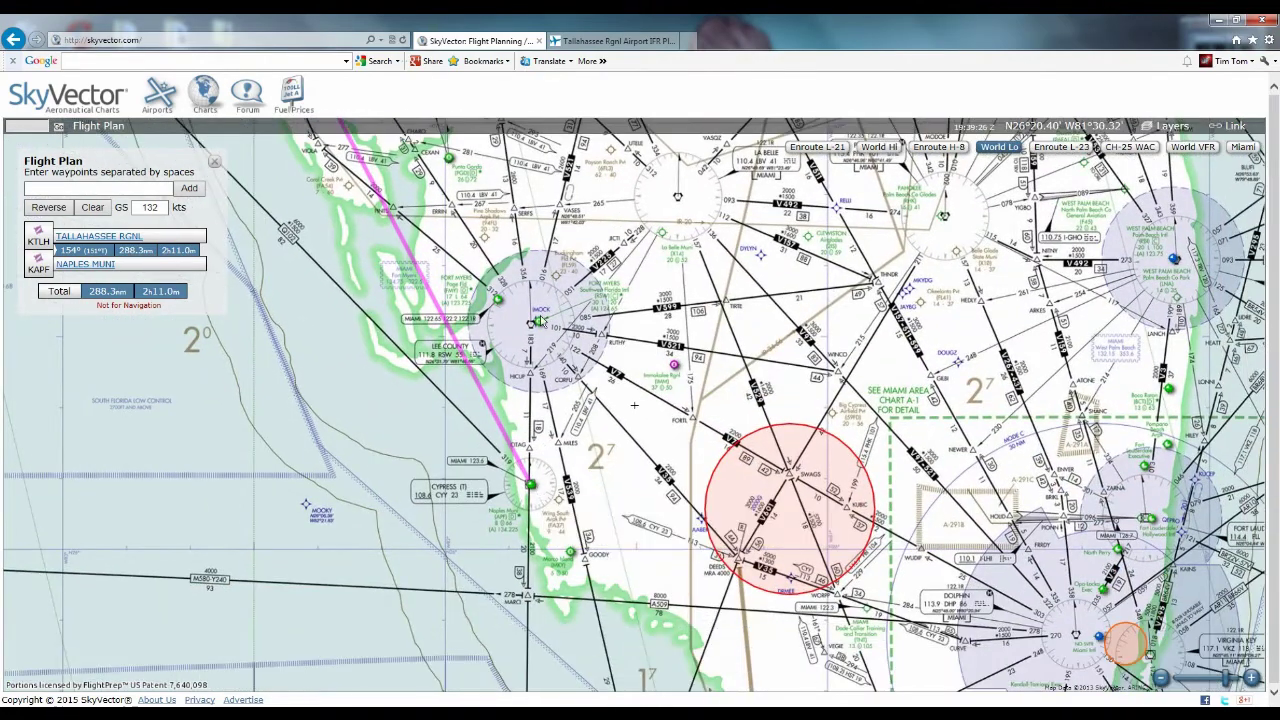
{"action": "left_click_drag", "start_coordinate": [634, 405], "coordinate": [727, 476]}
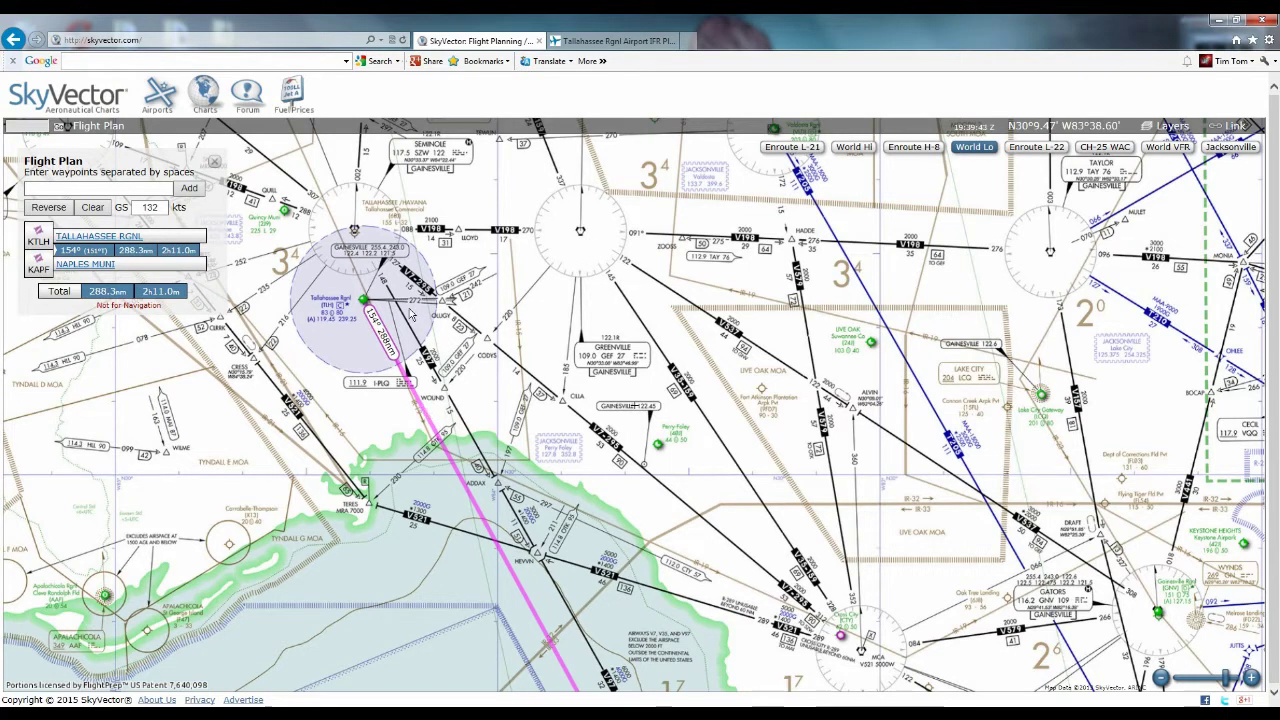
Step: Open the KTLH takeoff minimums PDF from FlightAware's Tallahassee IFR plates
{"action": "left_click", "coordinate": [660, 41]}
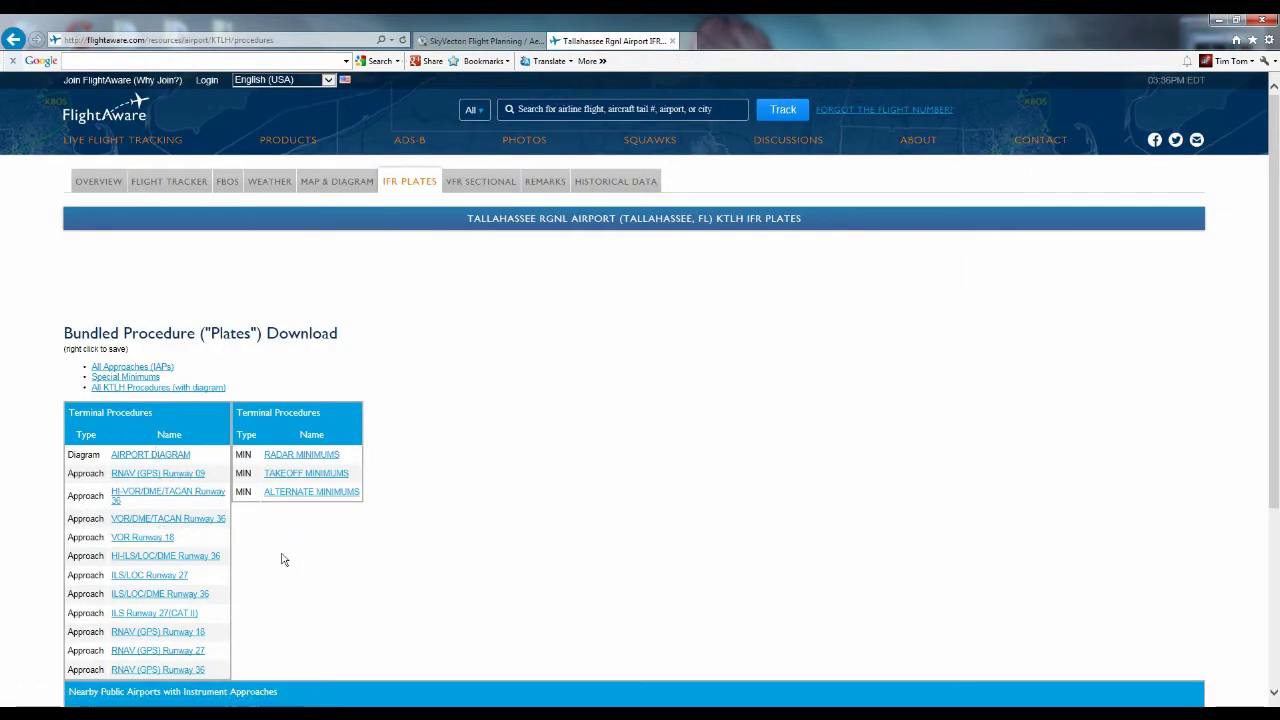
{"action": "scroll", "coordinate": [283, 560], "scroll_direction": "down", "scroll_amount": 1}
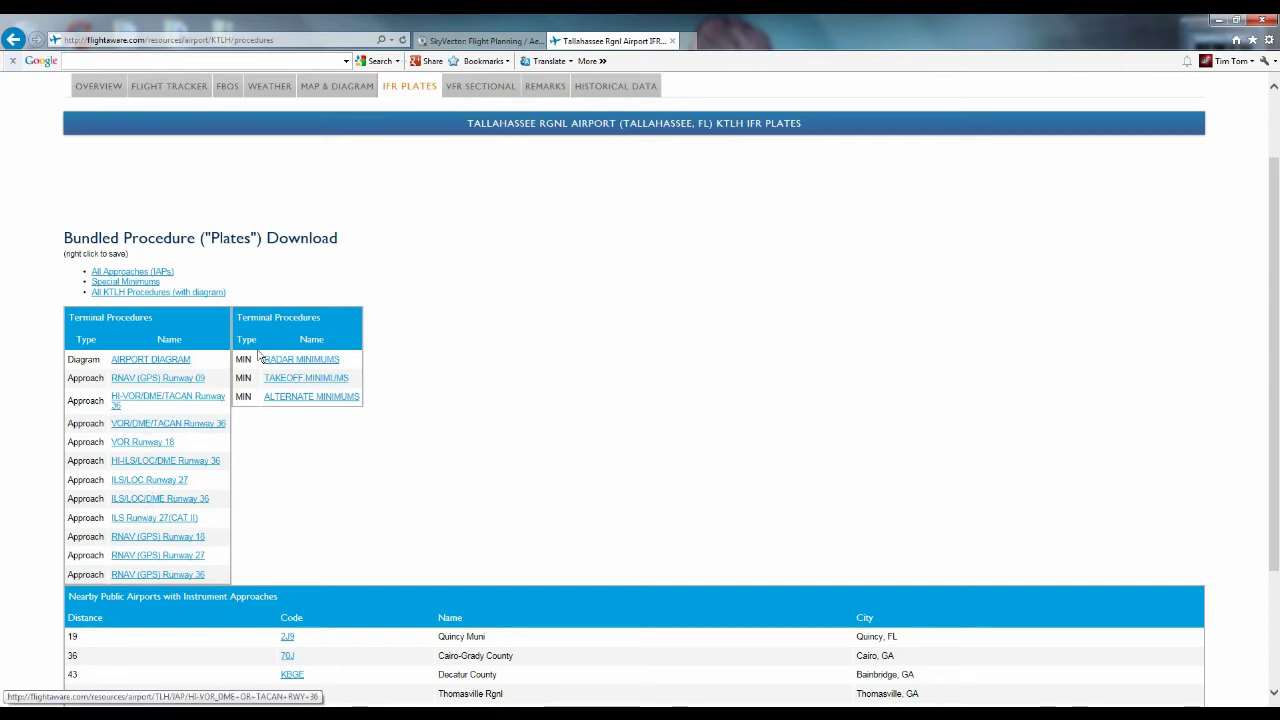
{"action": "left_click", "coordinate": [317, 379]}
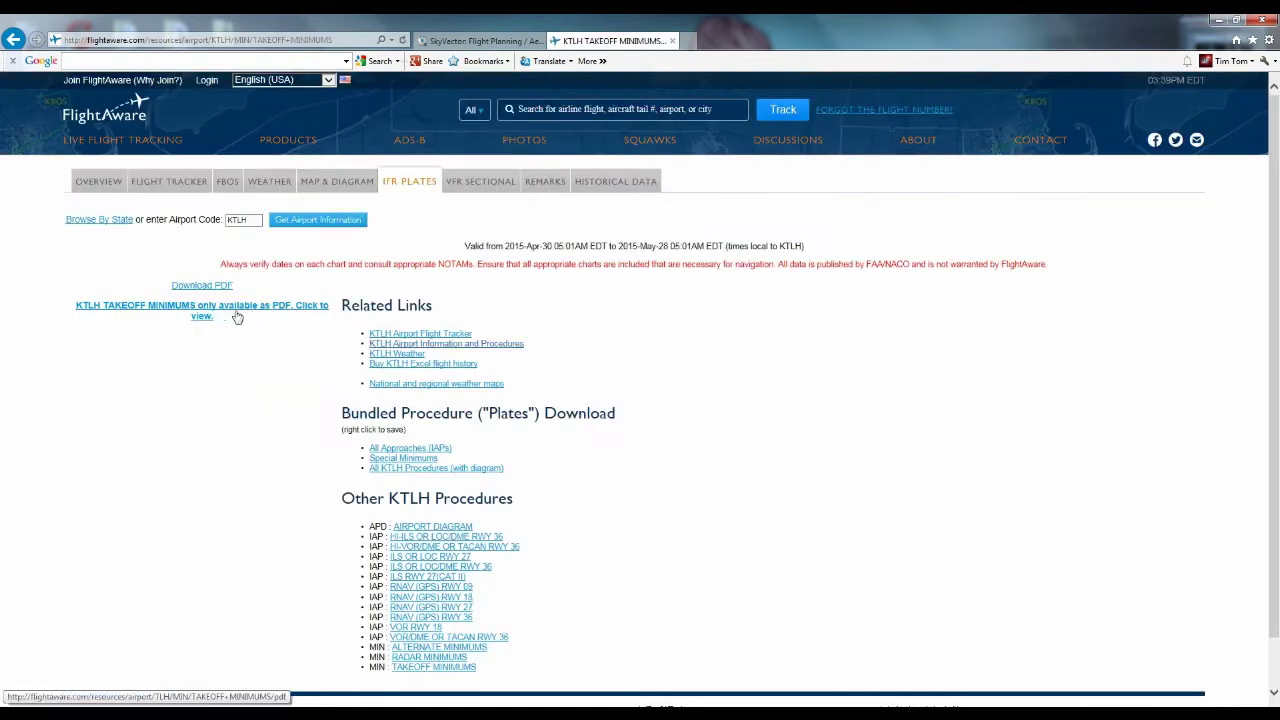
{"action": "left_click", "coordinate": [210, 313]}
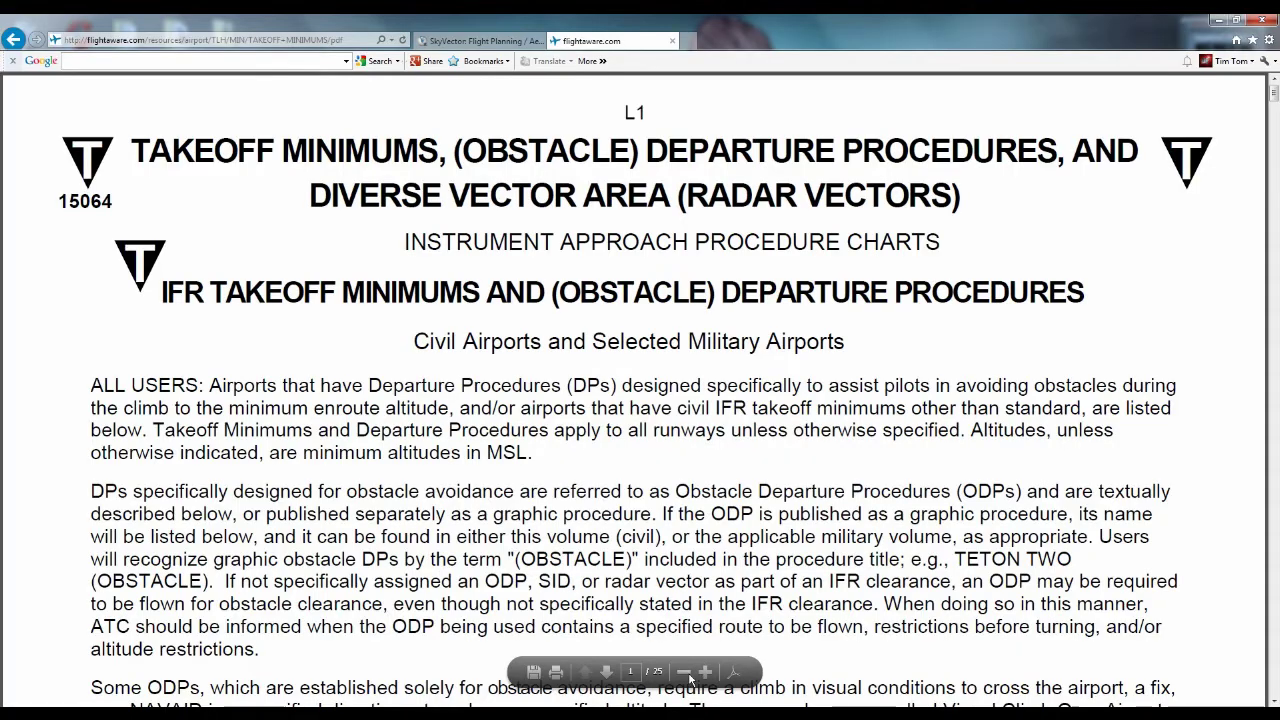
Step: Find the Tallahassee Rgnl (TLH) entry in the takeoff minimums document and examine its runway obstacle notes
{"action": "left_click", "coordinate": [685, 673]}
{"action": "left_click_drag", "start_coordinate": [1274, 92], "coordinate": [1207, 588]}
{"action": "scroll", "coordinate": [713, 372], "scroll_direction": "up", "scroll_amount": 4}
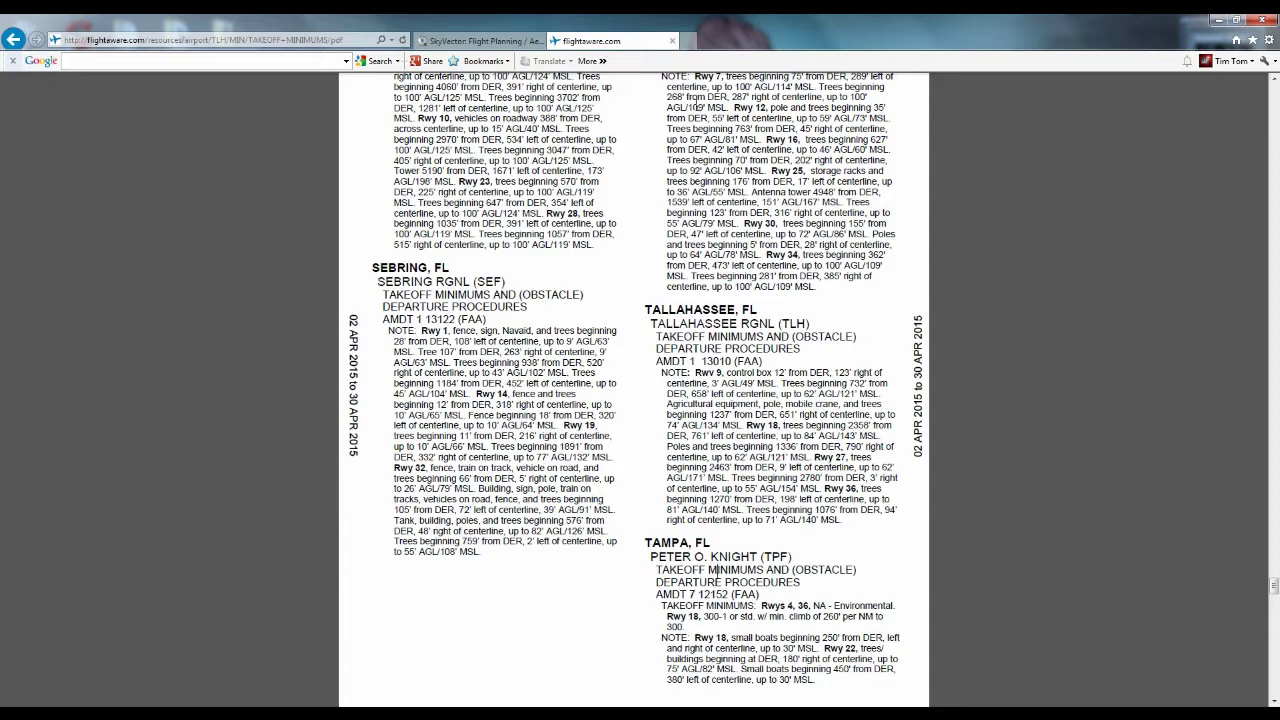
{"action": "left_click_drag", "start_coordinate": [842, 520], "coordinate": [692, 372]}
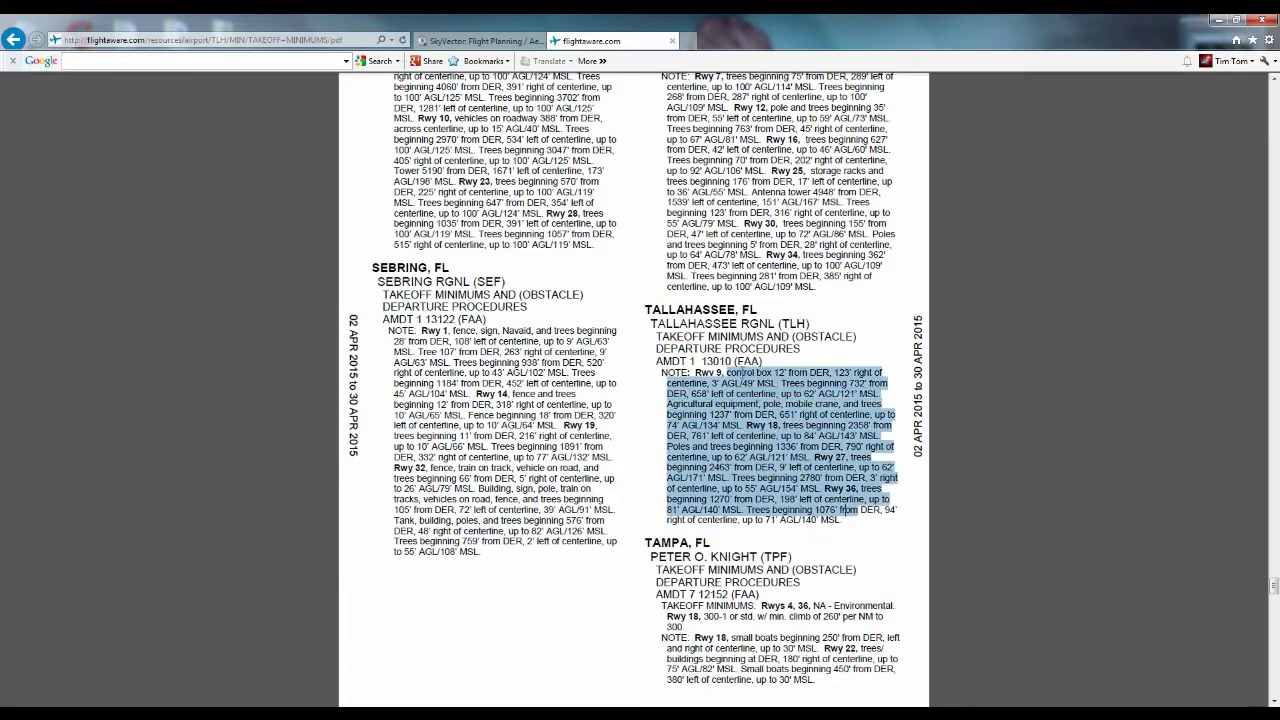
{"action": "left_click", "coordinate": [706, 318]}
Step: Look over the enroute chart from Tallahassee toward Cross City and return to the takeoff minimums document
{"action": "left_click", "coordinate": [480, 41]}
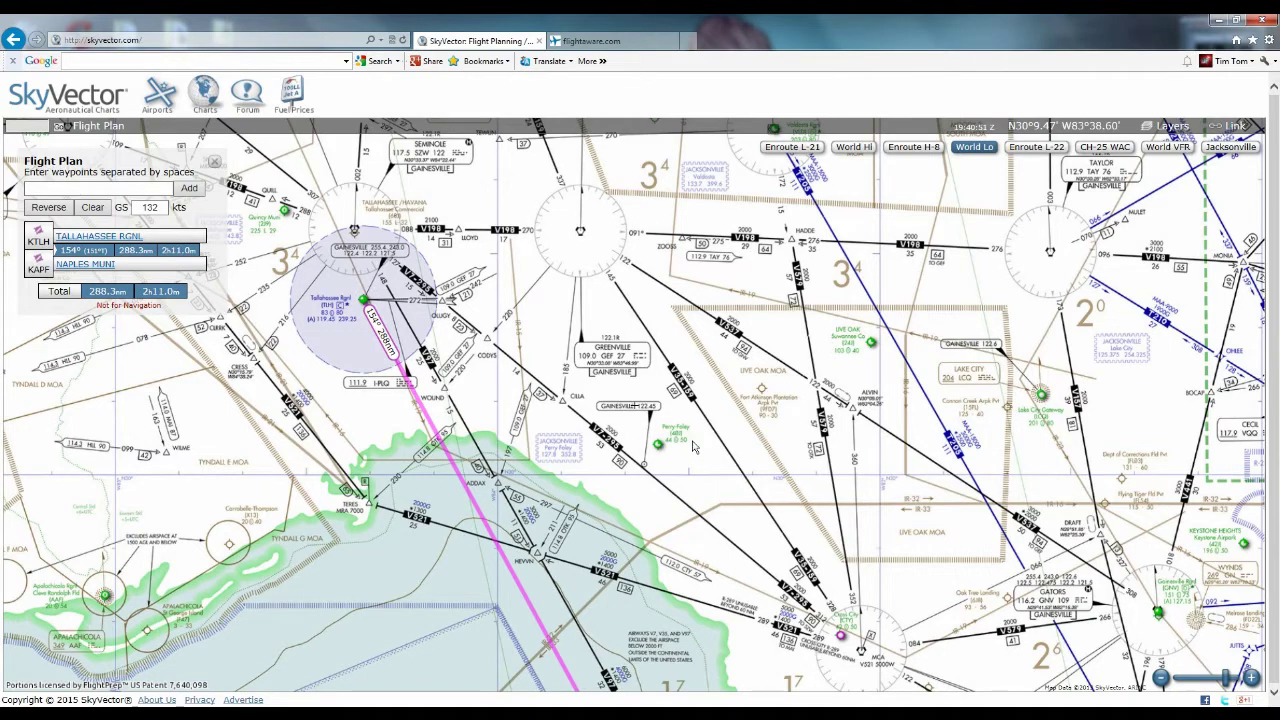
{"action": "left_click_drag", "start_coordinate": [785, 475], "coordinate": [630, 265]}
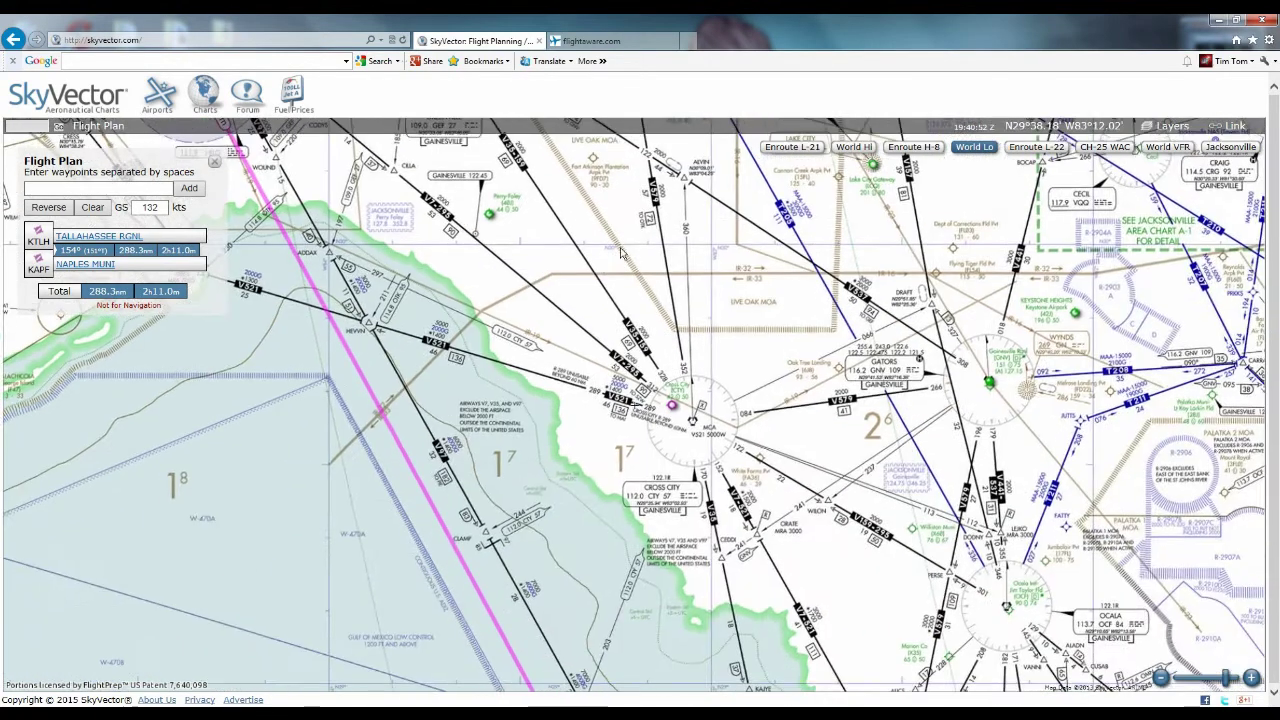
{"action": "left_click", "coordinate": [590, 41]}
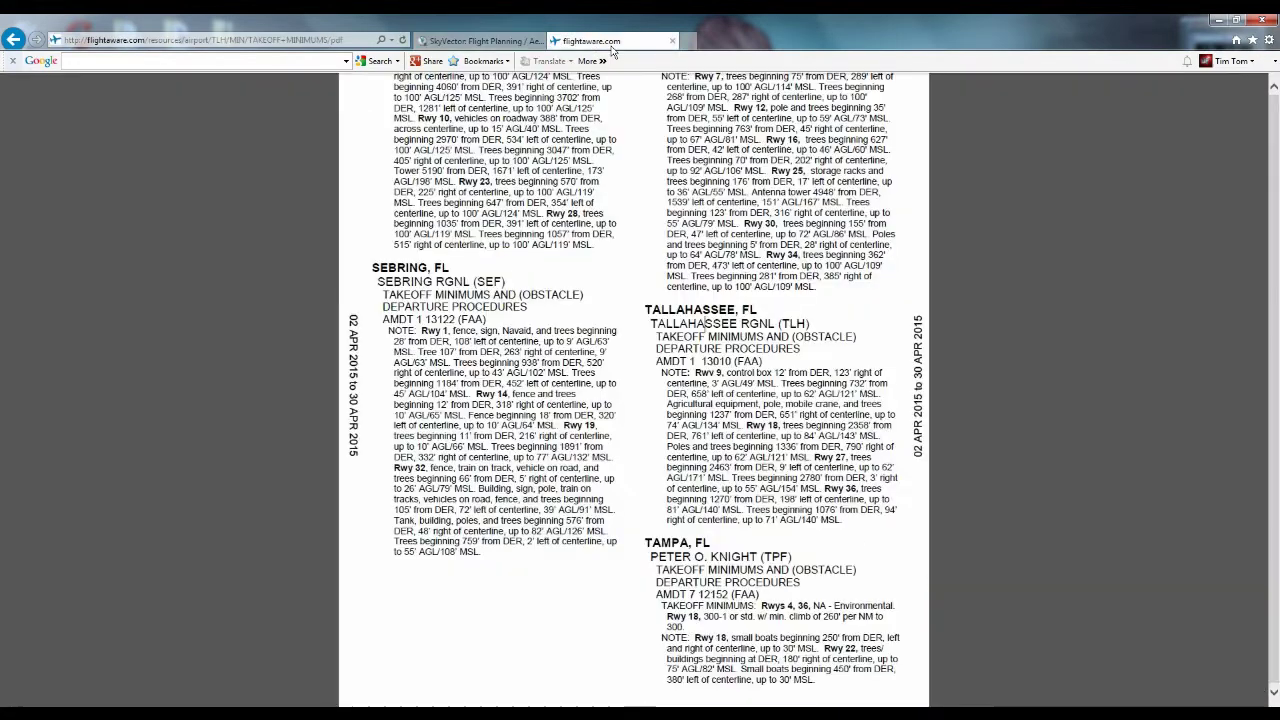
Step: Search FlightAware for airport apf and open the Naples Muni IFR plates
{"action": "left_click", "coordinate": [8, 38]}
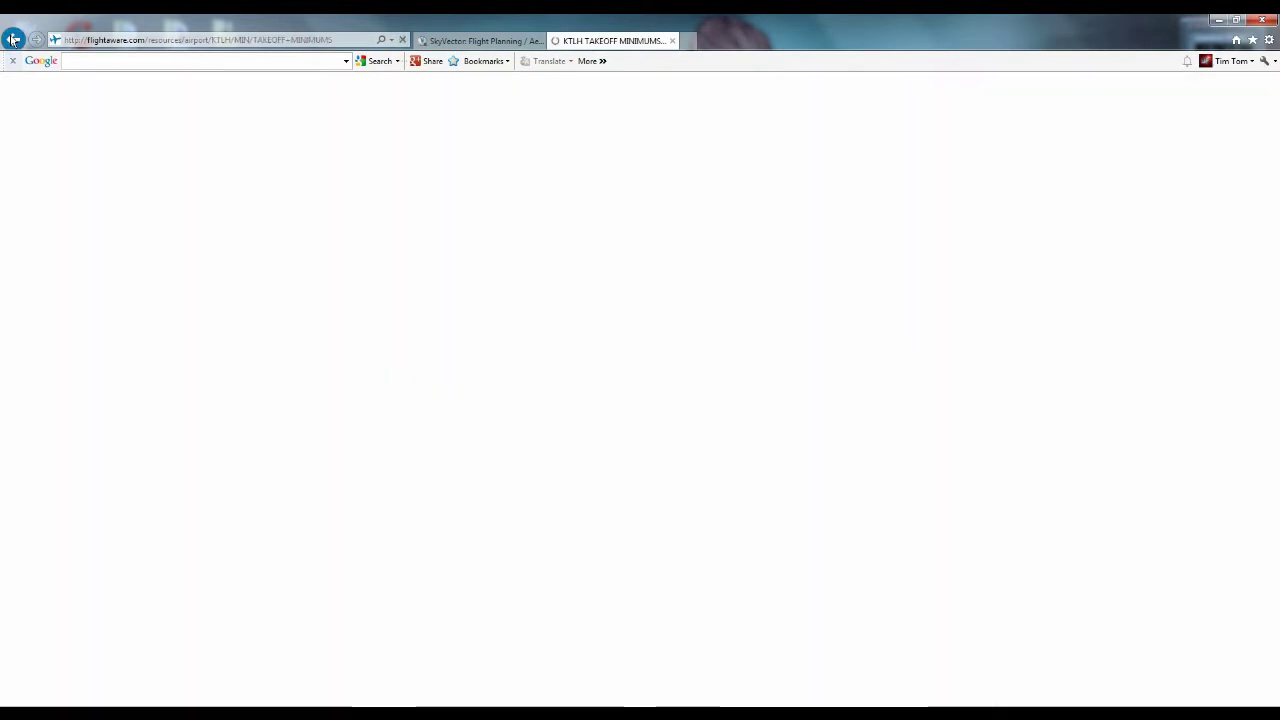
{"action": "type", "text": "apf"}
{"action": "key", "text": "Return"}
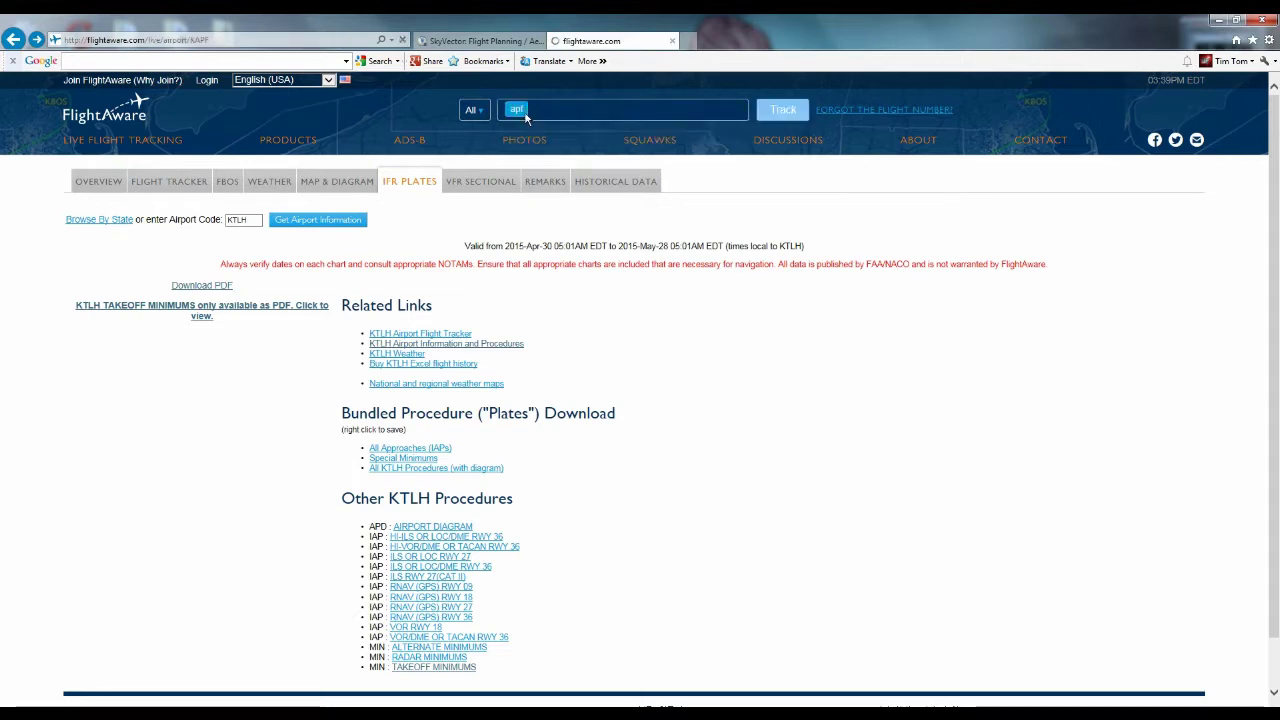
{"action": "left_click", "coordinate": [412, 186]}
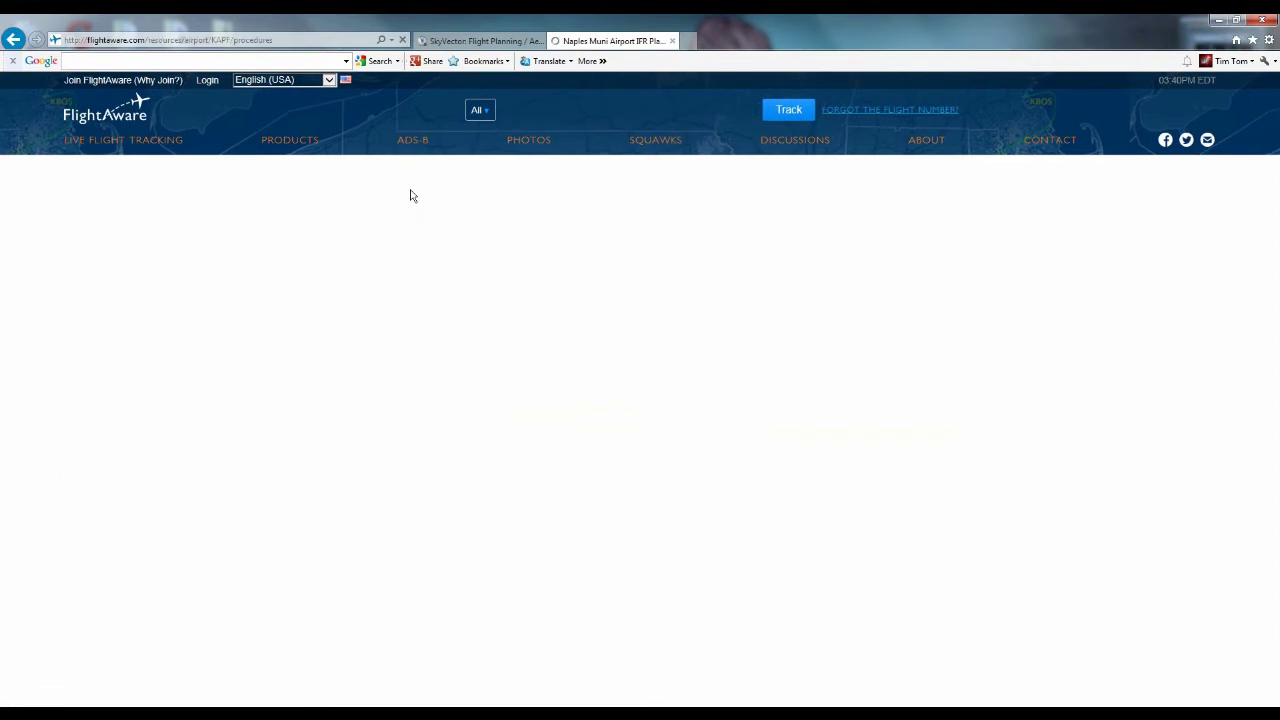
Step: Open the ZEILR THREE arrival from the Naples Muni procedures and view its full chart
{"action": "scroll", "coordinate": [595, 311], "scroll_direction": "down", "scroll_amount": 2}
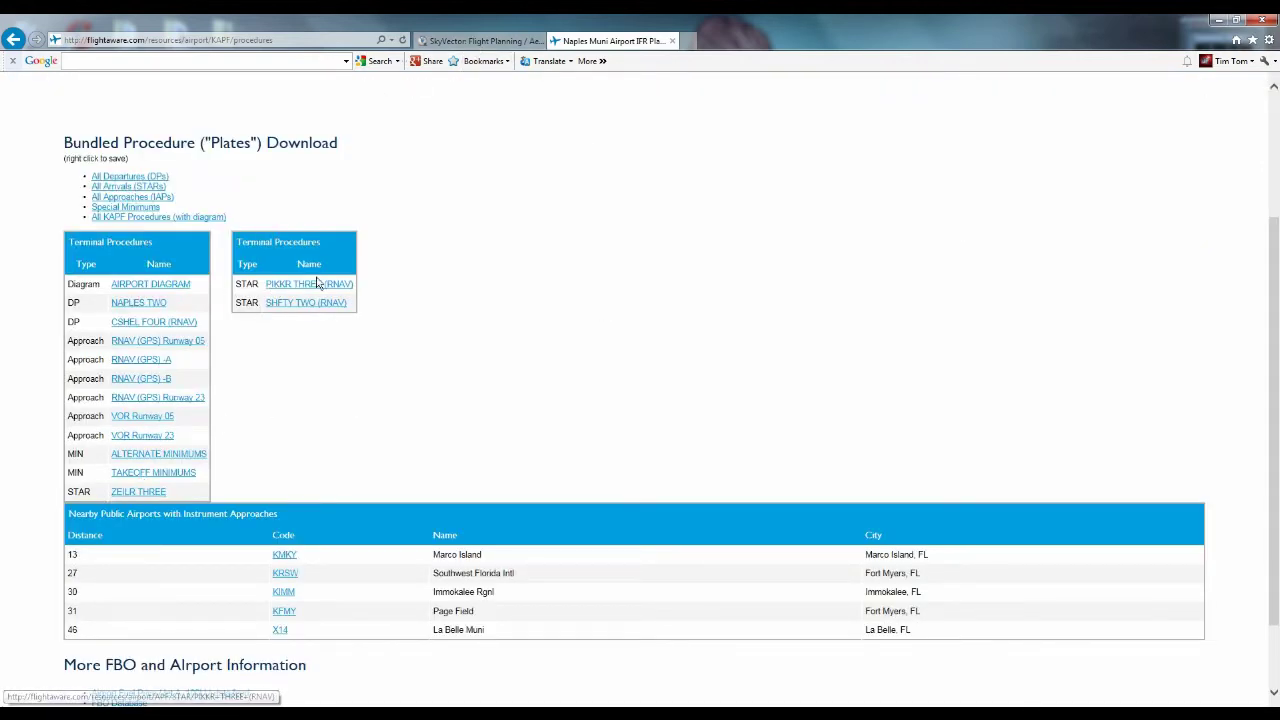
{"action": "left_click", "coordinate": [125, 497]}
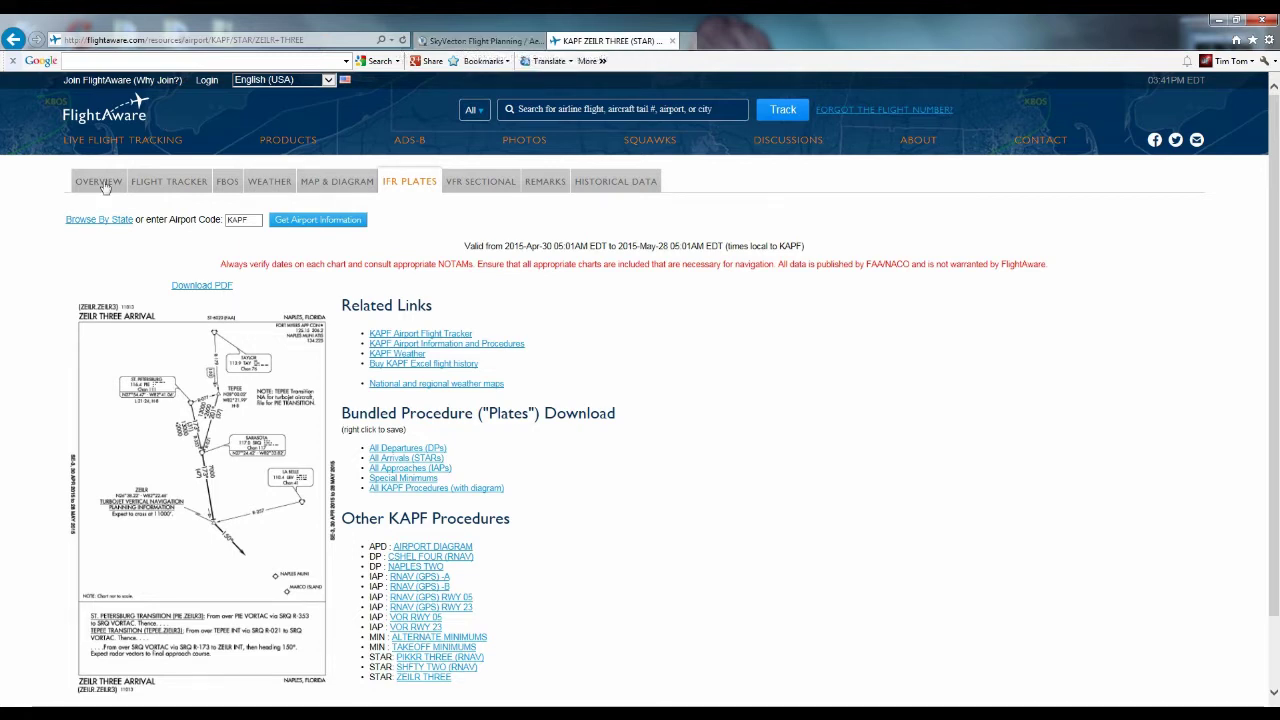
{"action": "scroll", "coordinate": [33, 344], "scroll_direction": "down", "scroll_amount": 1}
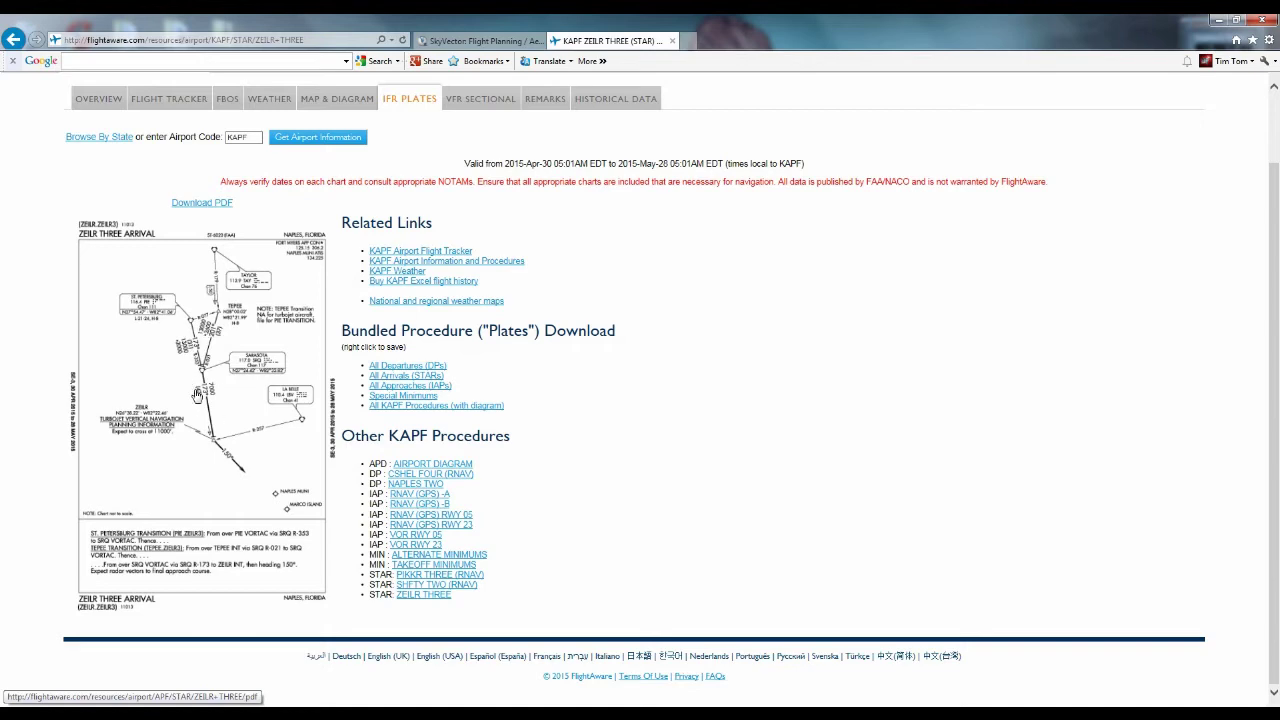
Step: Review the PIKKR THREE (RNAV) and SHFTY TWO (RNAV) arrival charts for Naples Muni
{"action": "key", "text": "alt+Left"}
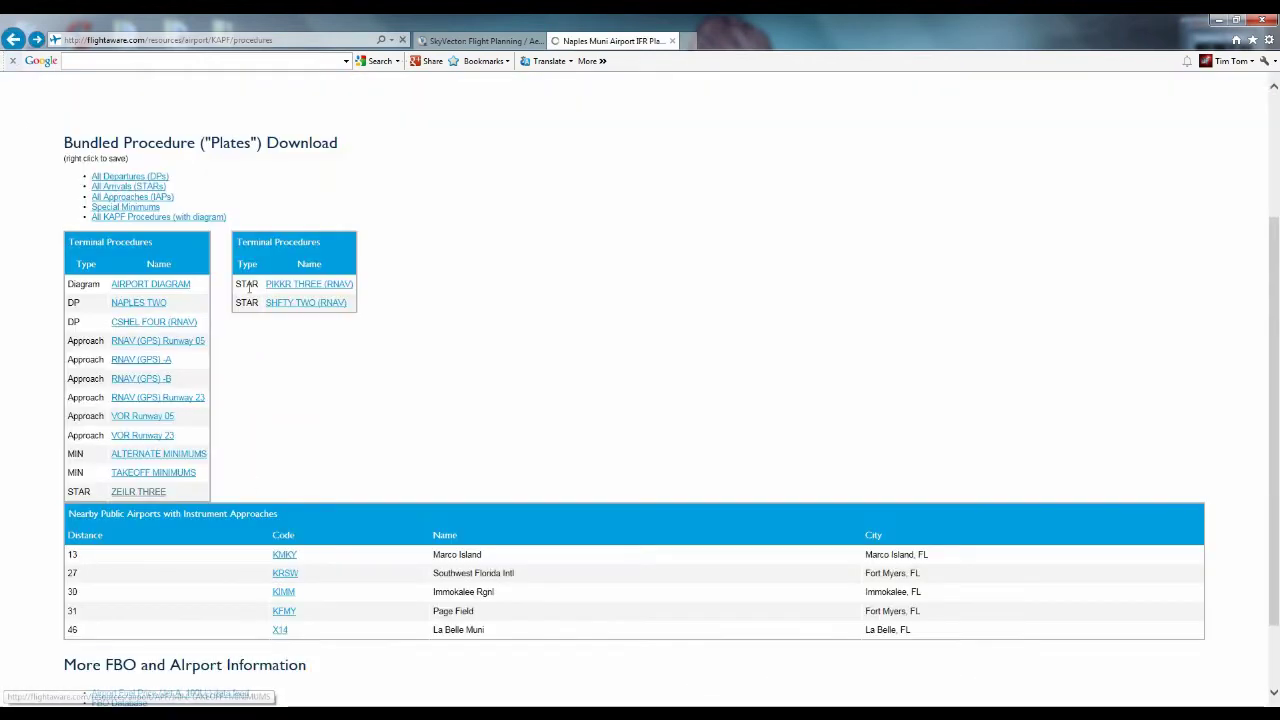
{"action": "left_click", "coordinate": [291, 289]}
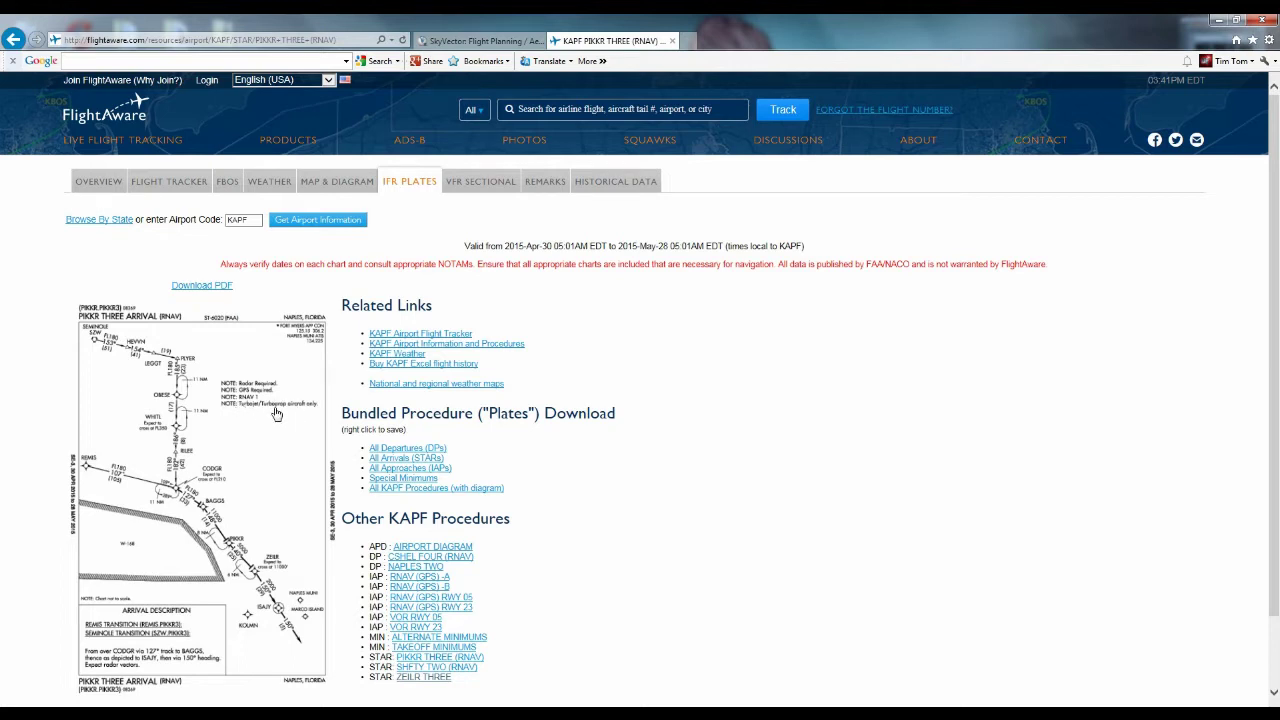
{"action": "left_click", "coordinate": [13, 39]}
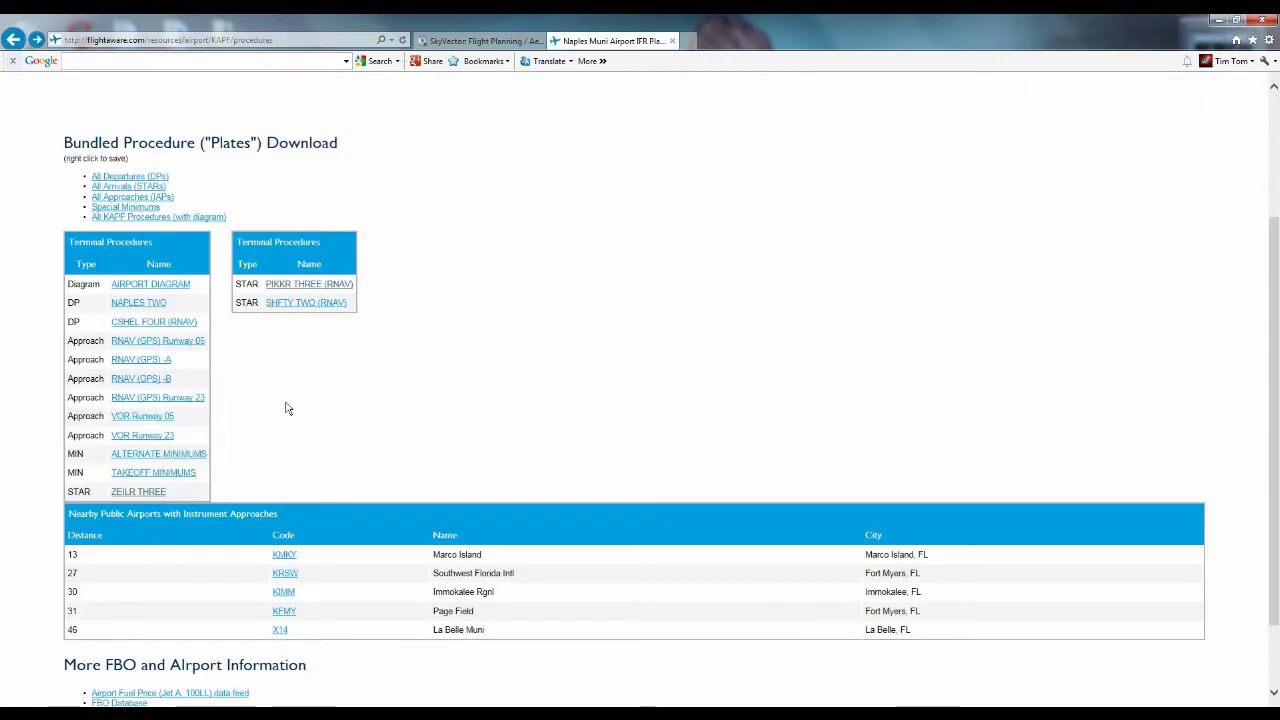
{"action": "left_click", "coordinate": [306, 302]}
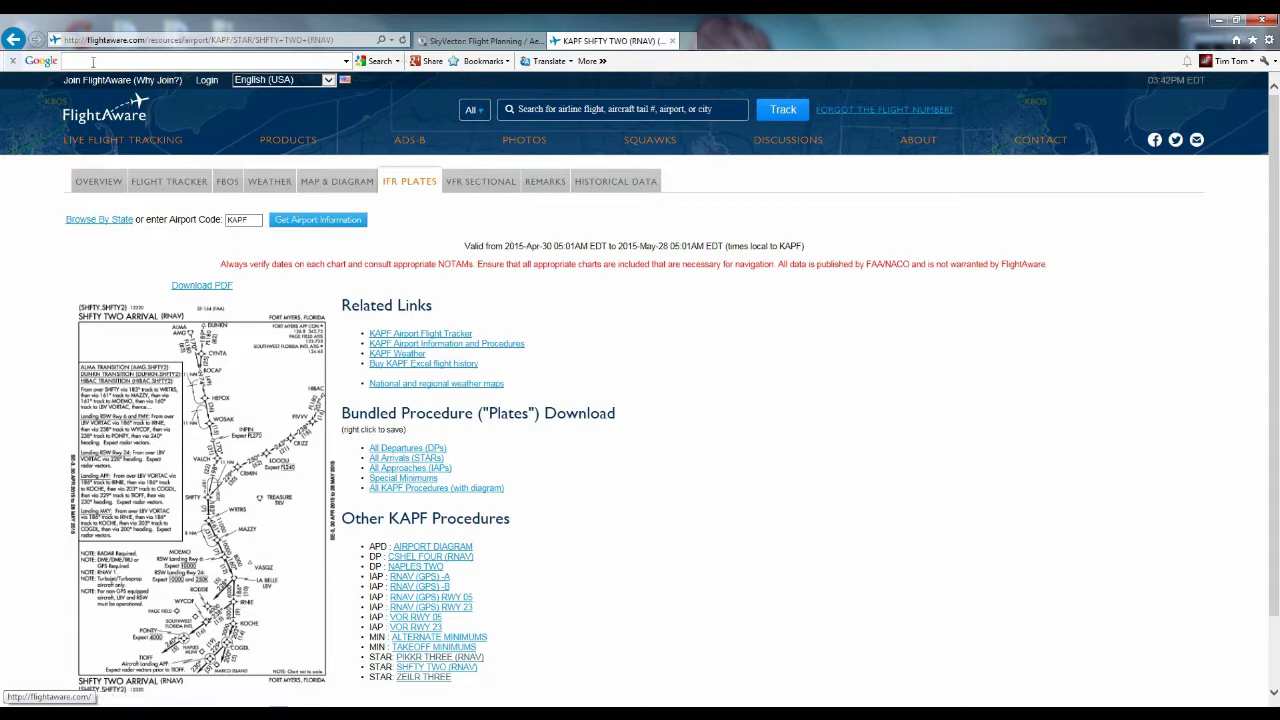
Step: Reopen the full ZEILR THREE arrival chart and reduce it to show the whole route to the ZEILR fix
{"action": "left_click", "coordinate": [13, 38]}
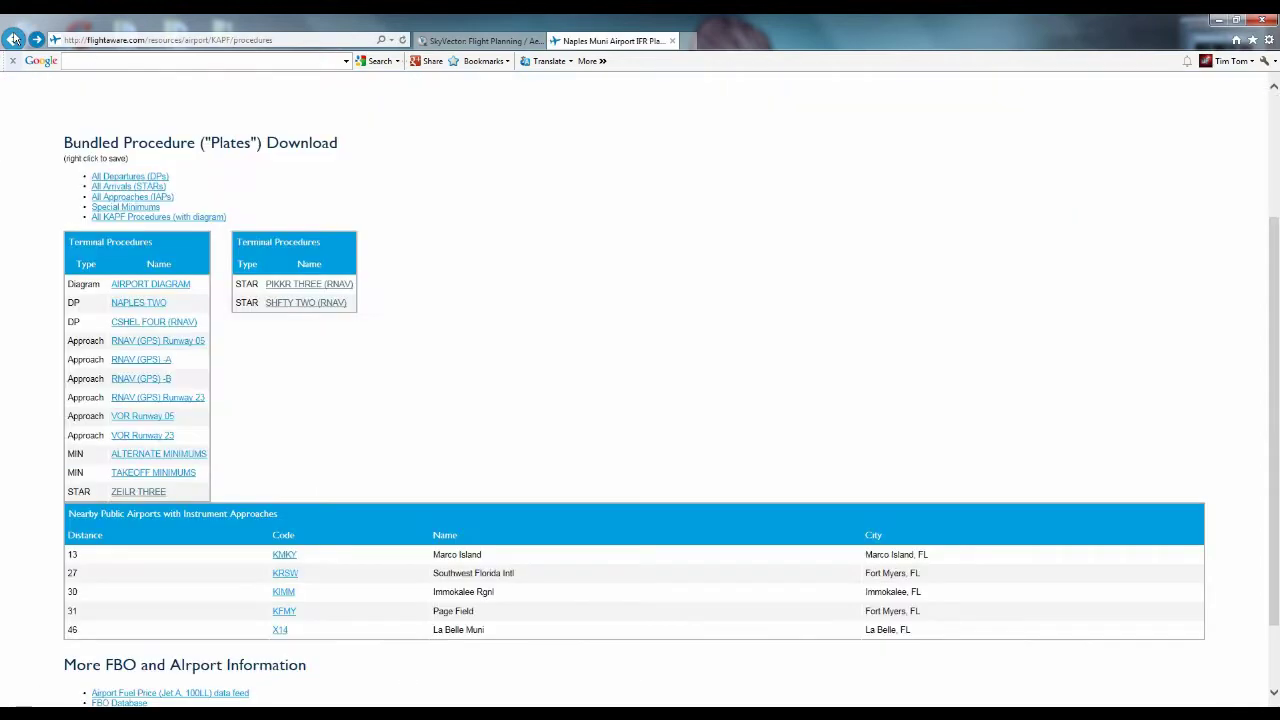
{"action": "left_click", "coordinate": [132, 492]}
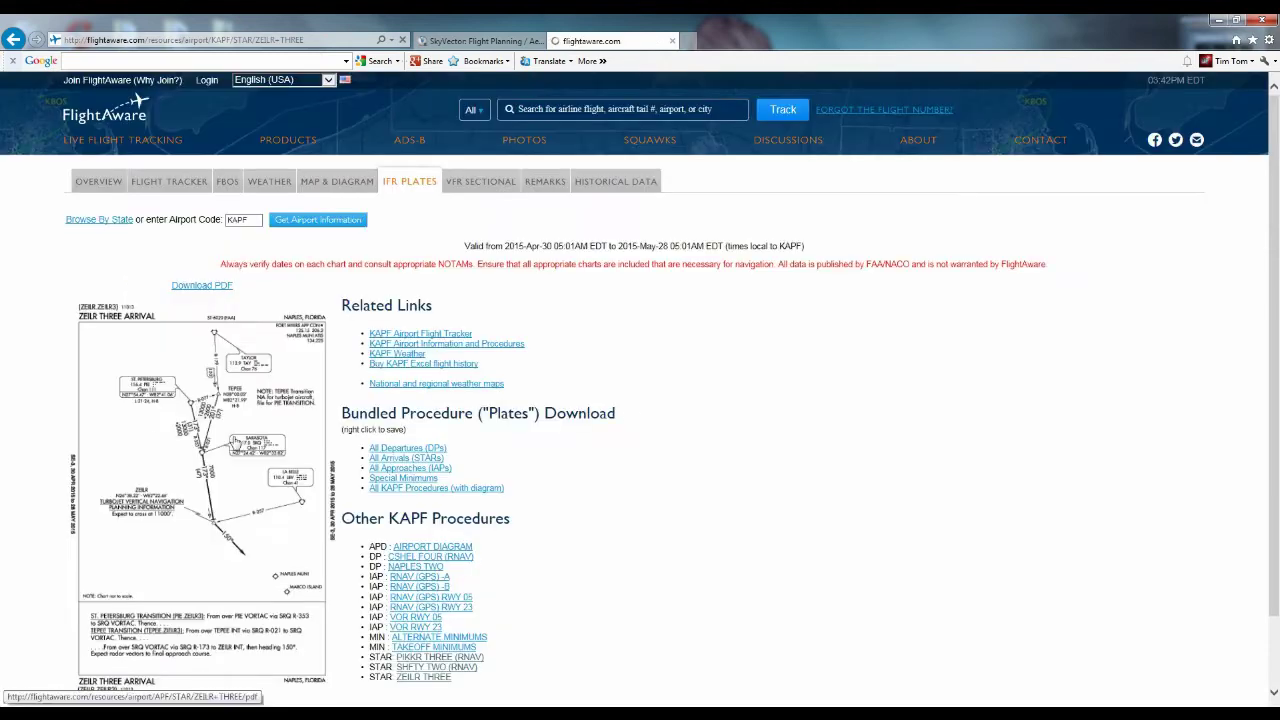
{"action": "left_click", "coordinate": [229, 434]}
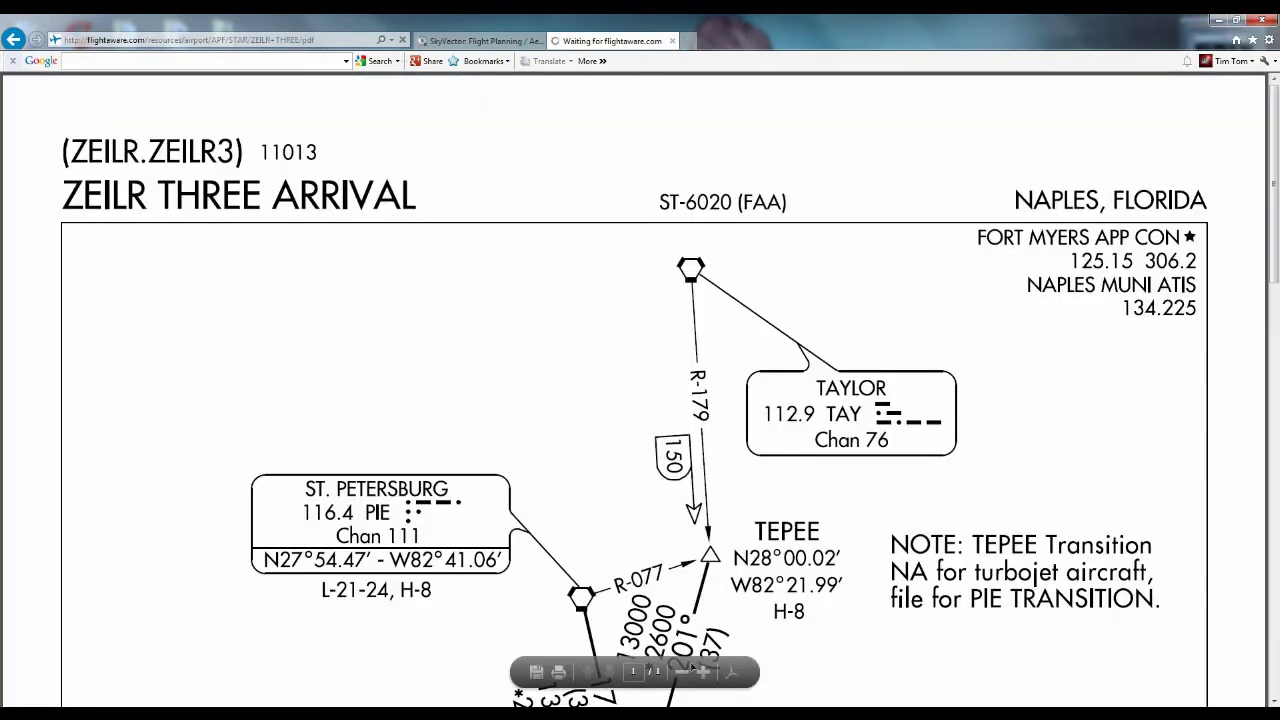
{"action": "left_click", "coordinate": [681, 672]}
{"action": "left_click", "coordinate": [682, 672]}
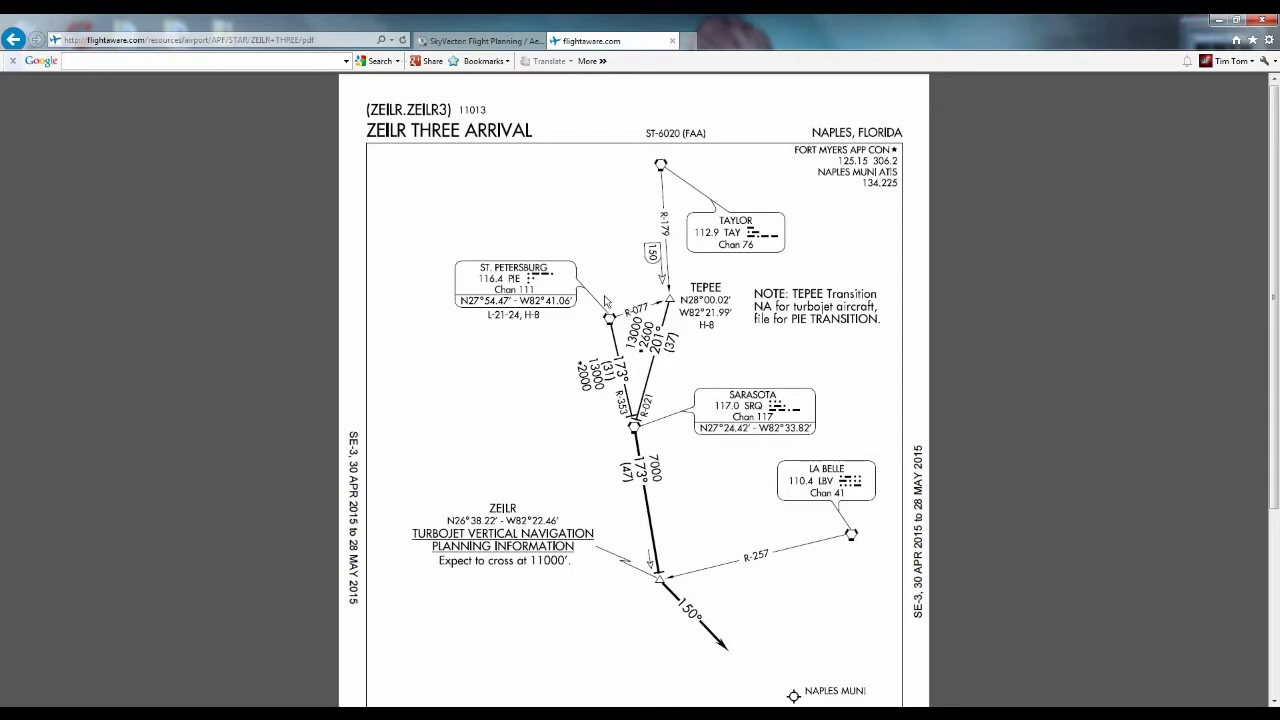
Step: Switch to SkyVector and add the ST PETERSBURG (116.40 PIE) VOR to the Tallahassee–Naples flight plan
{"action": "left_click", "coordinate": [501, 38]}
{"action": "key", "text": "Down"}
{"action": "key", "text": "Right"}
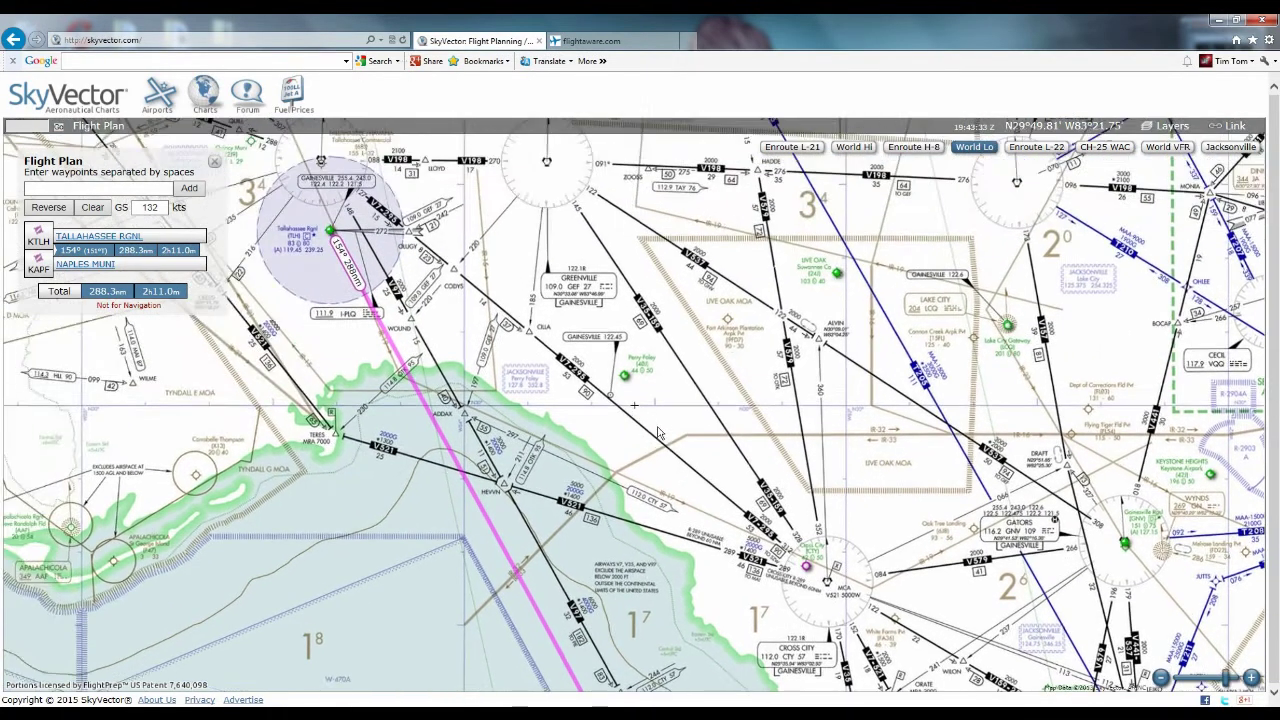
{"action": "key", "text": "Down"}
{"action": "key", "text": "Right"}
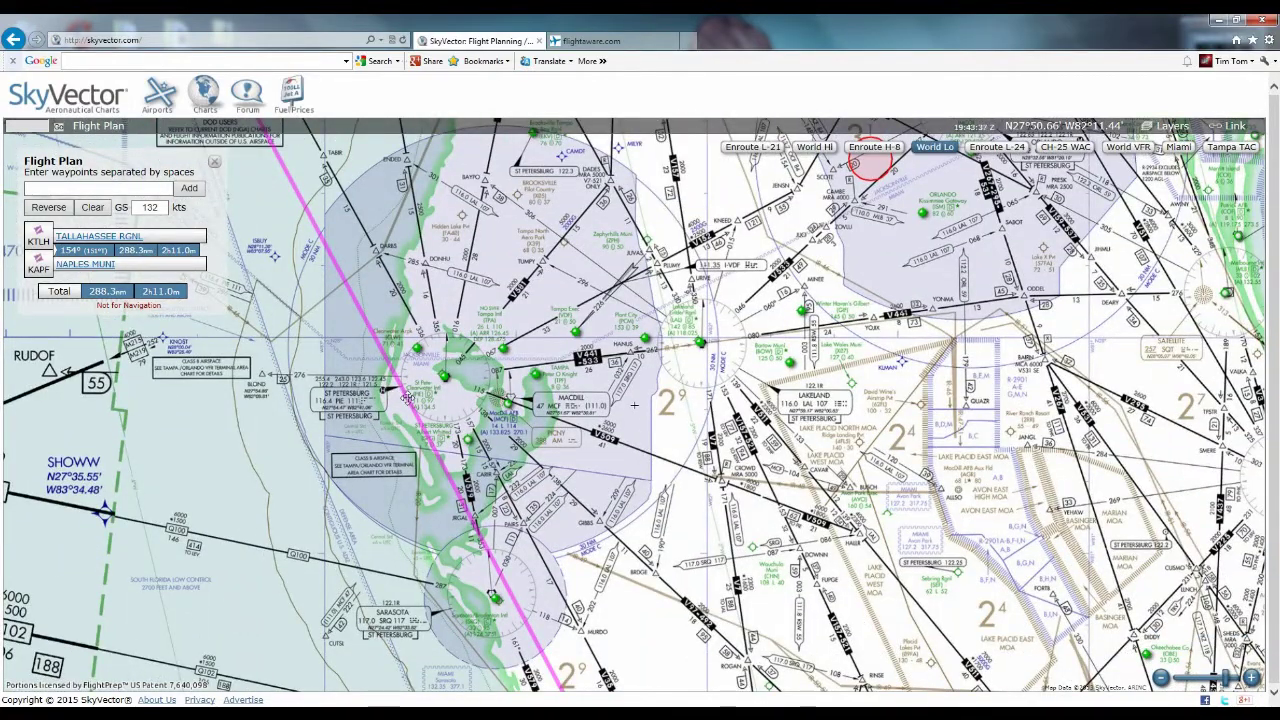
{"action": "mouse_move", "coordinate": [443, 377]}
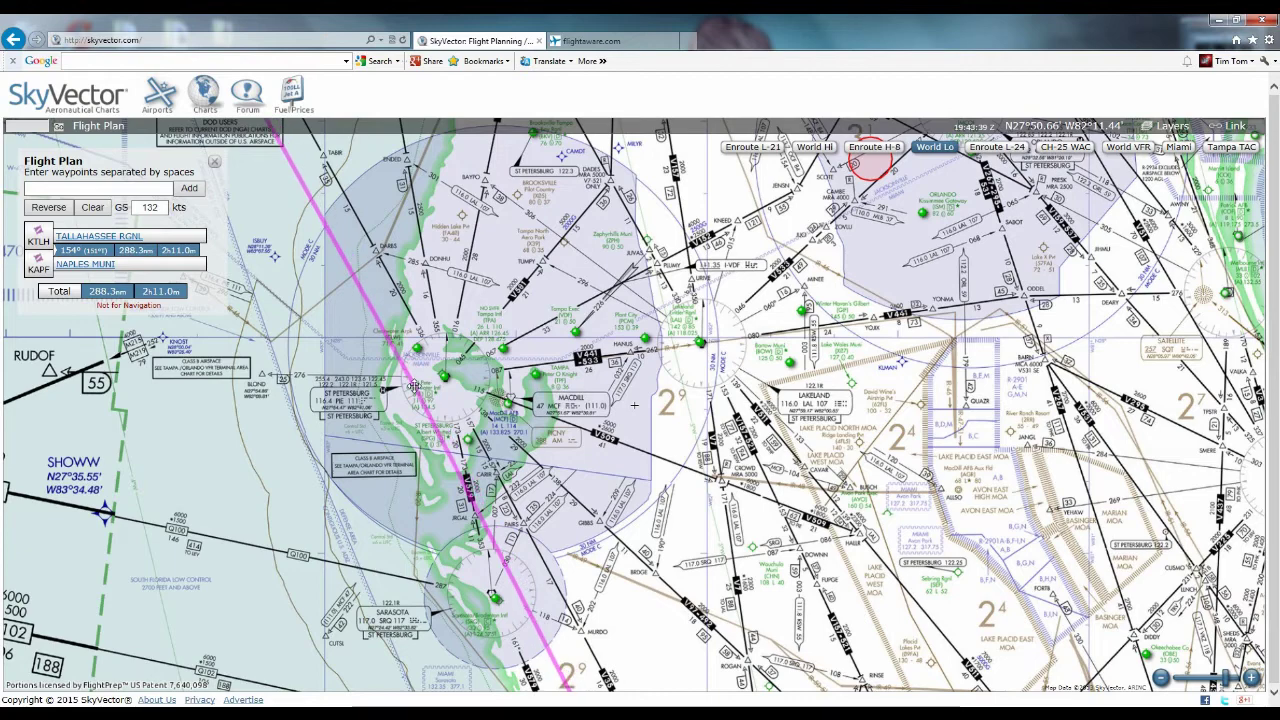
{"action": "left_click_drag", "start_coordinate": [748, 300], "coordinate": [441, 378]}
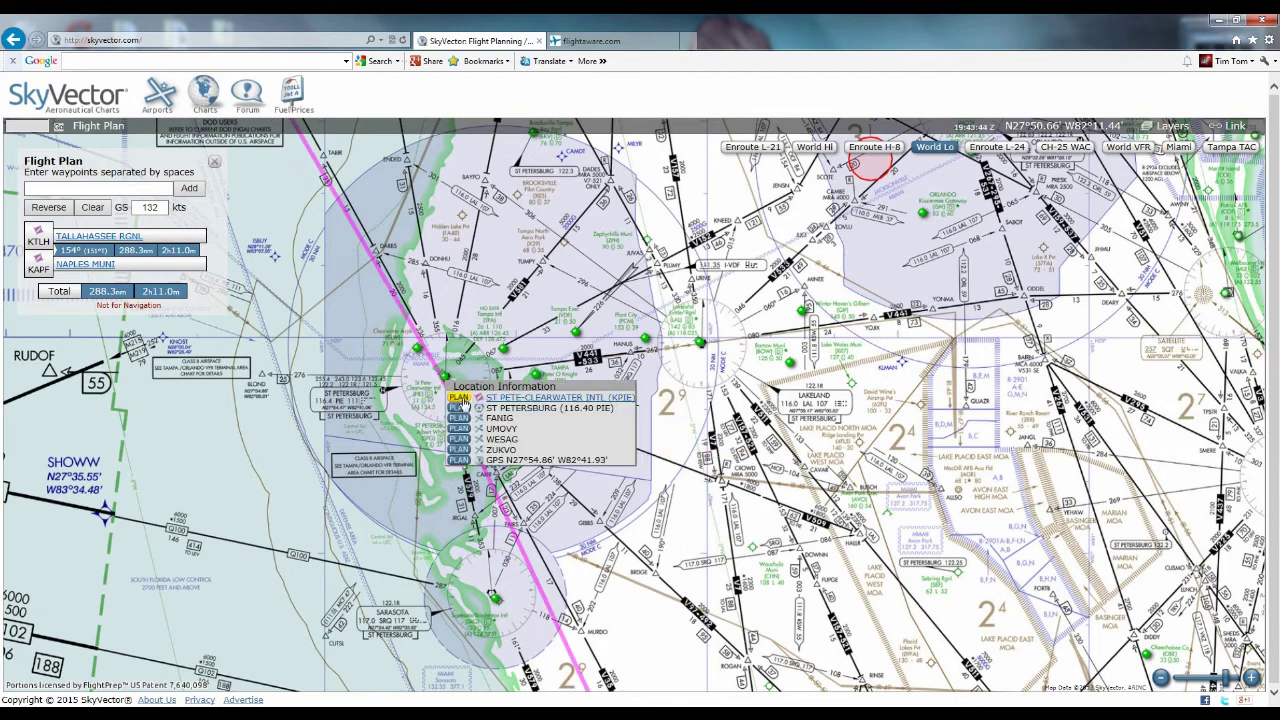
{"action": "left_click", "coordinate": [466, 410]}
Step: Examine the direct leg between Tallahassee and St. Petersburg on the enroute chart, following it over the Gulf along airway V97
{"action": "left_click_drag", "start_coordinate": [539, 293], "coordinate": [536, 209]}
{"action": "left_click_drag", "start_coordinate": [634, 404], "coordinate": [640, 282]}
{"action": "left_click_drag", "start_coordinate": [650, 620], "coordinate": [640, 680]}
{"action": "scroll", "coordinate": [535, 197], "scroll_direction": "up", "scroll_amount": 1}
{"action": "left_click_drag", "start_coordinate": [535, 197], "coordinate": [677, 510]}
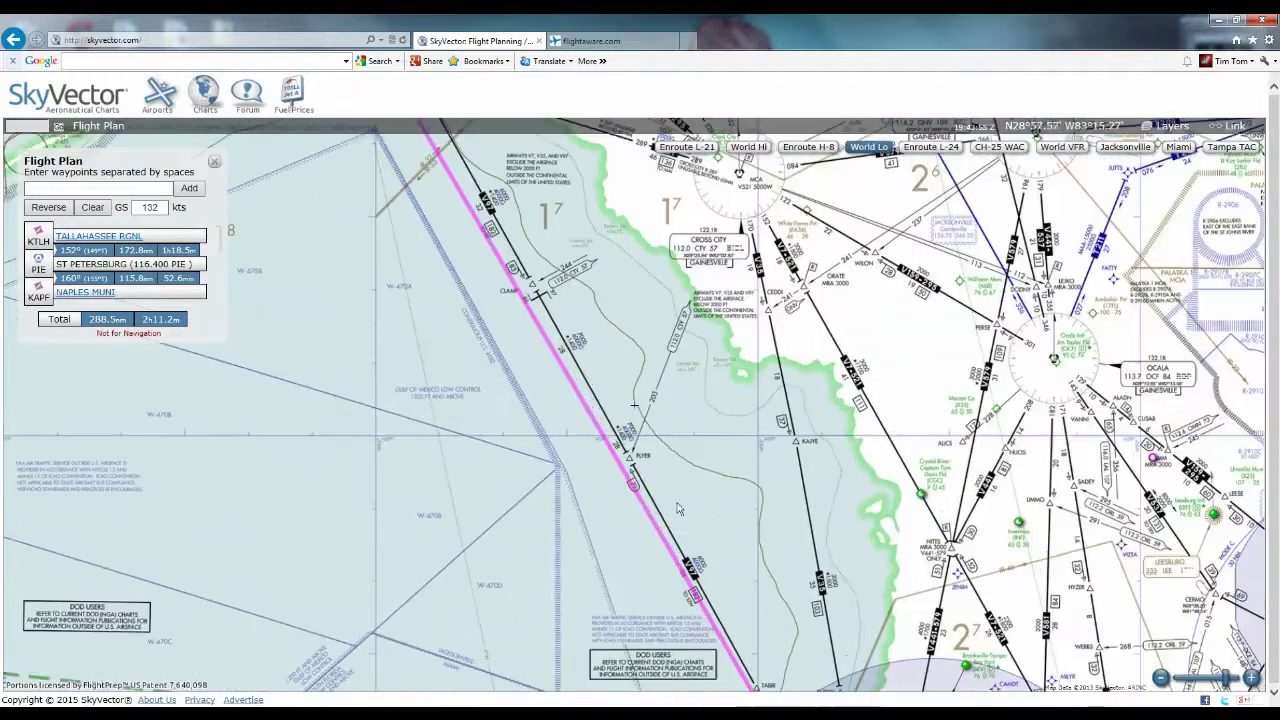
{"action": "left_click_drag", "start_coordinate": [600, 200], "coordinate": [650, 400]}
{"action": "left_click_drag", "start_coordinate": [560, 230], "coordinate": [603, 381]}
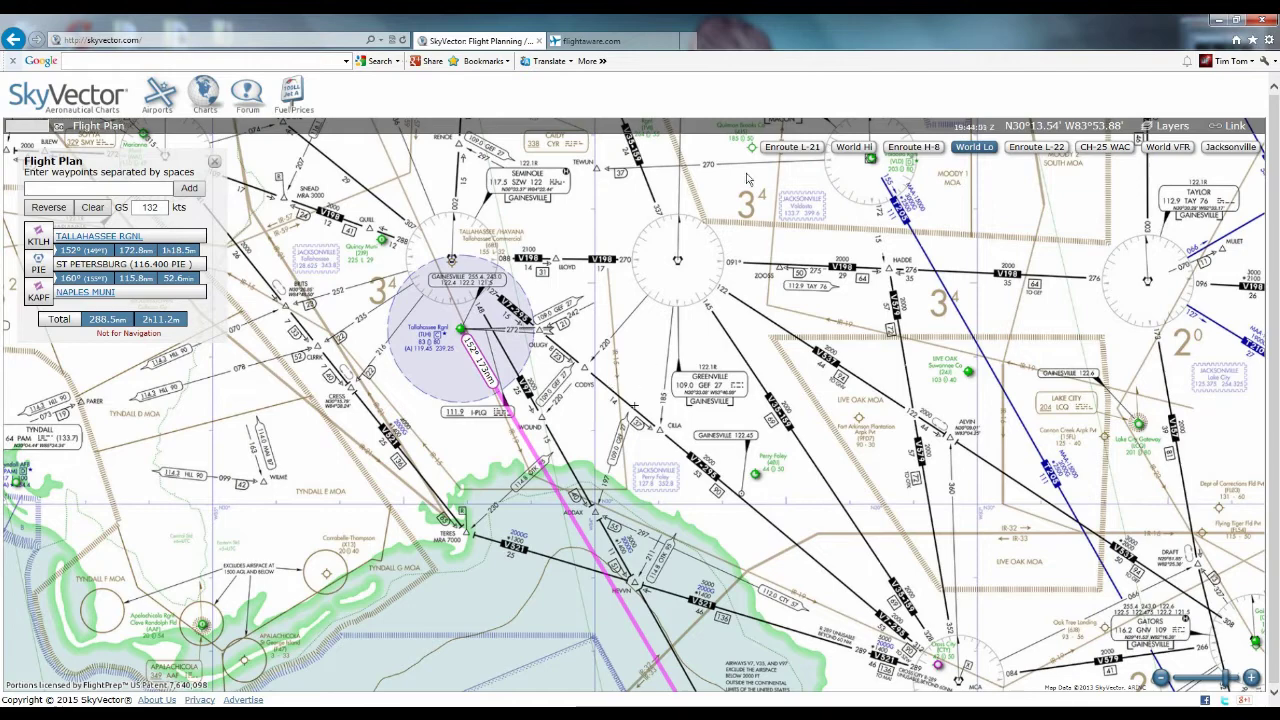
{"action": "left_click_drag", "start_coordinate": [741, 356], "coordinate": [701, 246]}
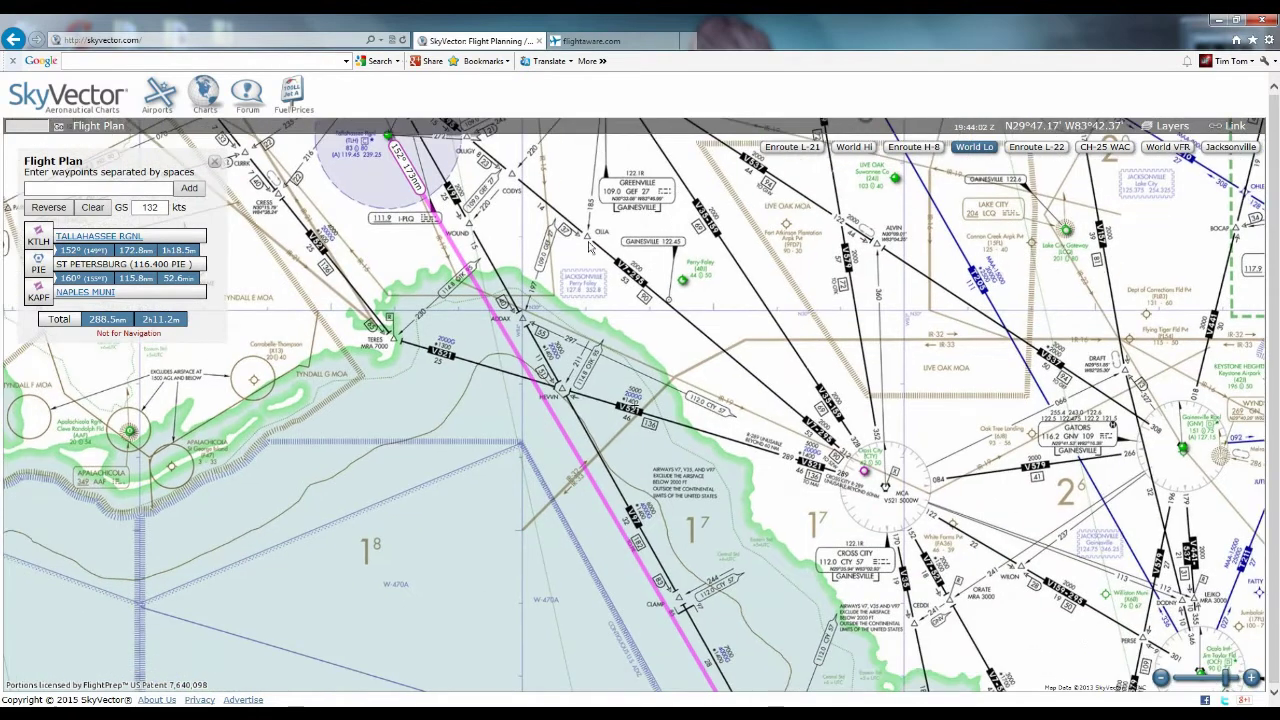
{"action": "left_click_drag", "start_coordinate": [657, 556], "coordinate": [625, 452]}
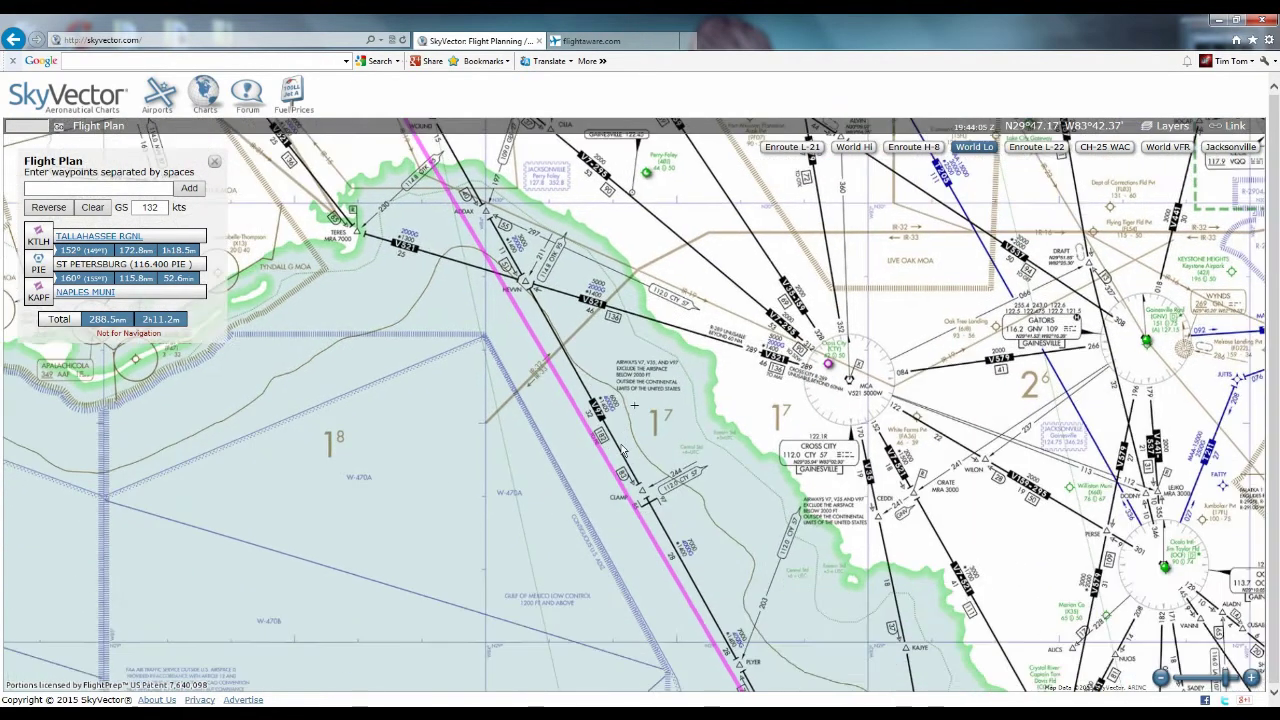
{"action": "left_click_drag", "start_coordinate": [736, 630], "coordinate": [707, 483]}
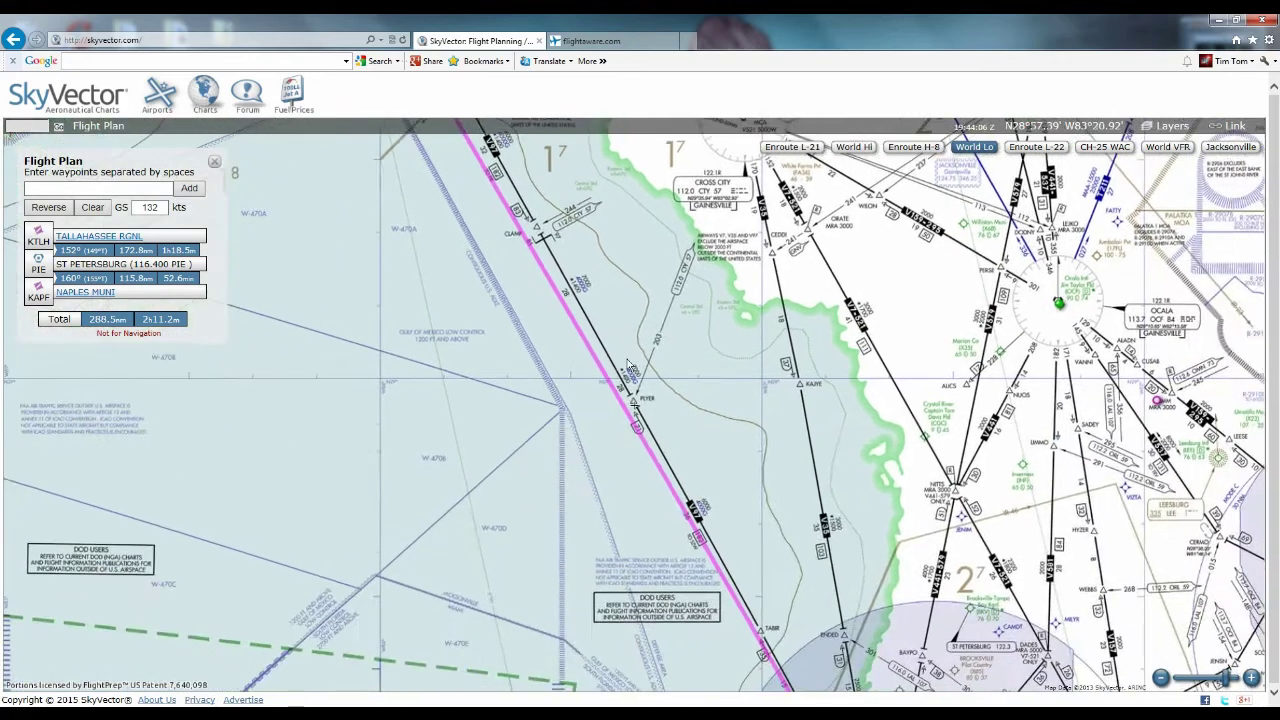
Step: Try a diversion toward the coast with GPS waypoints N28°46.98' W83°14.15' and N28°59.25' W82°45.07', and remove both from the flight plan
{"action": "left_click", "coordinate": [684, 490]}
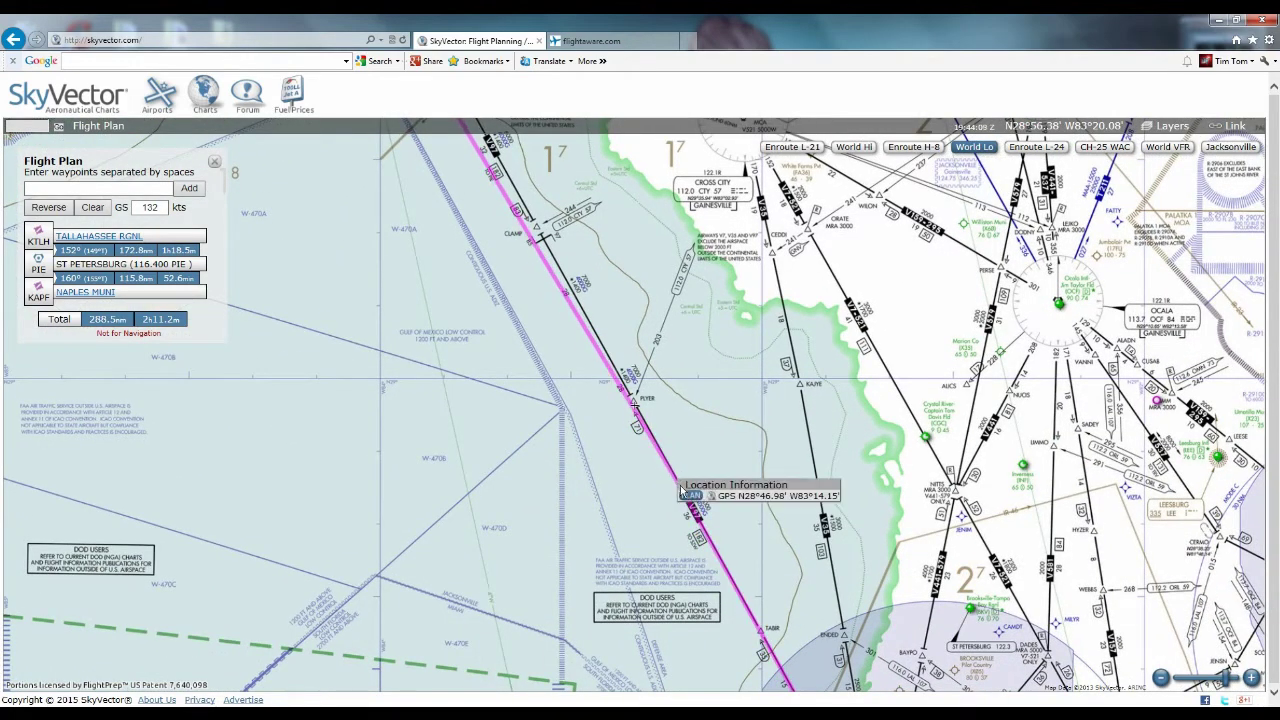
{"action": "left_click", "coordinate": [690, 496]}
{"action": "left_click_drag", "start_coordinate": [700, 505], "coordinate": [855, 392]}
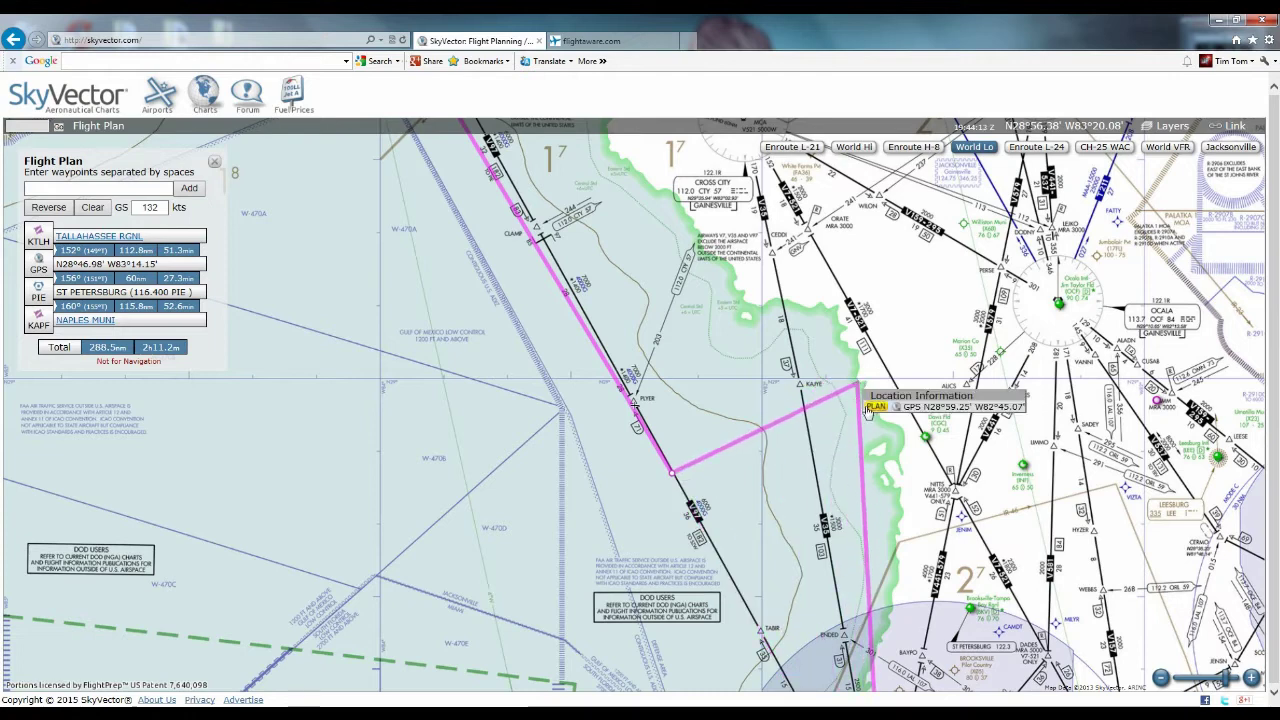
{"action": "left_click", "coordinate": [876, 406]}
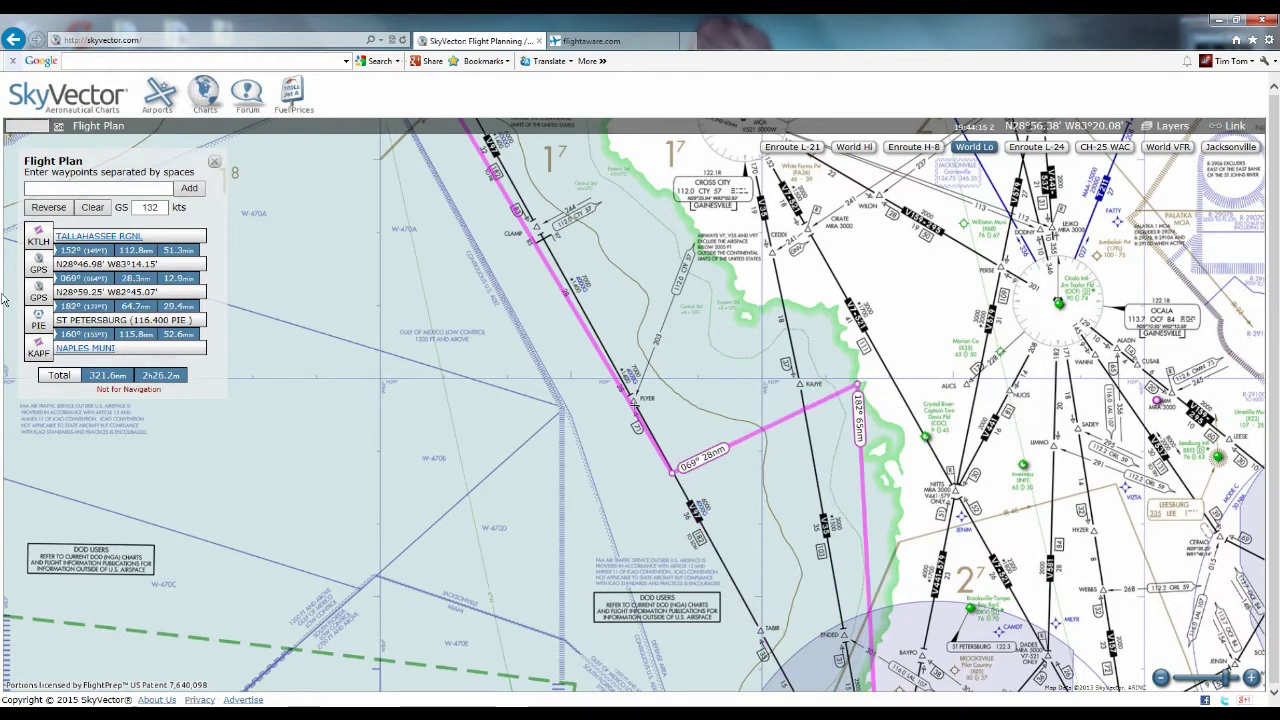
{"action": "left_click", "coordinate": [53, 285]}
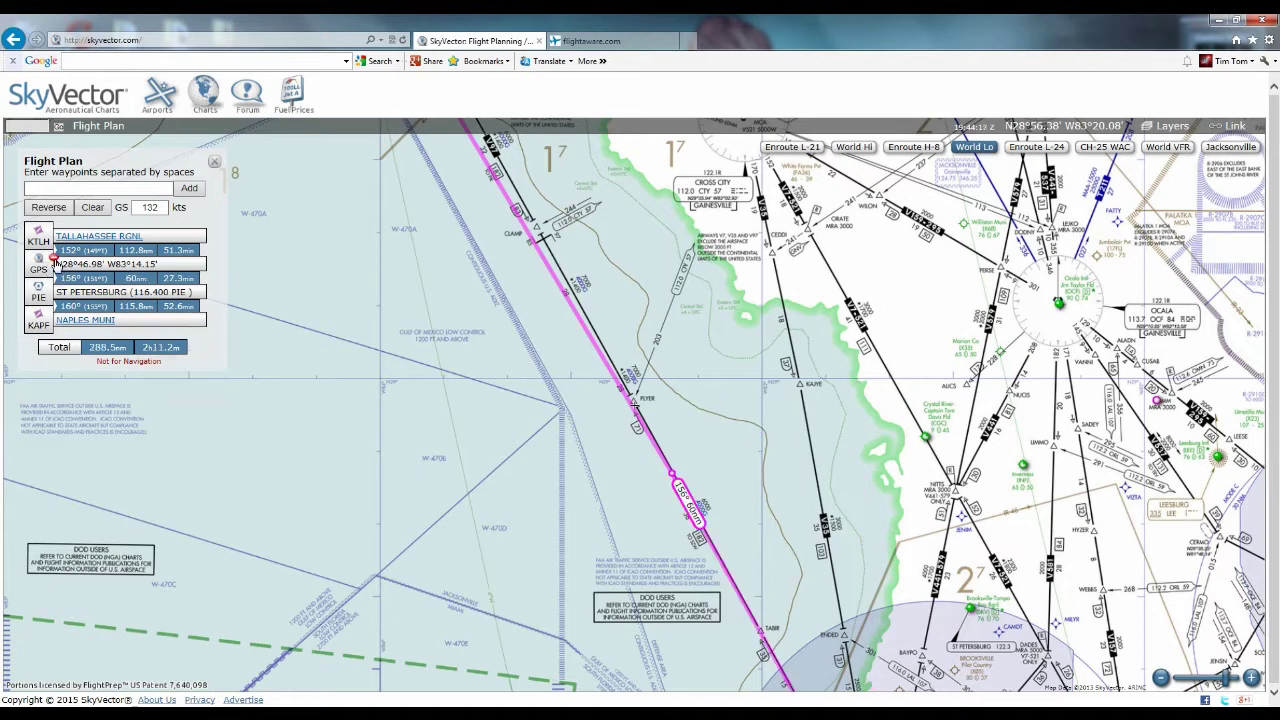
{"action": "left_click", "coordinate": [53, 258]}
Step: Reroute the Tallahassee–St. Petersburg leg through the CROSS CITY (112.000 CTY) VOR
{"action": "left_click_drag", "start_coordinate": [645, 263], "coordinate": [583, 243]}
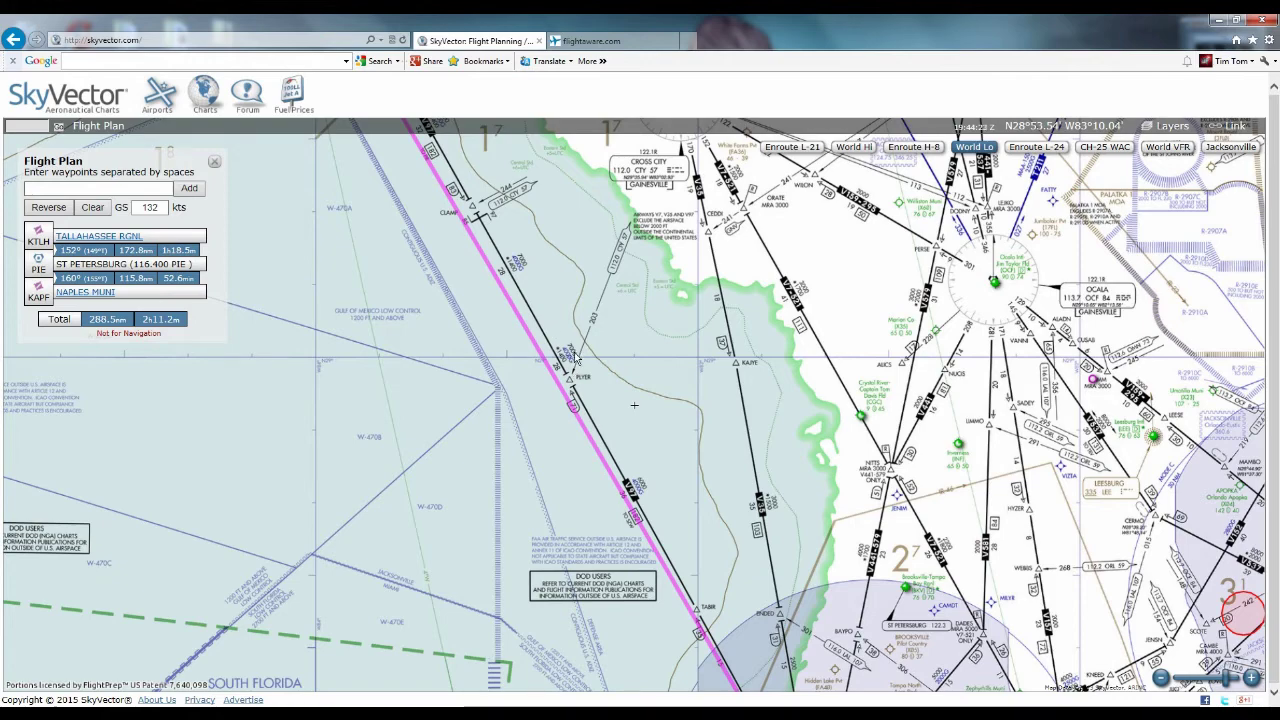
{"action": "left_click_drag", "start_coordinate": [527, 237], "coordinate": [547, 359]}
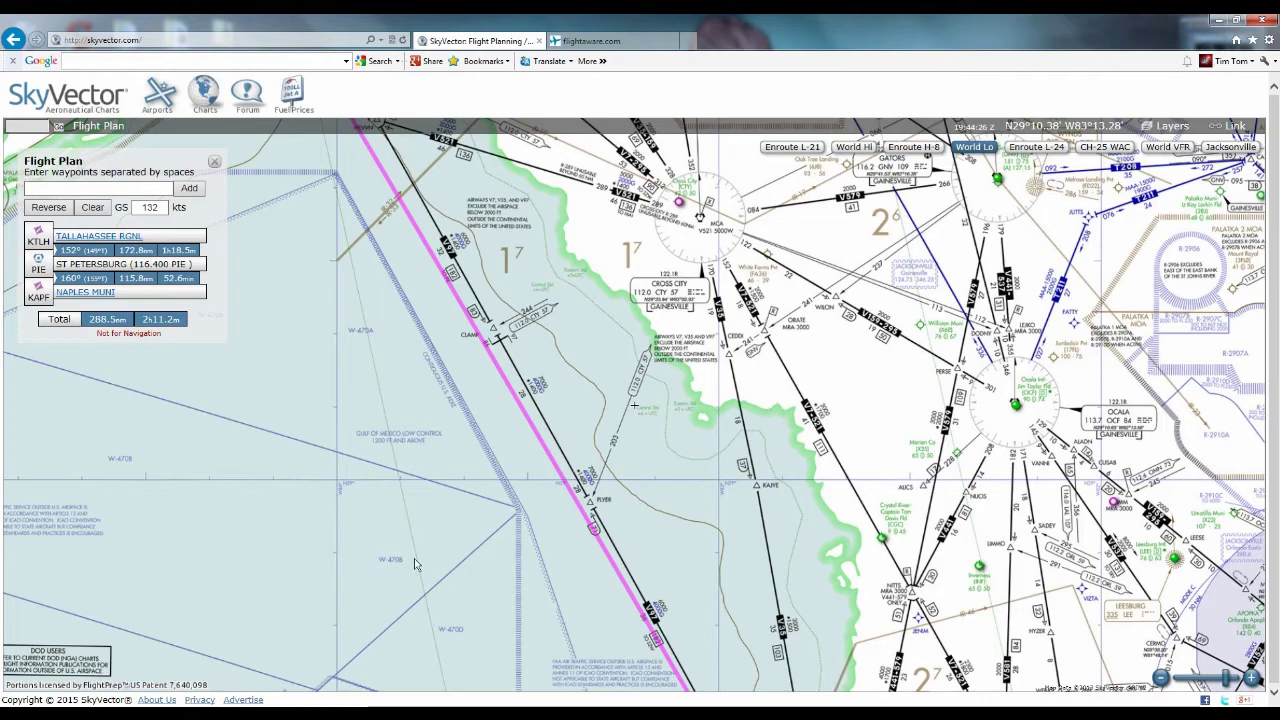
{"action": "left_click_drag", "start_coordinate": [563, 258], "coordinate": [480, 355]}
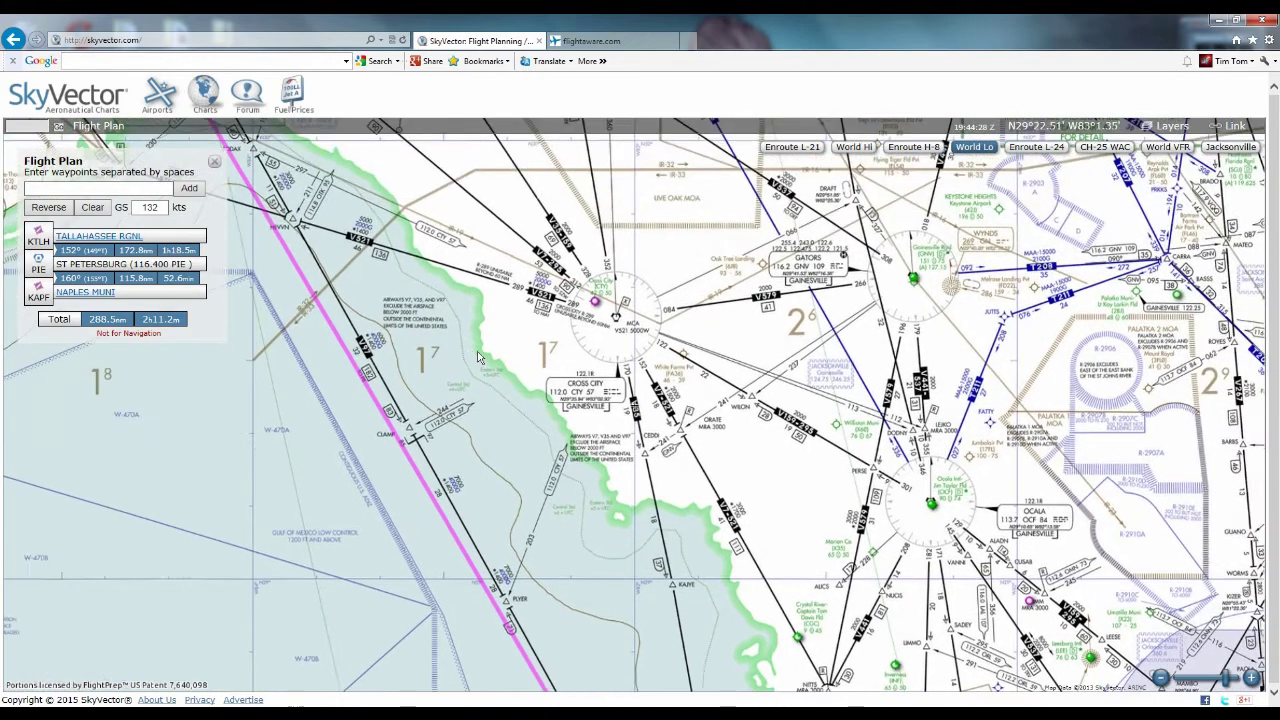
{"action": "left_click_drag", "start_coordinate": [482, 246], "coordinate": [554, 323]}
{"action": "left_click_drag", "start_coordinate": [410, 220], "coordinate": [480, 297]}
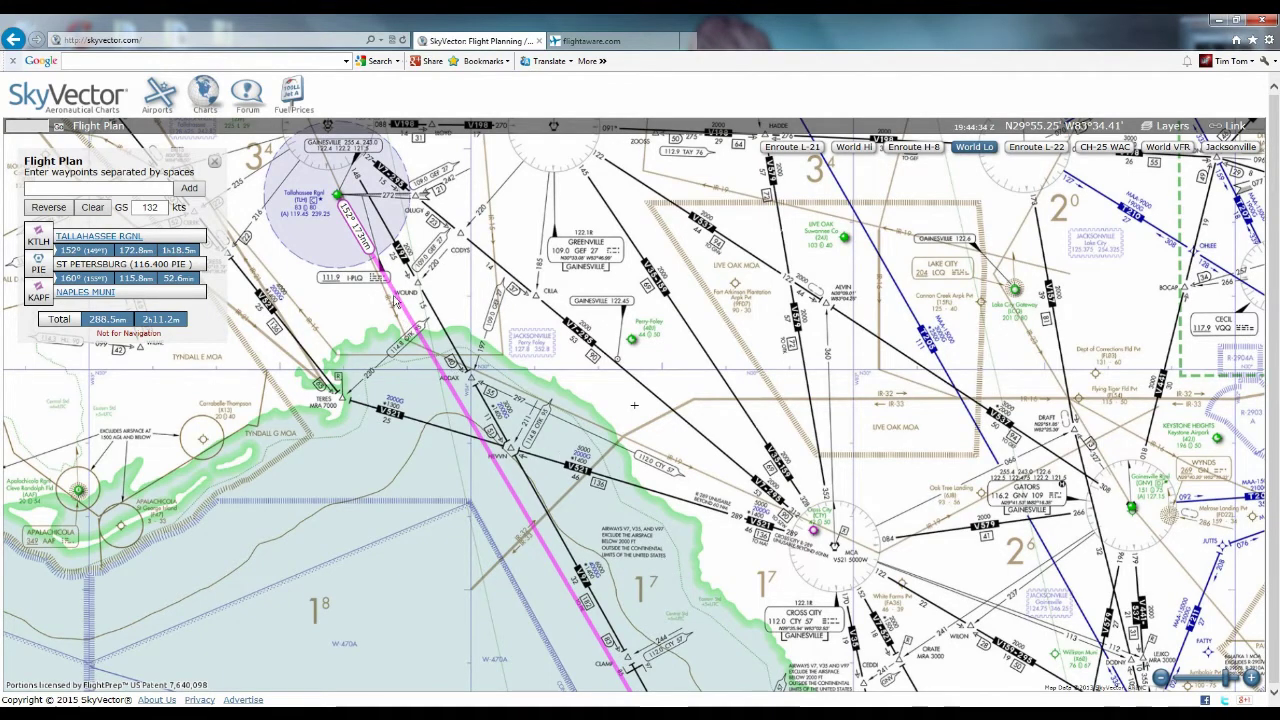
{"action": "left_click_drag", "start_coordinate": [541, 397], "coordinate": [597, 467]}
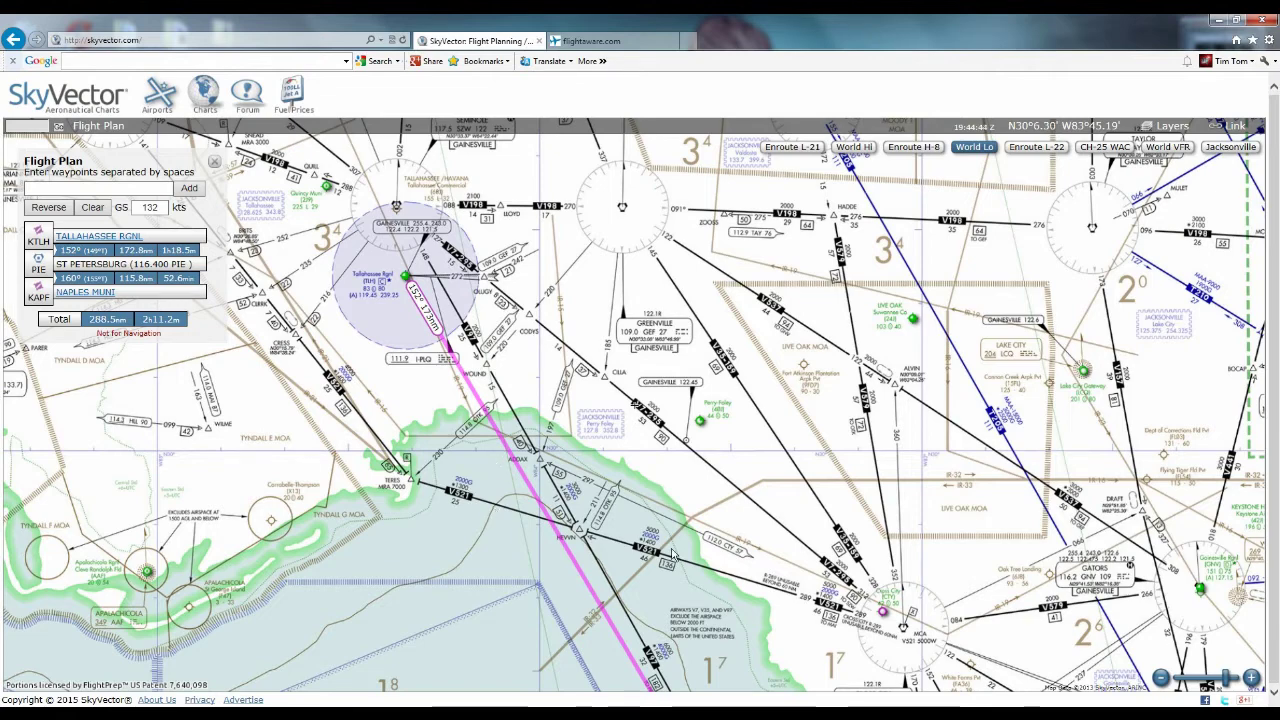
{"action": "left_click_drag", "start_coordinate": [718, 470], "coordinate": [676, 432]}
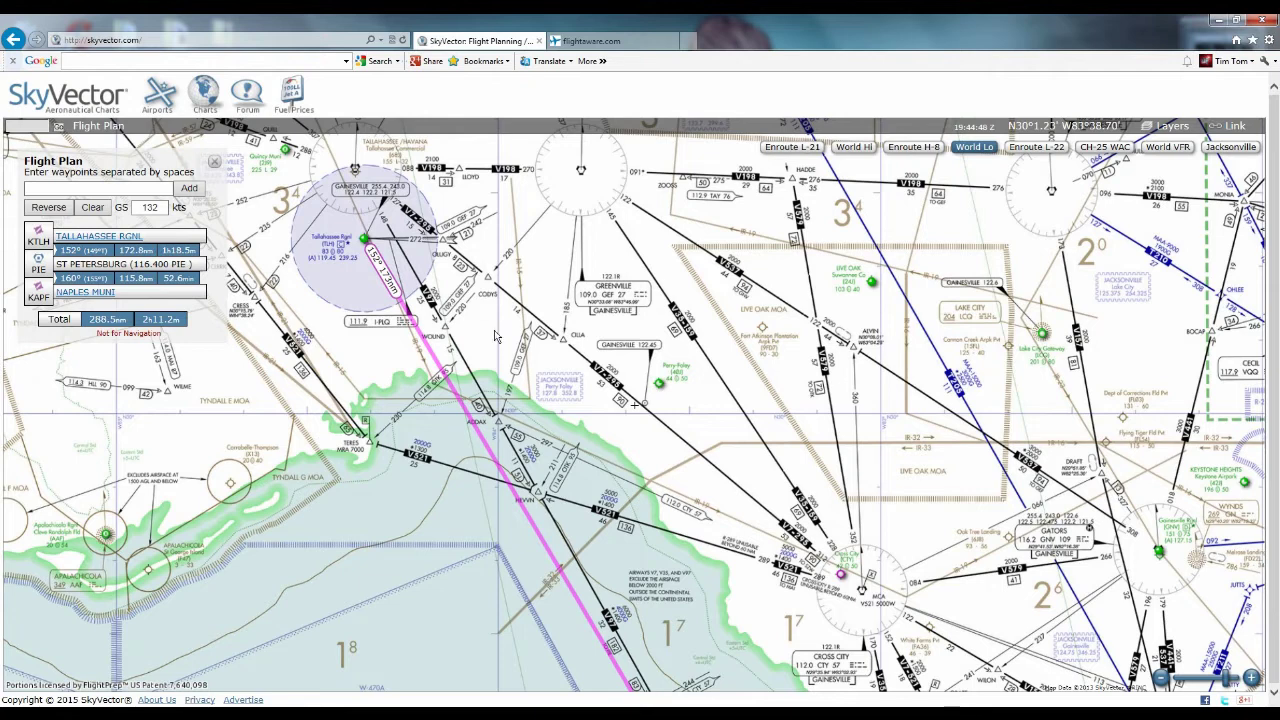
{"action": "left_click_drag", "start_coordinate": [569, 602], "coordinate": [877, 608]}
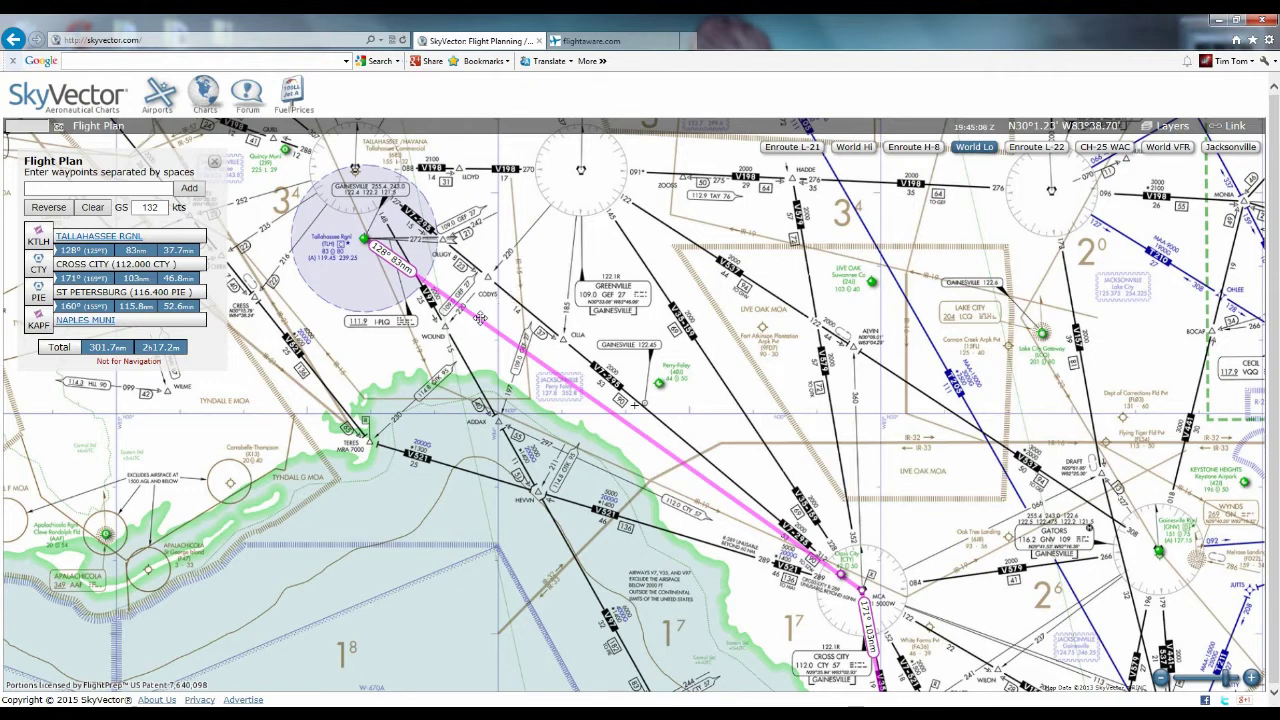
Step: Examine the Tallahassee–Cross City leg on the enroute chart and read the weather report for the Tallahassee station KTLH
{"action": "left_click_drag", "start_coordinate": [490, 254], "coordinate": [552, 308]}
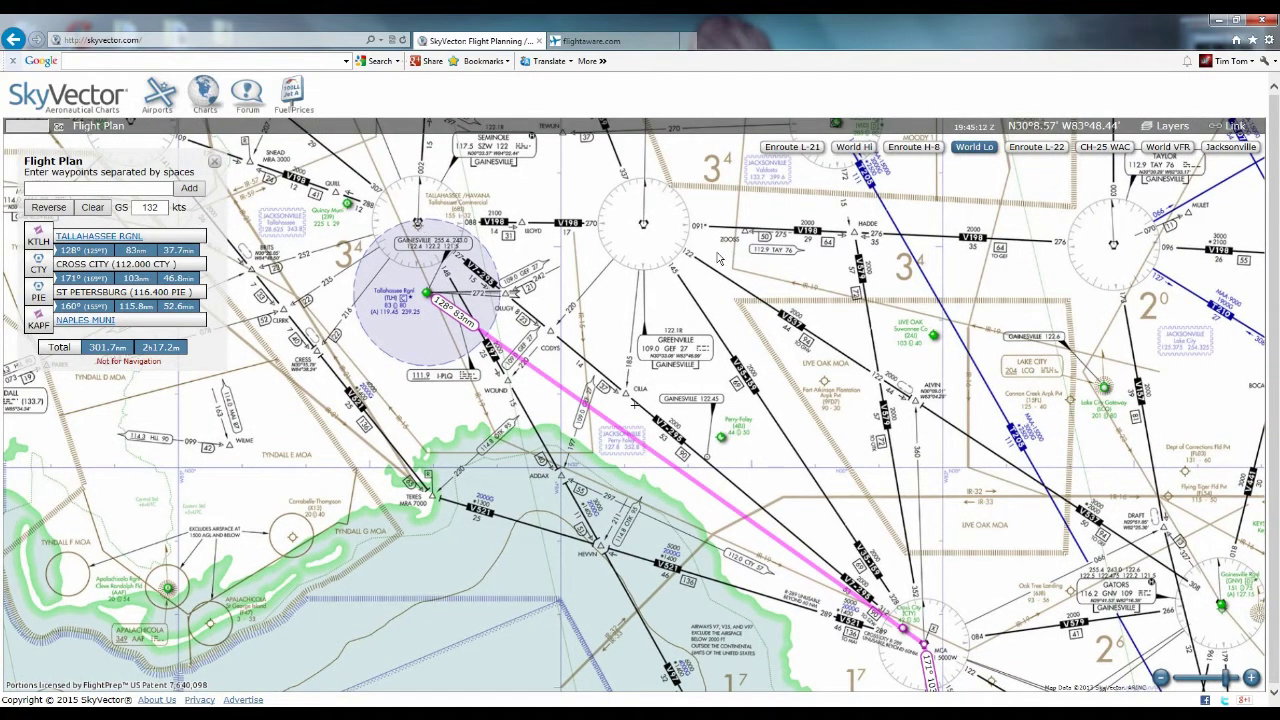
{"action": "key", "text": "Right"}
{"action": "key", "text": "Down"}
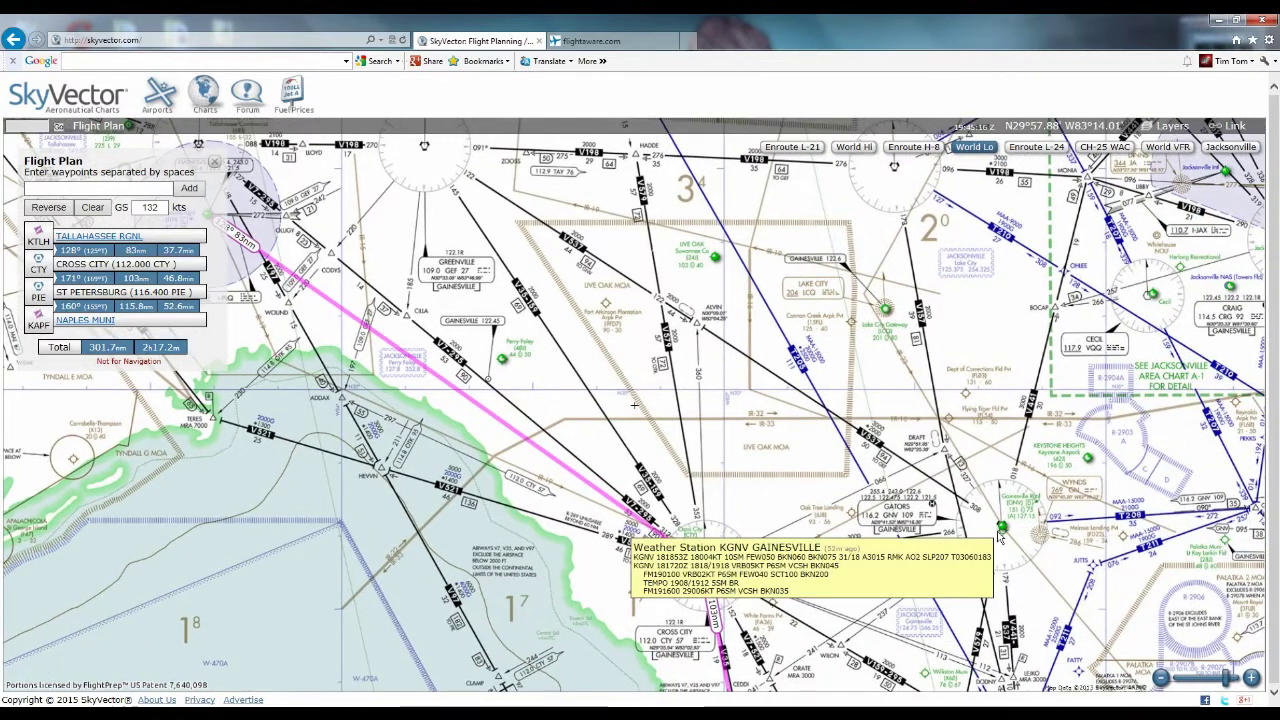
{"action": "key", "text": "Left"}
{"action": "key", "text": "Up"}
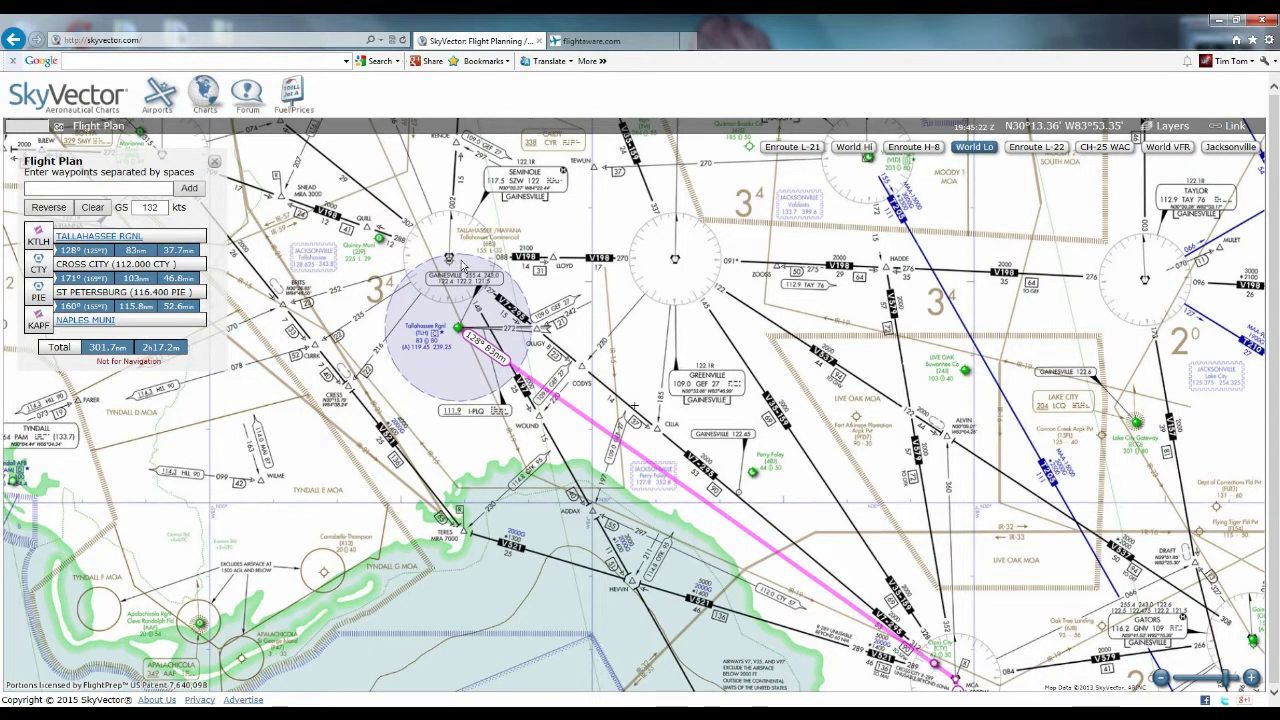
{"action": "mouse_move", "coordinate": [459, 332]}
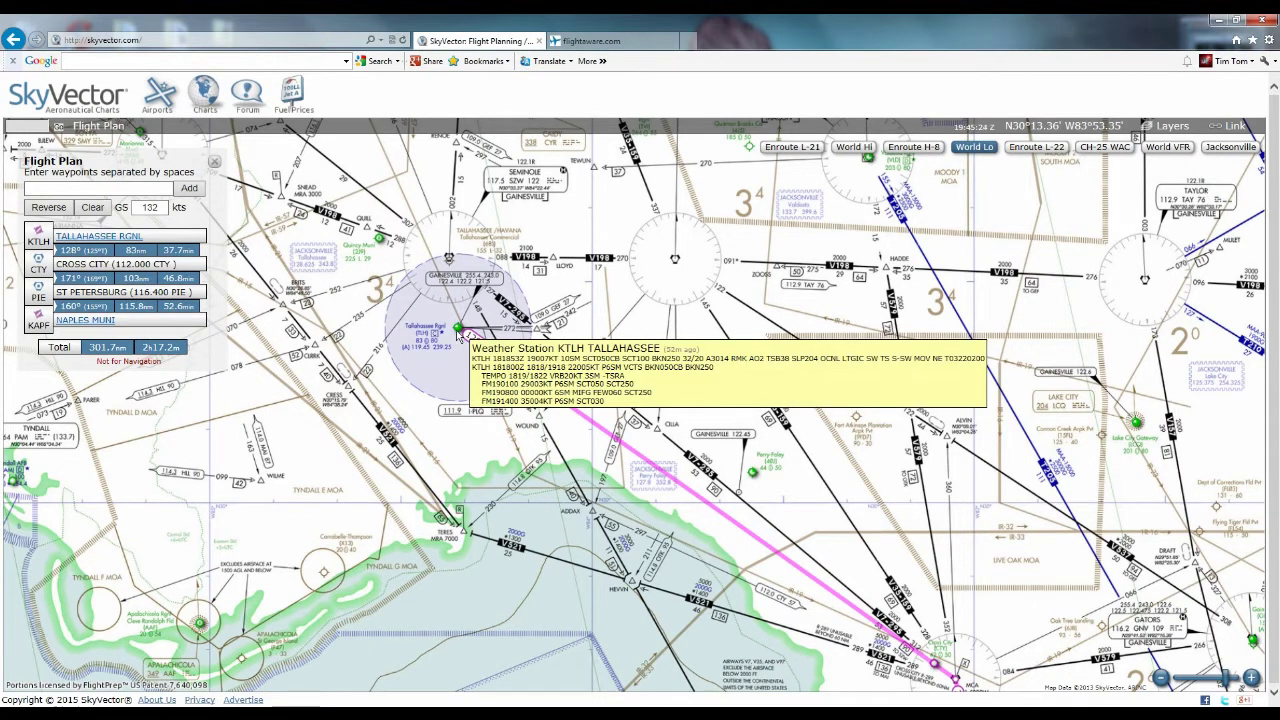
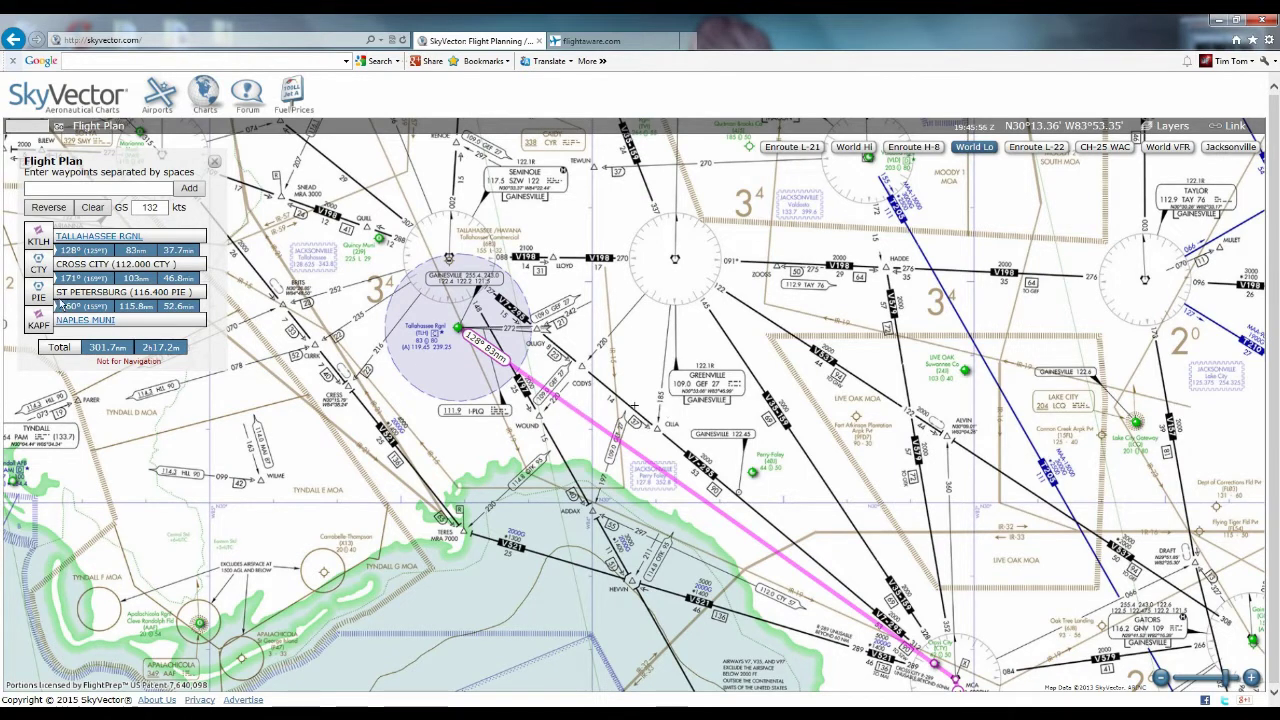
Step: Remove Cross City from the flight plan and reroute the direct St. Petersburg leg back through the CROSS CITY (112.000 CTY) VOR
{"action": "left_click", "coordinate": [54, 259]}
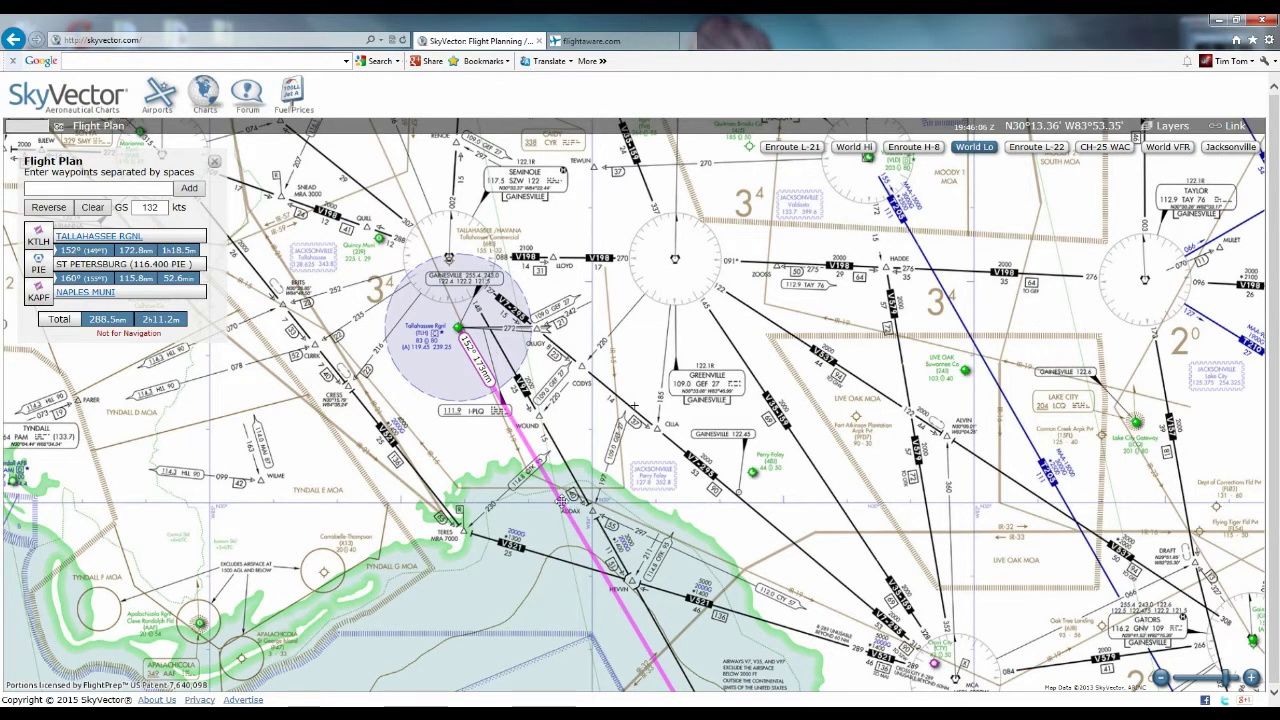
{"action": "left_click_drag", "start_coordinate": [563, 505], "coordinate": [578, 503]}
{"action": "left_click_drag", "start_coordinate": [520, 420], "coordinate": [560, 410]}
{"action": "left_click_drag", "start_coordinate": [540, 395], "coordinate": [962, 672]}
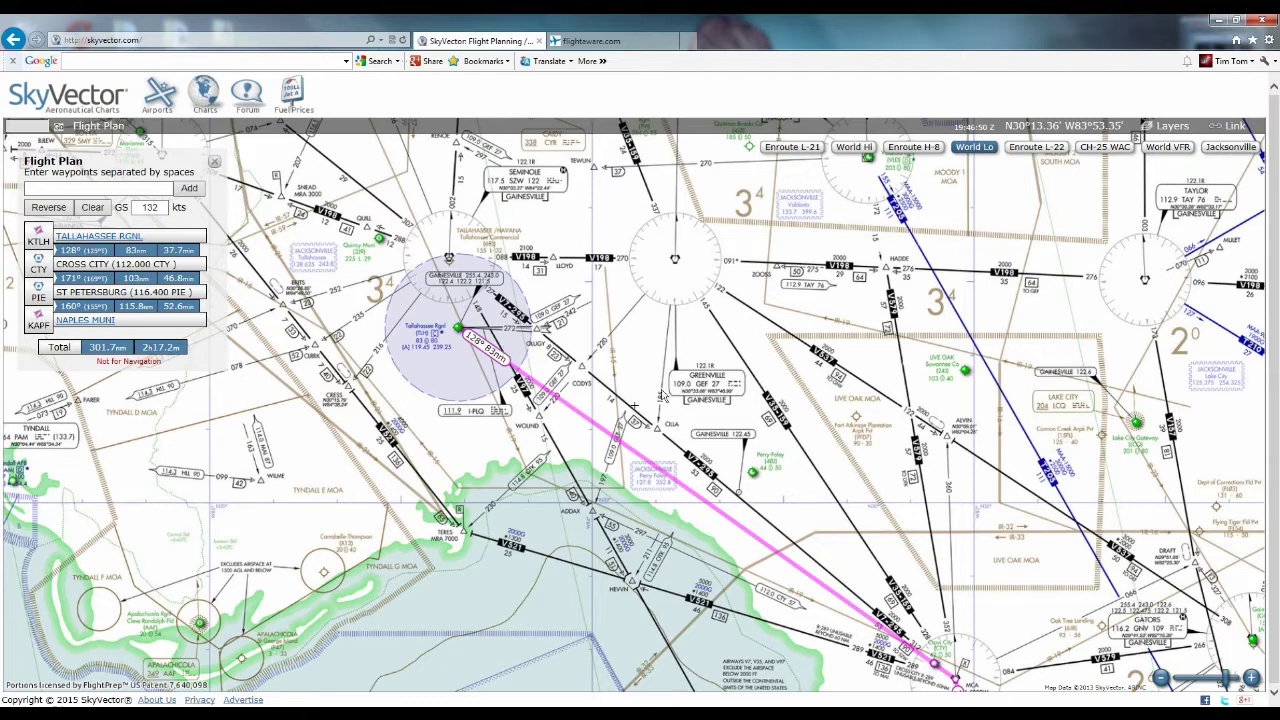
Step: Try routing the Tallahassee–Cross City leg through the SEMINOLE (117.500 SZW) VOR, and remove that waypoint from the flight plan
{"action": "left_click_drag", "start_coordinate": [792, 451], "coordinate": [766, 427]}
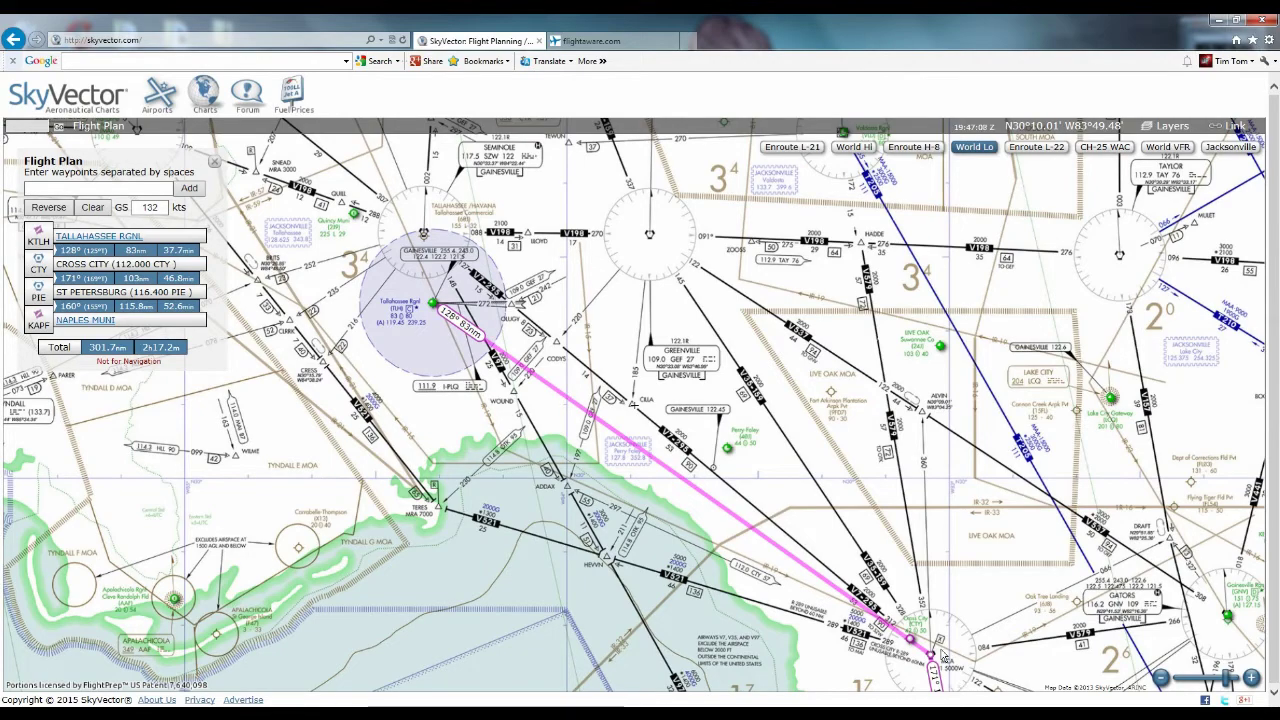
{"action": "left_click_drag", "start_coordinate": [943, 655], "coordinate": [748, 461]}
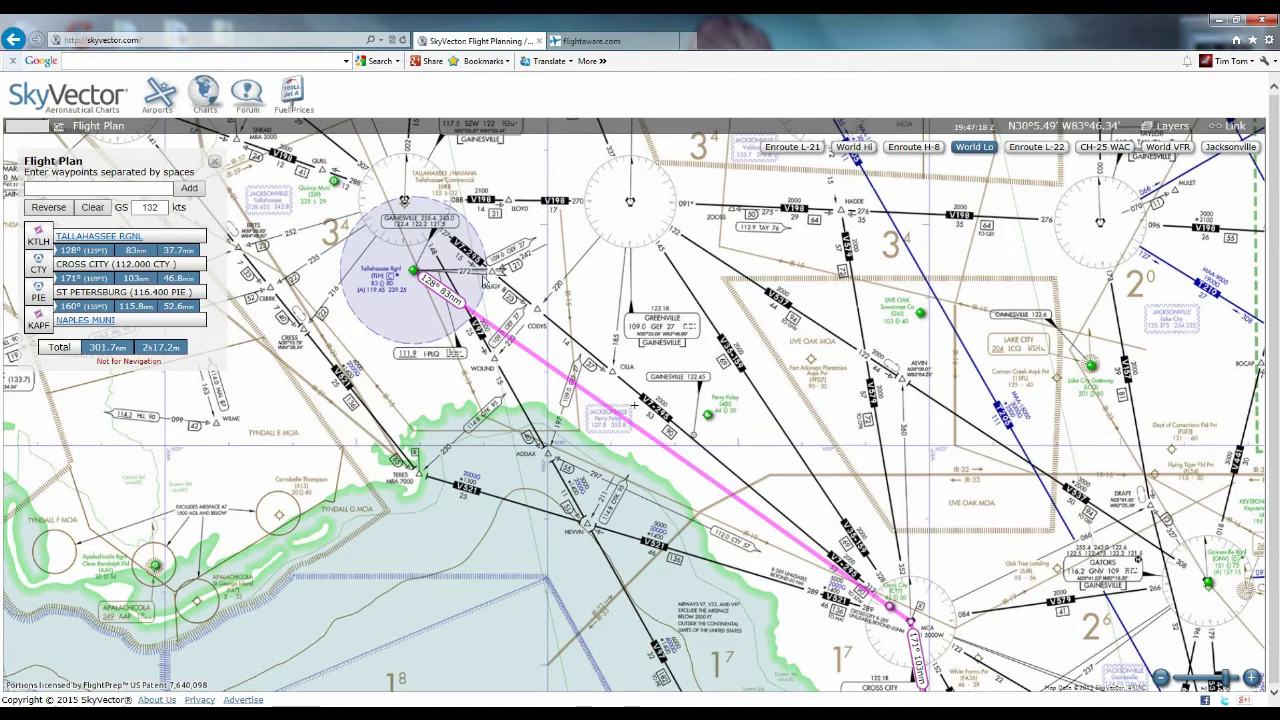
{"action": "left_click_drag", "start_coordinate": [590, 368], "coordinate": [542, 368]}
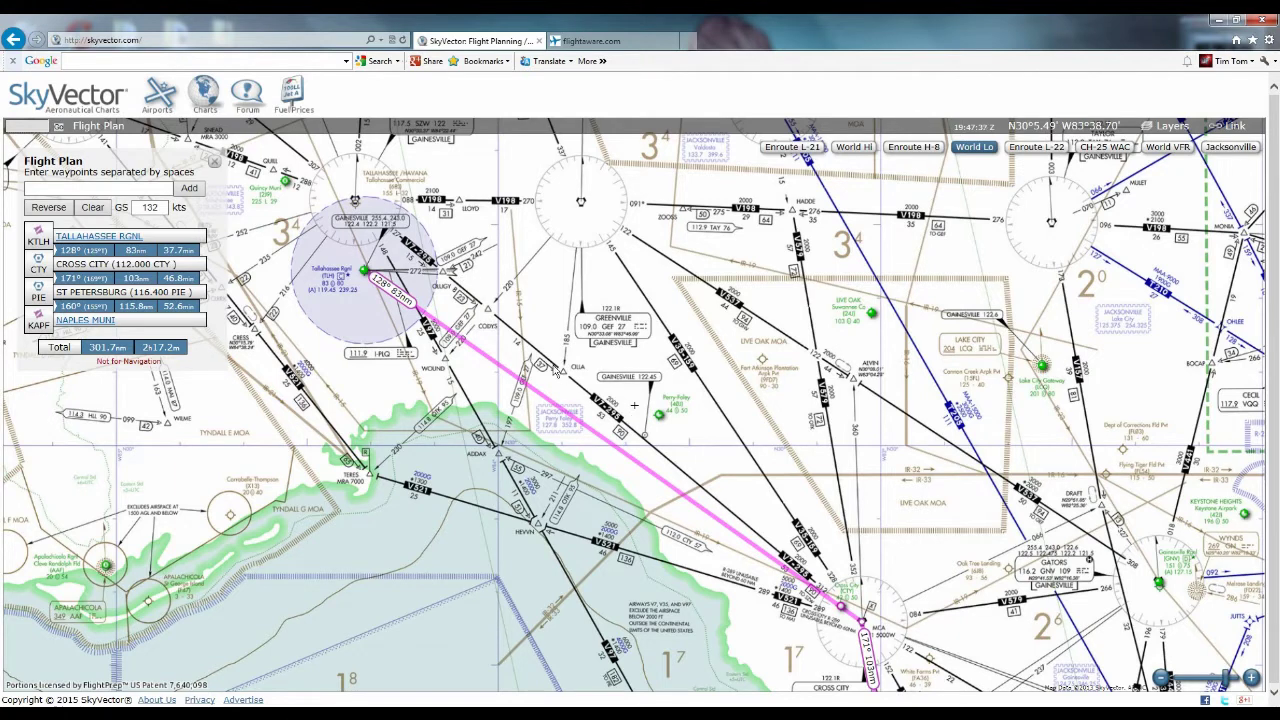
{"action": "left_click_drag", "start_coordinate": [468, 343], "coordinate": [355, 200]}
{"action": "left_click", "coordinate": [376, 231]}
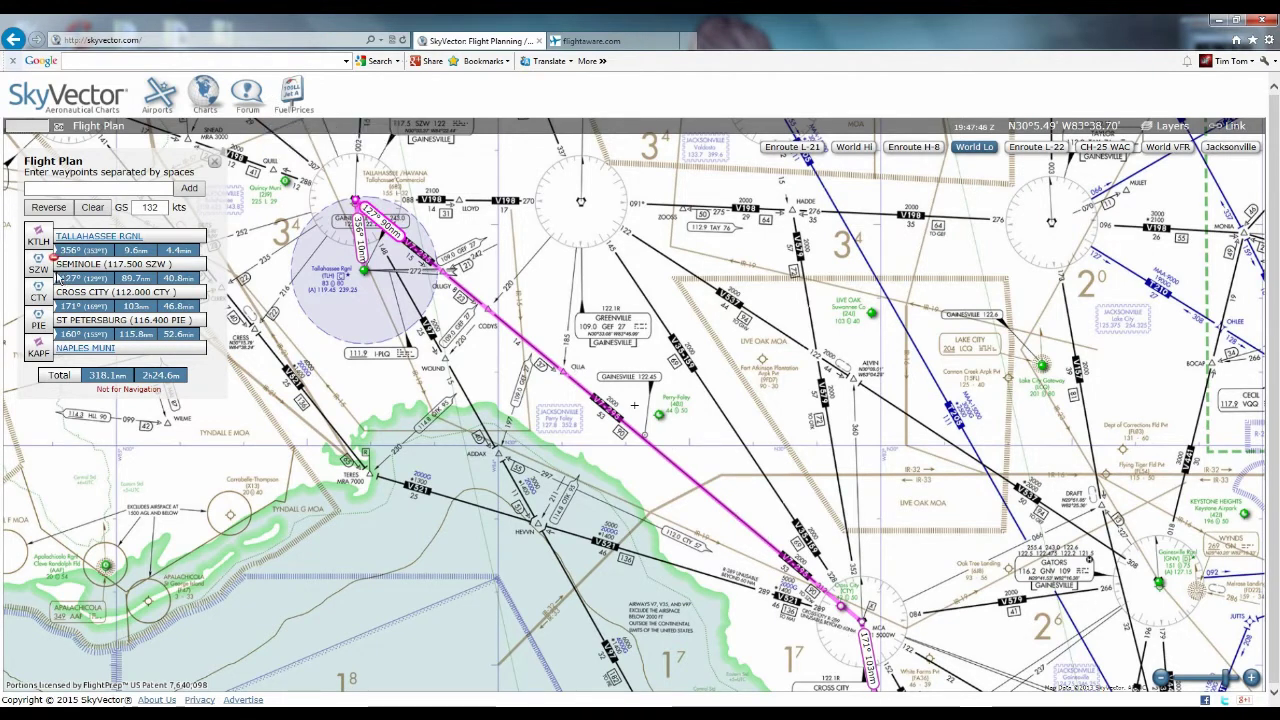
{"action": "left_click", "coordinate": [52, 262]}
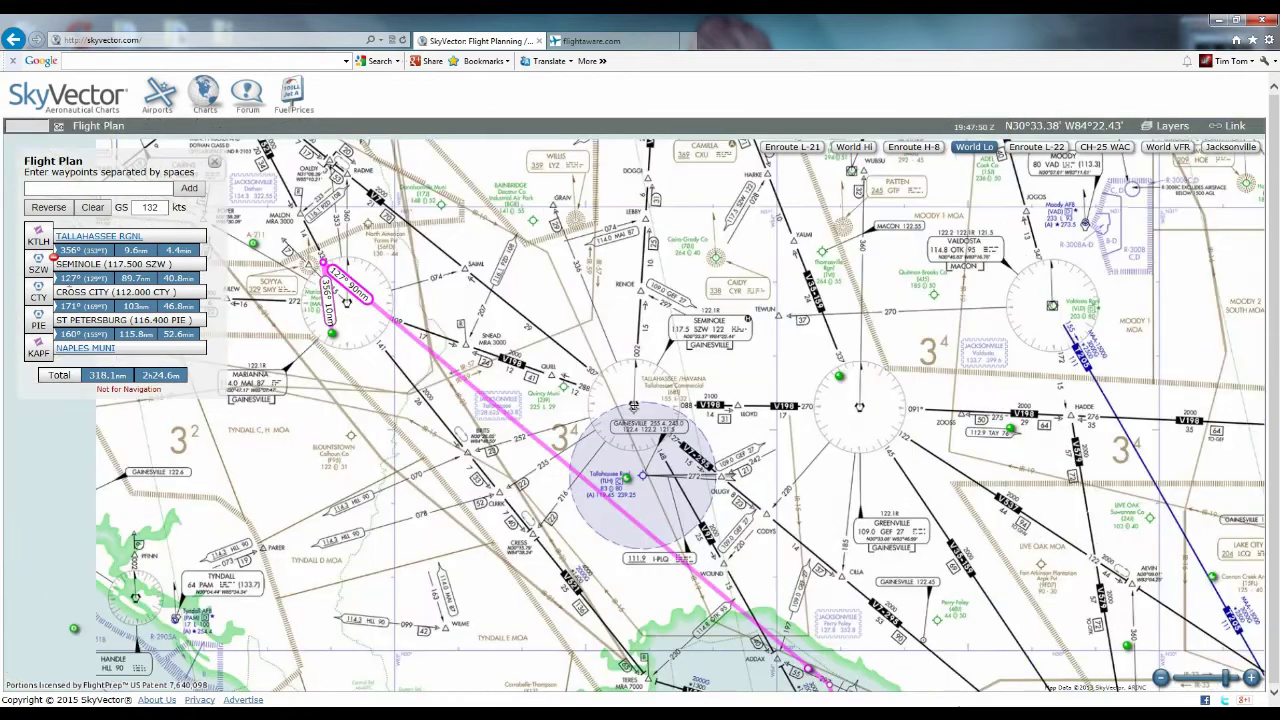
{"action": "left_click", "coordinate": [52, 257]}
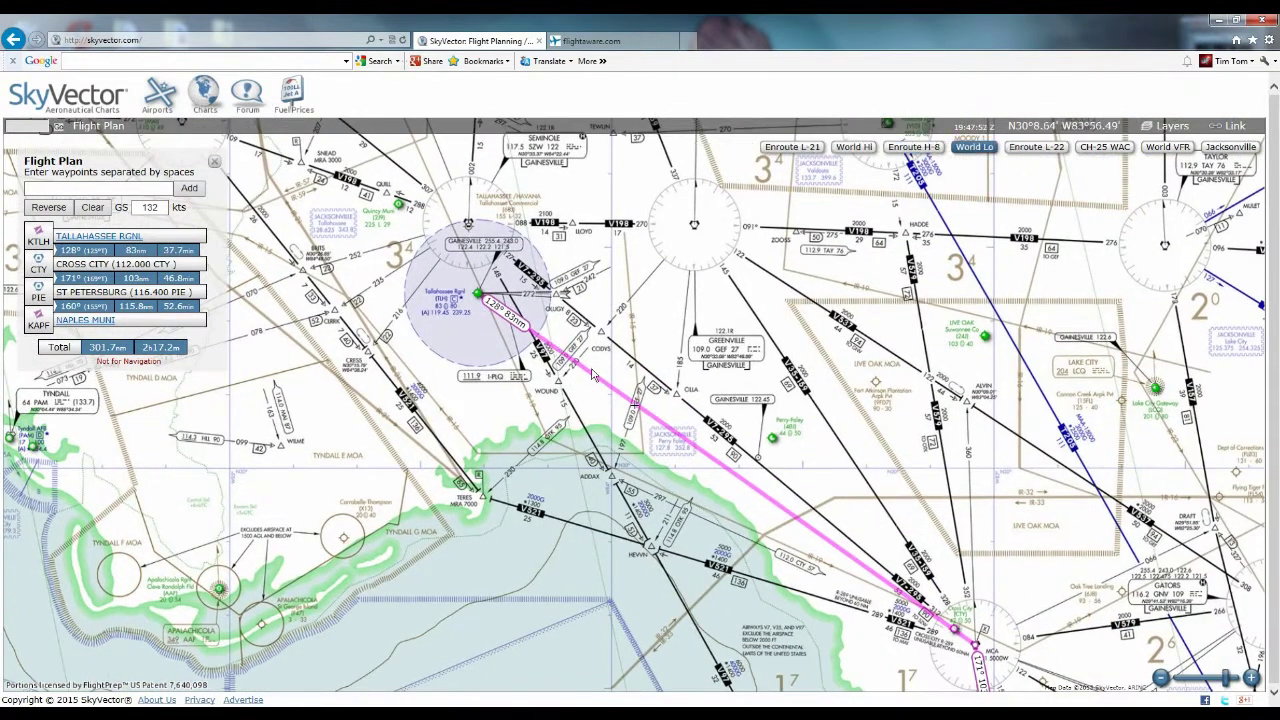
Step: Open a blank WordPad document and write the first part of the route, KTLH CTY V35
{"action": "mouse_move", "coordinate": [597, 378]}
{"action": "left_mouse_down"}
{"action": "mouse_move", "coordinate": [520, 298]}
{"action": "mouse_move", "coordinate": [563, 296]}
{"action": "mouse_move", "coordinate": [590, 362]}
{"action": "left_mouse_up"}
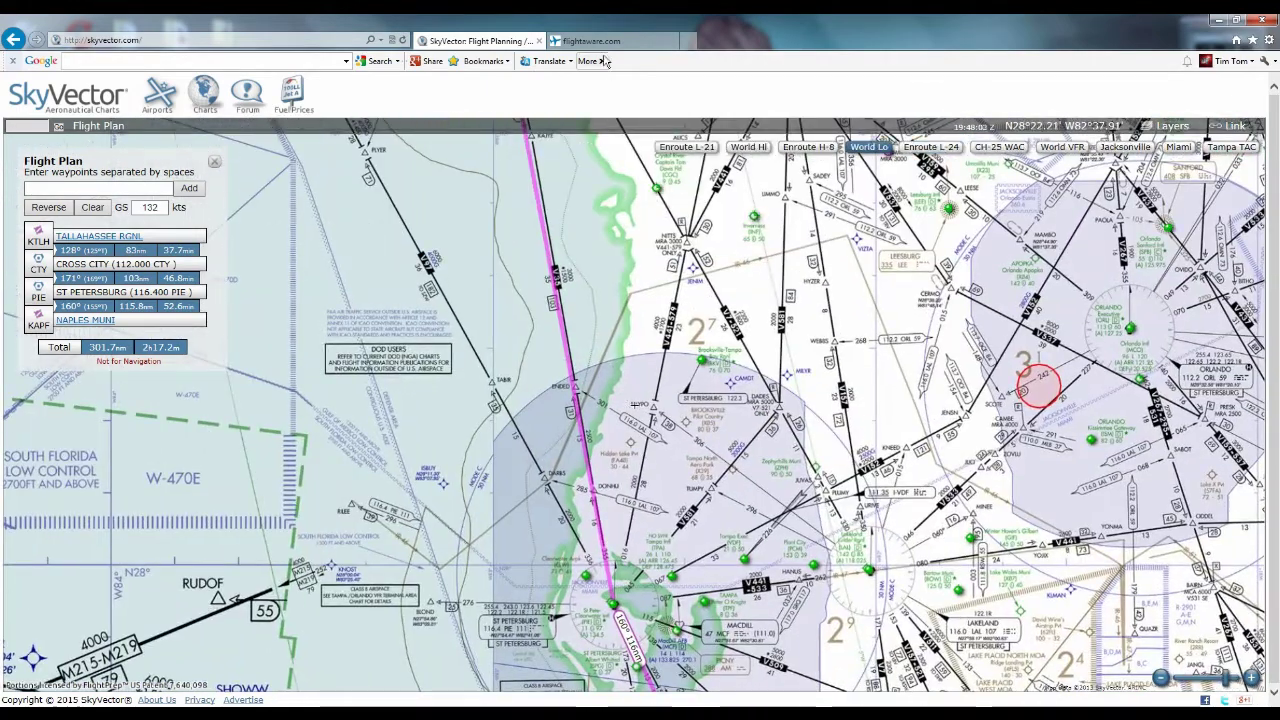
{"action": "left_click", "coordinate": [595, 41]}
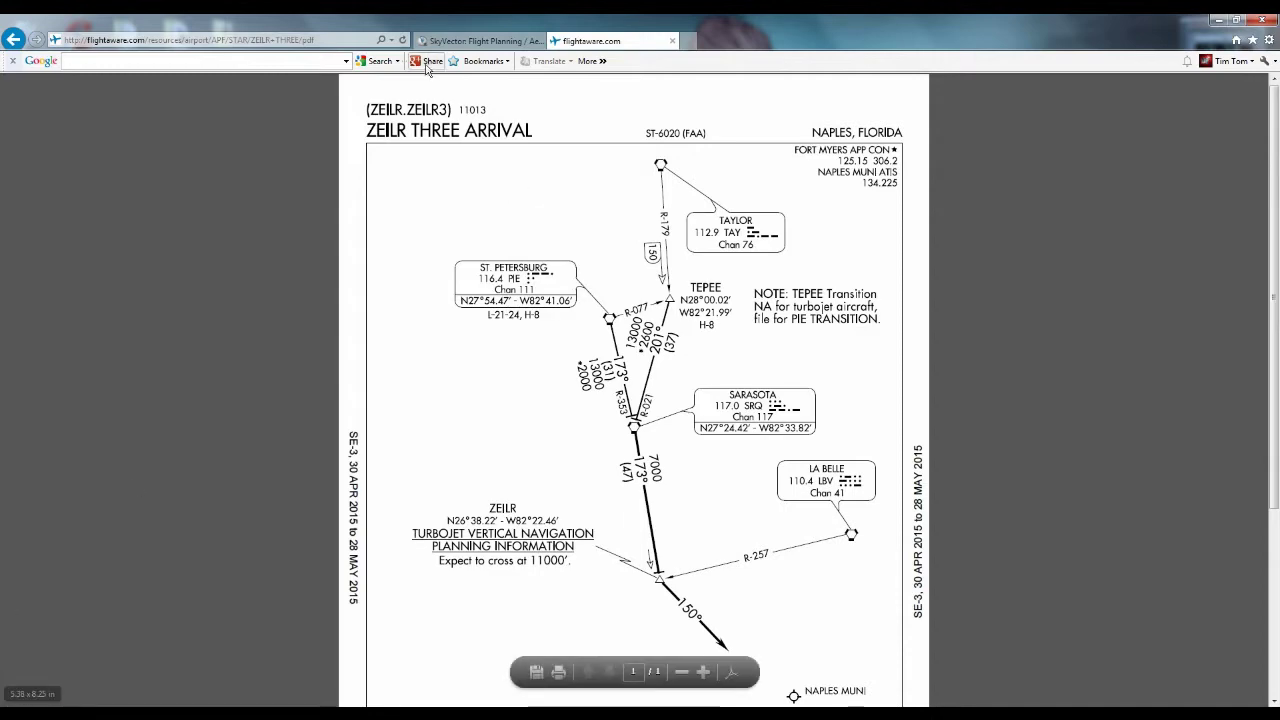
{"action": "key", "text": "super"}
{"action": "left_click", "coordinate": [68, 485]}
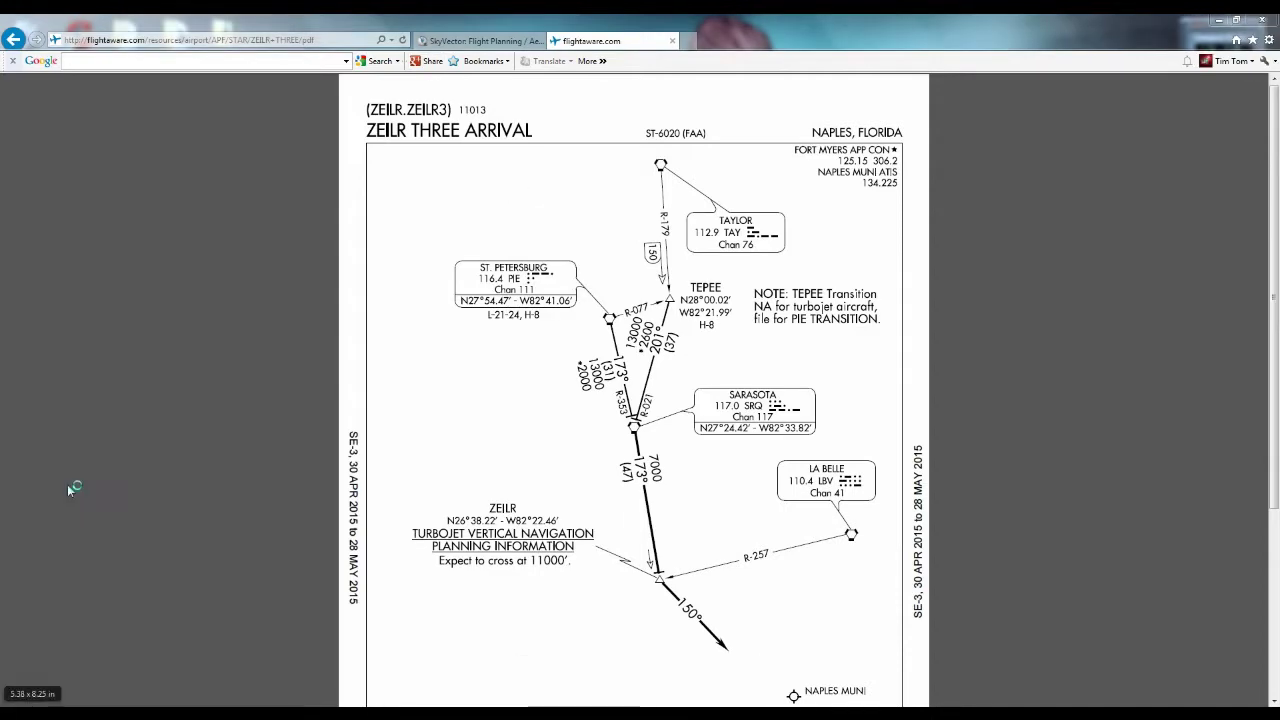
{"action": "left_click", "coordinate": [480, 41]}
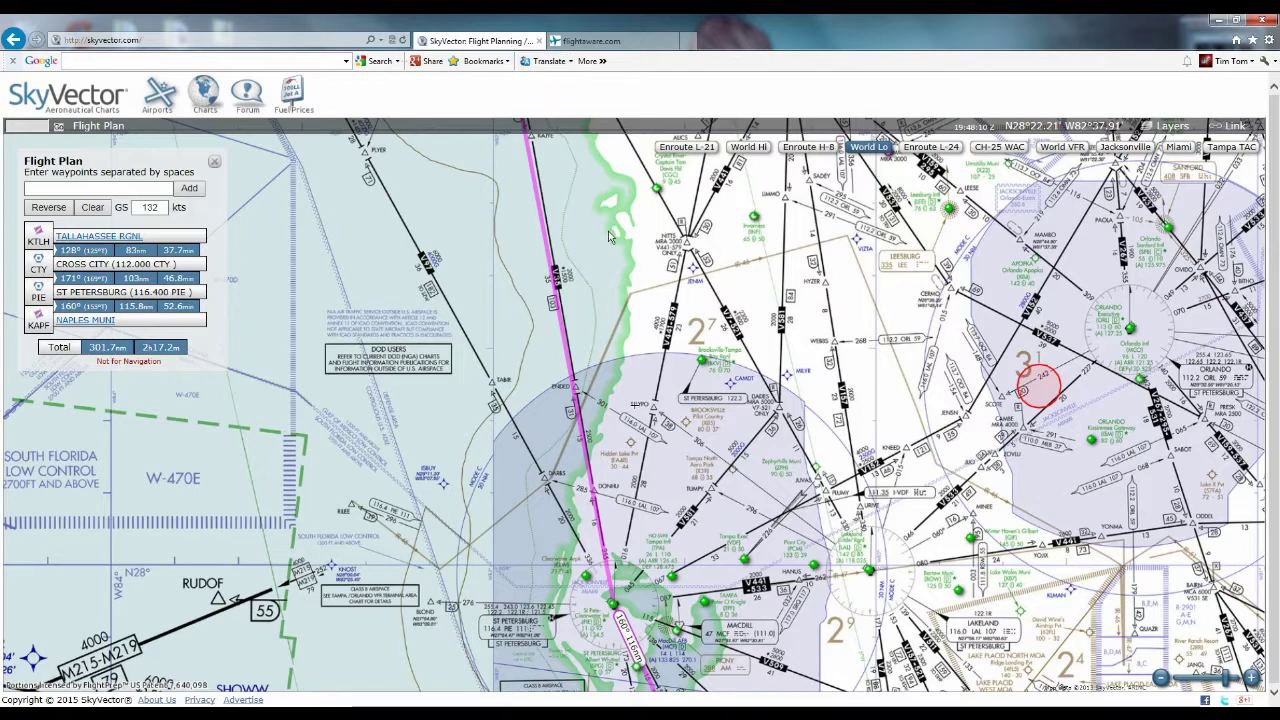
{"action": "key", "text": "alt+Tab"}
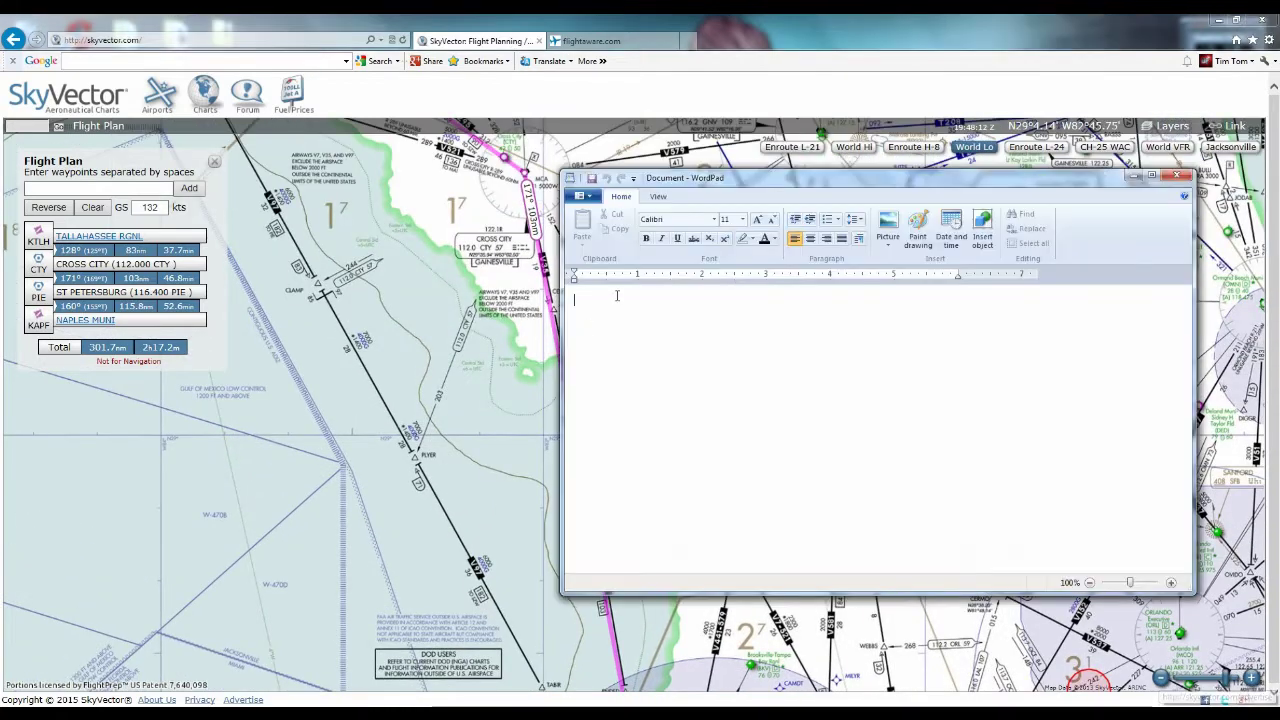
{"action": "type", "text": "K"}
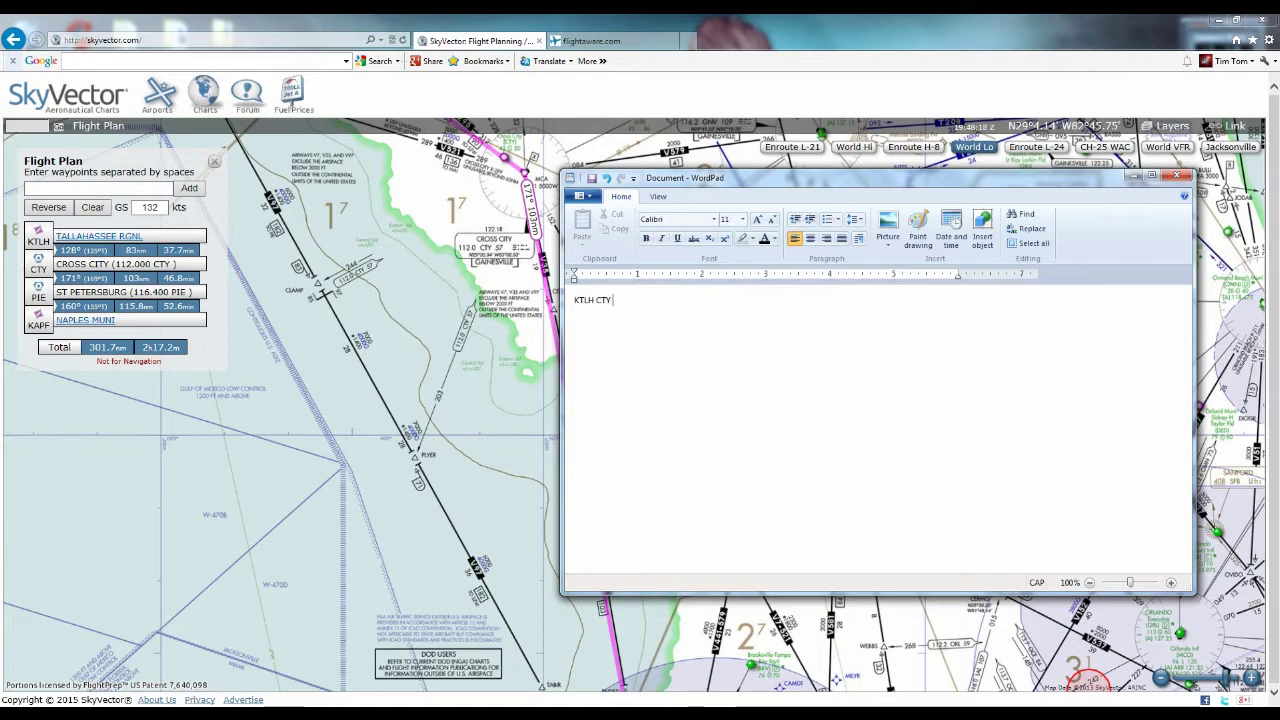
{"action": "type", "text": "TLH CTY V35"}
Step: Examine airway V35 and the neighbouring coastal airways between Cross City and St. Petersburg on the enroute chart
{"action": "left_click_drag", "start_coordinate": [822, 690], "coordinate": [777, 571]}
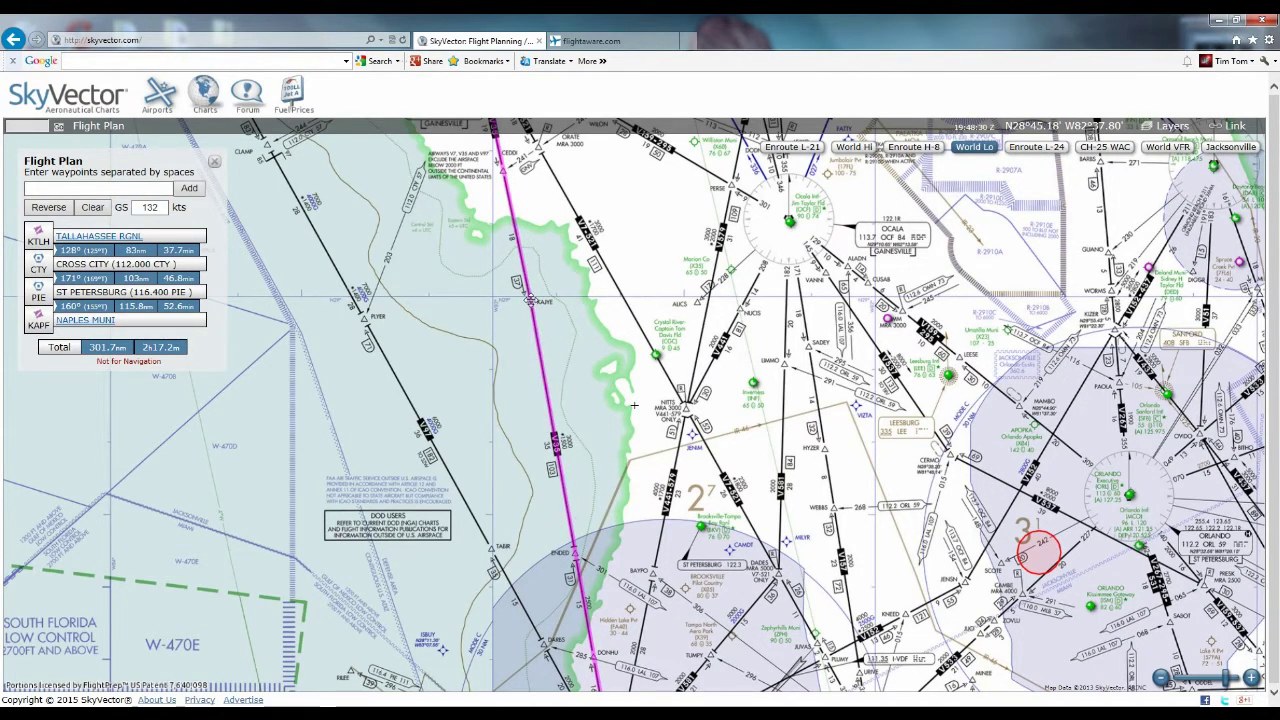
{"action": "left_click_drag", "start_coordinate": [530, 300], "coordinate": [570, 372]}
{"action": "left_click_drag", "start_coordinate": [760, 444], "coordinate": [700, 474]}
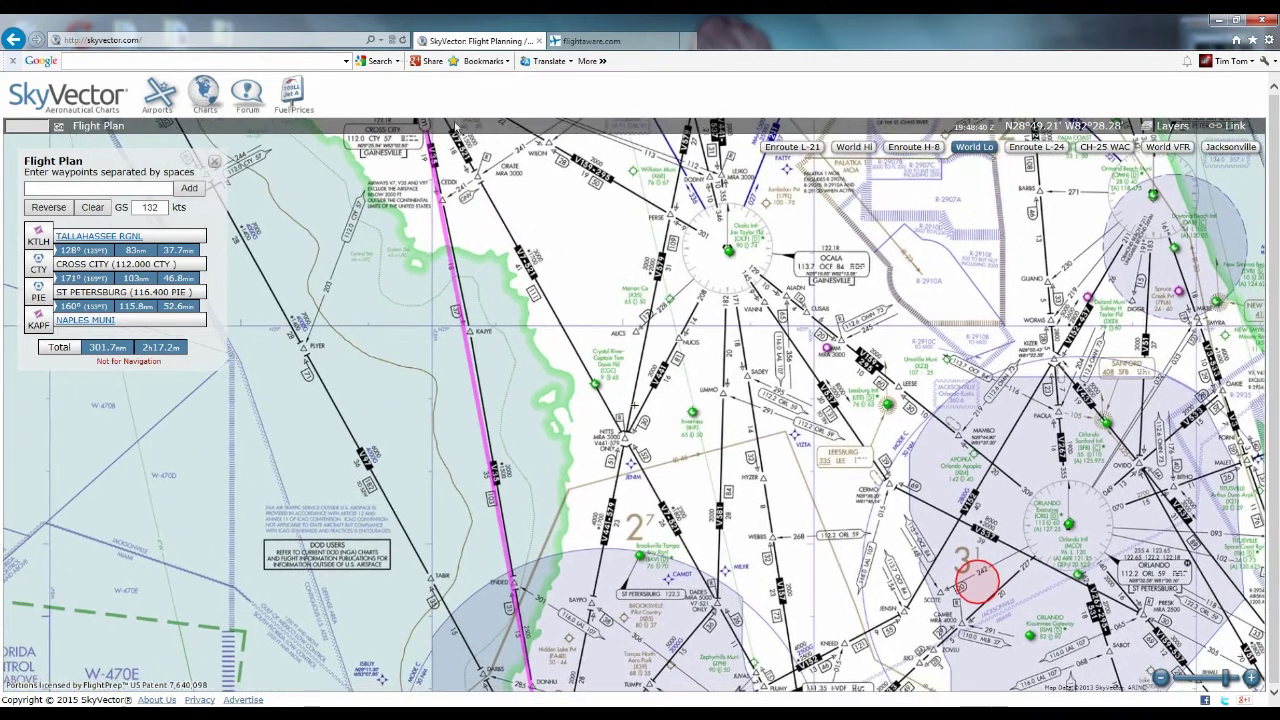
{"action": "left_click_drag", "start_coordinate": [608, 364], "coordinate": [566, 272]}
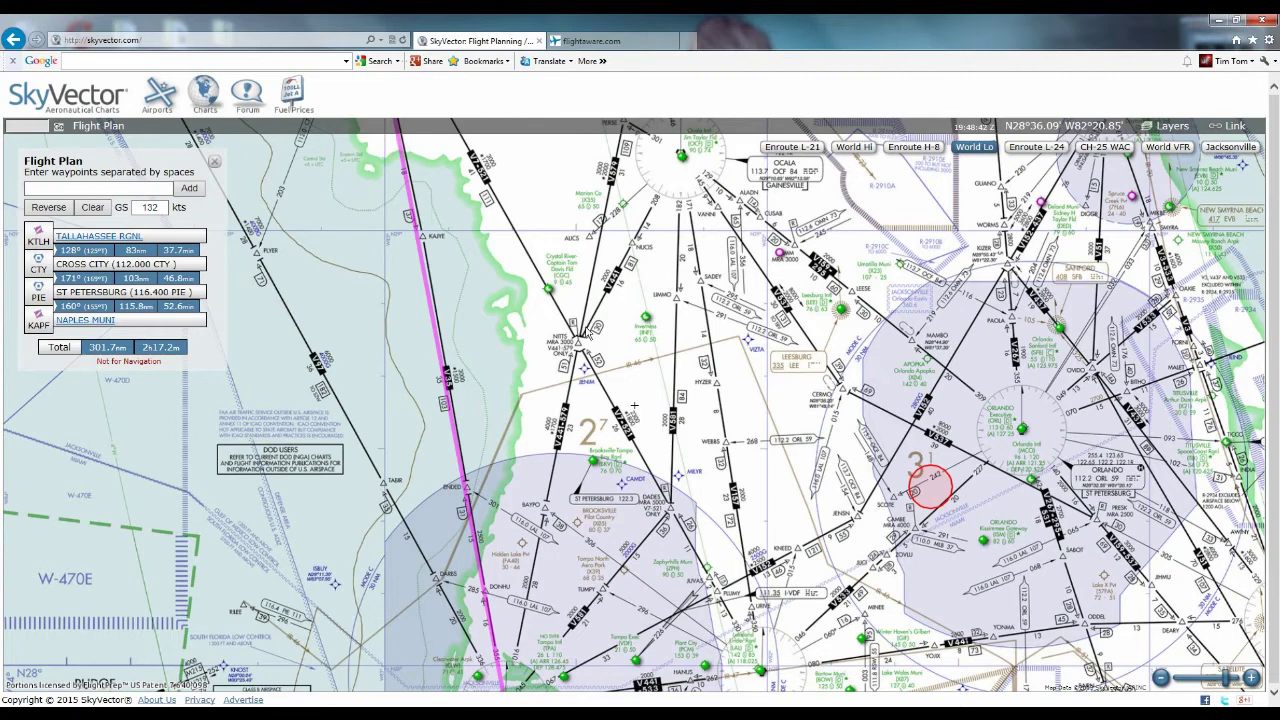
{"action": "left_click_drag", "start_coordinate": [583, 397], "coordinate": [605, 308]}
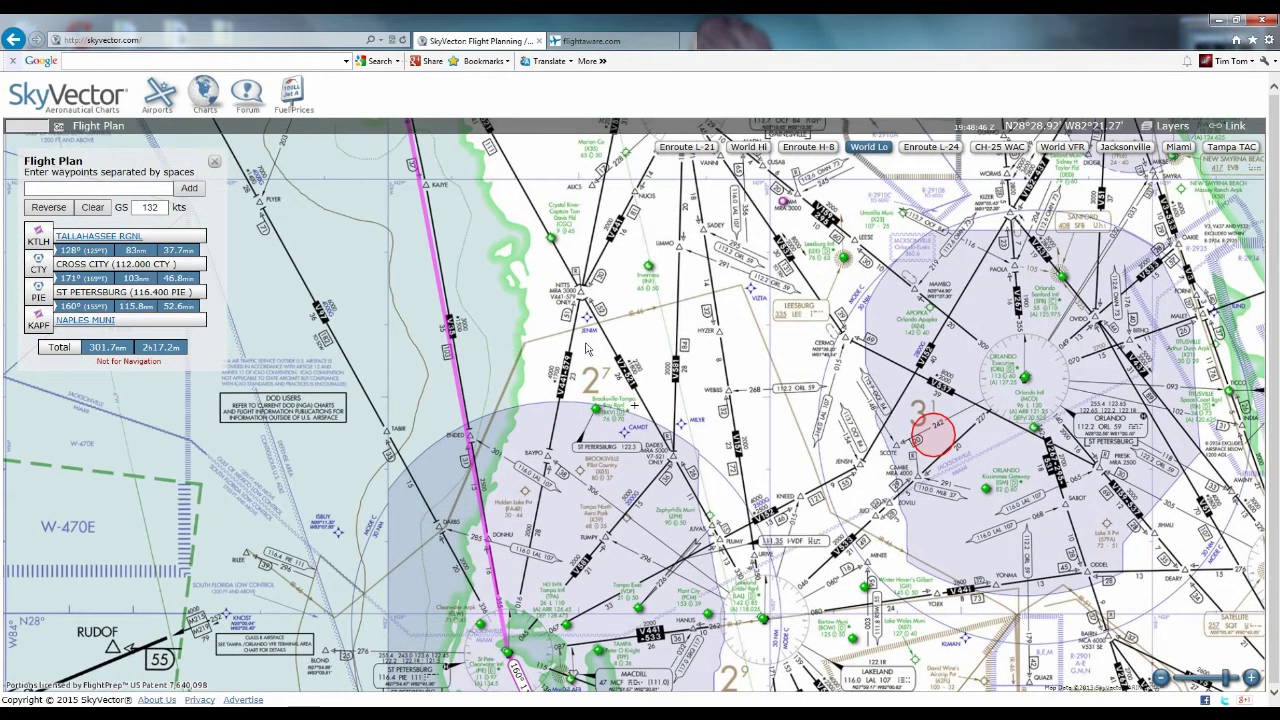
{"action": "left_click_drag", "start_coordinate": [490, 267], "coordinate": [575, 404]}
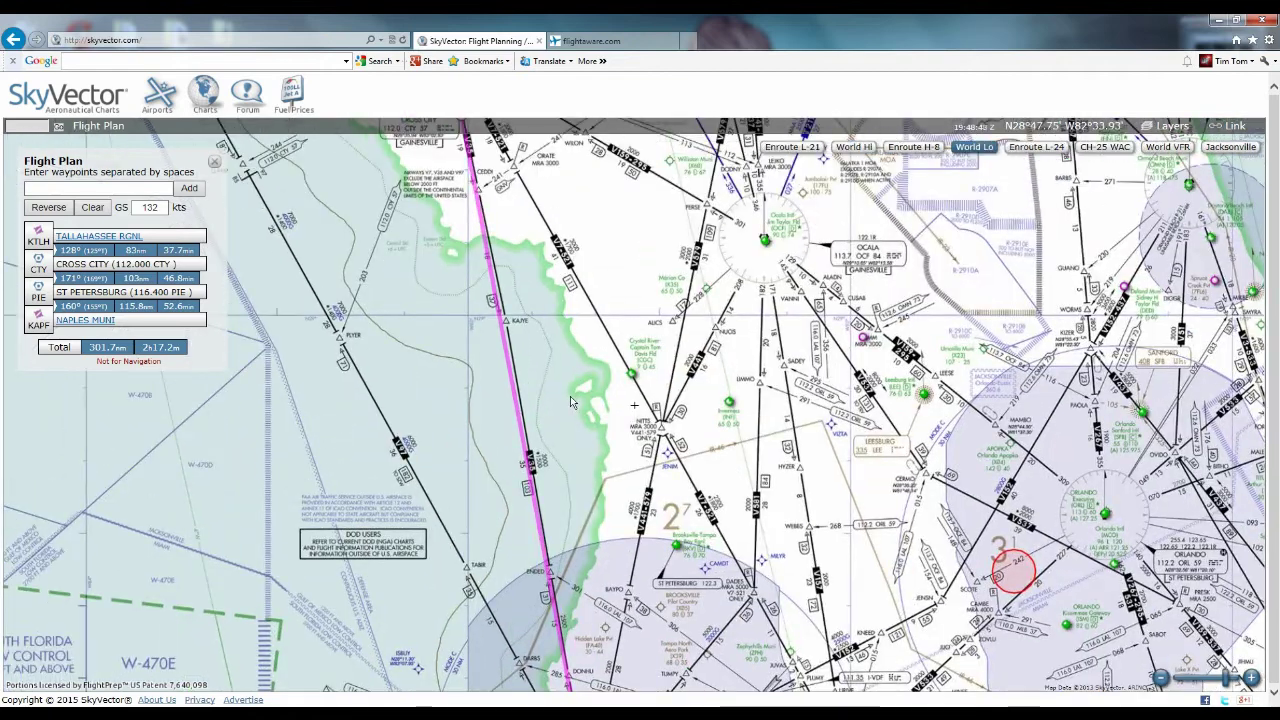
{"action": "left_click_drag", "start_coordinate": [557, 290], "coordinate": [635, 433]}
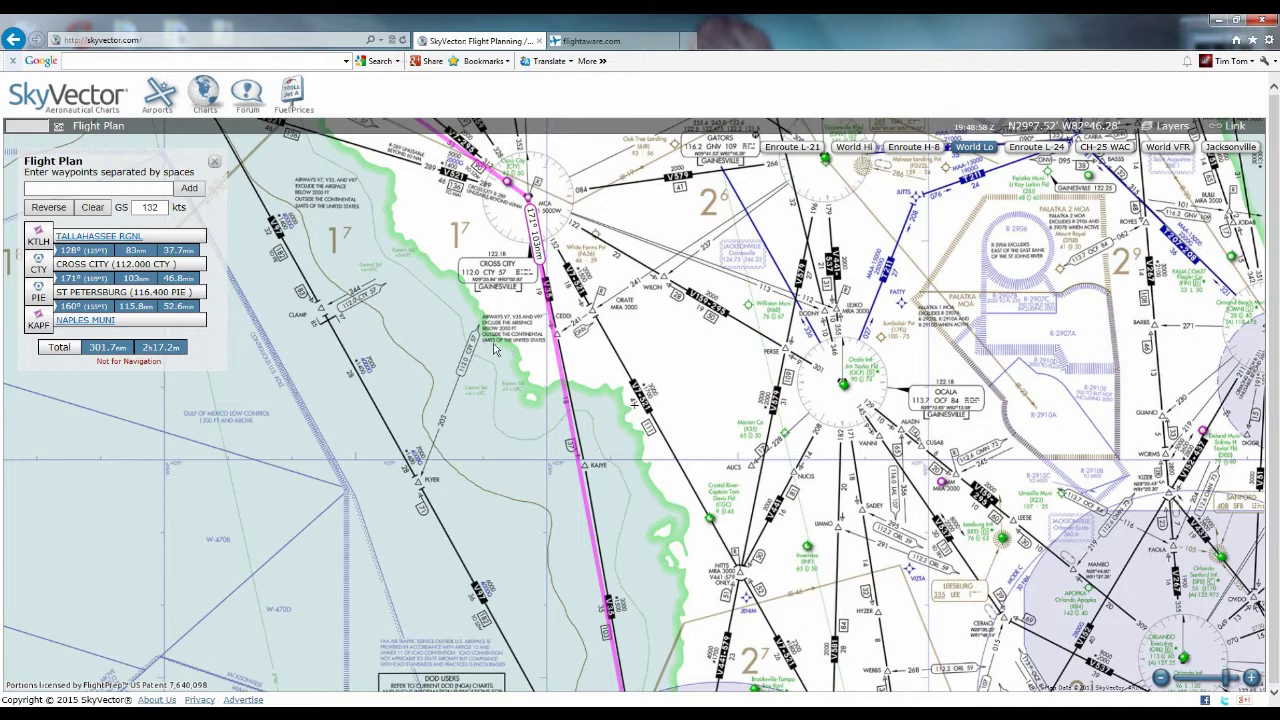
Step: Route the Cross City–St. Petersburg leg through the KAJYE intersection on V35
{"action": "left_click_drag", "start_coordinate": [535, 415], "coordinate": [471, 307]}
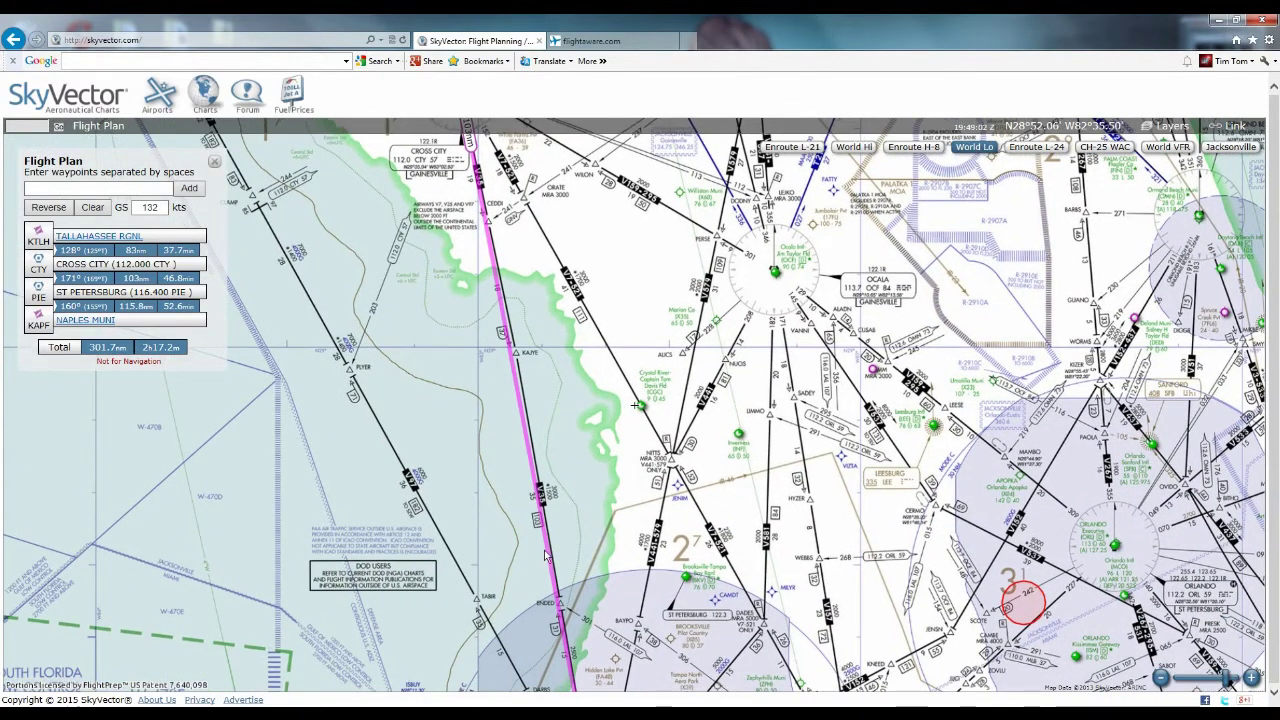
{"action": "left_click_drag", "start_coordinate": [548, 557], "coordinate": [546, 370]}
{"action": "left_click_drag", "start_coordinate": [512, 172], "coordinate": [522, 286]}
Step: Switch to the ZEILR THREE arrival chart and examine the arrival code given above its title
{"action": "key", "text": "alt+Tab"}
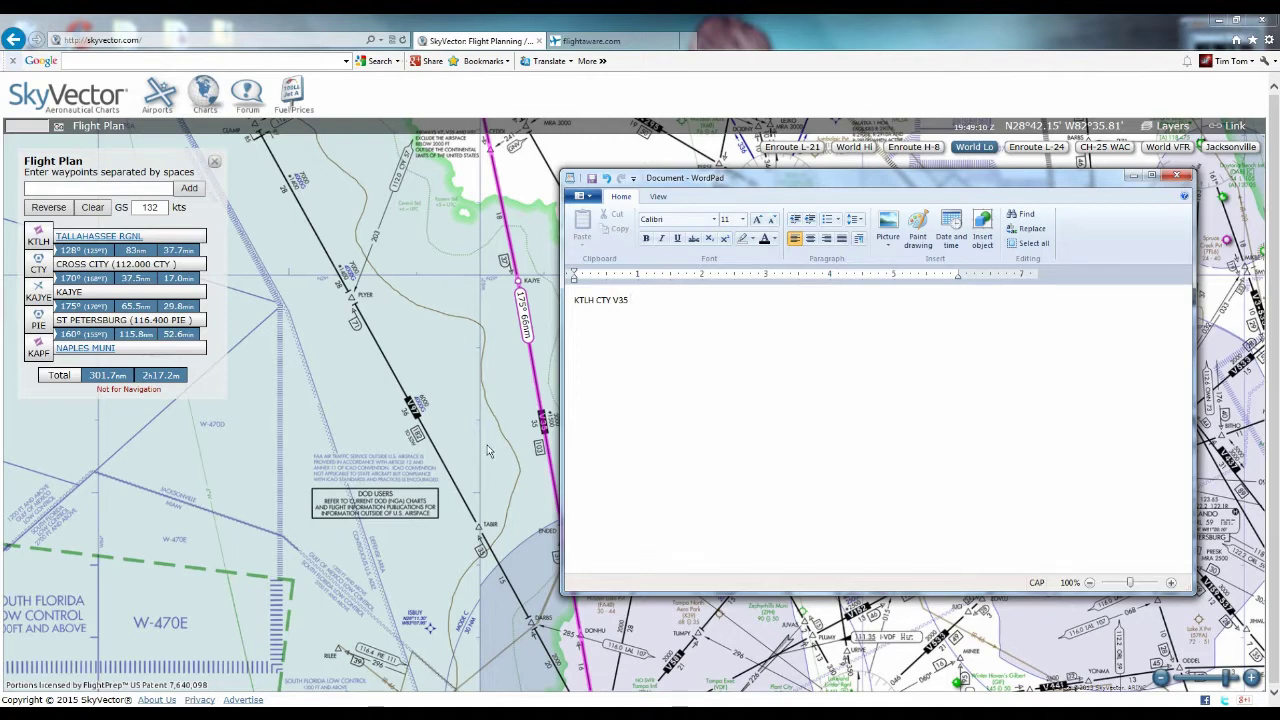
{"action": "left_click", "coordinate": [650, 46]}
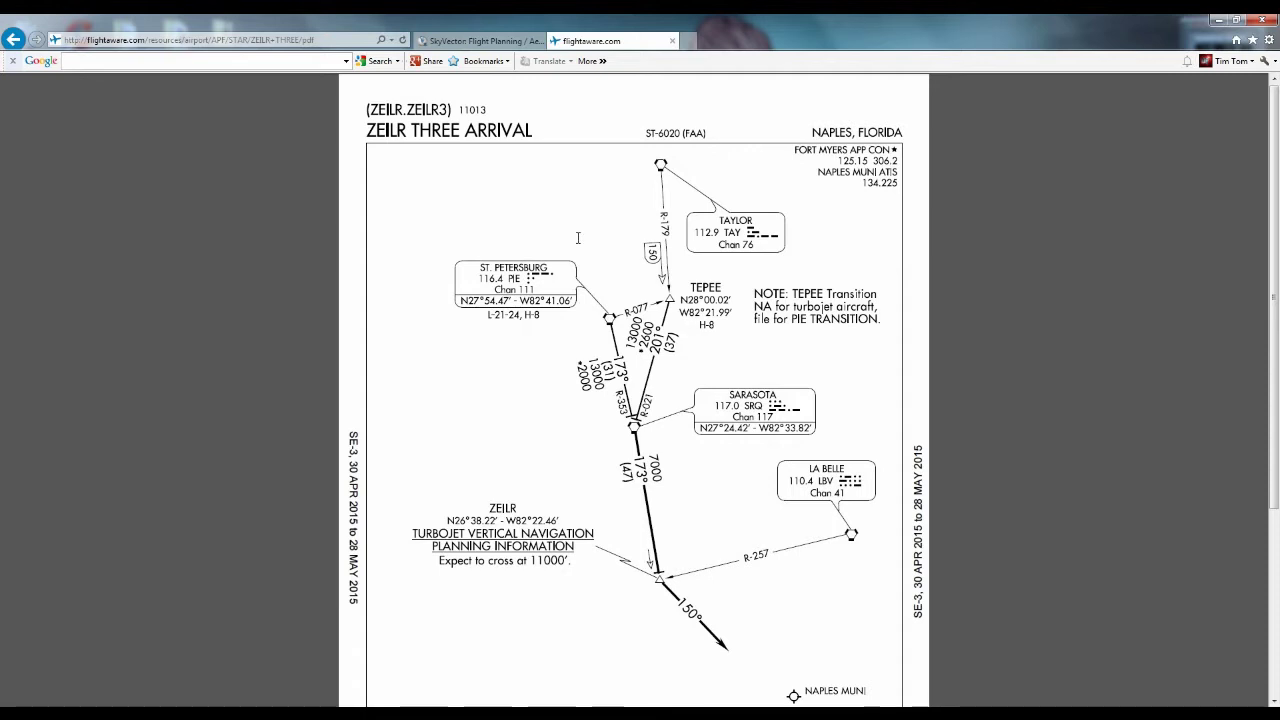
{"action": "left_click_drag", "start_coordinate": [367, 108], "coordinate": [453, 108]}
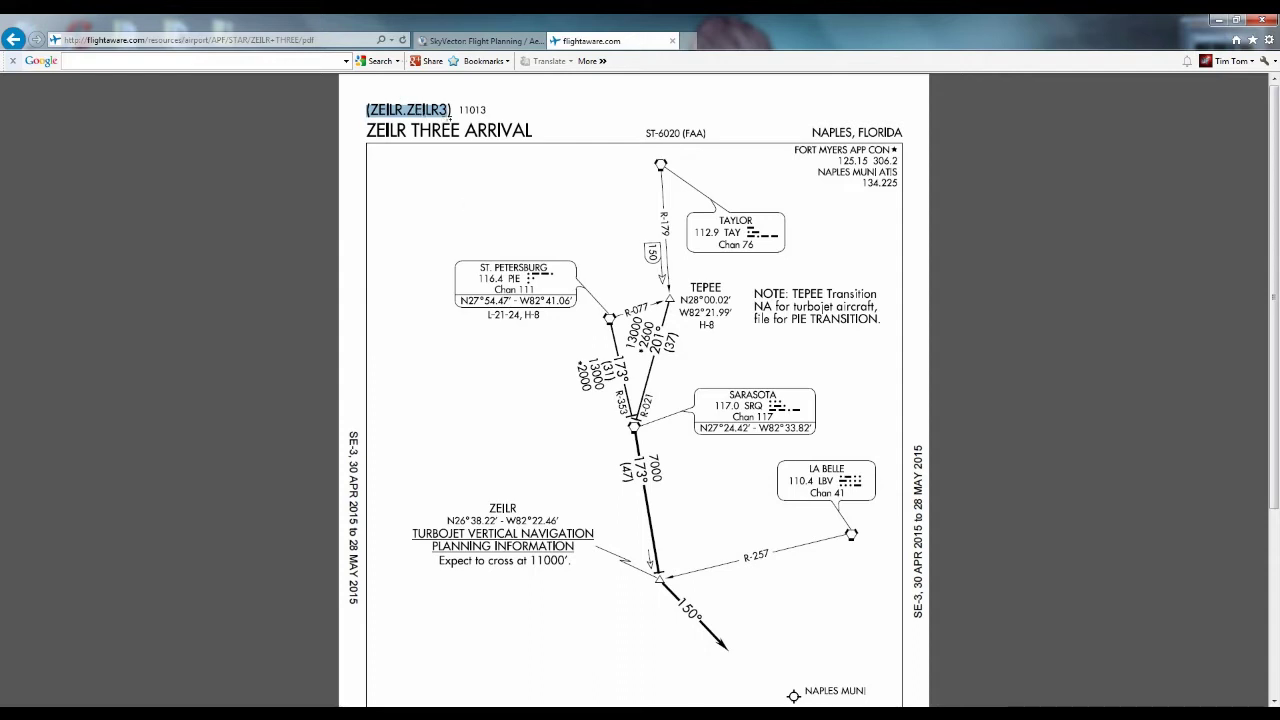
{"action": "left_click", "coordinate": [402, 114]}
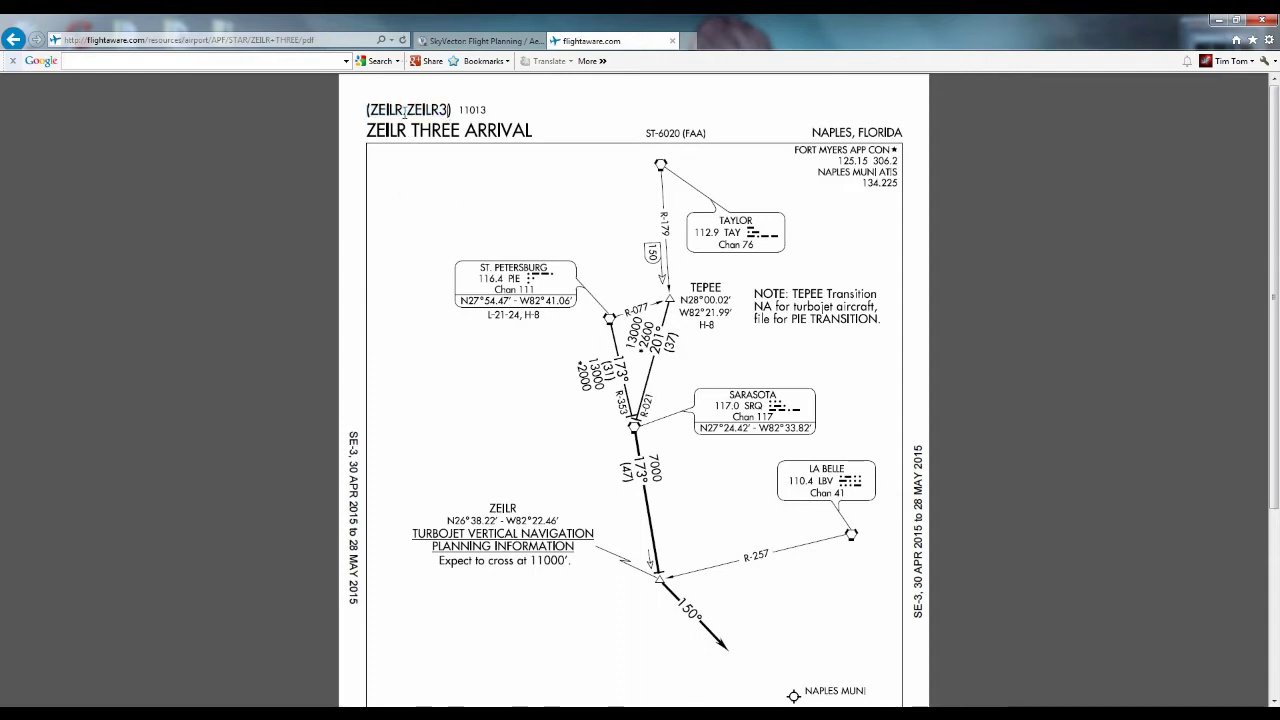
{"action": "left_click_drag", "start_coordinate": [406, 111], "coordinate": [450, 111]}
{"action": "left_click", "coordinate": [398, 110]}
{"action": "left_click_drag", "start_coordinate": [369, 111], "coordinate": [451, 111]}
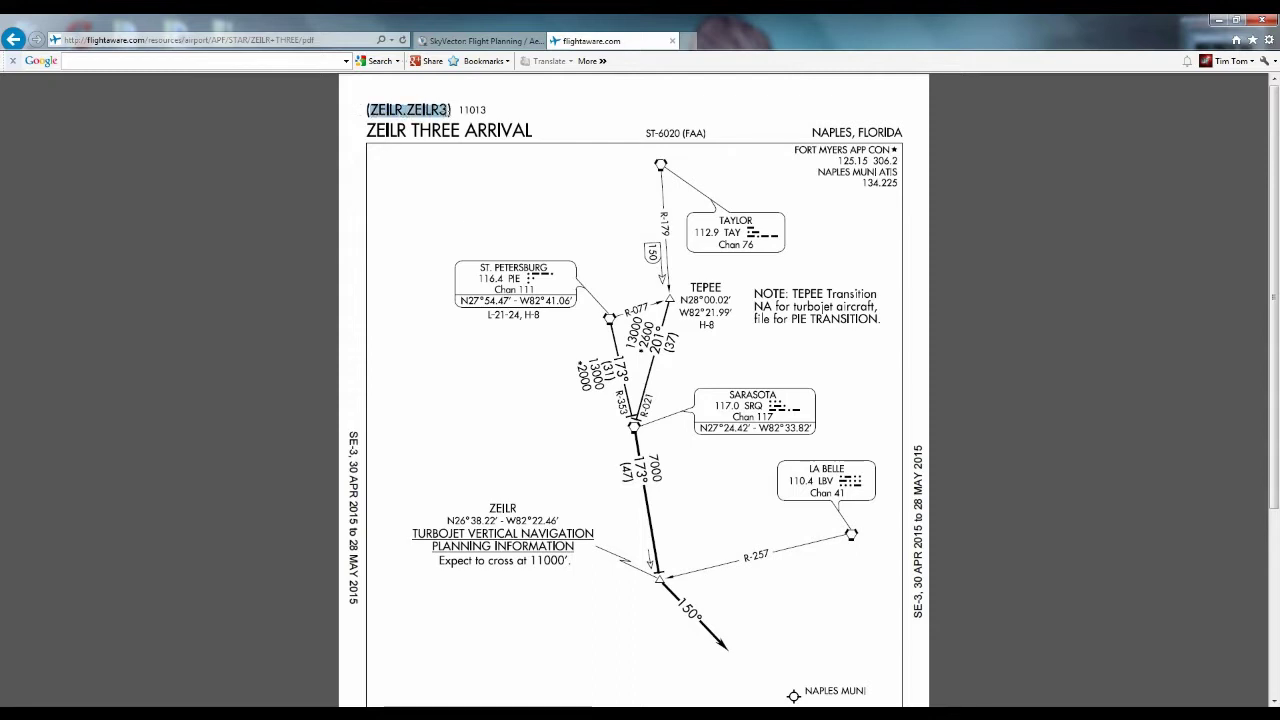
{"action": "left_click", "coordinate": [428, 306]}
Step: Look up the St. Petersburg transition in the ZEILR THREE arrival's description and highlight its code
{"action": "scroll", "coordinate": [495, 370], "scroll_direction": "down", "scroll_amount": 1}
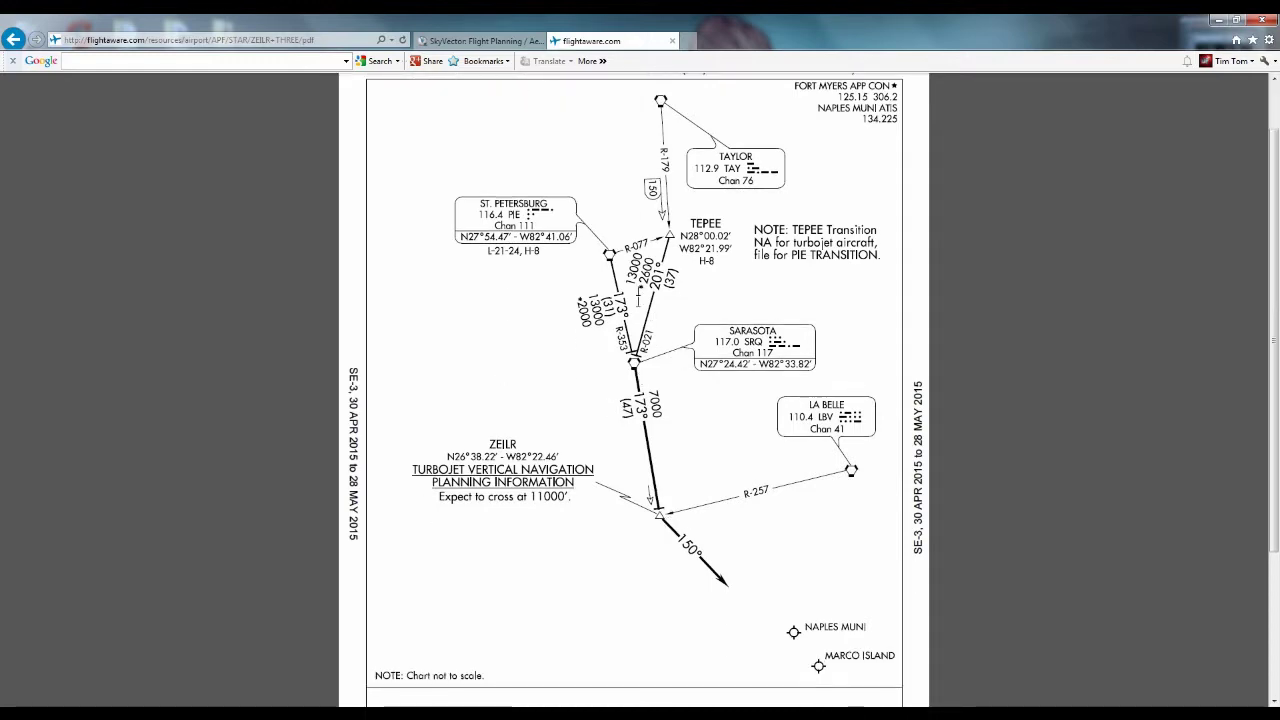
{"action": "scroll", "coordinate": [598, 466], "scroll_direction": "down", "scroll_amount": 3}
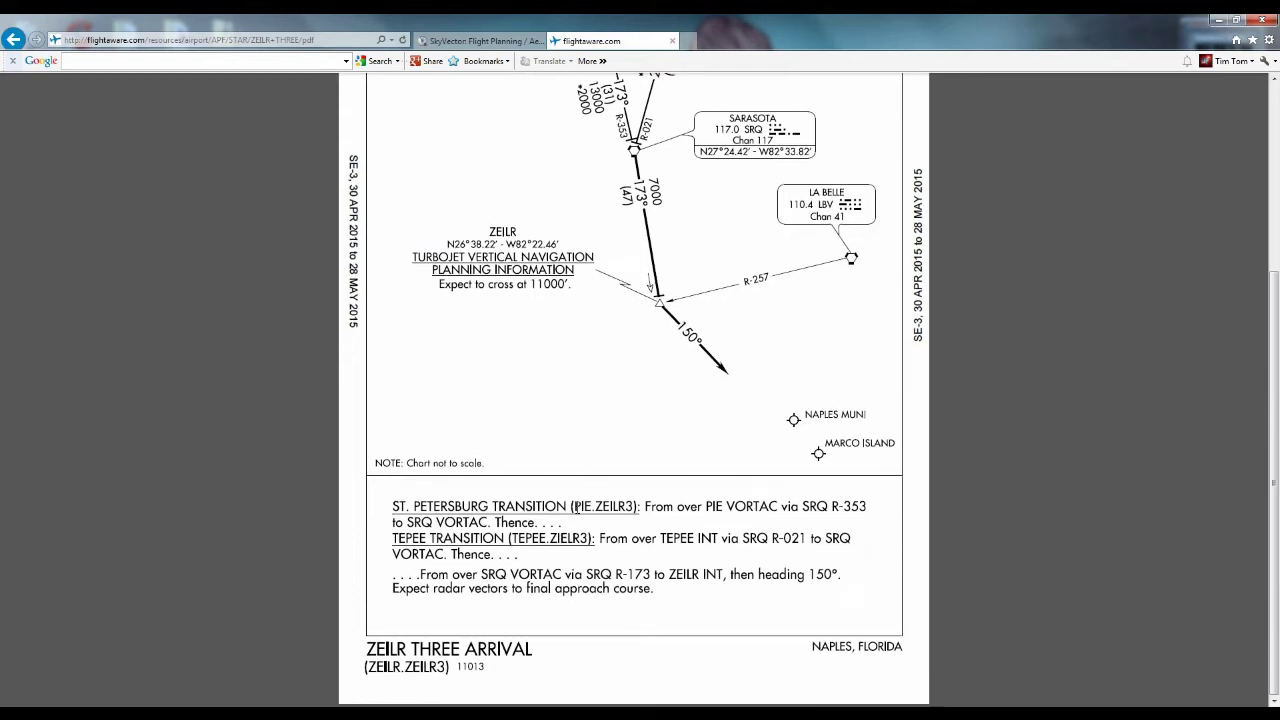
{"action": "left_click_drag", "start_coordinate": [575, 506], "coordinate": [690, 507]}
{"action": "left_click", "coordinate": [690, 507]}
{"action": "left_click_drag", "start_coordinate": [575, 506], "coordinate": [614, 503]}
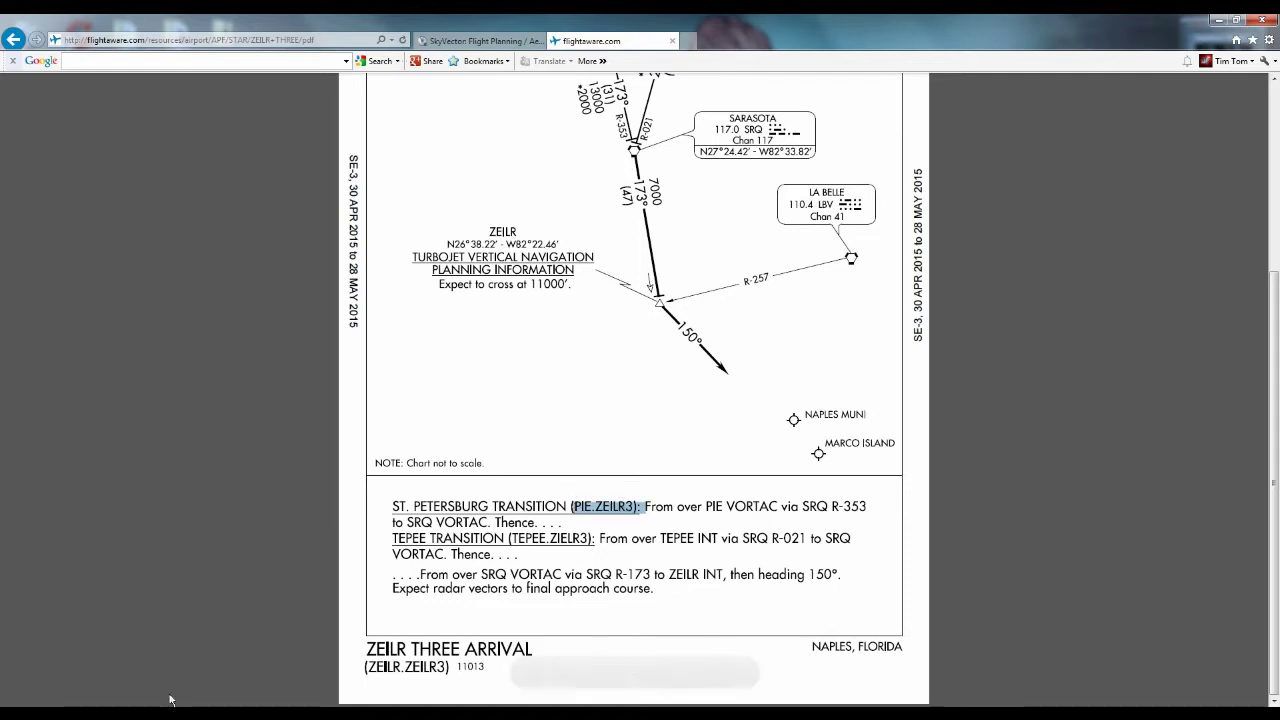
Step: Complete the WordPad route with PIE.ZEILR3 KAPF after V35, and put the document out of the way
{"action": "key", "text": "alt+Tab"}
{"action": "left_click_drag", "start_coordinate": [685, 186], "coordinate": [802, 193]}
{"action": "left_click", "coordinate": [825, 304]}
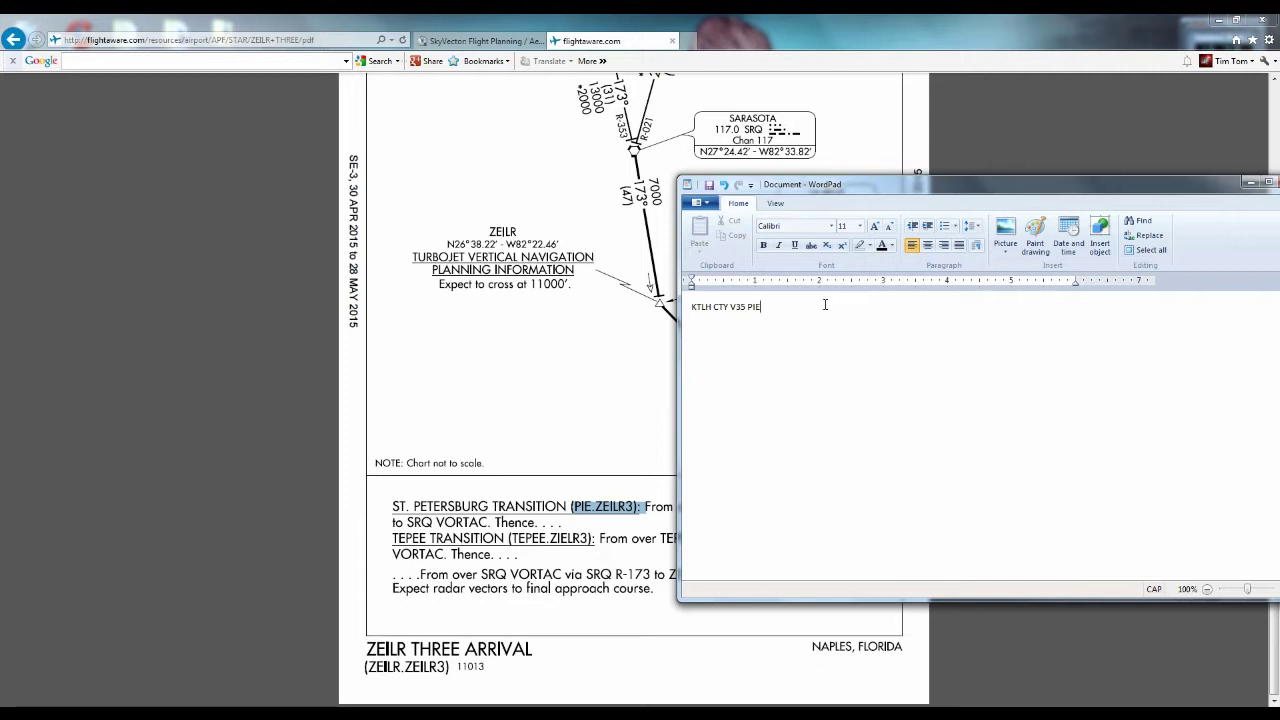
{"action": "type", "text": ".ZEILR3 KAPF"}
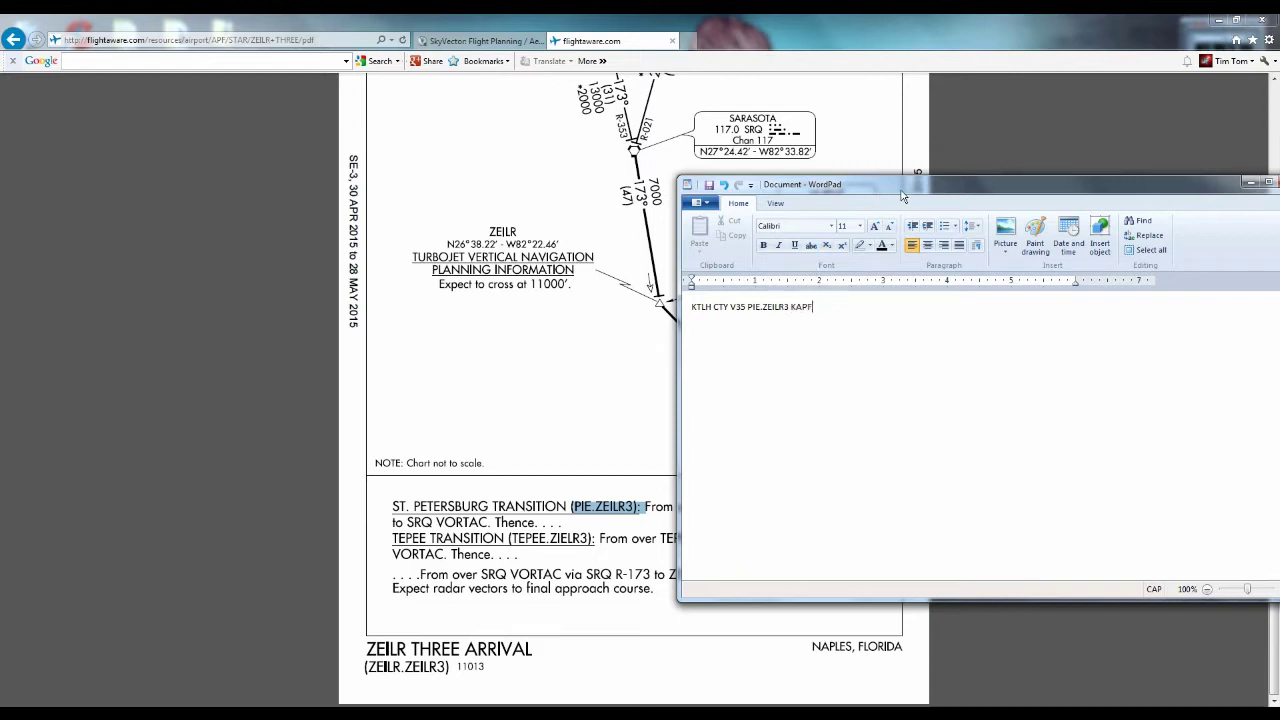
{"action": "left_click_drag", "start_coordinate": [899, 188], "coordinate": [476, 186]}
{"action": "left_click", "coordinate": [823, 181]}
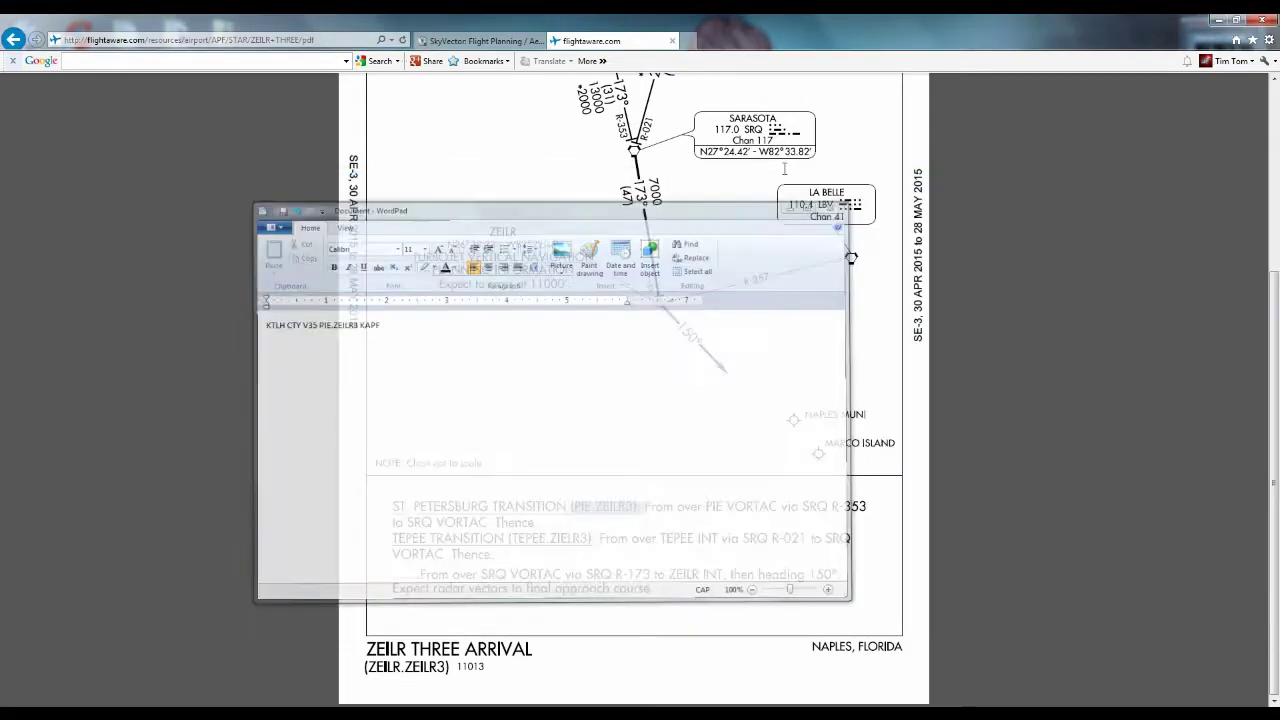
Step: Return to the SkyVector flight plan and examine the route between St. Petersburg and Cross City on the enroute chart
{"action": "left_click", "coordinate": [478, 41]}
{"action": "left_click_drag", "start_coordinate": [618, 284], "coordinate": [774, 192]}
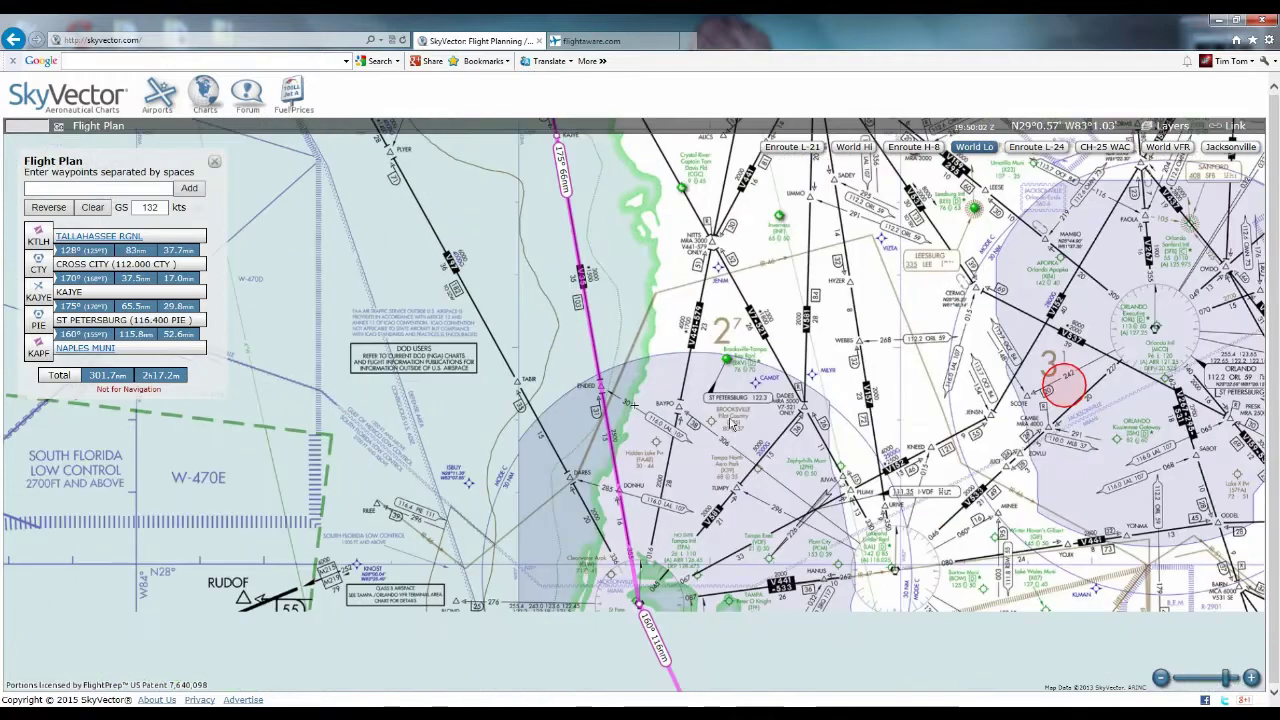
{"action": "scroll", "coordinate": [771, 457], "scroll_direction": "up", "scroll_amount": 1}
{"action": "scroll", "coordinate": [771, 457], "scroll_direction": "down", "scroll_amount": 1}
{"action": "key", "text": "Up"}
{"action": "key", "text": "Up"}
{"action": "key", "text": "Right"}
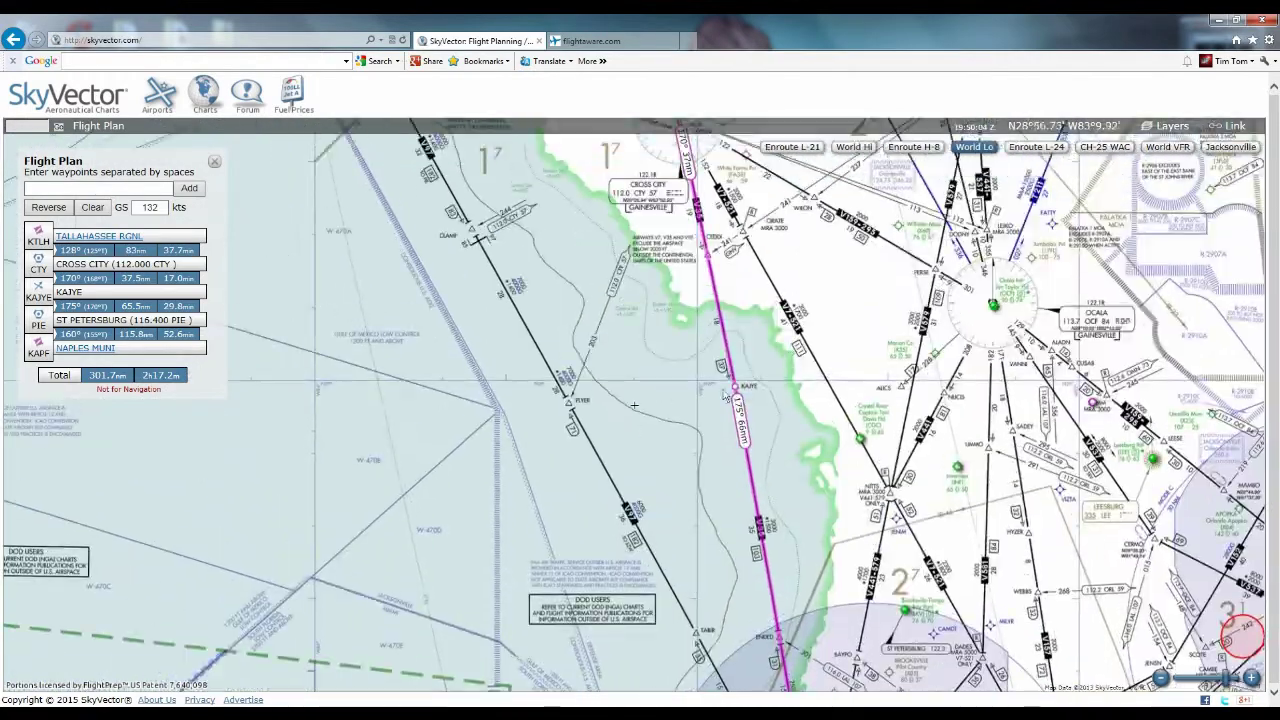
{"action": "key", "text": "Up"}
{"action": "key", "text": "Up"}
{"action": "key", "text": "Left"}
{"action": "key", "text": "Left"}
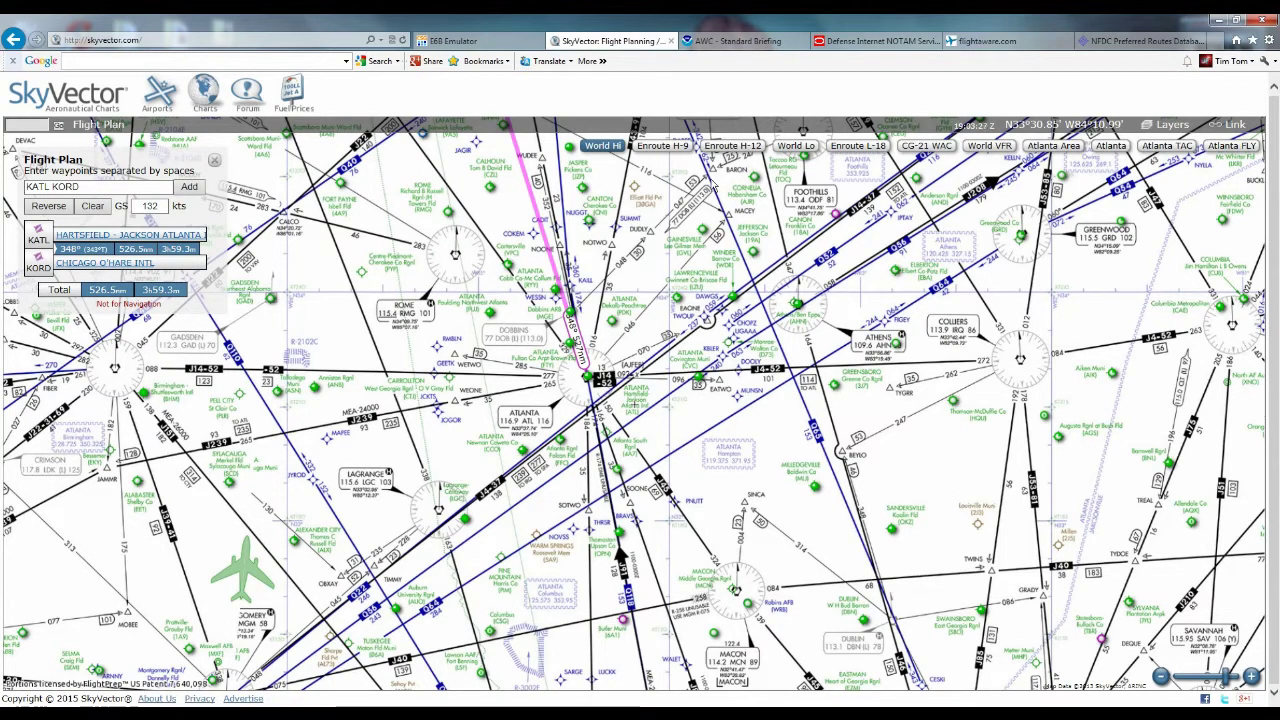
Step: Check the high-altitude chart north of Atlanta and open the enlarged ZEILR THREE arrival chart
{"action": "left_click_drag", "start_coordinate": [432, 235], "coordinate": [429, 365]}
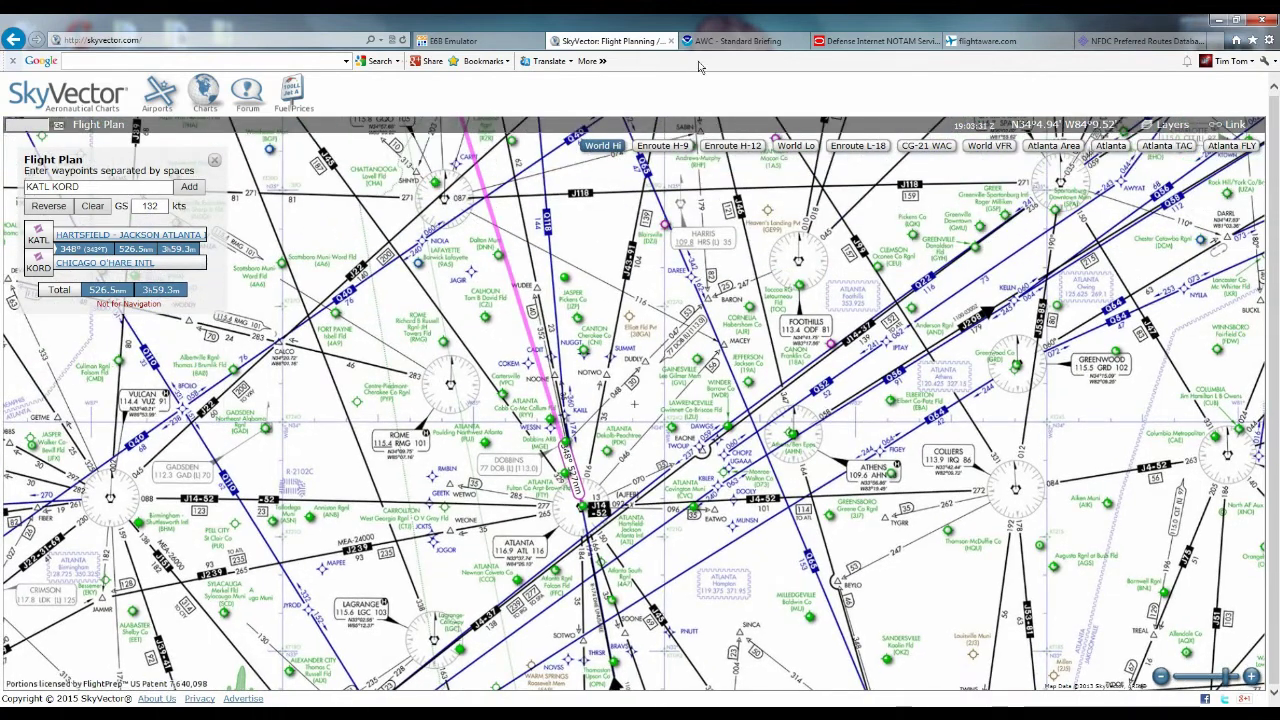
{"action": "left_click", "coordinate": [979, 41]}
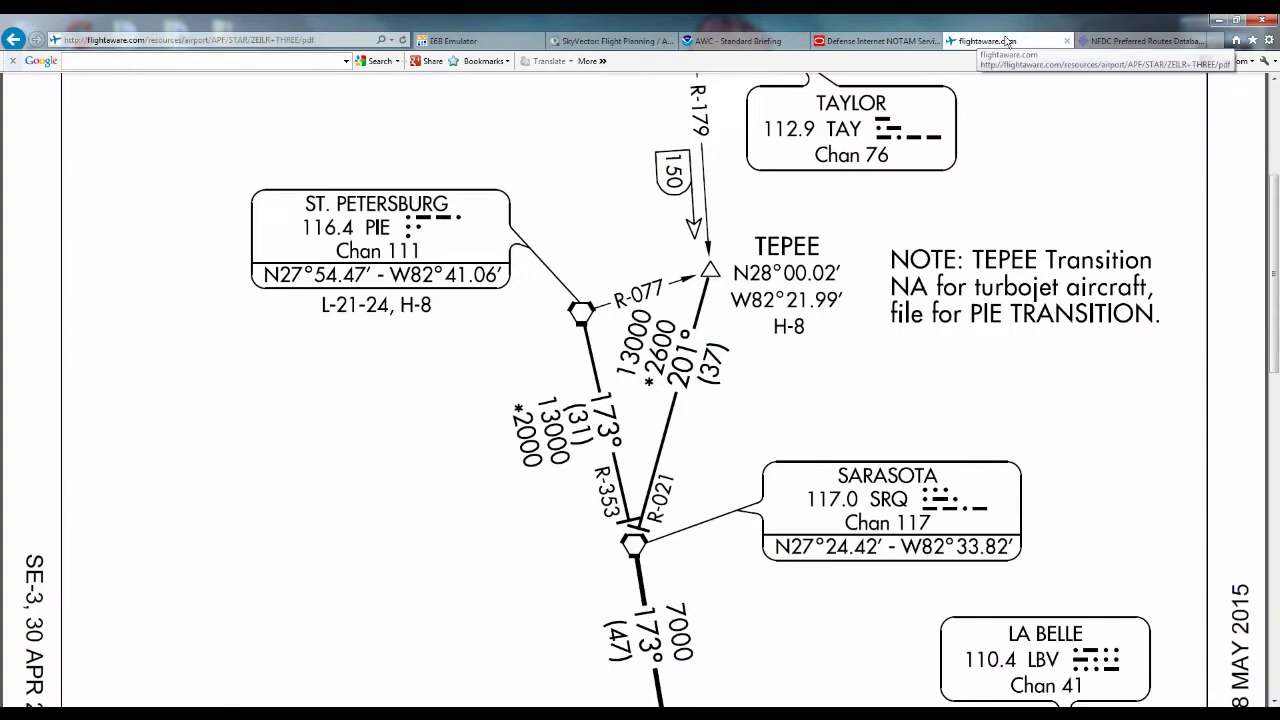
Step: Find the routes flown from KATL to KORD with FlightAware's IFR Route Analyzer
{"action": "left_click", "coordinate": [14, 40]}
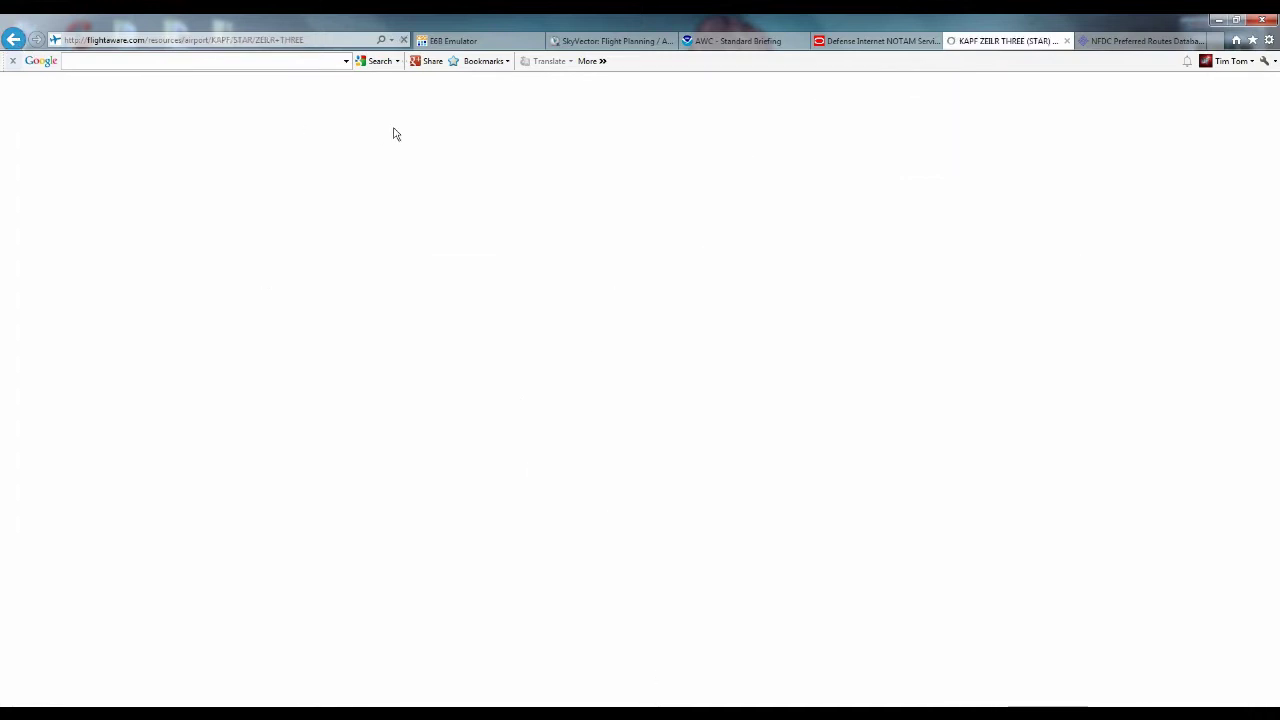
{"action": "mouse_move", "coordinate": [140, 142]}
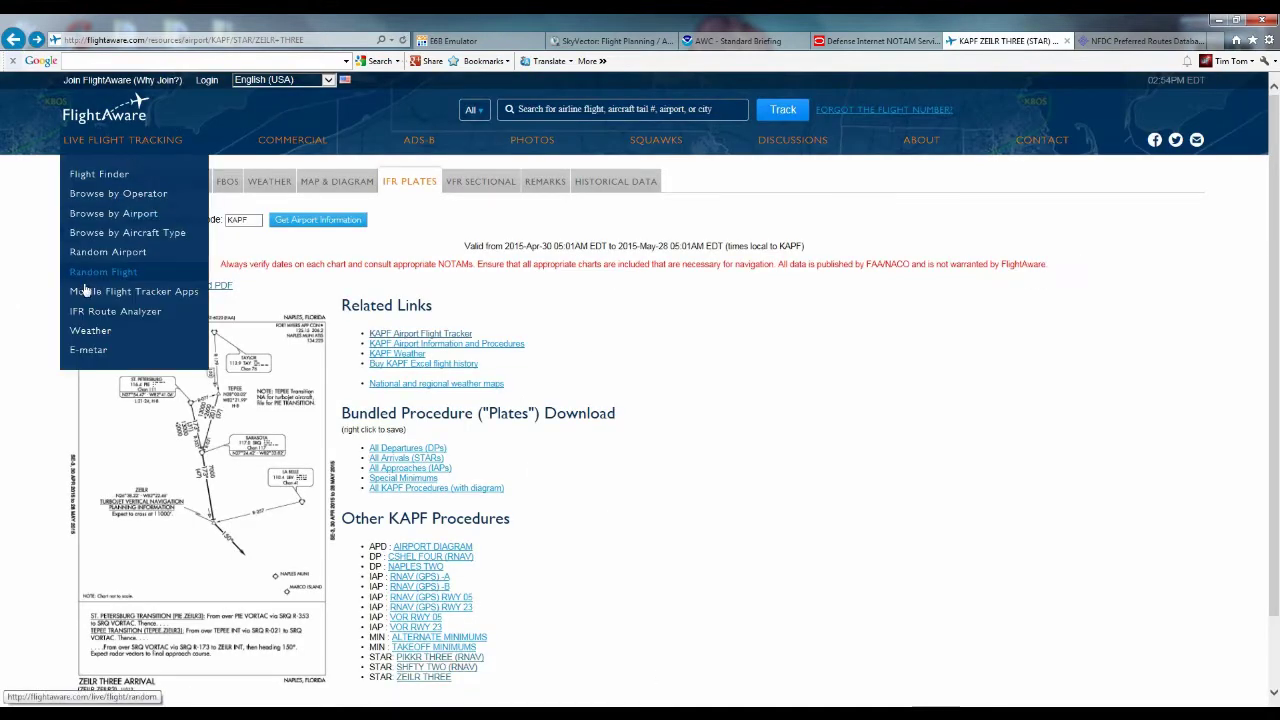
{"action": "left_click", "coordinate": [112, 313]}
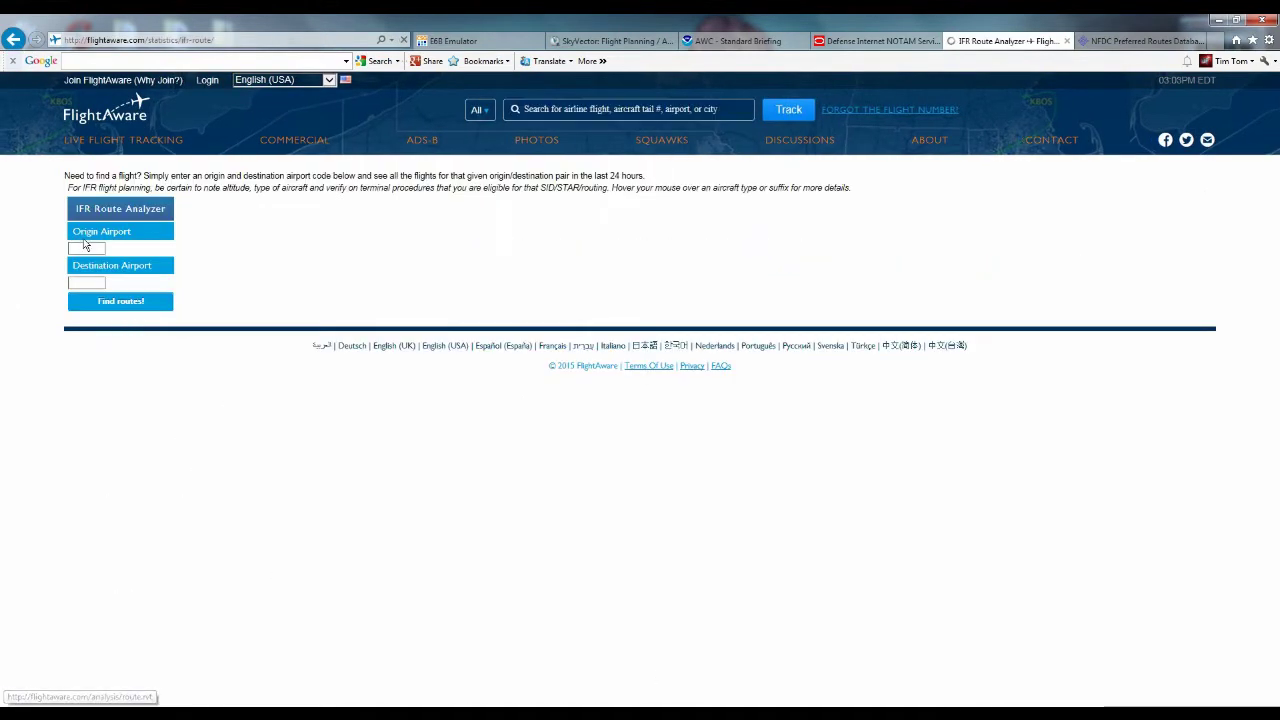
{"action": "left_click", "coordinate": [87, 249]}
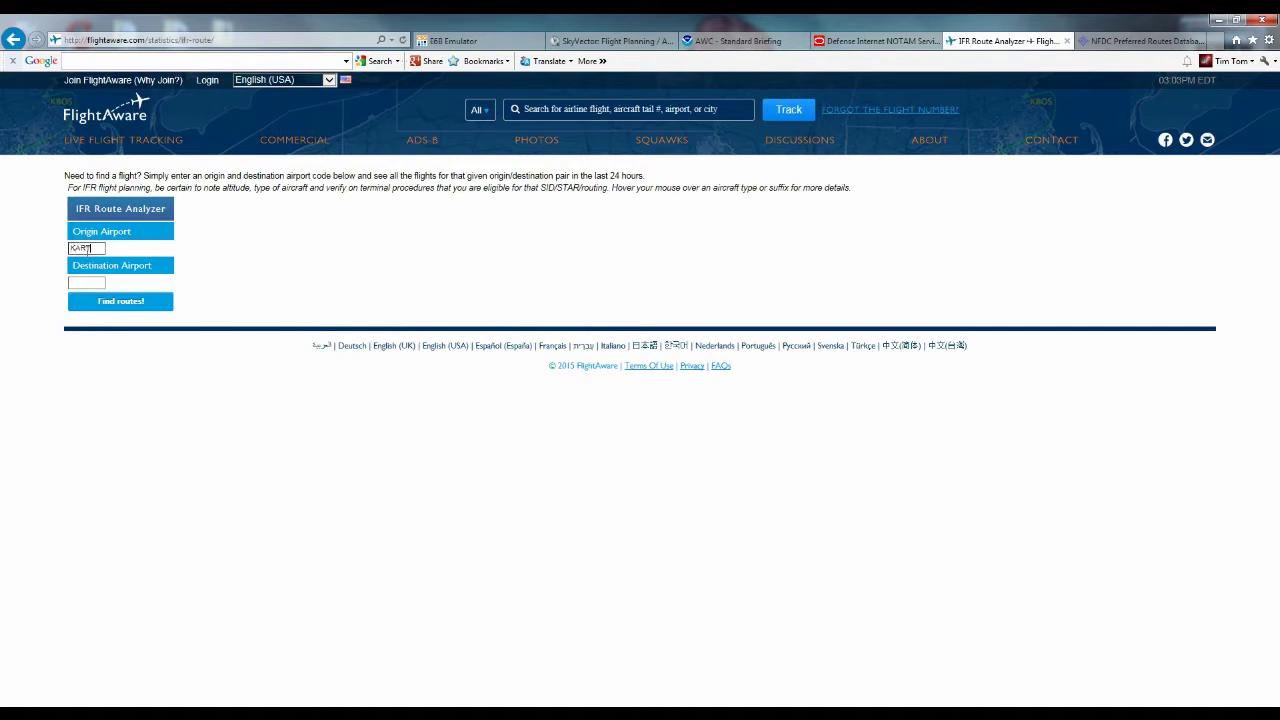
{"action": "type", "text": "KATL"}
{"action": "key", "text": "Tab"}
{"action": "key", "text": "Return"}
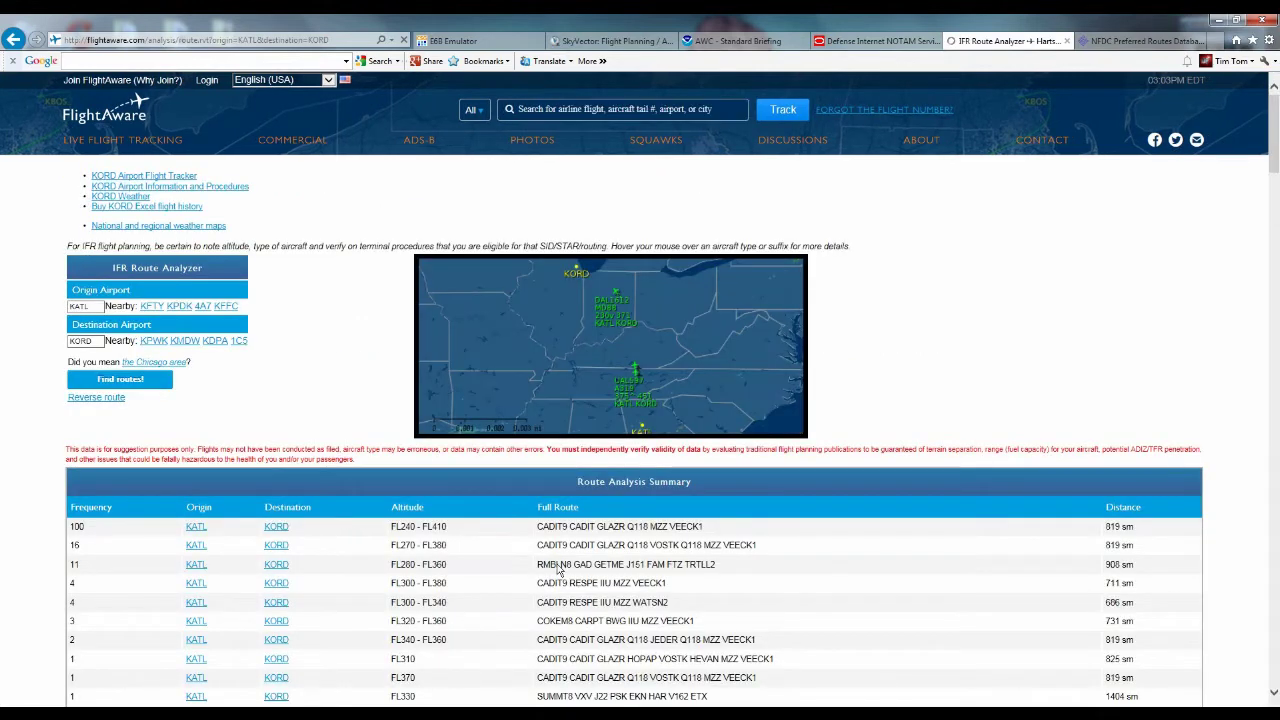
Step: Examine the full routes, distances and altitudes listed in the Route Analysis Summary for KATL to KORD
{"action": "scroll", "coordinate": [600, 535], "scroll_direction": "down", "scroll_amount": 2}
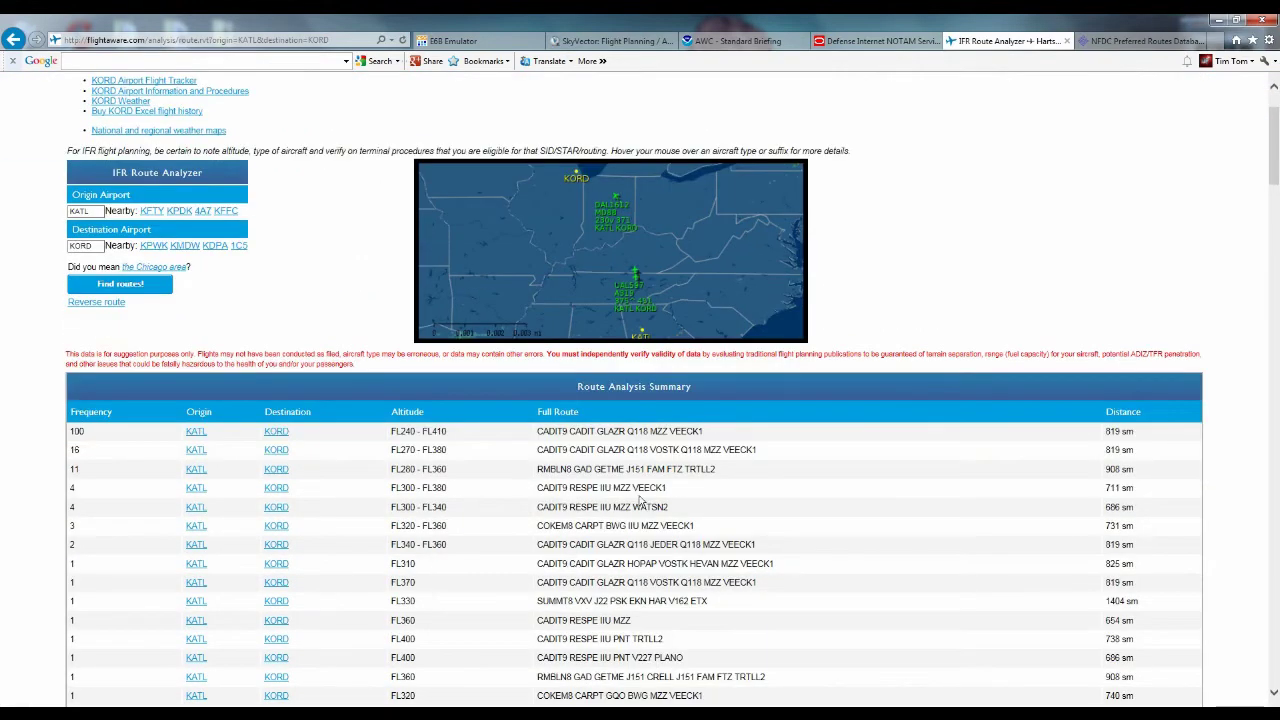
{"action": "scroll", "coordinate": [640, 499], "scroll_direction": "down", "scroll_amount": 2}
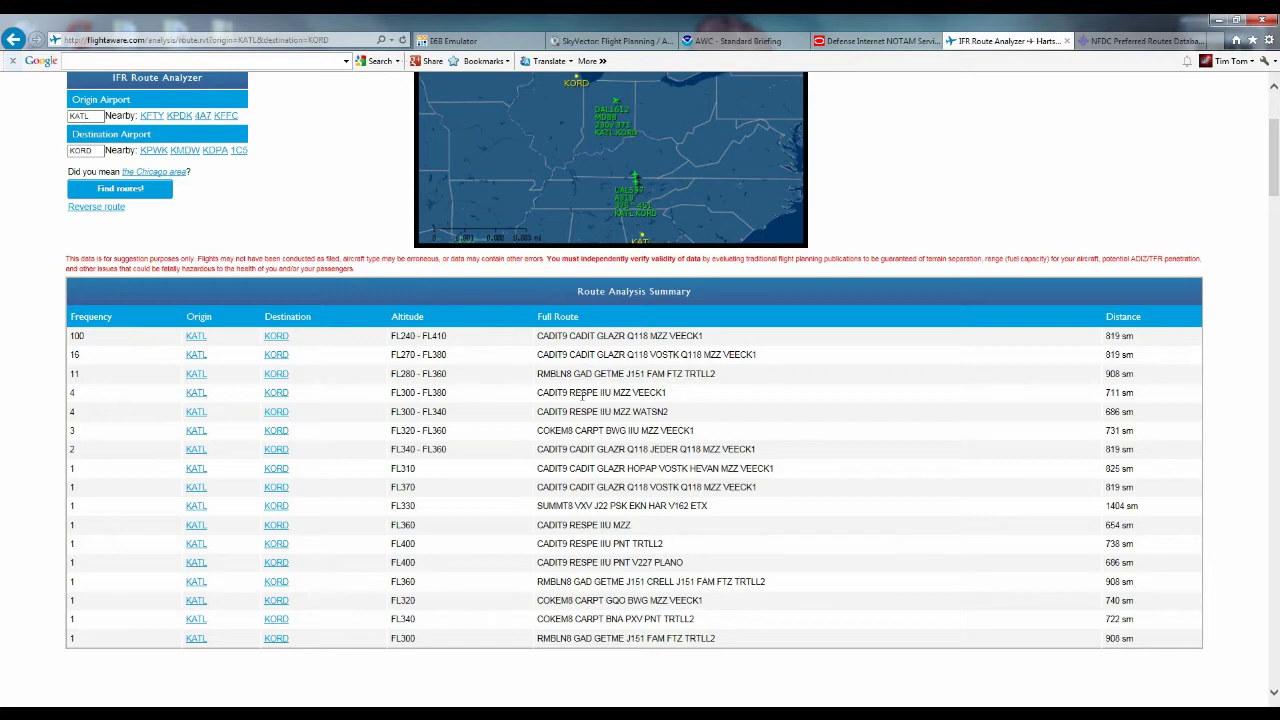
{"action": "scroll", "coordinate": [583, 395], "scroll_direction": "down", "scroll_amount": 4}
{"action": "scroll", "coordinate": [641, 409], "scroll_direction": "up", "scroll_amount": 2}
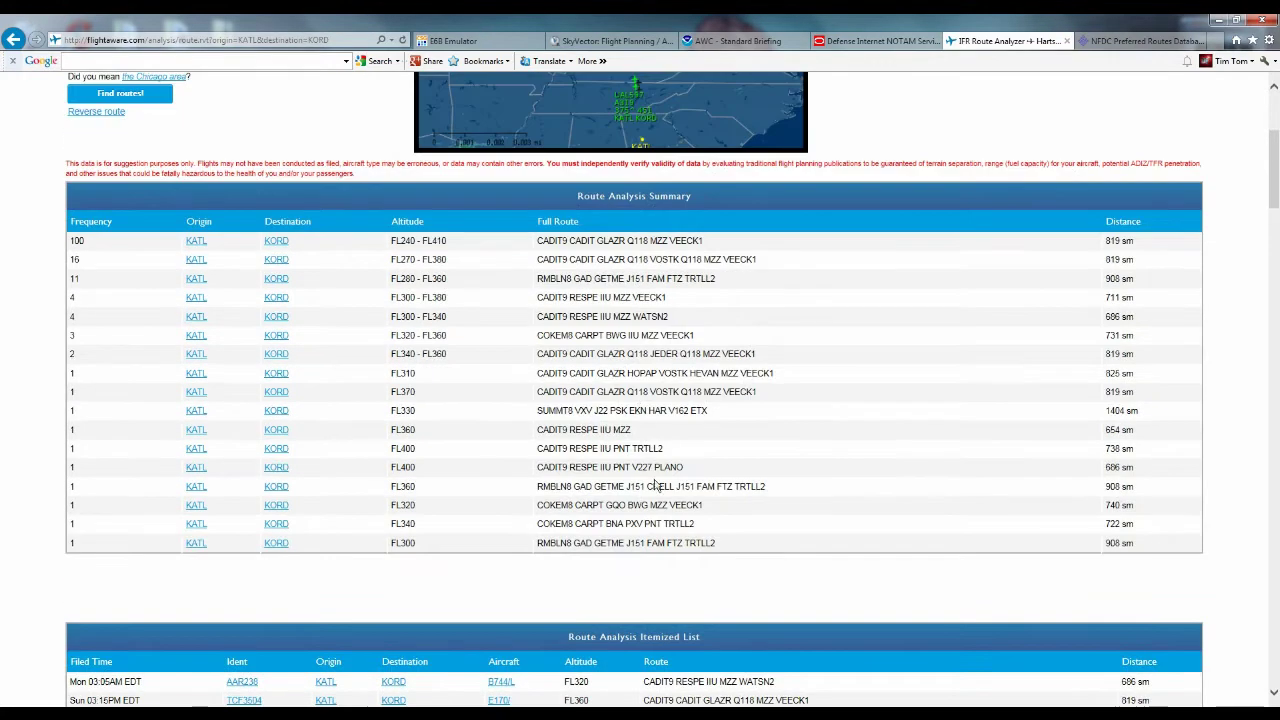
{"action": "left_click_drag", "start_coordinate": [716, 544], "coordinate": [540, 248]}
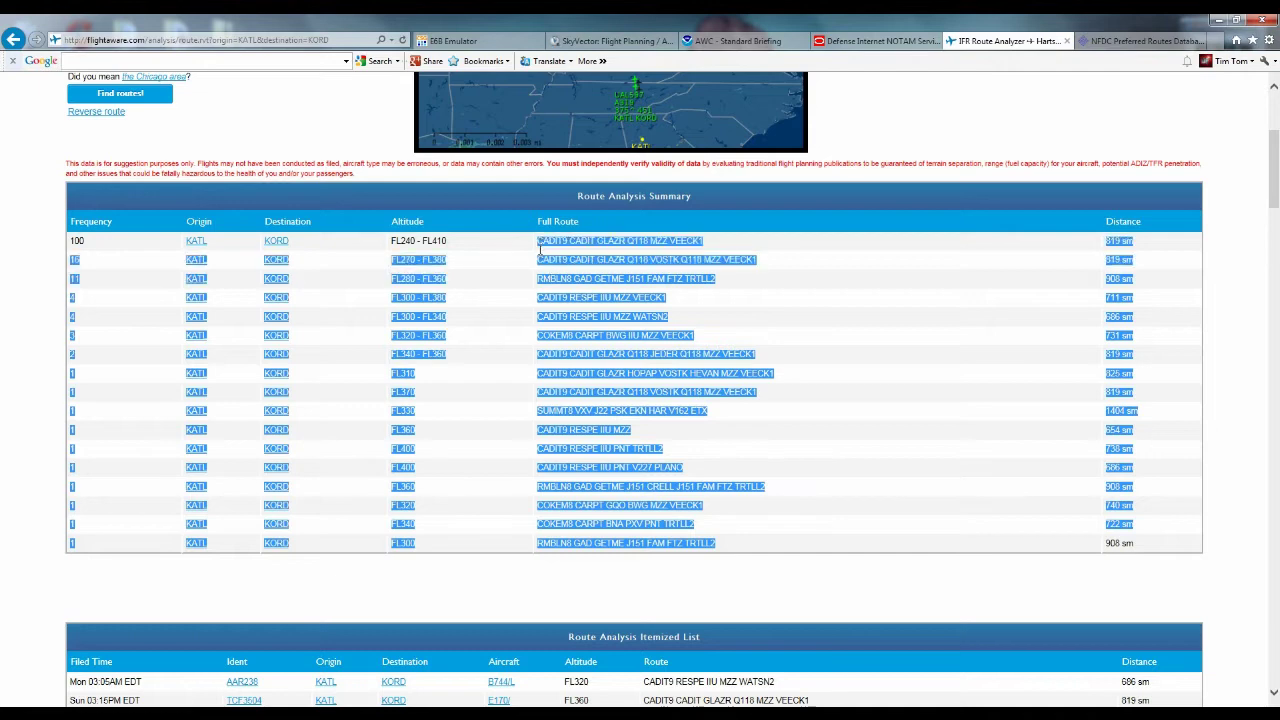
{"action": "left_click", "coordinate": [467, 244]}
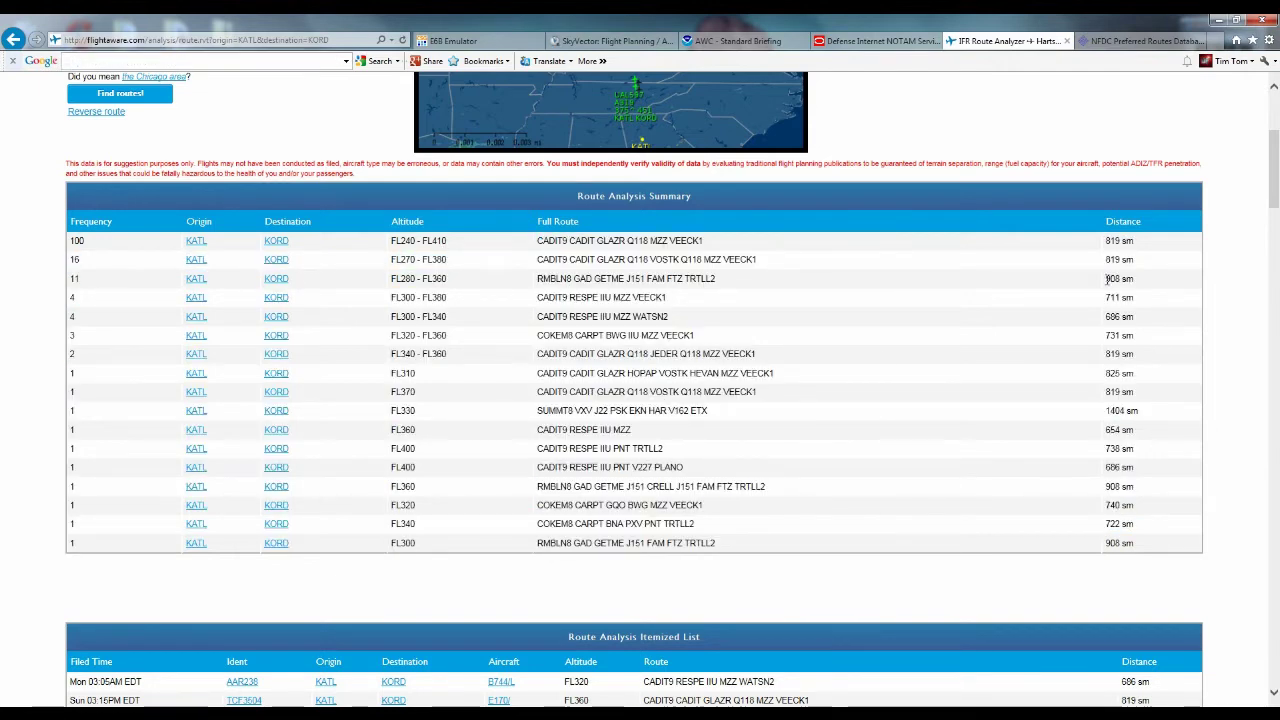
{"action": "left_click_drag", "start_coordinate": [409, 244], "coordinate": [400, 337]}
{"action": "left_click", "coordinate": [374, 408]}
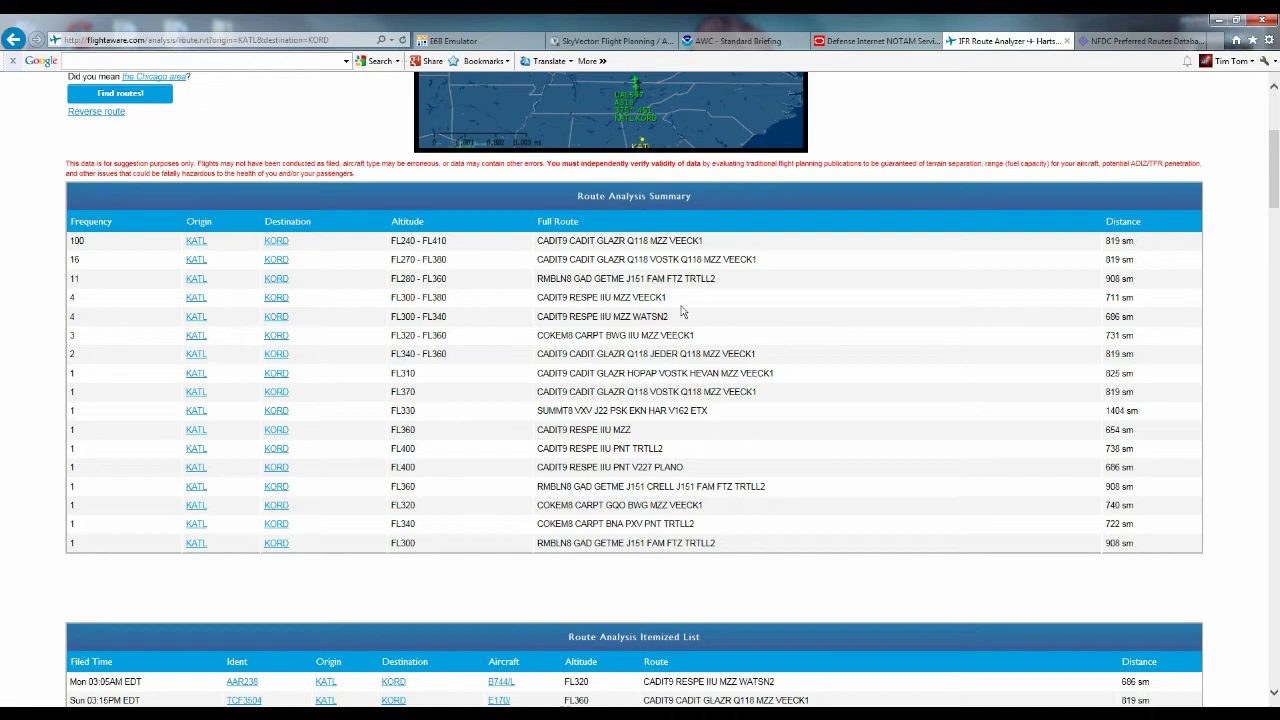
Step: Look through the itemized flight list and highlight the most frequently filed route, CADIT9 CADIT GLAZR Q118 MZZ VEECK1, in the summary
{"action": "scroll", "coordinate": [689, 345], "scroll_direction": "down", "scroll_amount": 4}
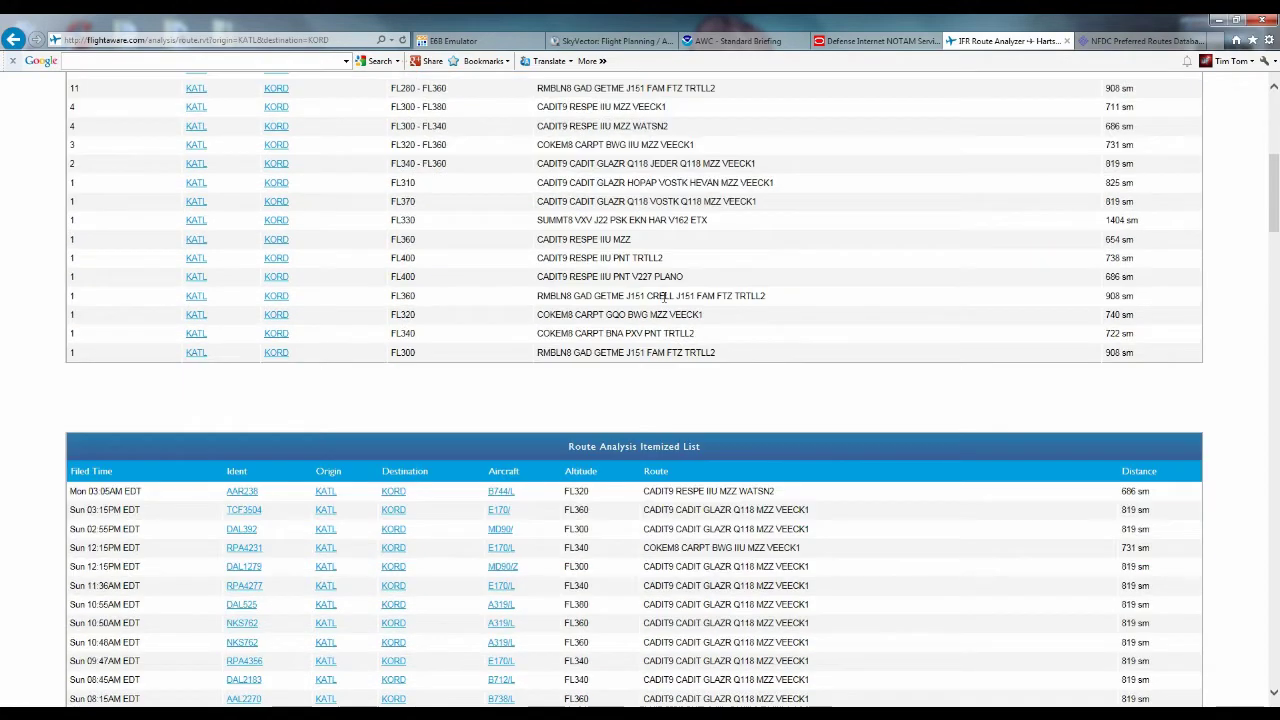
{"action": "scroll", "coordinate": [661, 290], "scroll_direction": "down", "scroll_amount": 4}
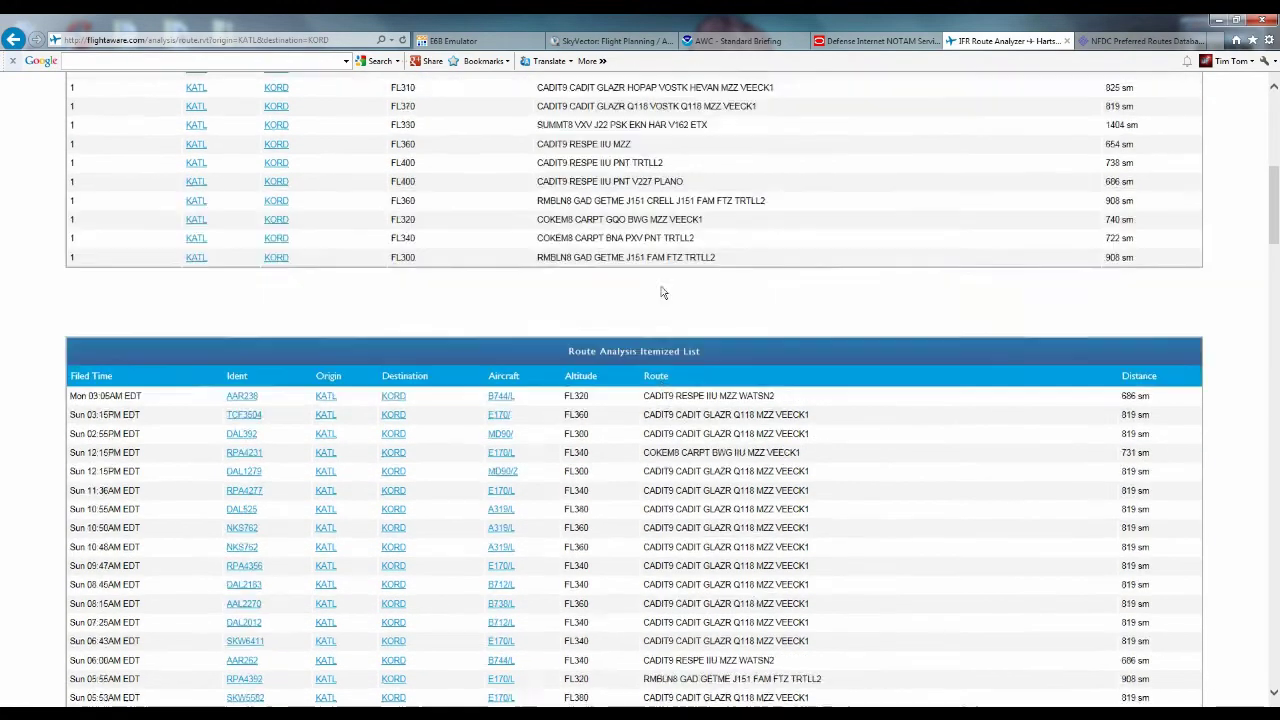
{"action": "scroll", "coordinate": [662, 289], "scroll_direction": "up", "scroll_amount": 10}
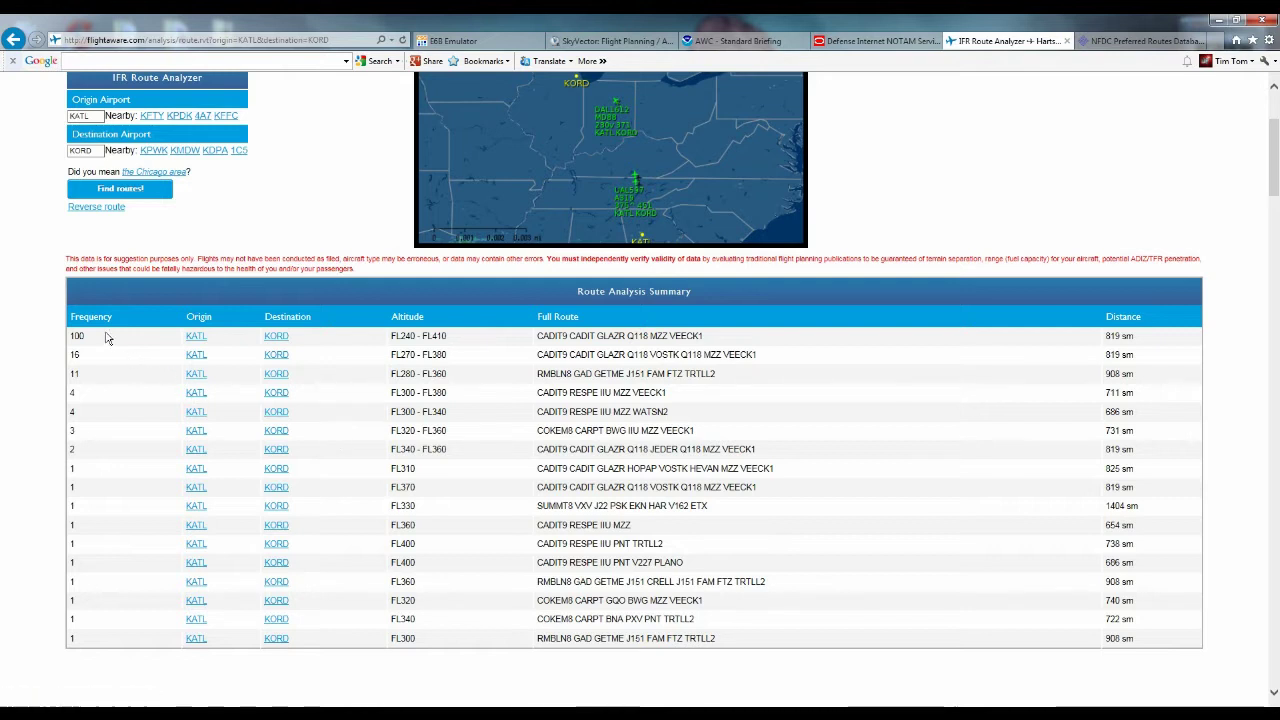
{"action": "left_click_drag", "start_coordinate": [702, 336], "coordinate": [569, 337]}
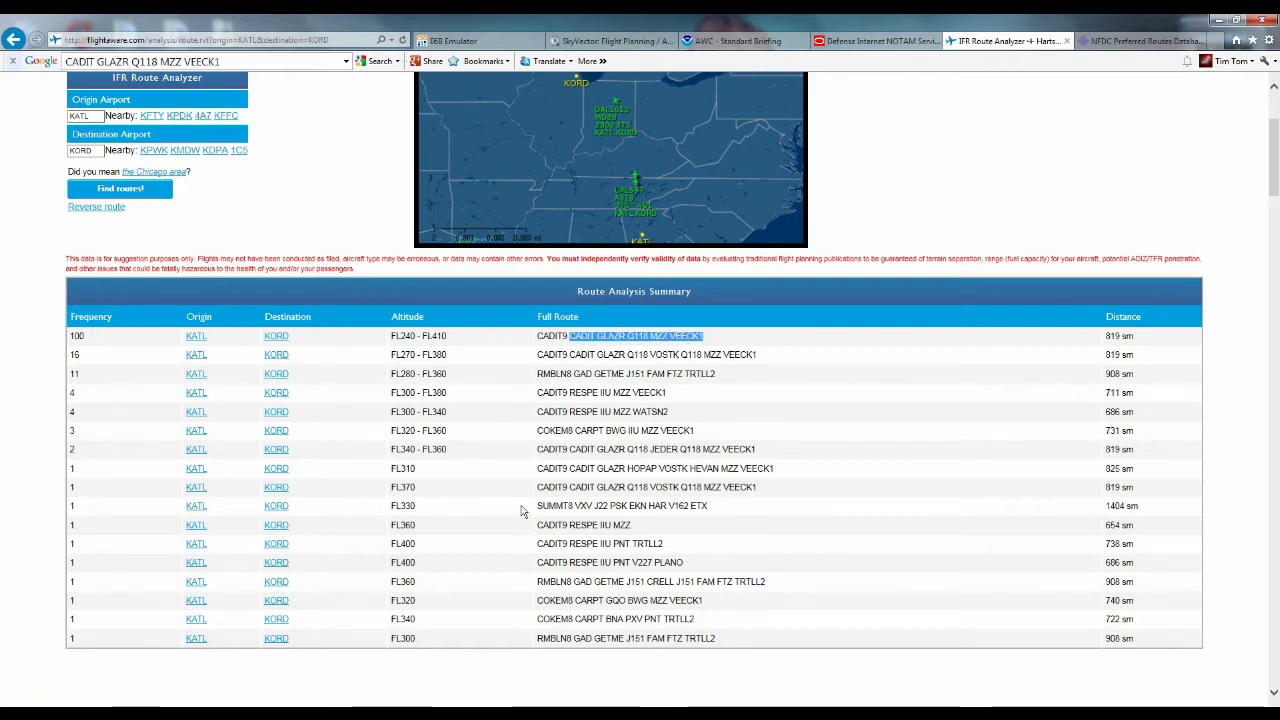
{"action": "left_click", "coordinate": [543, 373]}
{"action": "left_click_drag", "start_coordinate": [537, 336], "coordinate": [760, 330]}
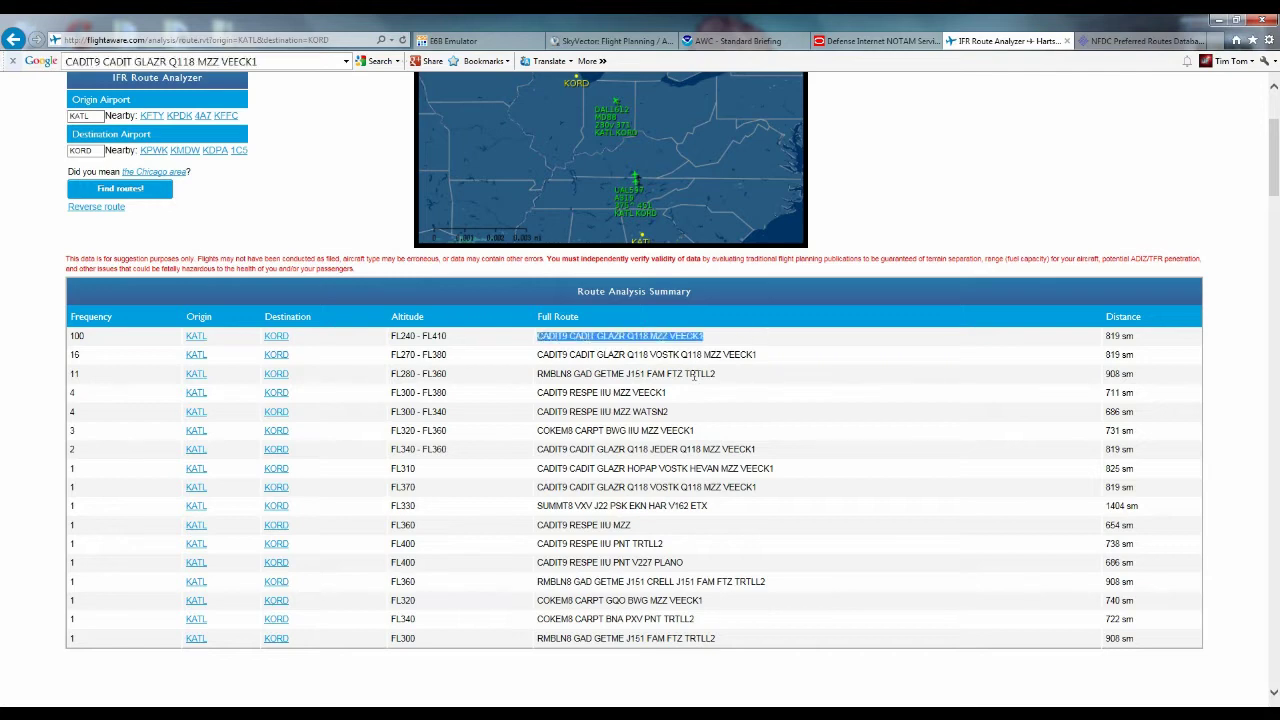
{"action": "scroll", "coordinate": [690, 378], "scroll_direction": "up", "scroll_amount": 2}
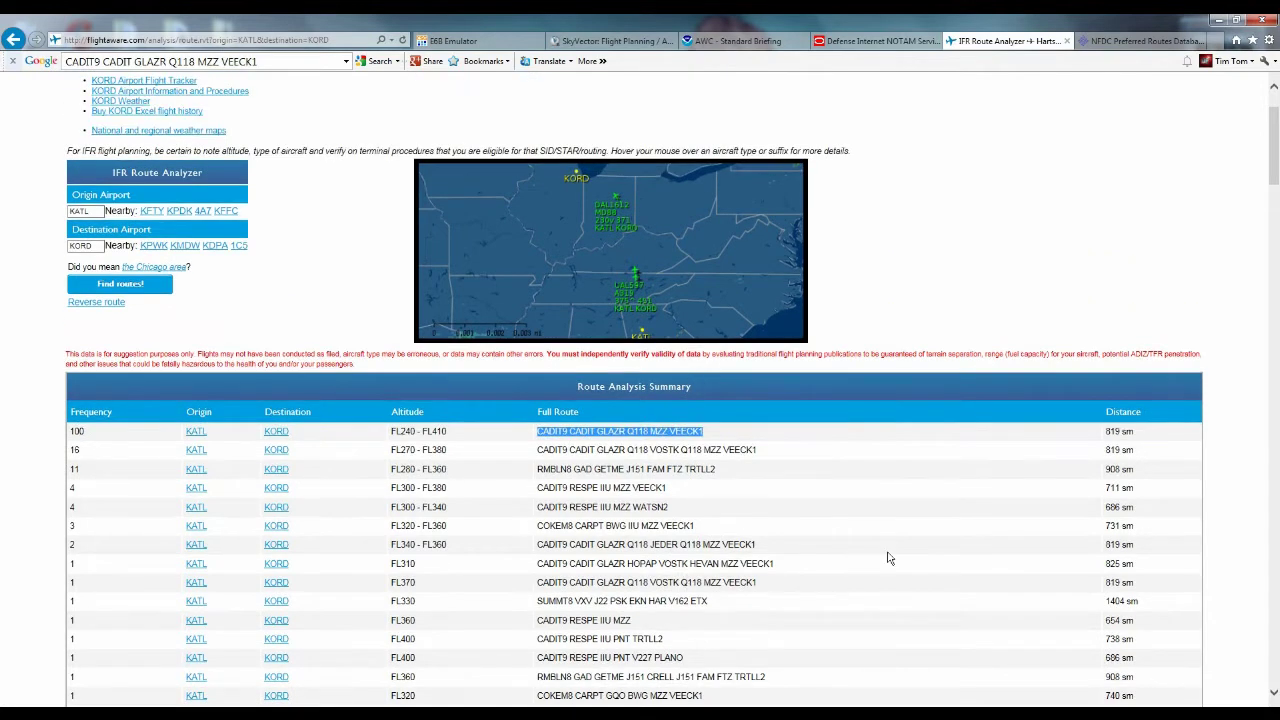
{"action": "left_click", "coordinate": [547, 460]}
Step: Compare the most frequently filed KATL to KORD route with the less common routes in the summary
{"action": "scroll", "coordinate": [577, 466], "scroll_direction": "down", "scroll_amount": 3}
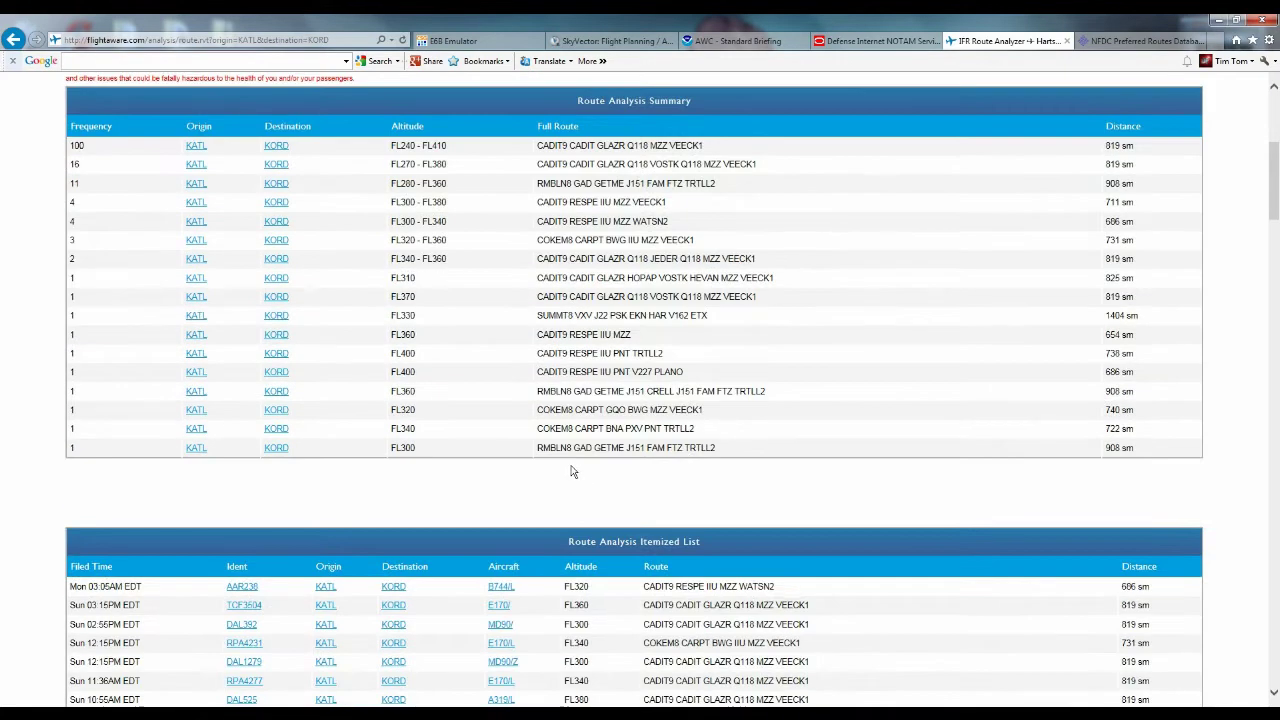
{"action": "left_click_drag", "start_coordinate": [534, 157], "coordinate": [704, 147]}
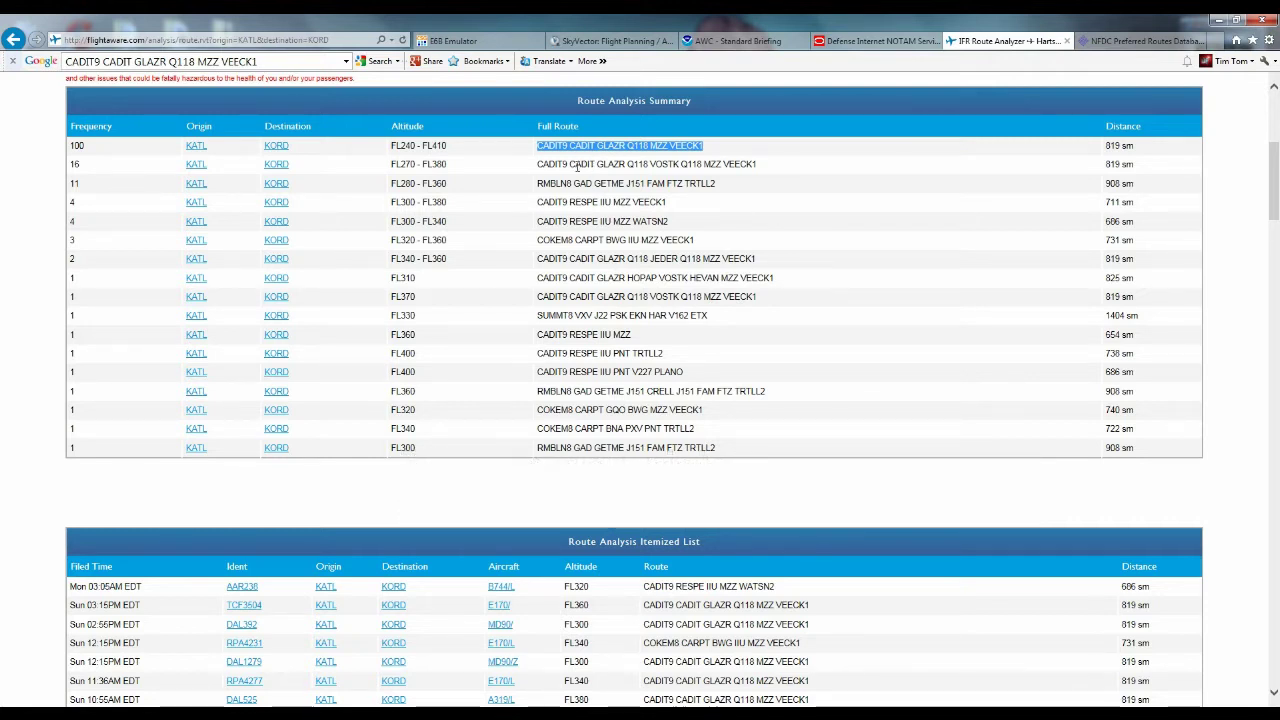
{"action": "left_click", "coordinate": [579, 217]}
{"action": "scroll", "coordinate": [590, 245], "scroll_direction": "up", "scroll_amount": 4}
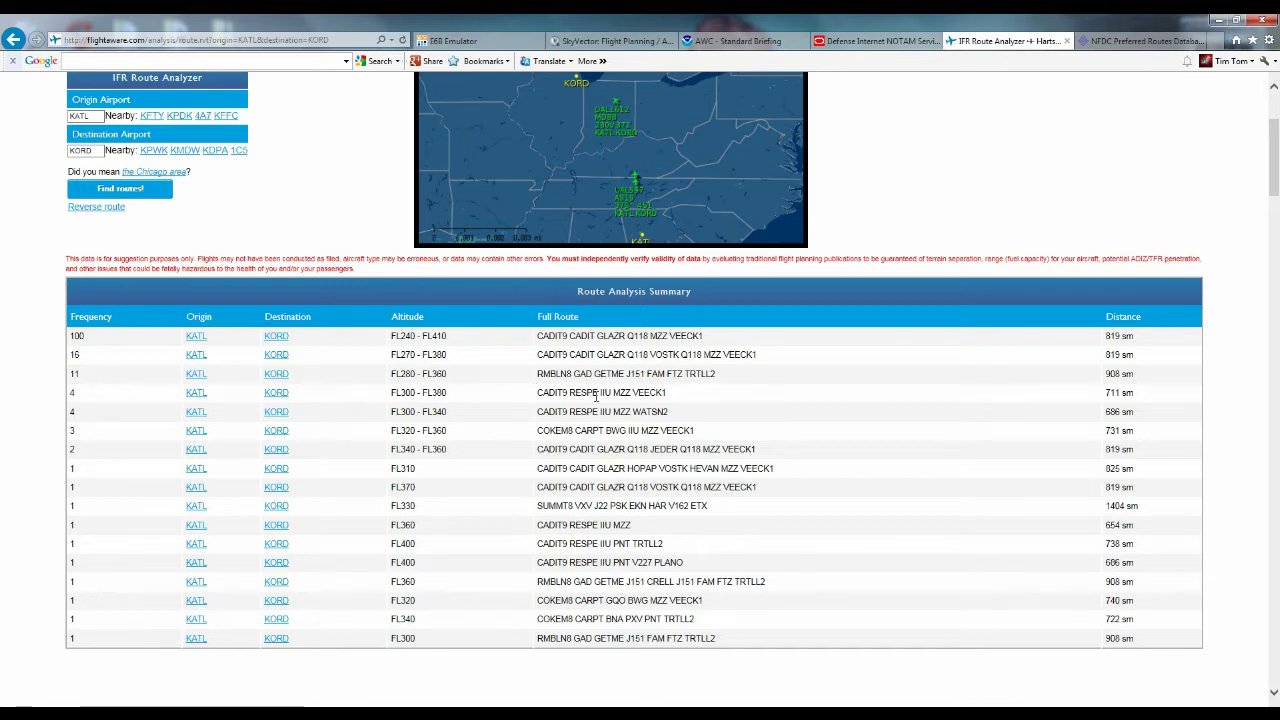
{"action": "left_click_drag", "start_coordinate": [574, 600], "coordinate": [716, 645]}
{"action": "left_click", "coordinate": [554, 371]}
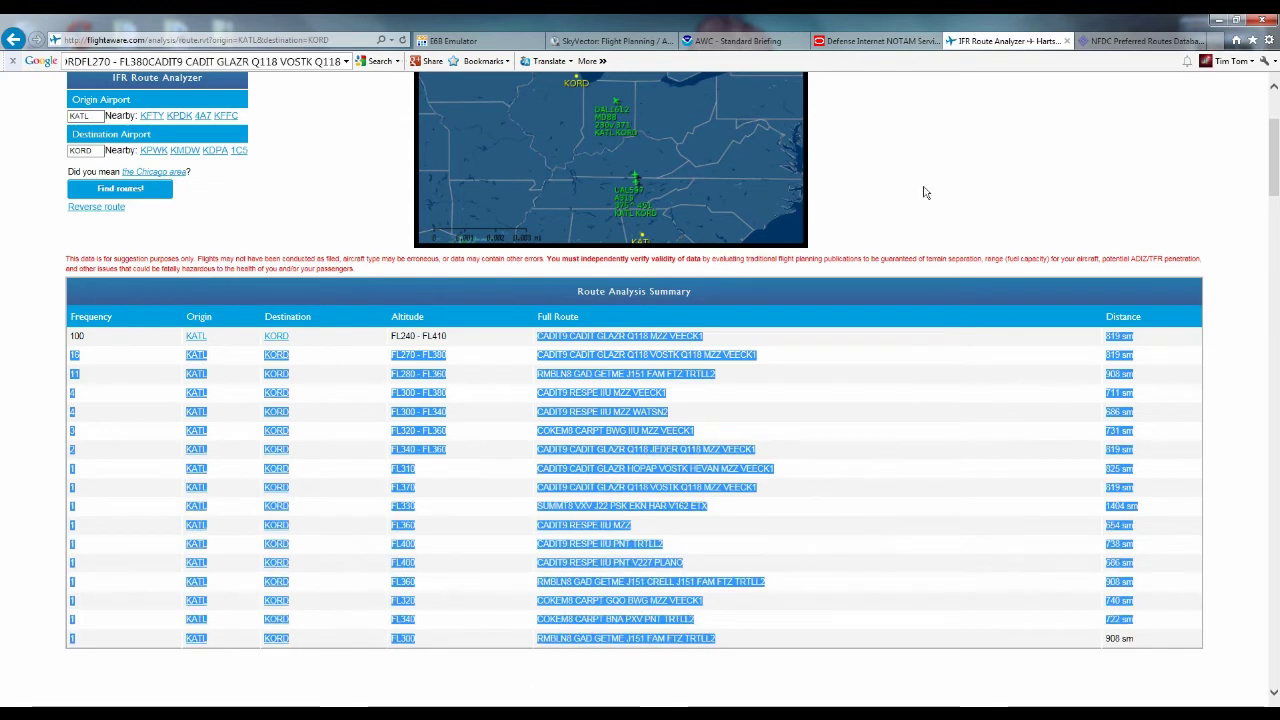
Step: Try to query the NFDC Preferred Routes Database with origin KATL and destination KORD, and check the results' effective dates
{"action": "left_click", "coordinate": [1143, 41]}
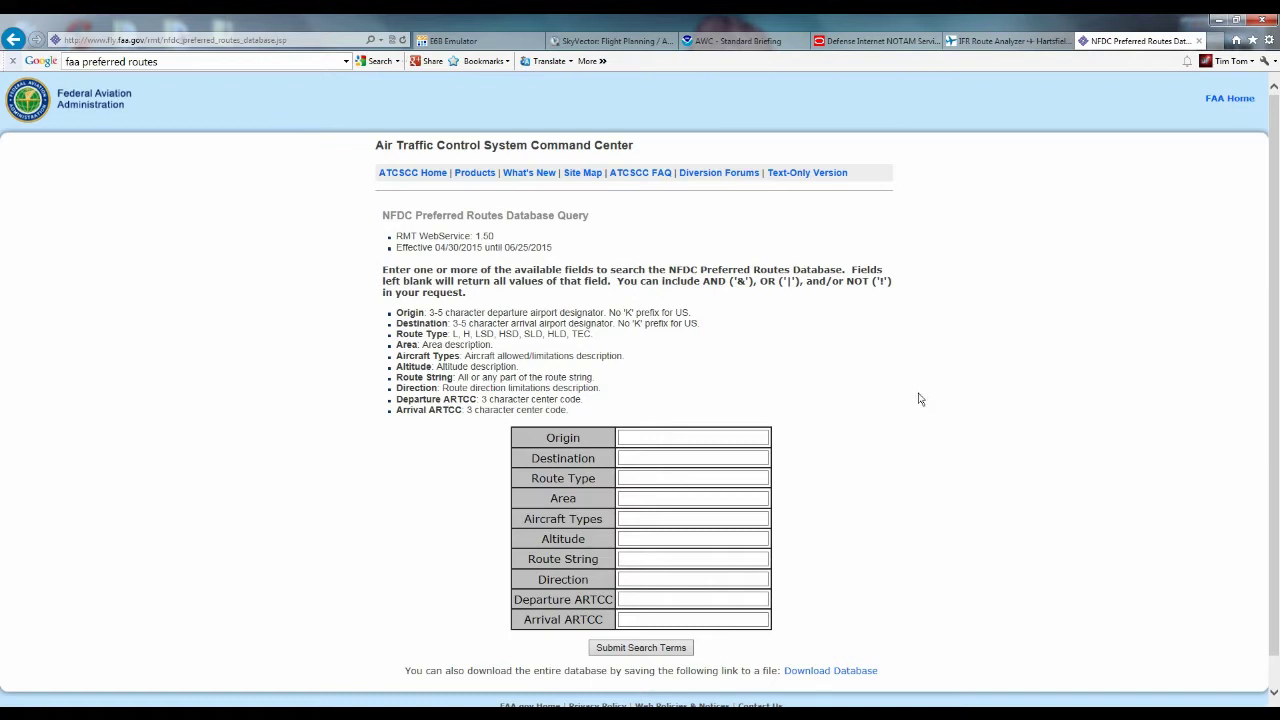
{"action": "left_click", "coordinate": [659, 437]}
{"action": "left_click", "coordinate": [650, 438]}
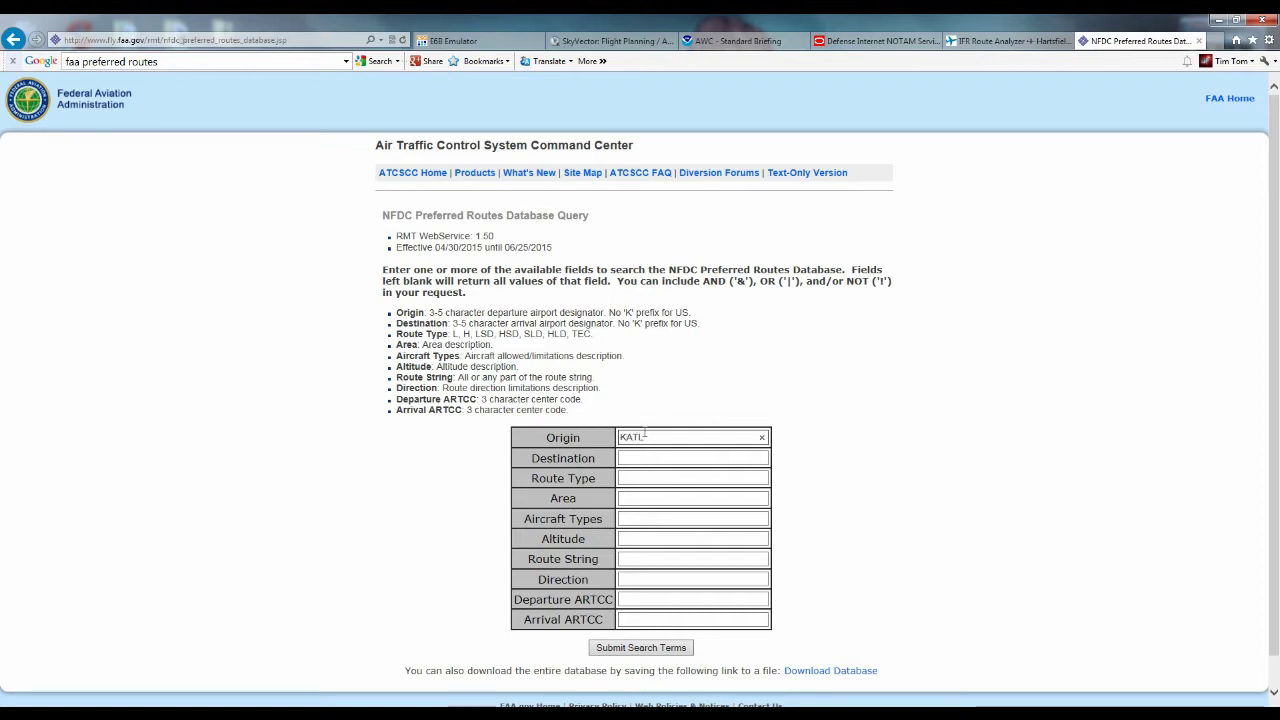
{"action": "left_click", "coordinate": [648, 457]}
{"action": "type", "text": "KORD"}
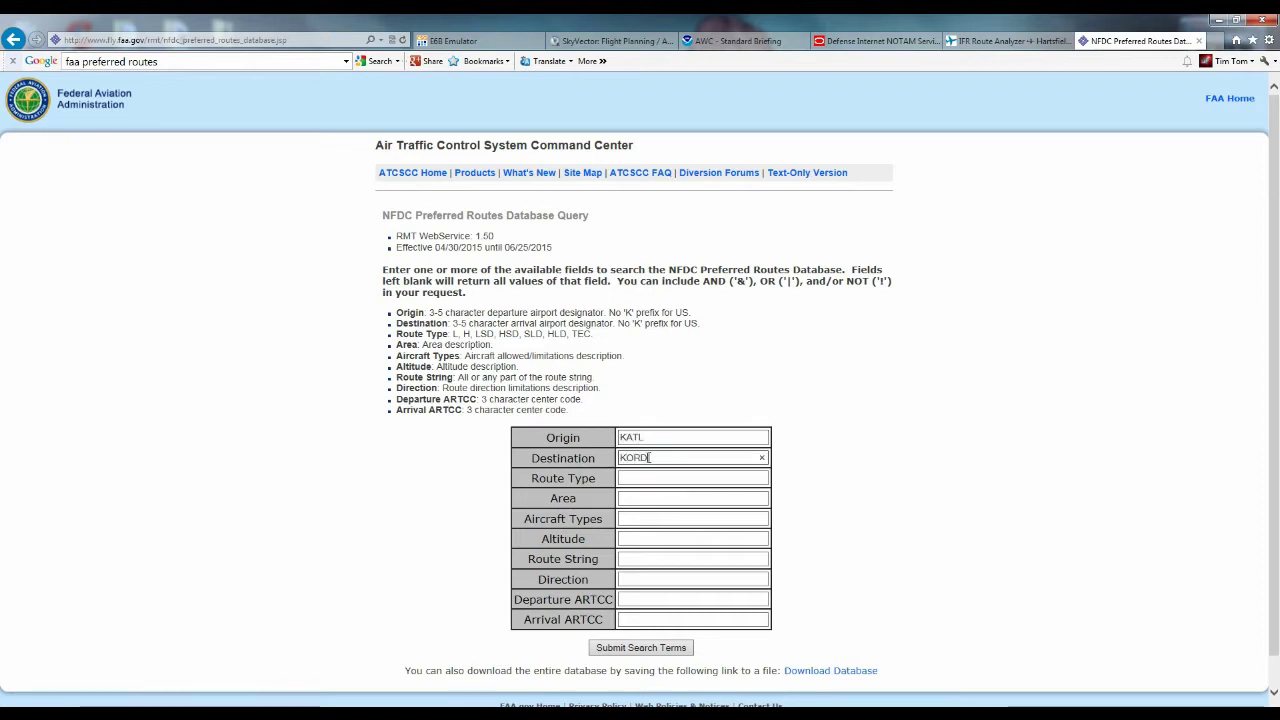
{"action": "left_click", "coordinate": [848, 517]}
{"action": "left_click", "coordinate": [642, 649]}
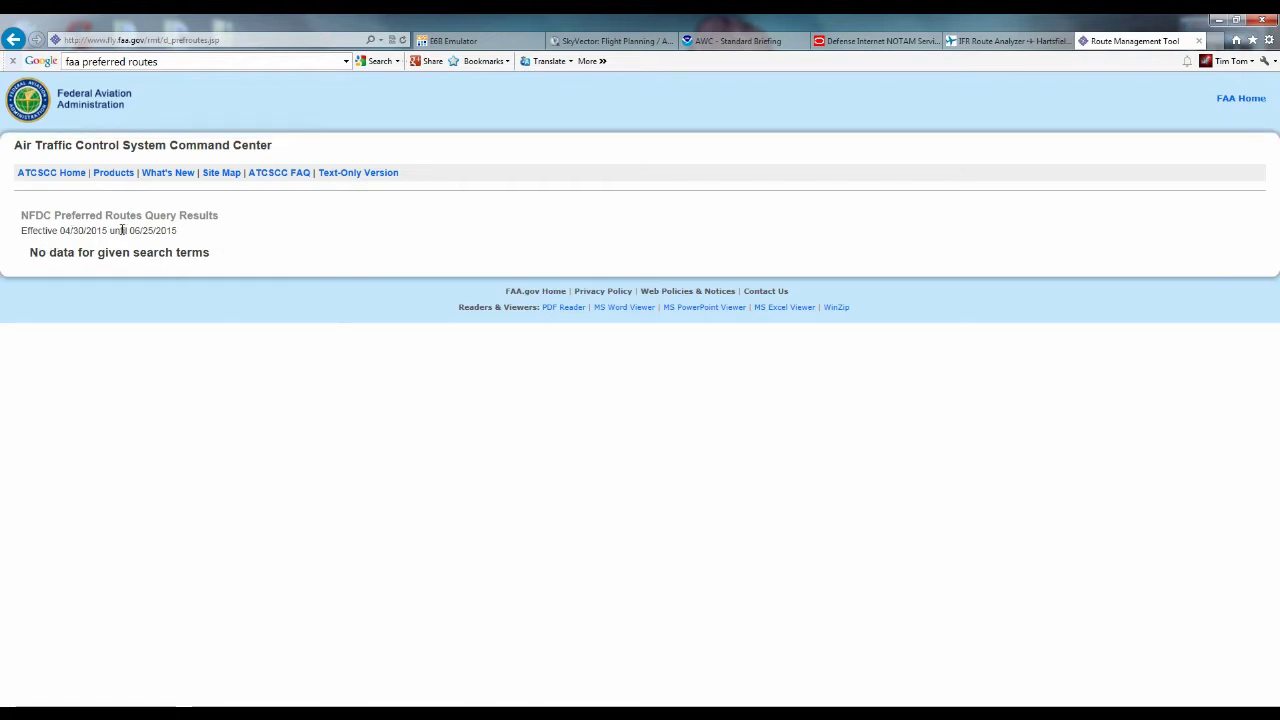
{"action": "left_click_drag", "start_coordinate": [21, 230], "coordinate": [177, 230]}
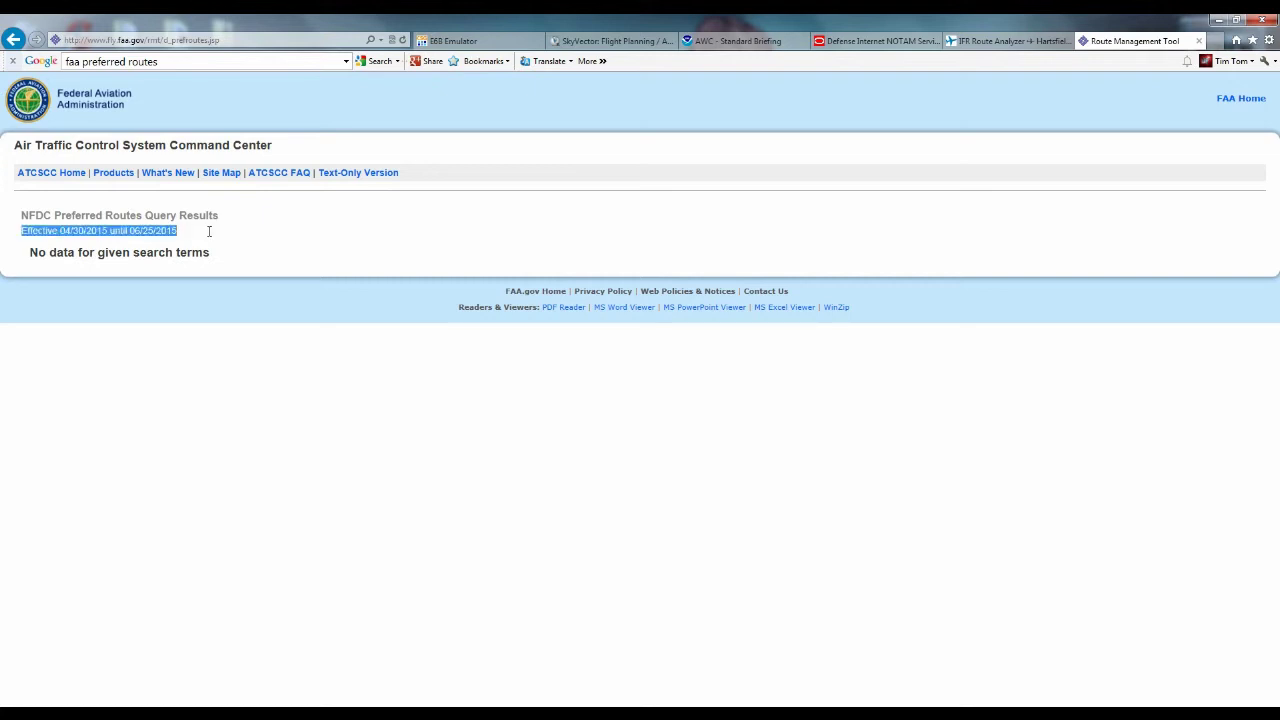
Step: Return to the preferred routes query form and search with origin ATL and destination ORD
{"action": "left_click", "coordinate": [13, 39]}
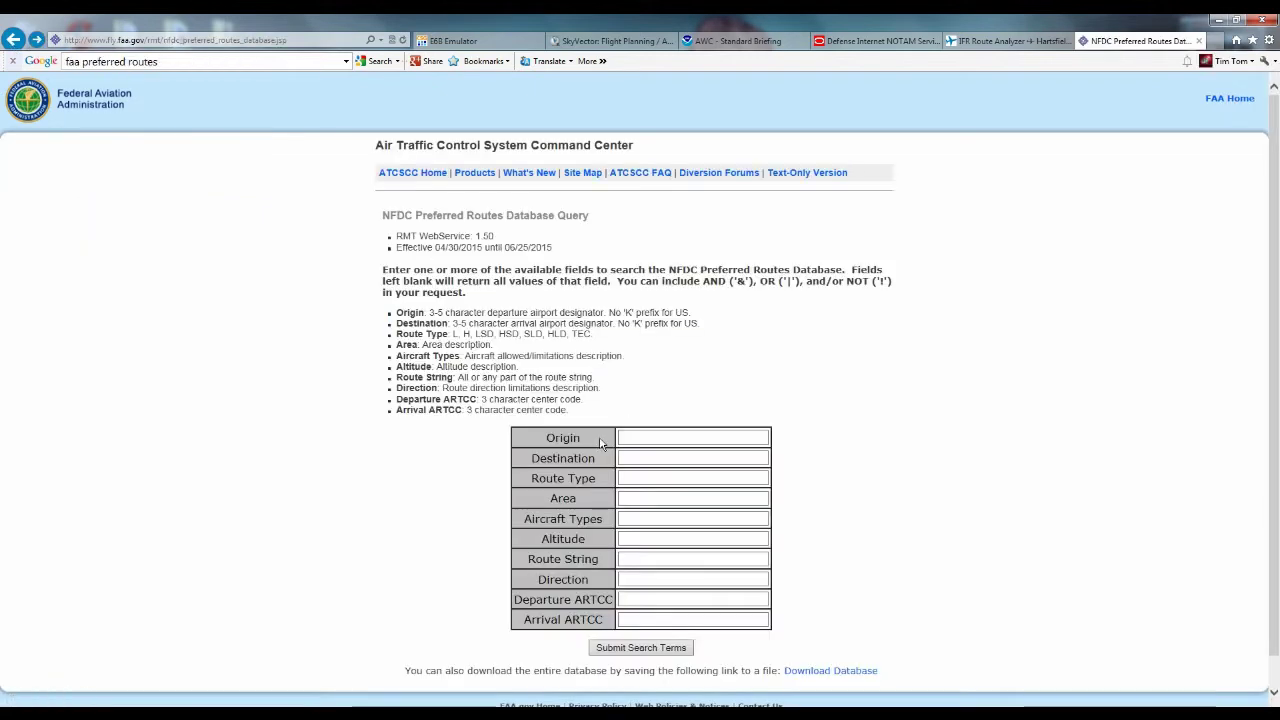
{"action": "left_click", "coordinate": [642, 436]}
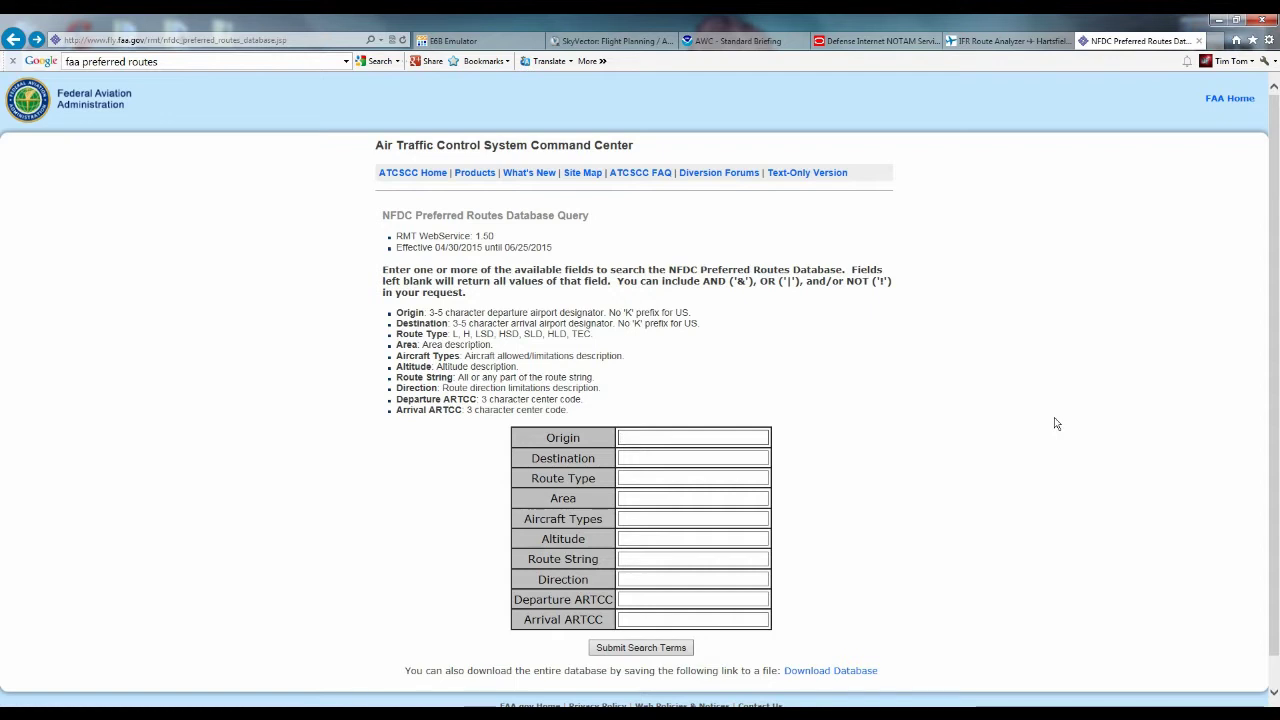
{"action": "type", "text": "ATL"}
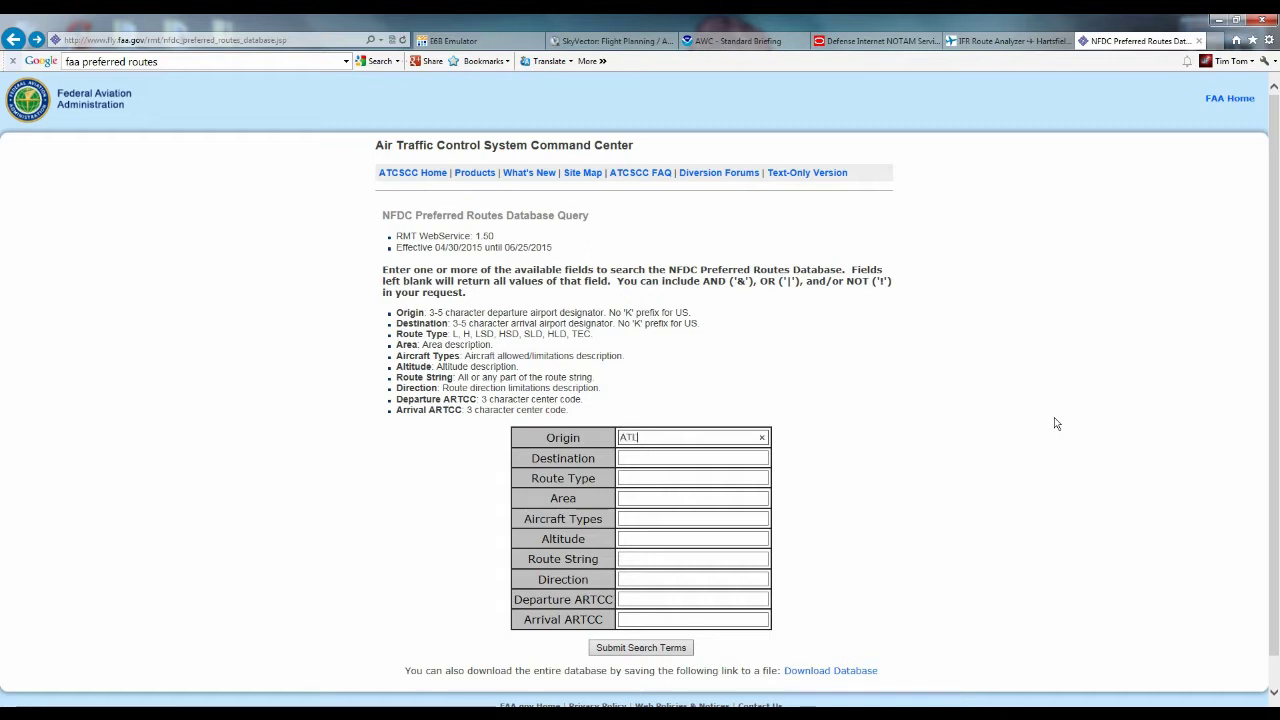
{"action": "key", "text": "Tab"}
{"action": "type", "text": "ORD"}
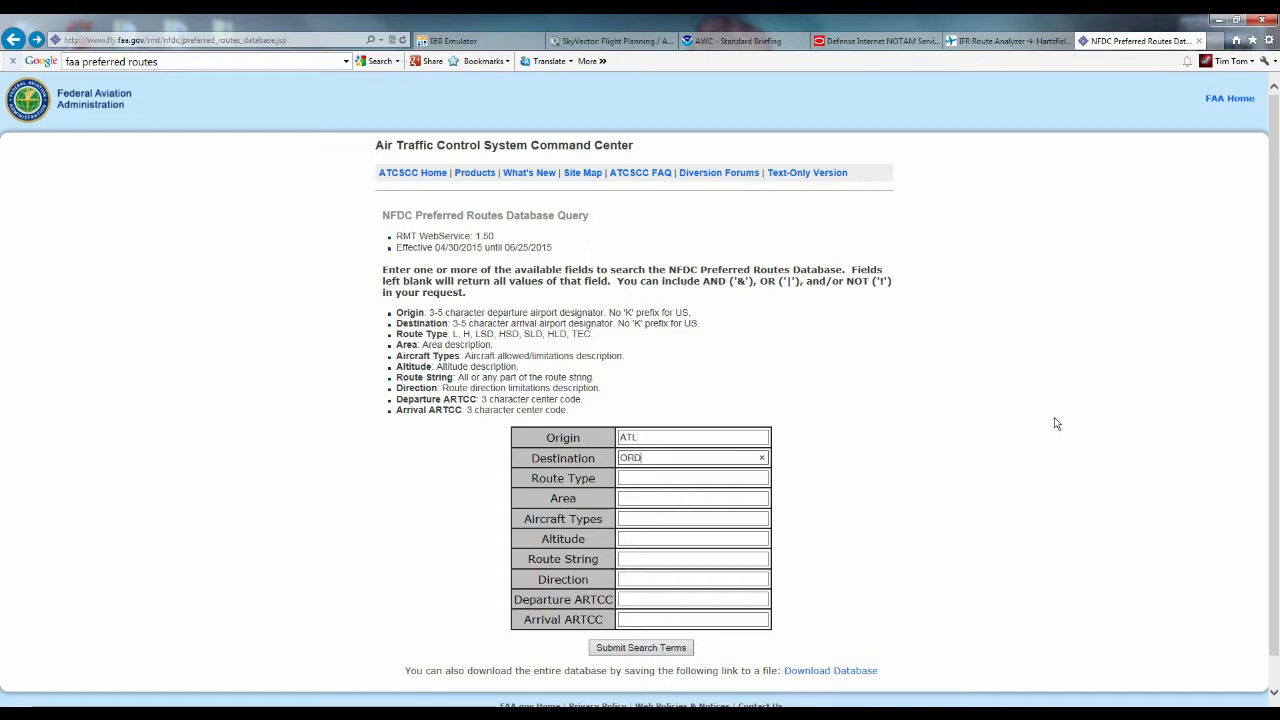
{"action": "key", "text": "Return"}
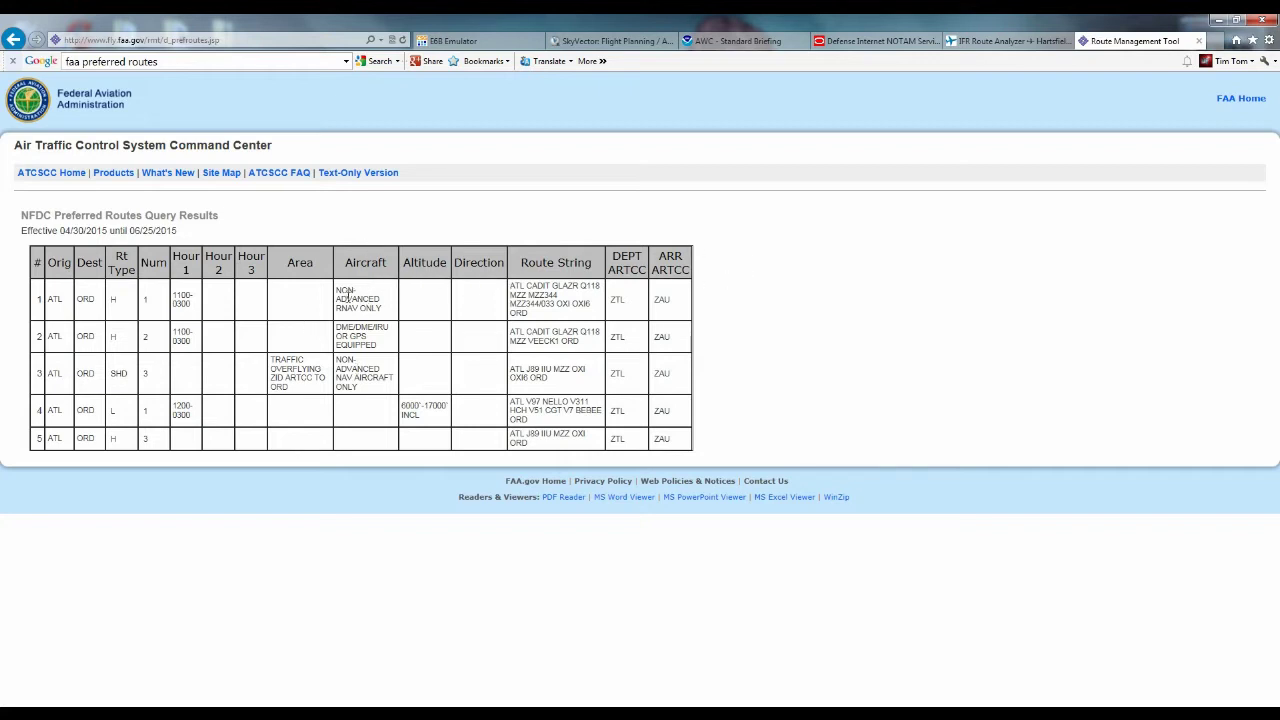
Step: Compare the first two preferred route strings from ATL to ORD with the most frequent route in FlightAware's summary
{"action": "left_click_drag", "start_coordinate": [511, 285], "coordinate": [588, 314]}
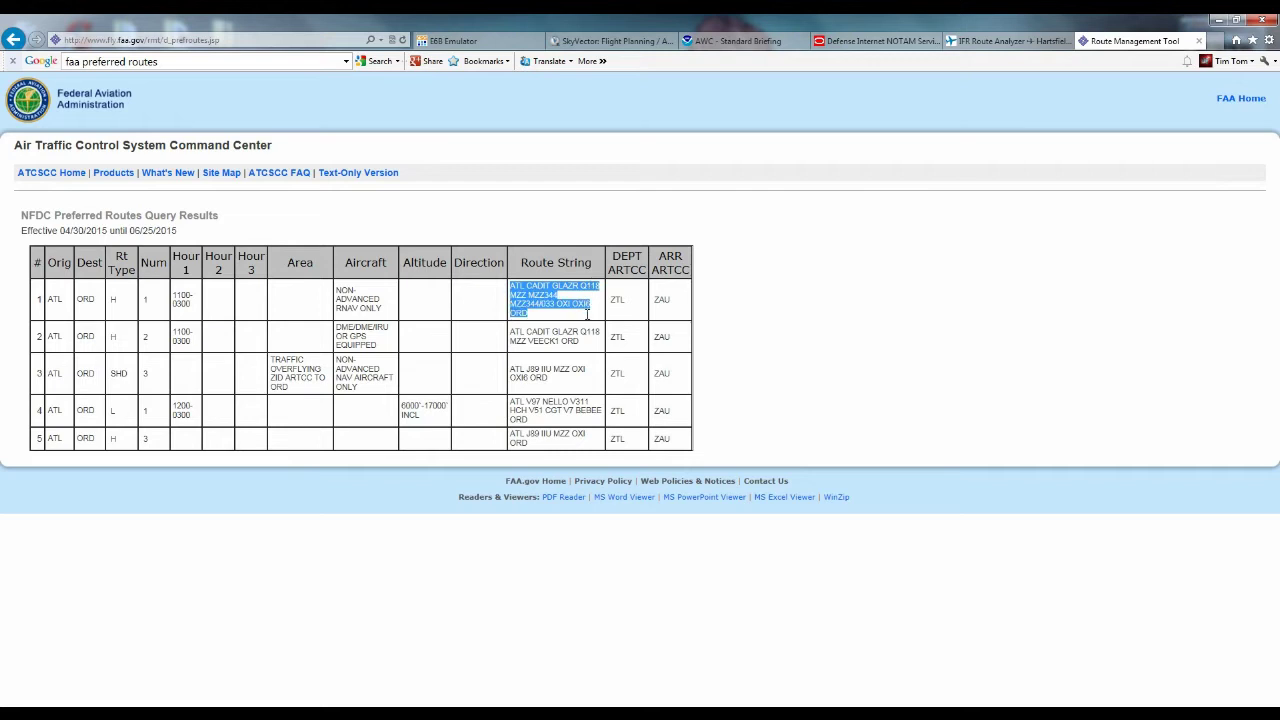
{"action": "left_click", "coordinate": [394, 367]}
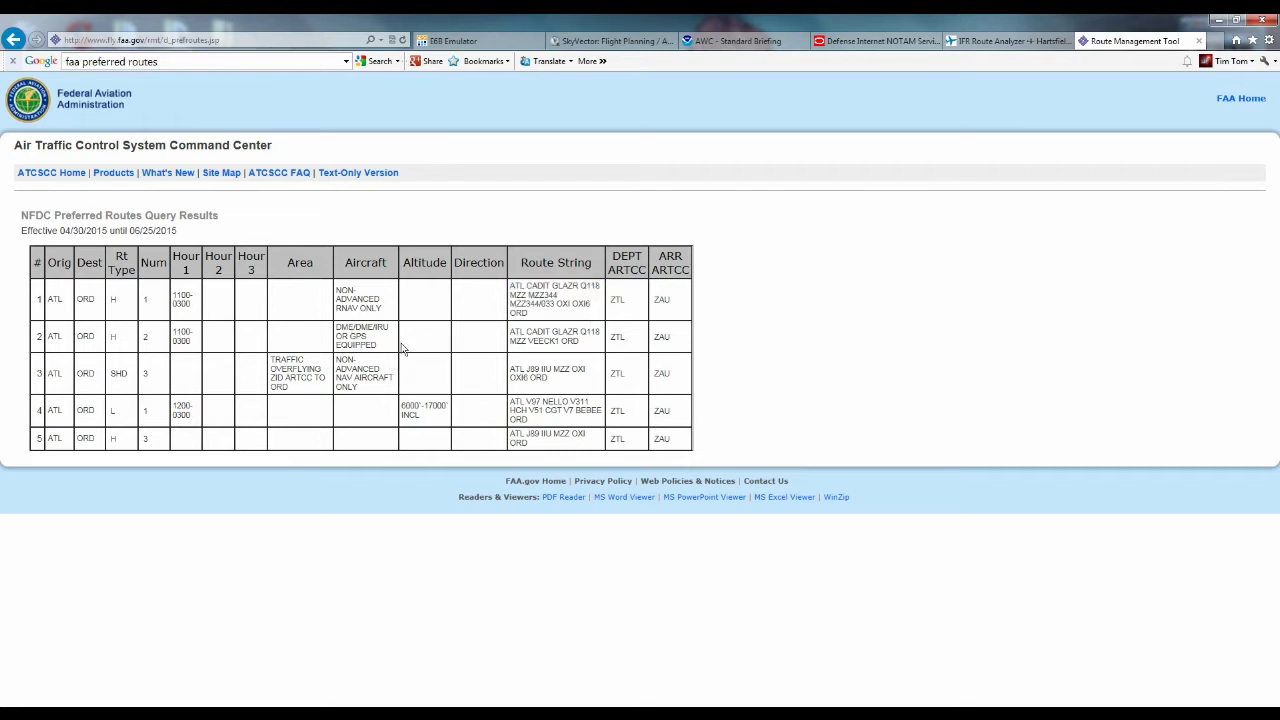
{"action": "left_click_drag", "start_coordinate": [510, 332], "coordinate": [582, 342]}
{"action": "left_click", "coordinate": [1040, 42]}
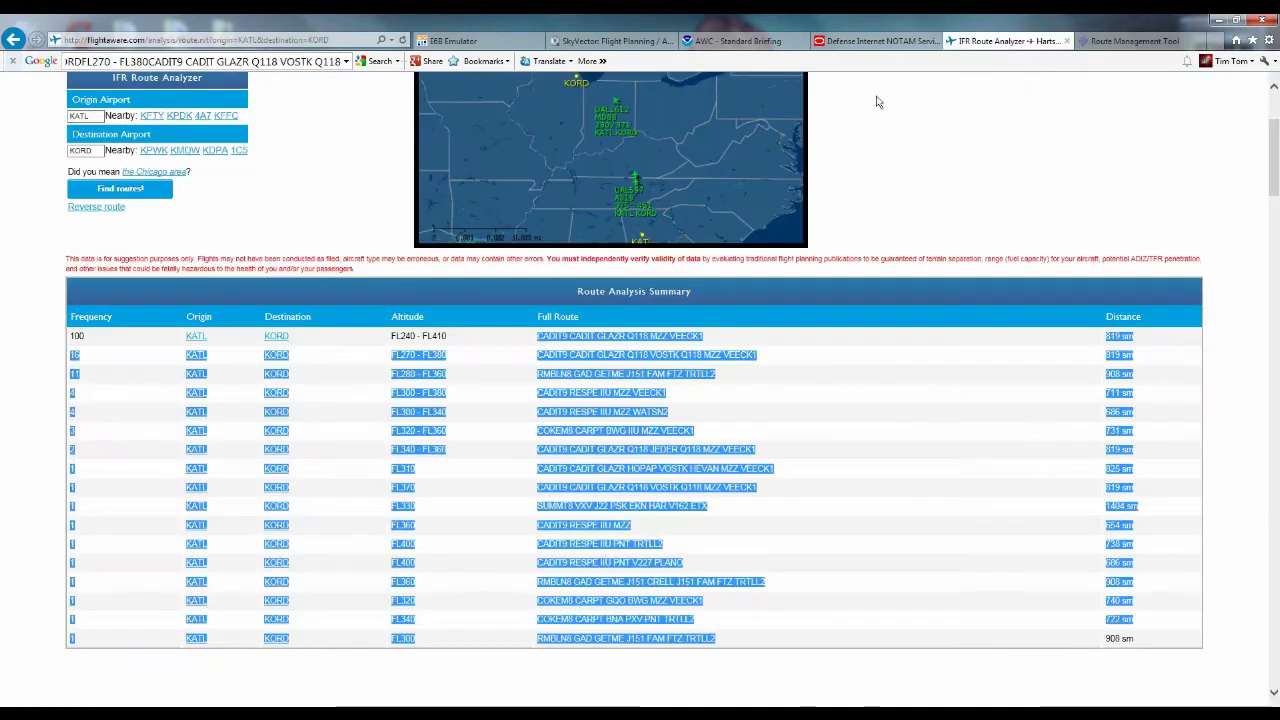
{"action": "left_click", "coordinate": [531, 338]}
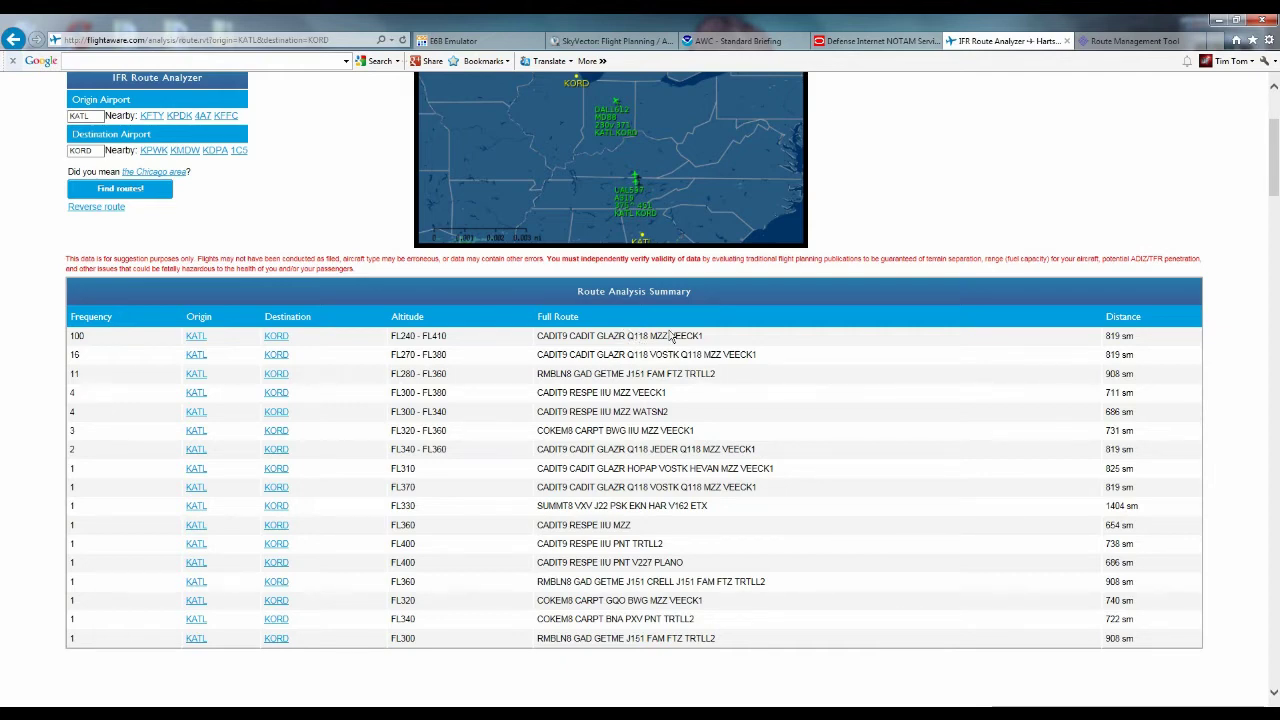
Step: Compare the ATL to ORD preferred route for non-advanced navigation aircraft overflying ZID ARTCC with the route for DME/DME/IRU or GPS equipped aircraft
{"action": "left_click", "coordinate": [1134, 41]}
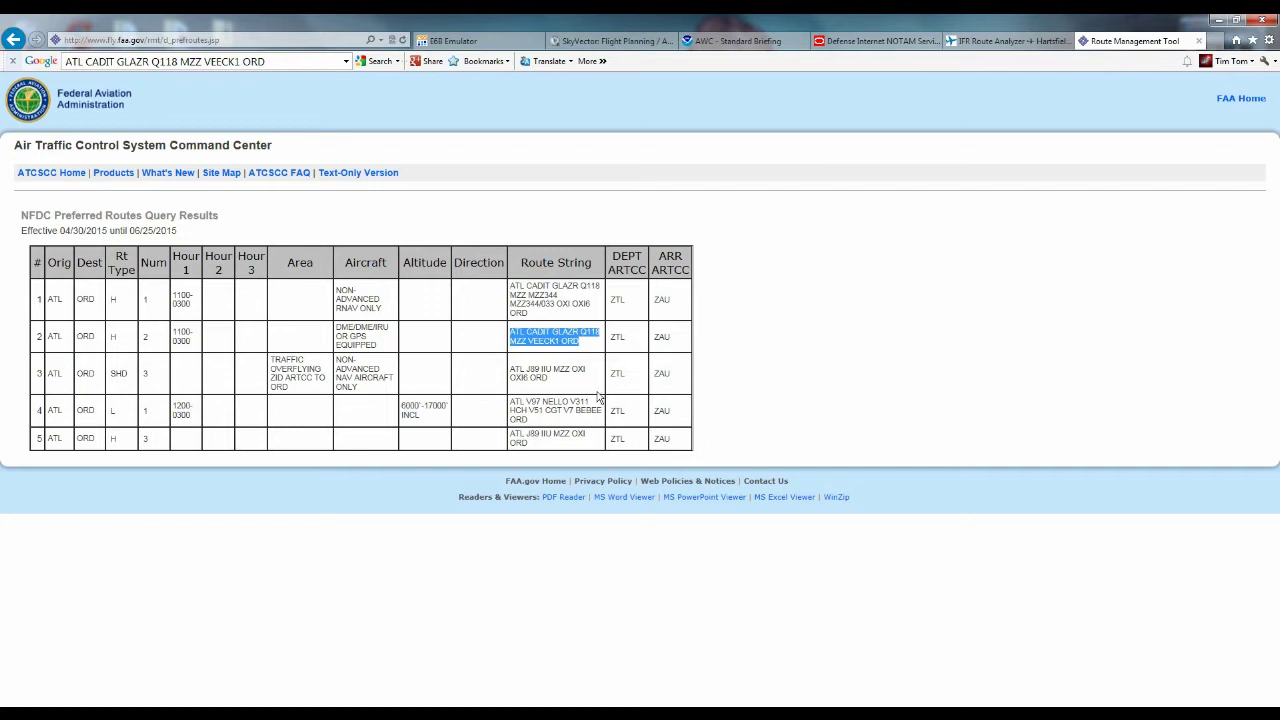
{"action": "left_click", "coordinate": [553, 392]}
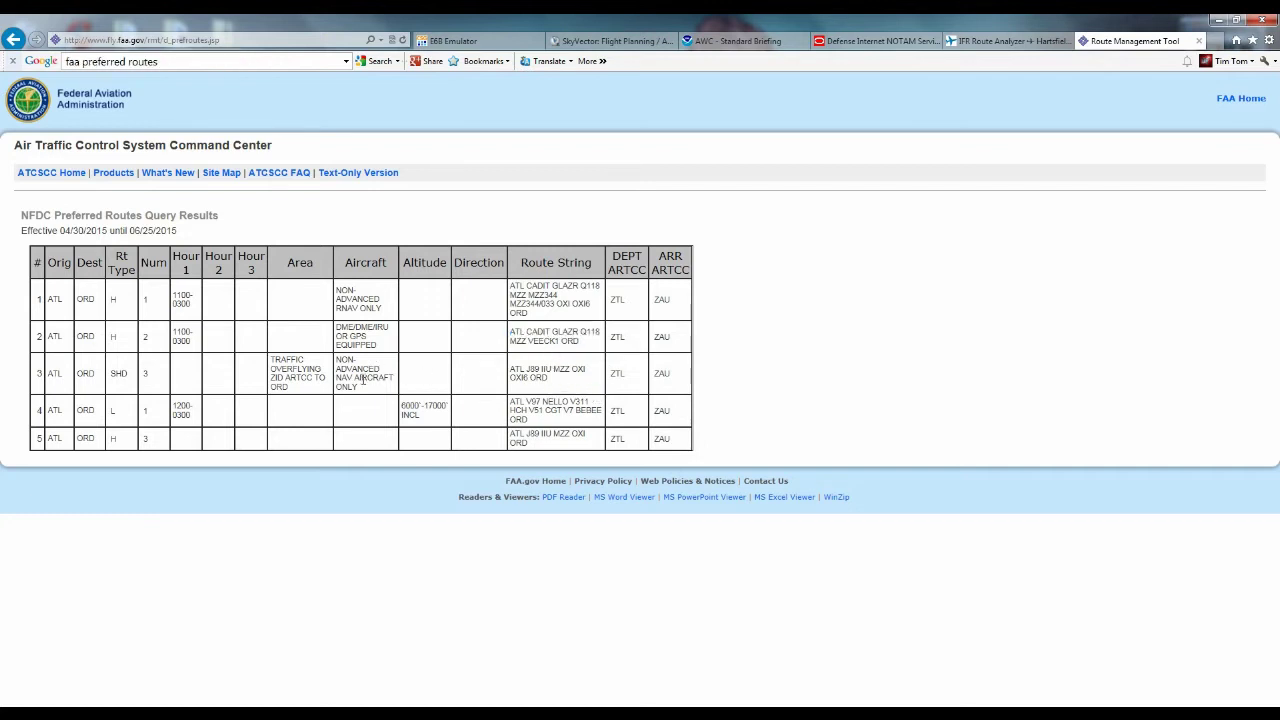
{"action": "left_click_drag", "start_coordinate": [522, 369], "coordinate": [553, 370]}
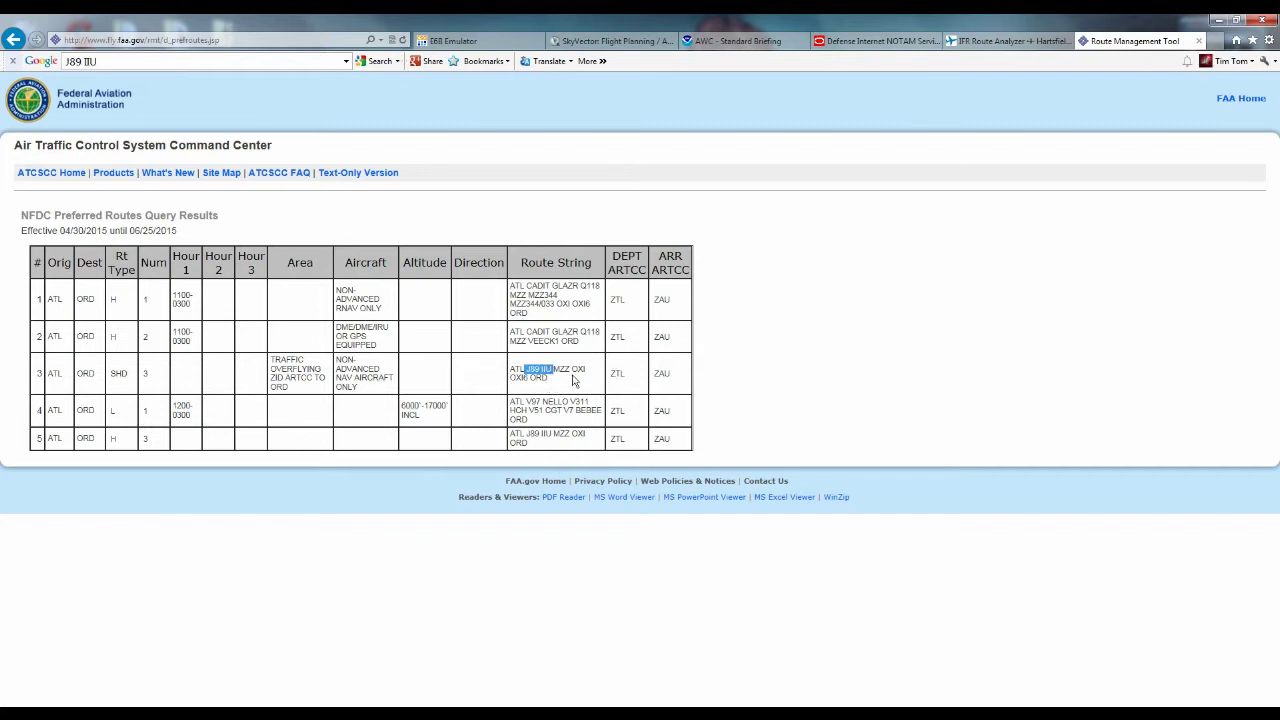
{"action": "left_click", "coordinate": [548, 380]}
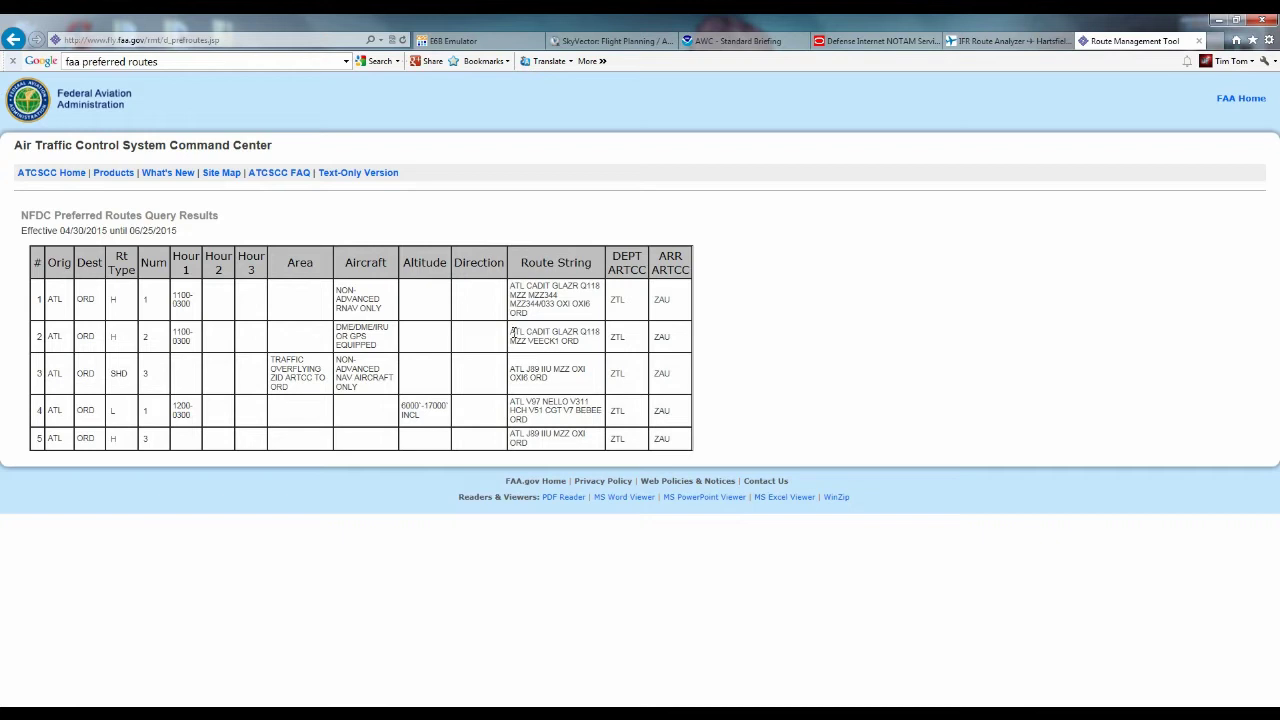
{"action": "left_click_drag", "start_coordinate": [510, 331], "coordinate": [583, 345]}
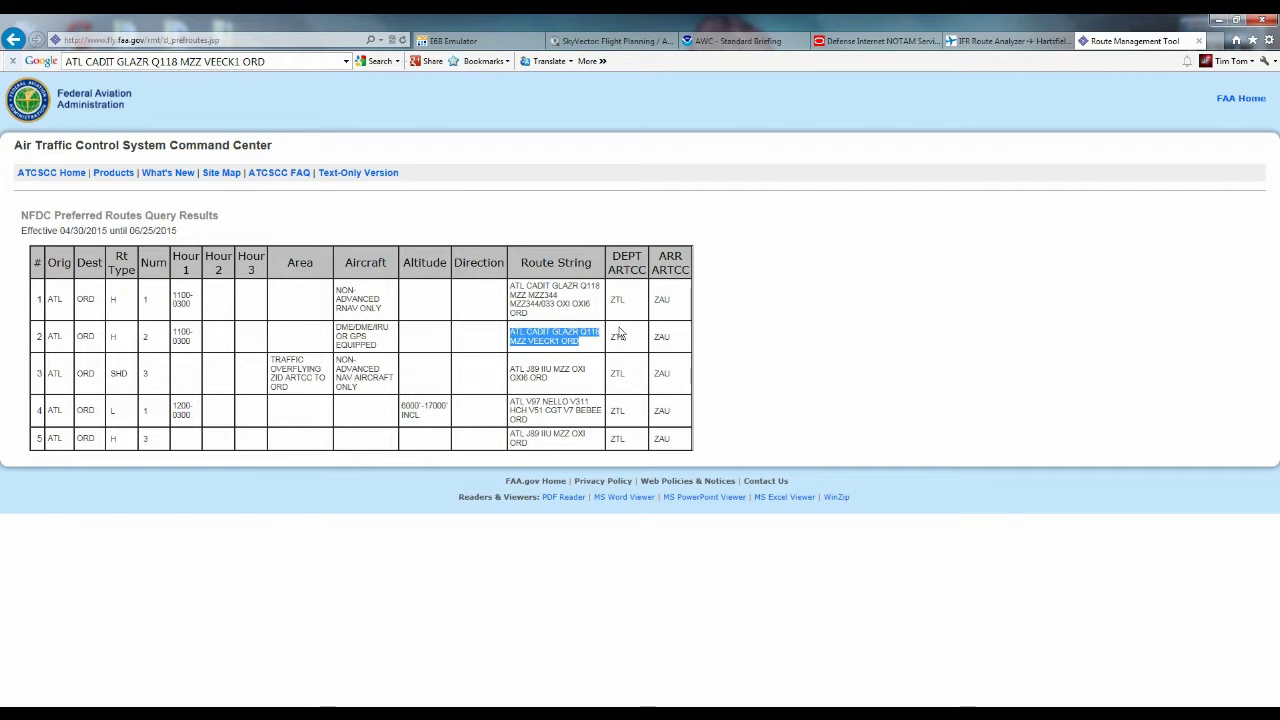
{"action": "left_click", "coordinate": [444, 410]}
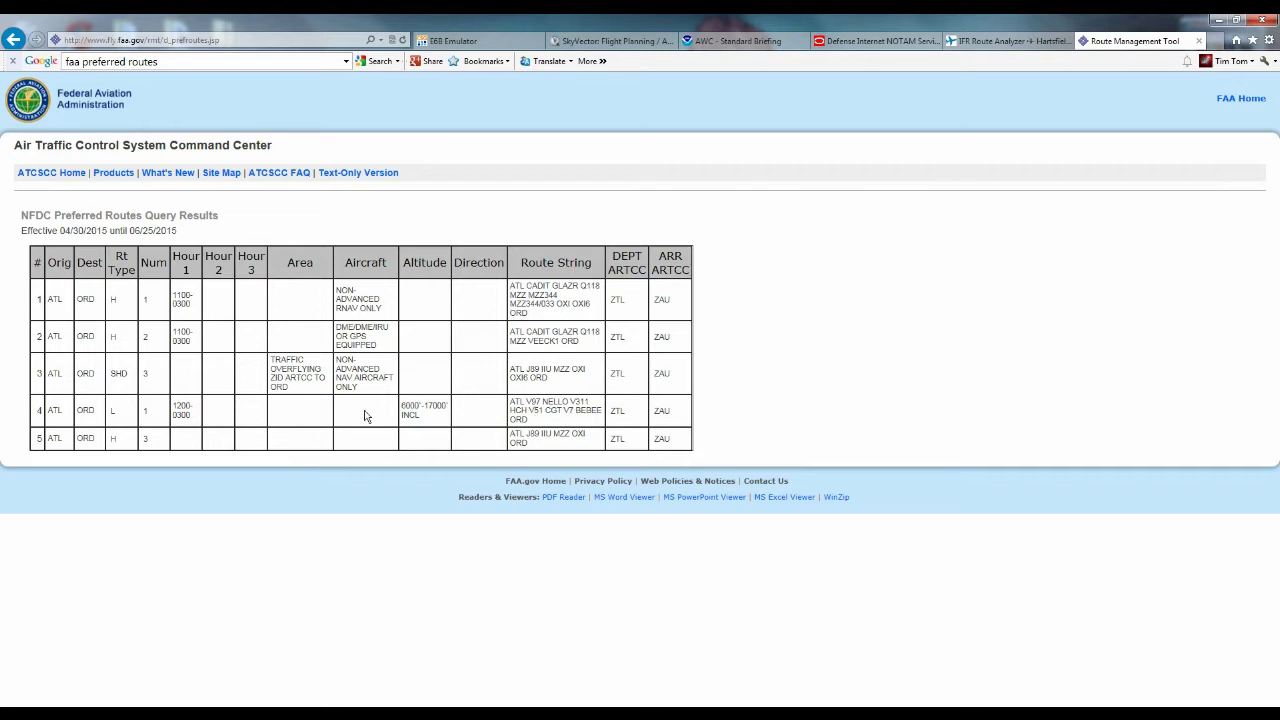
Step: Examine the low-altitude ATL to ORD preferred route's string and altitude limits, and recheck FlightAware's filed routes
{"action": "left_click_drag", "start_coordinate": [512, 401], "coordinate": [539, 420]}
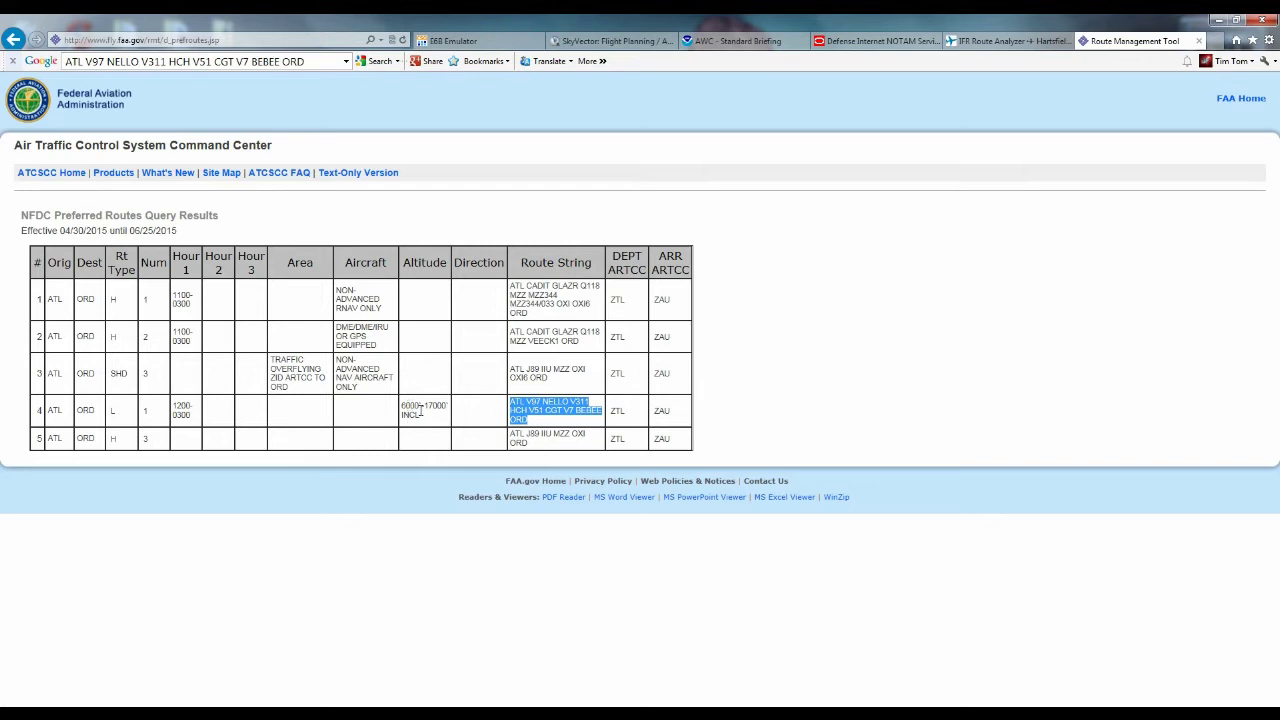
{"action": "left_click", "coordinate": [531, 413]}
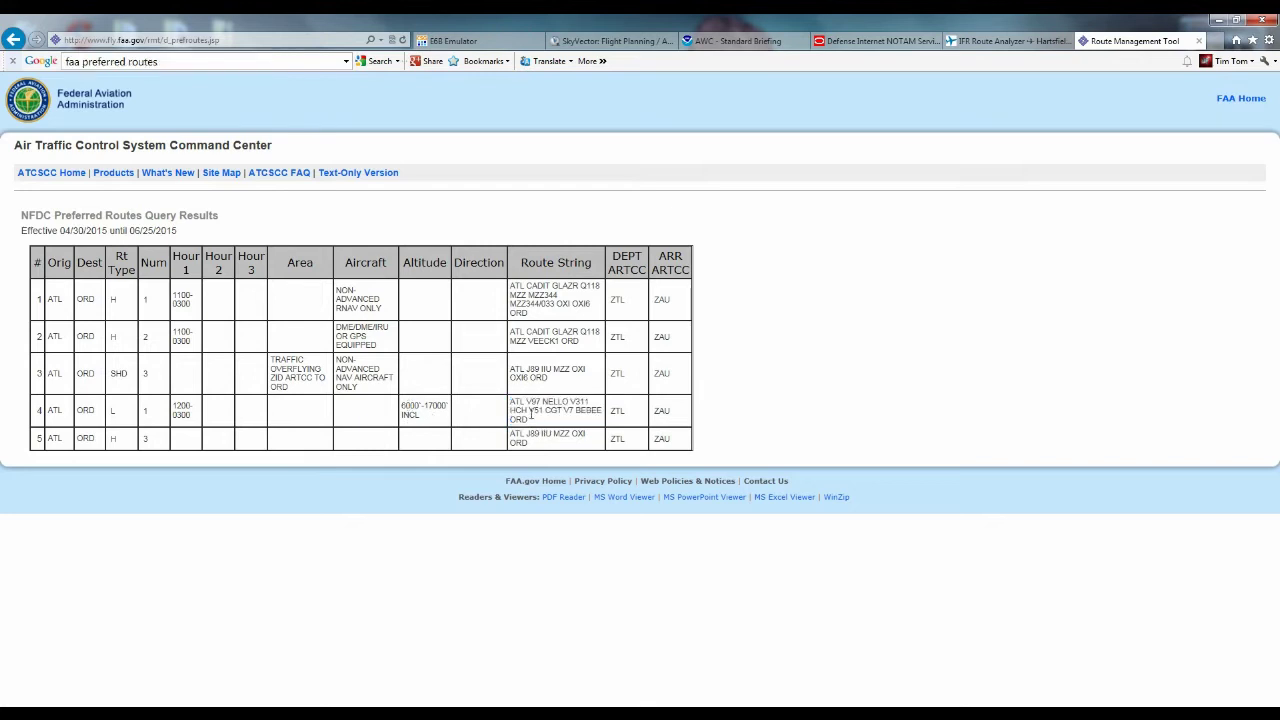
{"action": "left_click_drag", "start_coordinate": [514, 403], "coordinate": [590, 418]}
{"action": "left_click", "coordinate": [557, 428]}
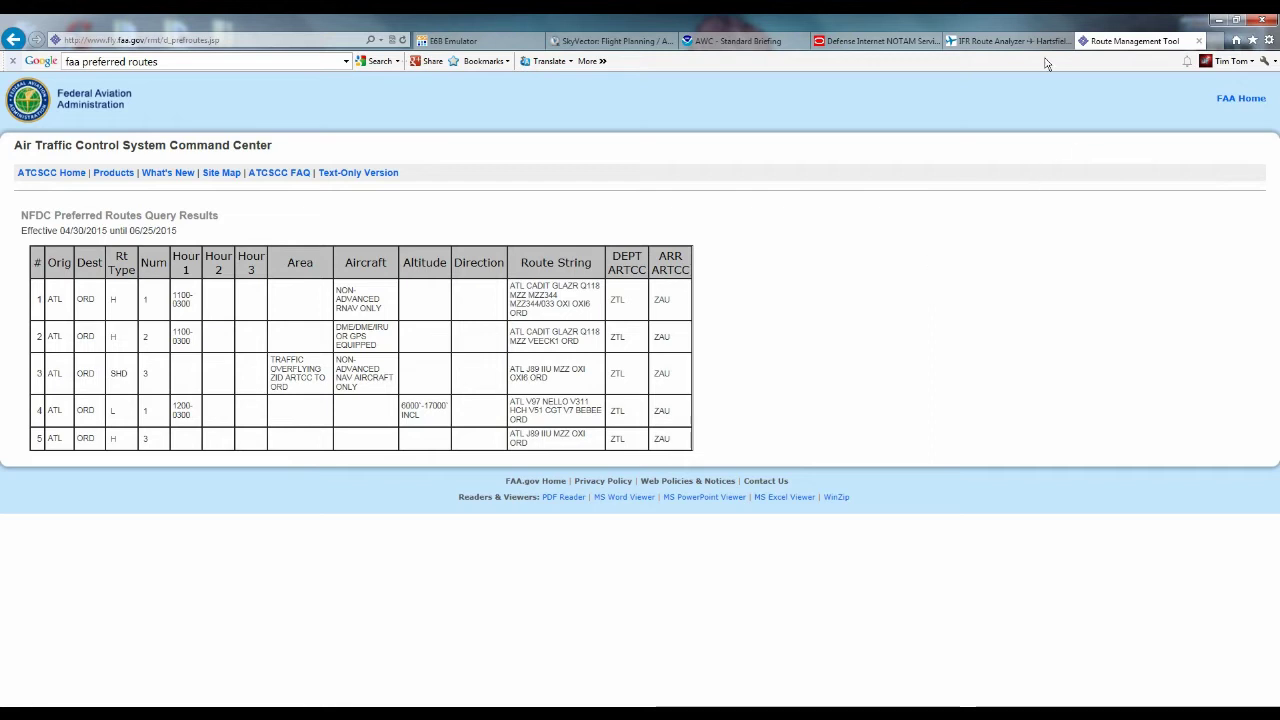
{"action": "left_click", "coordinate": [1003, 41]}
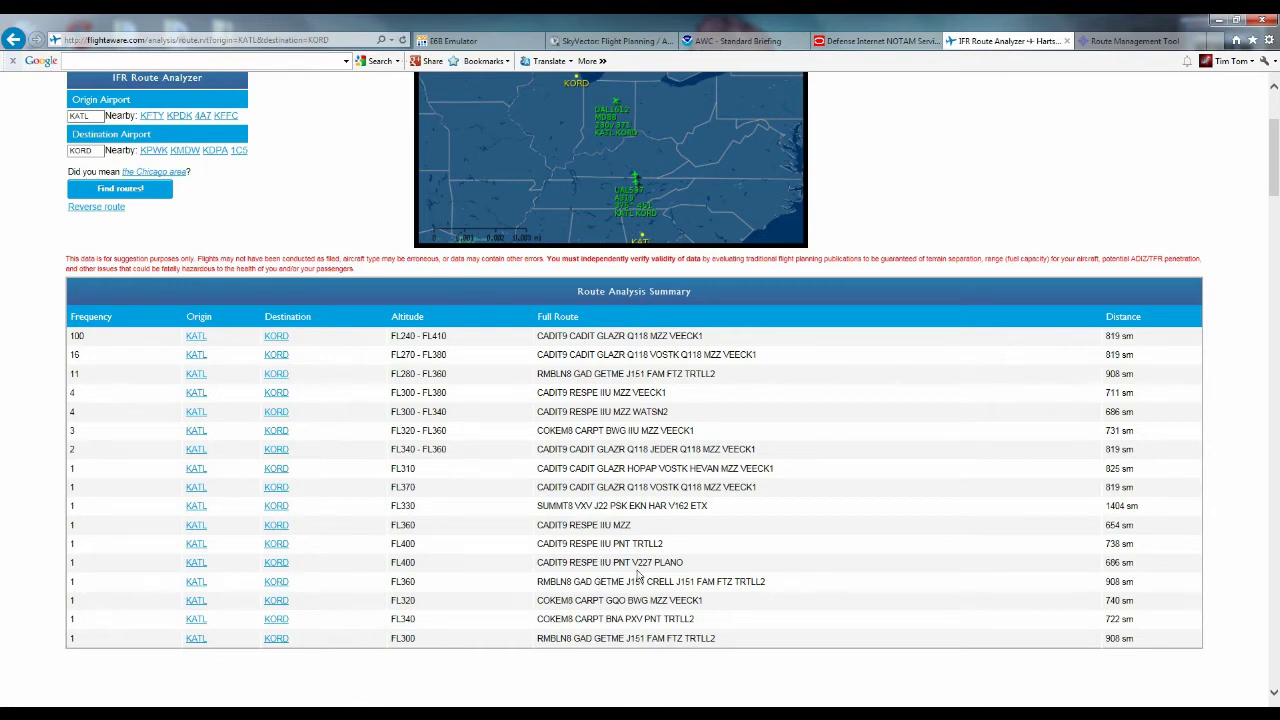
Step: Switch to SkyVector, clear the current flight plan and plot a new direct route from KATL to KDAB
{"action": "left_click", "coordinate": [603, 40]}
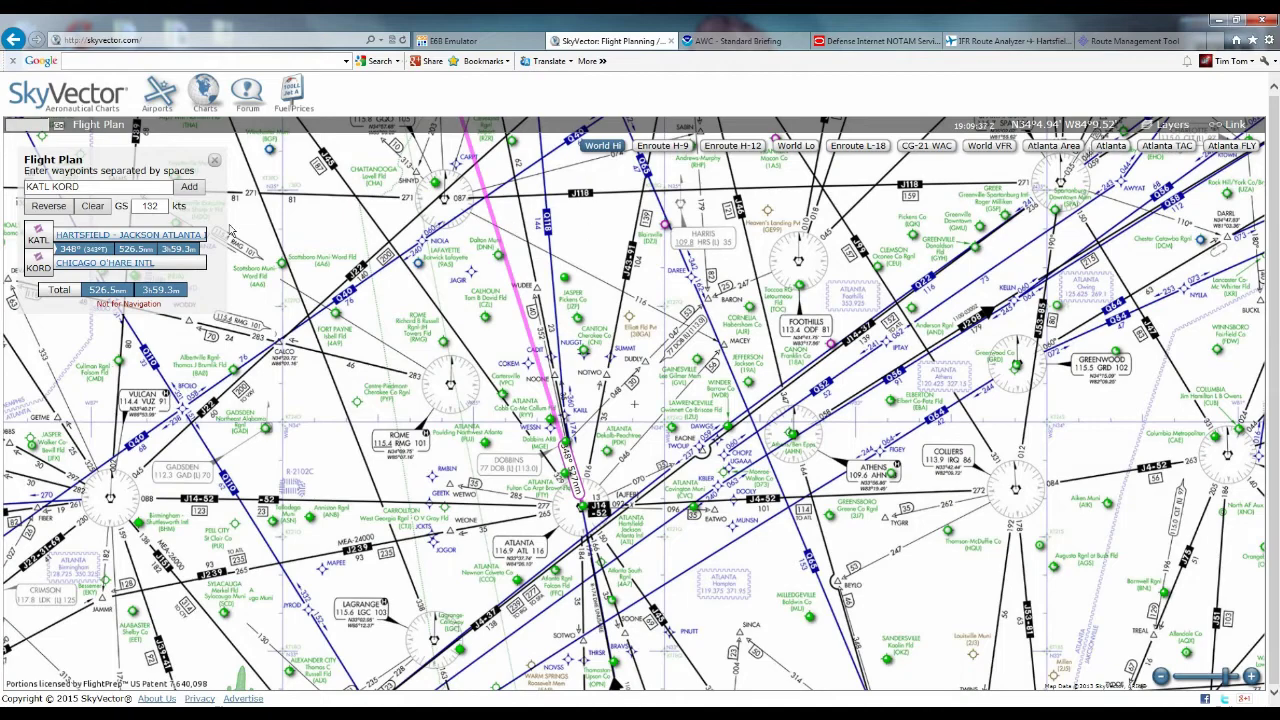
{"action": "left_click", "coordinate": [92, 205]}
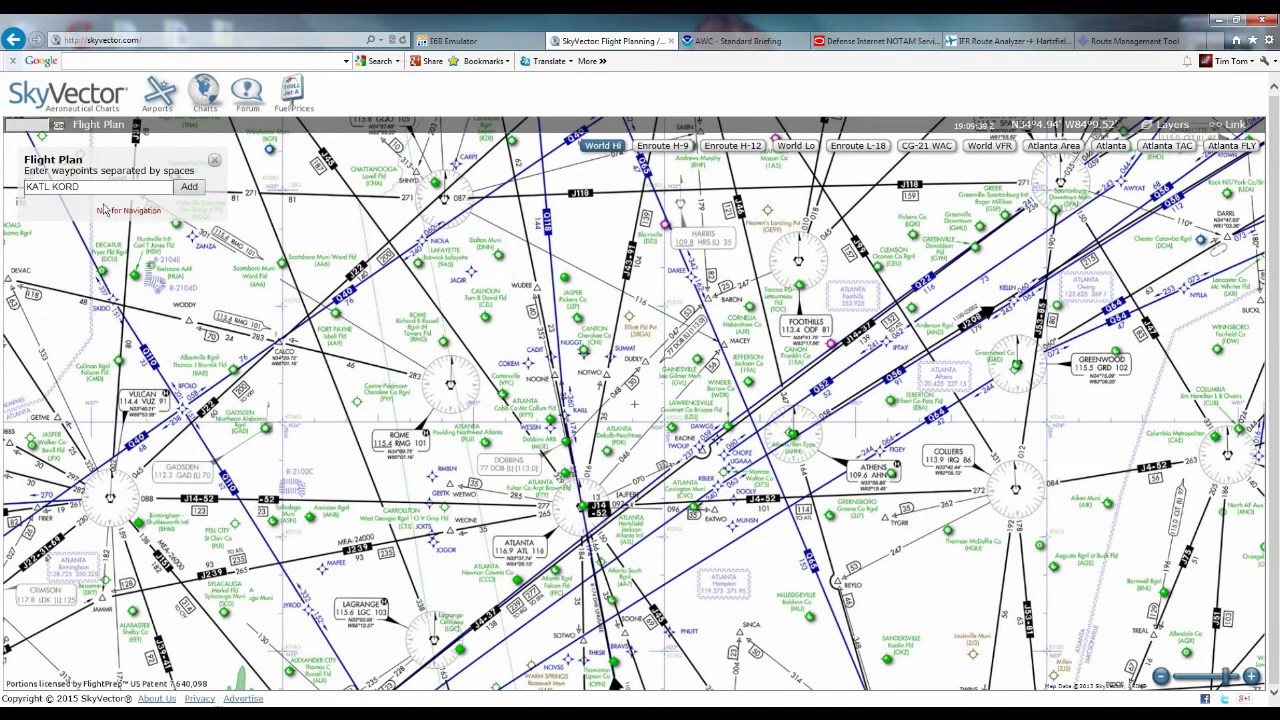
{"action": "left_click_drag", "start_coordinate": [822, 476], "coordinate": [562, 246]}
{"action": "left_click_drag", "start_coordinate": [883, 599], "coordinate": [834, 533]}
{"action": "mouse_move", "coordinate": [256, 158]}
{"action": "left_click_drag", "start_coordinate": [80, 186], "coordinate": [60, 186]}
{"action": "type", "text": "DAB"}
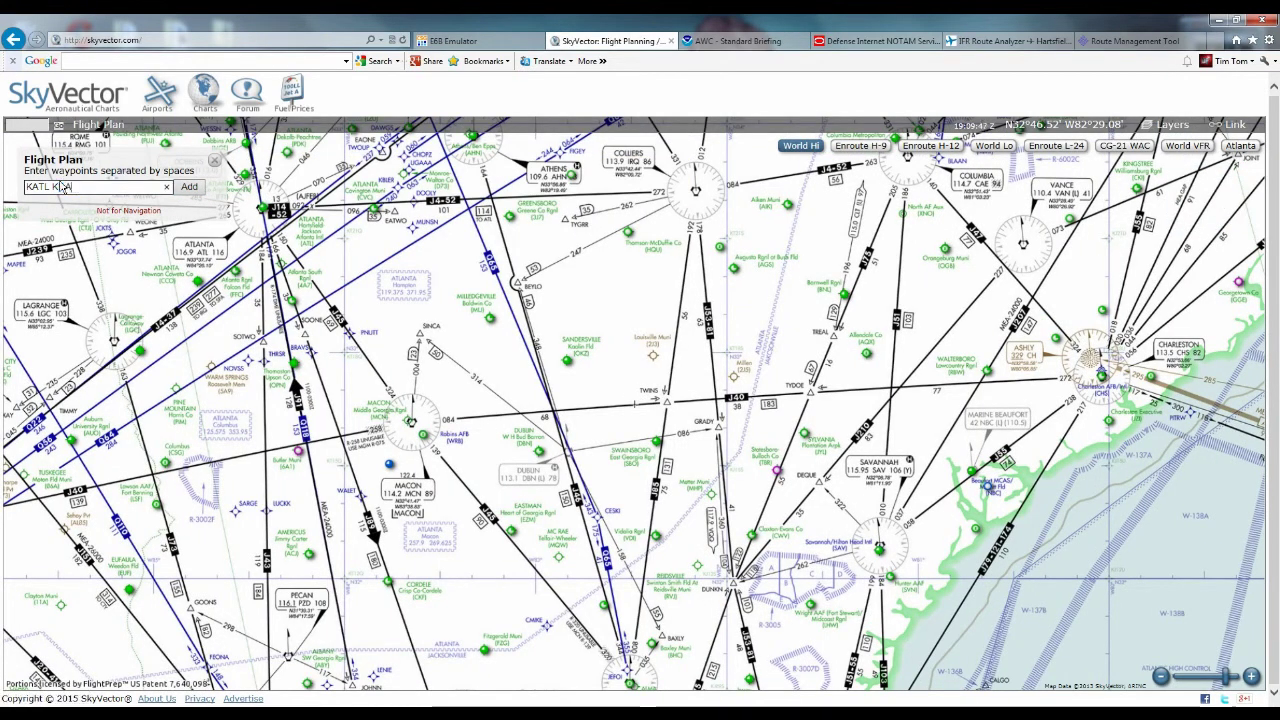
{"action": "key", "text": "Return"}
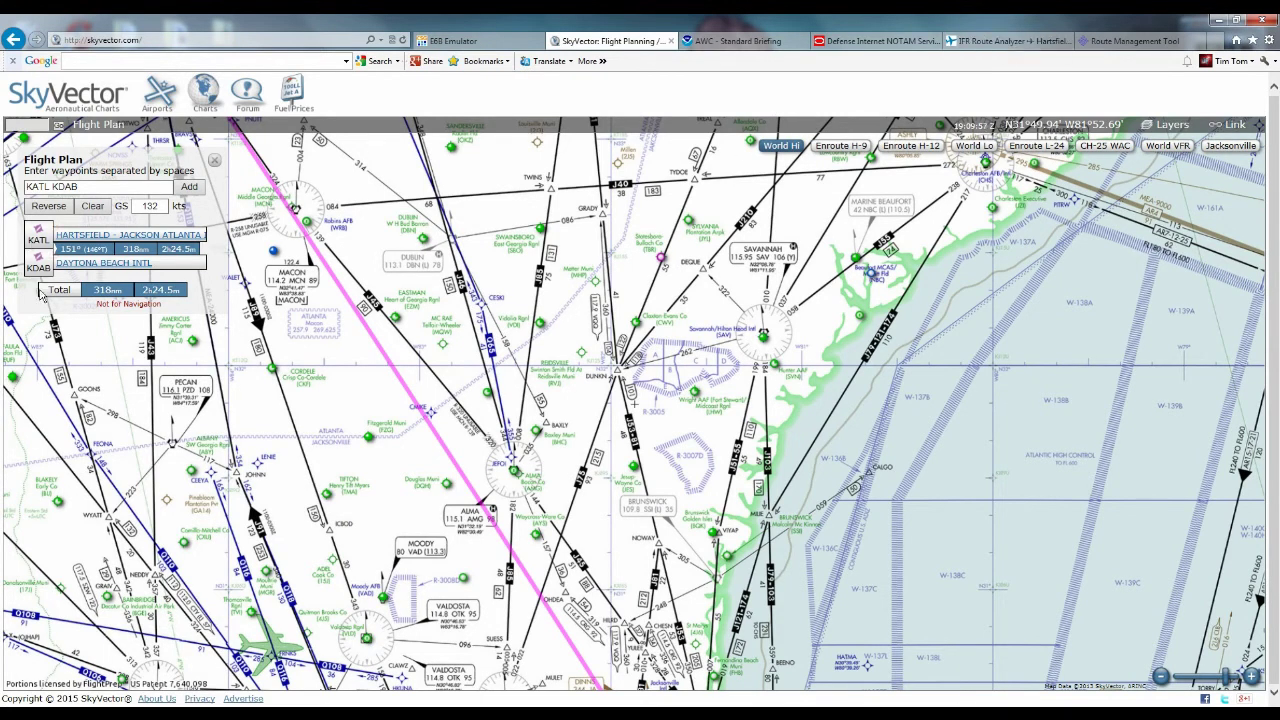
Step: Revisit the FlightAware route summary and the FAA preferred routes results, and return to the SkyVector flight plan
{"action": "left_click", "coordinate": [1008, 41]}
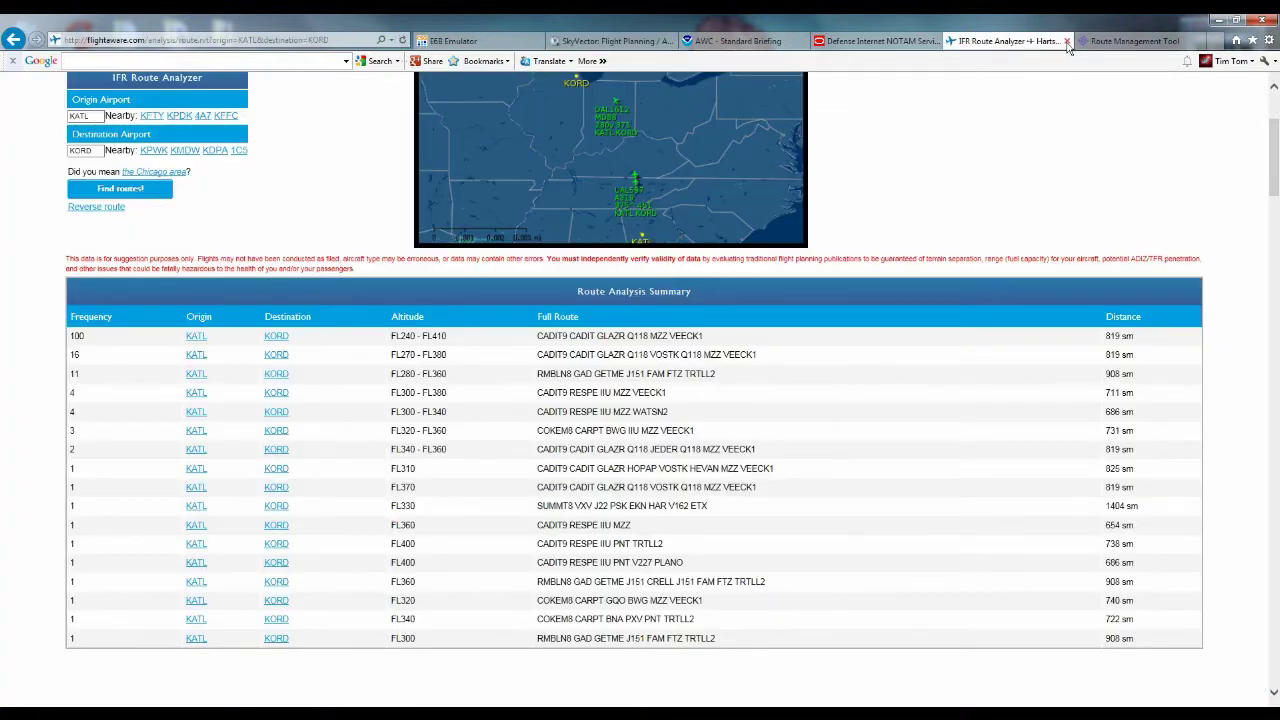
{"action": "left_click", "coordinate": [1130, 41]}
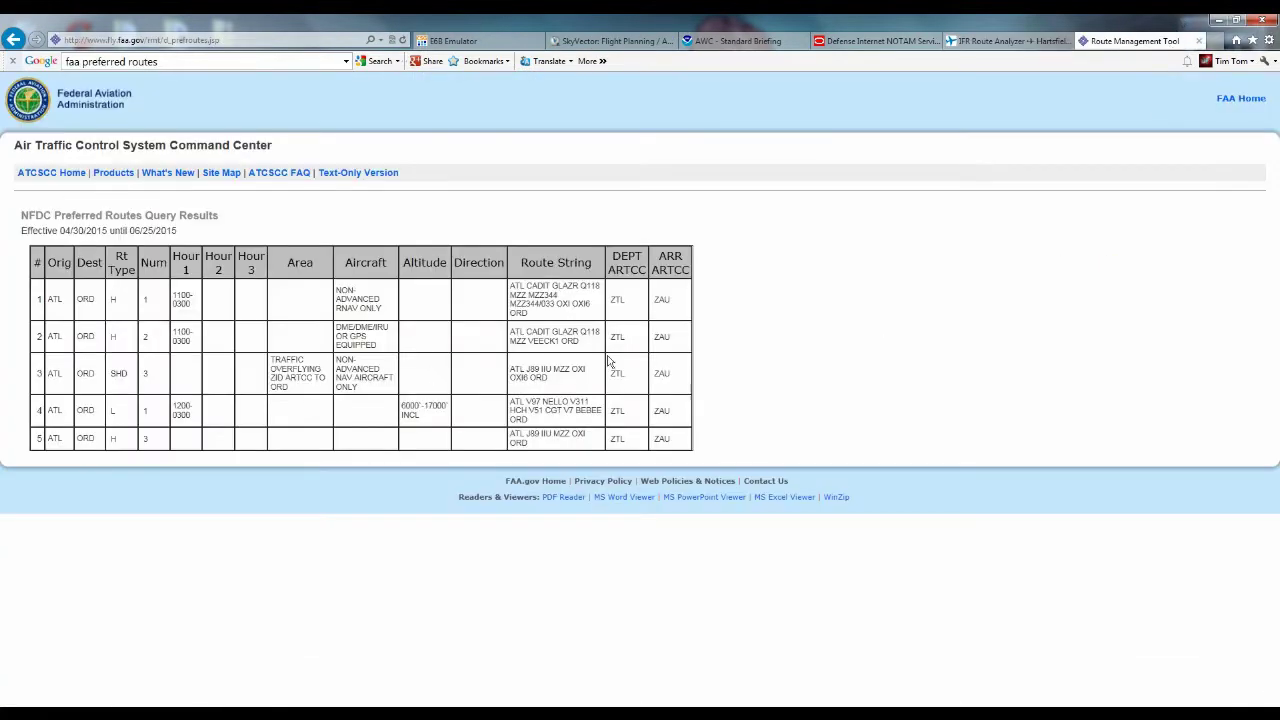
{"action": "left_click", "coordinate": [612, 41]}
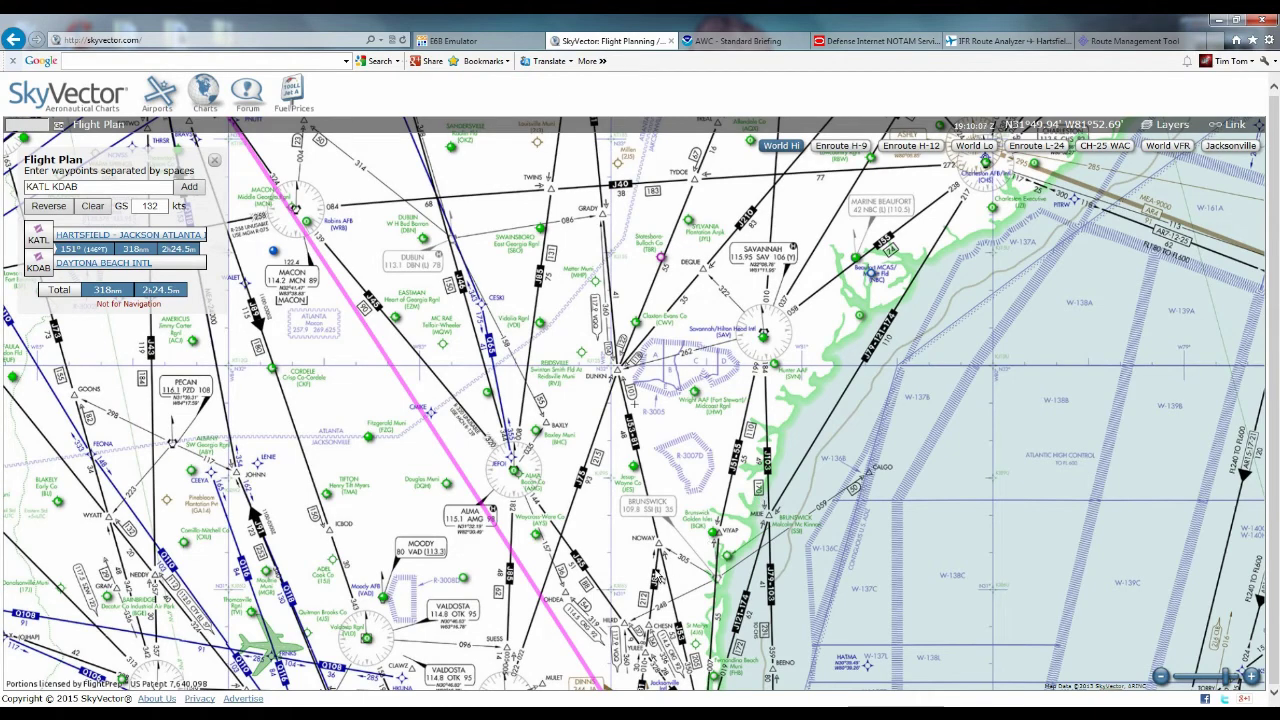
{"action": "left_click", "coordinate": [977, 41]}
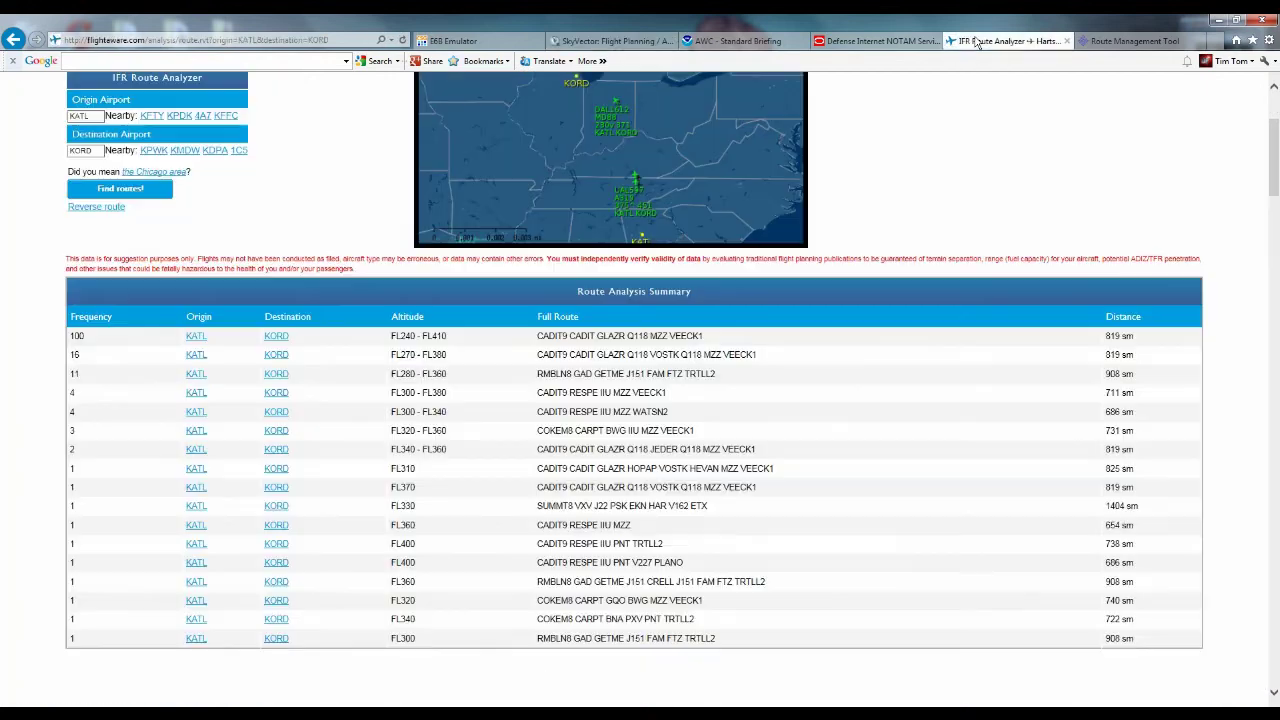
{"action": "left_click", "coordinate": [631, 47]}
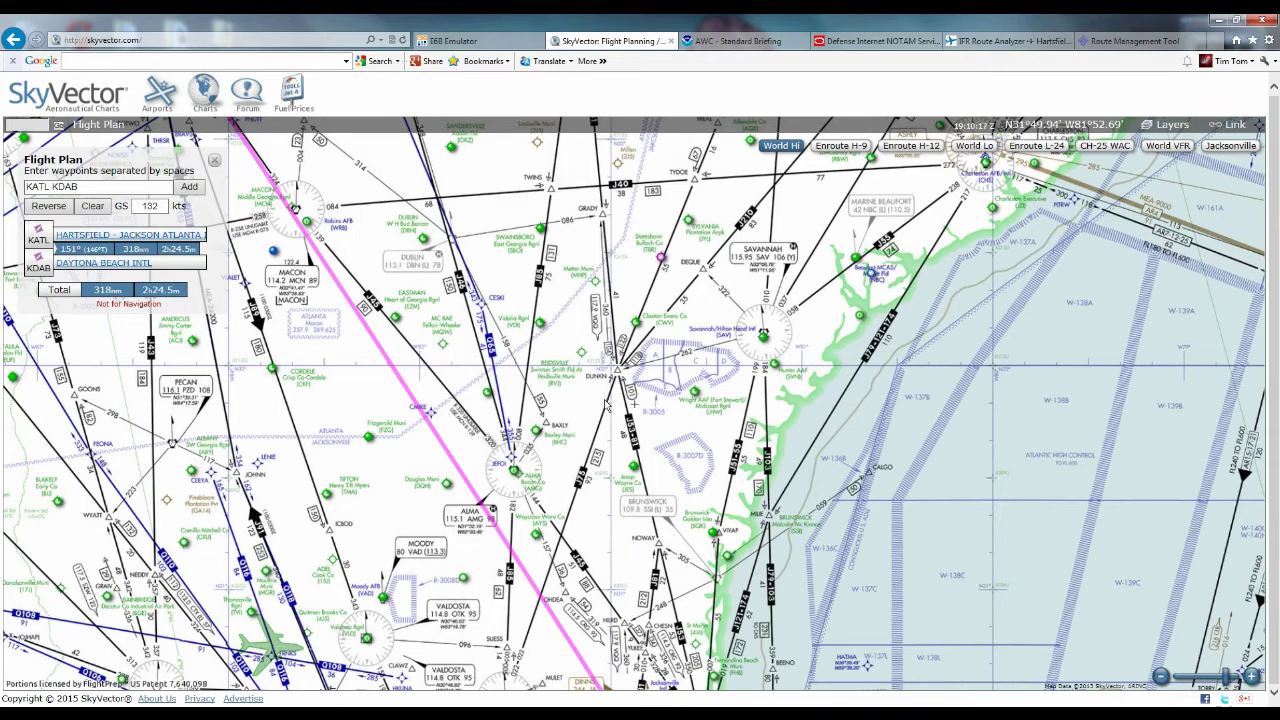
Step: Add the Macon VOR (MCN) as a waypoint between KATL and KDAB
{"action": "left_click_drag", "start_coordinate": [762, 450], "coordinate": [915, 440]}
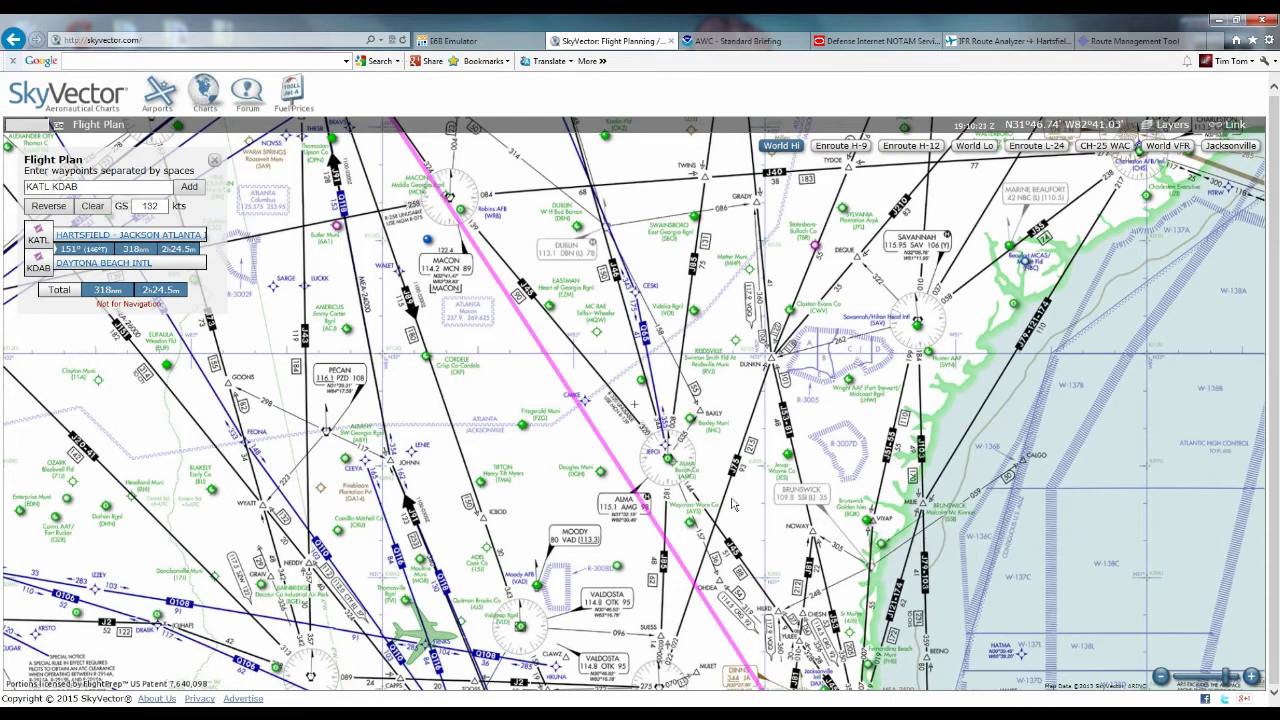
{"action": "left_click_drag", "start_coordinate": [590, 250], "coordinate": [600, 434]}
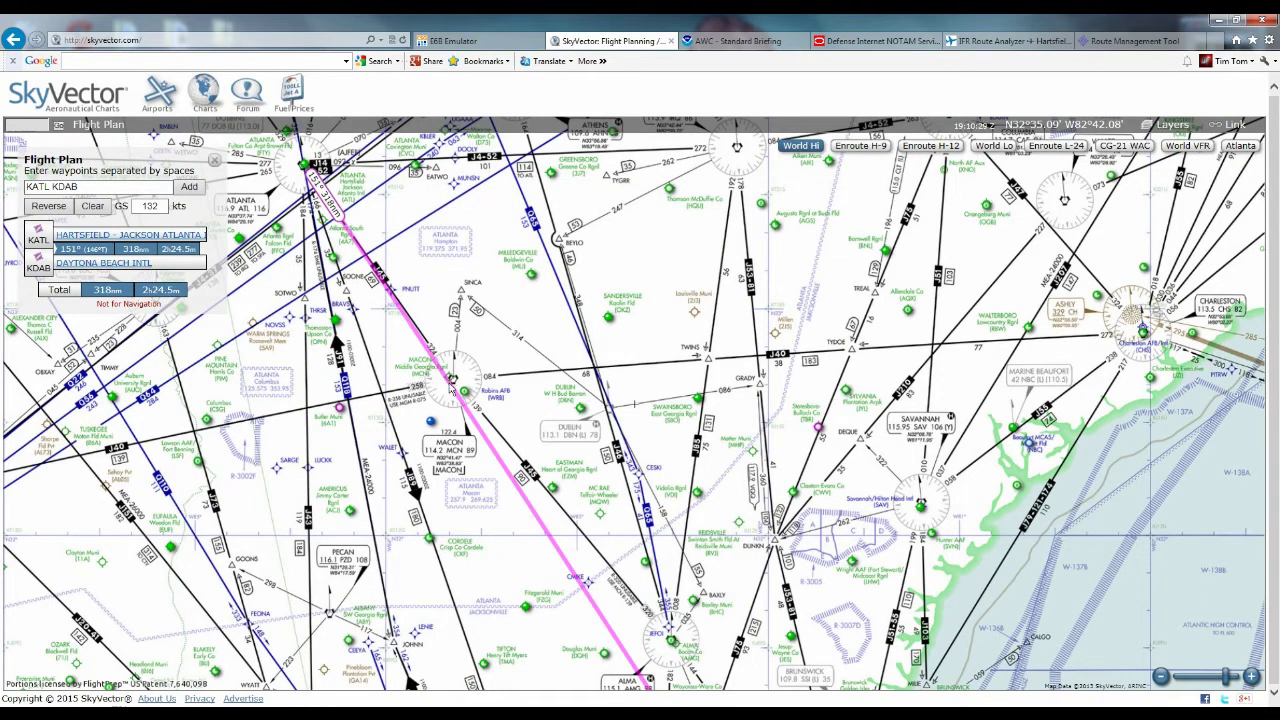
{"action": "left_click", "coordinate": [453, 381]}
{"action": "left_click", "coordinate": [471, 410]}
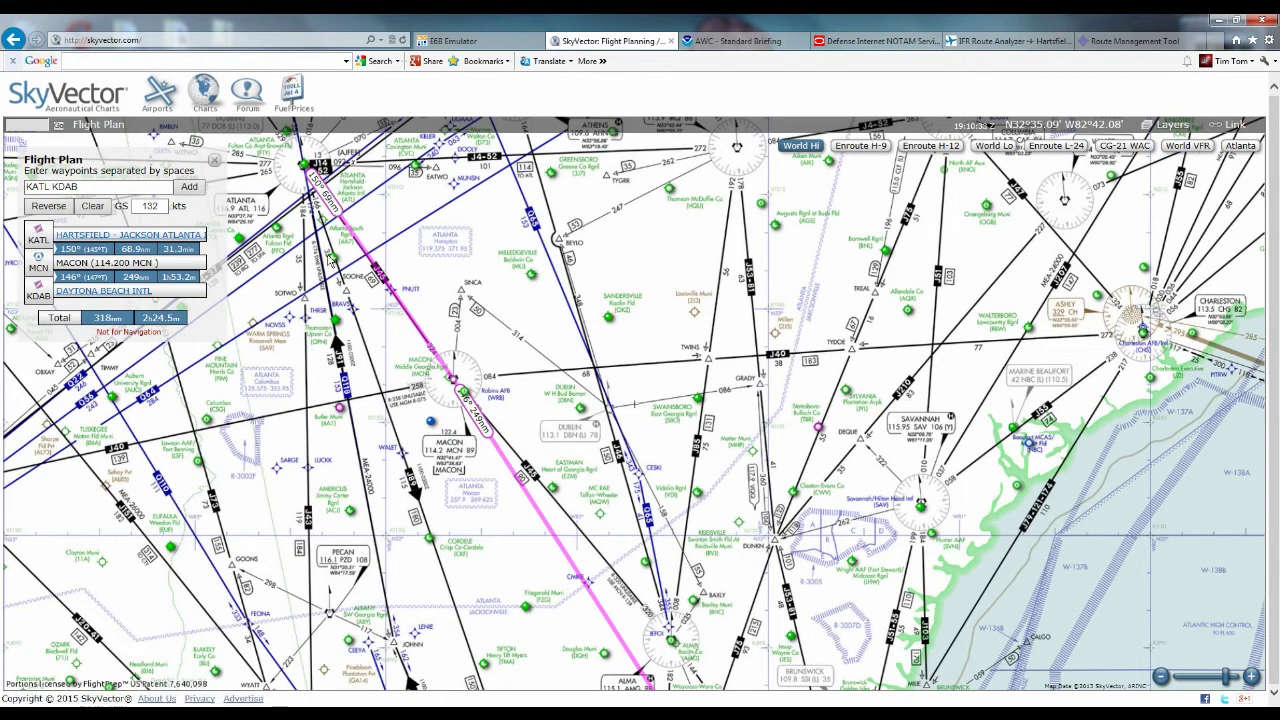
Step: Insert the Ormond Beach VOR (OMN) as a waypoint between Macon and Daytona Beach
{"action": "mouse_move", "coordinate": [500, 604]}
{"action": "left_mouse_down"}
{"action": "mouse_move", "coordinate": [470, 360]}
{"action": "mouse_move", "coordinate": [465, 500]}
{"action": "mouse_move", "coordinate": [458, 385]}
{"action": "left_mouse_up"}
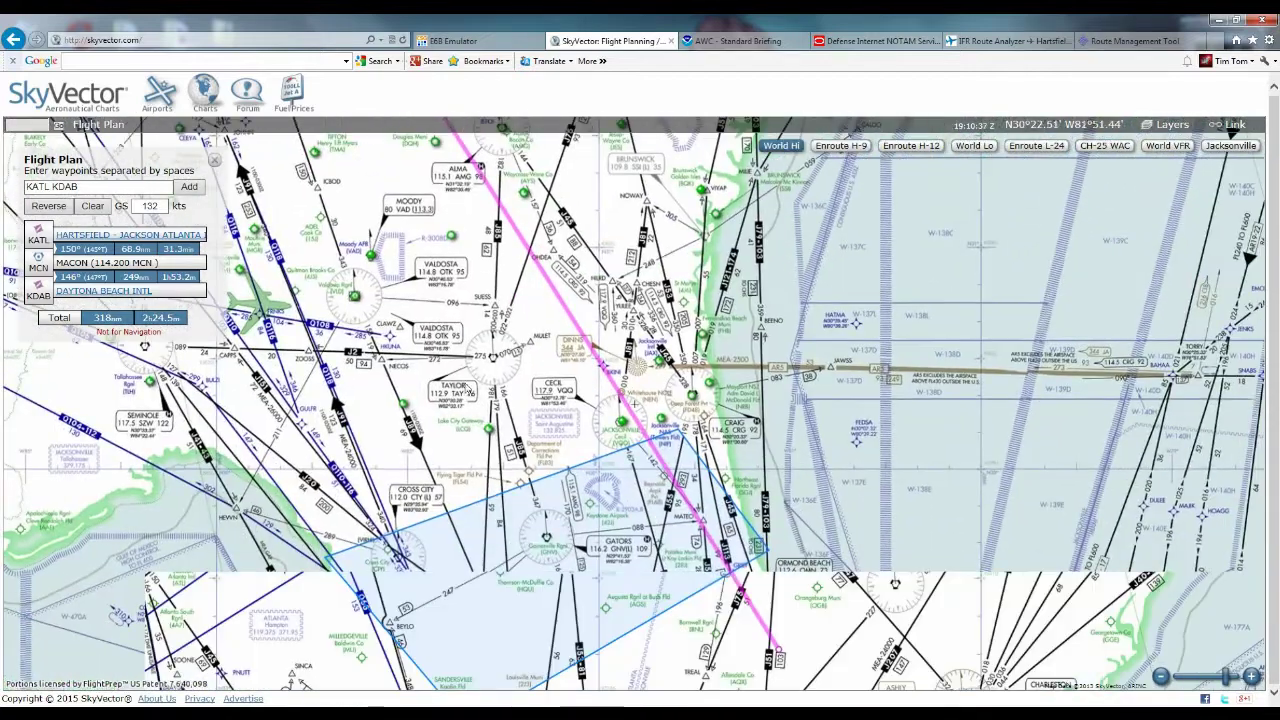
{"action": "left_click_drag", "start_coordinate": [787, 656], "coordinate": [723, 589]}
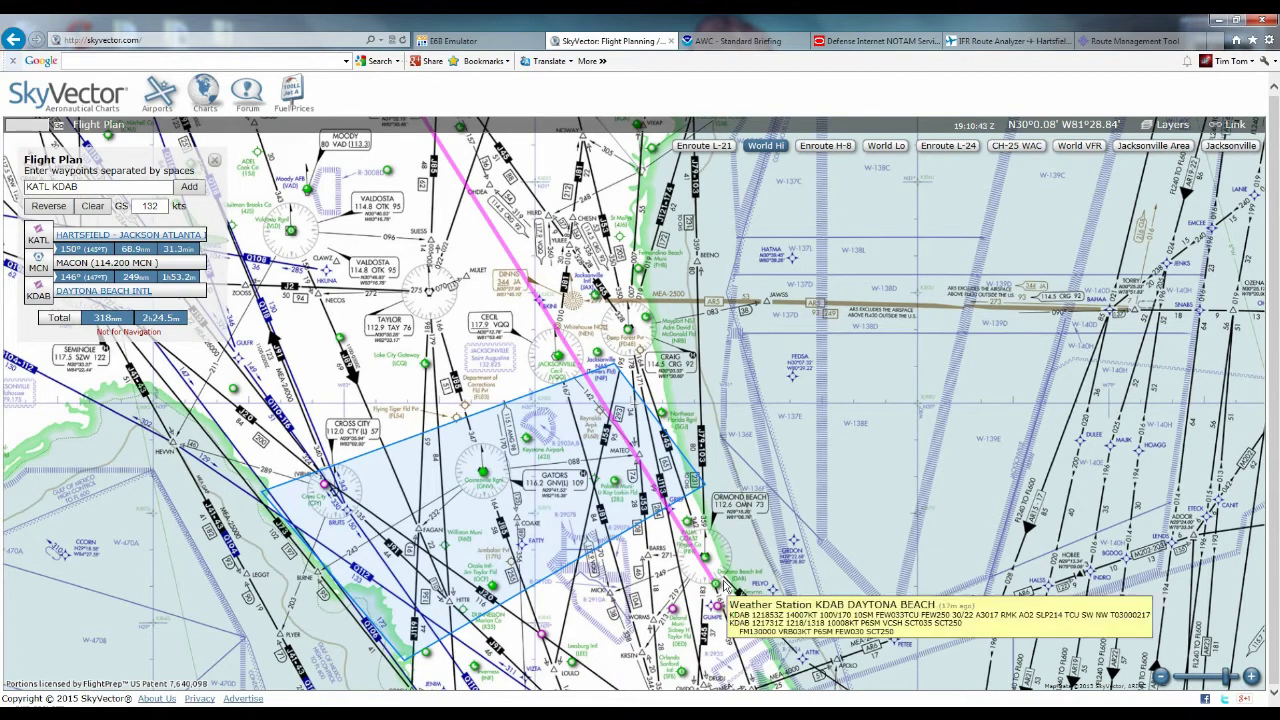
{"action": "left_click_drag", "start_coordinate": [800, 484], "coordinate": [786, 484]}
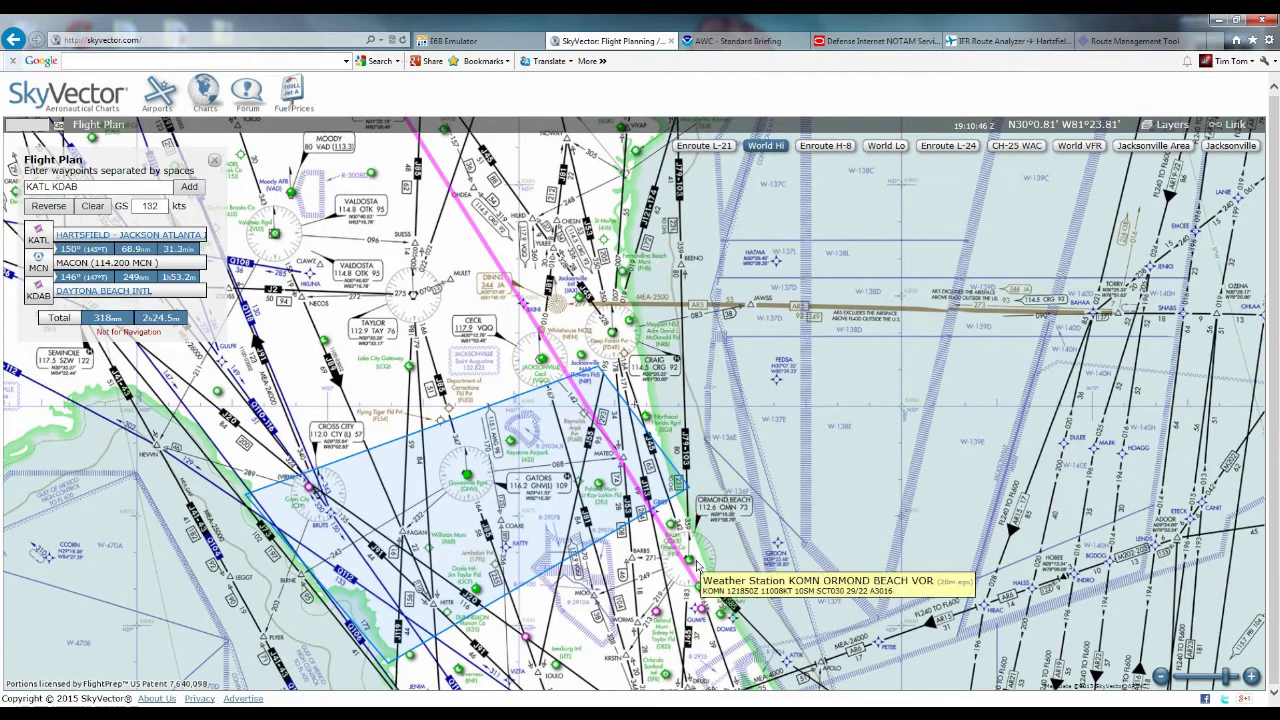
{"action": "mouse_move", "coordinate": [700, 600]}
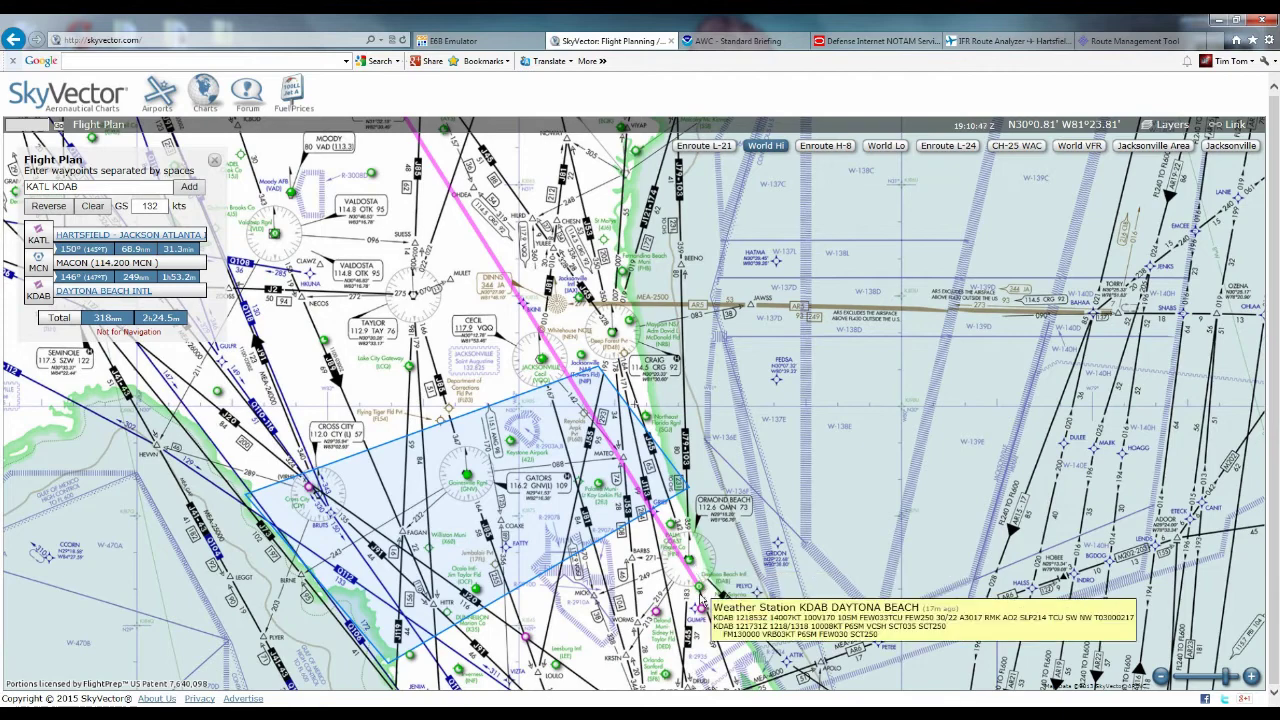
{"action": "left_click_drag", "start_coordinate": [662, 528], "coordinate": [692, 562]}
{"action": "left_click", "coordinate": [706, 591]}
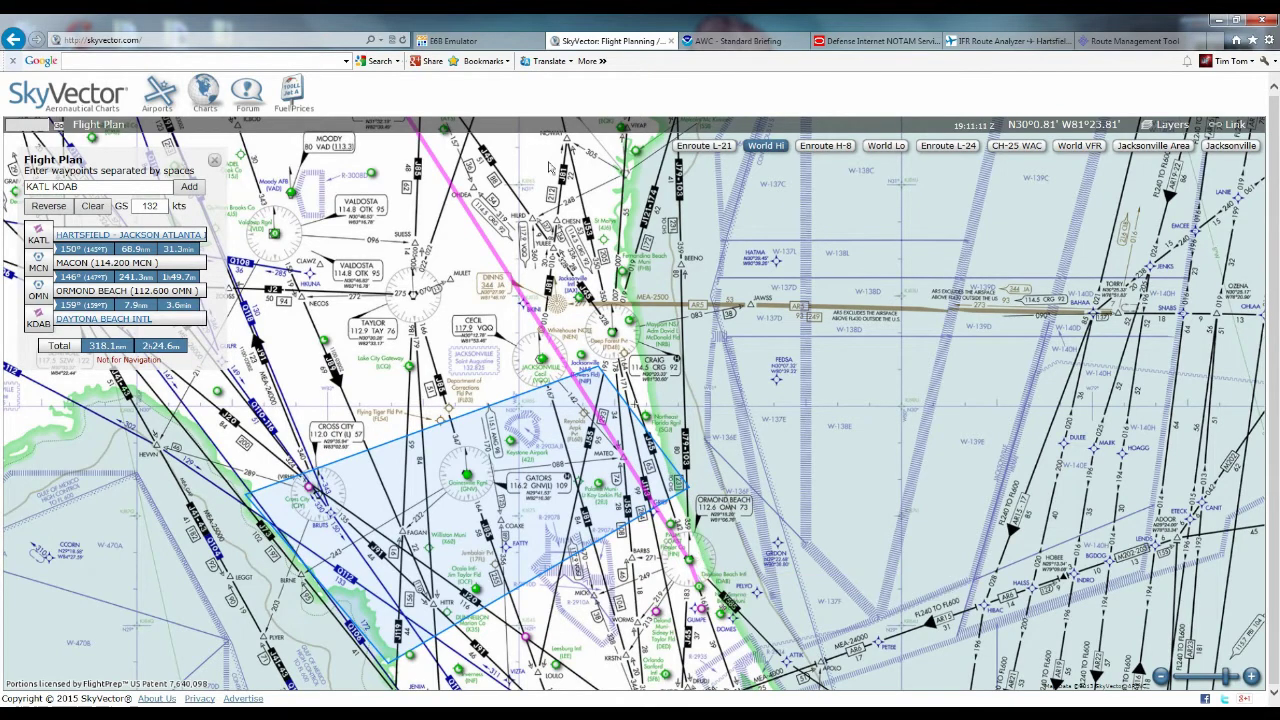
Step: Reroute the leg between Macon and Ormond Beach through the Alma VOR (AMG)
{"action": "left_click_drag", "start_coordinate": [510, 130], "coordinate": [595, 333]}
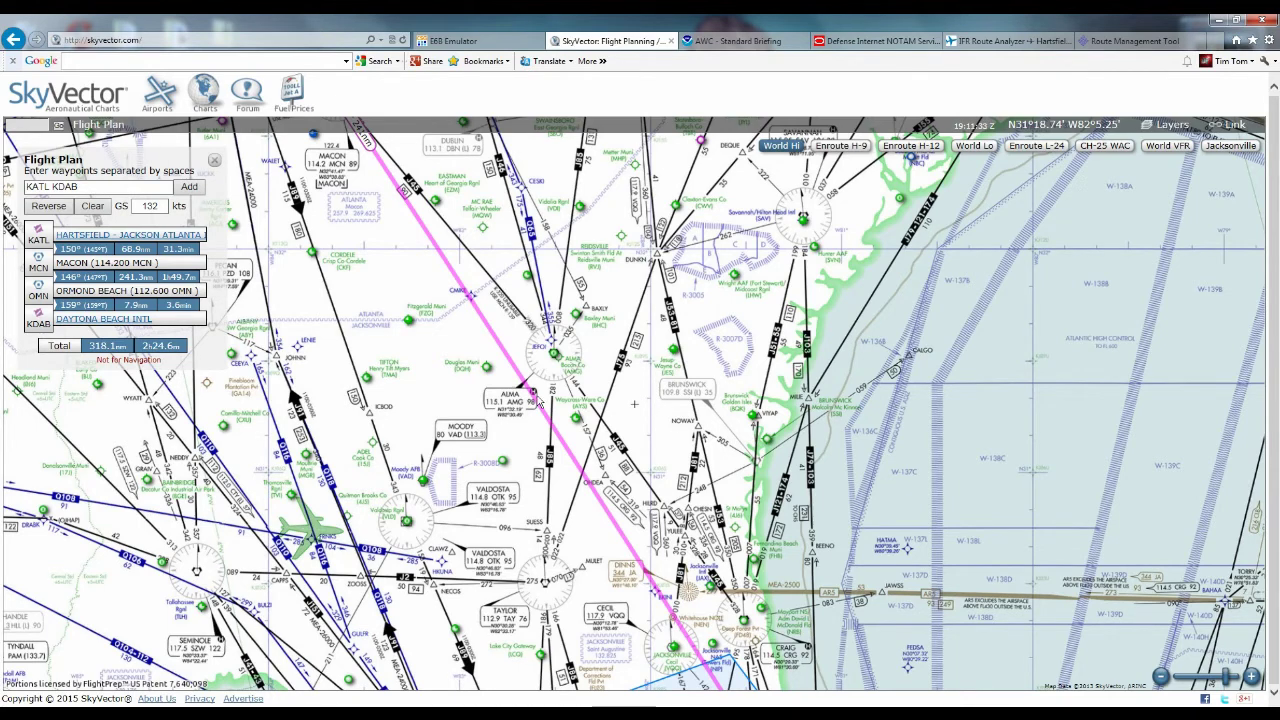
{"action": "left_click_drag", "start_coordinate": [532, 398], "coordinate": [586, 394]}
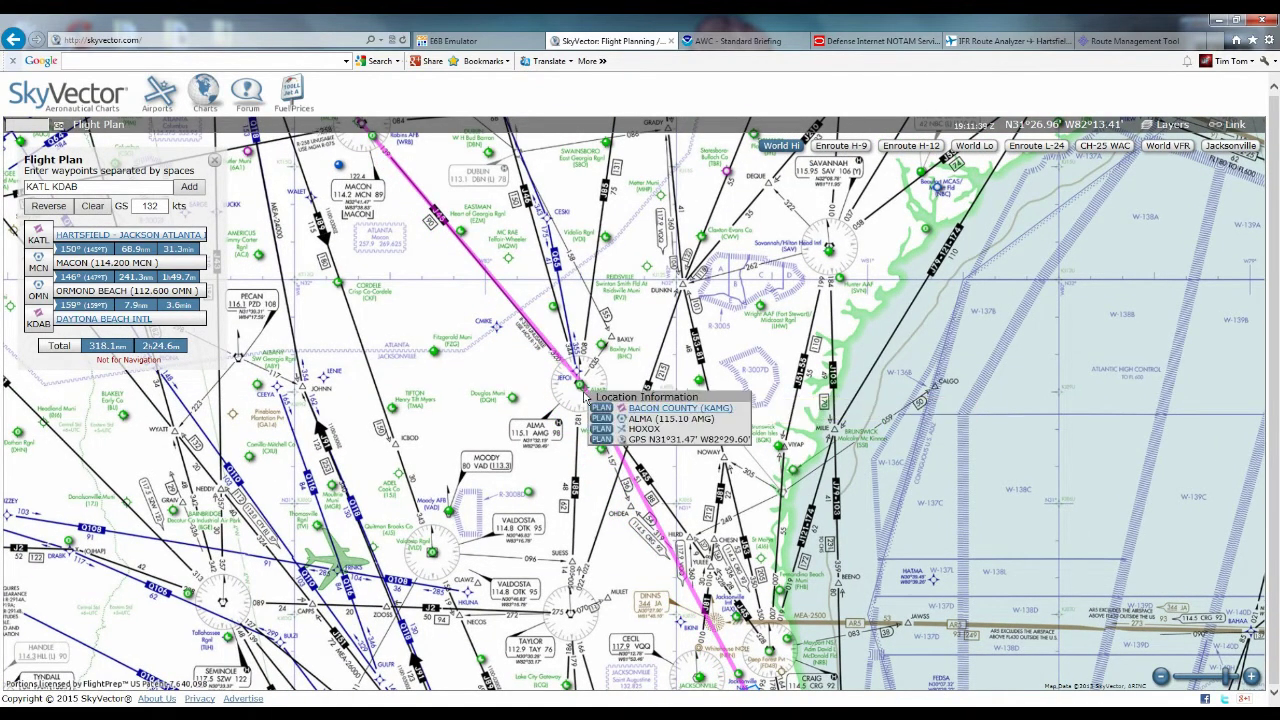
{"action": "left_click", "coordinate": [598, 420]}
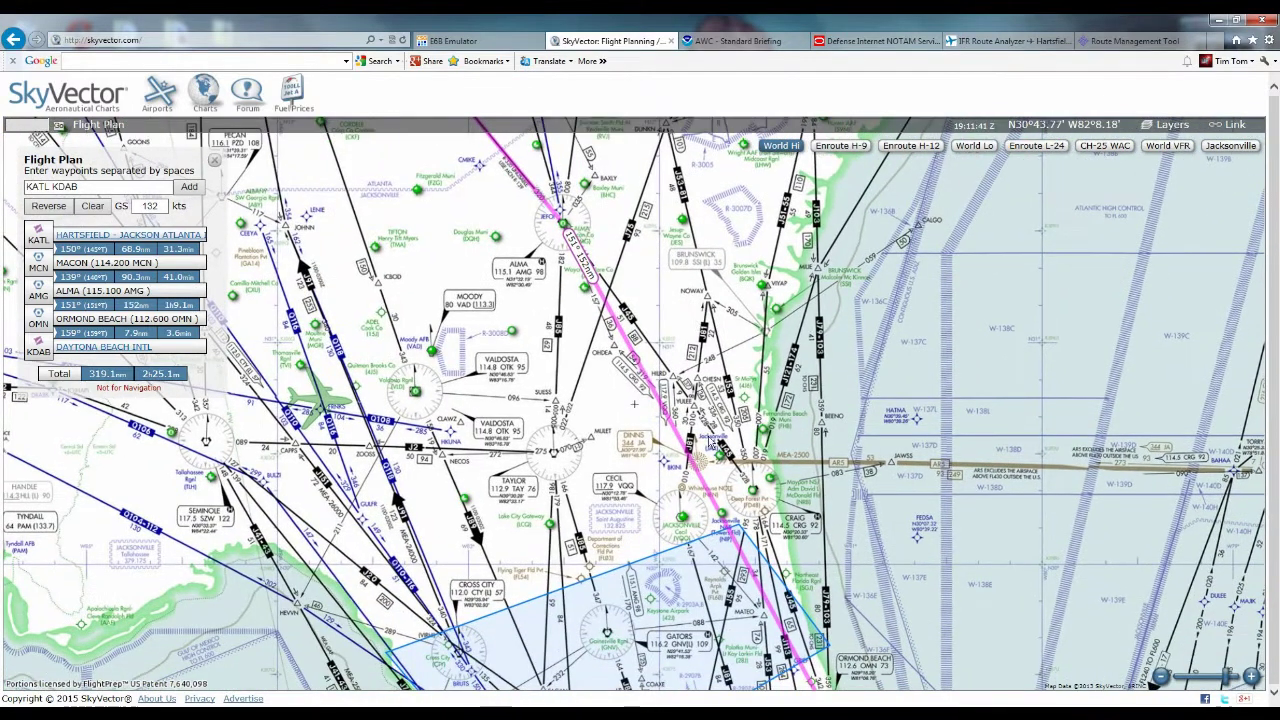
Step: Add the Craig VOR (CRG) to the flight plan and remove the Ormond Beach and Daytona Beach waypoints so Craig follows Alma
{"action": "left_click_drag", "start_coordinate": [704, 486], "coordinate": [762, 500]}
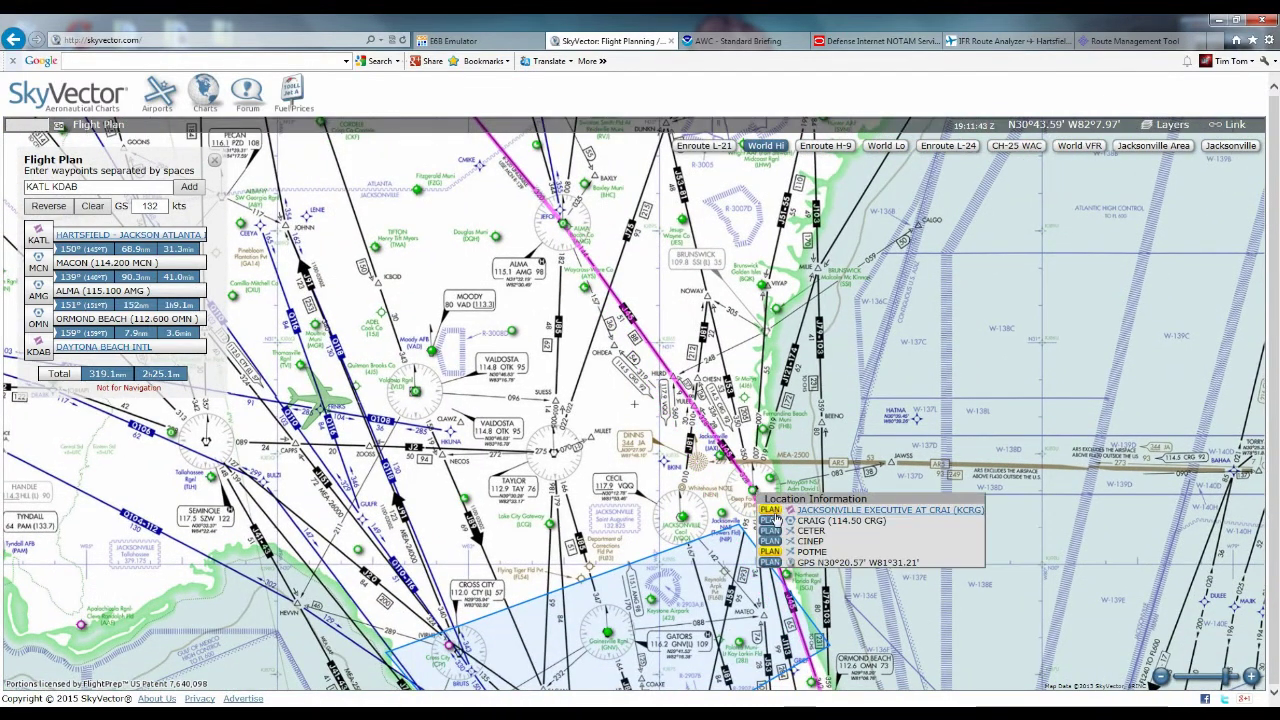
{"action": "left_click", "coordinate": [776, 523]}
{"action": "mouse_move", "coordinate": [38, 334]}
{"action": "left_click", "coordinate": [52, 313]}
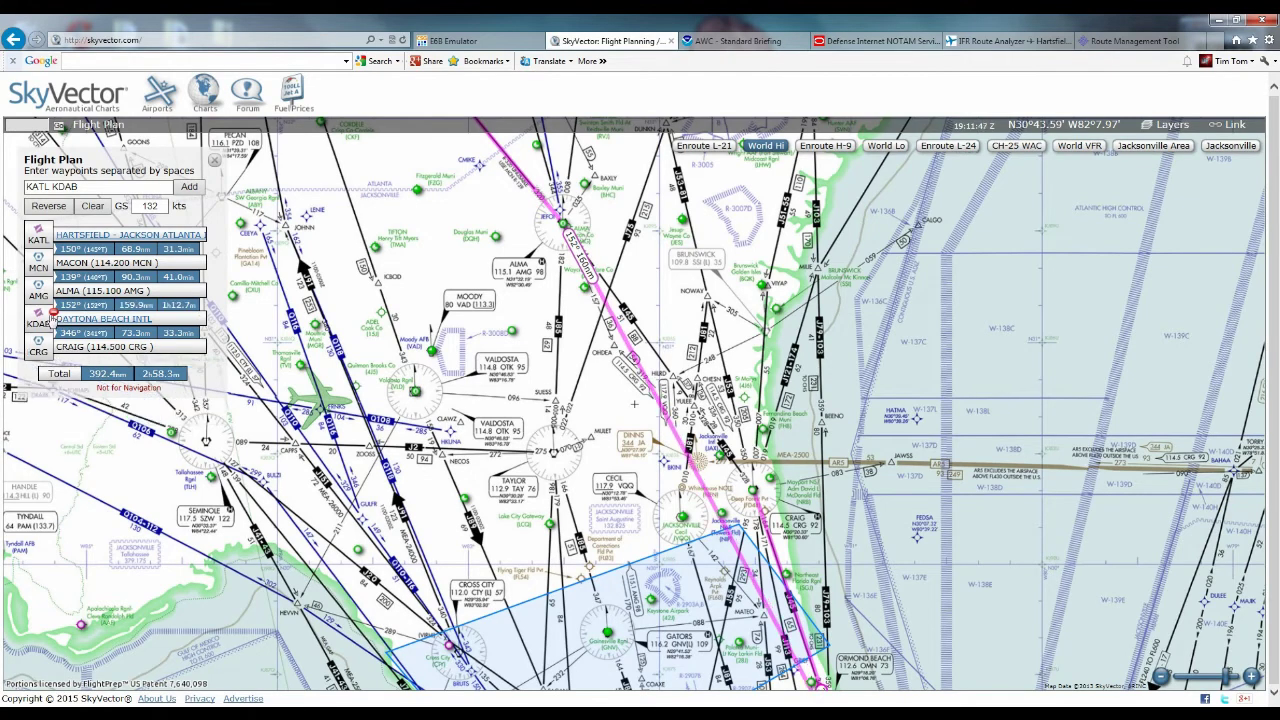
{"action": "left_click", "coordinate": [52, 313]}
Step: Append the Ormond Beach VOR (OMN) and Daytona Beach Intl (KDAB) to the flight plan after Craig
{"action": "left_click_drag", "start_coordinate": [746, 672], "coordinate": [637, 472]}
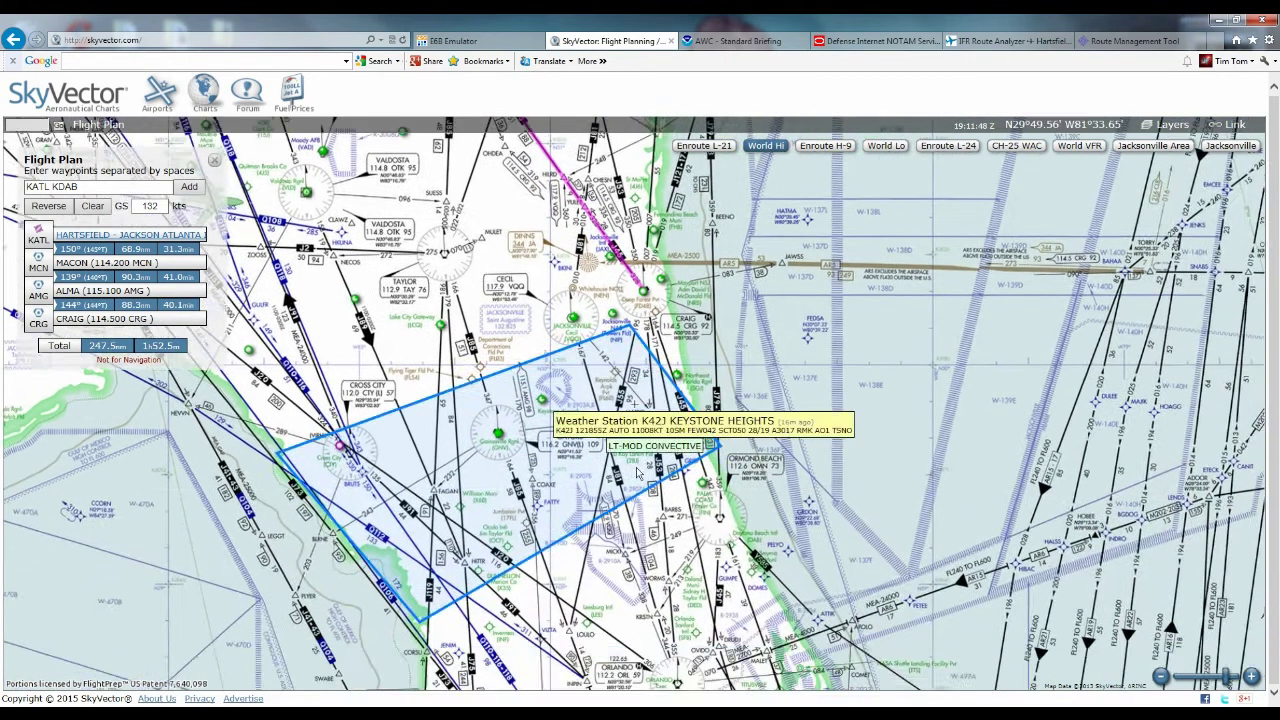
{"action": "left_click", "coordinate": [730, 526]}
{"action": "left_click", "coordinate": [739, 549]}
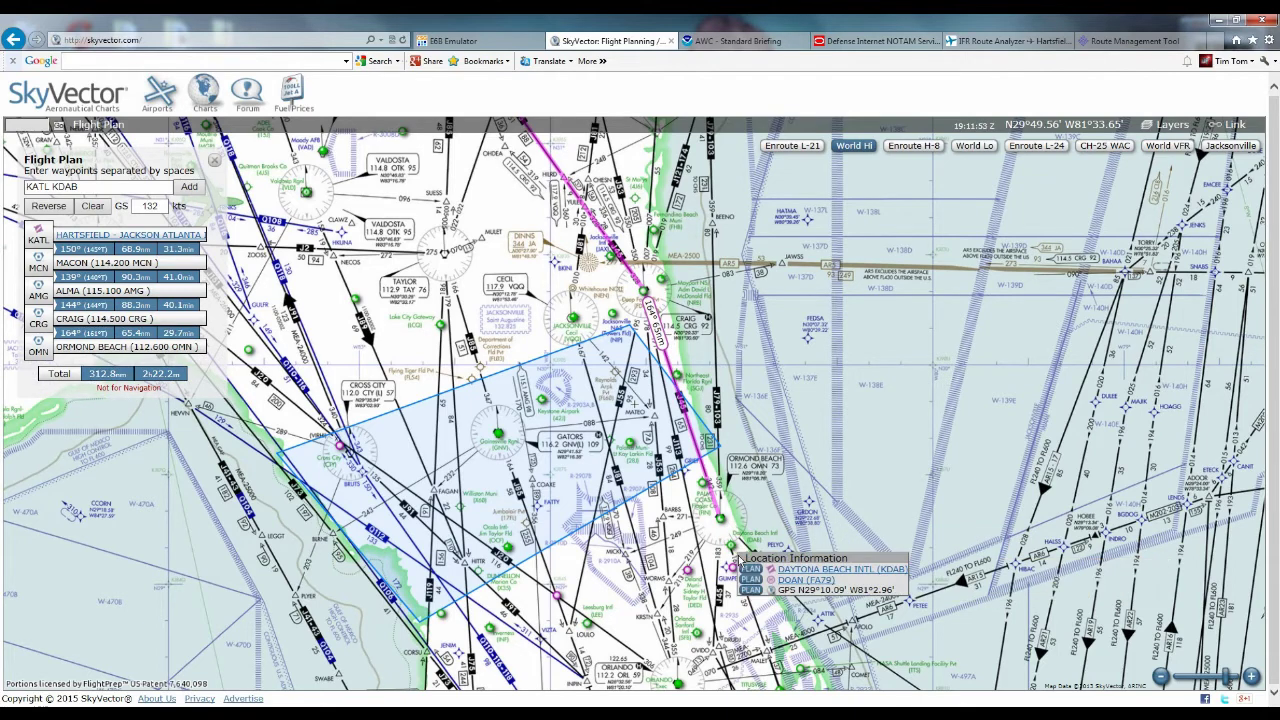
{"action": "left_click", "coordinate": [738, 560]}
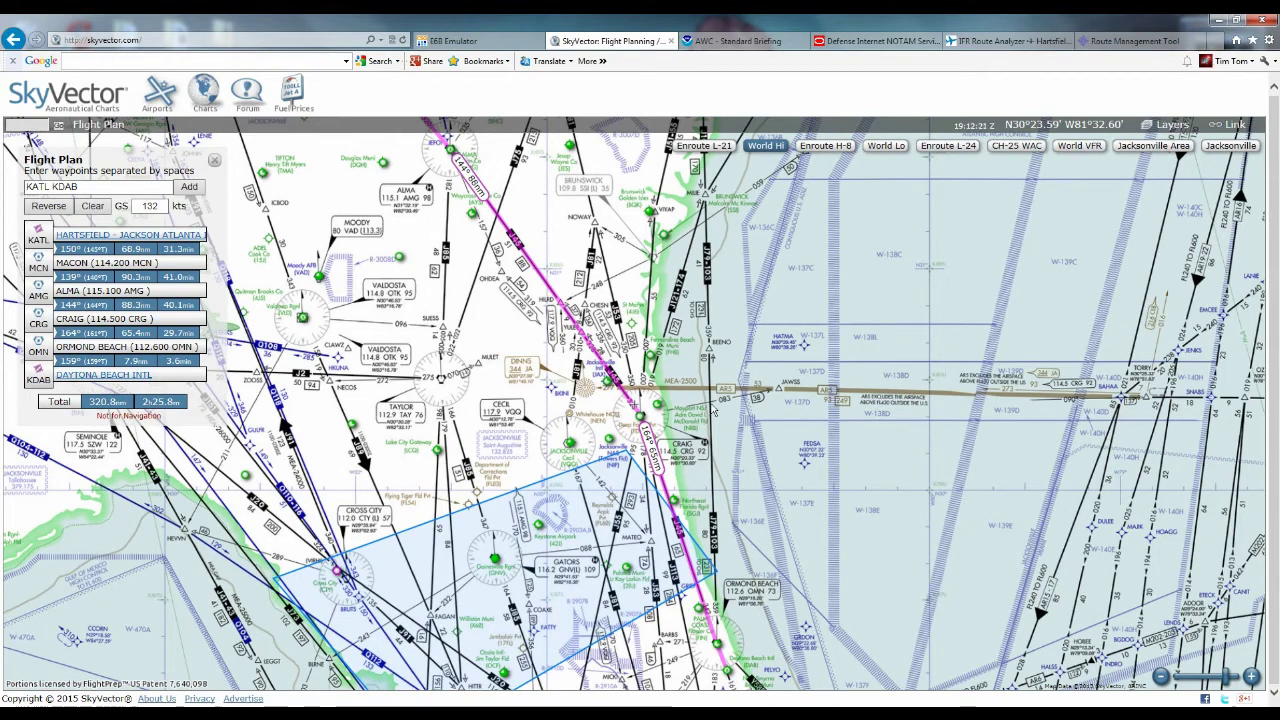
Step: Examine the route's final legs into Daytona Beach and review the departure, arrival, alternate, distance, time and fuel notes in WordPad
{"action": "left_click_drag", "start_coordinate": [714, 411], "coordinate": [632, 121]}
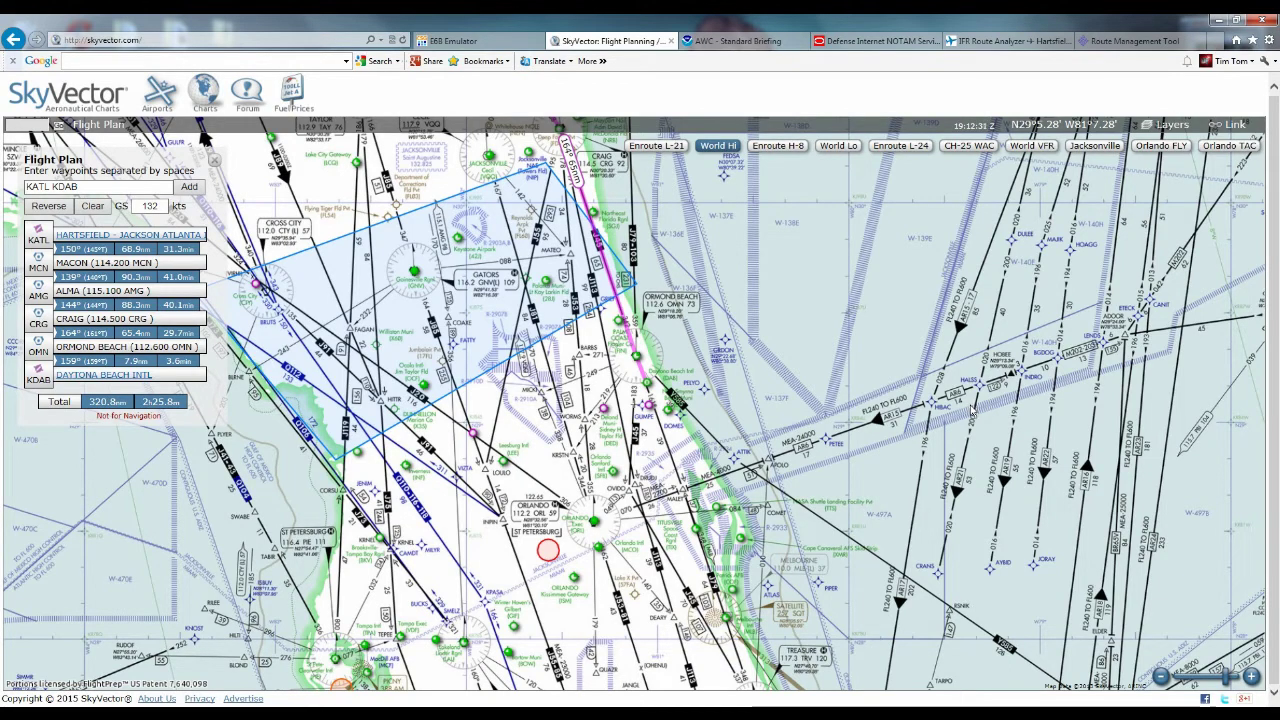
{"action": "left_click_drag", "start_coordinate": [752, 292], "coordinate": [743, 479]}
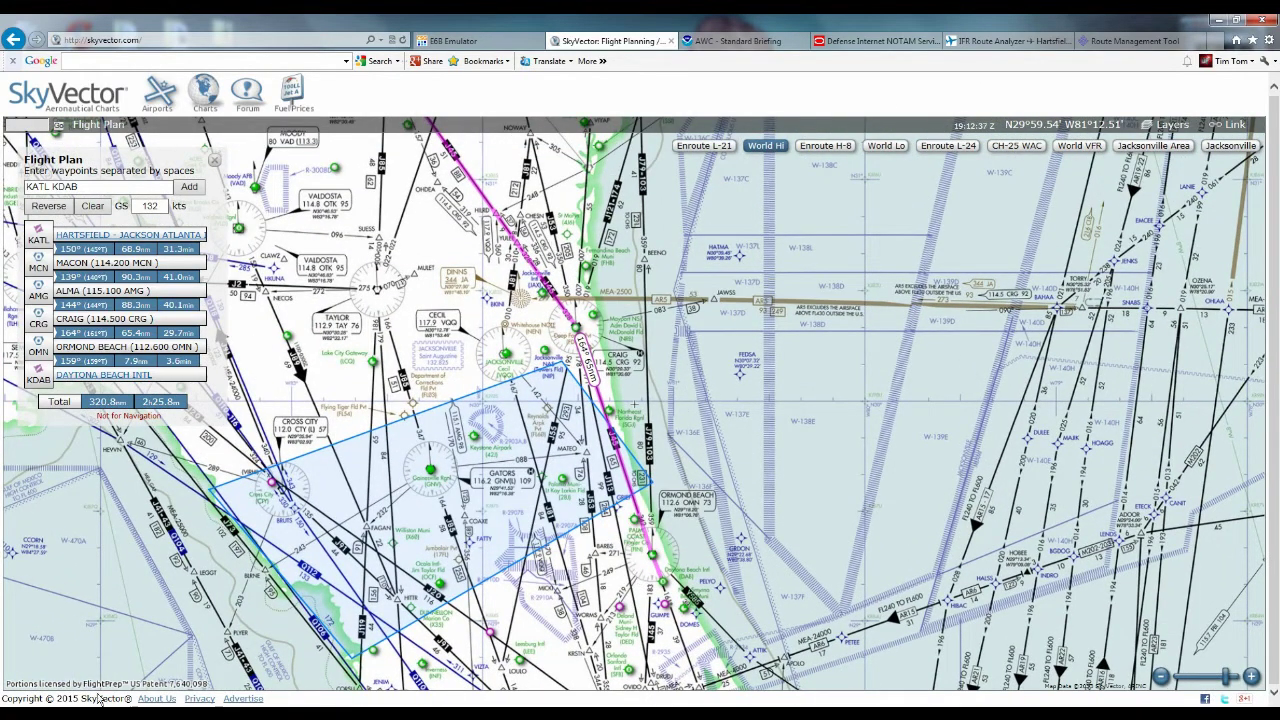
{"action": "key", "text": "alt+Tab"}
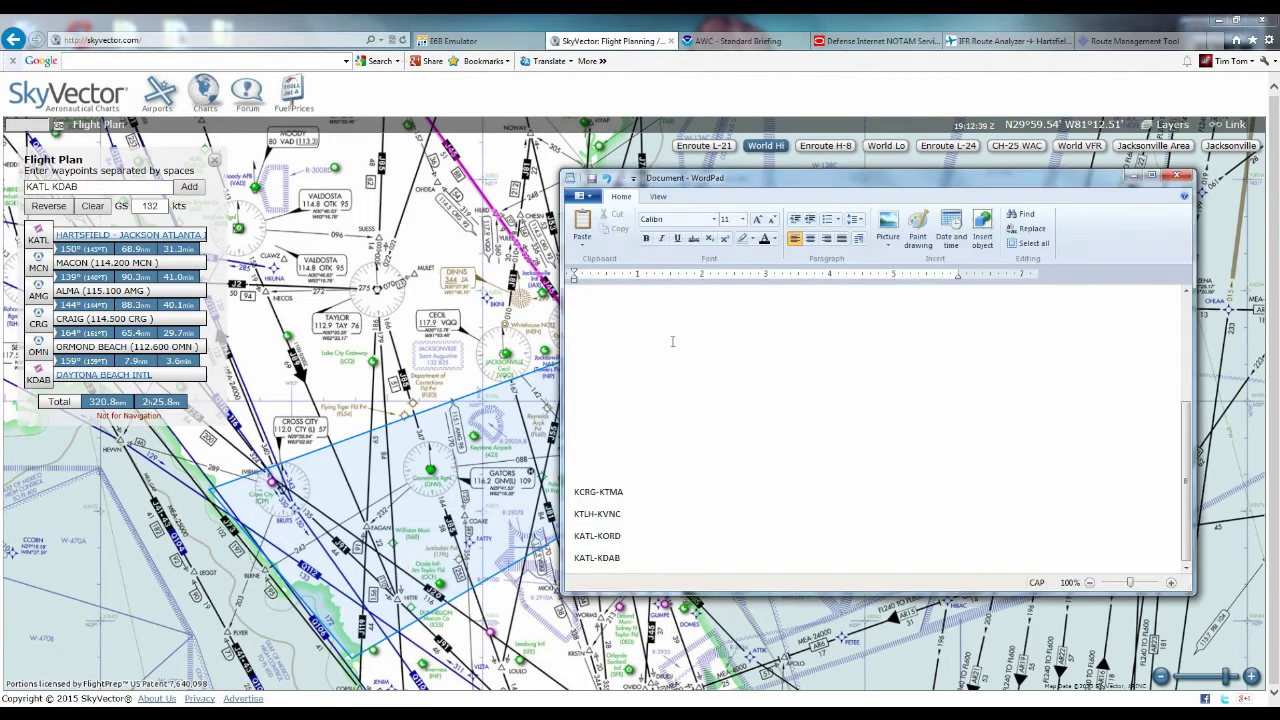
{"action": "scroll", "coordinate": [640, 468], "scroll_direction": "up", "scroll_amount": 3}
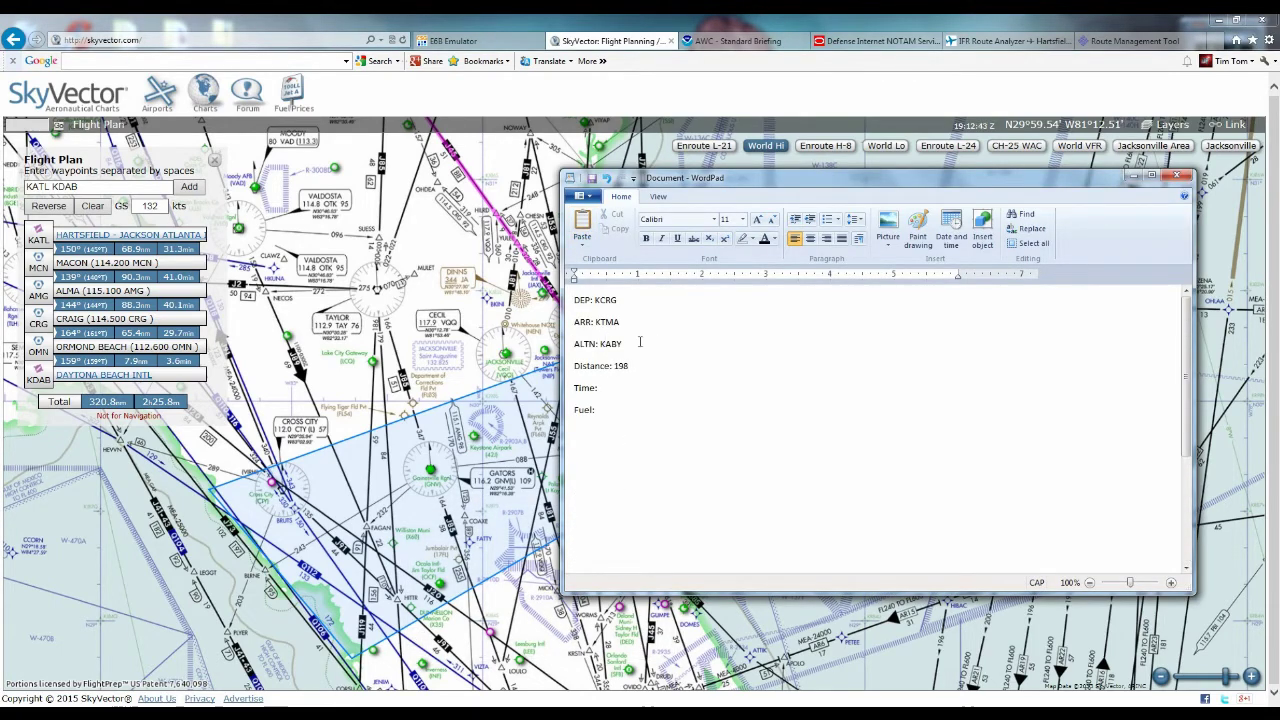
{"action": "left_click", "coordinate": [457, 368]}
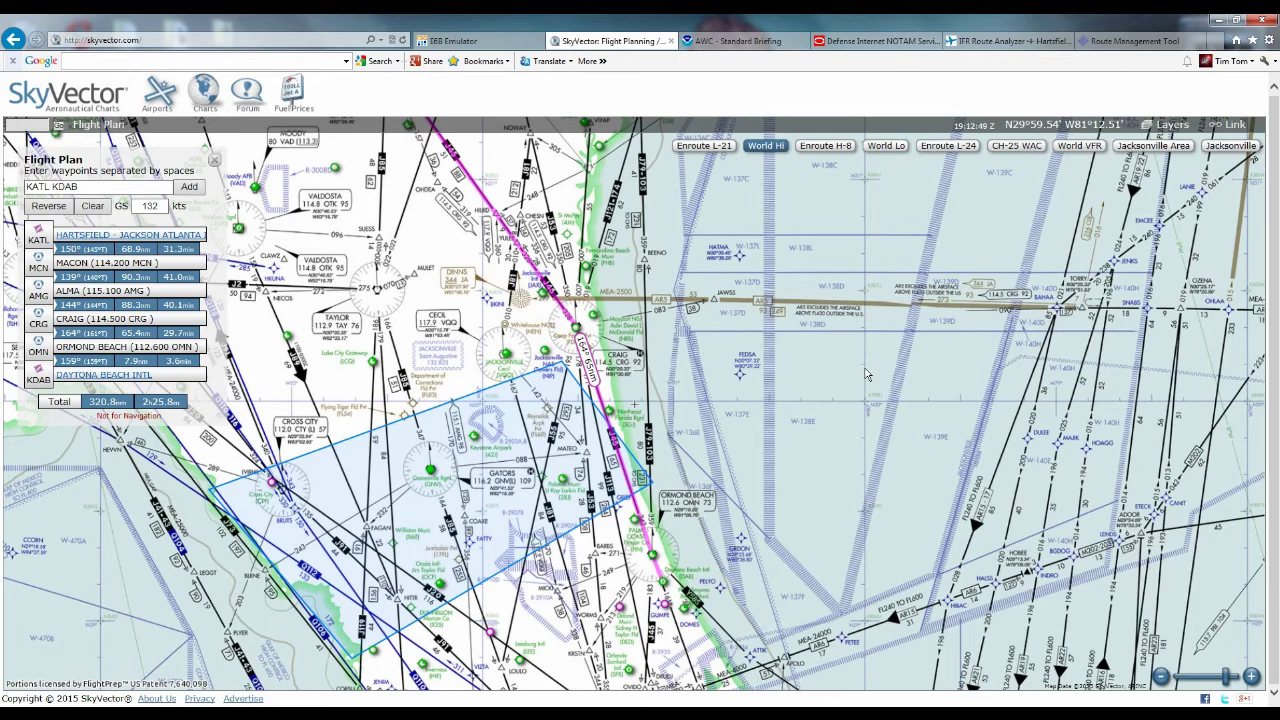
{"action": "left_click_drag", "start_coordinate": [870, 376], "coordinate": [802, 378]}
{"action": "left_click_drag", "start_coordinate": [617, 268], "coordinate": [747, 403]}
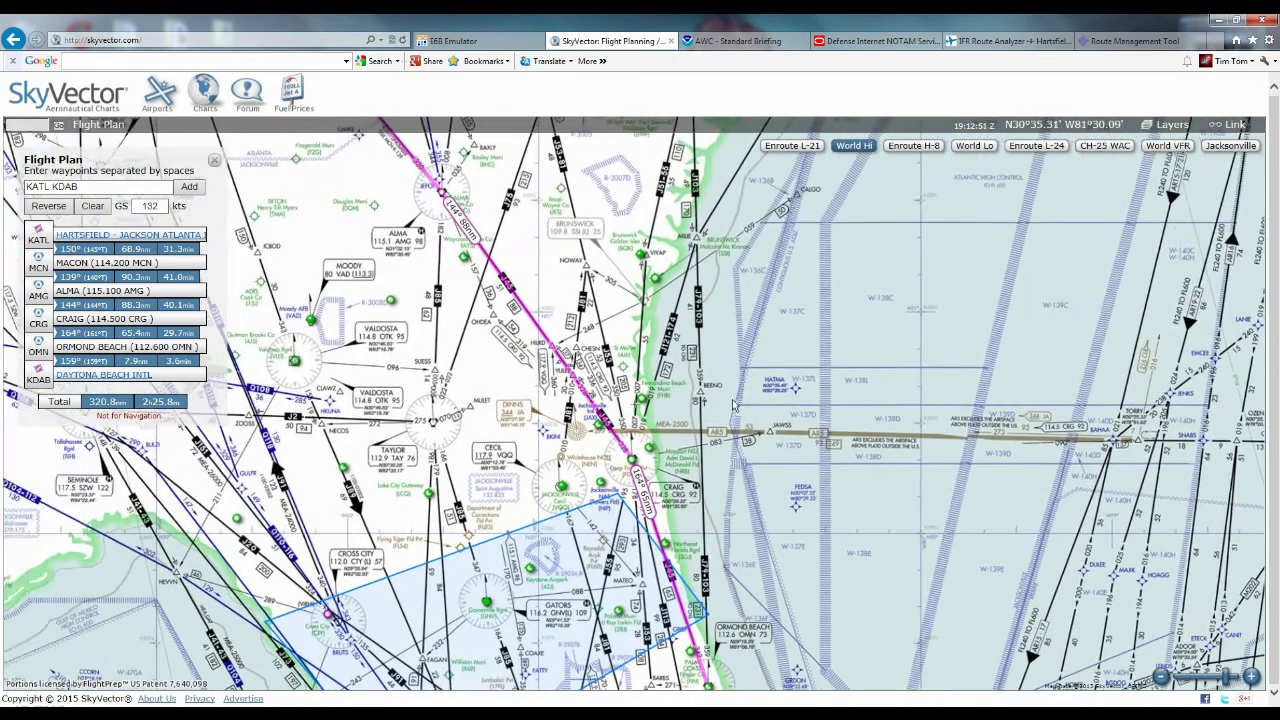
{"action": "key", "text": "alt+Tab"}
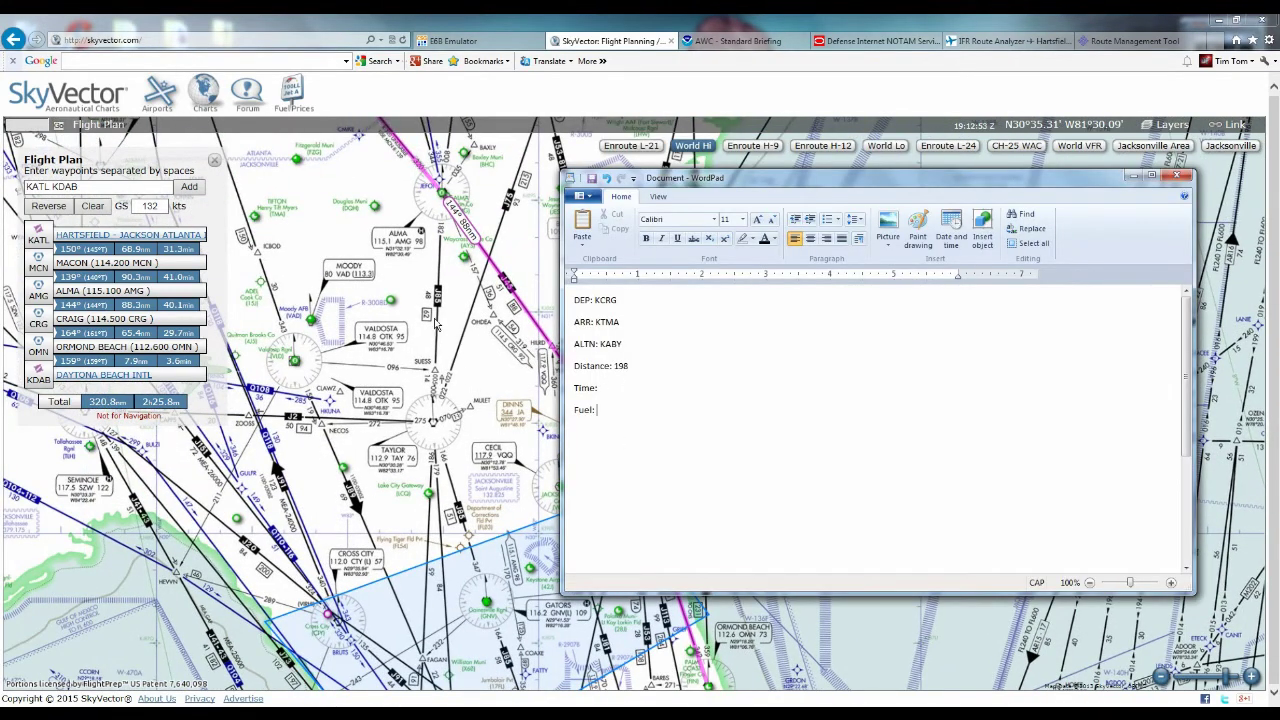
{"action": "left_click", "coordinate": [451, 410]}
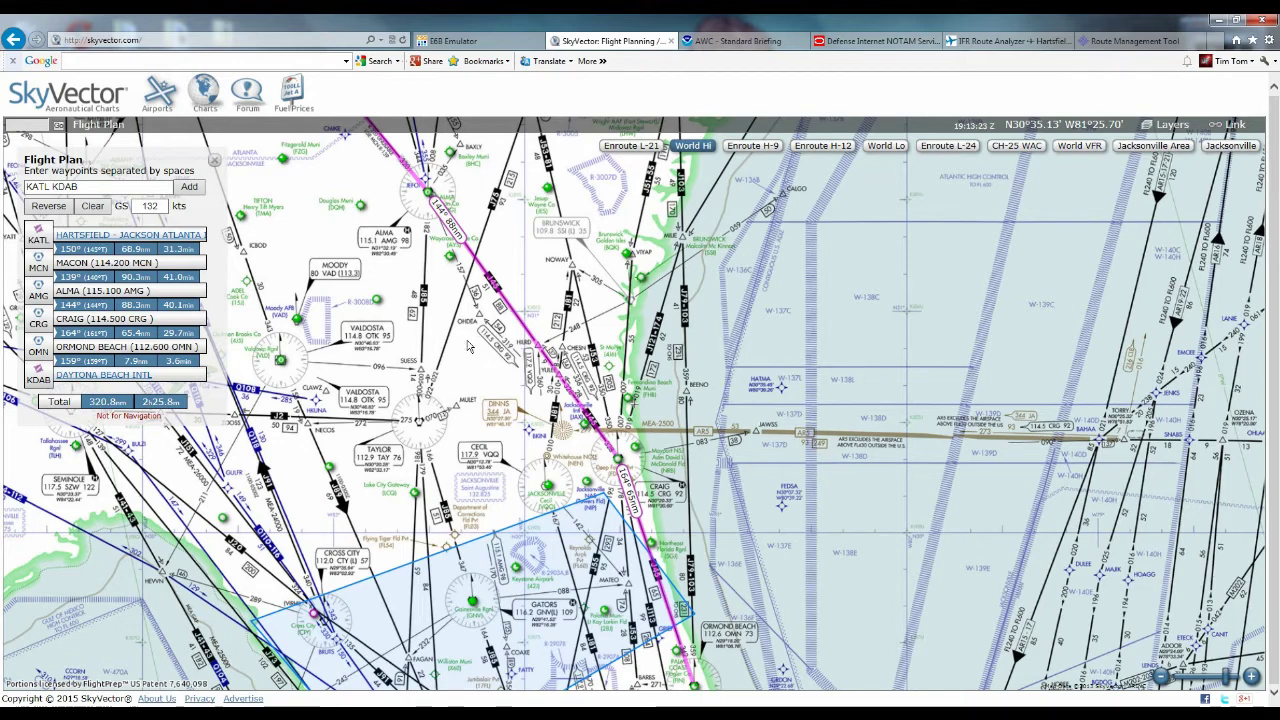
Step: Examine the planned route on the high enroute chart between Ormond Beach, Craig, Alma and Macon
{"action": "left_click_drag", "start_coordinate": [544, 288], "coordinate": [548, 396]}
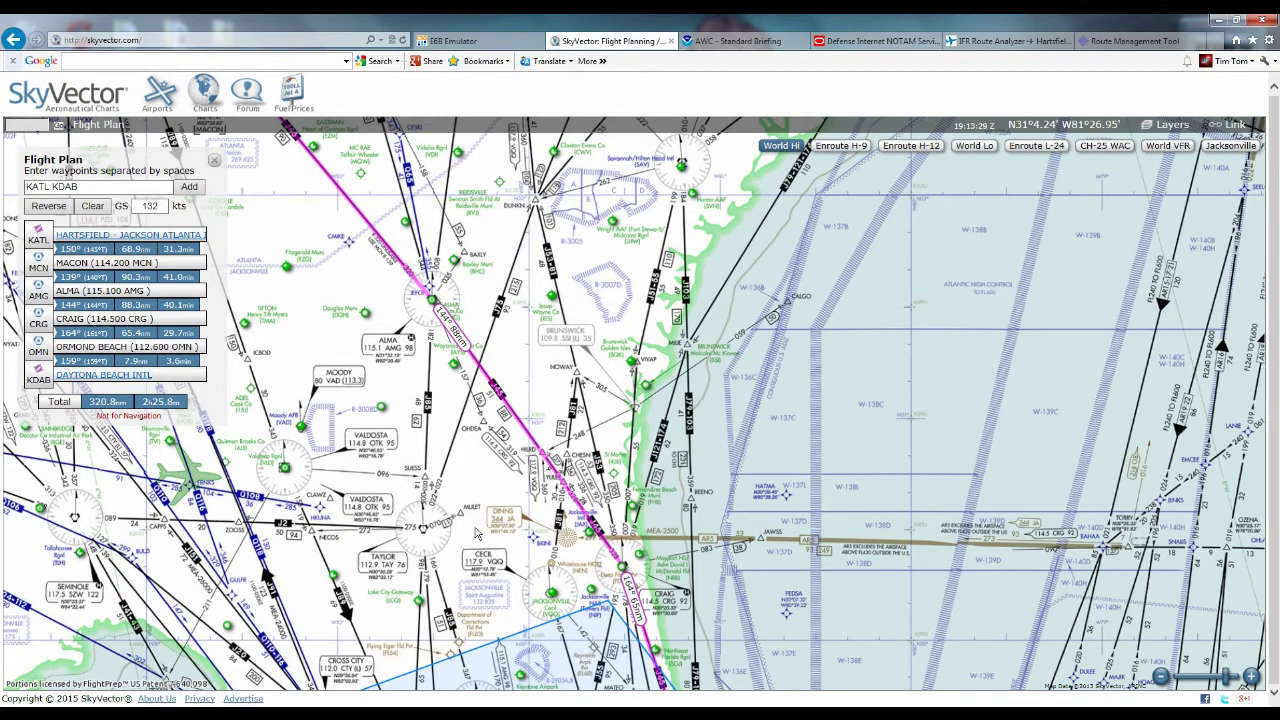
{"action": "left_click_drag", "start_coordinate": [463, 507], "coordinate": [572, 385]}
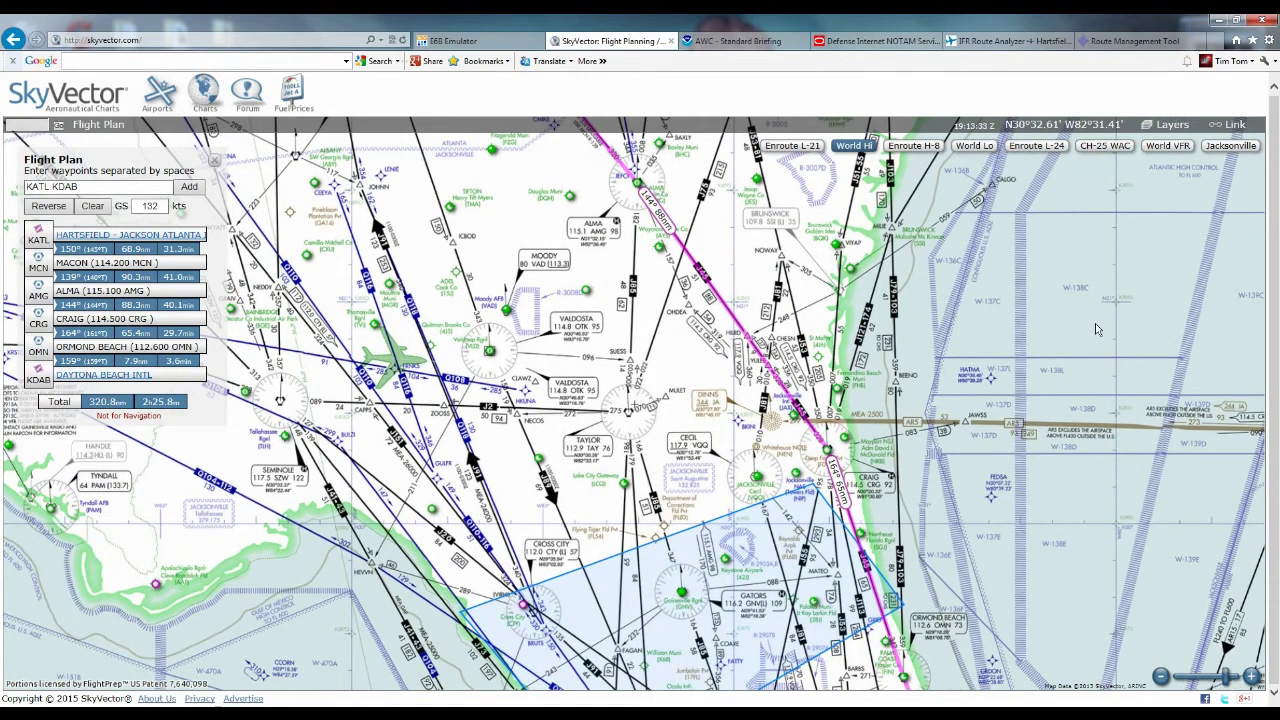
{"action": "left_click_drag", "start_coordinate": [988, 520], "coordinate": [900, 484]}
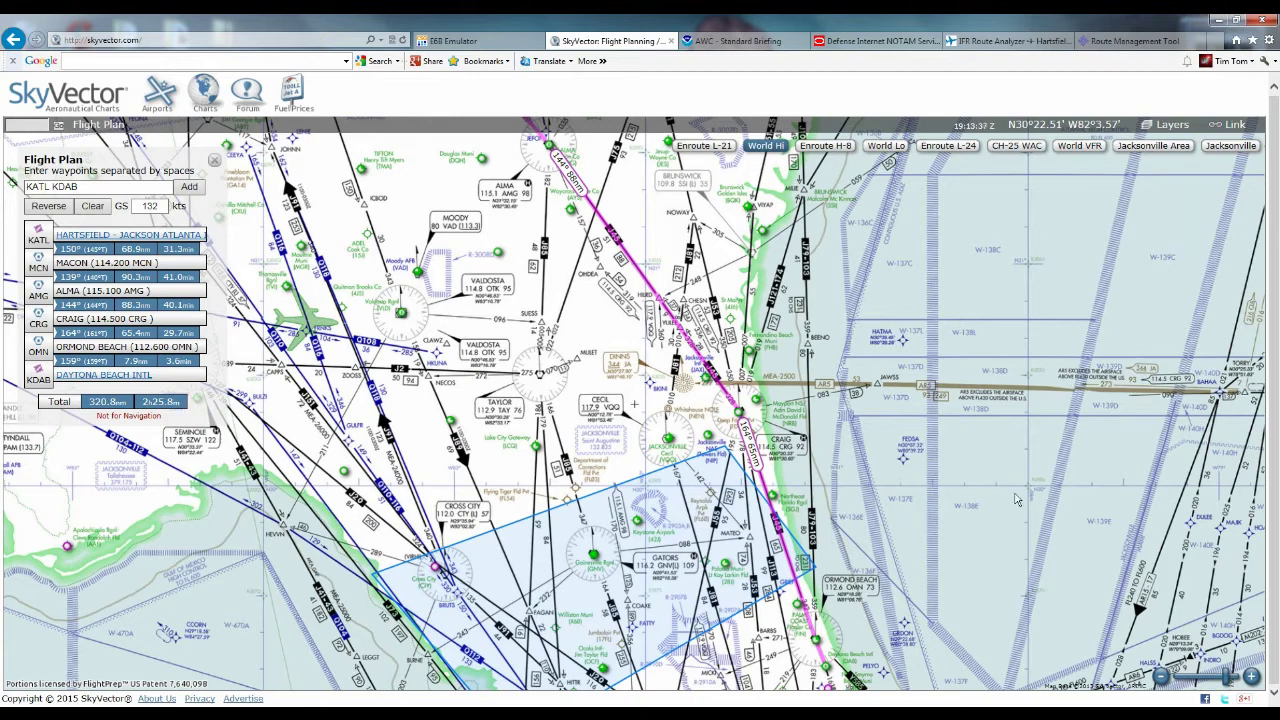
{"action": "left_click_drag", "start_coordinate": [1000, 530], "coordinate": [856, 454]}
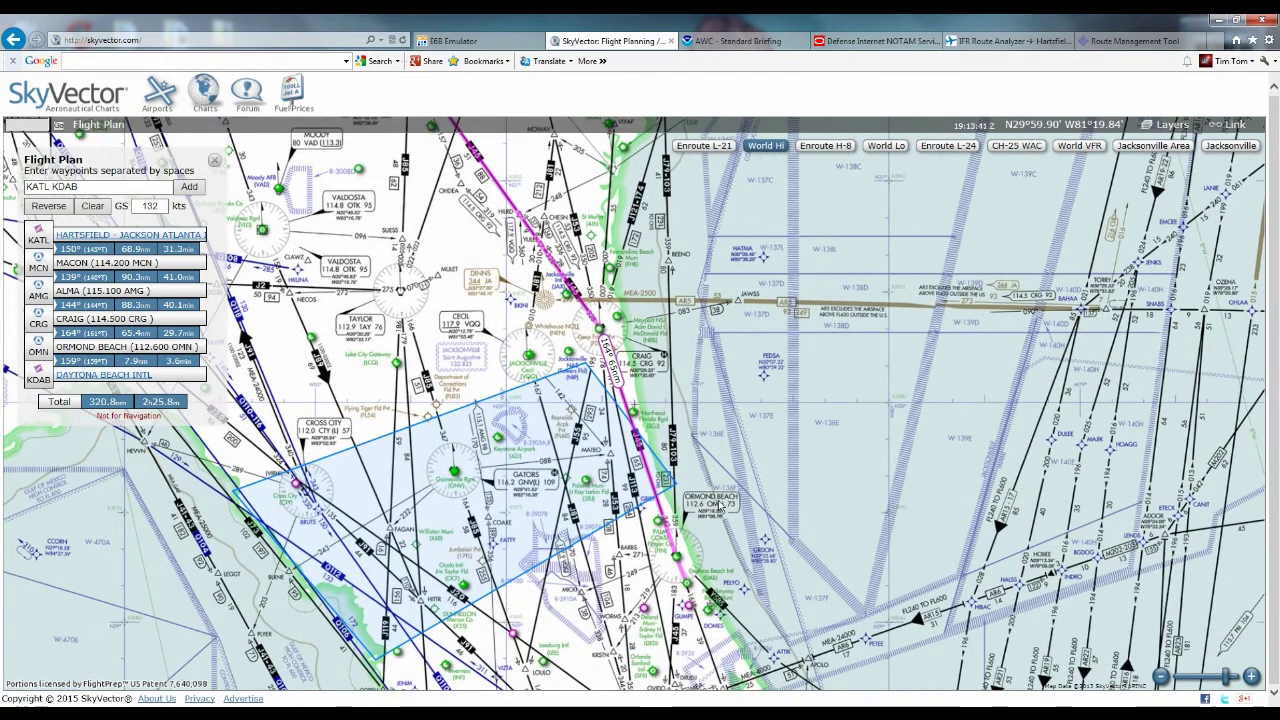
{"action": "left_click_drag", "start_coordinate": [404, 262], "coordinate": [421, 346]}
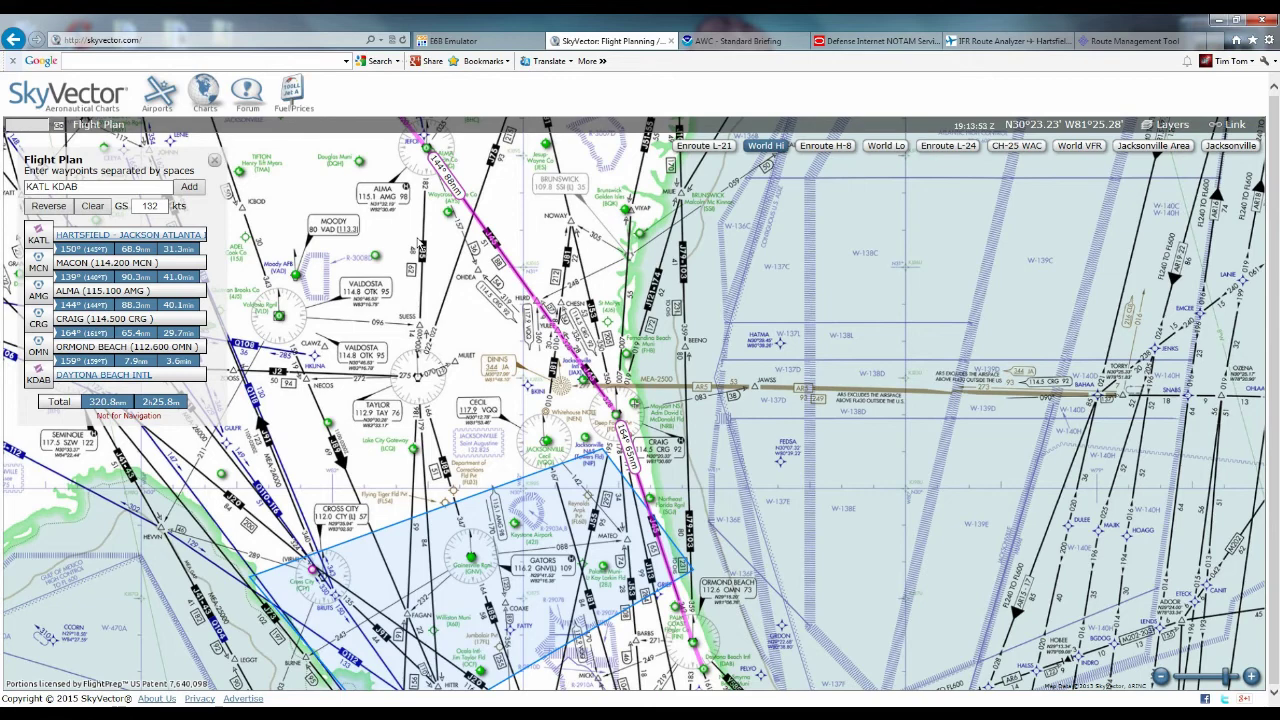
{"action": "left_click_drag", "start_coordinate": [564, 253], "coordinate": [619, 458]}
{"action": "mouse_move", "coordinate": [650, 535]}
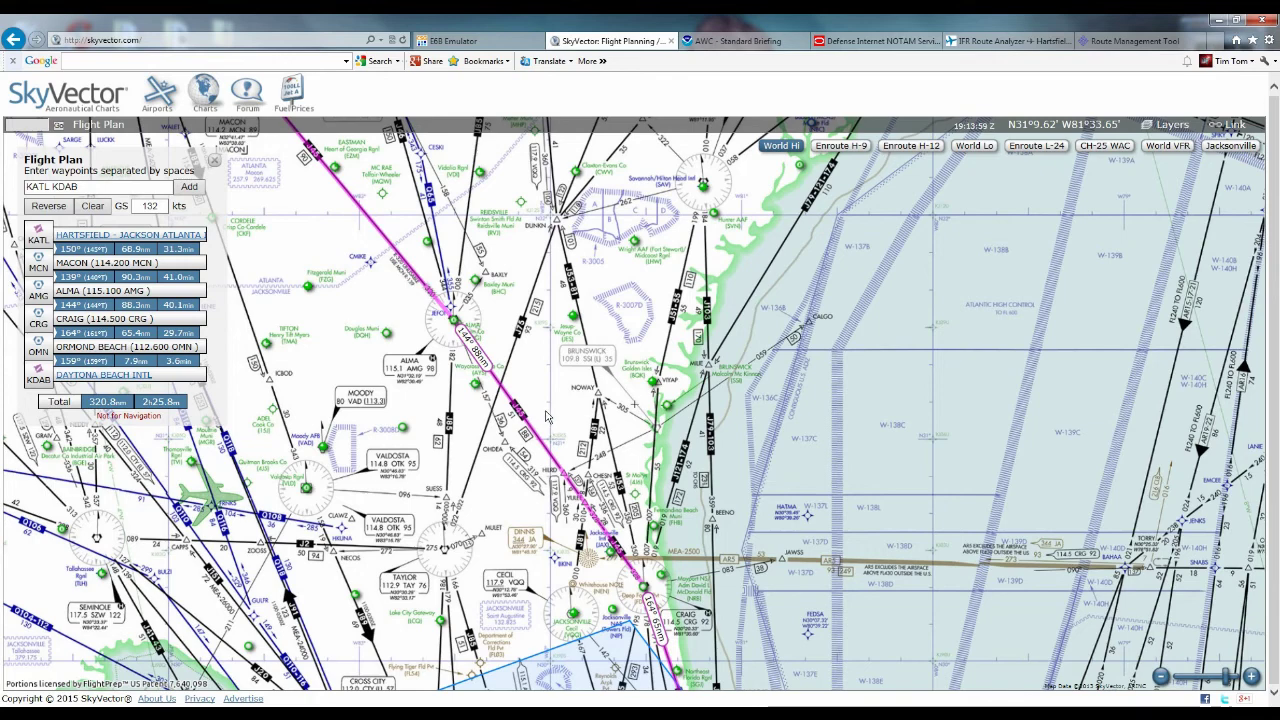
{"action": "left_click_drag", "start_coordinate": [456, 228], "coordinate": [474, 290]}
{"action": "left_click_drag", "start_coordinate": [310, 160], "coordinate": [328, 225]}
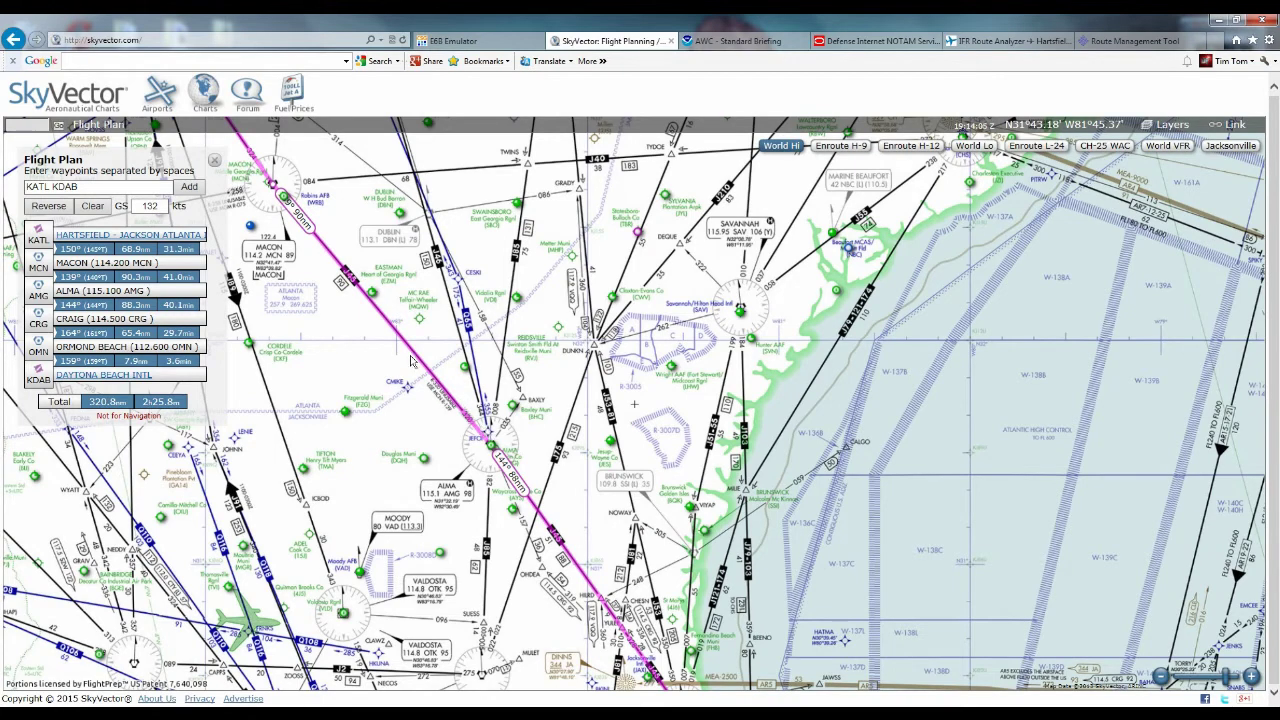
{"action": "key", "text": "Down"}
{"action": "key", "text": "Right"}
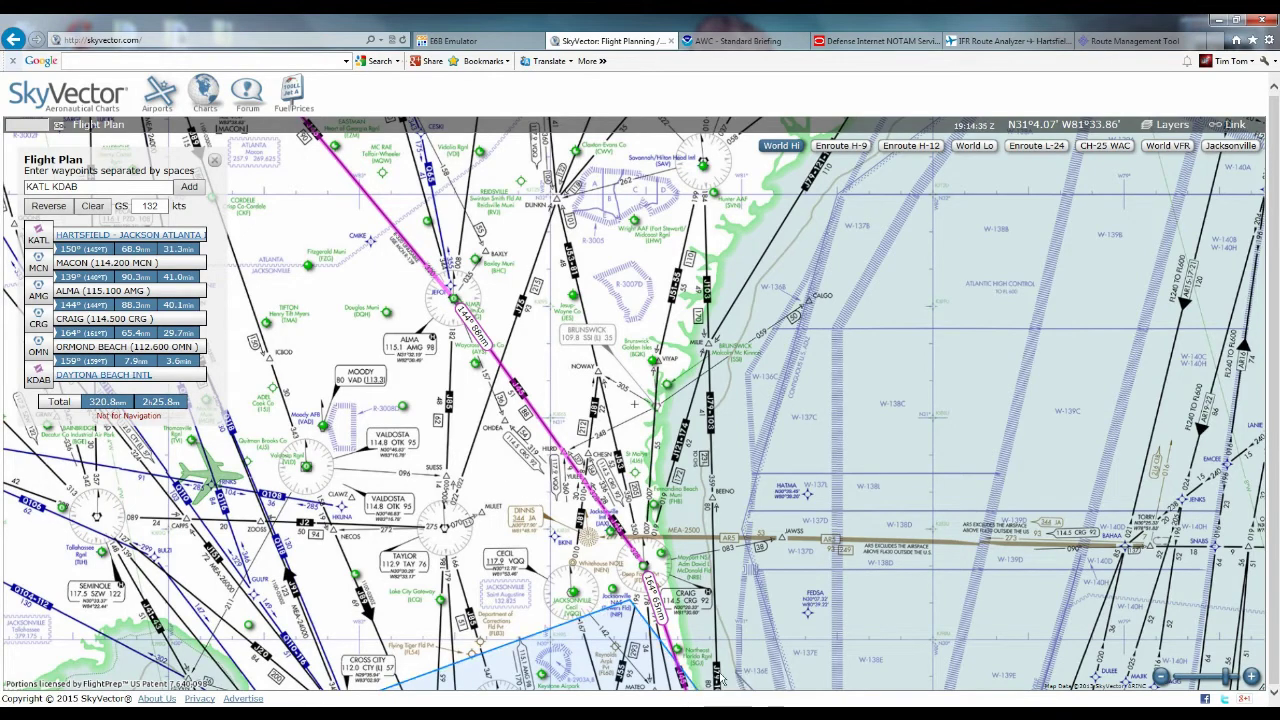
Step: Examine the high-altitude airways from the Jacksonville coast west past Tallahassee to the Florida Panhandle and back
{"action": "left_click_drag", "start_coordinate": [777, 594], "coordinate": [772, 411]}
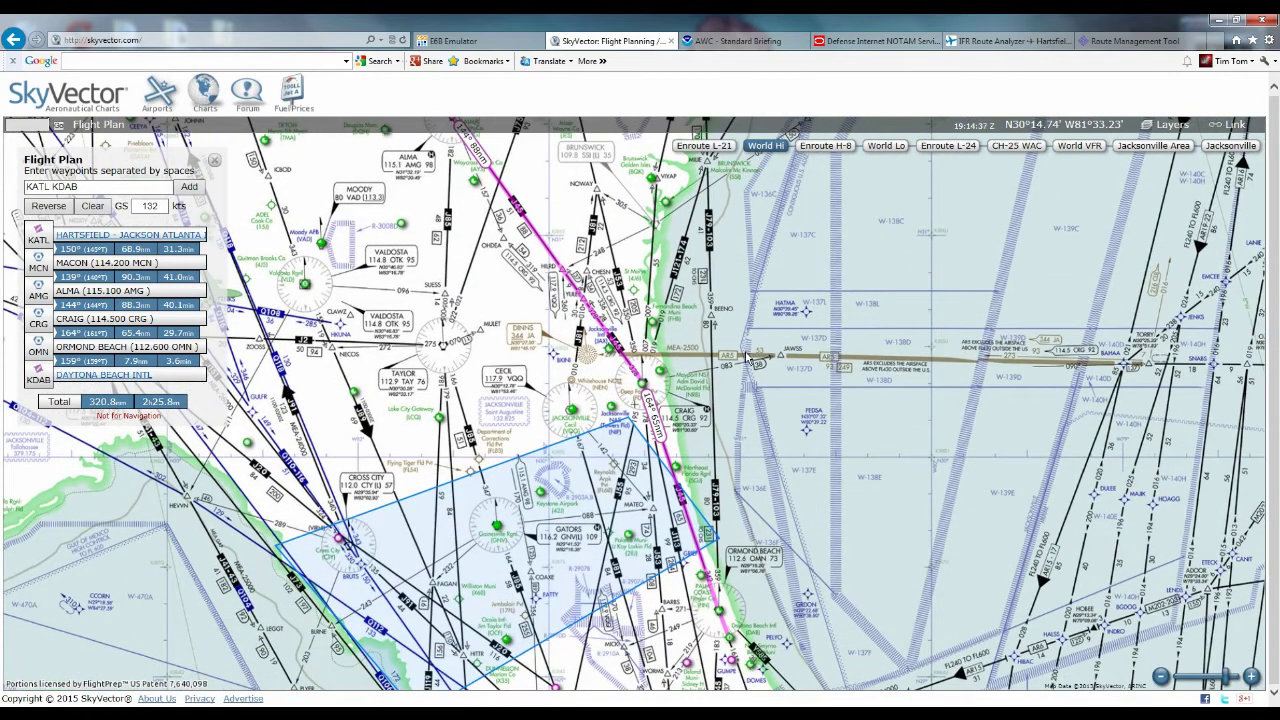
{"action": "left_click_drag", "start_coordinate": [794, 460], "coordinate": [790, 530]}
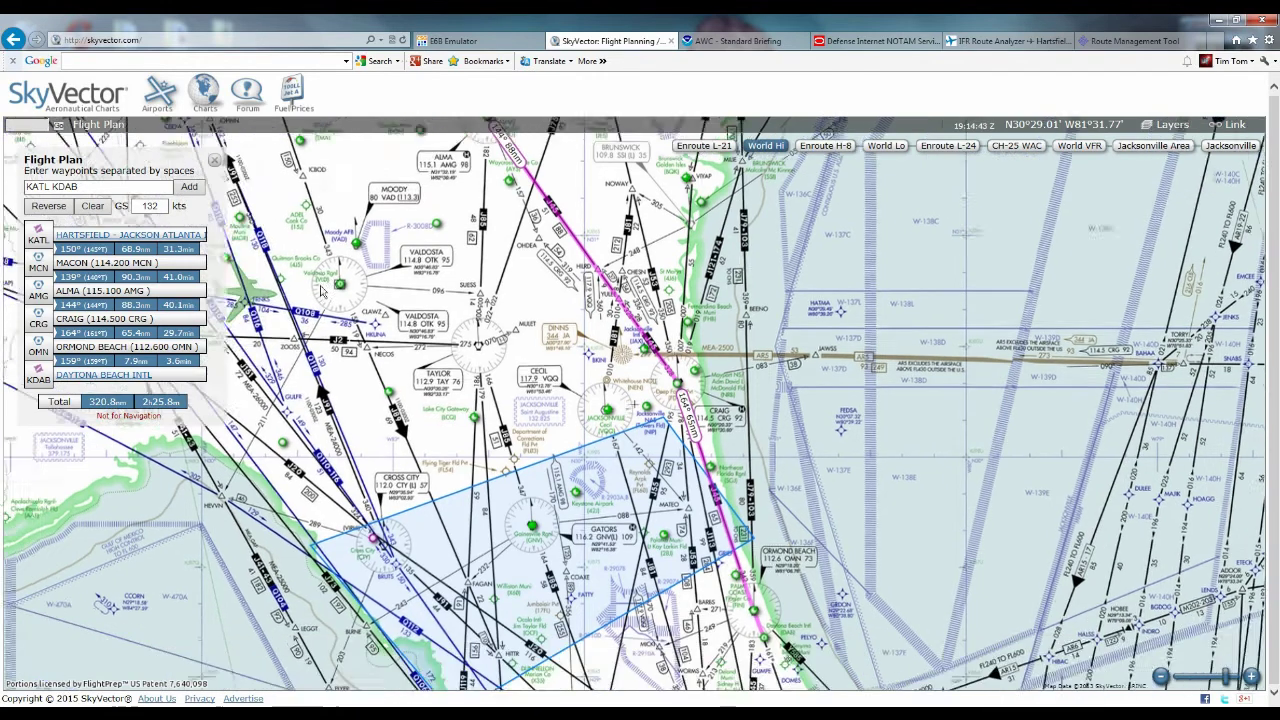
{"action": "left_click_drag", "start_coordinate": [265, 370], "coordinate": [478, 397]}
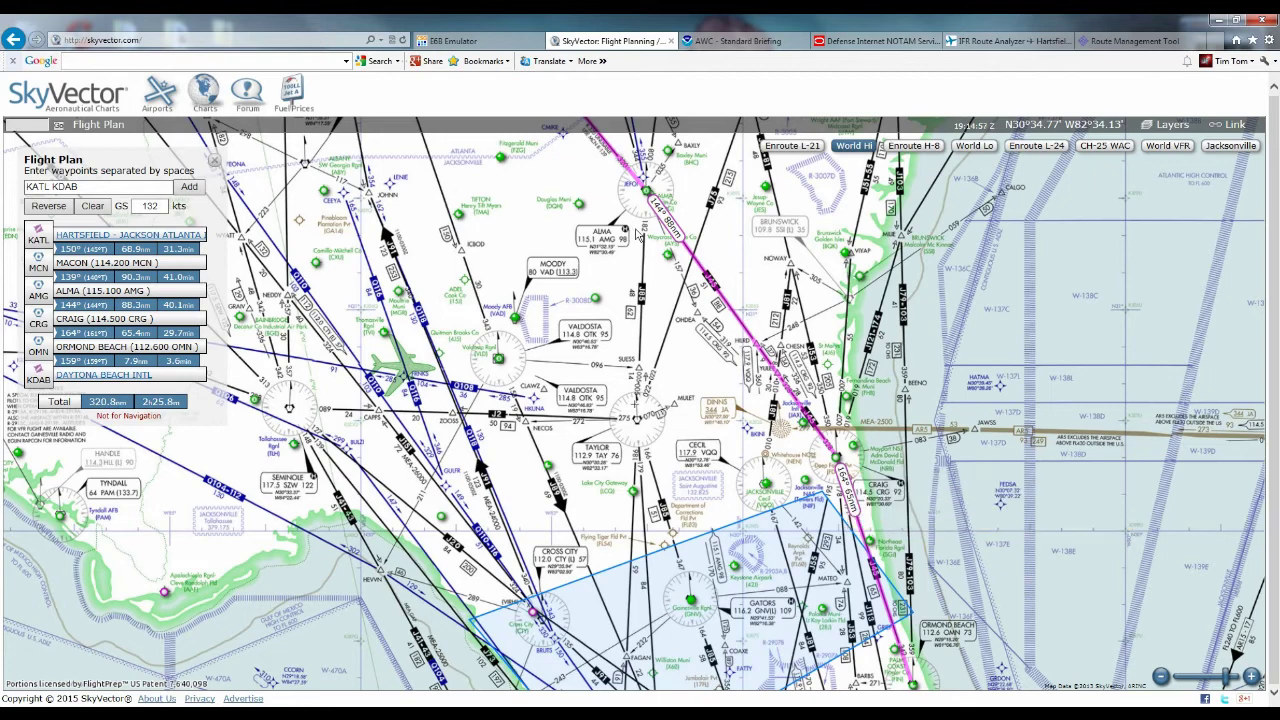
{"action": "key", "text": "Left"}
{"action": "key", "text": "Left"}
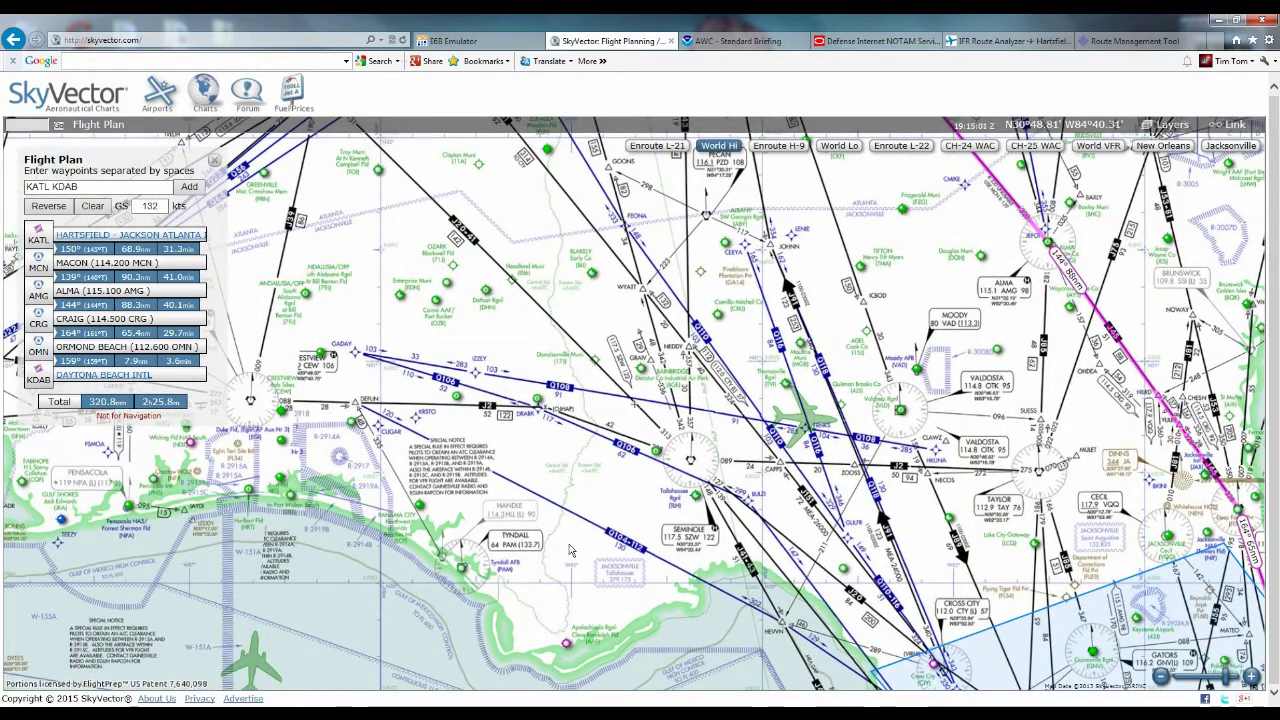
{"action": "left_click_drag", "start_coordinate": [578, 550], "coordinate": [543, 515]}
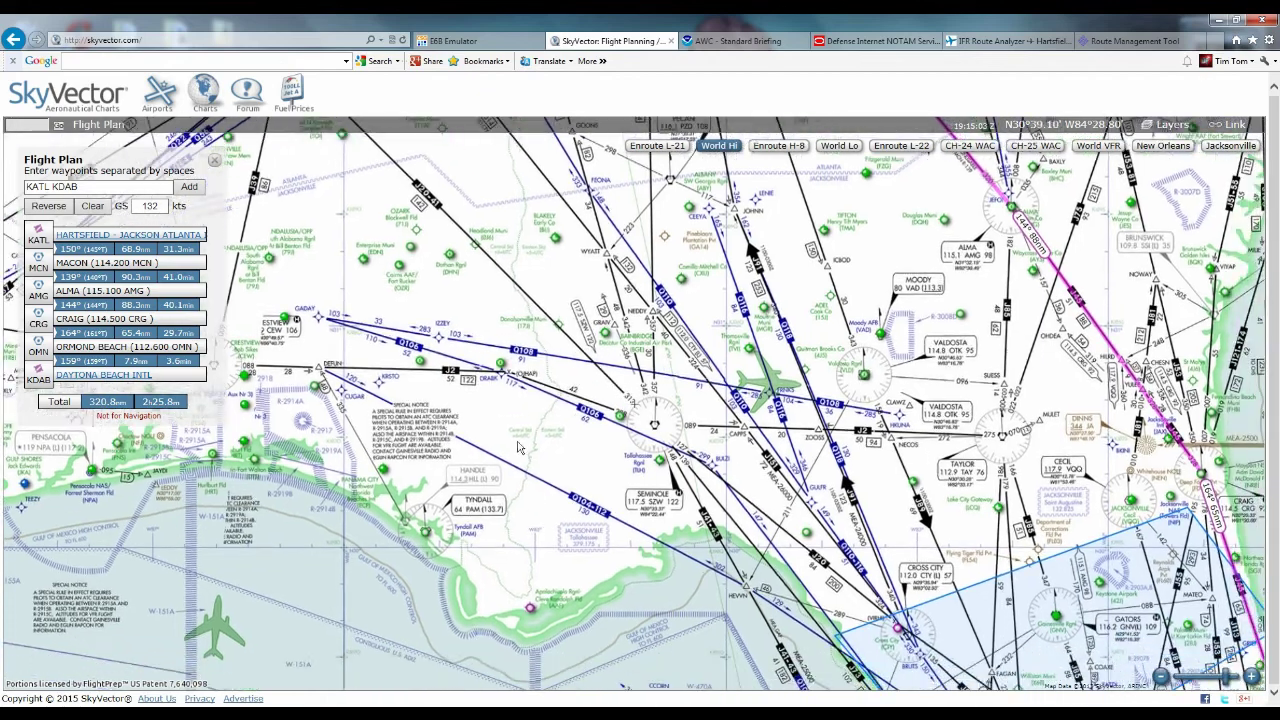
{"action": "left_click_drag", "start_coordinate": [517, 423], "coordinate": [508, 440]}
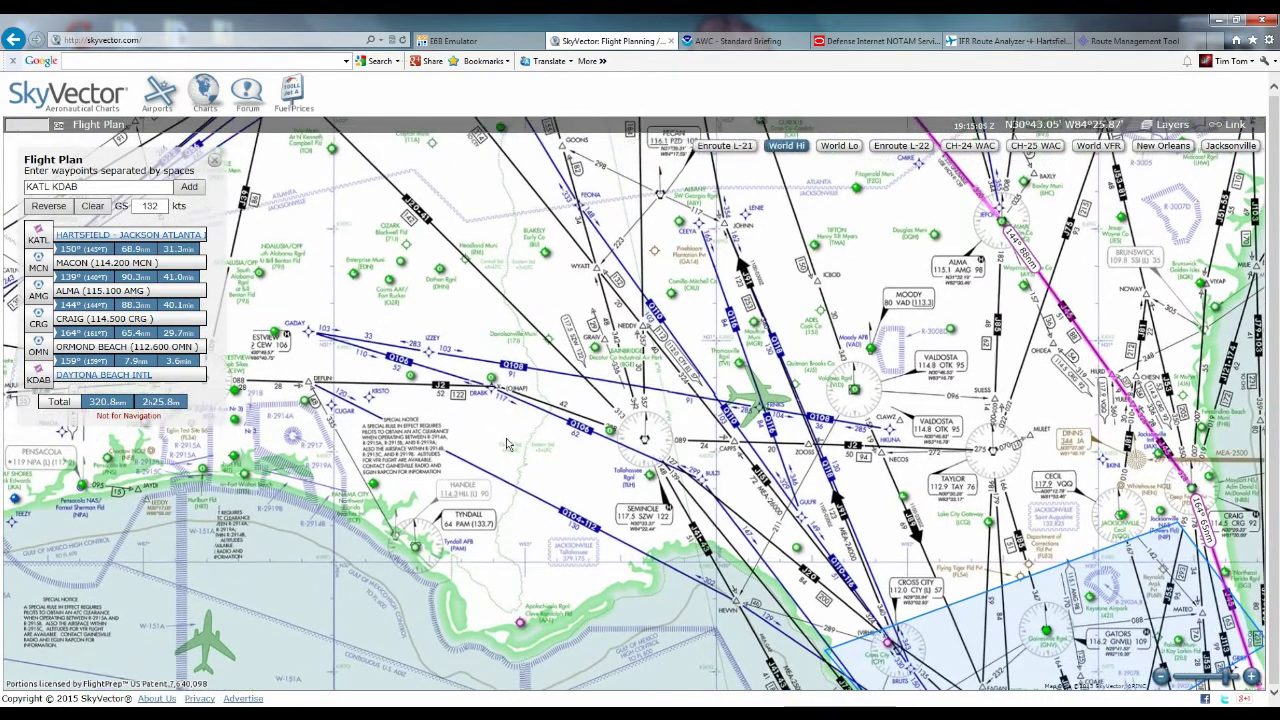
{"action": "left_click_drag", "start_coordinate": [738, 401], "coordinate": [610, 468]}
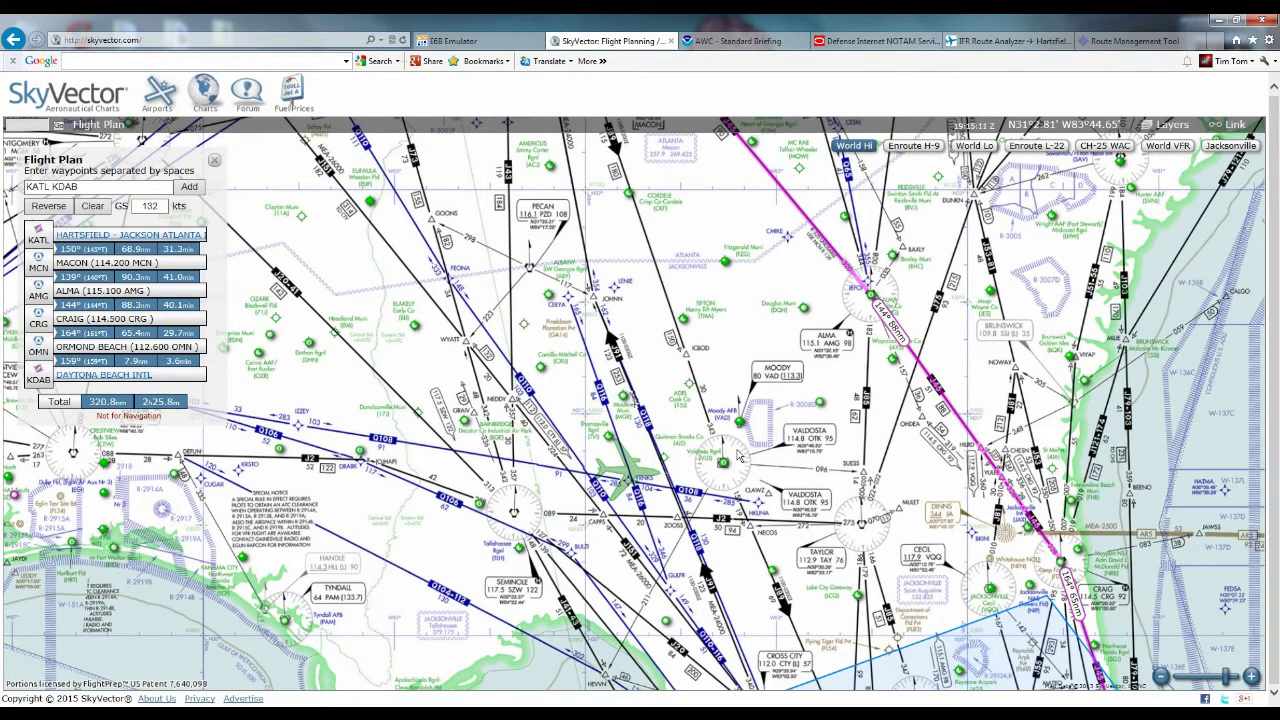
{"action": "left_click_drag", "start_coordinate": [759, 492], "coordinate": [570, 436]}
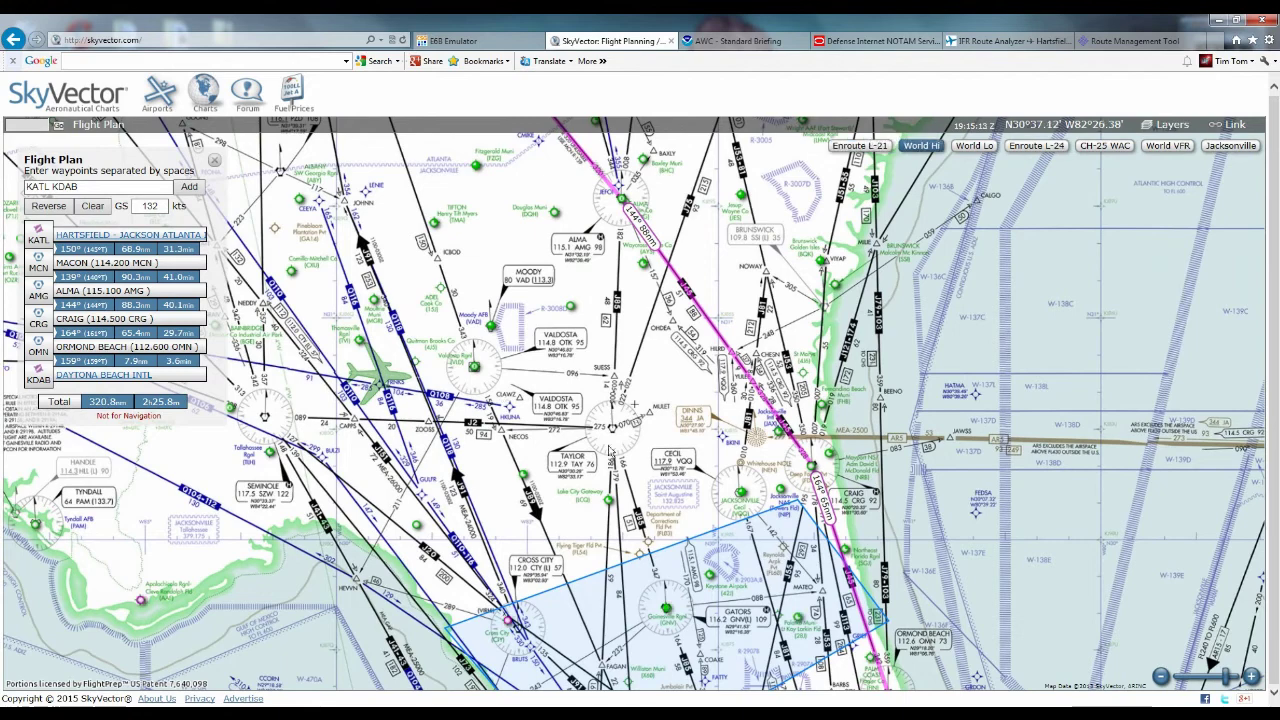
Step: Show the World VFR chart and replace the flight plan with a route from Davis Field (3J6) to Lake City Gateway (KLCQ)
{"action": "left_click", "coordinate": [1183, 145]}
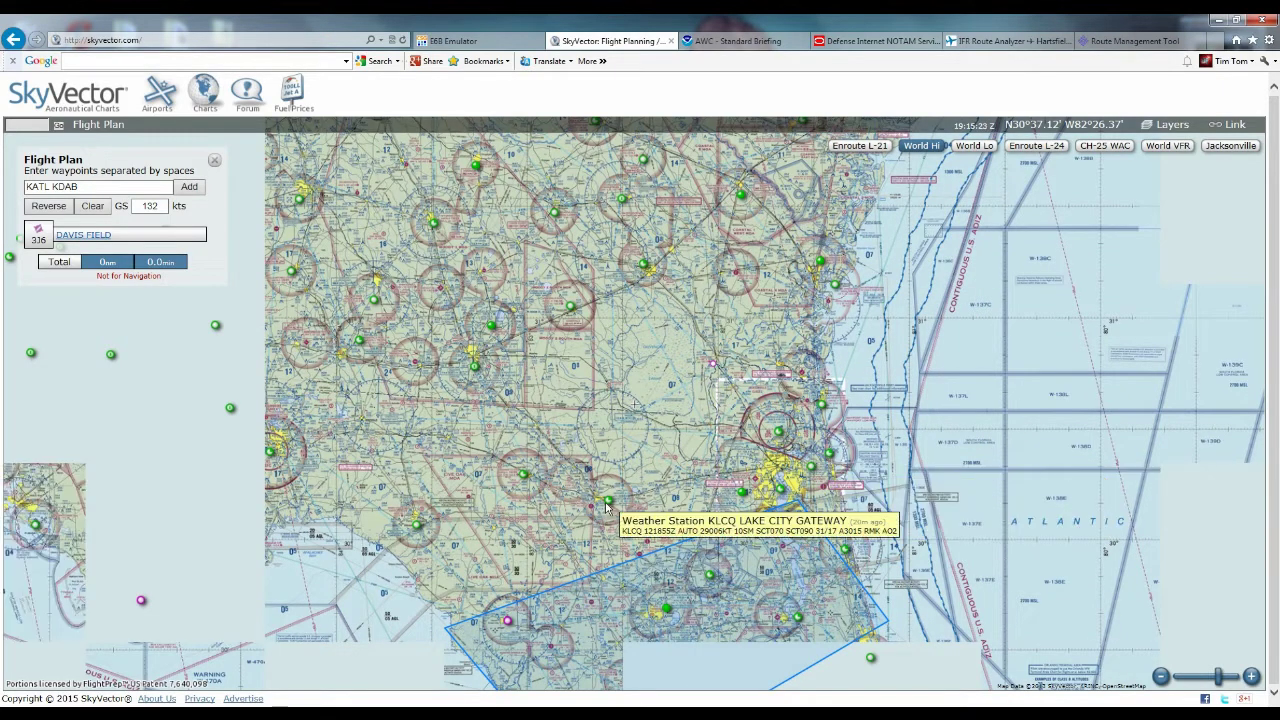
{"action": "left_click", "coordinate": [616, 524]}
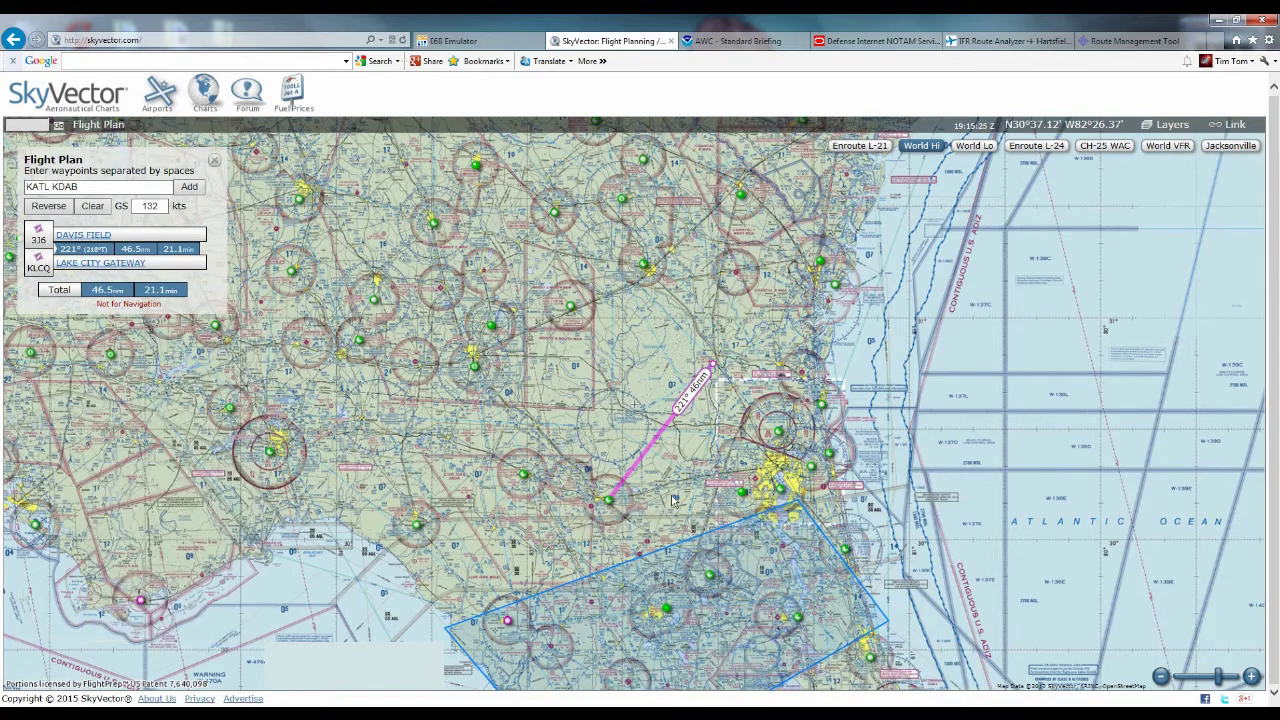
{"action": "scroll", "coordinate": [684, 437], "scroll_direction": "up", "scroll_amount": 1}
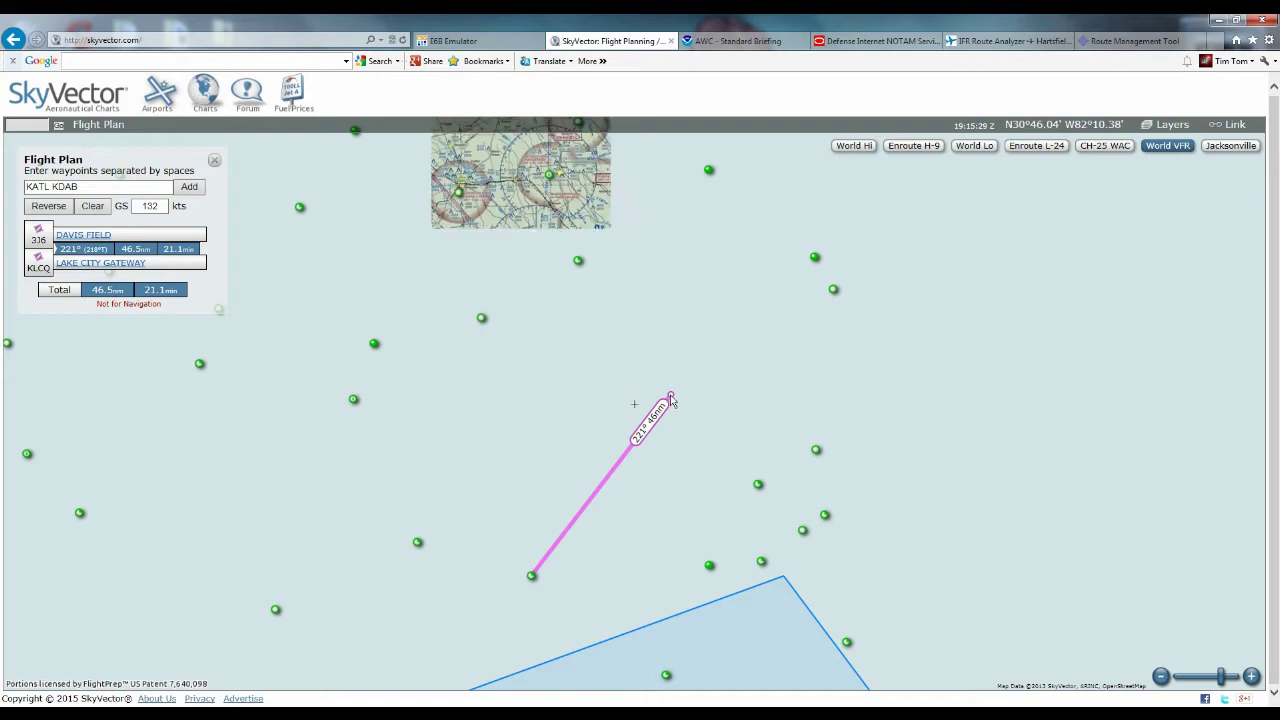
{"action": "mouse_move", "coordinate": [527, 580]}
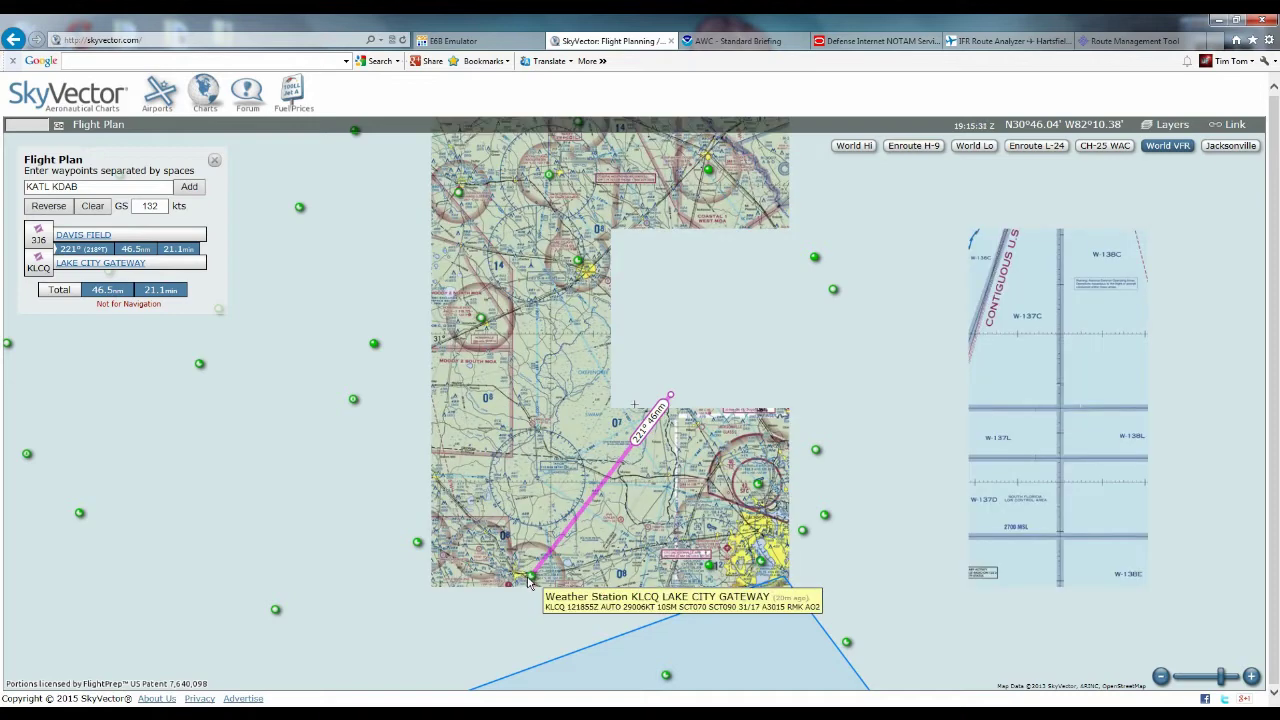
Step: Switch to FlightAware, look up airport 3J6 and open its IFR plates to check for instrument approaches
{"action": "left_click", "coordinate": [1020, 41]}
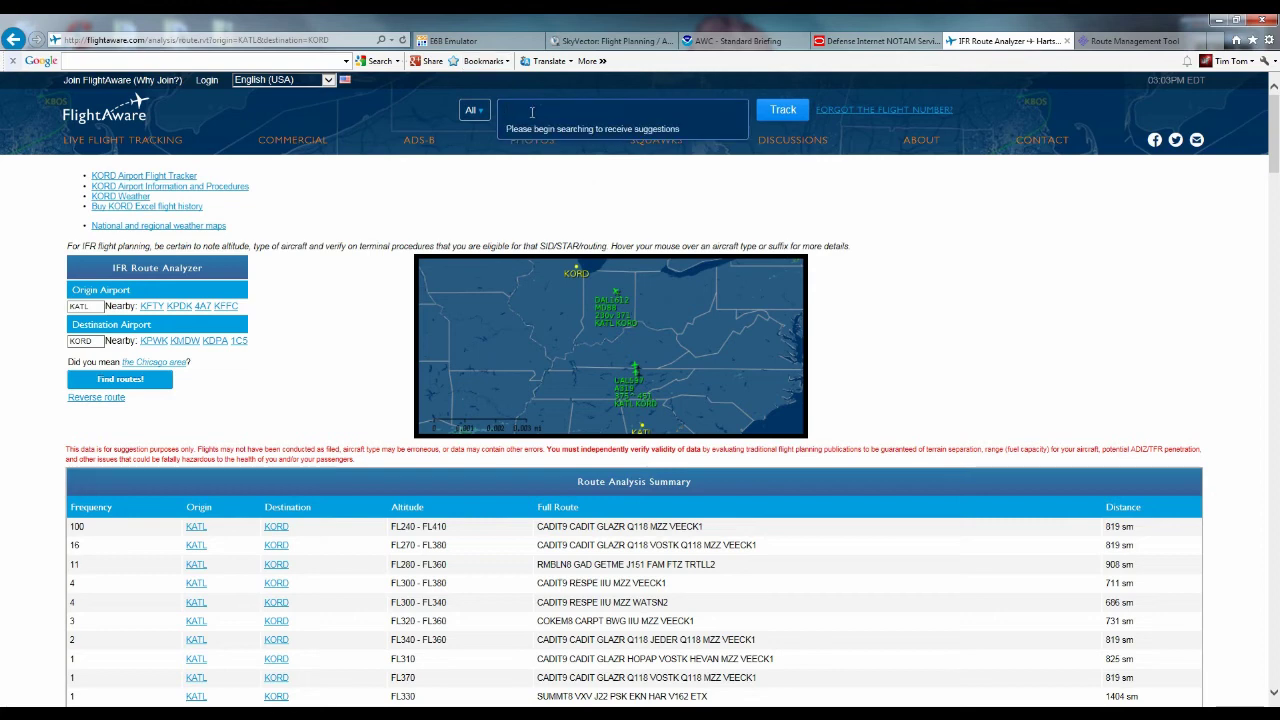
{"action": "type", "text": "3J6"}
{"action": "key", "text": "Return"}
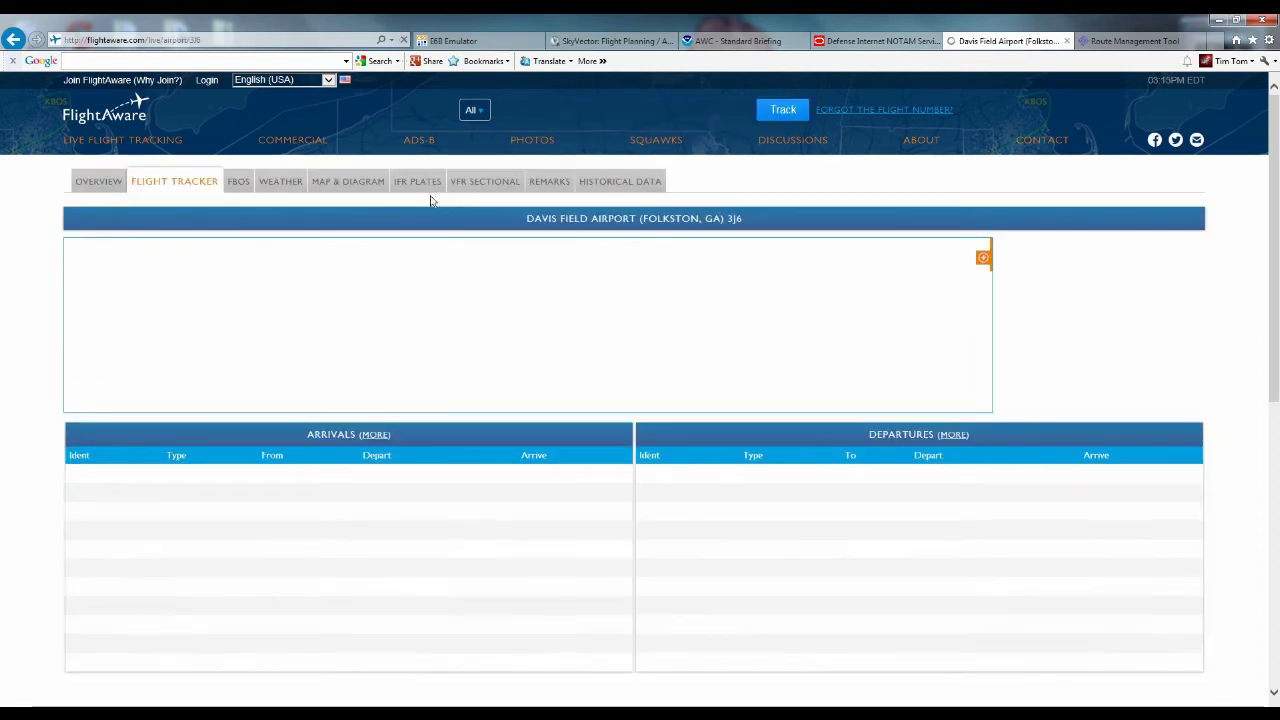
{"action": "left_click", "coordinate": [407, 186]}
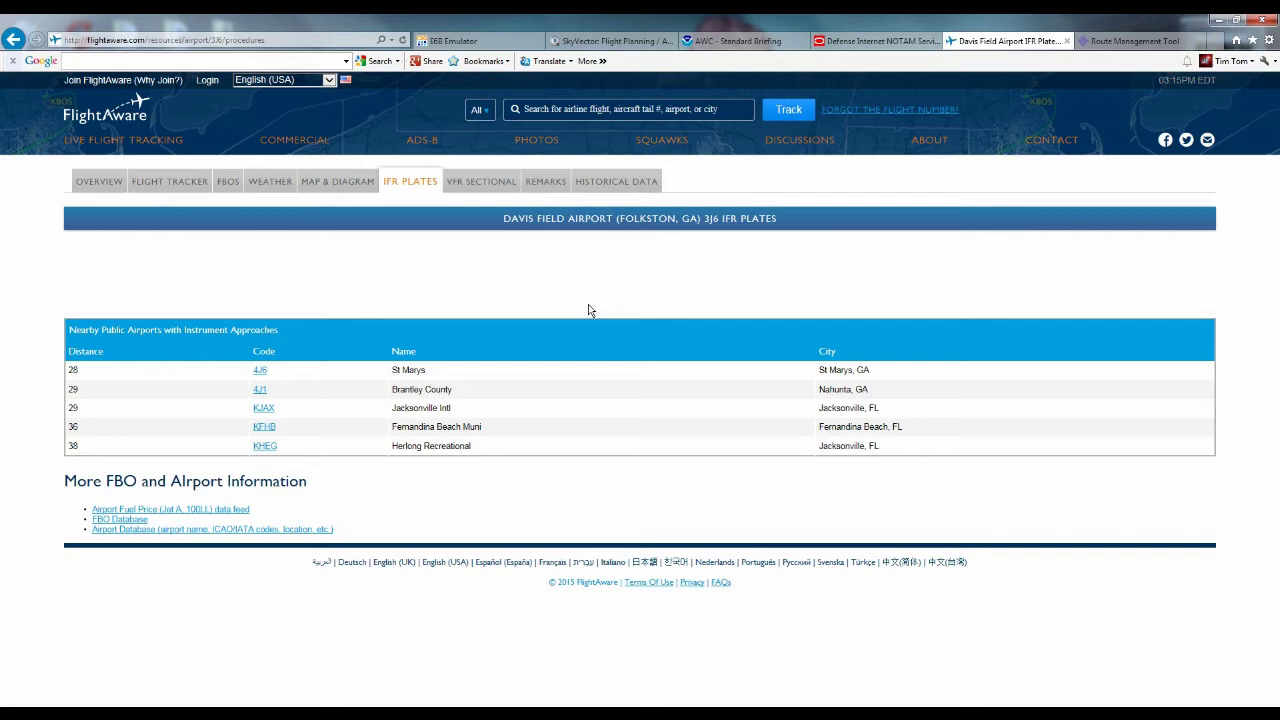
Step: Return to SkyVector and examine the Davis Field to Lake City Gateway route closer up on the World Lo chart
{"action": "left_click", "coordinate": [608, 41]}
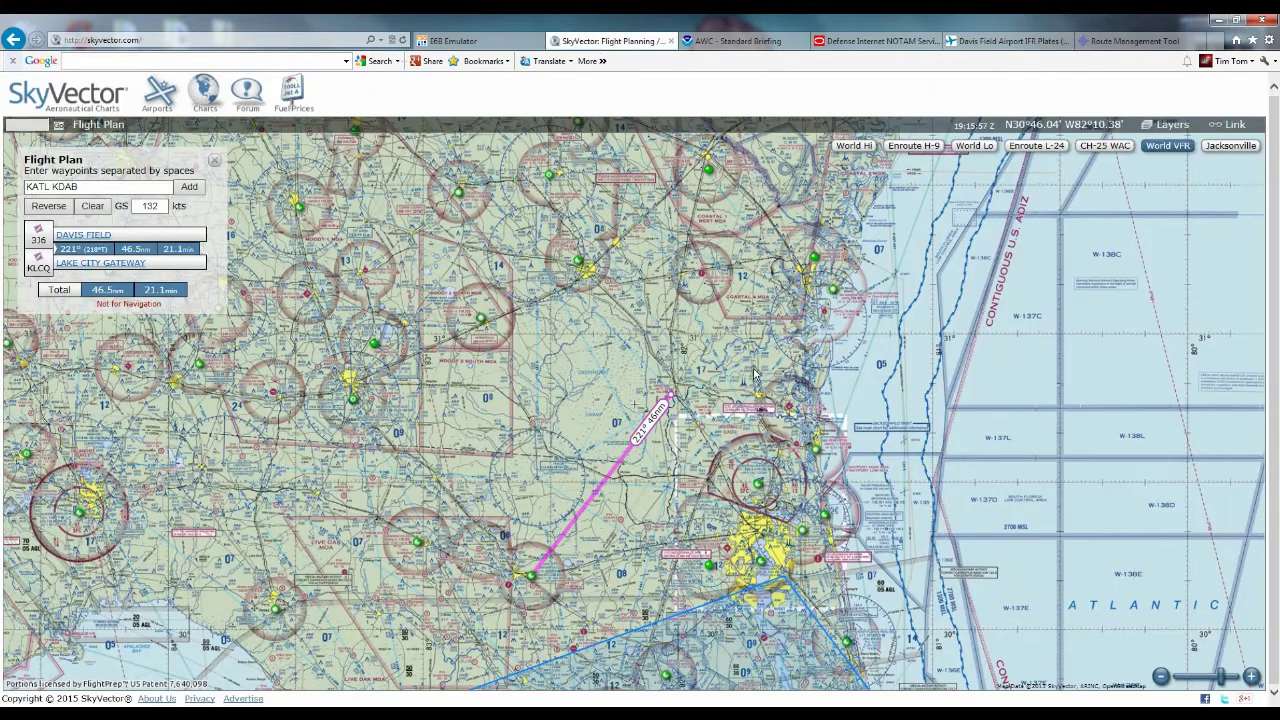
{"action": "left_click", "coordinate": [897, 147]}
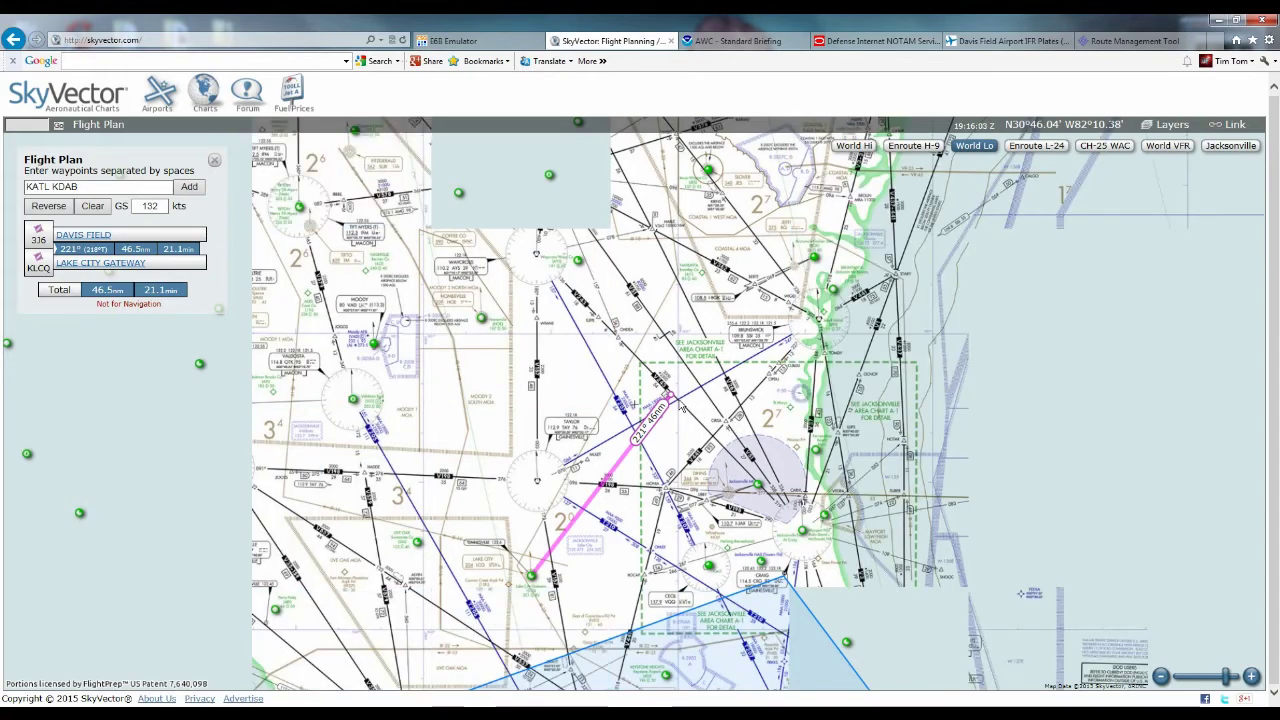
{"action": "scroll", "coordinate": [681, 405], "scroll_direction": "up", "scroll_amount": 1}
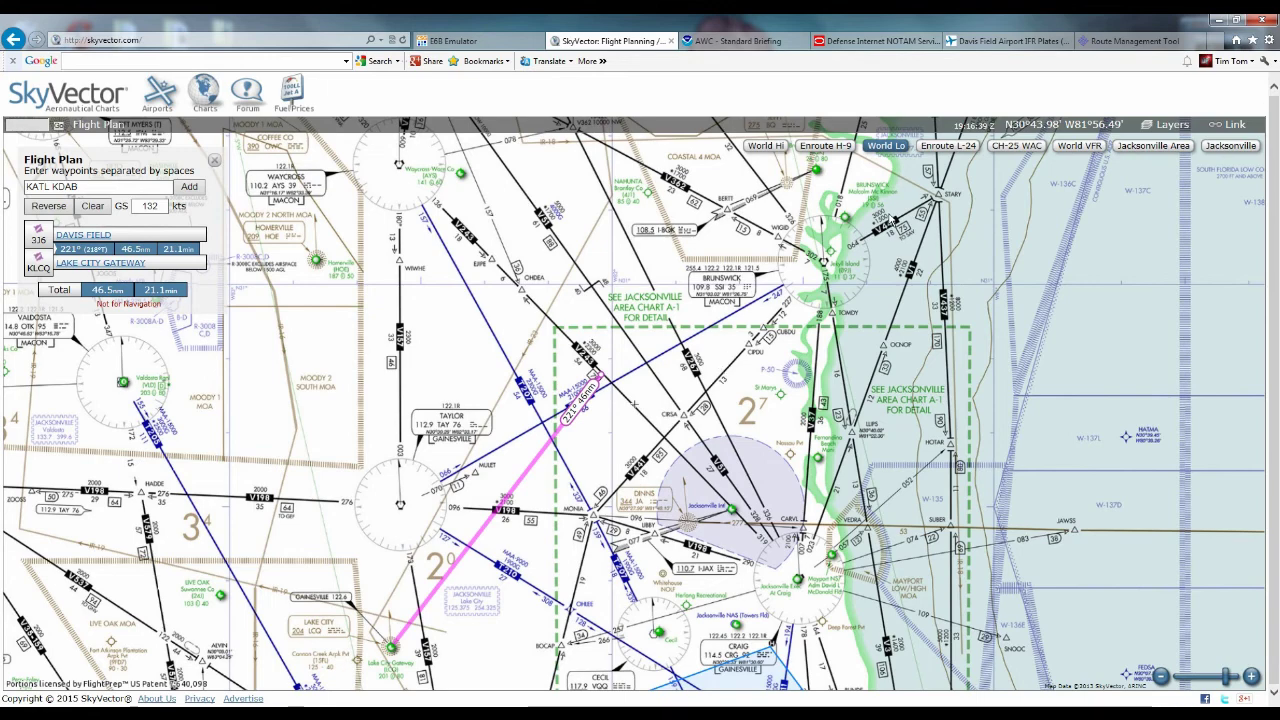
{"action": "left_click_drag", "start_coordinate": [804, 421], "coordinate": [768, 374]}
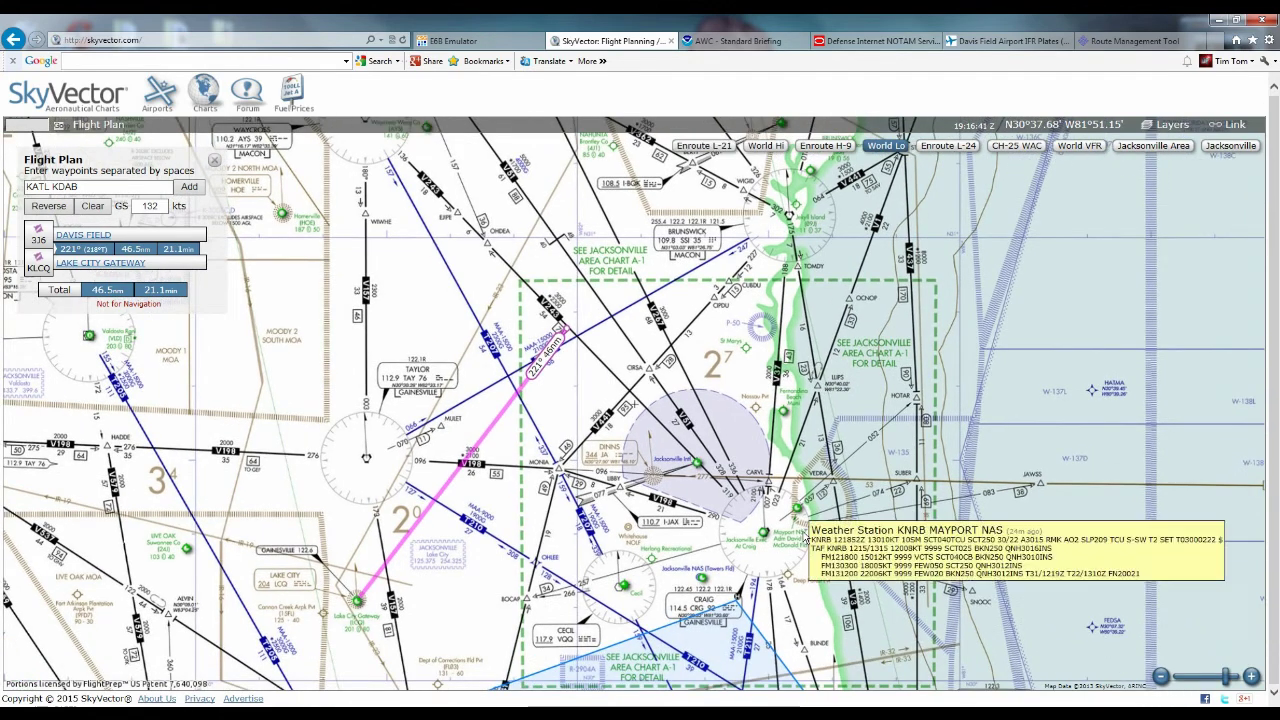